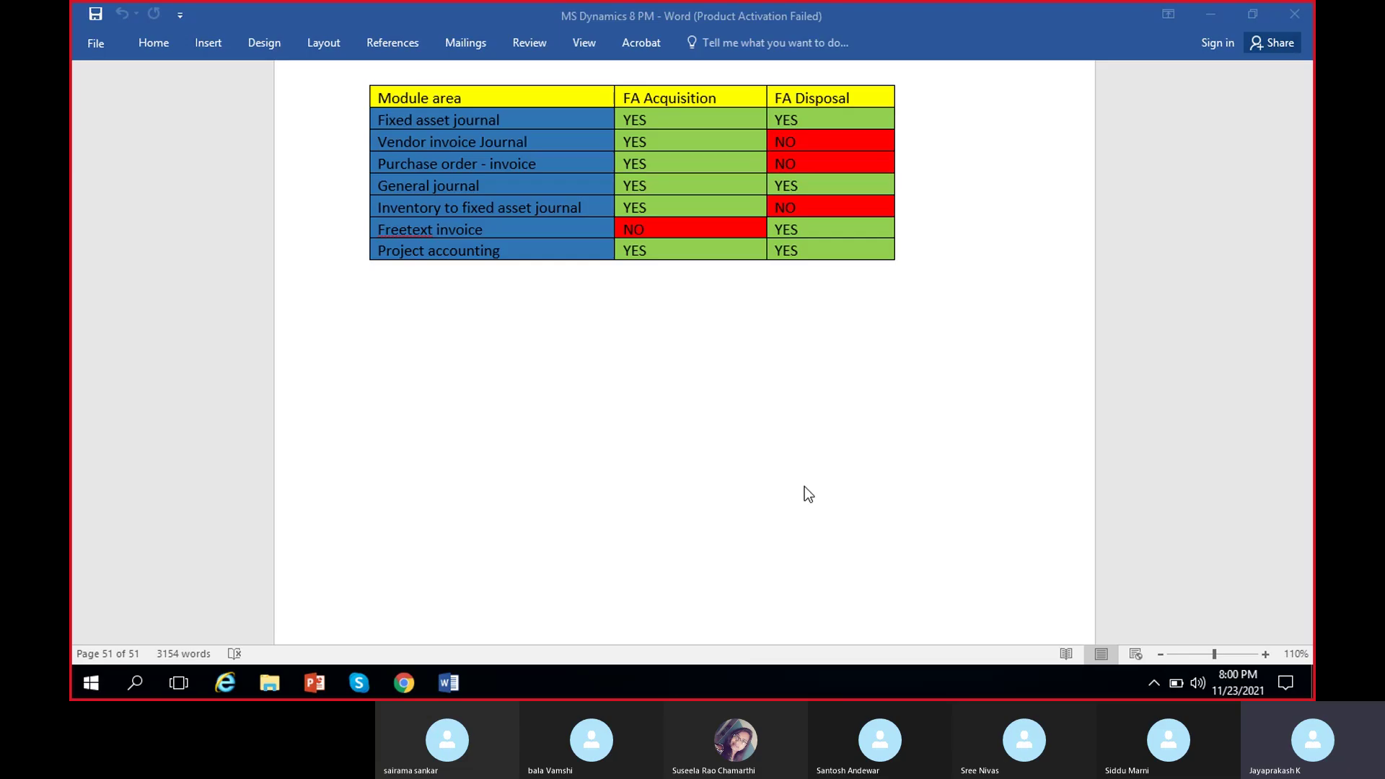
Switch from the Word document to the Dynamics 365 dashboard in Chrome.
{"action": "left_click", "coordinate": [405, 682]}
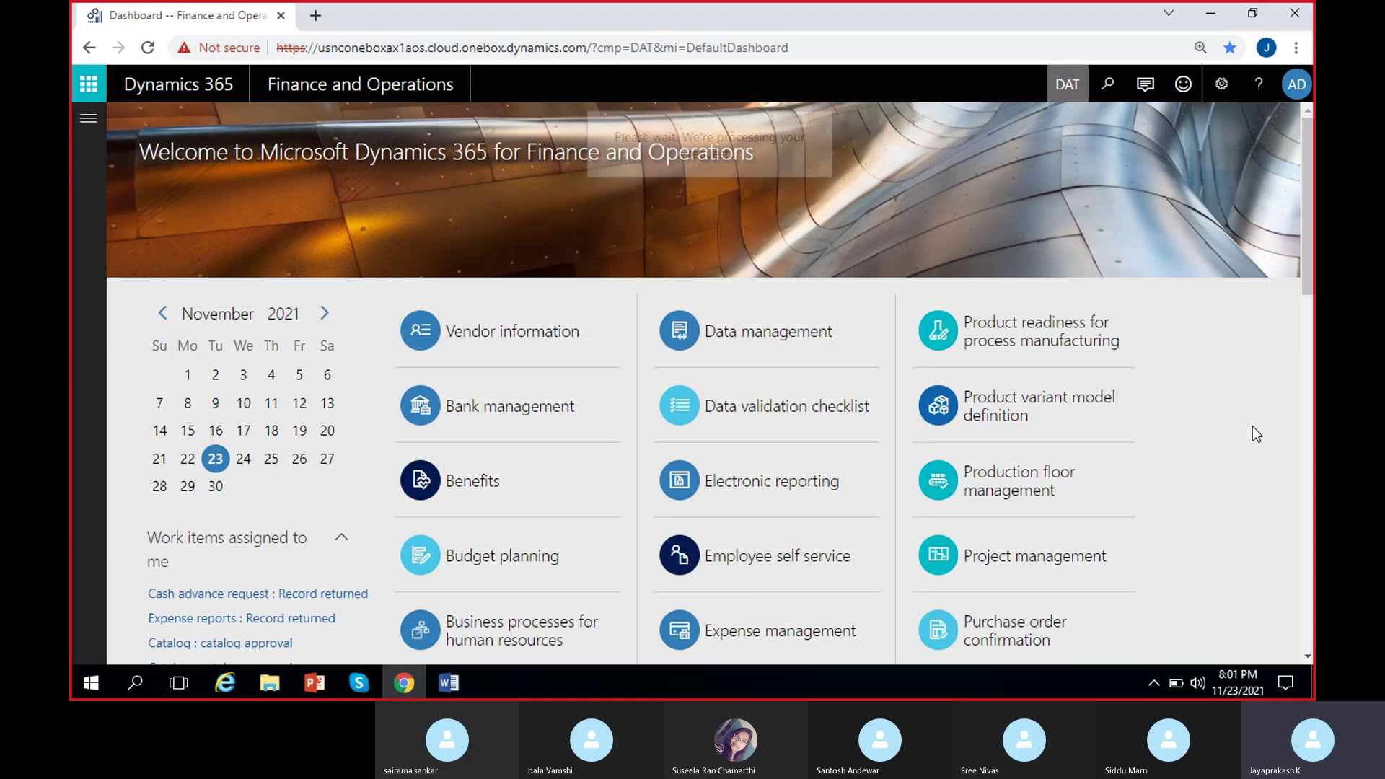
Switch the working company to MRF and navigate to the Fixed assets module.
{"action": "type", "text": "MRF"}
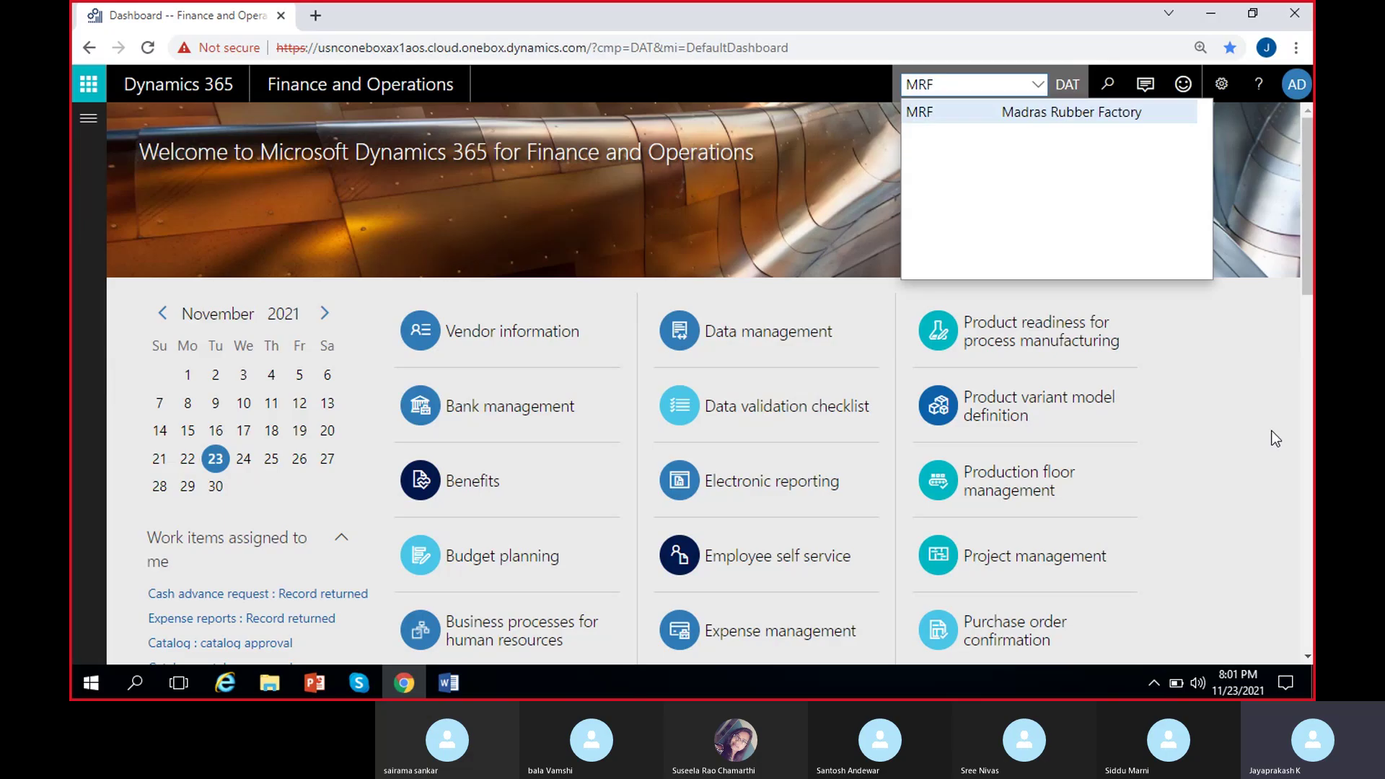
{"action": "key", "text": "Return"}
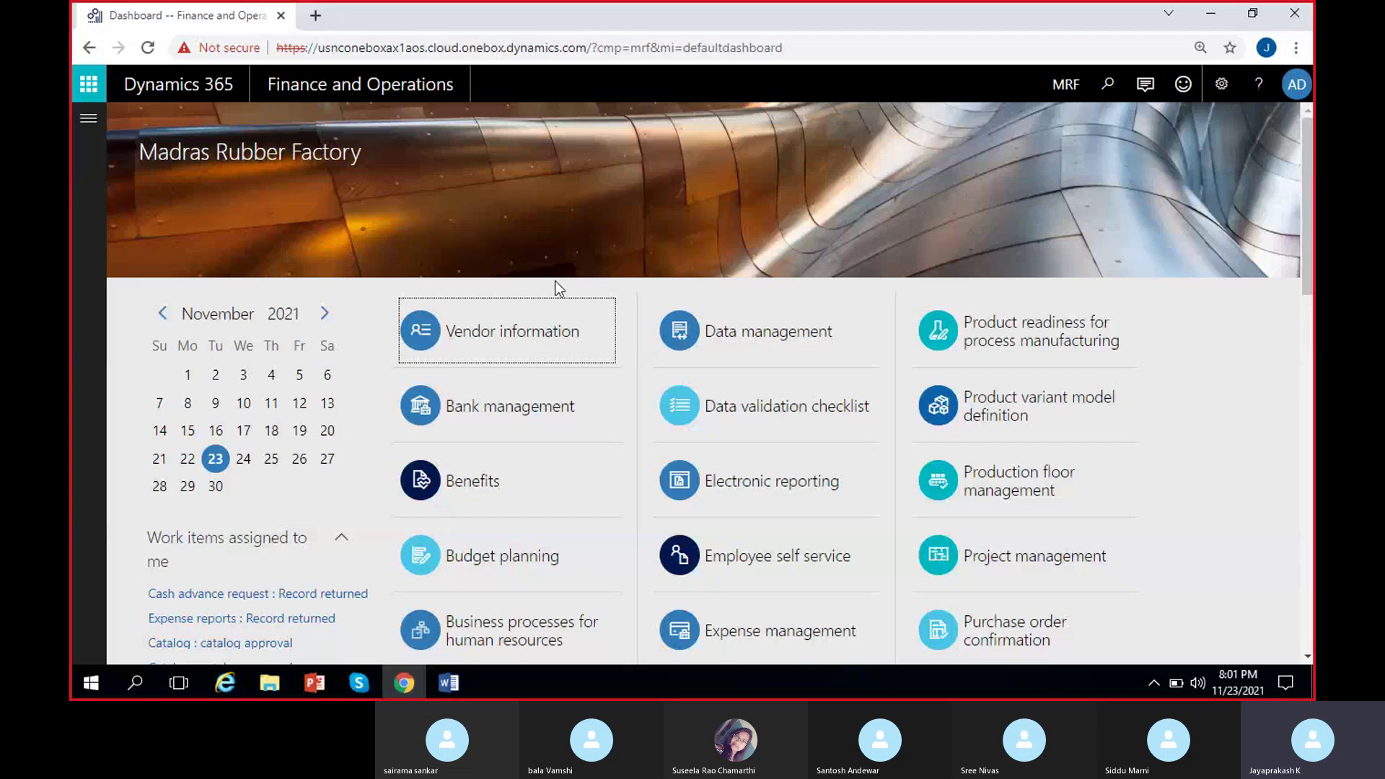
{"action": "left_click", "coordinate": [89, 121]}
{"action": "scroll", "coordinate": [173, 433], "scroll_direction": "down", "scroll_amount": 3}
{"action": "left_click", "coordinate": [141, 354]}
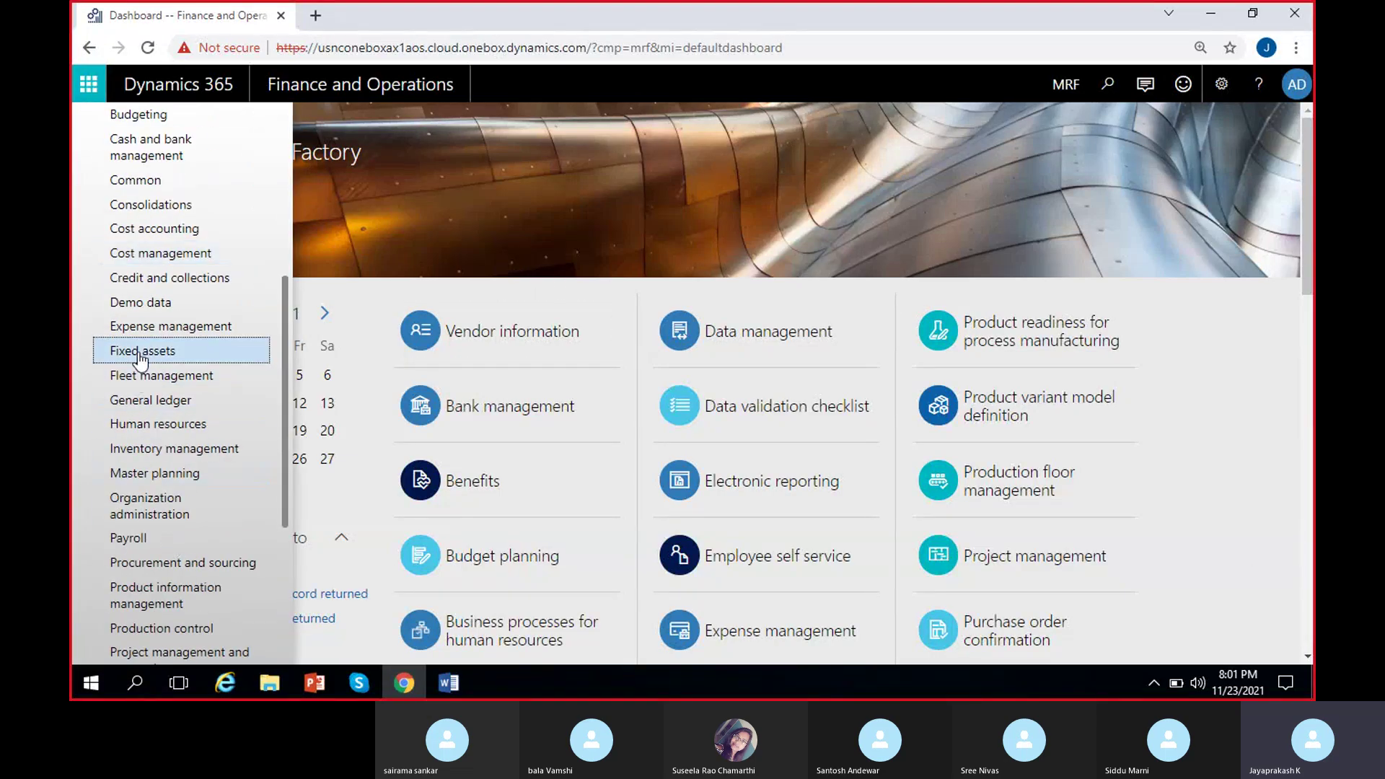
Open the MRF Fixed assets list and select the Chairs asset MRF/FF-000002.
{"action": "key", "text": "Escape"}
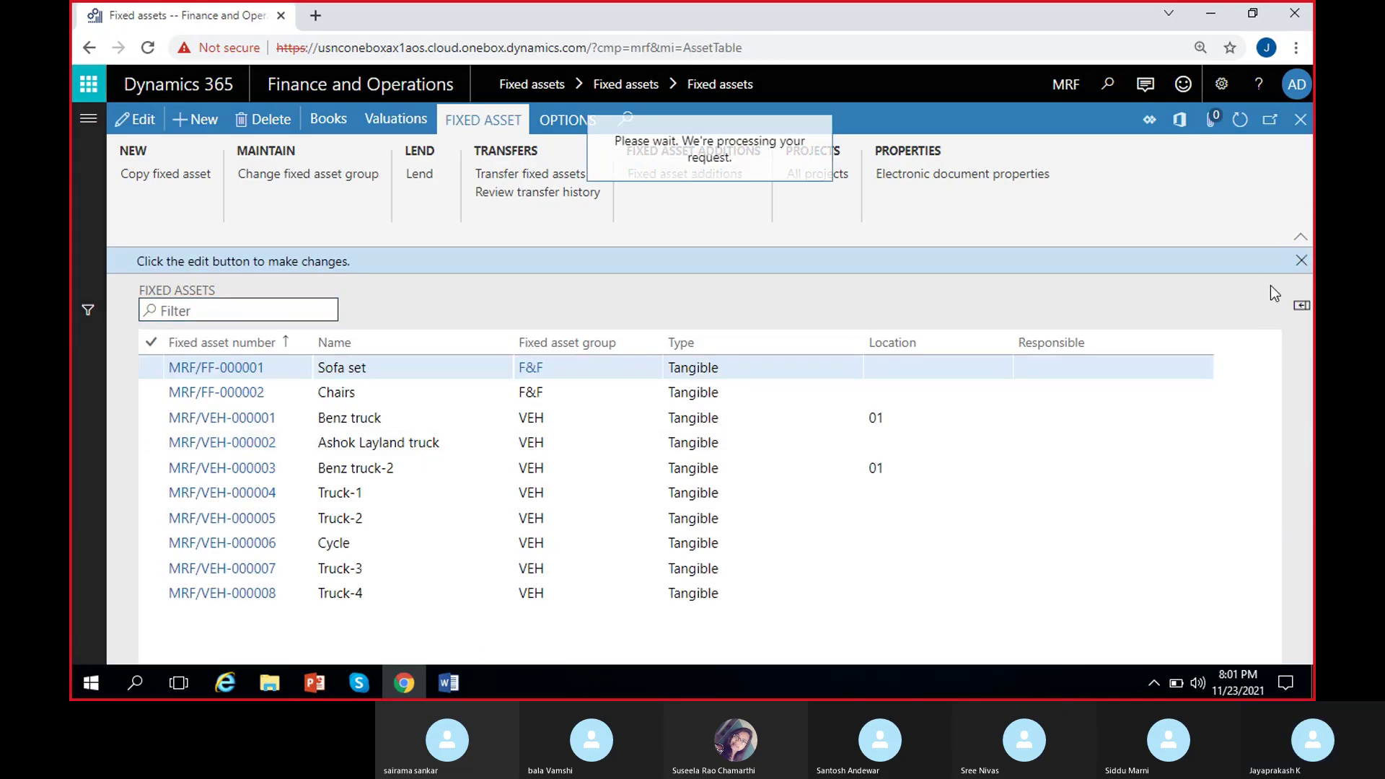
{"action": "left_click", "coordinate": [1301, 261]}
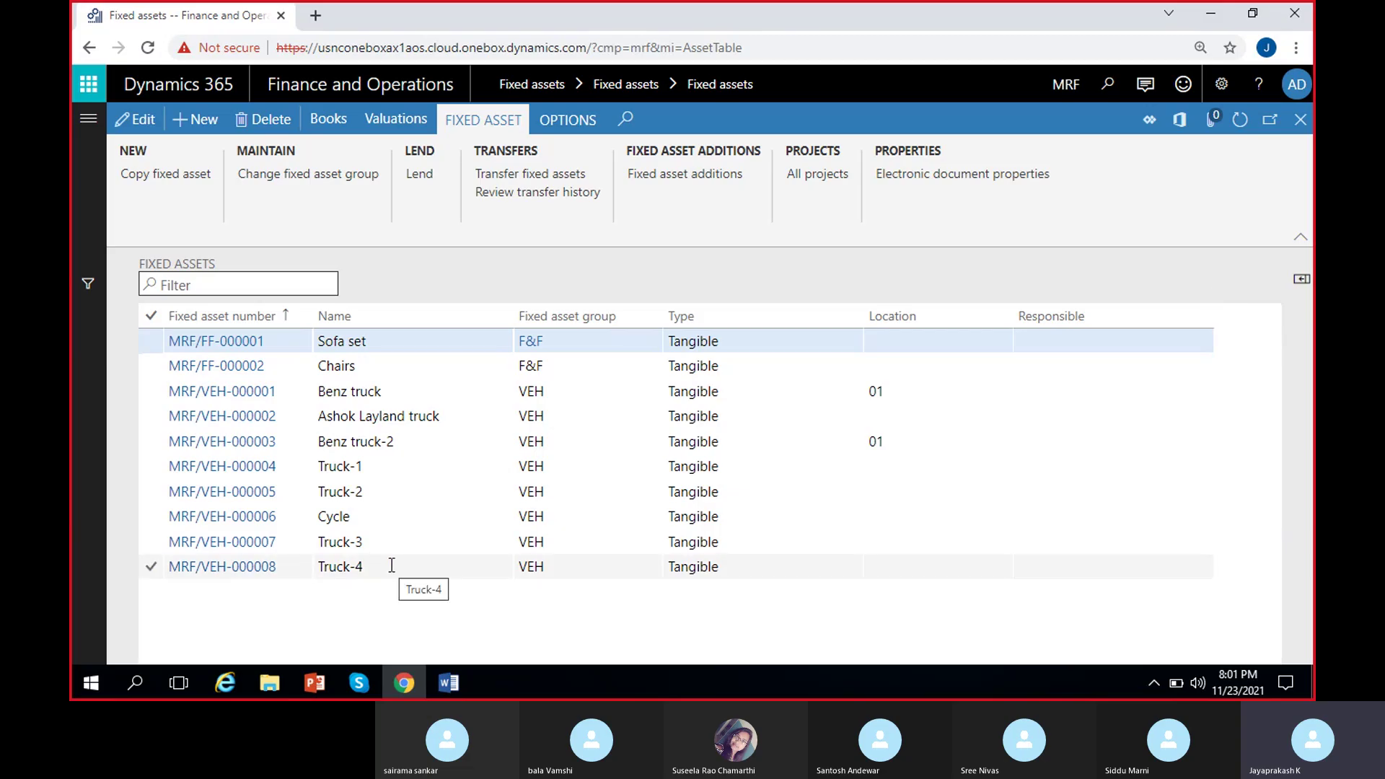
{"action": "left_click", "coordinate": [382, 365]}
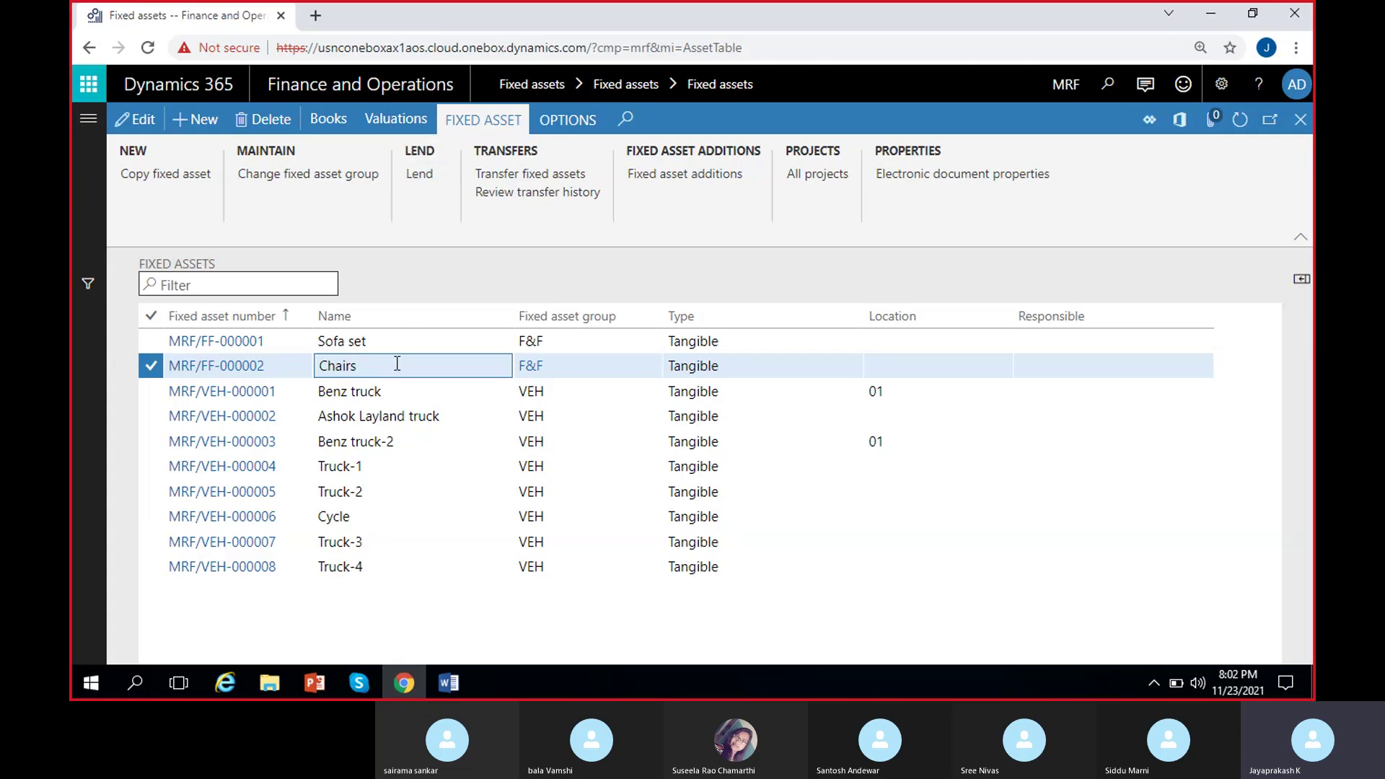
Add a new lending line for the Chairs with lending date 11/1/2021.
{"action": "left_click", "coordinate": [421, 176]}
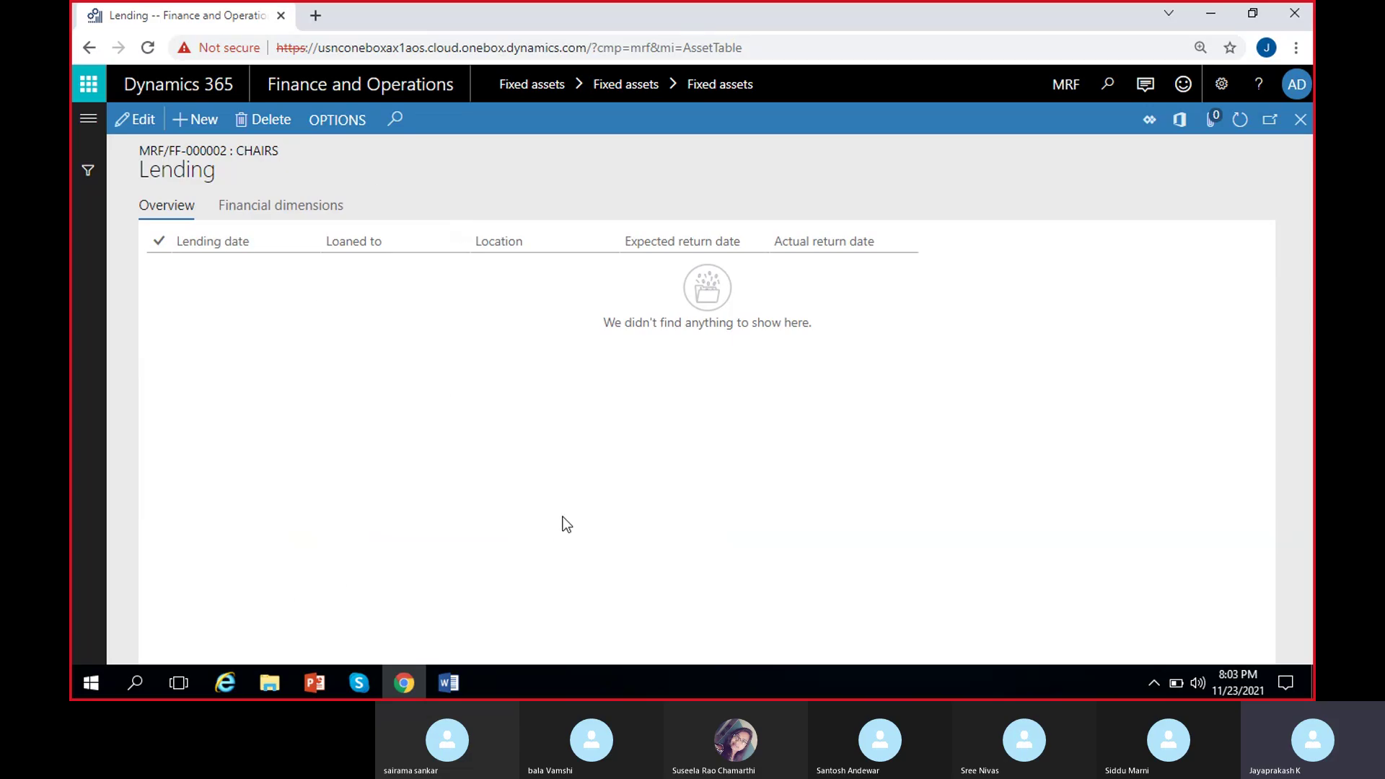
{"action": "left_click", "coordinate": [195, 121]}
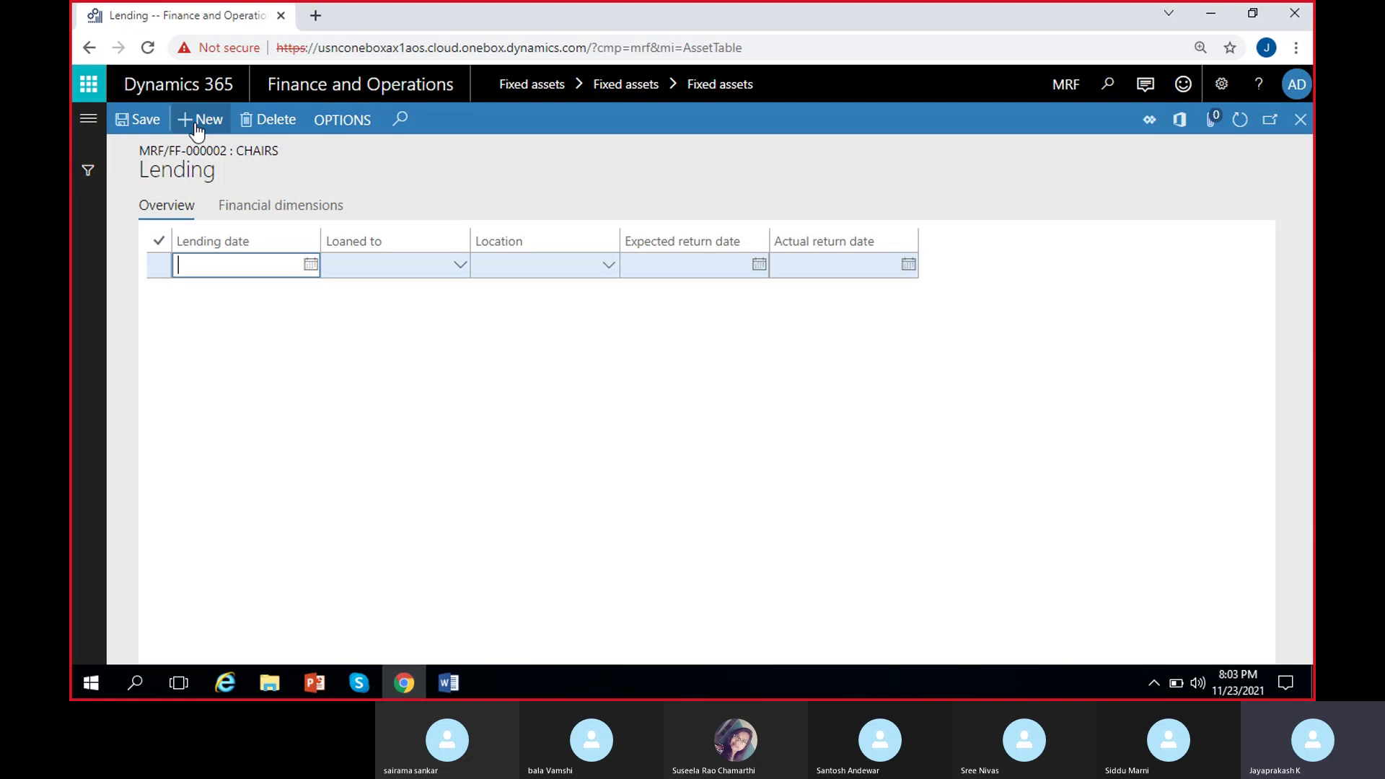
{"action": "left_click", "coordinate": [309, 274]}
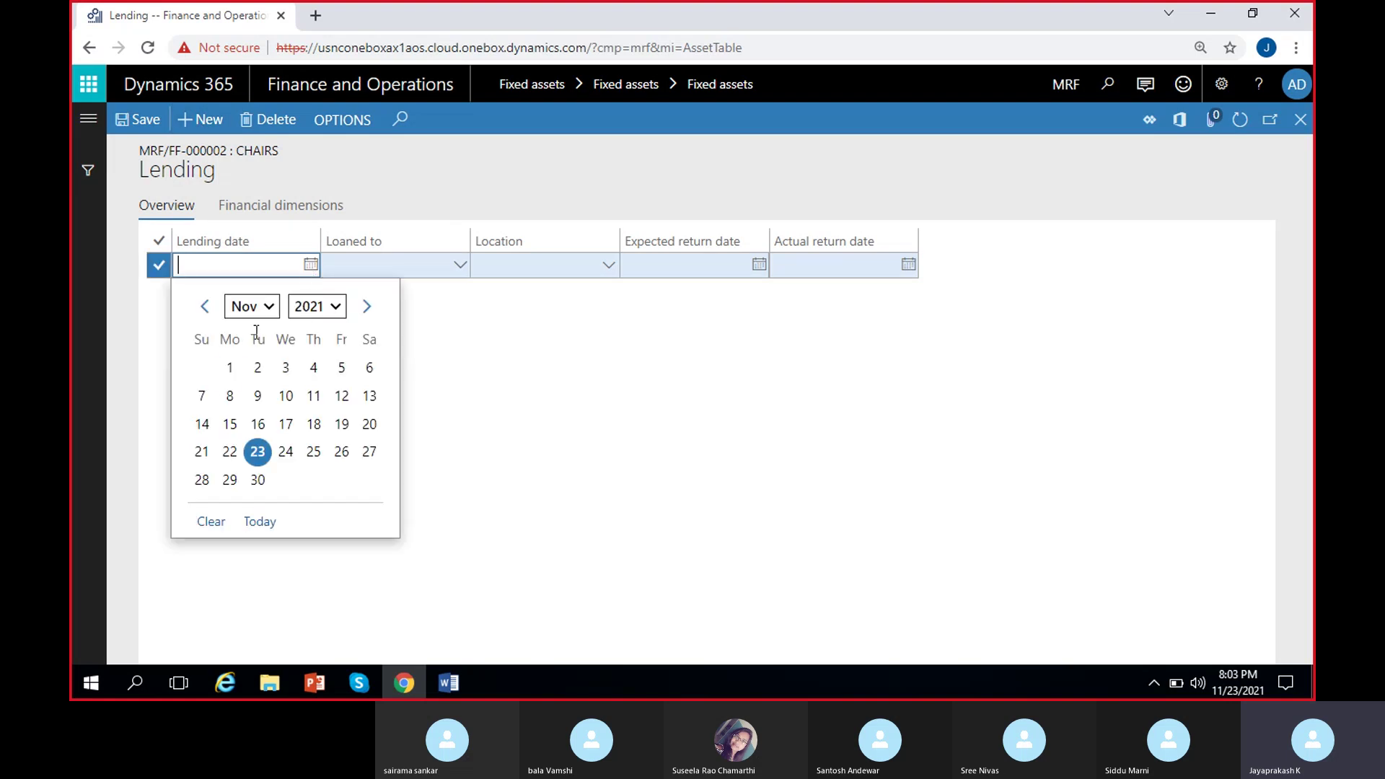
{"action": "left_click", "coordinate": [226, 367]}
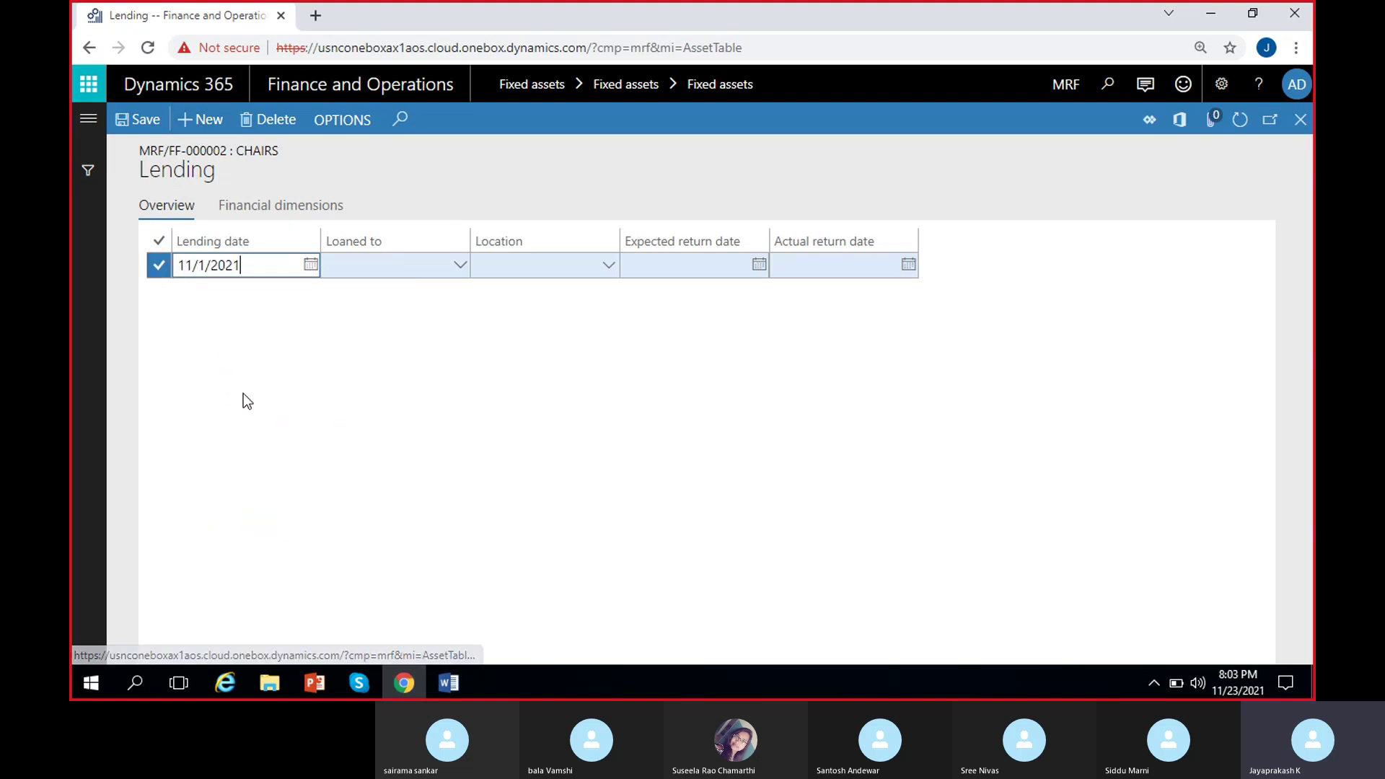
Search the Loaned to worker lookup, filtered to employees, for a borrower.
{"action": "left_click", "coordinate": [462, 270]}
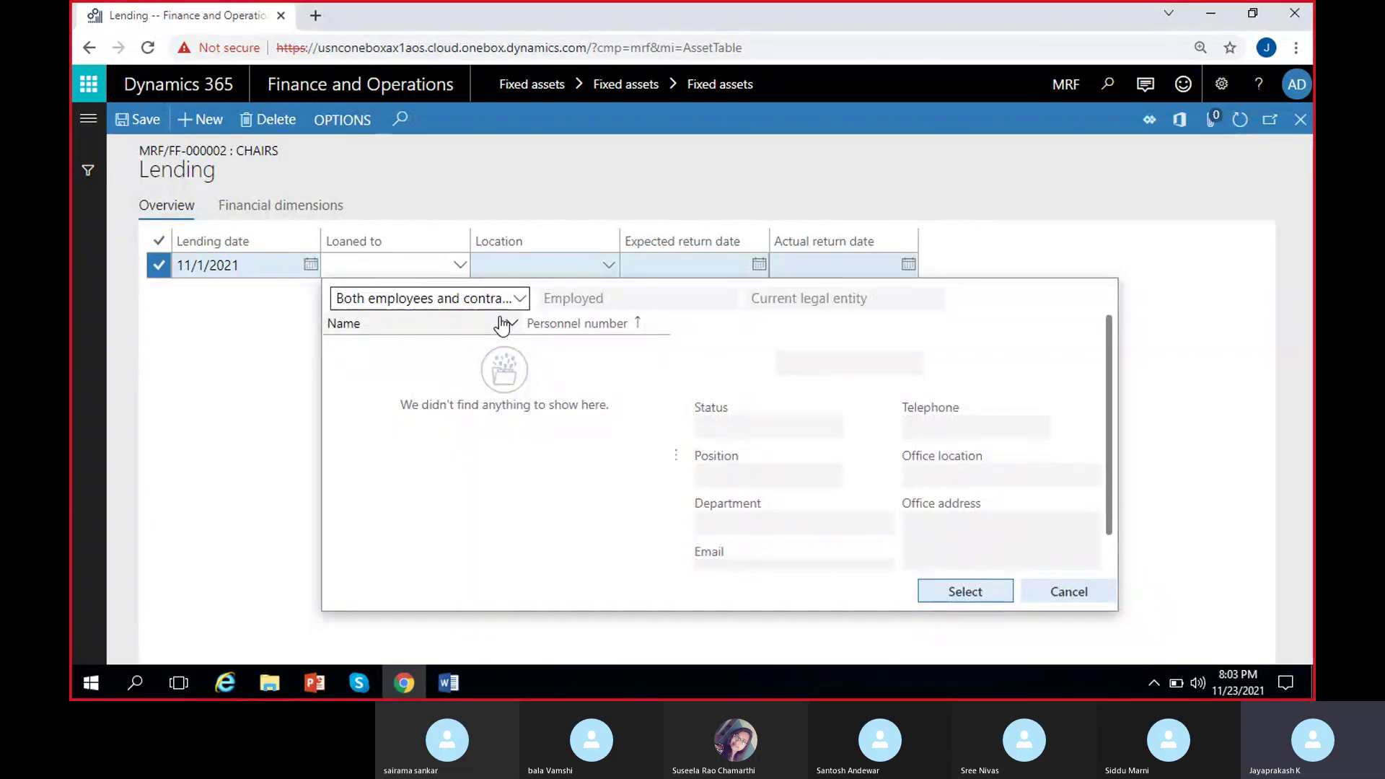
{"action": "left_click", "coordinate": [518, 298]}
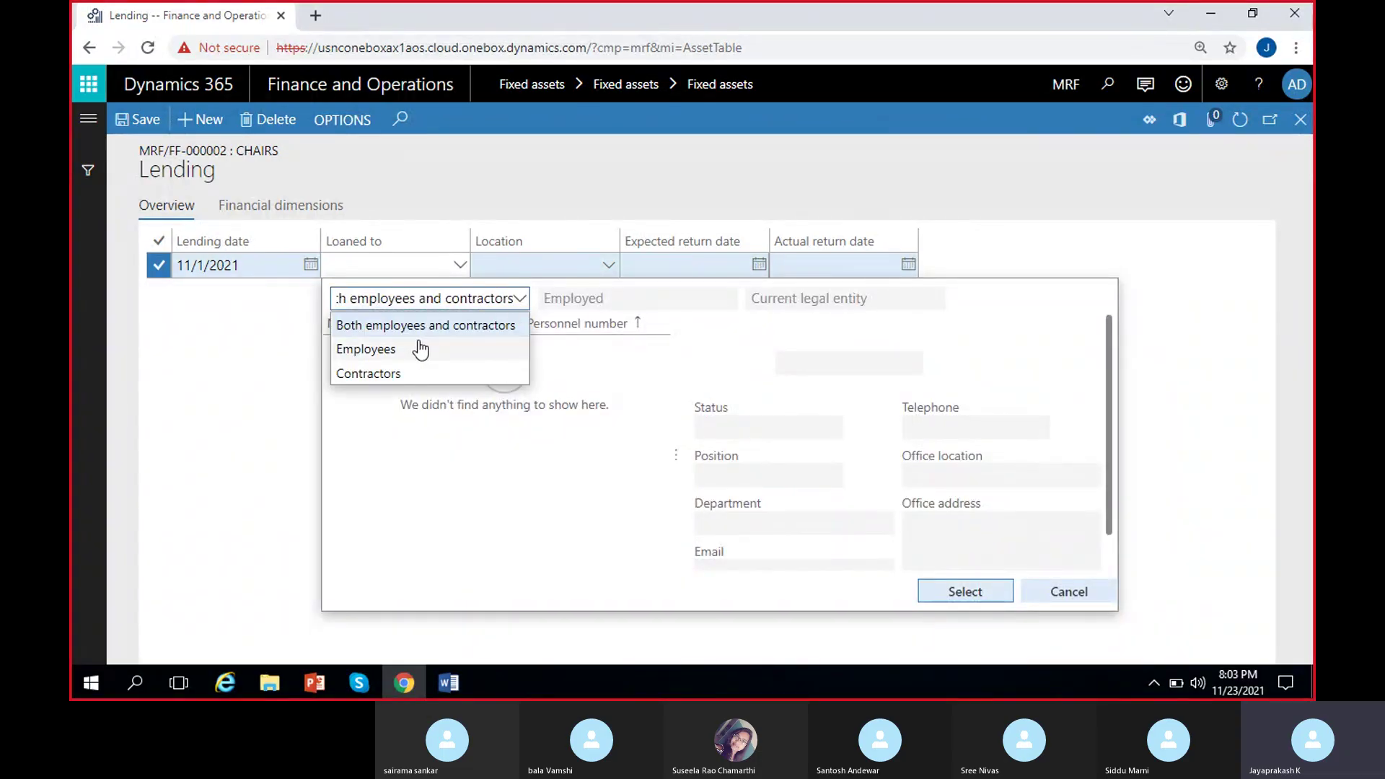
{"action": "left_click", "coordinate": [414, 351]}
{"action": "left_click", "coordinate": [237, 348]}
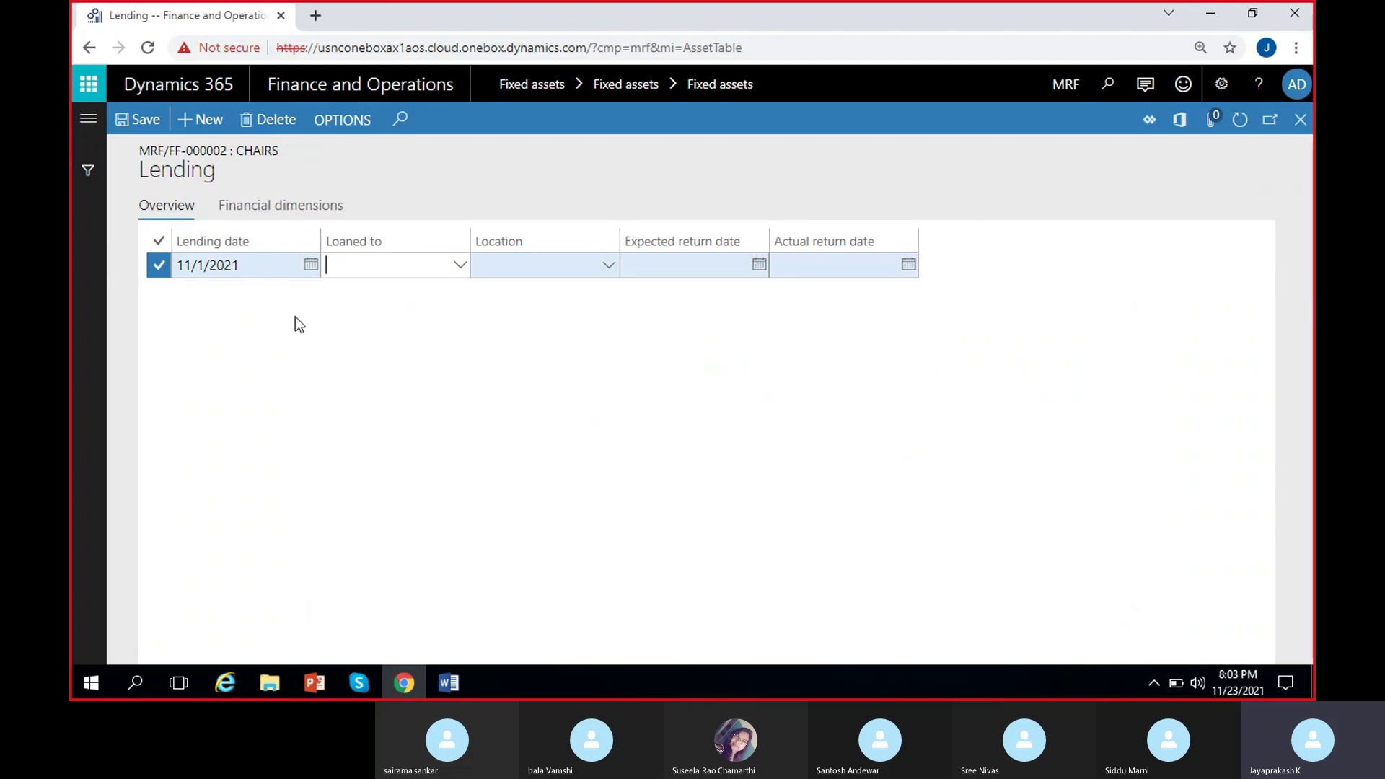
{"action": "left_click", "coordinate": [360, 274]}
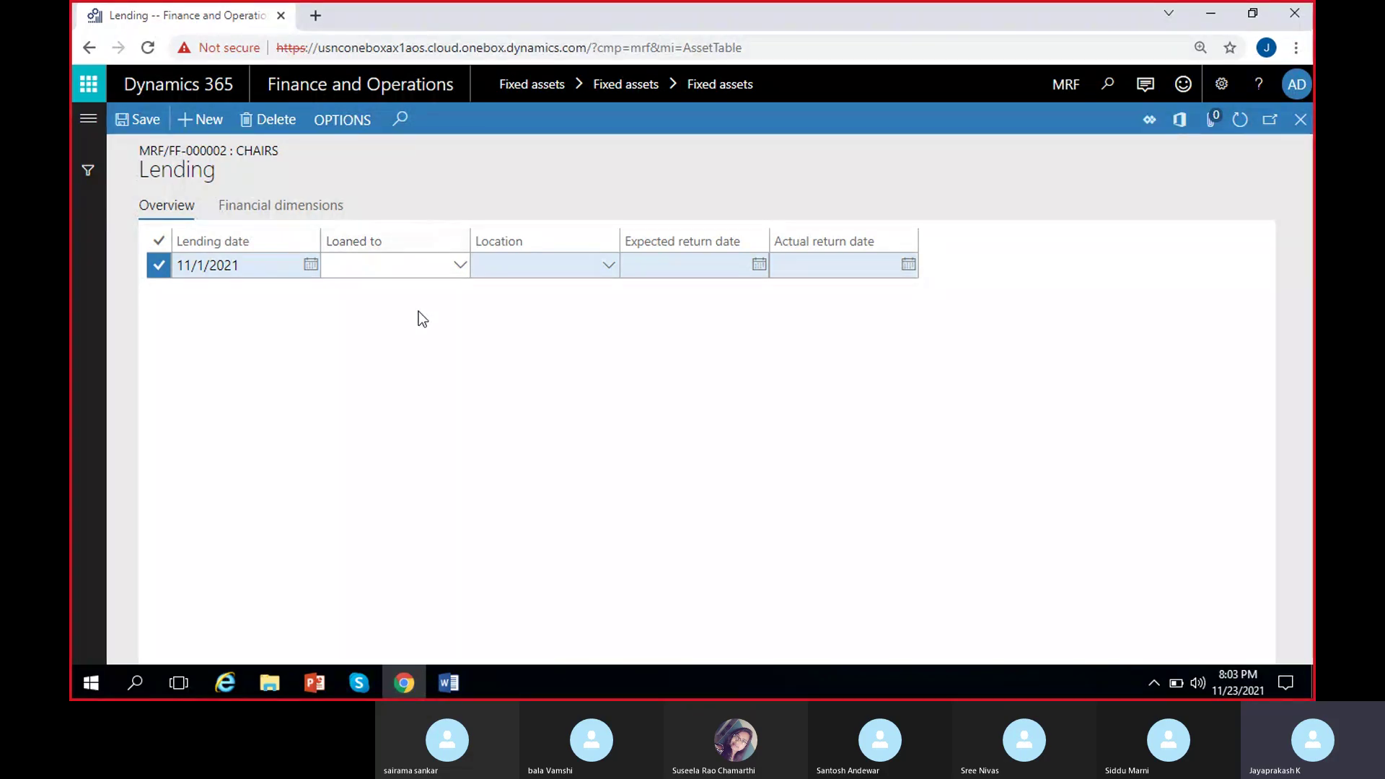
{"action": "left_click", "coordinate": [460, 266]}
{"action": "left_click", "coordinate": [287, 338]}
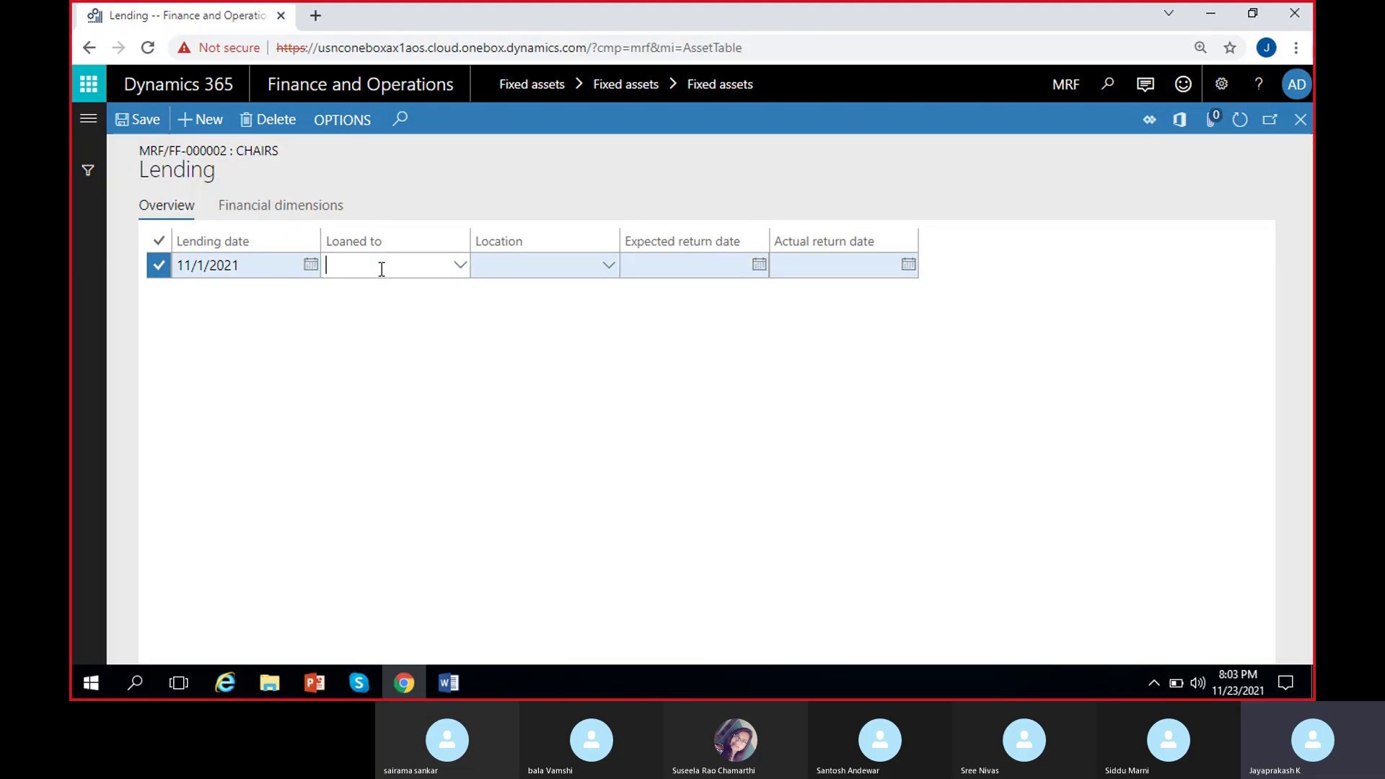
Type a borrower name into Loaned to, then clear it after the worker-not-found warning.
{"action": "type", "text": "RAvi"}
{"action": "key", "text": "BackSpace"}
{"action": "key", "text": "BackSpace"}
{"action": "key", "text": "BackSpace"}
{"action": "type", "text": "avi"}
{"action": "left_click", "coordinate": [1301, 145]}
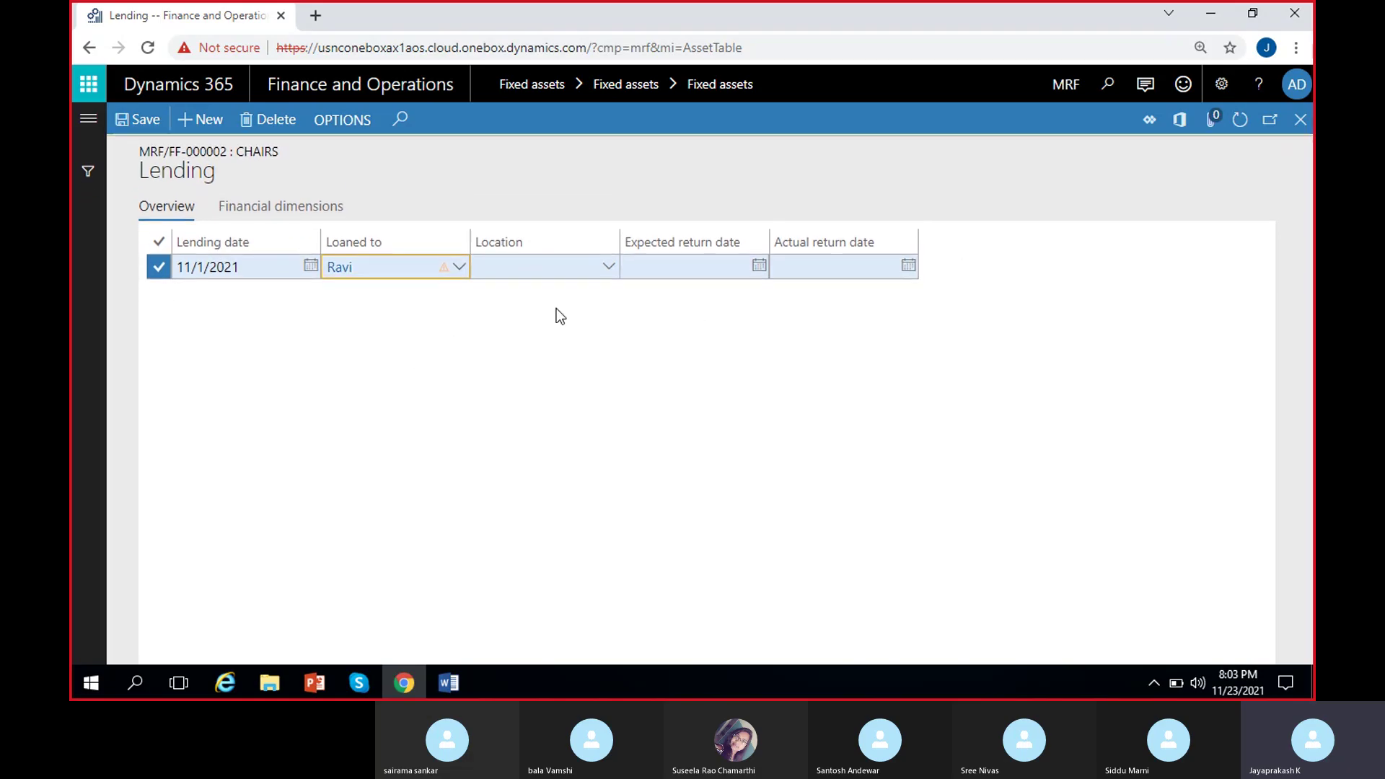
{"action": "double_click", "coordinate": [389, 272]}
{"action": "key", "text": "BackSpace"}
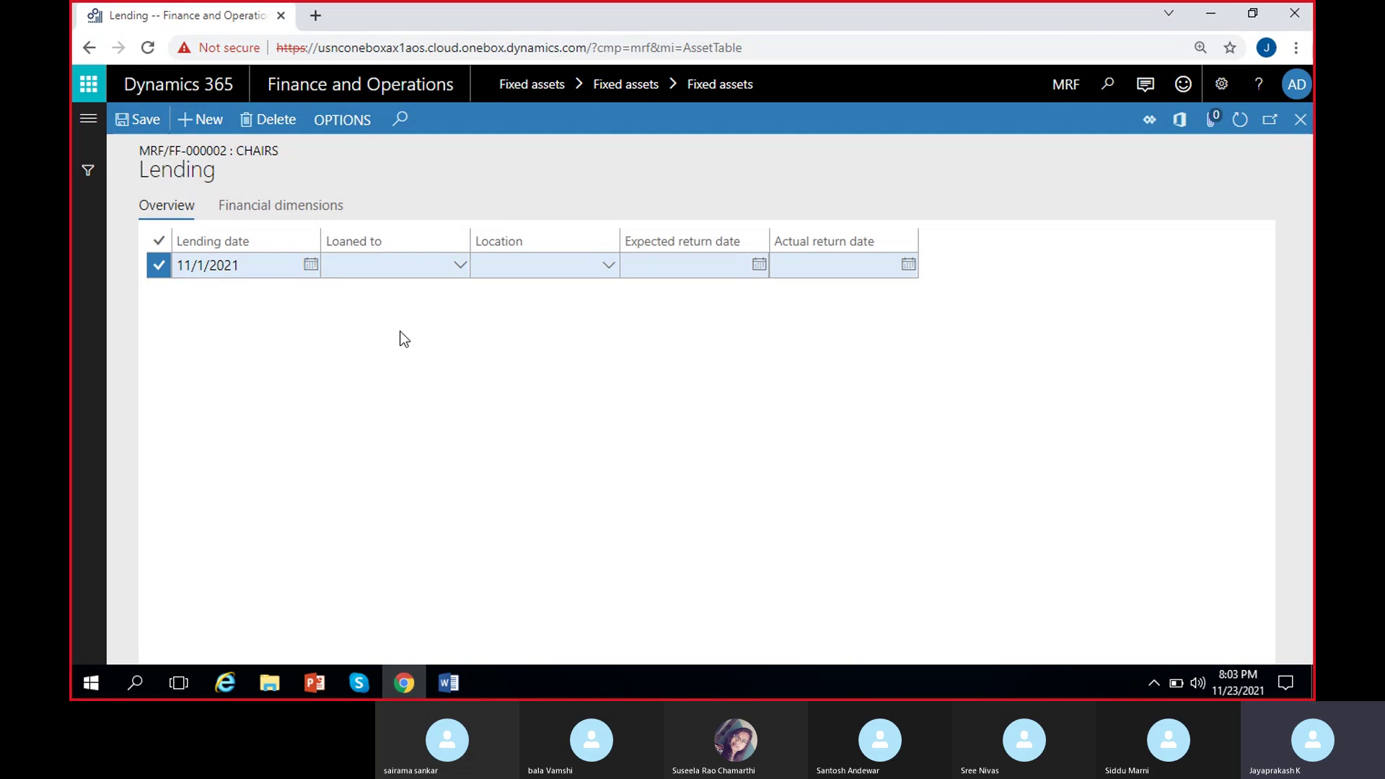
Use View details on the Loaned to field to reach the Hire new worker form.
{"action": "right_click", "coordinate": [465, 272]}
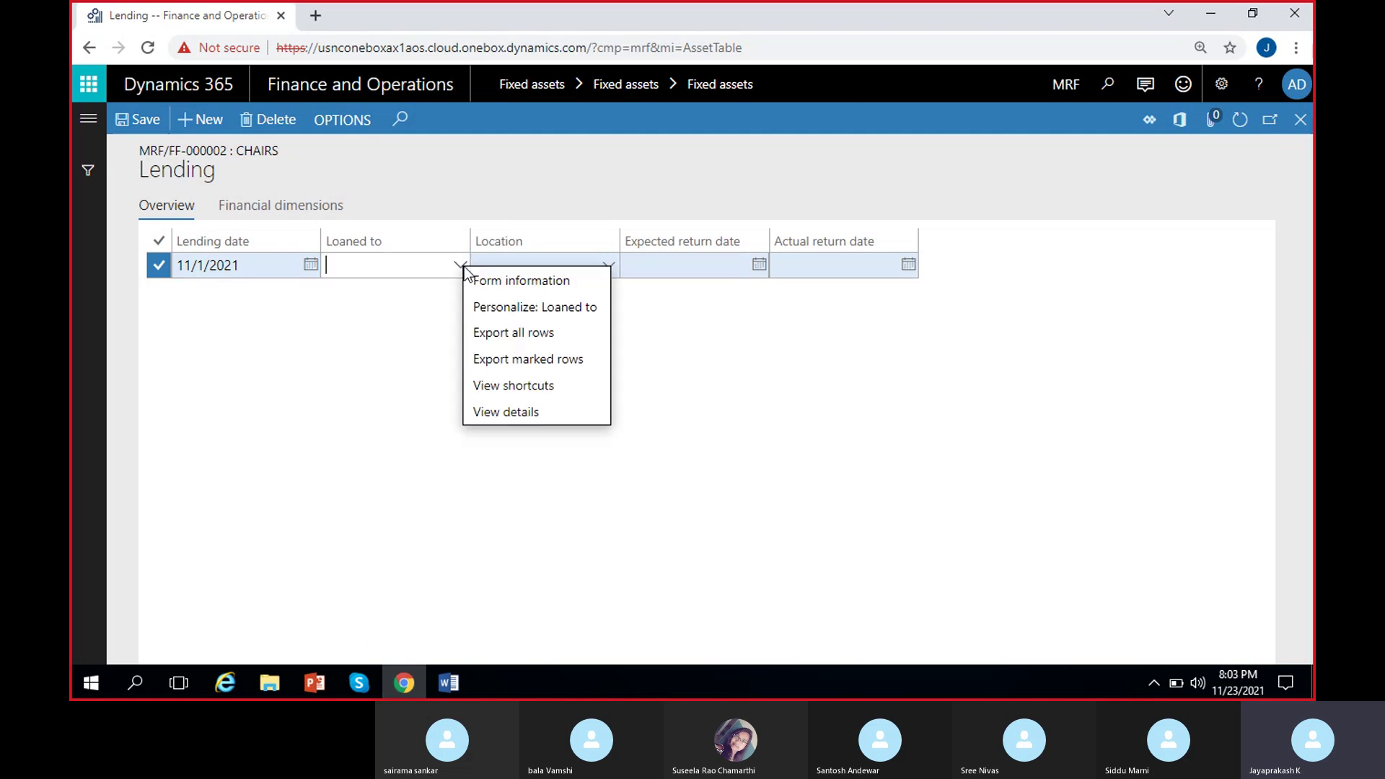
{"action": "left_click", "coordinate": [526, 412]}
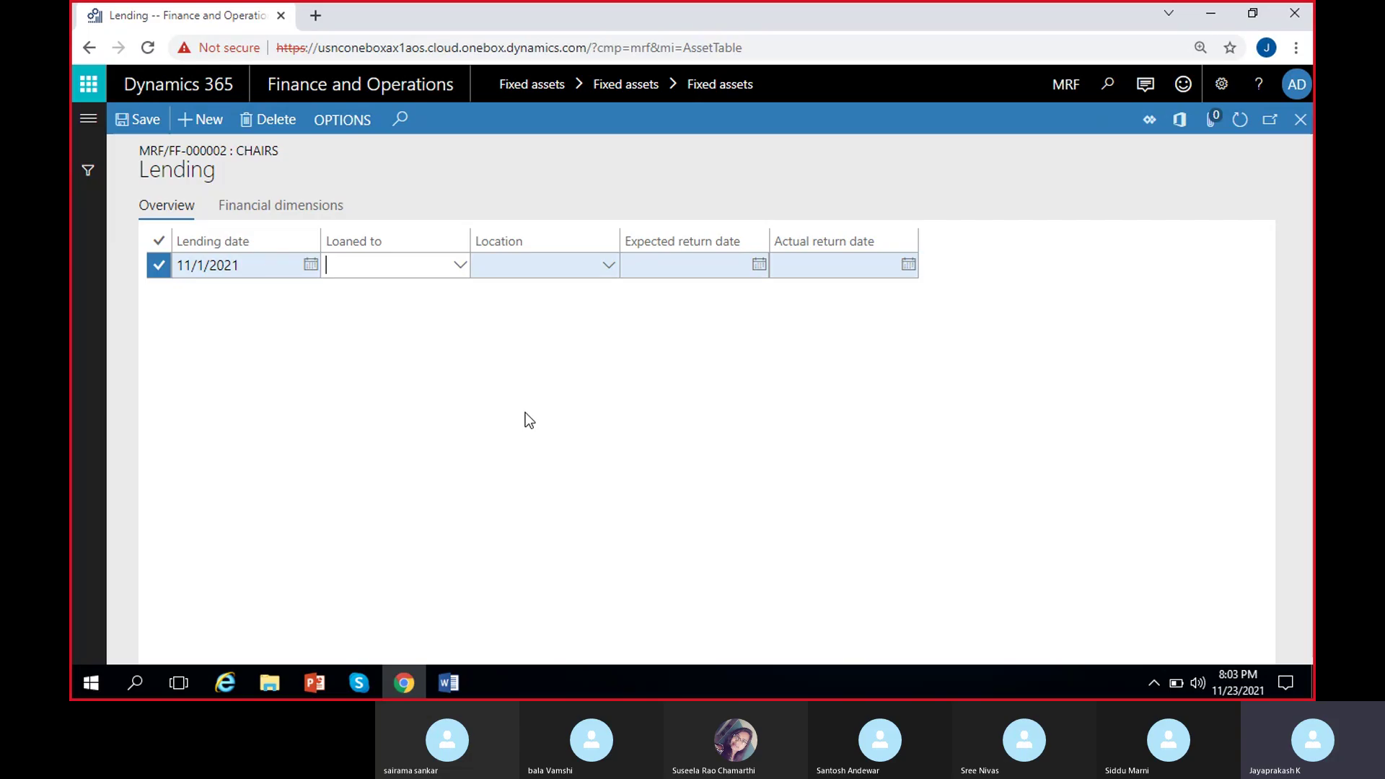
{"action": "key", "text": "ctrl+alt+F4"}
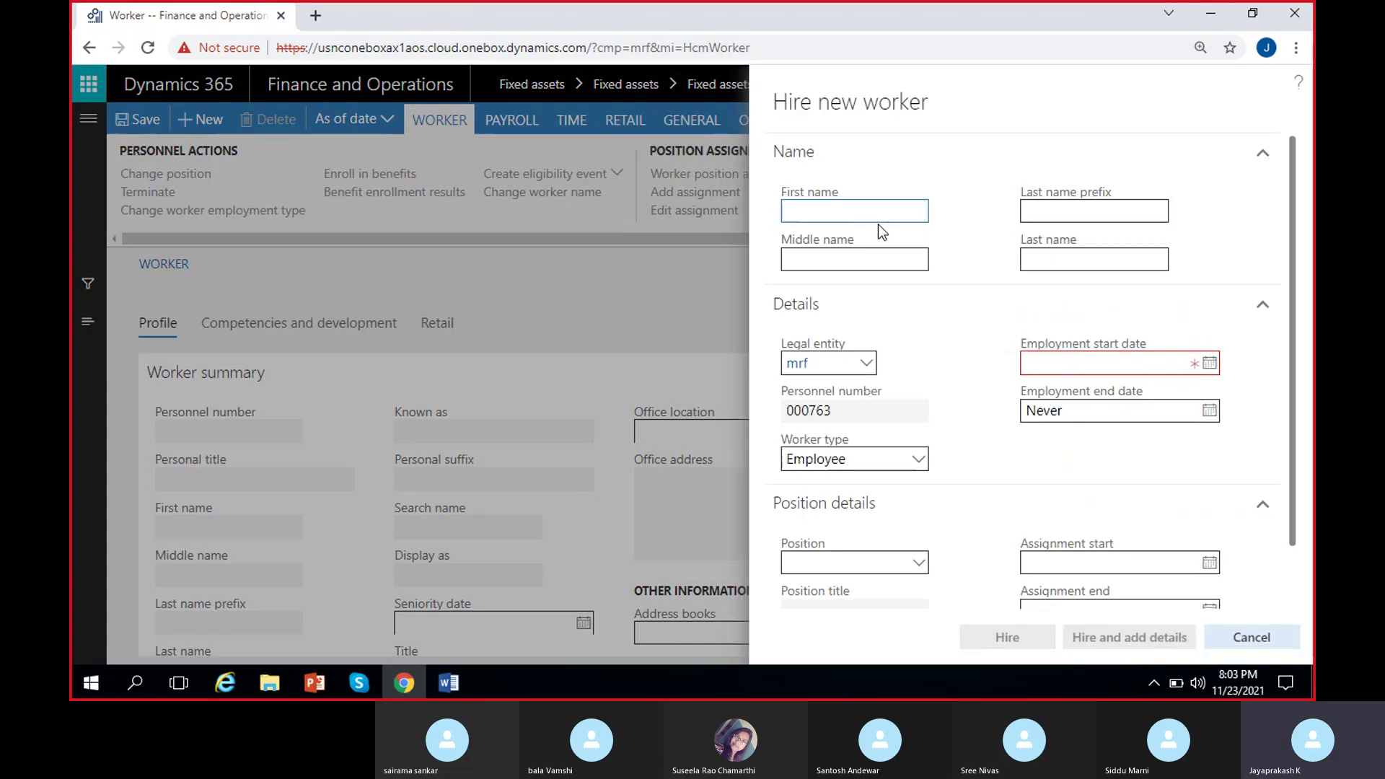
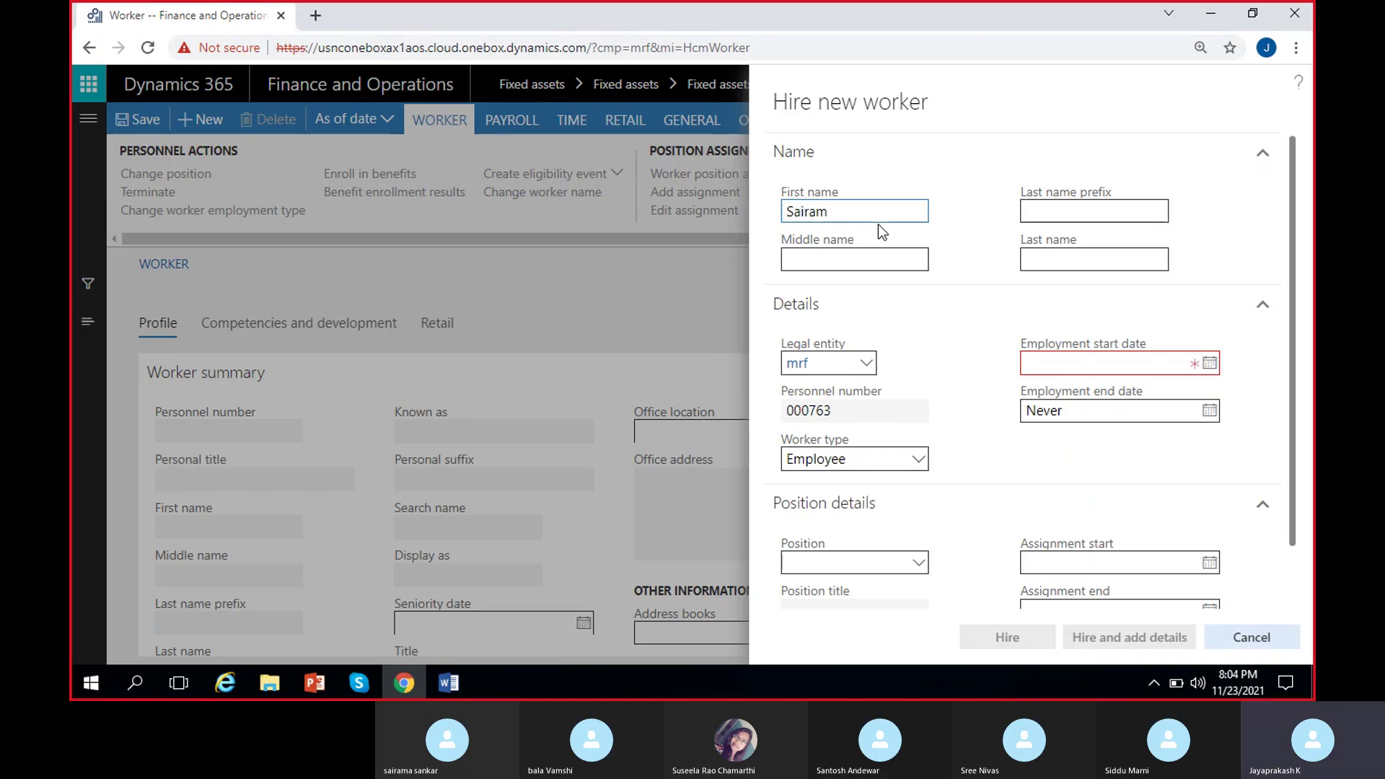
Enter the new worker's first and last name.
{"action": "left_click", "coordinate": [1050, 253]}
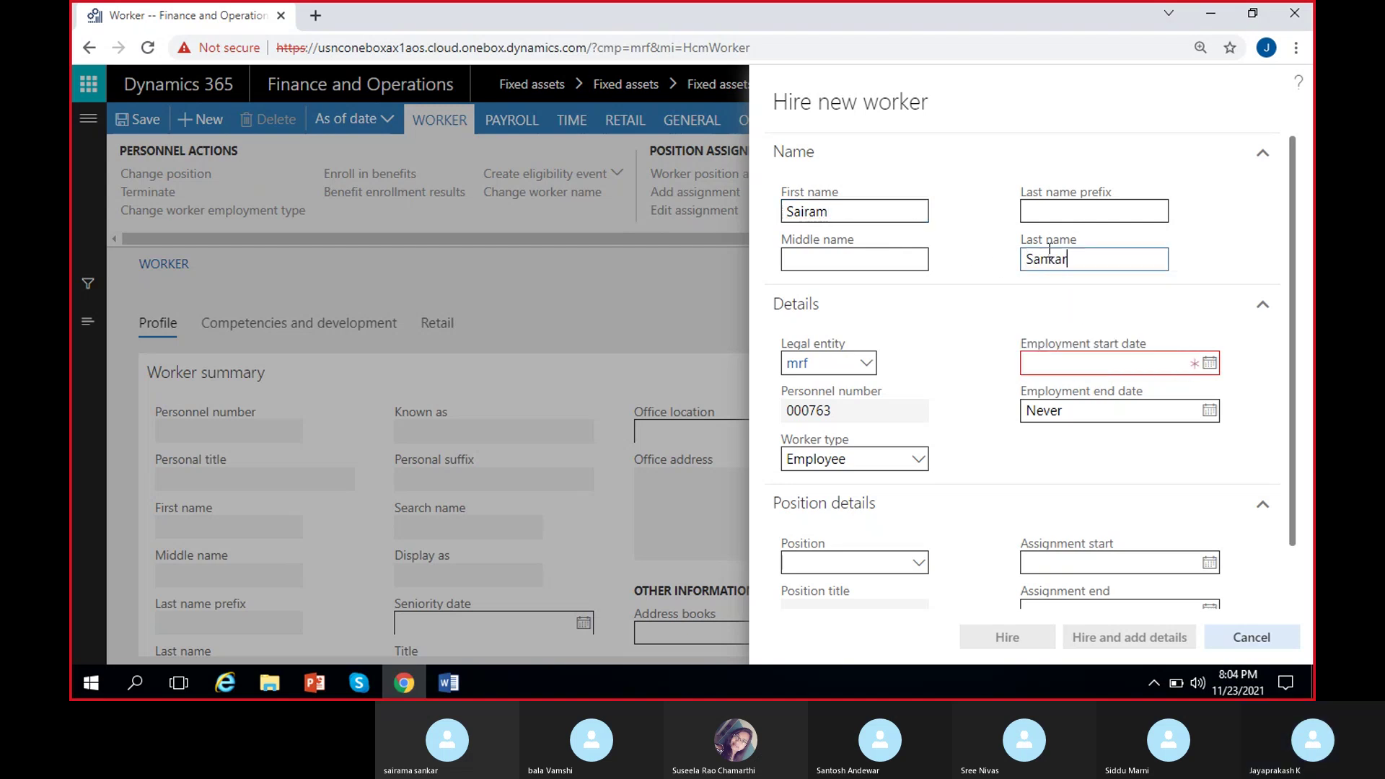
{"action": "left_click", "coordinate": [968, 248]}
Set employment start date 8/1/2021, keep worker type Employee, and hire the worker.
{"action": "left_click", "coordinate": [1209, 363]}
{"action": "left_click", "coordinate": [1051, 408]}
{"action": "left_click", "coordinate": [1051, 408]}
{"action": "left_click", "coordinate": [1054, 407]}
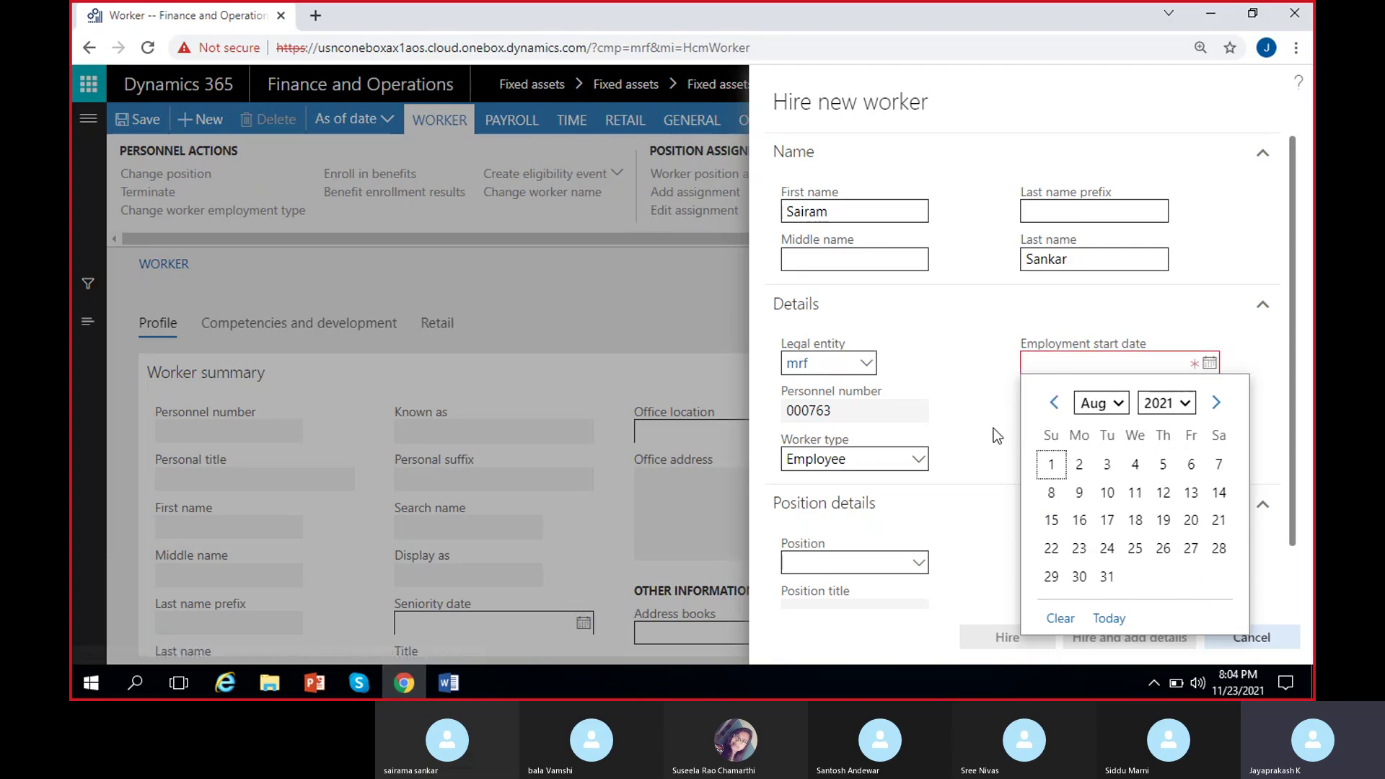
{"action": "left_click", "coordinate": [1051, 464]}
{"action": "scroll", "coordinate": [969, 408], "scroll_direction": "down", "scroll_amount": 1}
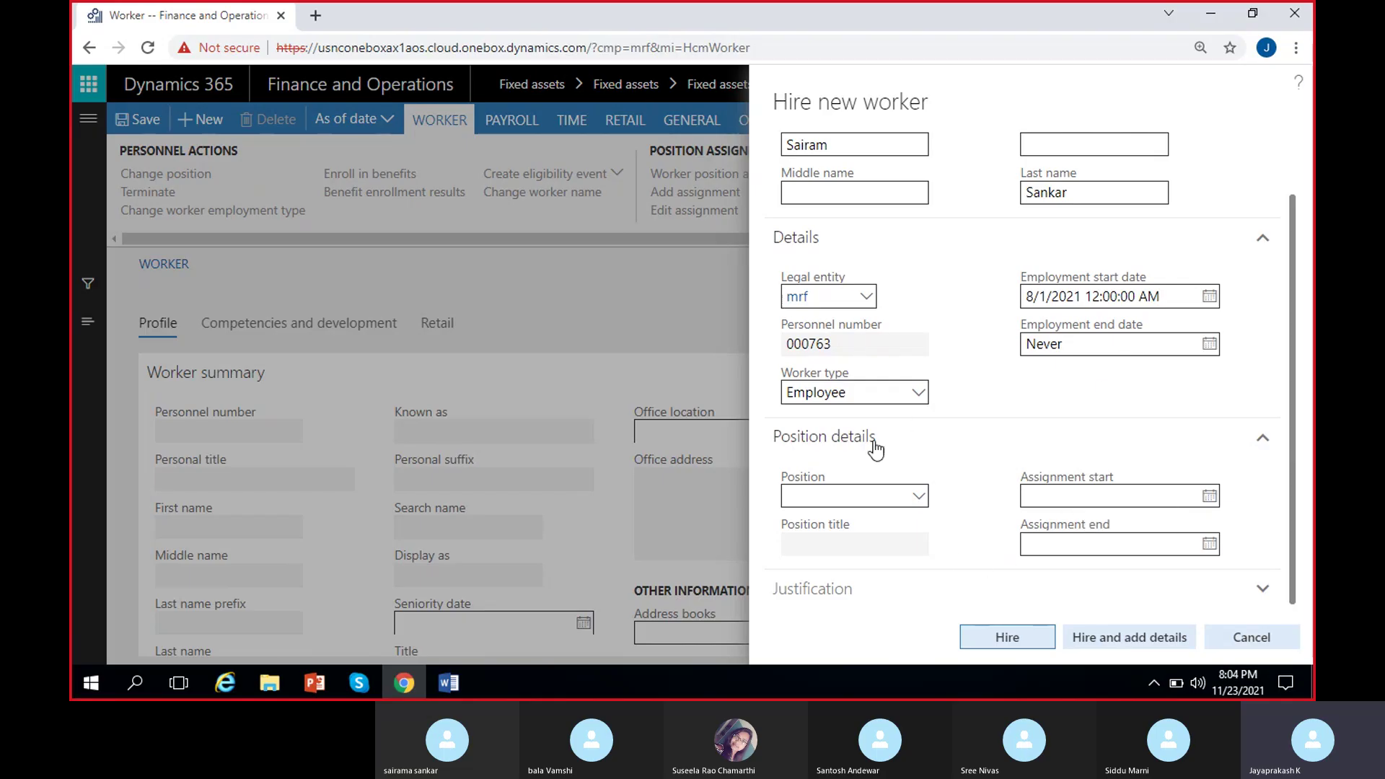
{"action": "left_click", "coordinate": [918, 393]}
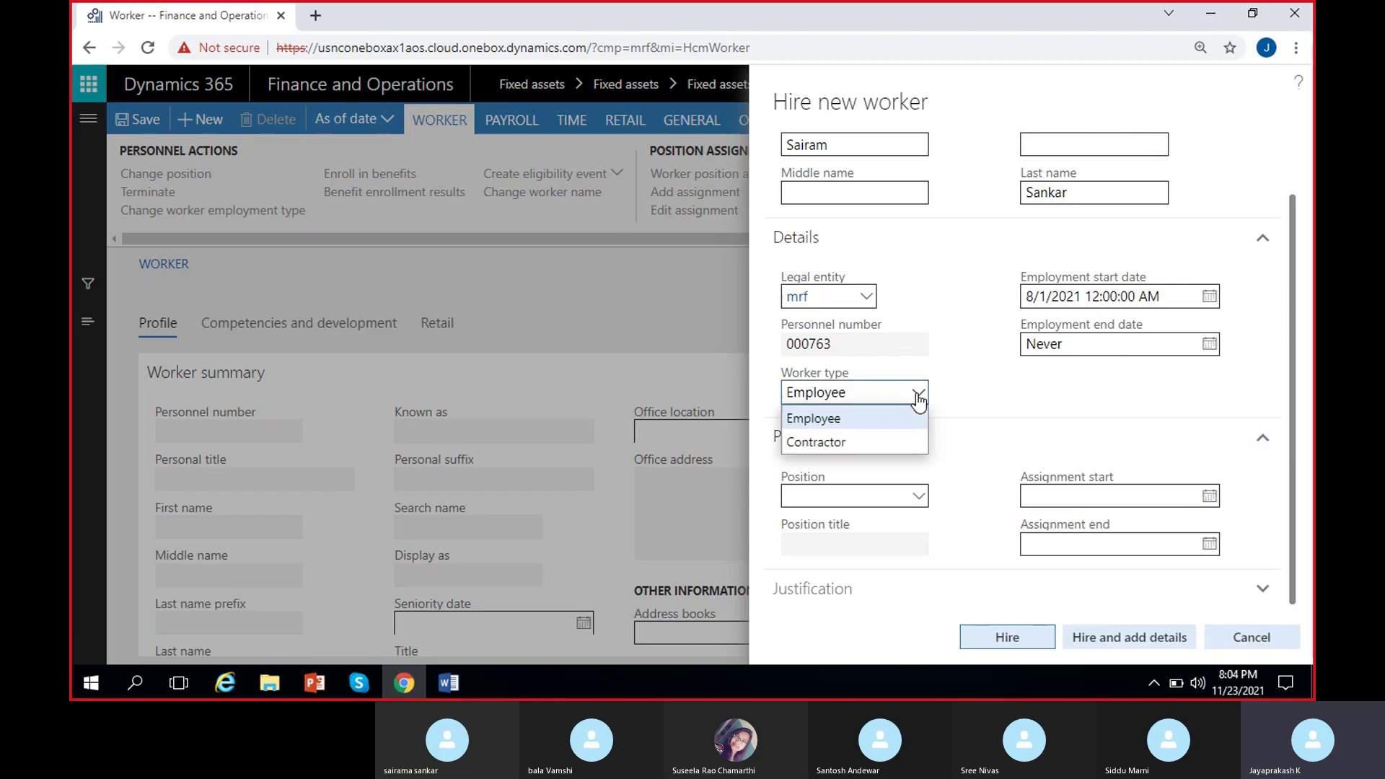
{"action": "left_click", "coordinate": [892, 414]}
{"action": "left_click", "coordinate": [1014, 633]}
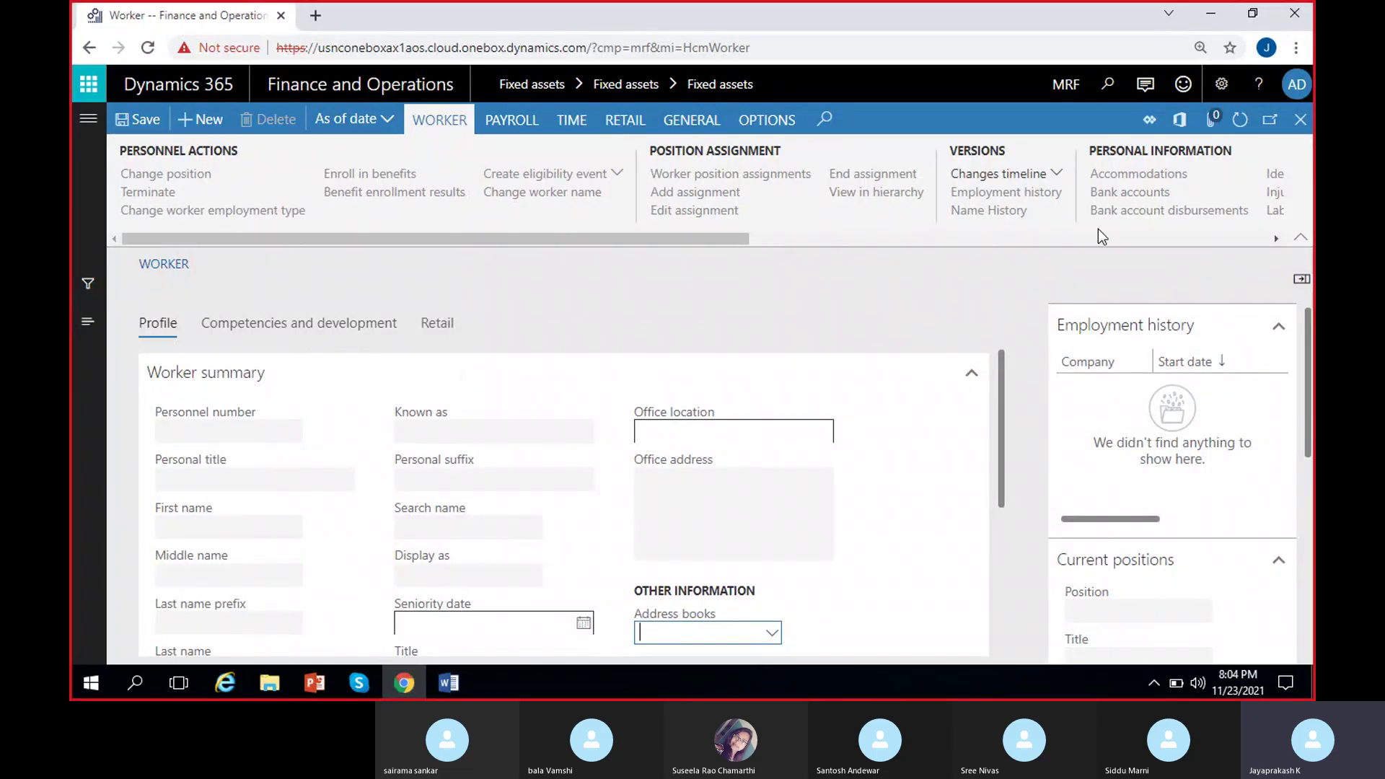
Open the Worker page in a second browser tab and close its edit-hint notice.
{"action": "right_click", "coordinate": [243, 13]}
{"action": "left_click", "coordinate": [369, 268]}
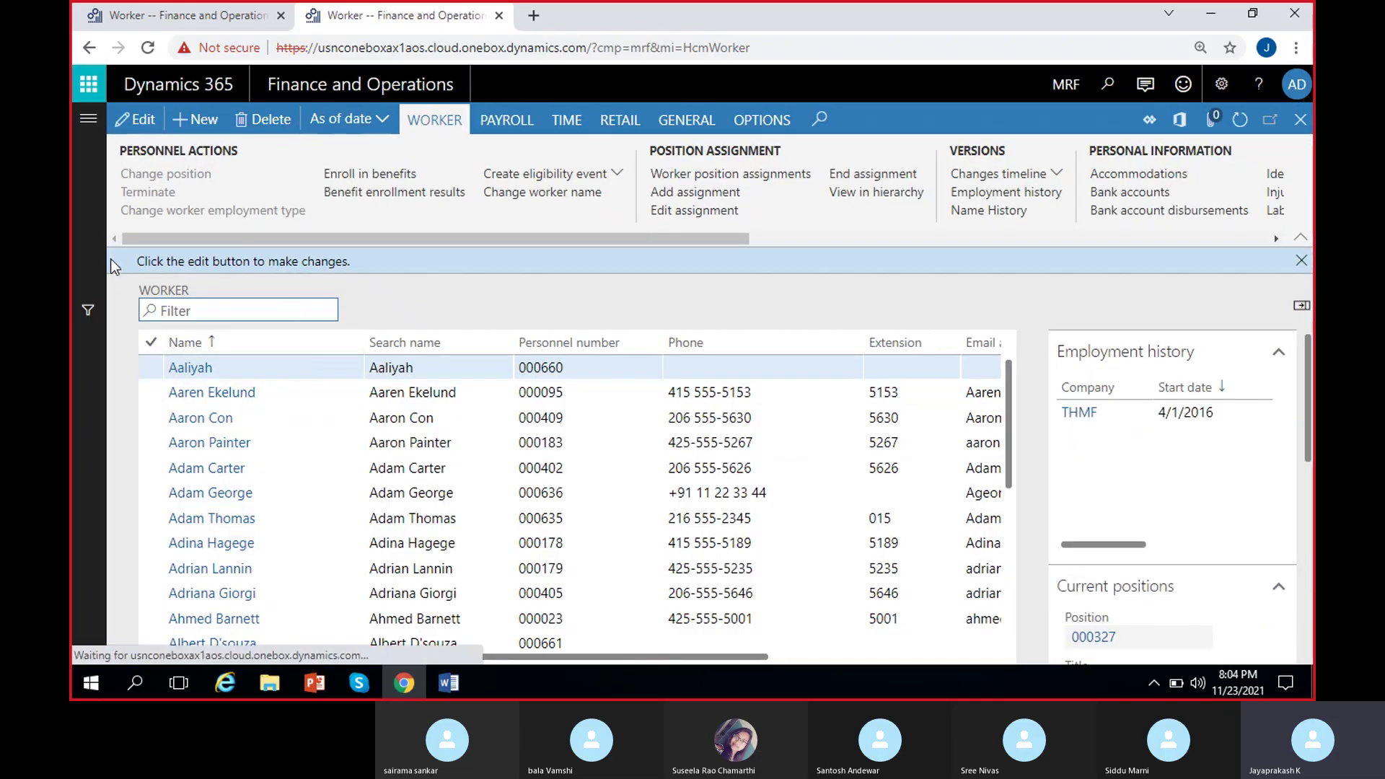
{"action": "left_click", "coordinate": [1300, 262]}
{"action": "scroll", "coordinate": [505, 445], "scroll_direction": "down", "scroll_amount": 2}
{"action": "scroll", "coordinate": [504, 447], "scroll_direction": "up", "scroll_amount": 2}
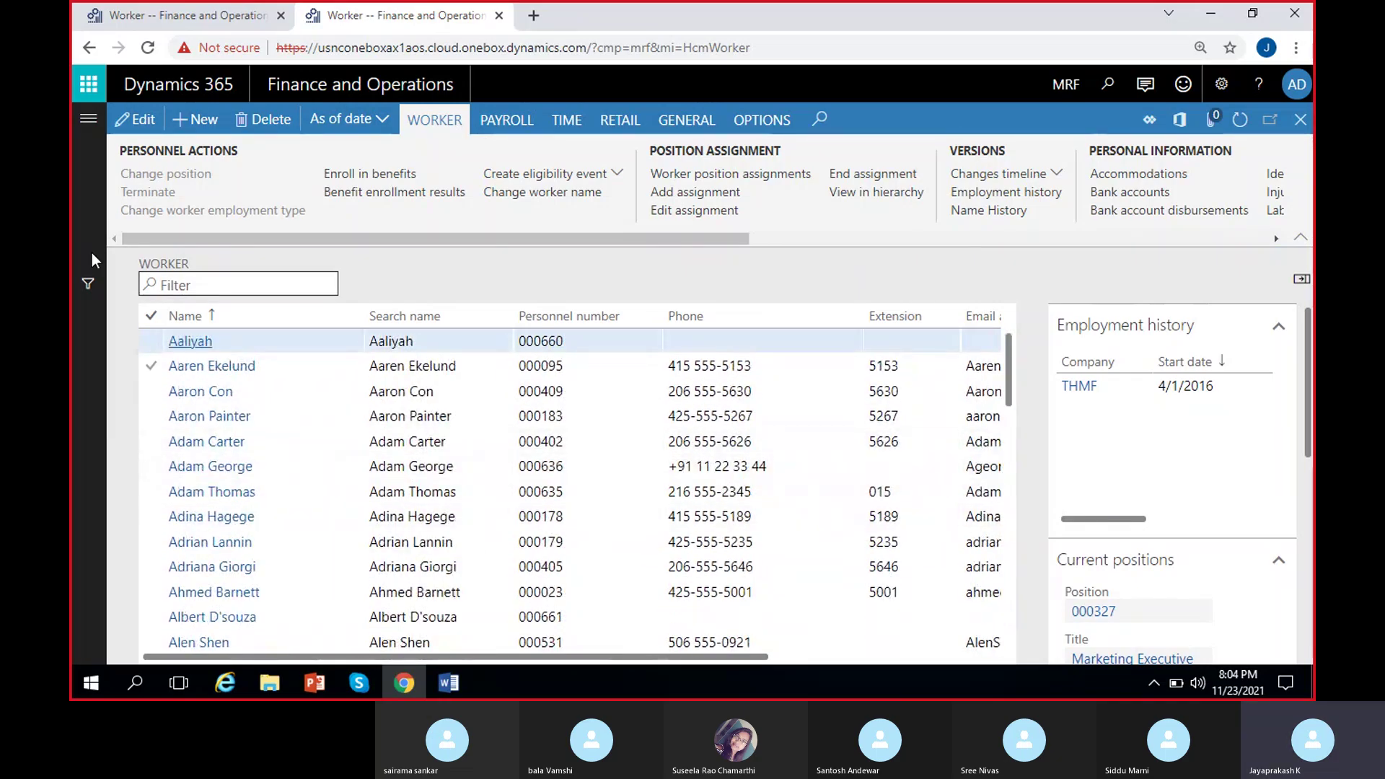
Go to Human resources > Employees and dismiss the edit-hint notice.
{"action": "left_click", "coordinate": [88, 118]}
{"action": "scroll", "coordinate": [191, 497], "scroll_direction": "down", "scroll_amount": 3}
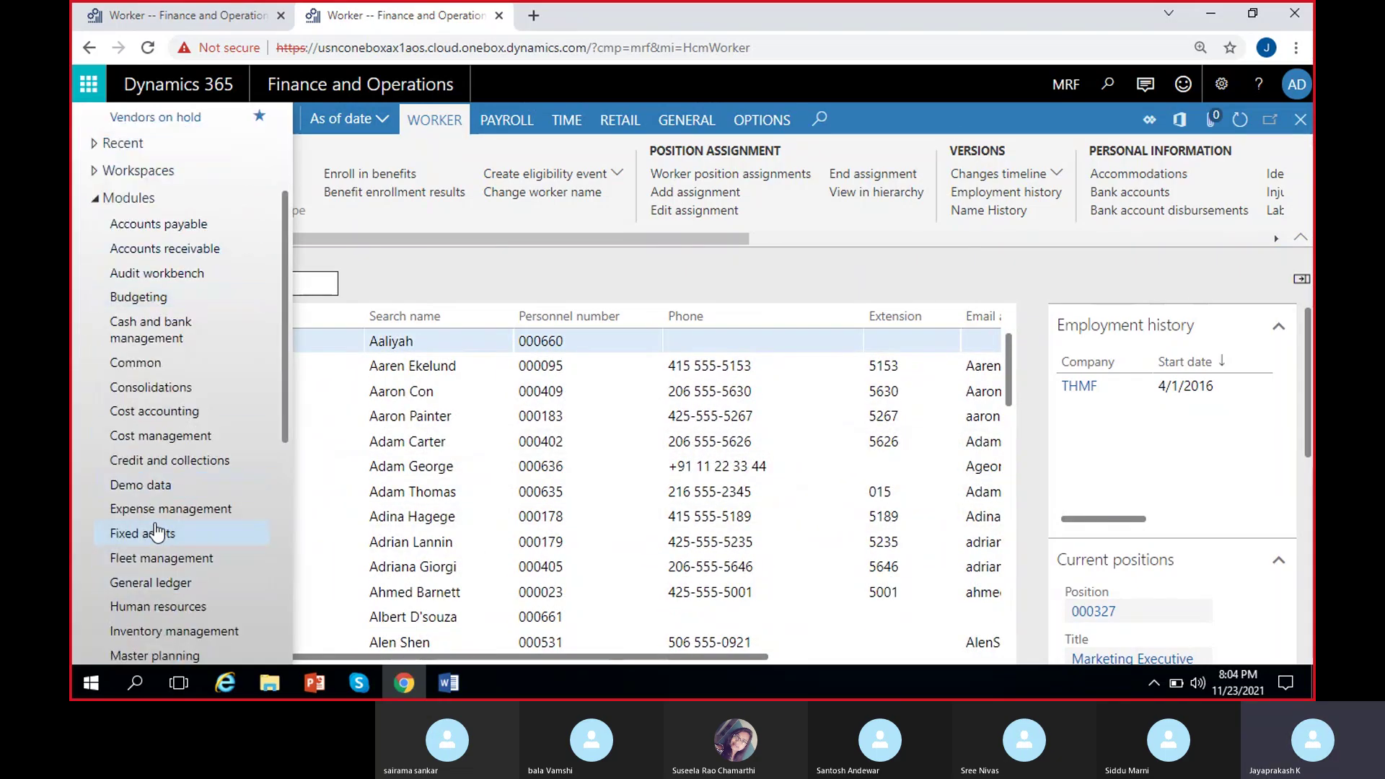
{"action": "left_click", "coordinate": [160, 608]}
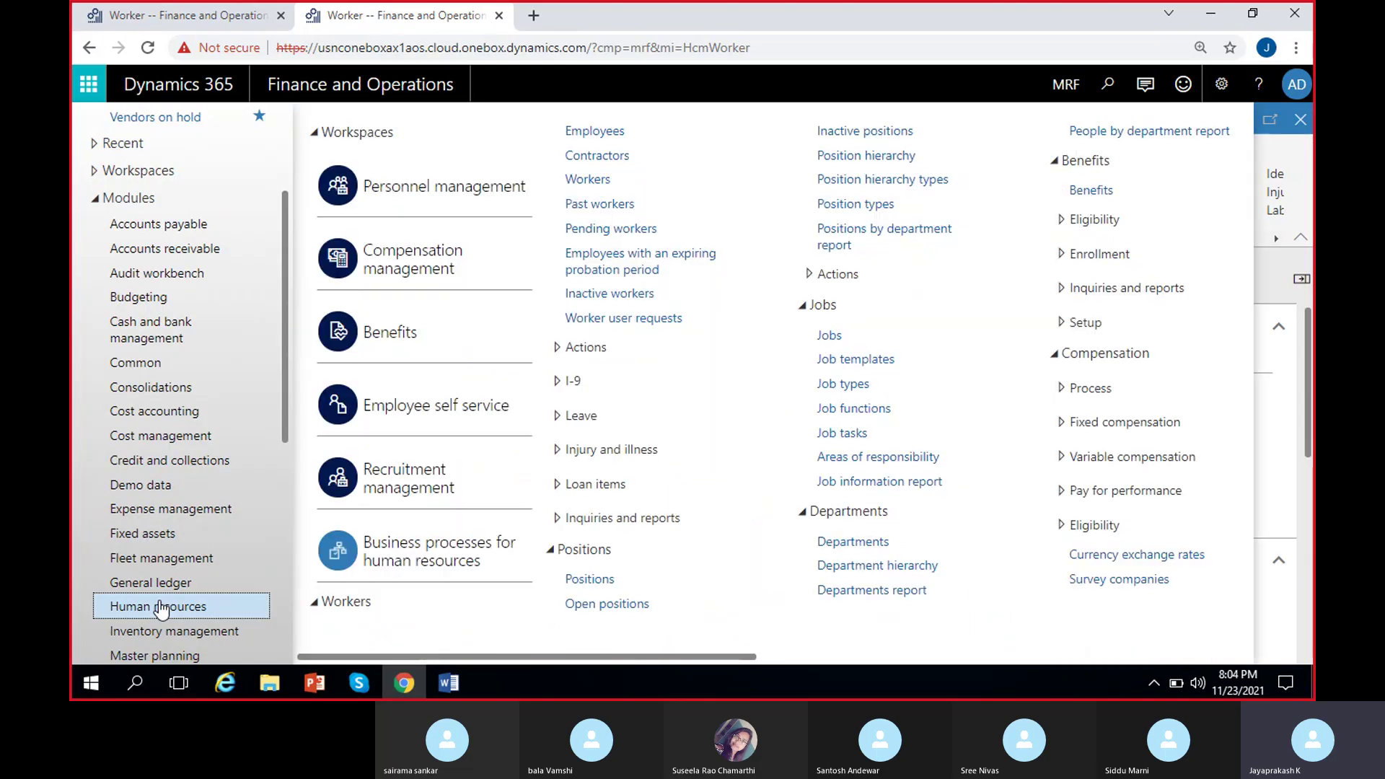
{"action": "left_click", "coordinate": [600, 130]}
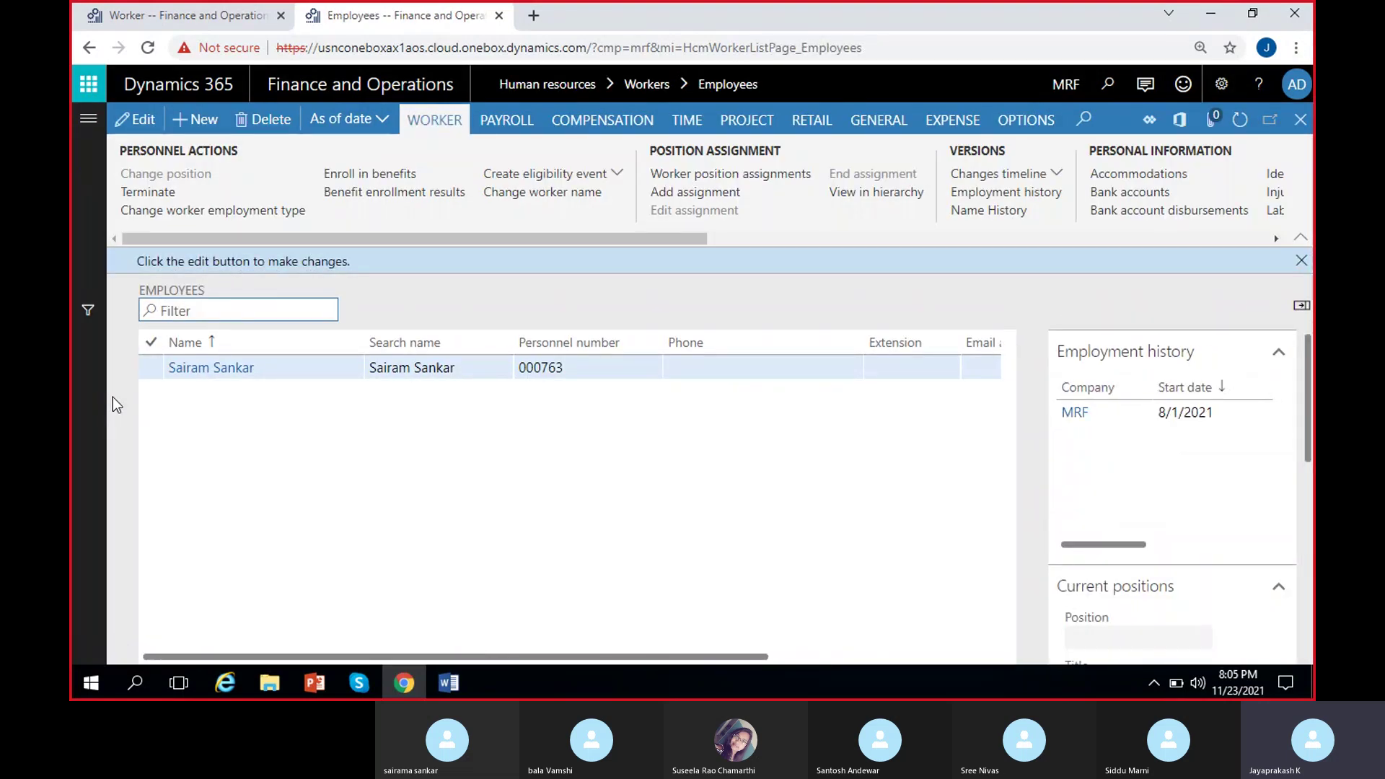
{"action": "left_click", "coordinate": [1301, 261]}
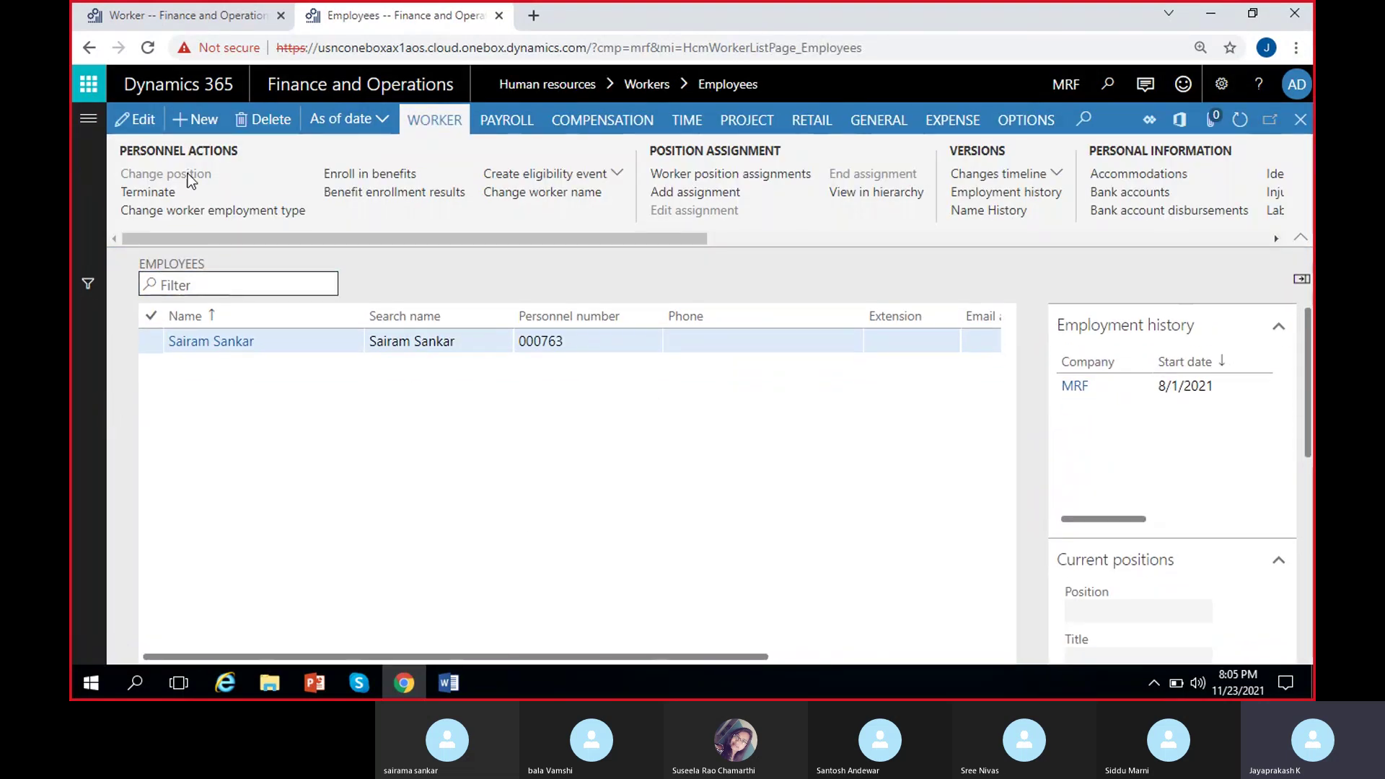
Hire a new employee with a first name and employment start date 7/1/2021.
{"action": "key", "text": "alt+n"}
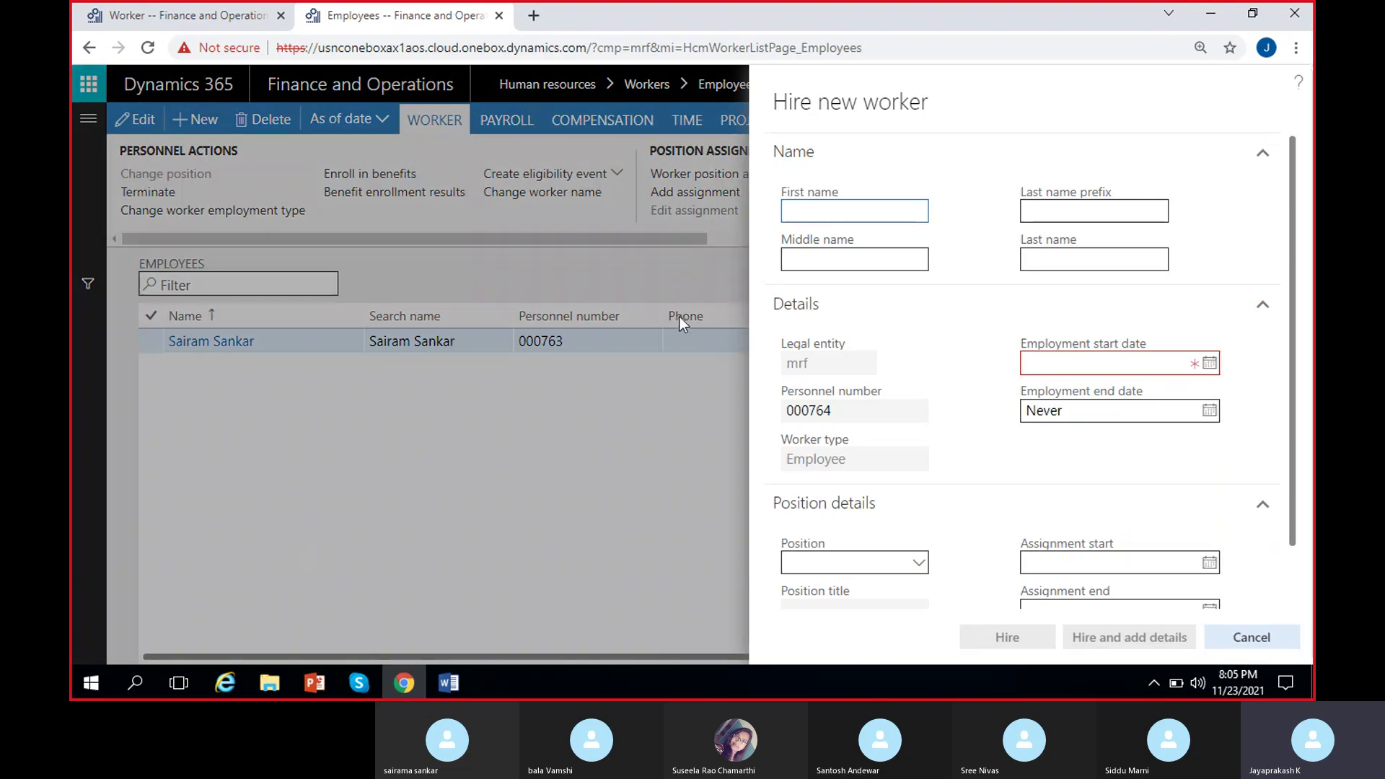
{"action": "type", "text": "Suseela"}
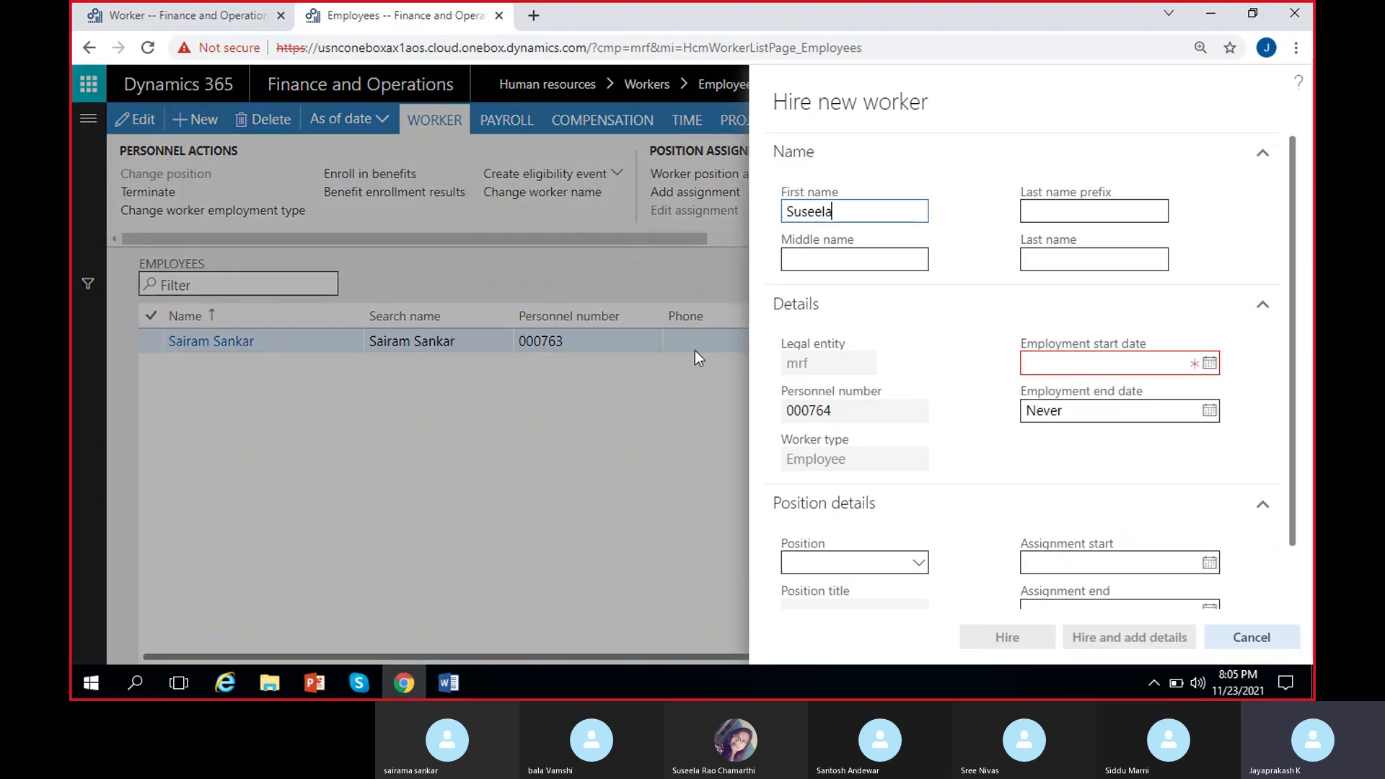
{"action": "left_click", "coordinate": [1210, 363]}
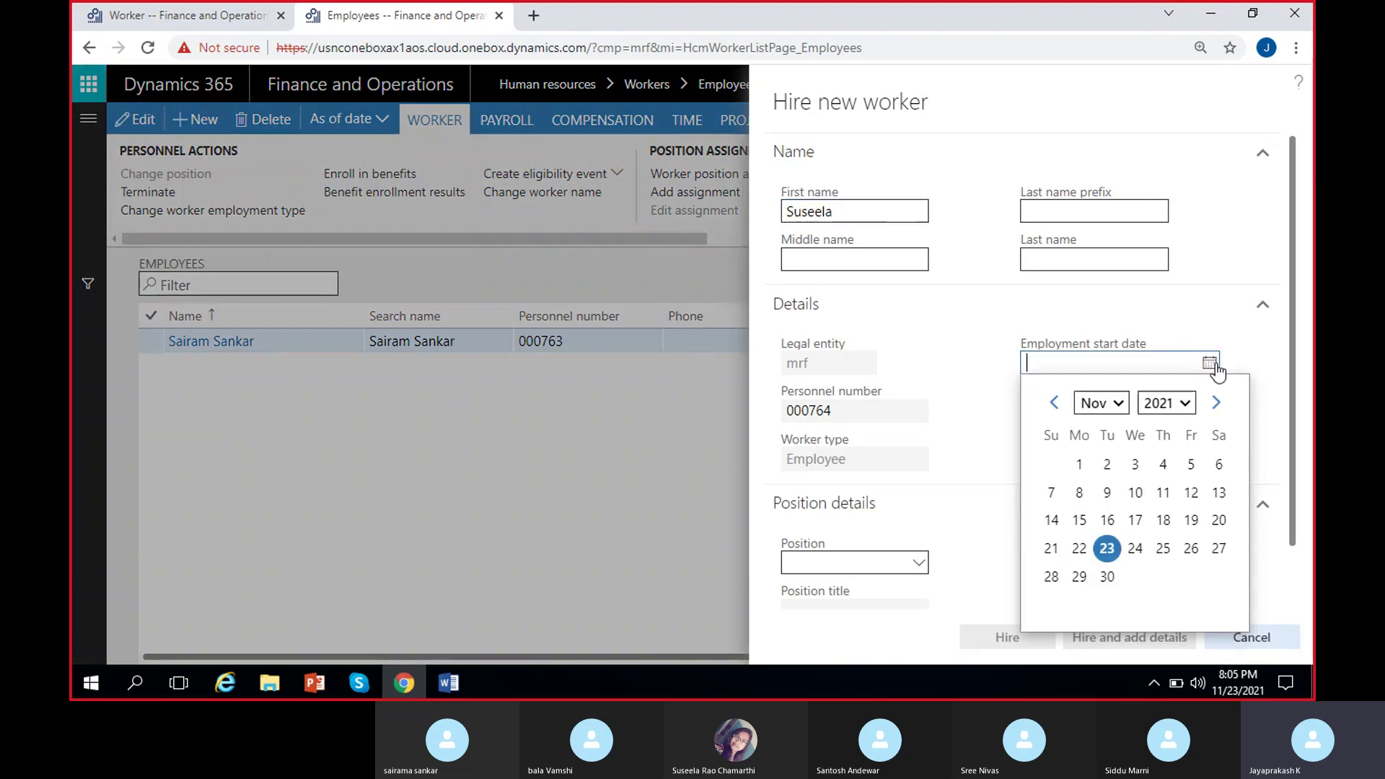
{"action": "left_click", "coordinate": [1052, 403]}
{"action": "left_click", "coordinate": [1051, 403]}
{"action": "left_click", "coordinate": [1051, 403]}
{"action": "left_click", "coordinate": [1052, 403]}
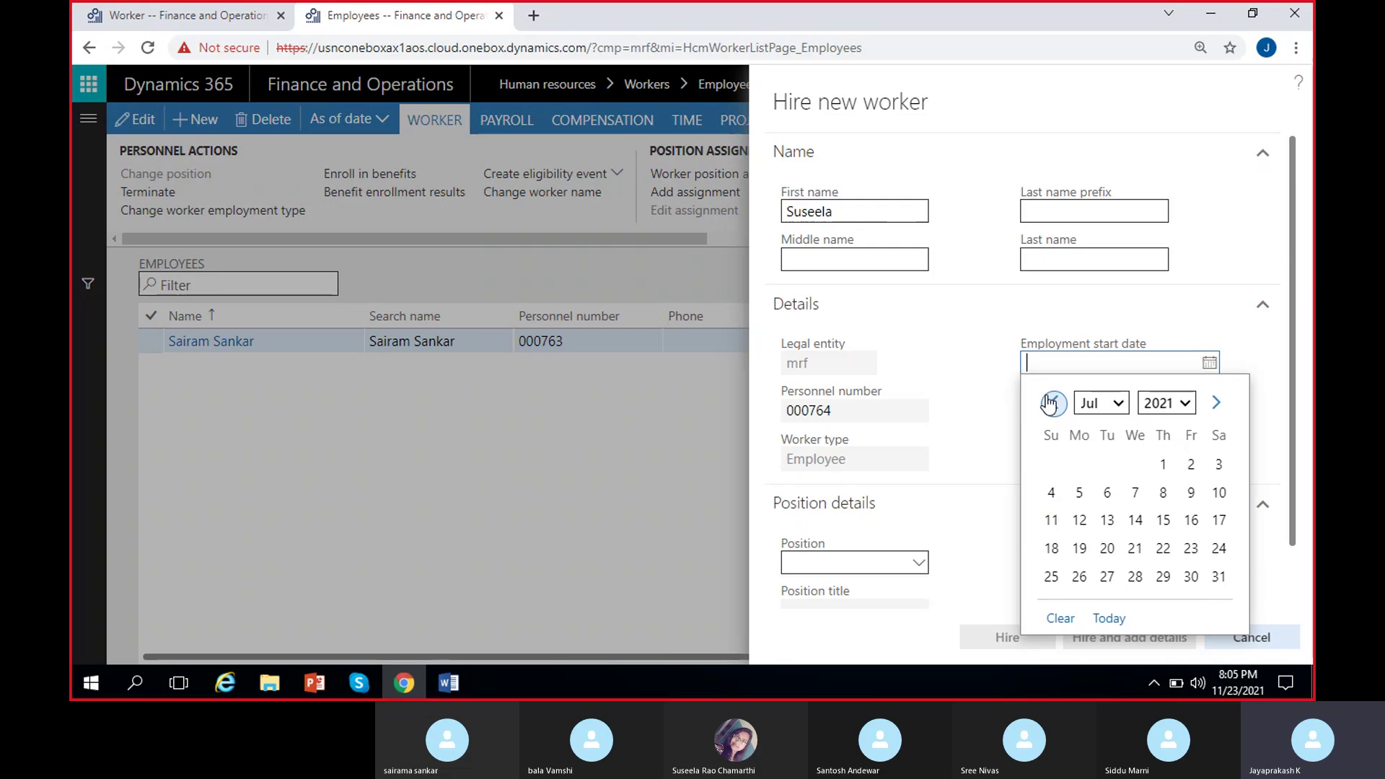
{"action": "left_click", "coordinate": [1161, 464]}
{"action": "left_click", "coordinate": [1003, 639]}
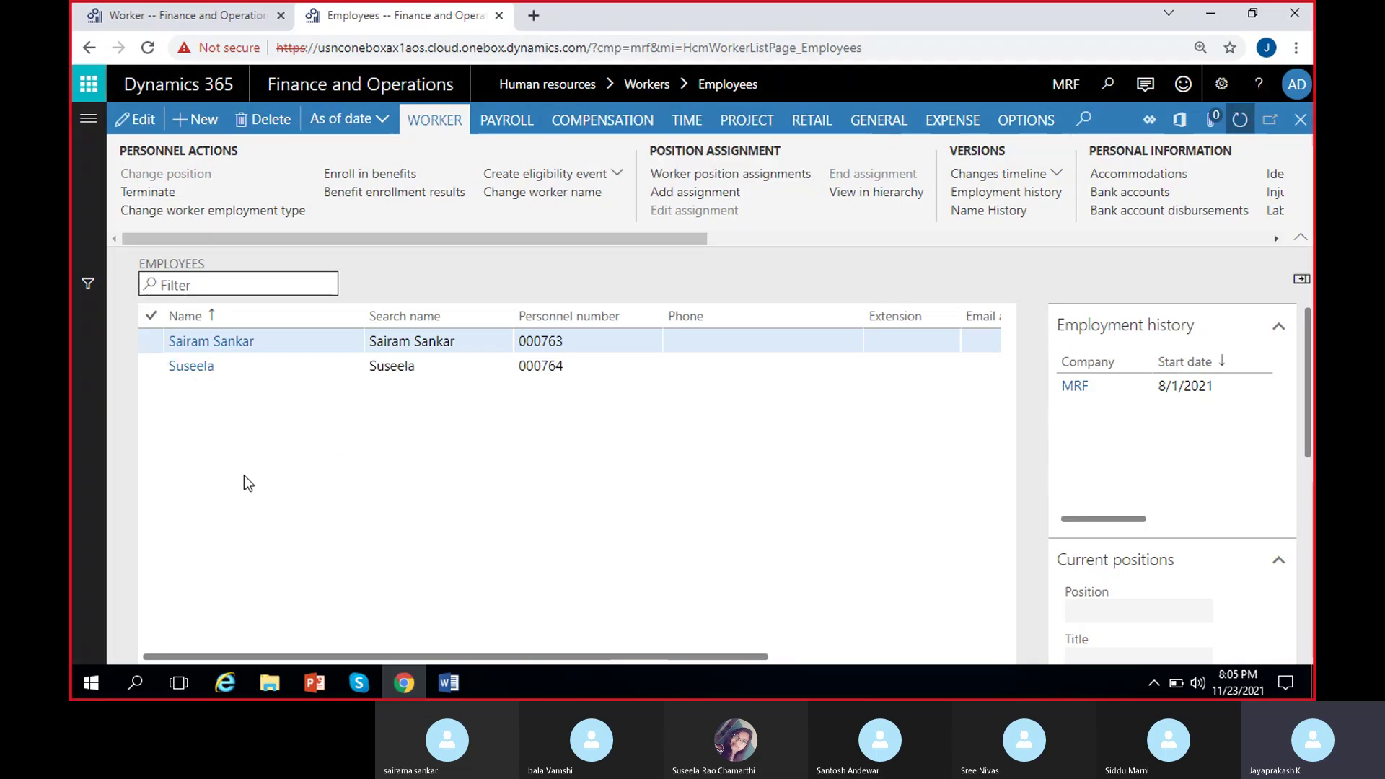
Hire another employee starting 9/1/2021, refresh the list, and return to the Worker tab.
{"action": "left_click", "coordinate": [193, 115]}
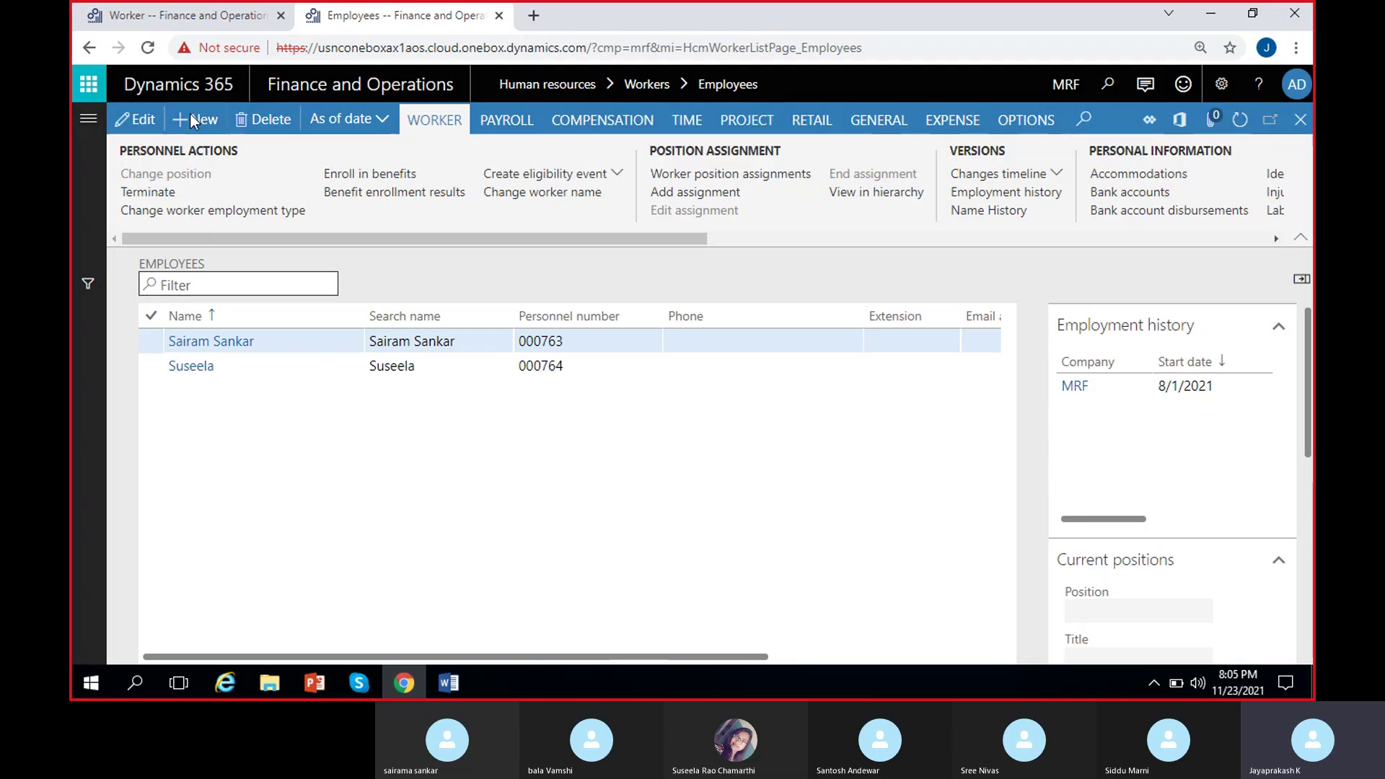
{"action": "type", "text": "Sreenivas"}
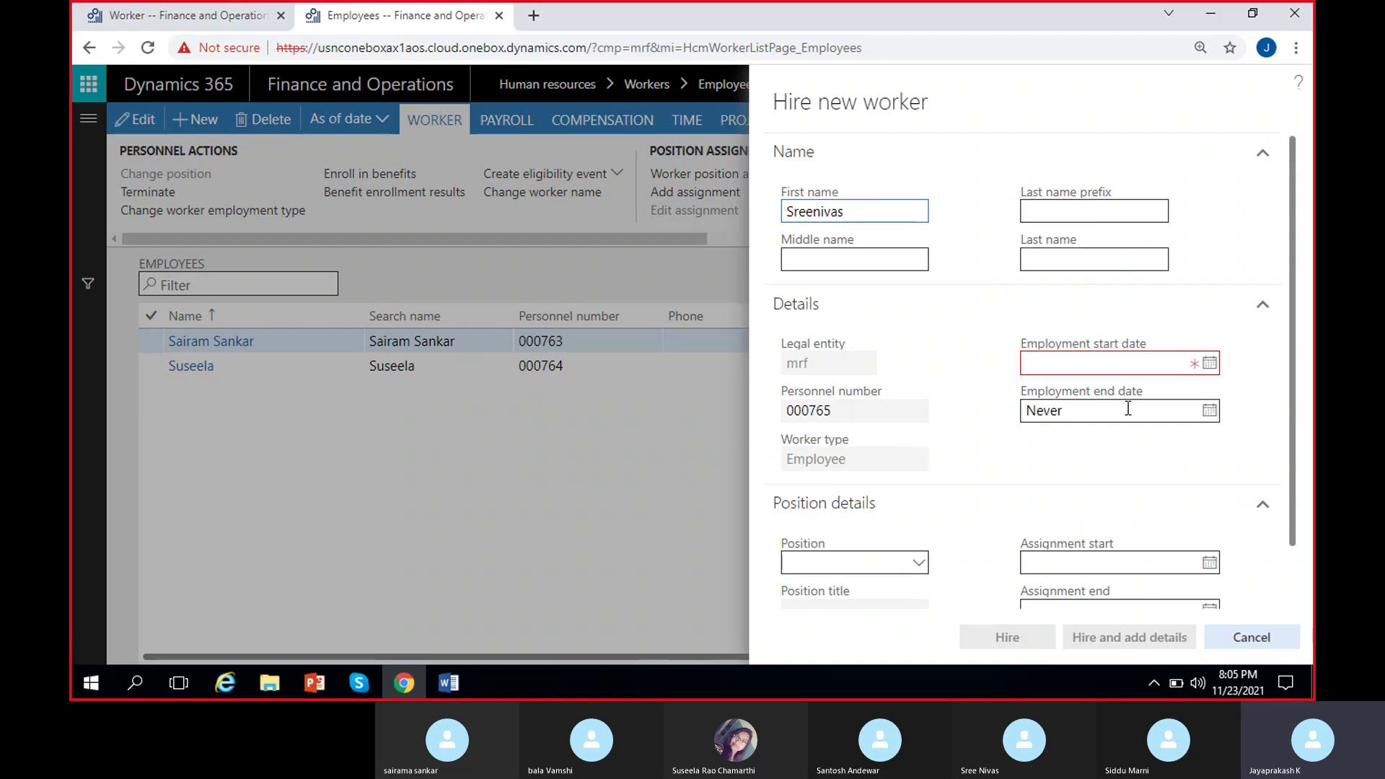
{"action": "left_click", "coordinate": [1209, 363]}
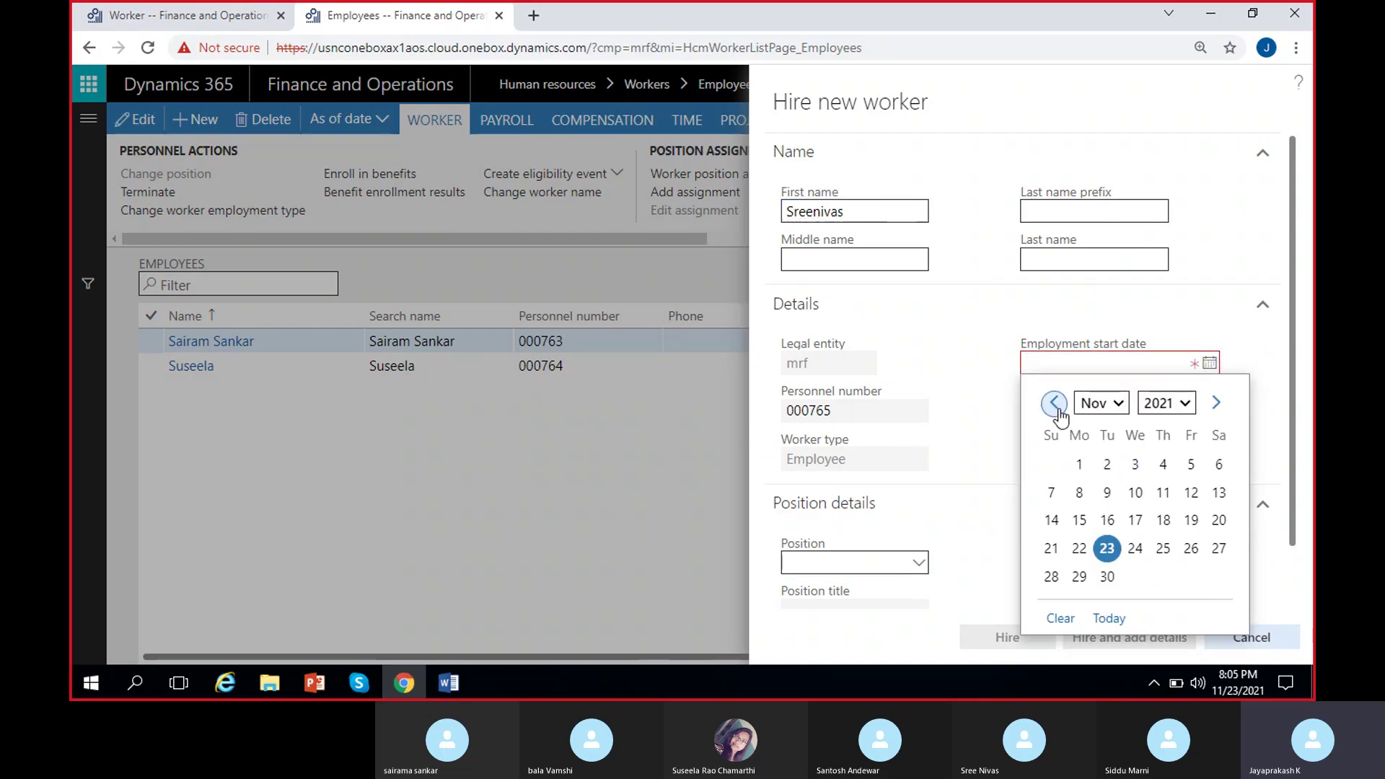
{"action": "left_click", "coordinate": [1054, 401]}
{"action": "left_click", "coordinate": [1053, 401]}
{"action": "left_click", "coordinate": [1134, 465]}
{"action": "left_click", "coordinate": [1004, 638]}
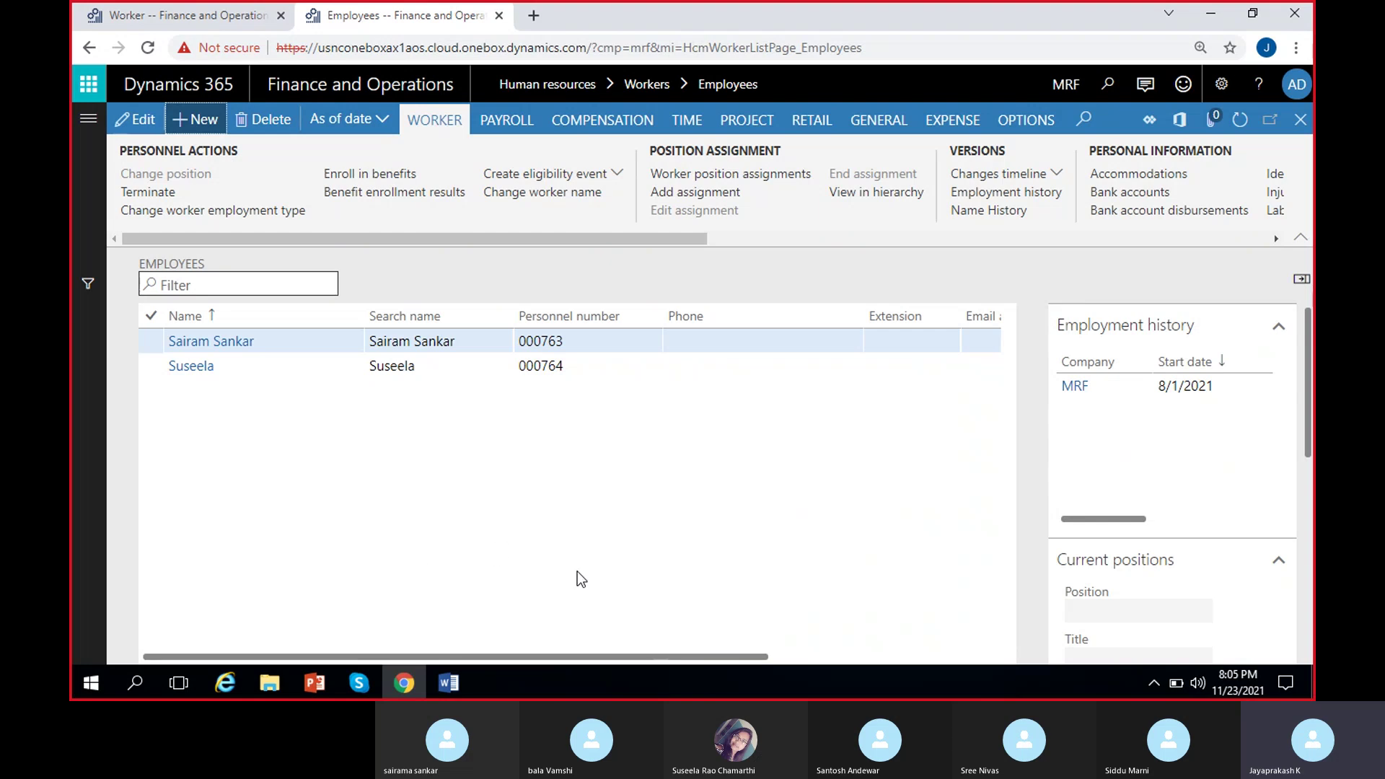
{"action": "left_click", "coordinate": [1239, 119]}
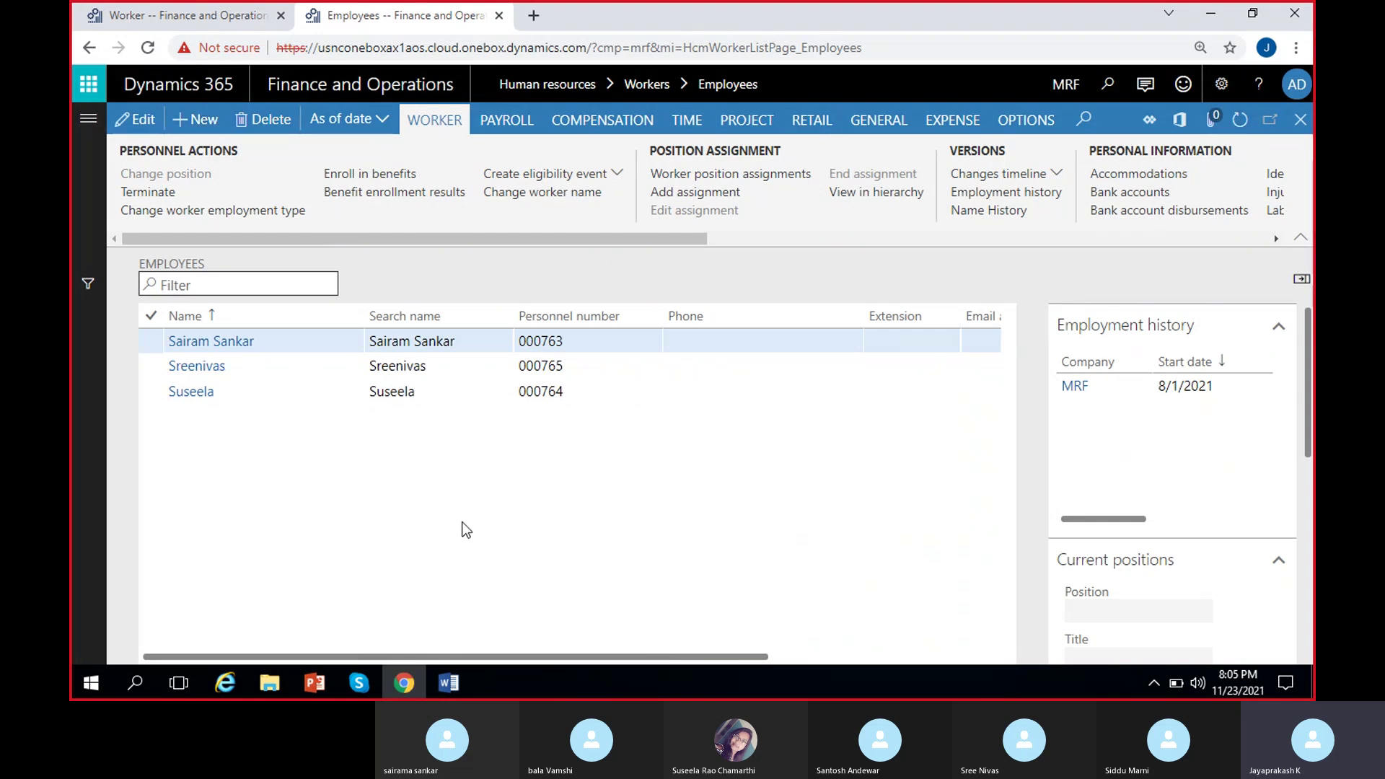
{"action": "left_click", "coordinate": [245, 16]}
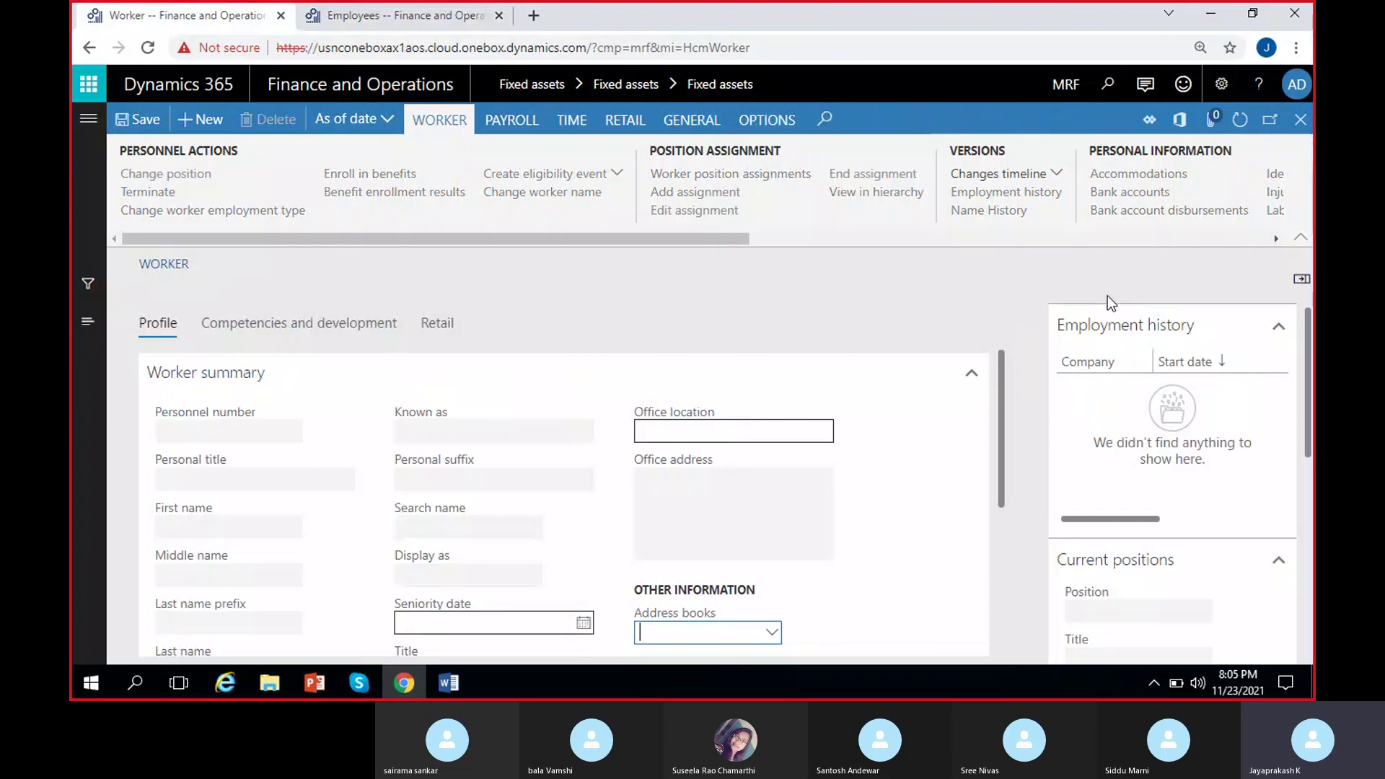
Close the Worker form and choose the first employee as the Chairs borrower in Loaned to.
{"action": "left_click", "coordinate": [1299, 120]}
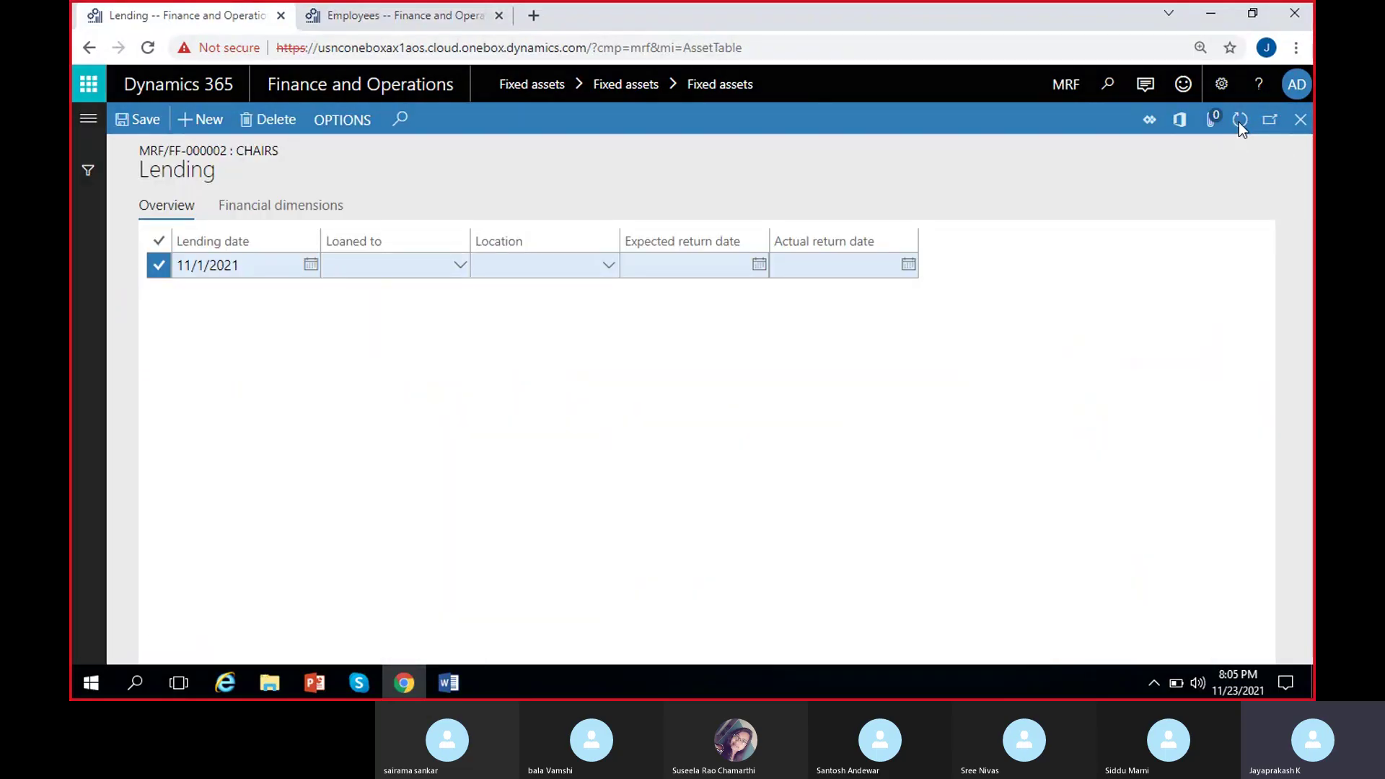
{"action": "left_click", "coordinate": [460, 266]}
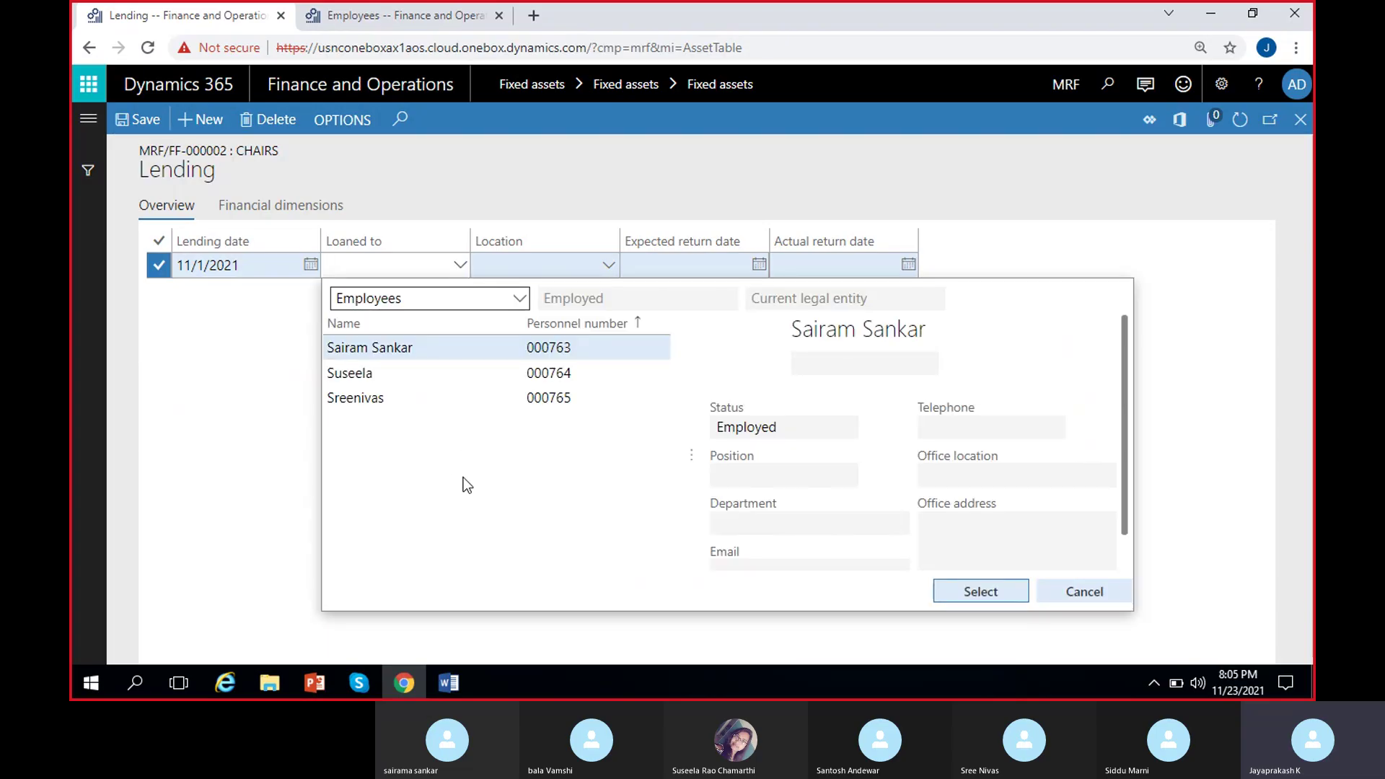
{"action": "left_click", "coordinate": [392, 349]}
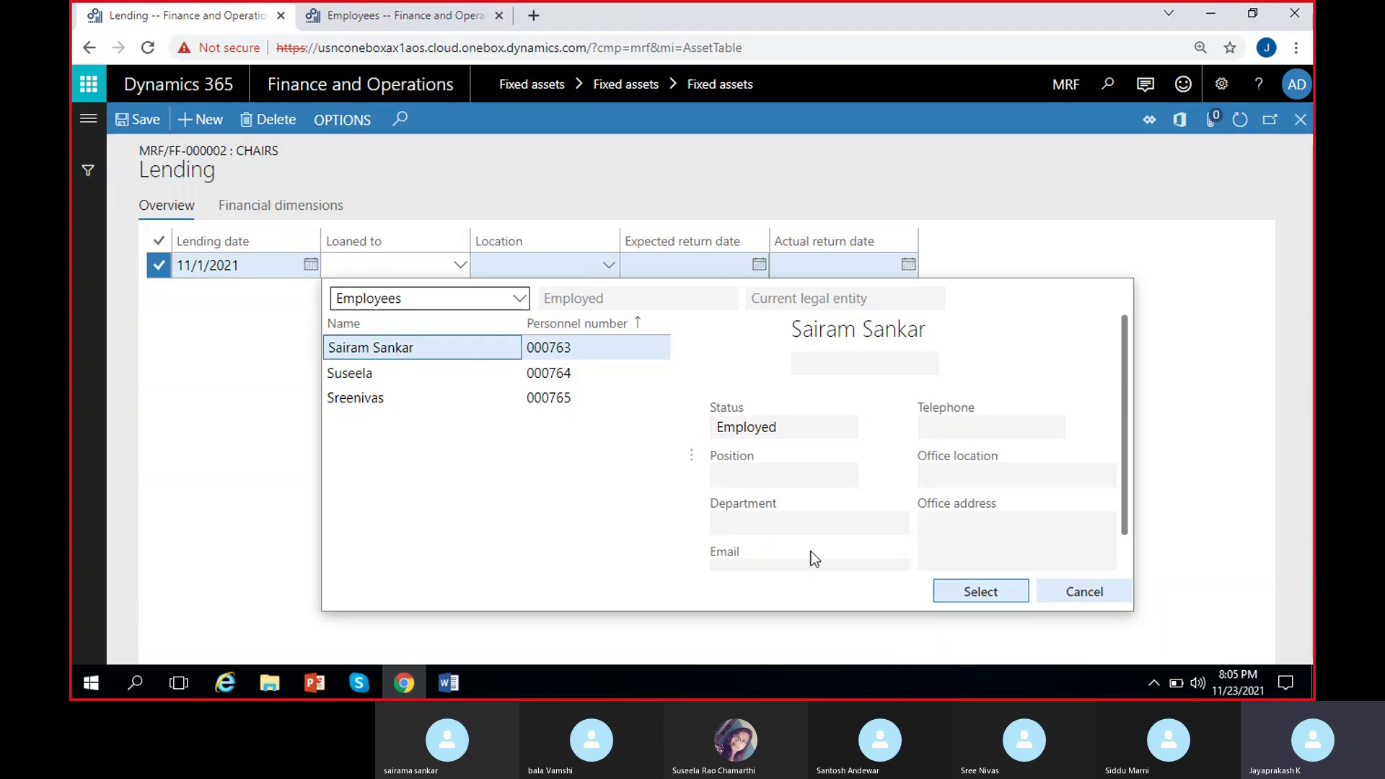
{"action": "left_click", "coordinate": [982, 592]}
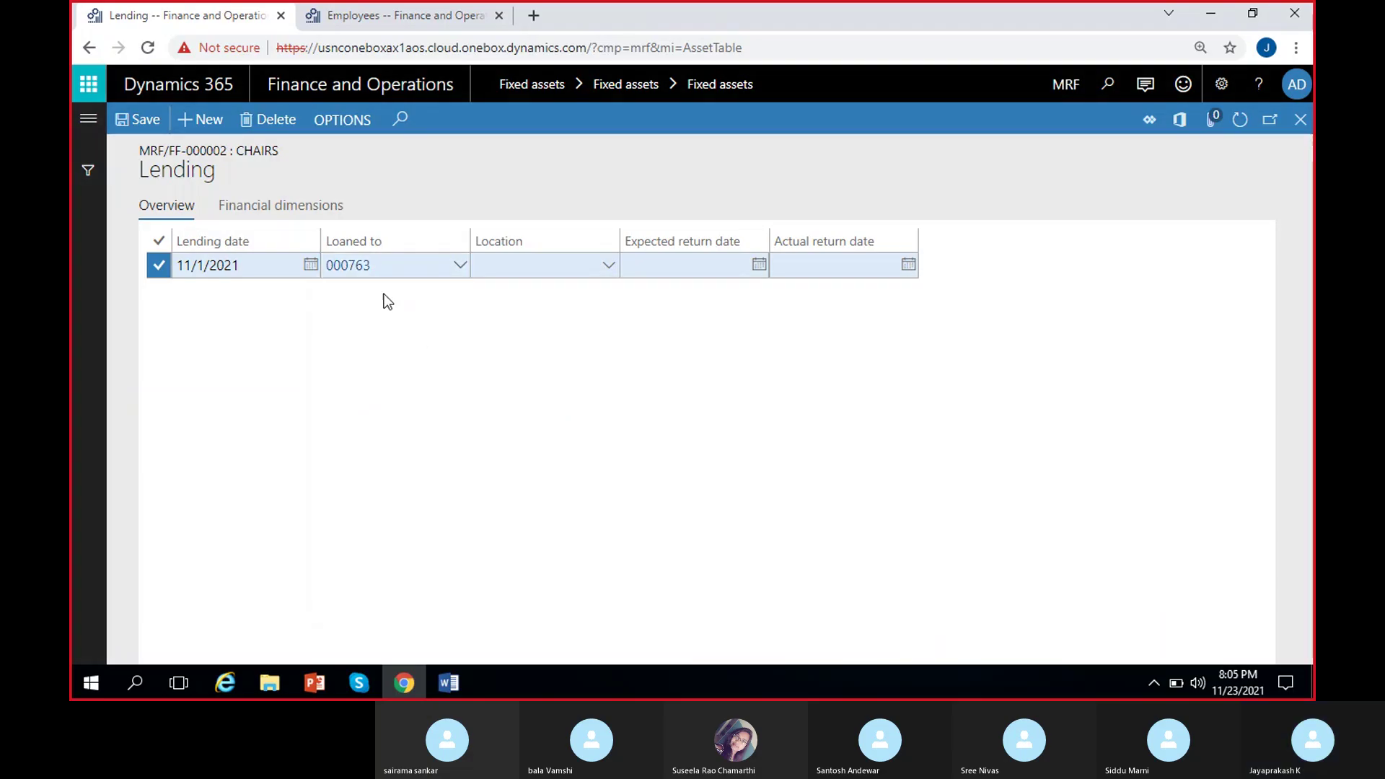
{"action": "left_click", "coordinate": [459, 265]}
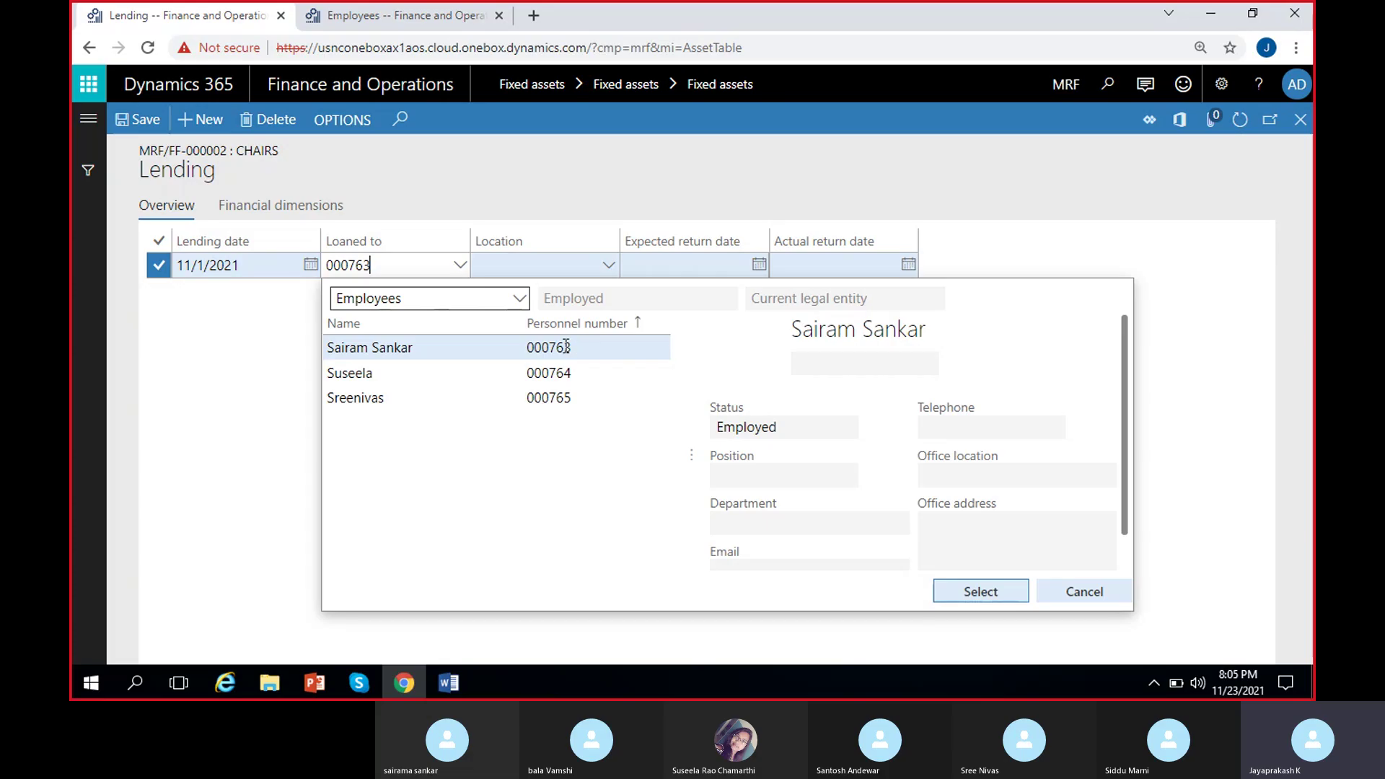
{"action": "left_click", "coordinate": [214, 348]}
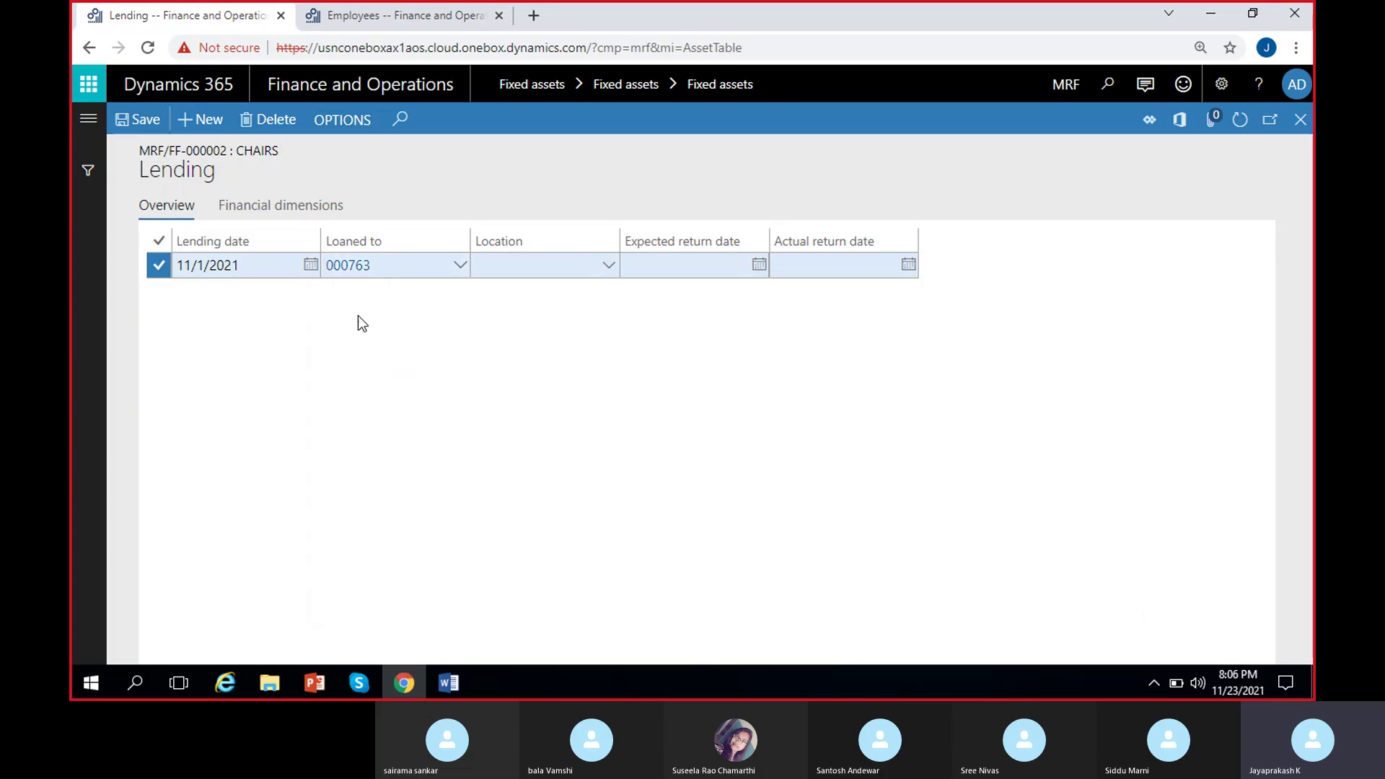
Set location 01 Warehouse, expected return 11/20/2021, actual return 11/21/2021, then add a new lending row.
{"action": "left_click", "coordinate": [608, 265]}
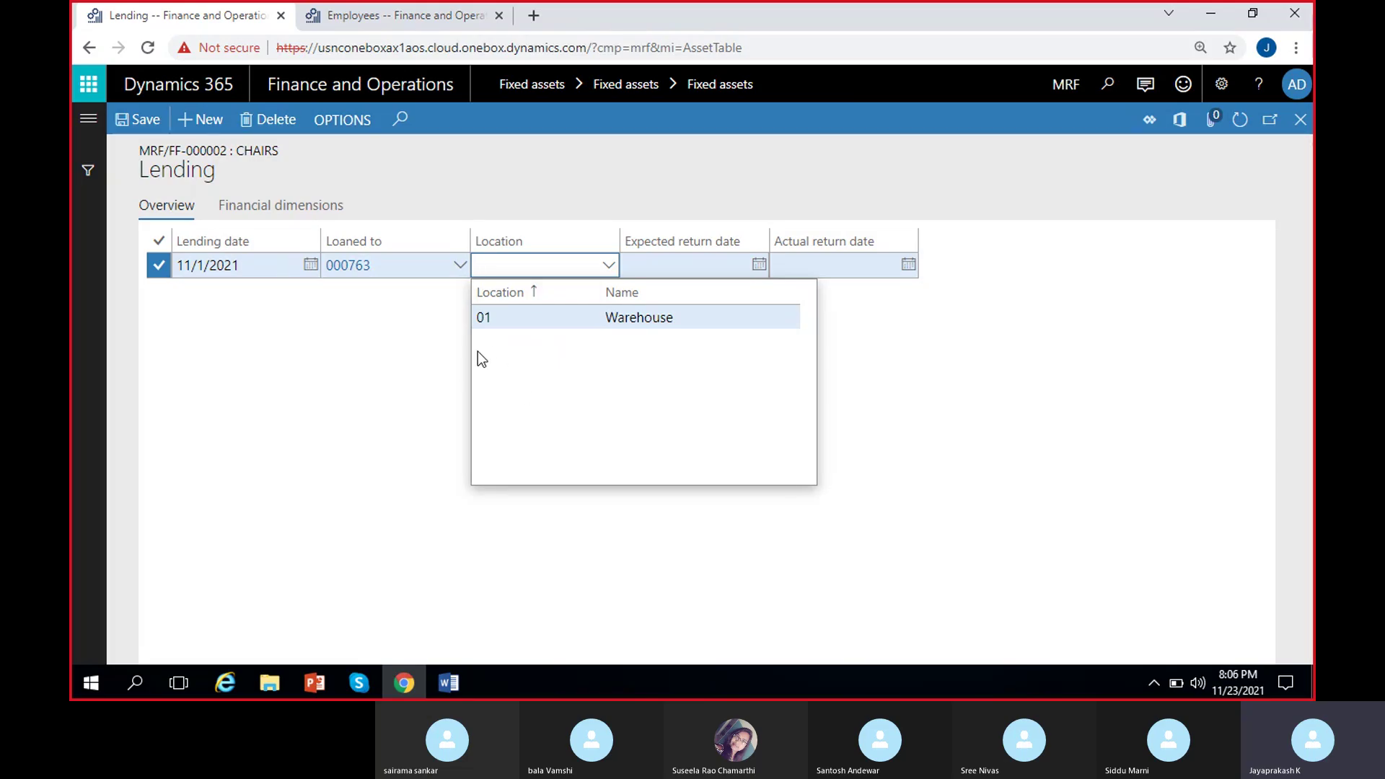
{"action": "left_click", "coordinate": [547, 318]}
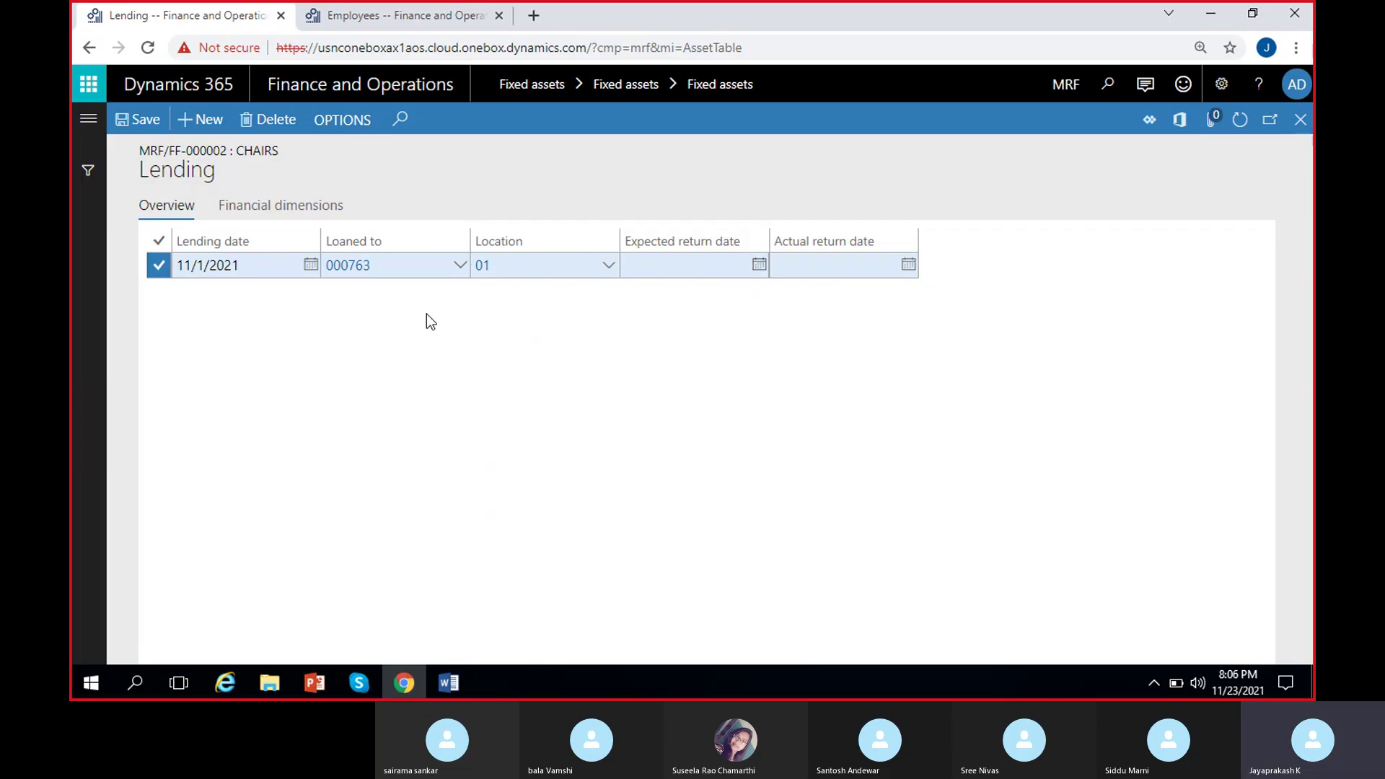
{"action": "left_click", "coordinate": [758, 265]}
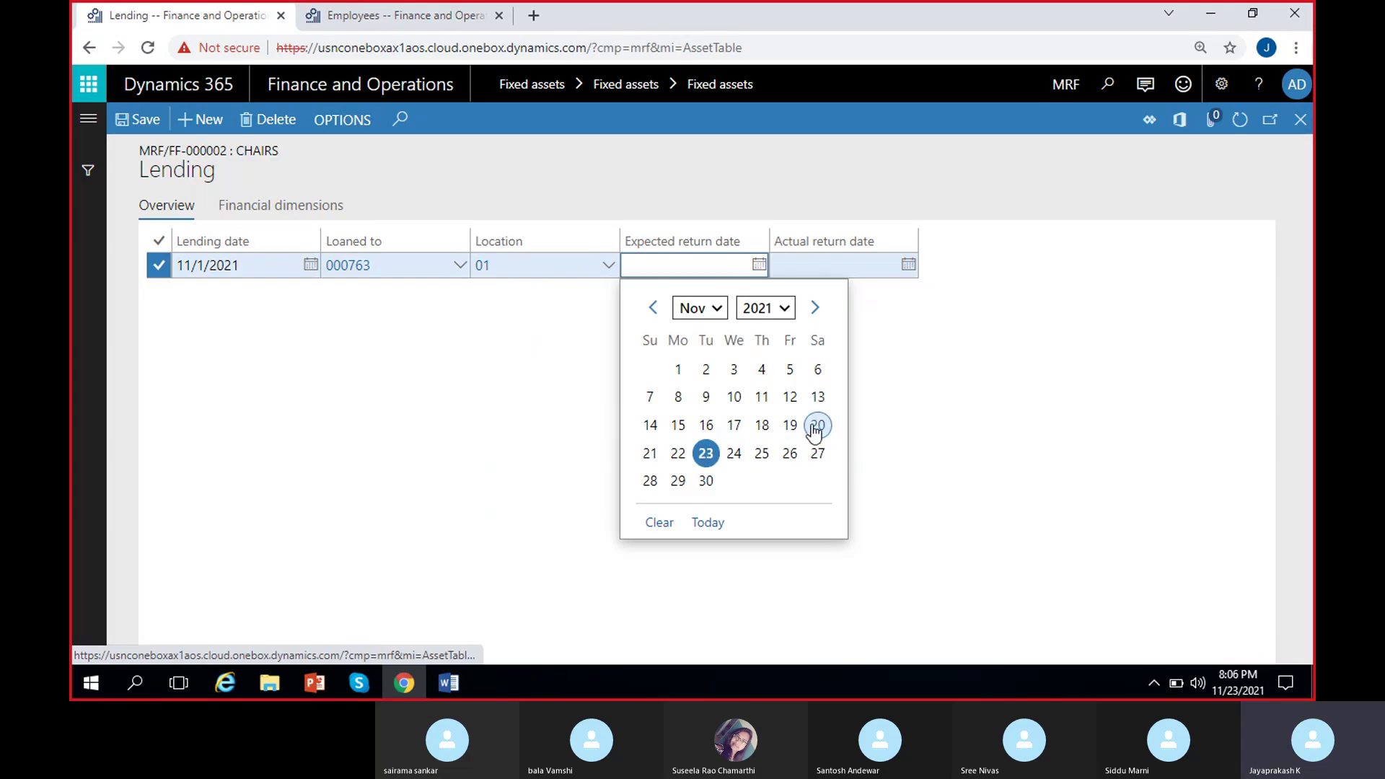
{"action": "left_click", "coordinate": [816, 426]}
{"action": "left_click", "coordinate": [909, 275]}
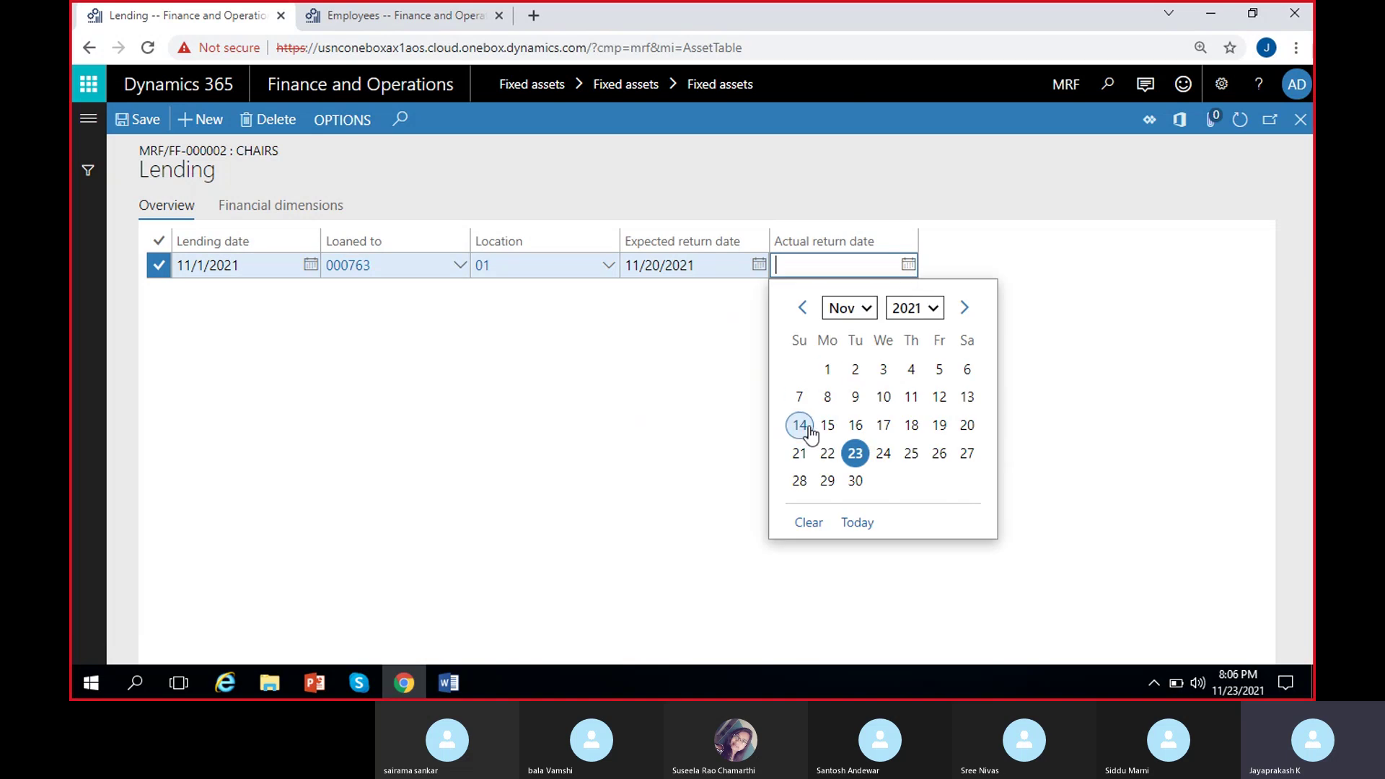
{"action": "left_click", "coordinate": [800, 453]}
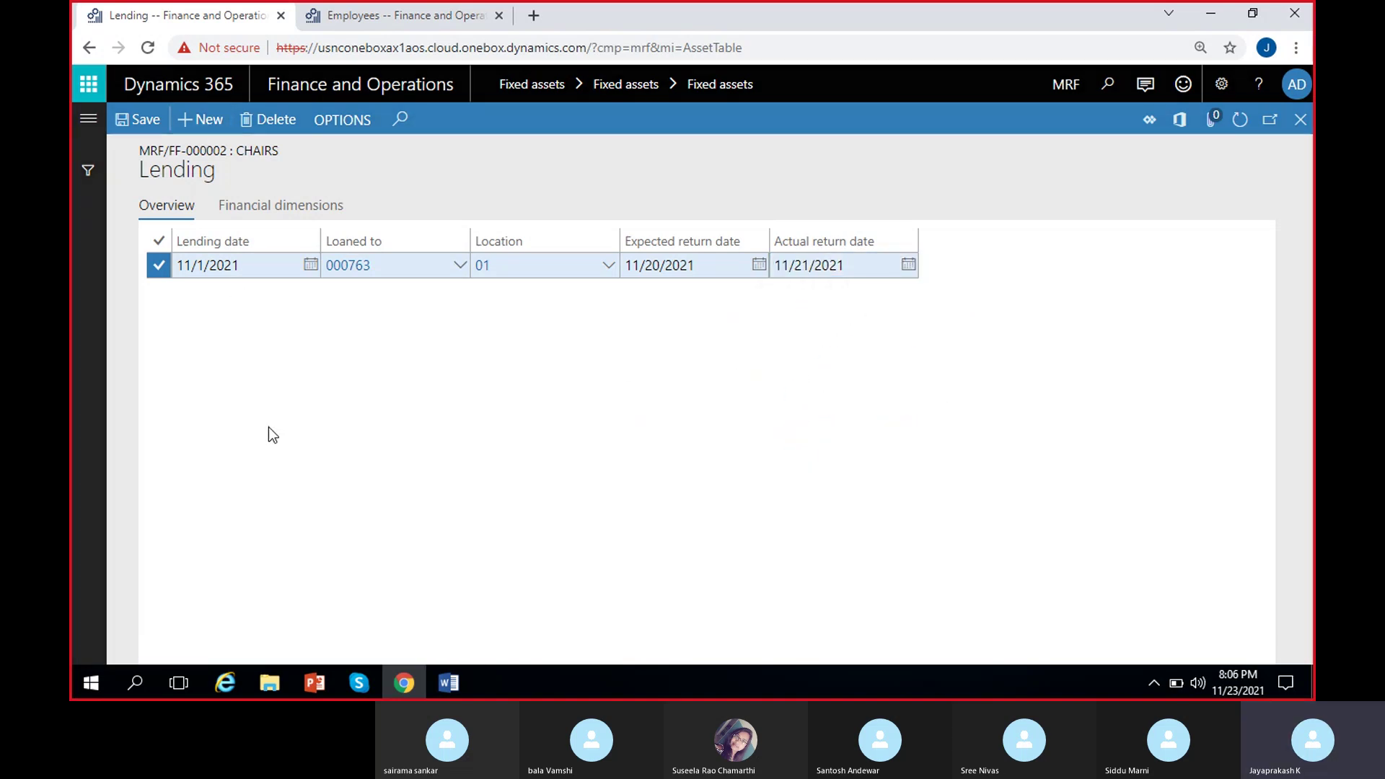
{"action": "key", "text": "alt+n"}
Fill the new lending row: date 11/22/2021, an employee borrower, location 01.
{"action": "left_click", "coordinate": [310, 264]}
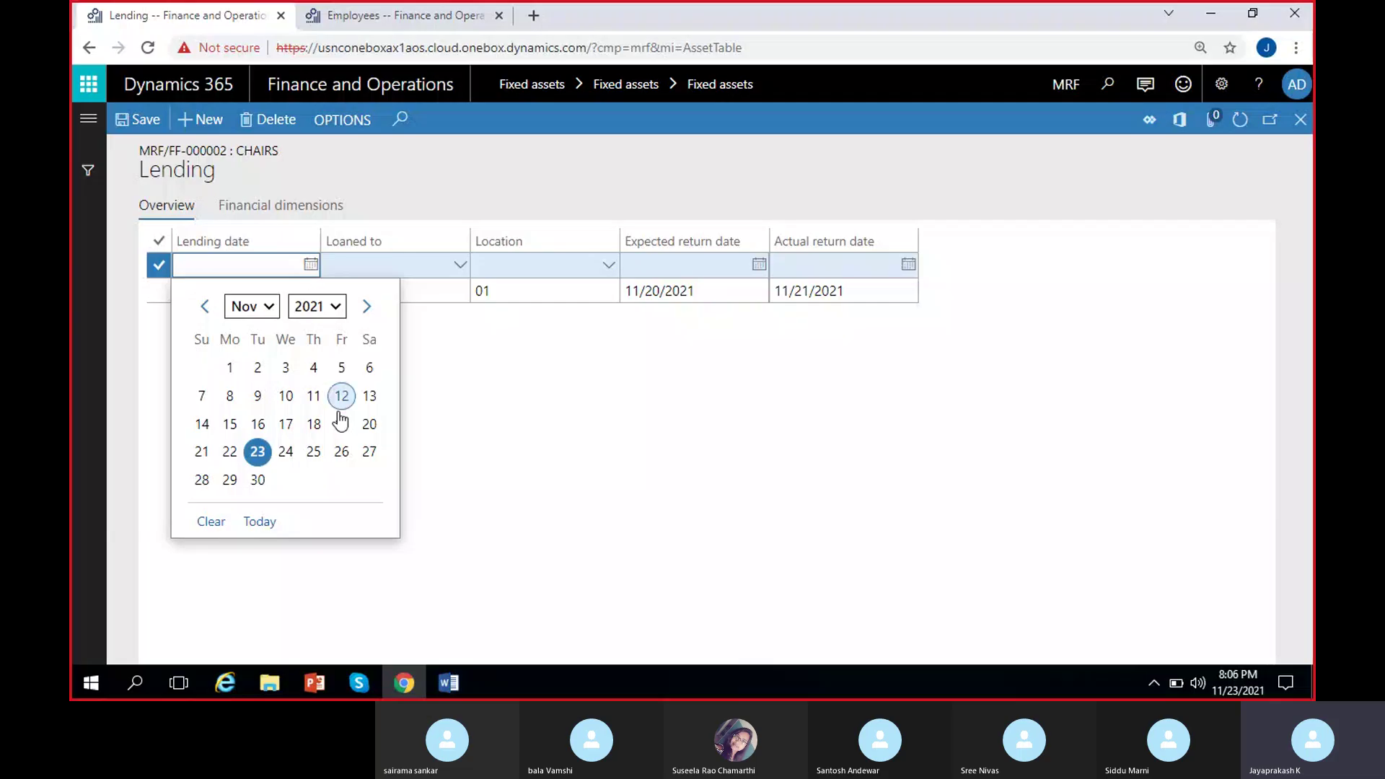
{"action": "left_click", "coordinate": [228, 454]}
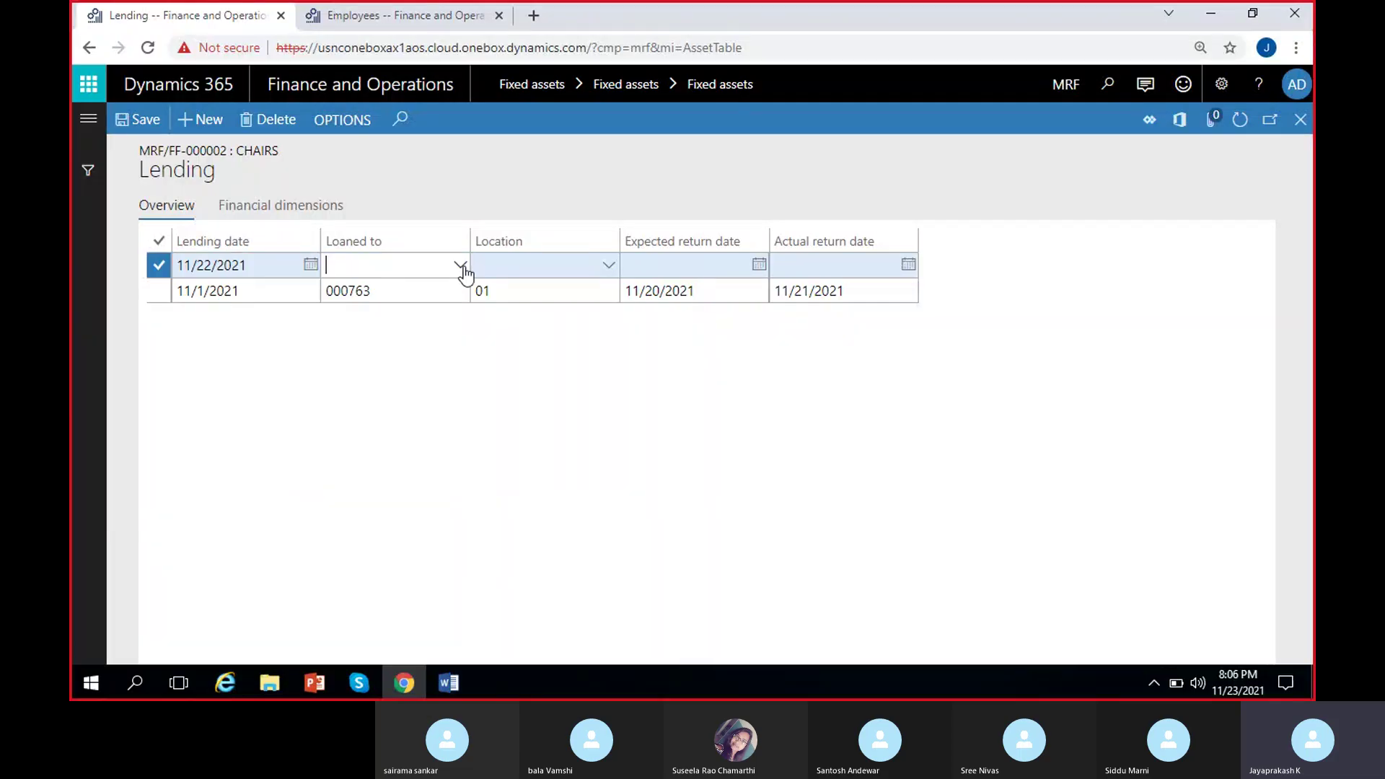
{"action": "left_click", "coordinate": [460, 266]}
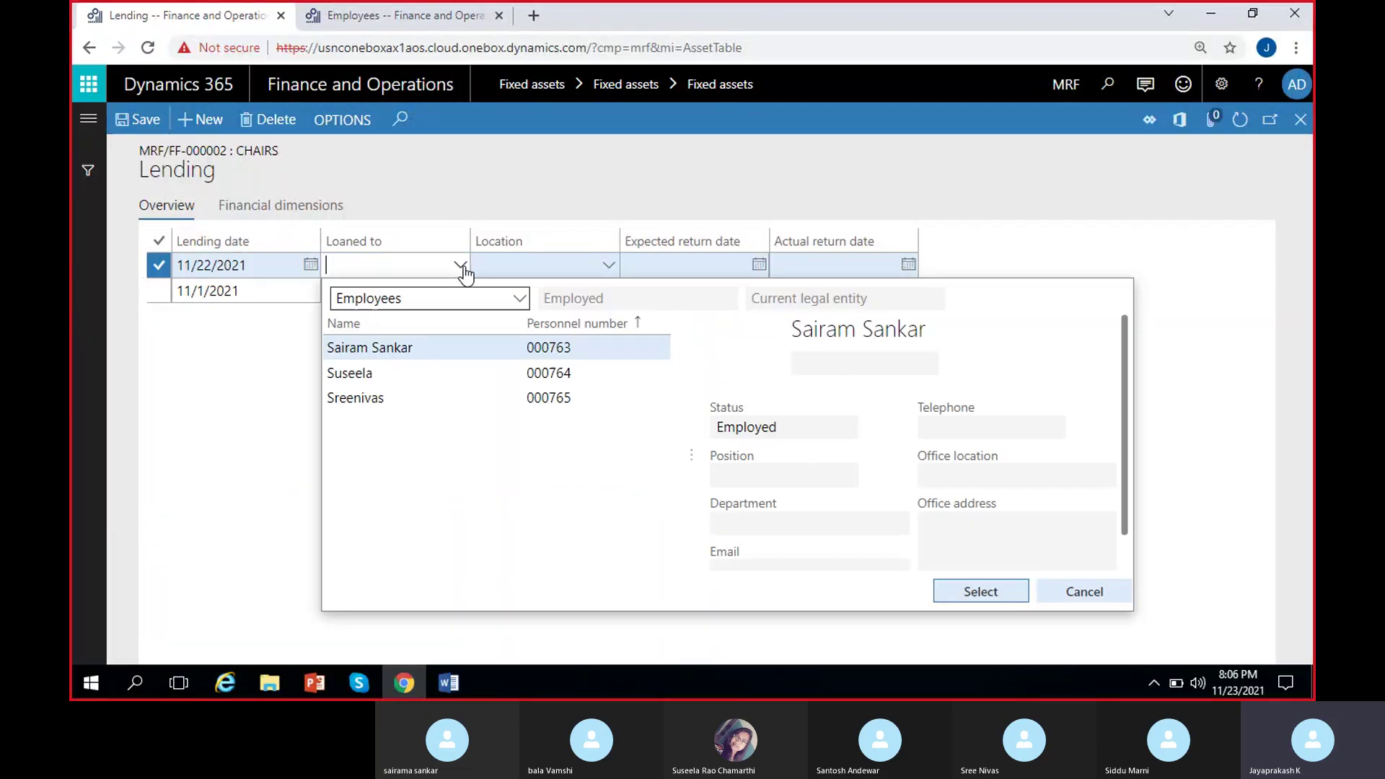
{"action": "left_click", "coordinate": [427, 371]}
{"action": "left_click", "coordinate": [988, 591]}
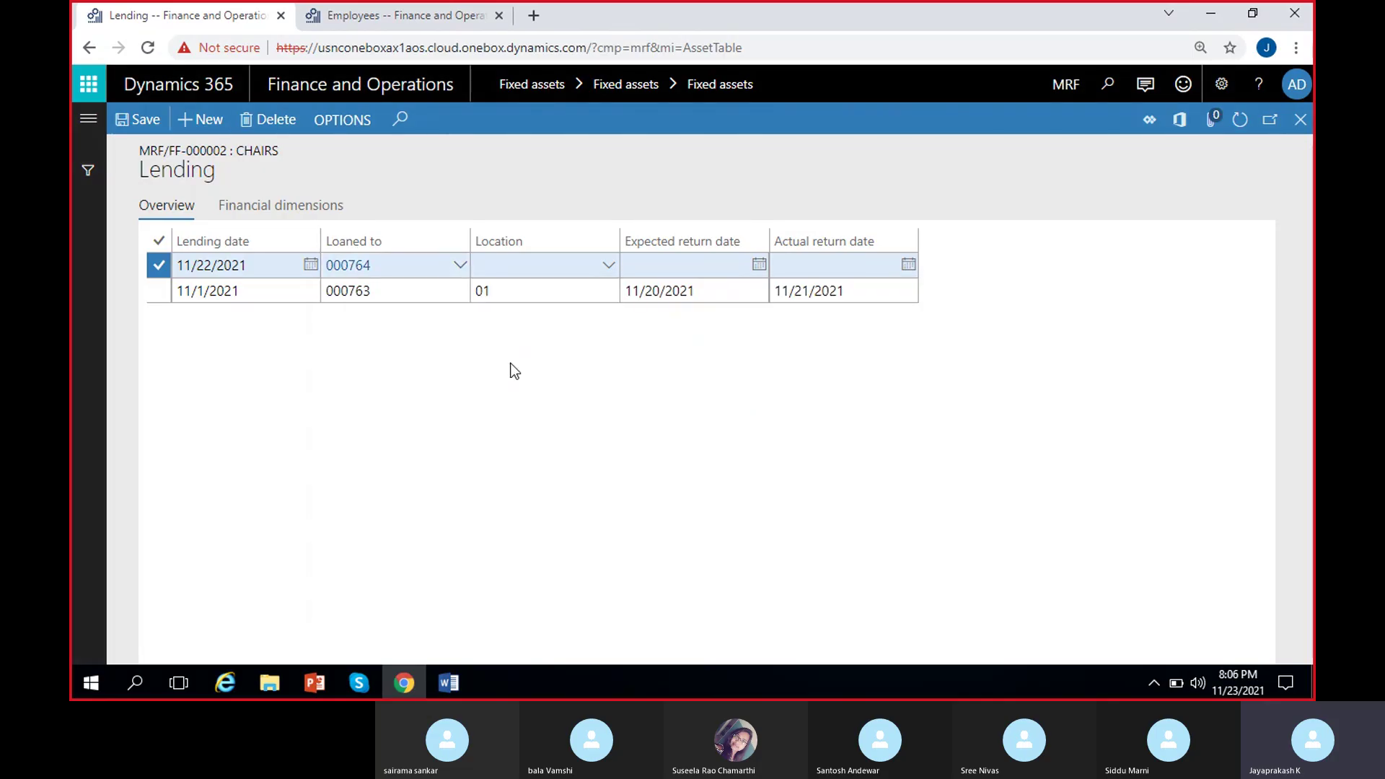
{"action": "left_click", "coordinate": [608, 272]}
{"action": "left_click", "coordinate": [565, 315]}
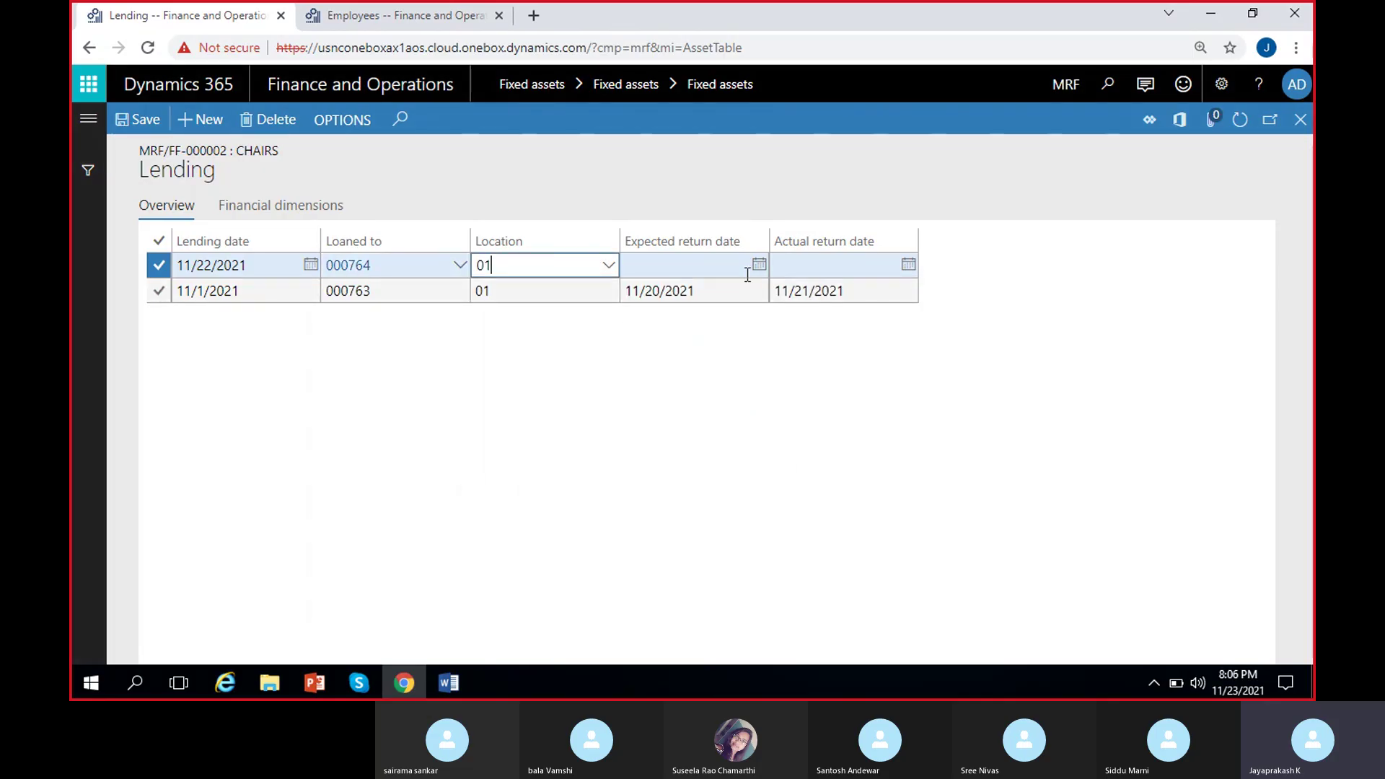
Set the expected return date to 12/31/2021 and close the lending page.
{"action": "left_click", "coordinate": [758, 265]}
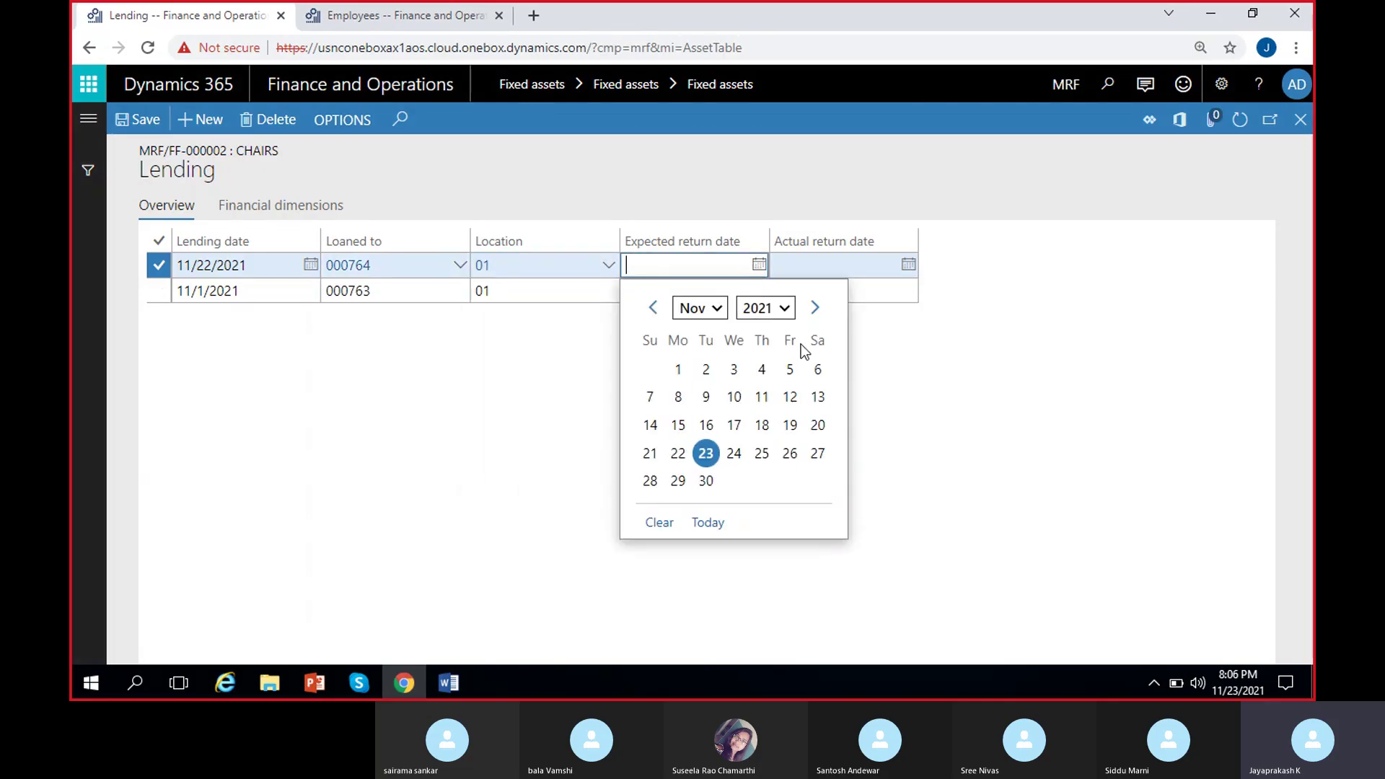
{"action": "left_click", "coordinate": [815, 308]}
{"action": "left_click", "coordinate": [789, 480]}
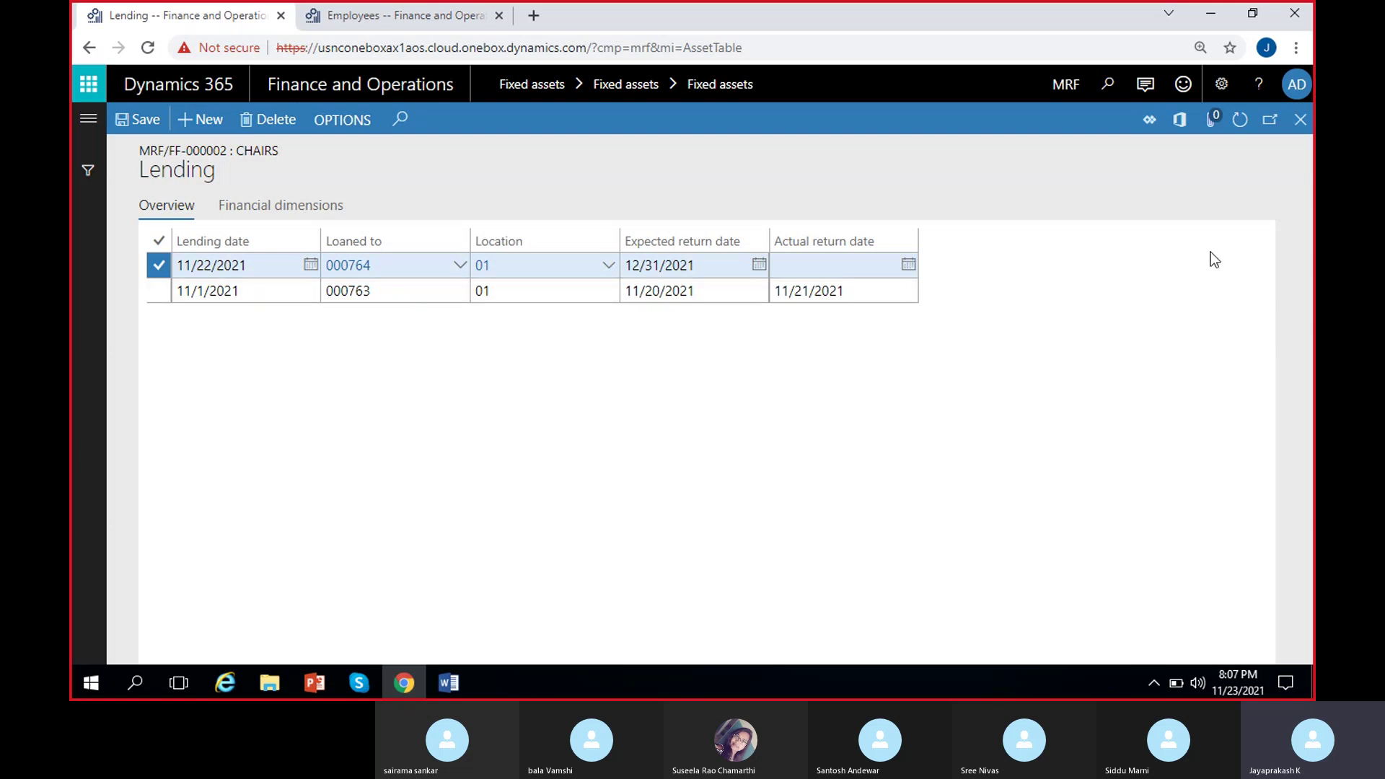
{"action": "left_click", "coordinate": [1300, 119]}
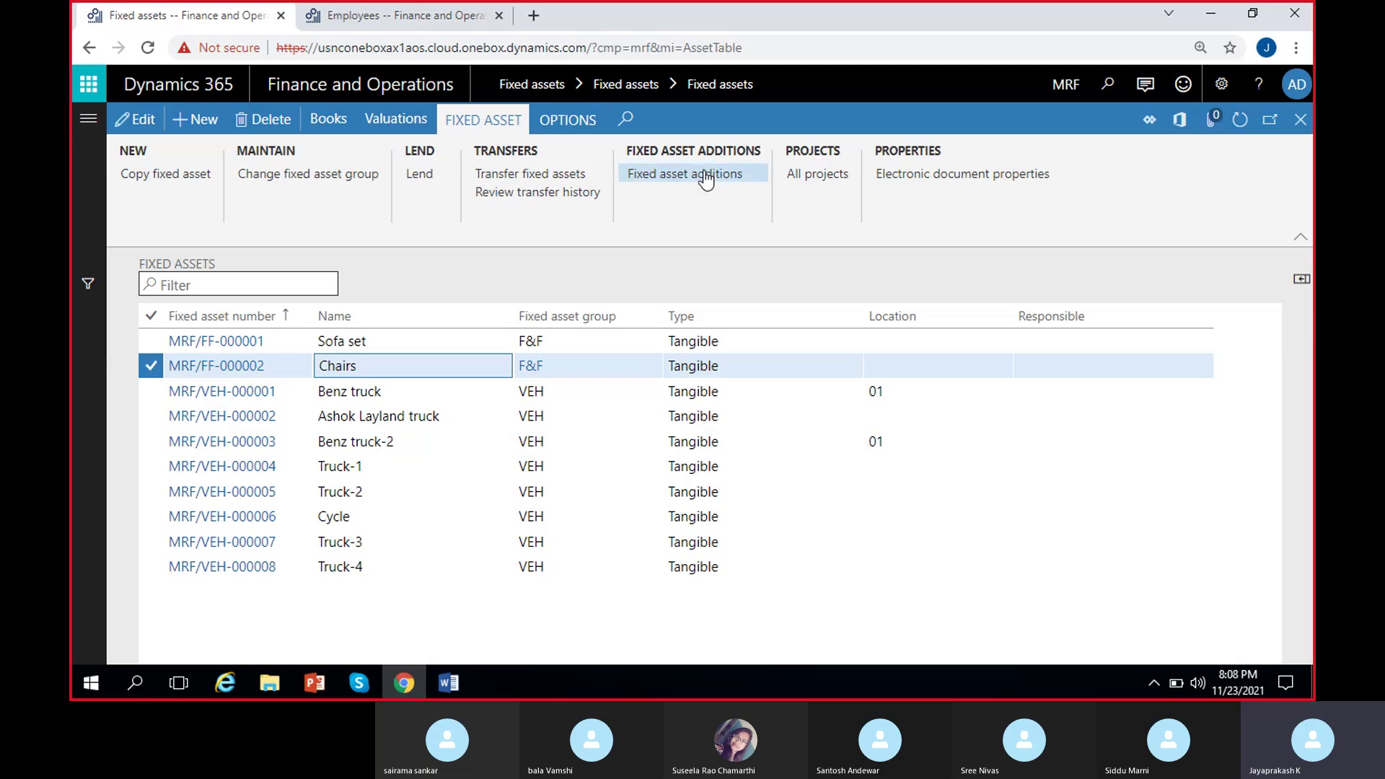
Select the Benz truck row in the MRF fixed assets list.
{"action": "left_click", "coordinate": [407, 392]}
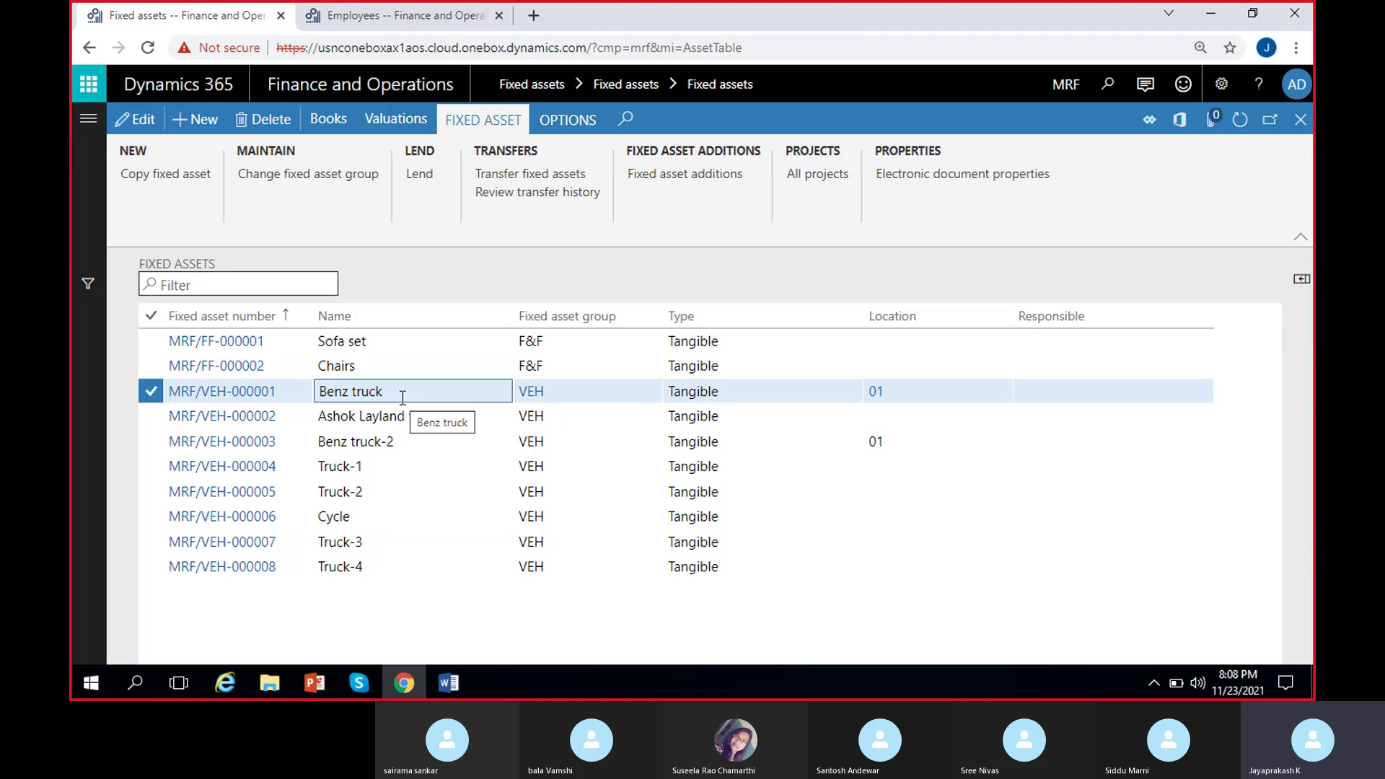
Start a new Benz truck addition named Safety rods, dated 11/10/2021.
{"action": "left_click", "coordinate": [678, 177]}
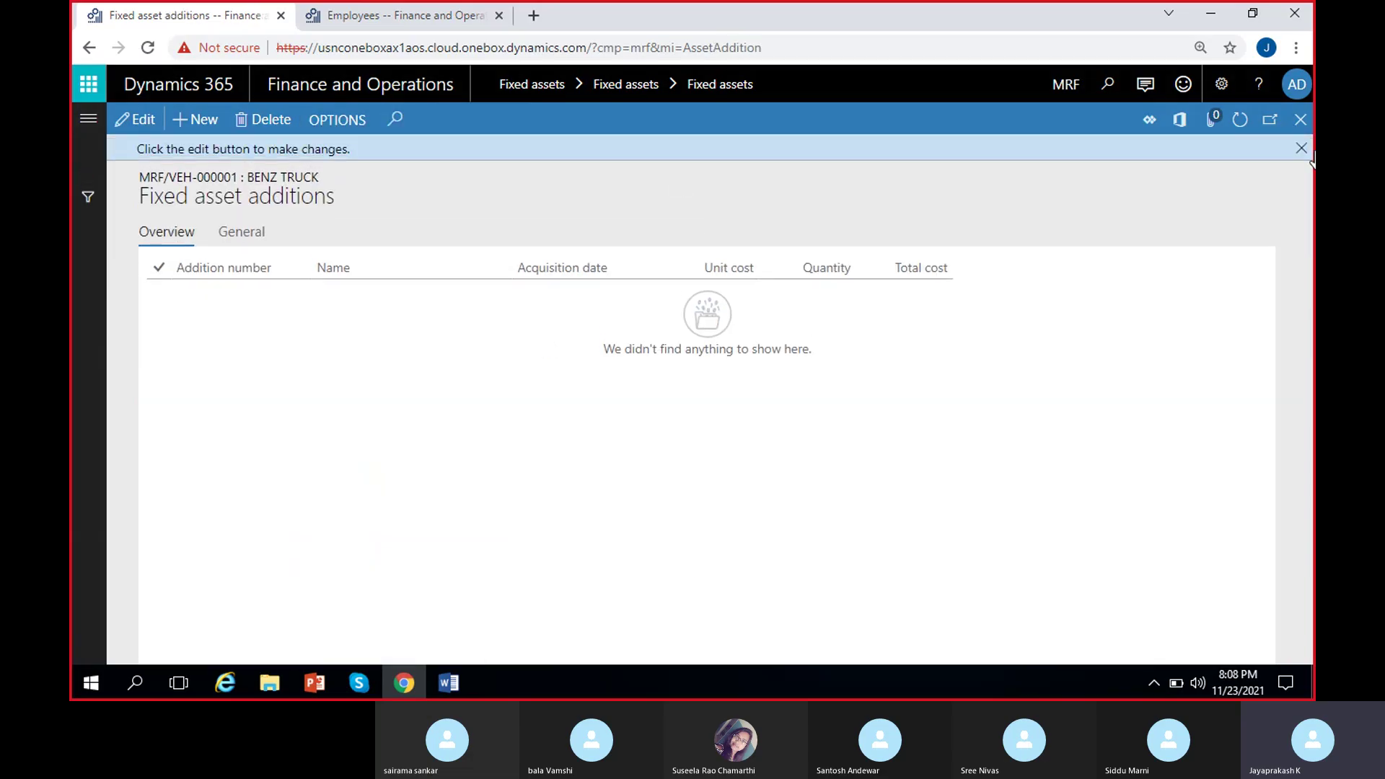
{"action": "left_click", "coordinate": [197, 123]}
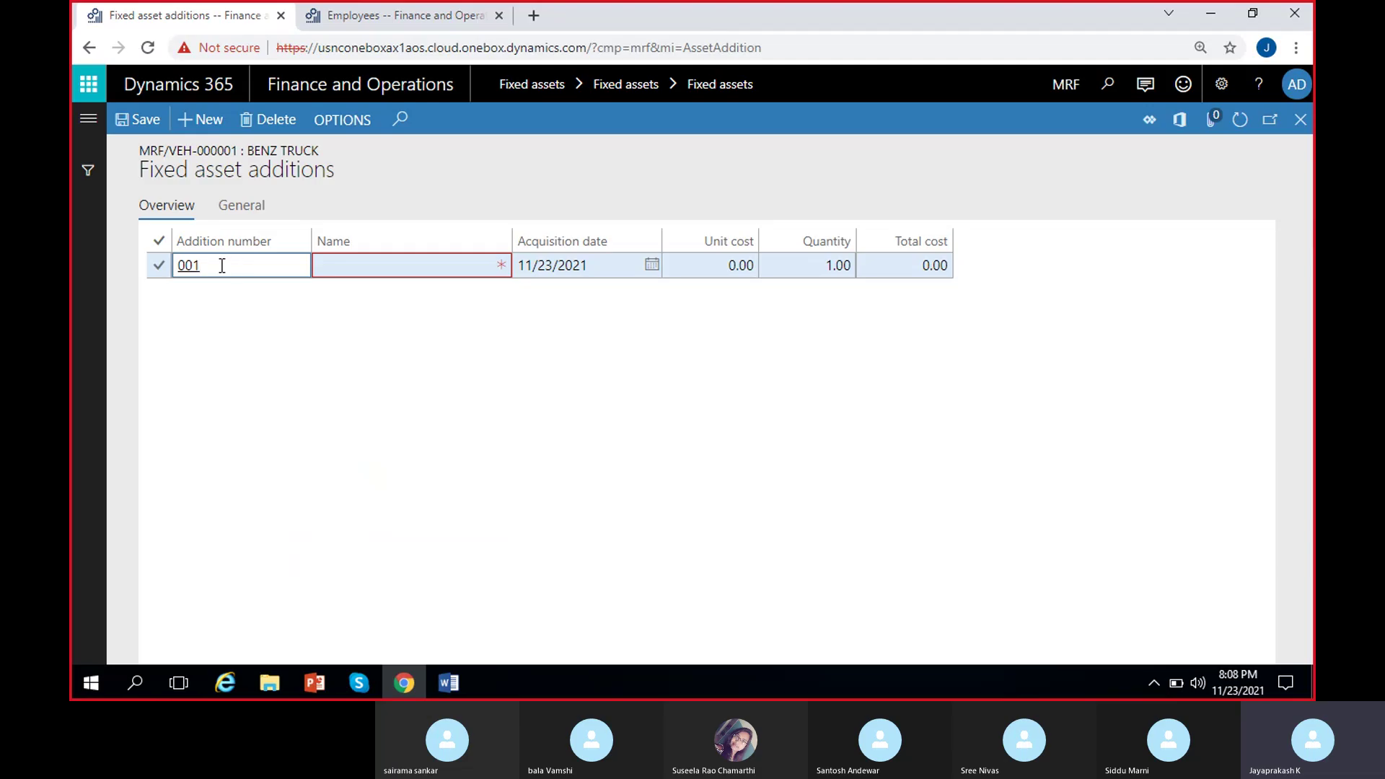
{"action": "left_click", "coordinate": [379, 262]}
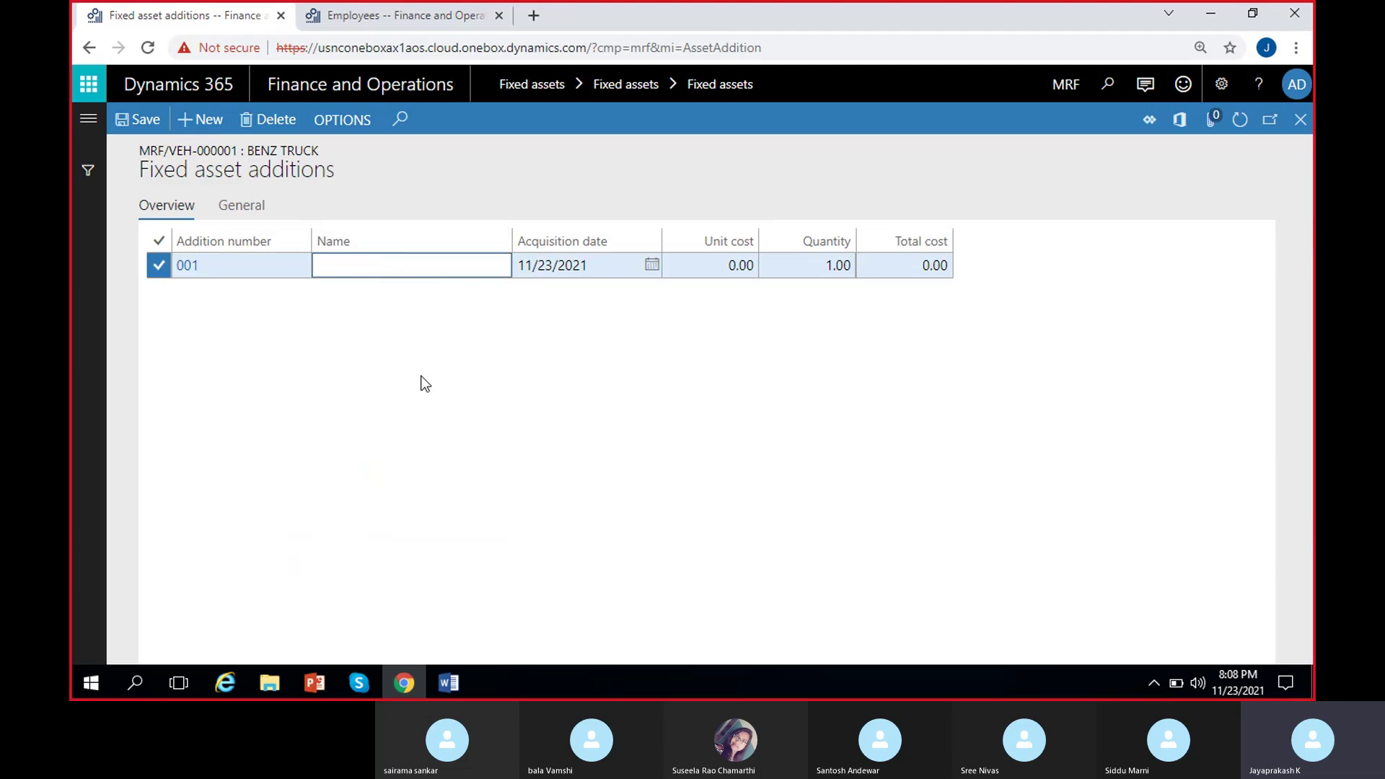
{"action": "type", "text": "Saftery"}
{"action": "key", "text": "BackSpace"}
{"action": "key", "text": "BackSpace"}
{"action": "key", "text": "BackSpace"}
{"action": "key", "text": "BackSpace"}
{"action": "type", "text": "tey"}
{"action": "key", "text": "BackSpace"}
{"action": "key", "text": "BackSpace"}
{"action": "key", "text": "BackSpace"}
{"action": "type", "text": "ety "}
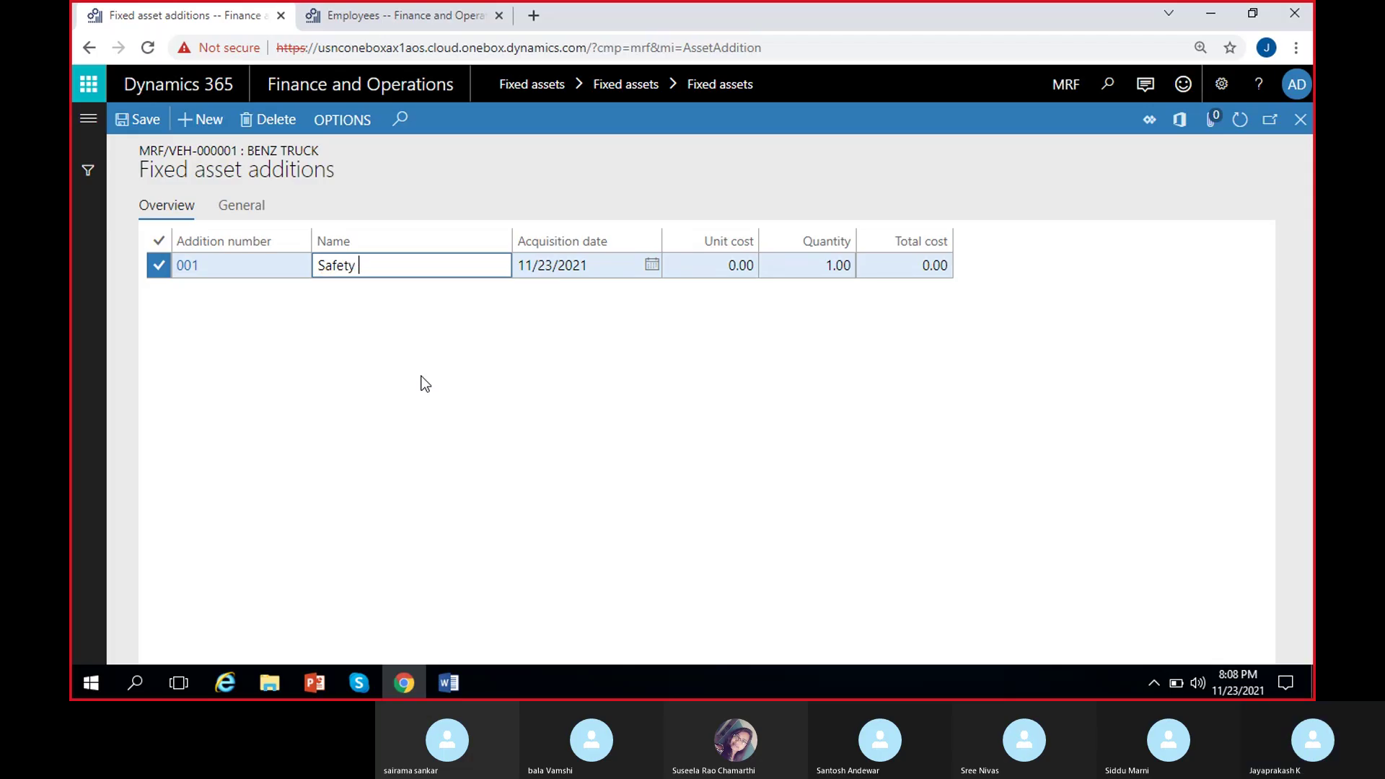
{"action": "type", "text": "rods"}
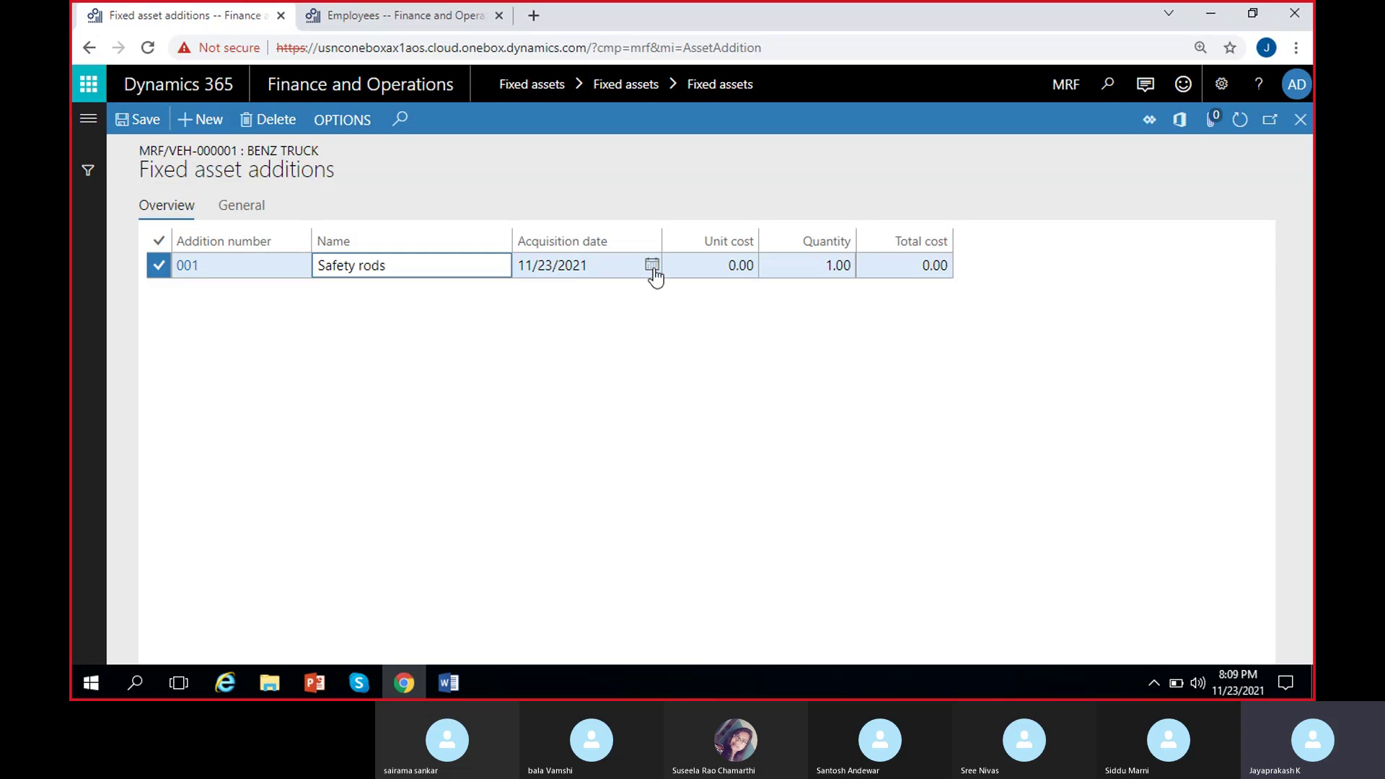
{"action": "left_click", "coordinate": [652, 267]}
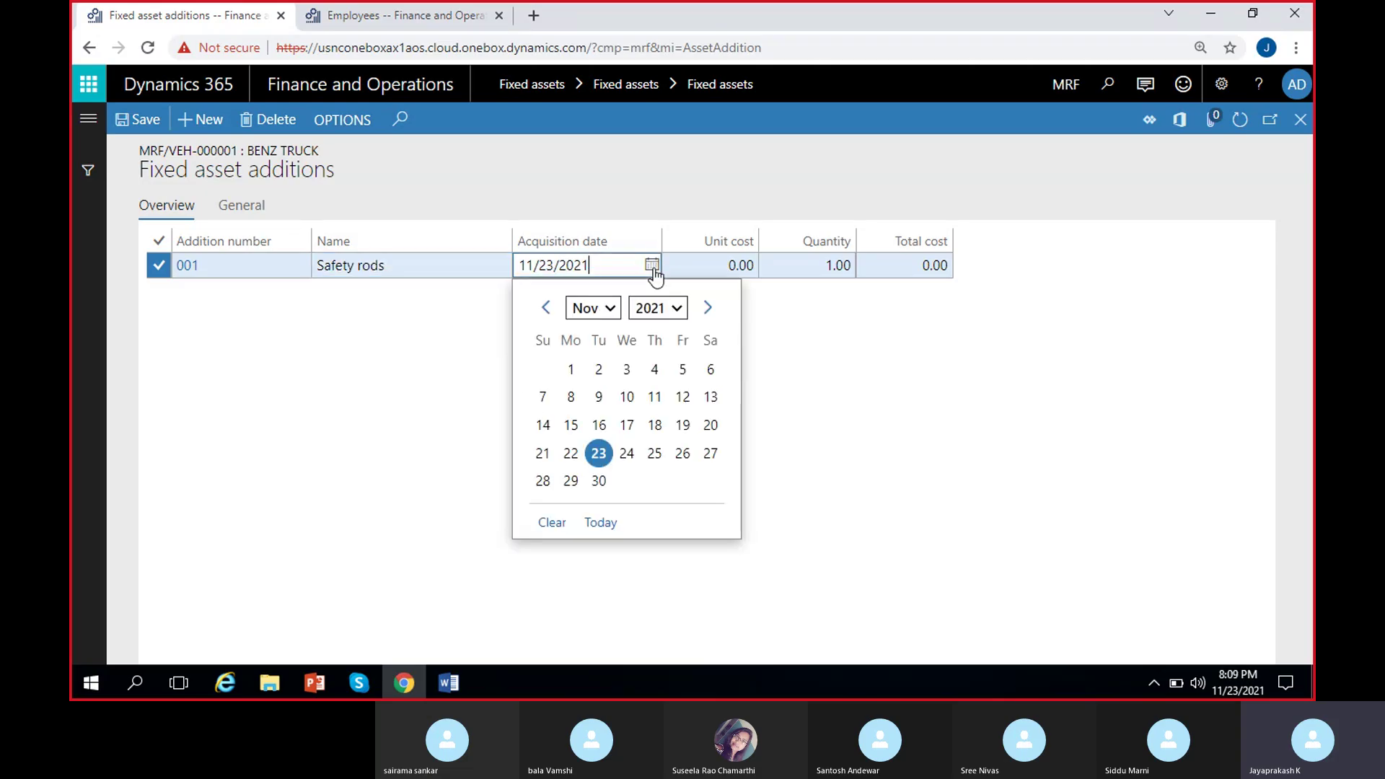
{"action": "left_click", "coordinate": [628, 401]}
Give Safety rods a unit cost of 5,000.00 and quantity 10, totalling 50,000.00.
{"action": "left_click", "coordinate": [698, 265]}
{"action": "type", "text": "50,0"}
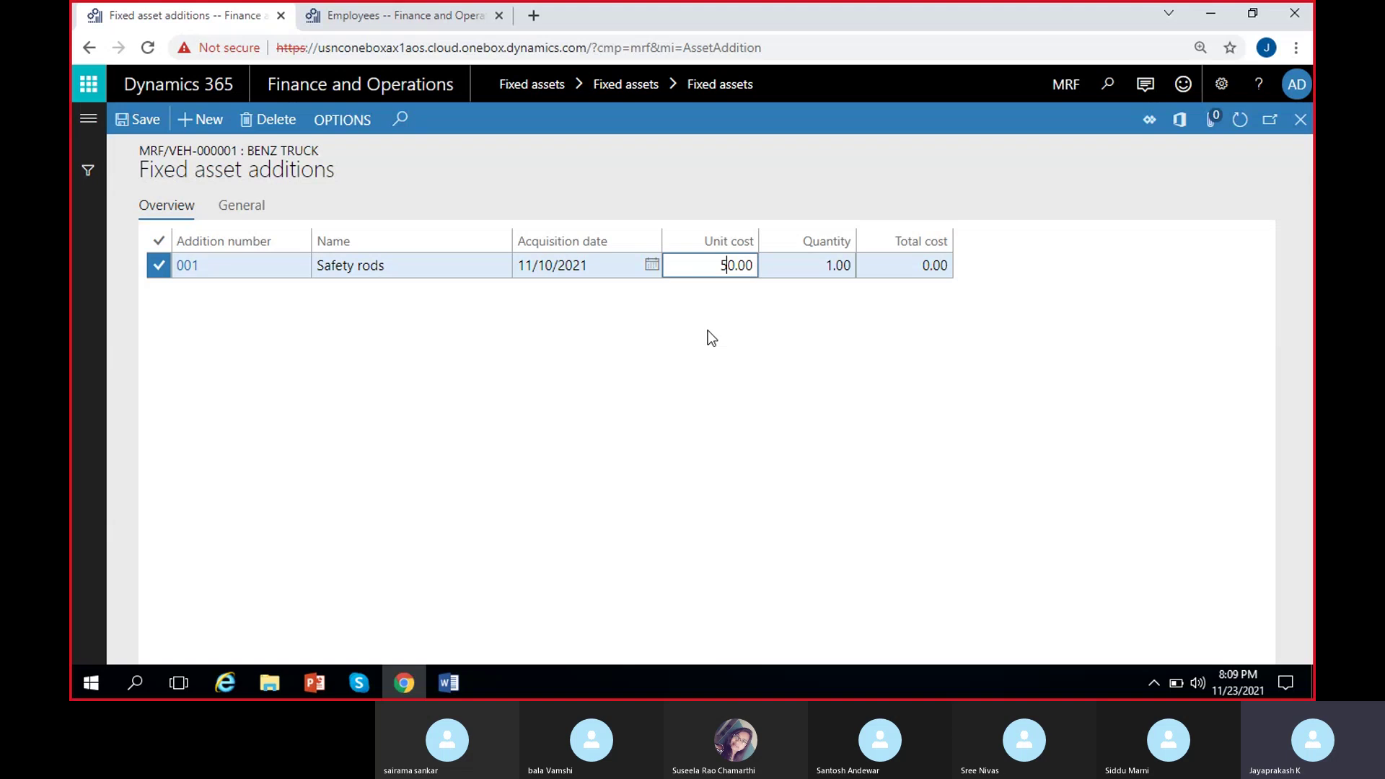
{"action": "type", "text": "0"}
{"action": "left_click", "coordinate": [829, 267]}
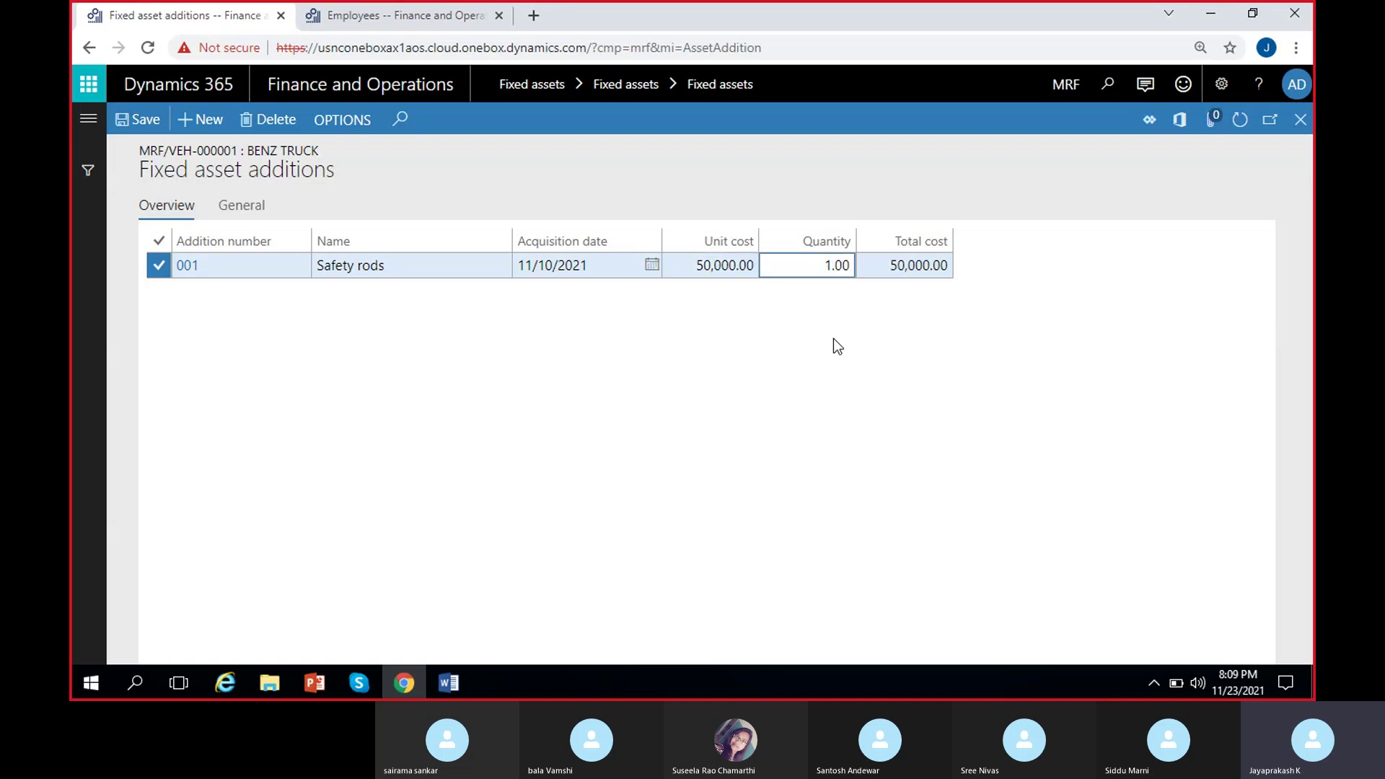
{"action": "type", "text": "0"}
{"action": "left_click", "coordinate": [735, 265]}
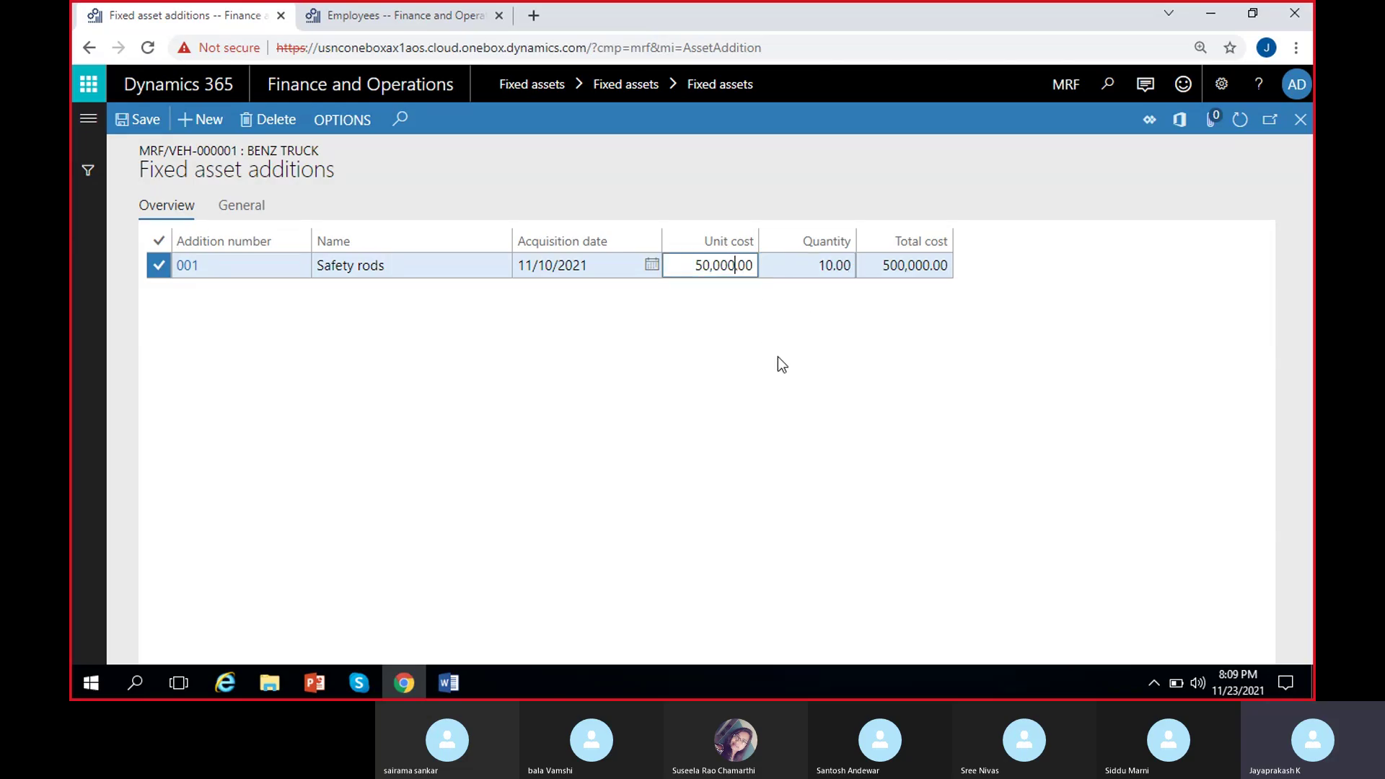
{"action": "key", "text": "BackSpace"}
{"action": "left_click", "coordinate": [922, 296]}
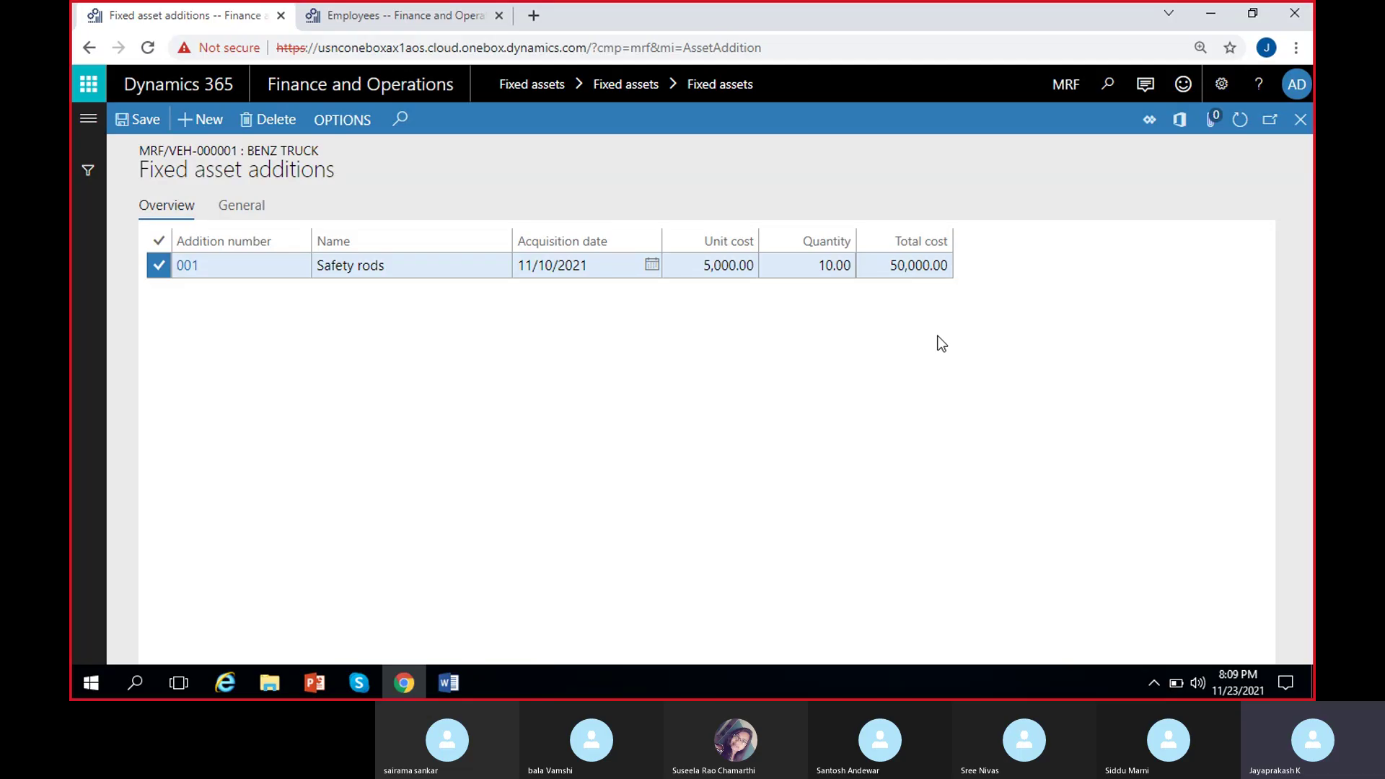
{"action": "left_click", "coordinate": [198, 120]}
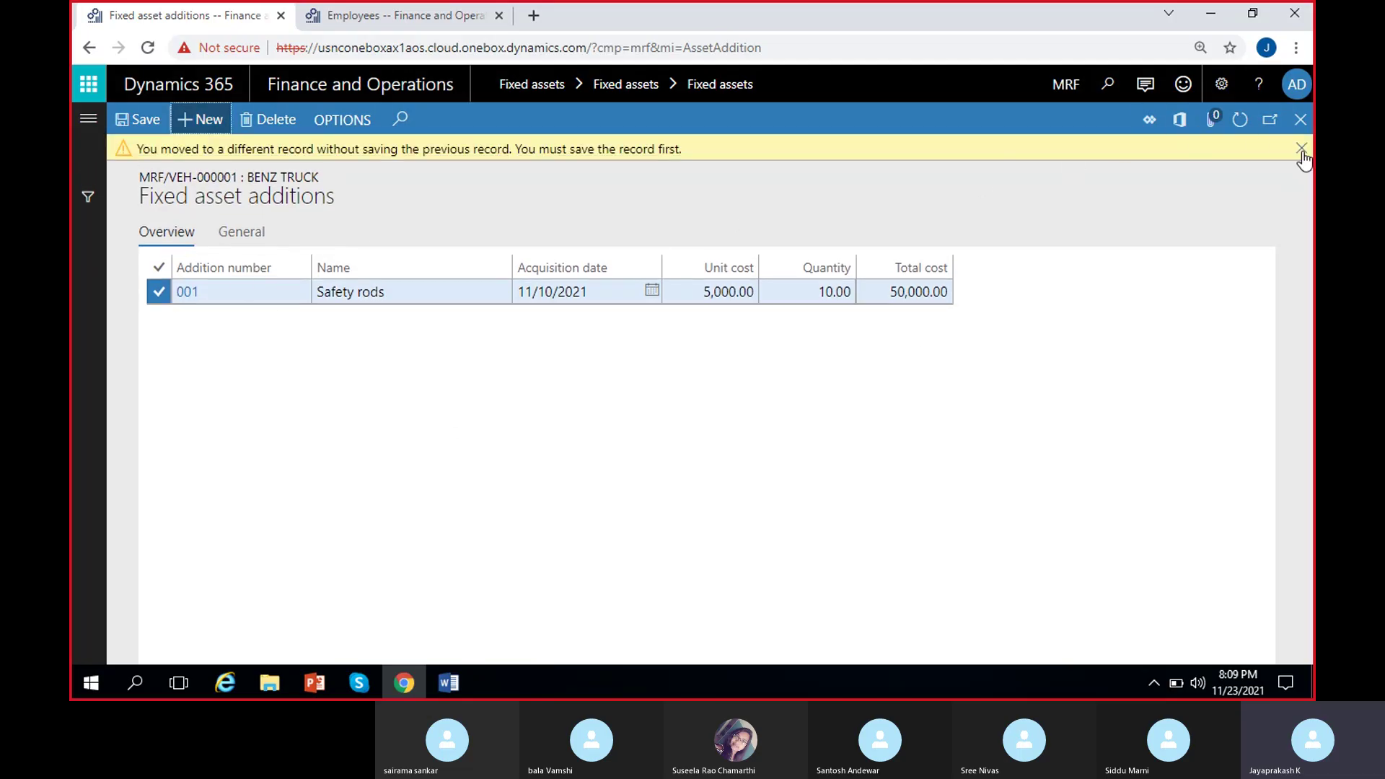
{"action": "left_click", "coordinate": [1301, 150]}
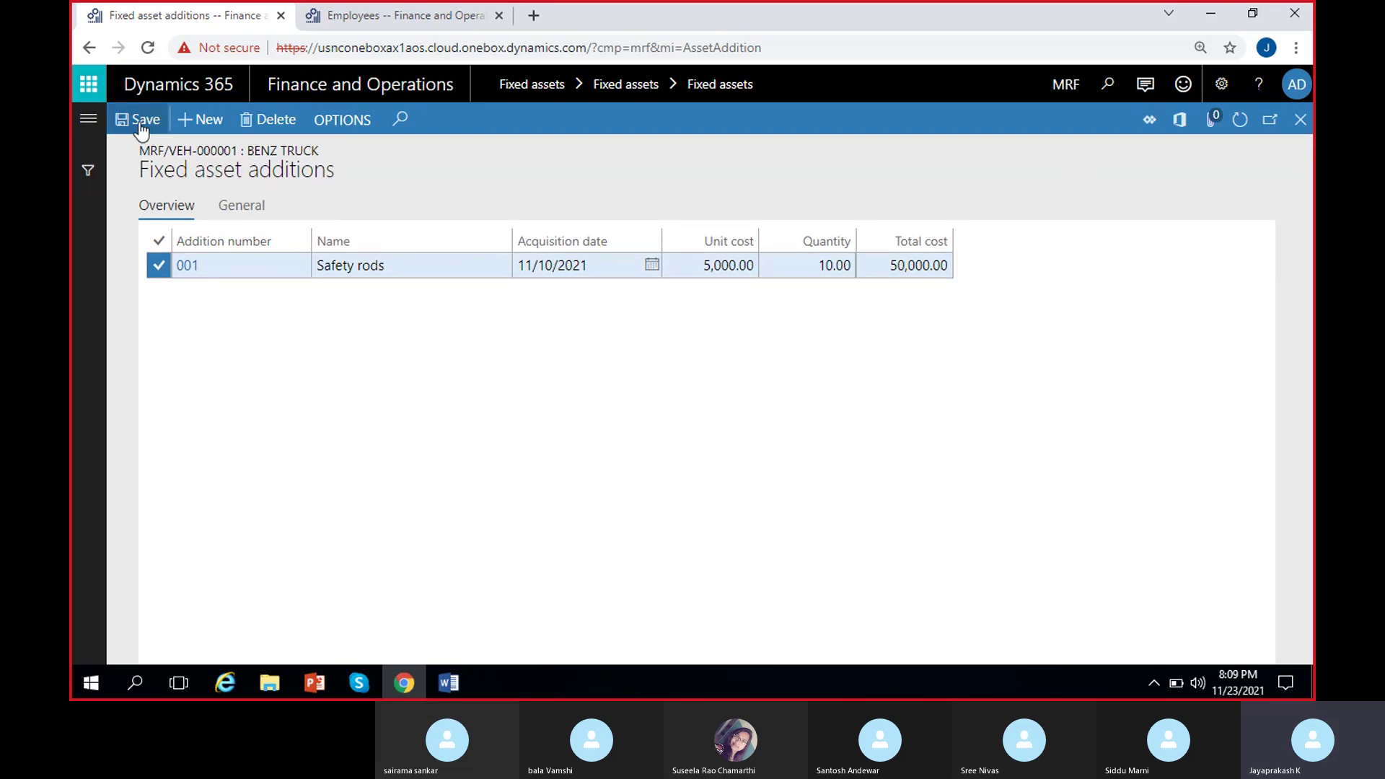
{"action": "left_click", "coordinate": [197, 121]}
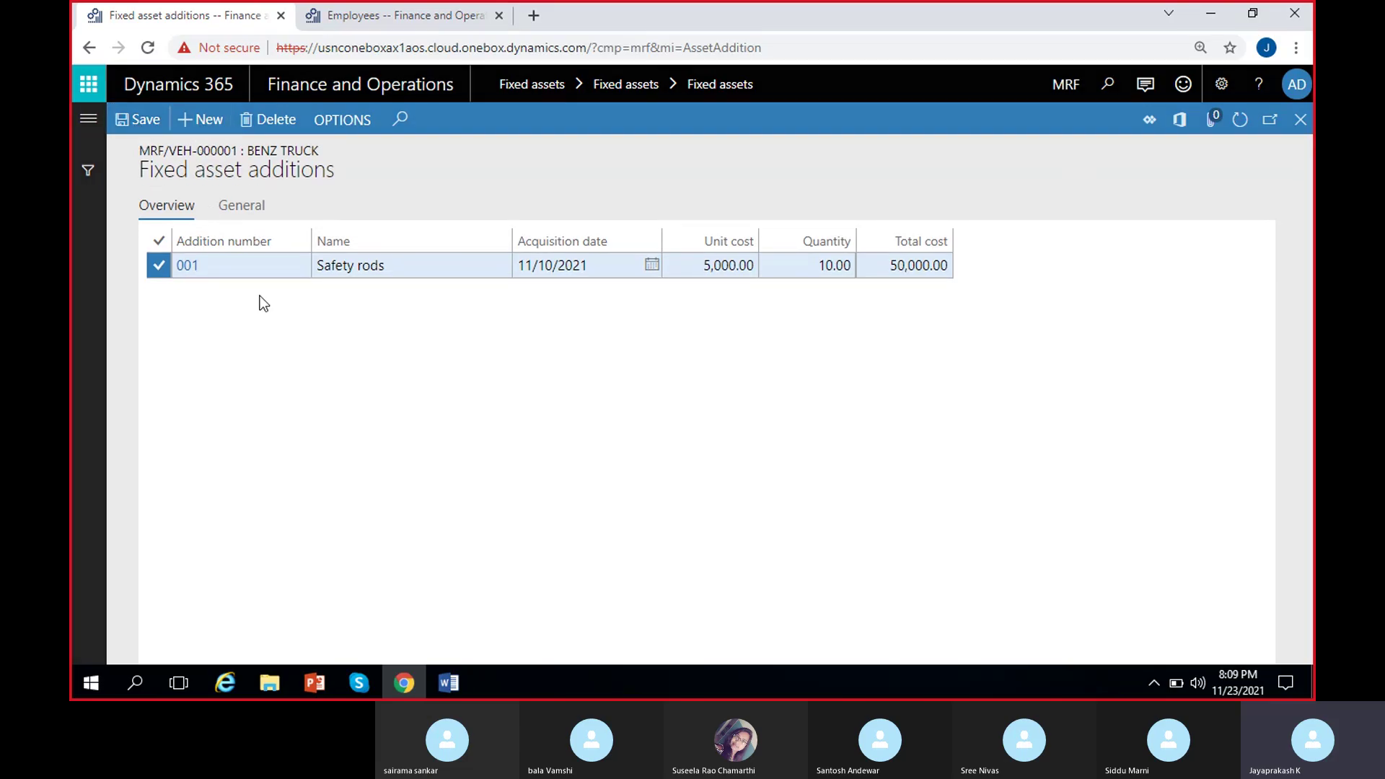
Enter addition 002 Music system dated 11/30/2021 at a unit cost of 10,000.00.
{"action": "key", "text": "Tab"}
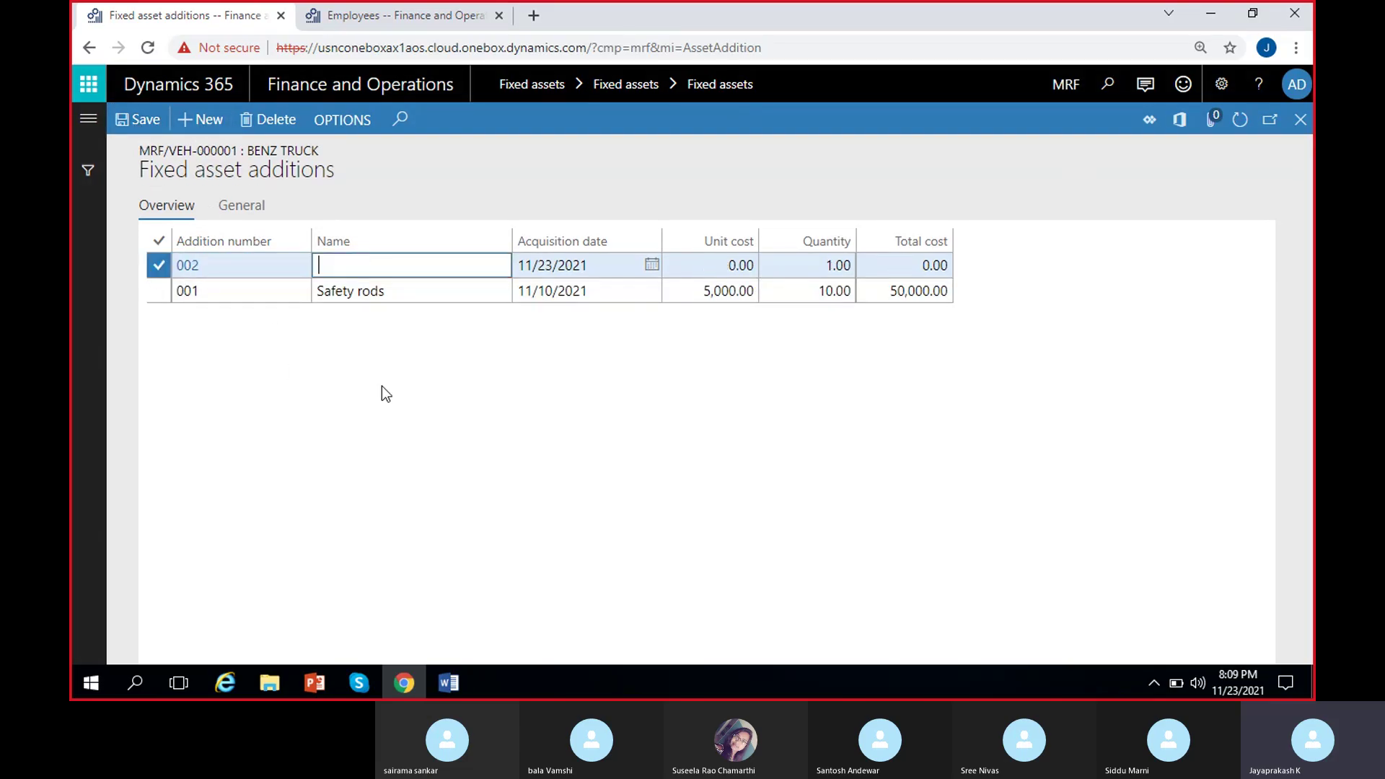
{"action": "type", "text": "Music system"}
{"action": "left_click", "coordinate": [651, 265]}
{"action": "left_click", "coordinate": [599, 480]}
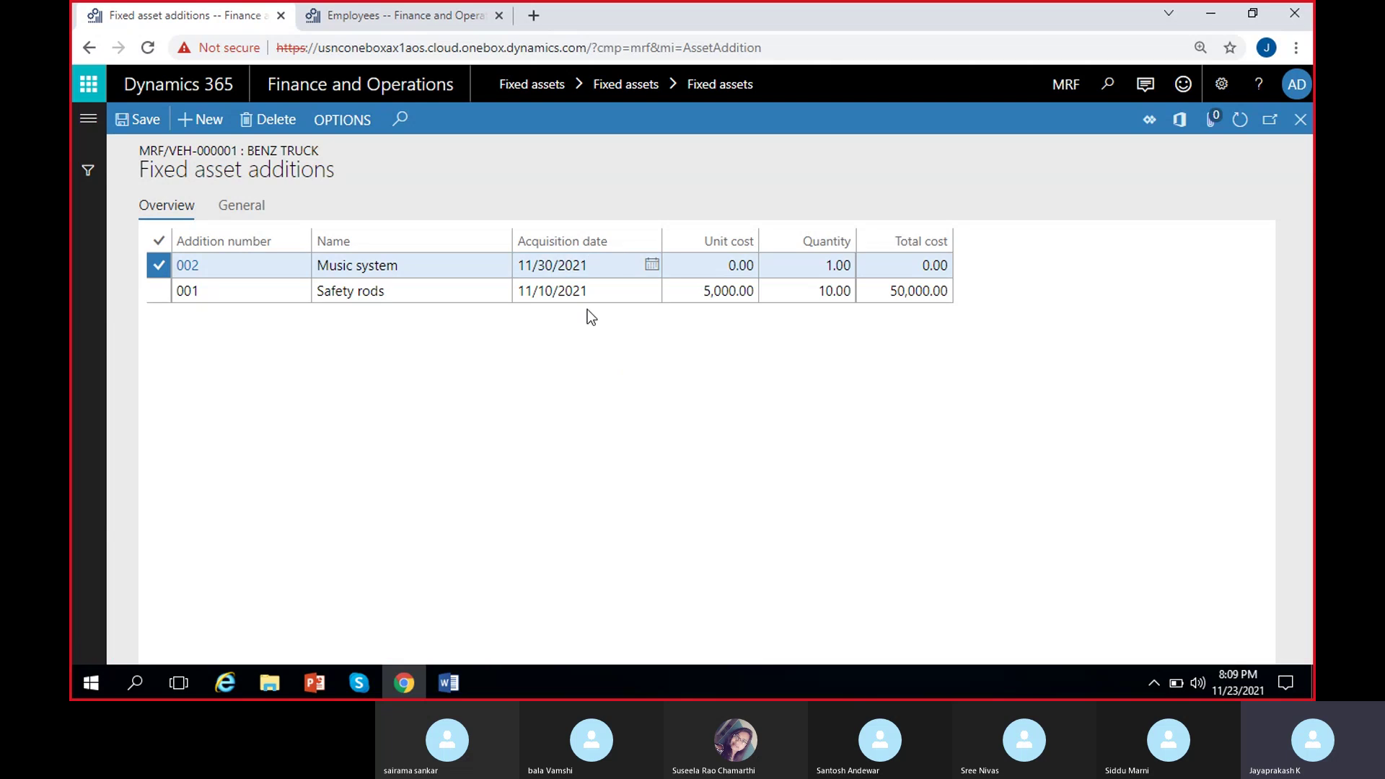
{"action": "left_click", "coordinate": [717, 270]}
{"action": "key", "text": "Delete"}
{"action": "type", "text": "1"}
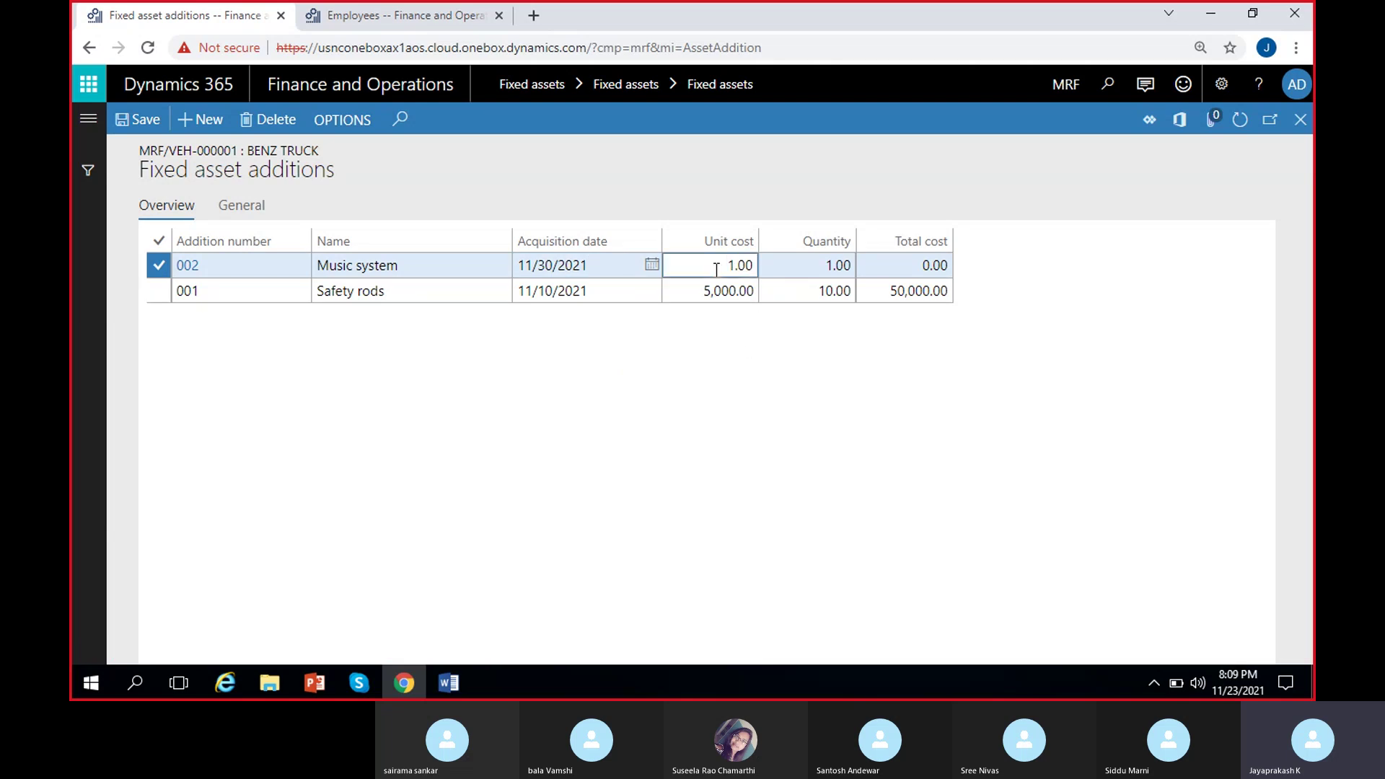
{"action": "type", "text": "0,000"}
{"action": "left_click", "coordinate": [833, 404]}
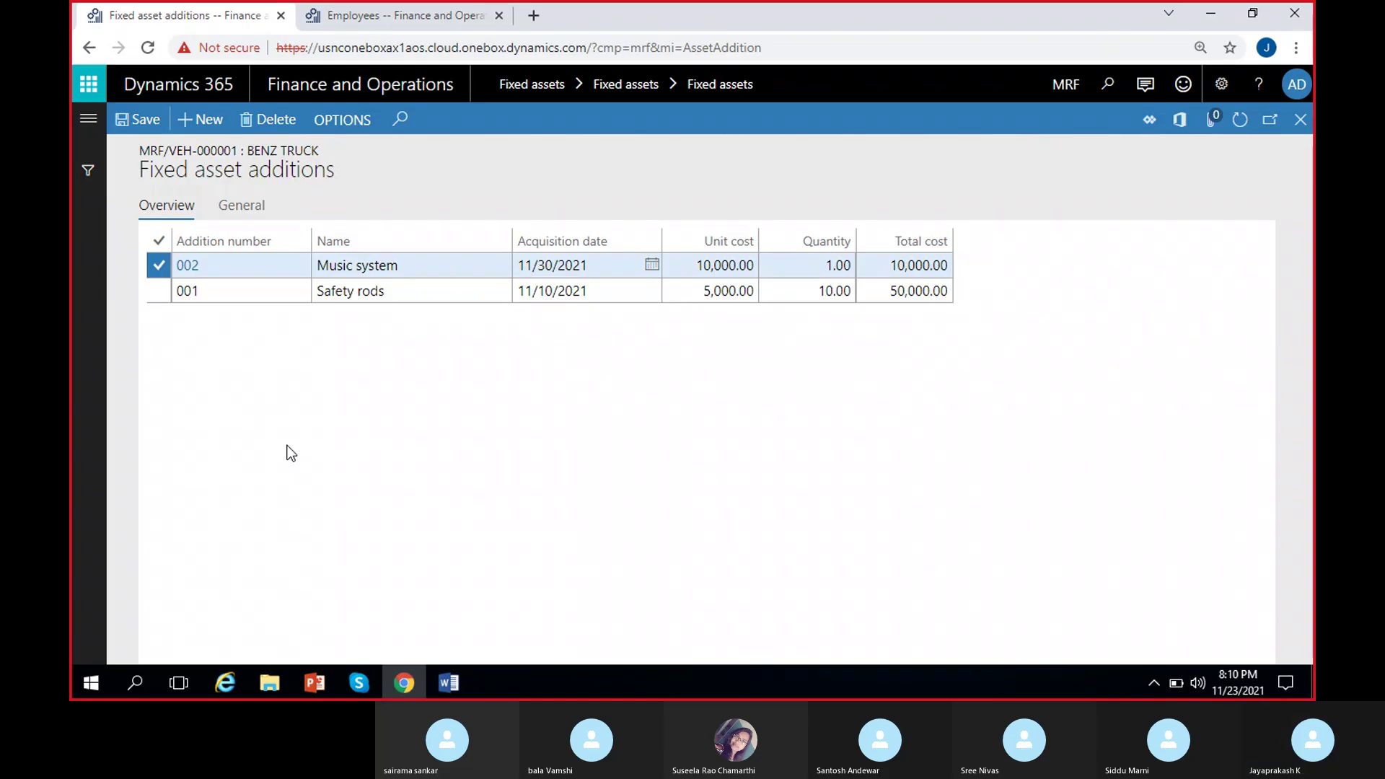
{"action": "left_click", "coordinate": [1300, 119]}
Check the Ashok Layland truck's empty additions, then open Books for Benz truck MRF/VEH-000001.
{"action": "left_click", "coordinate": [379, 416]}
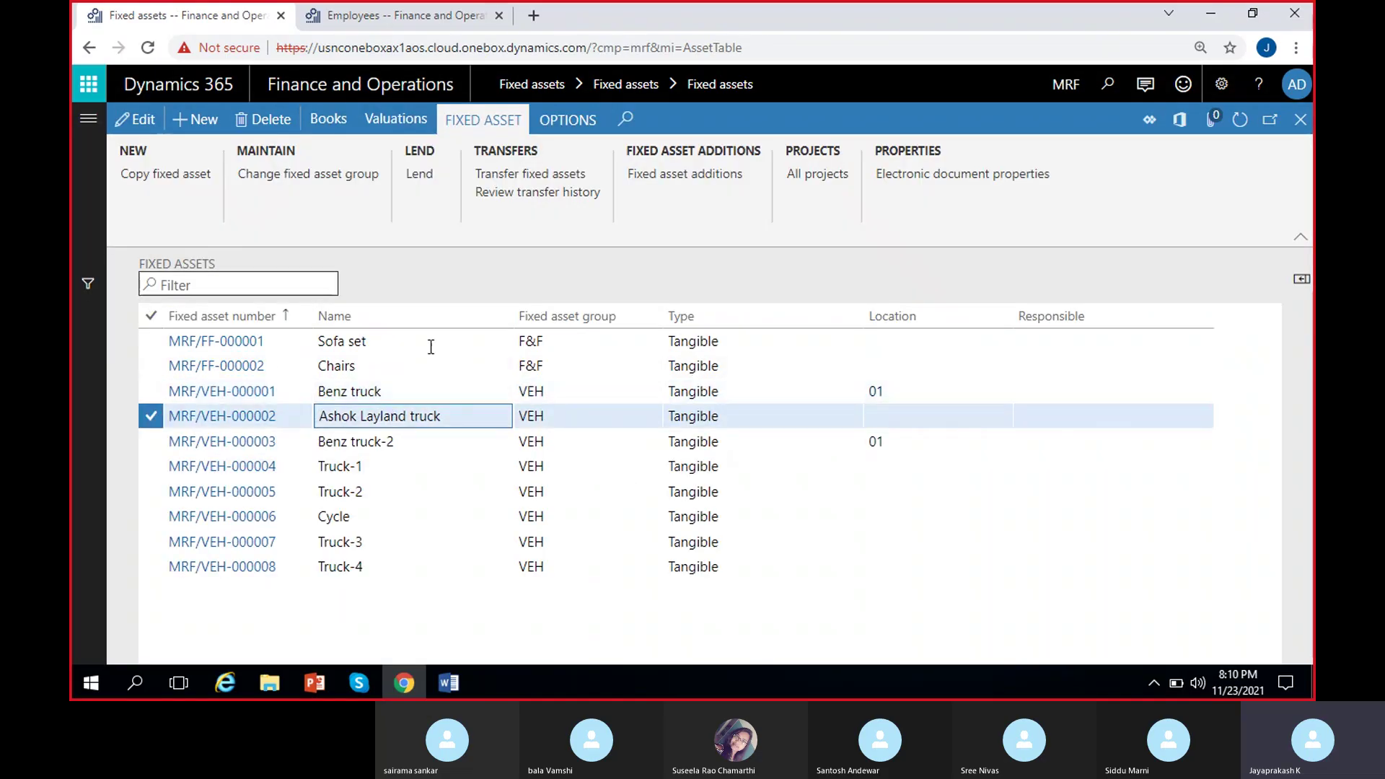
{"action": "left_click", "coordinate": [682, 177]}
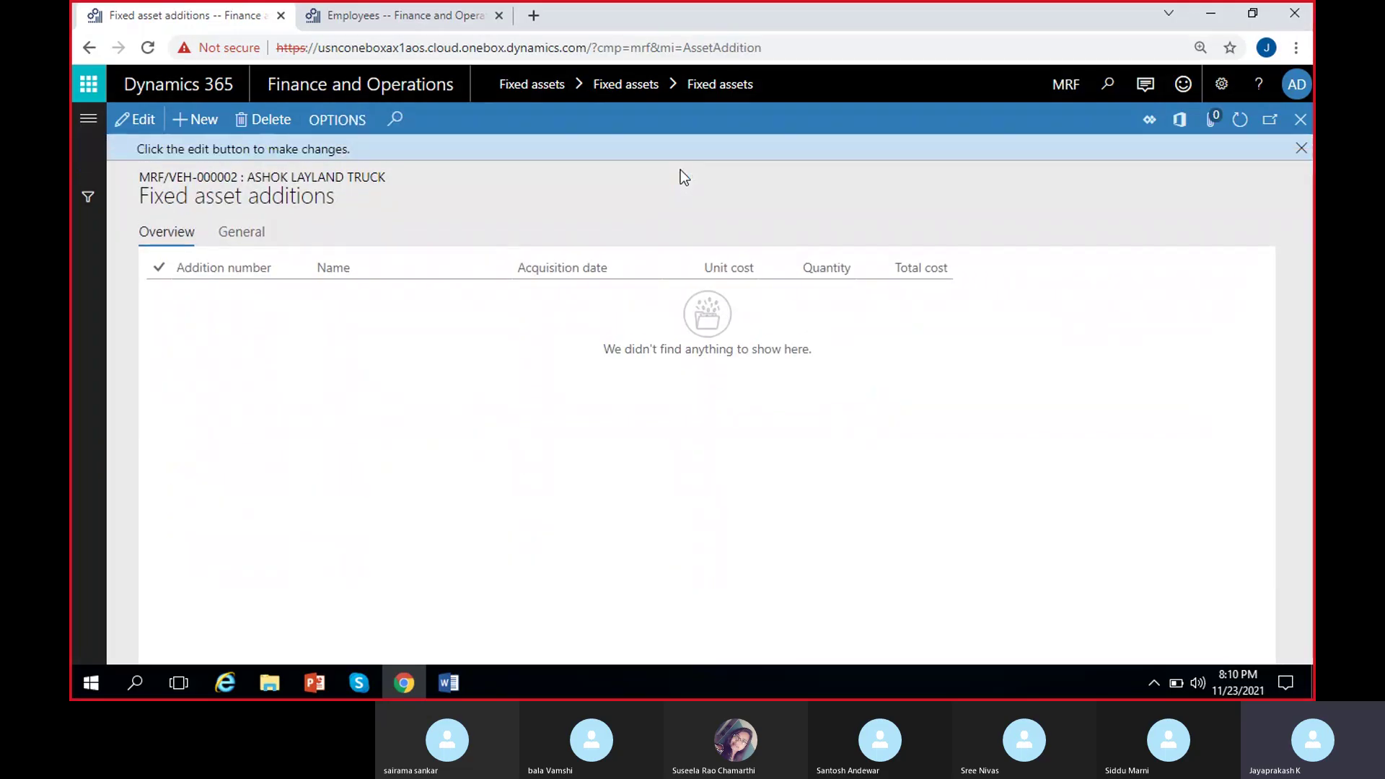
{"action": "left_click", "coordinate": [1301, 149]}
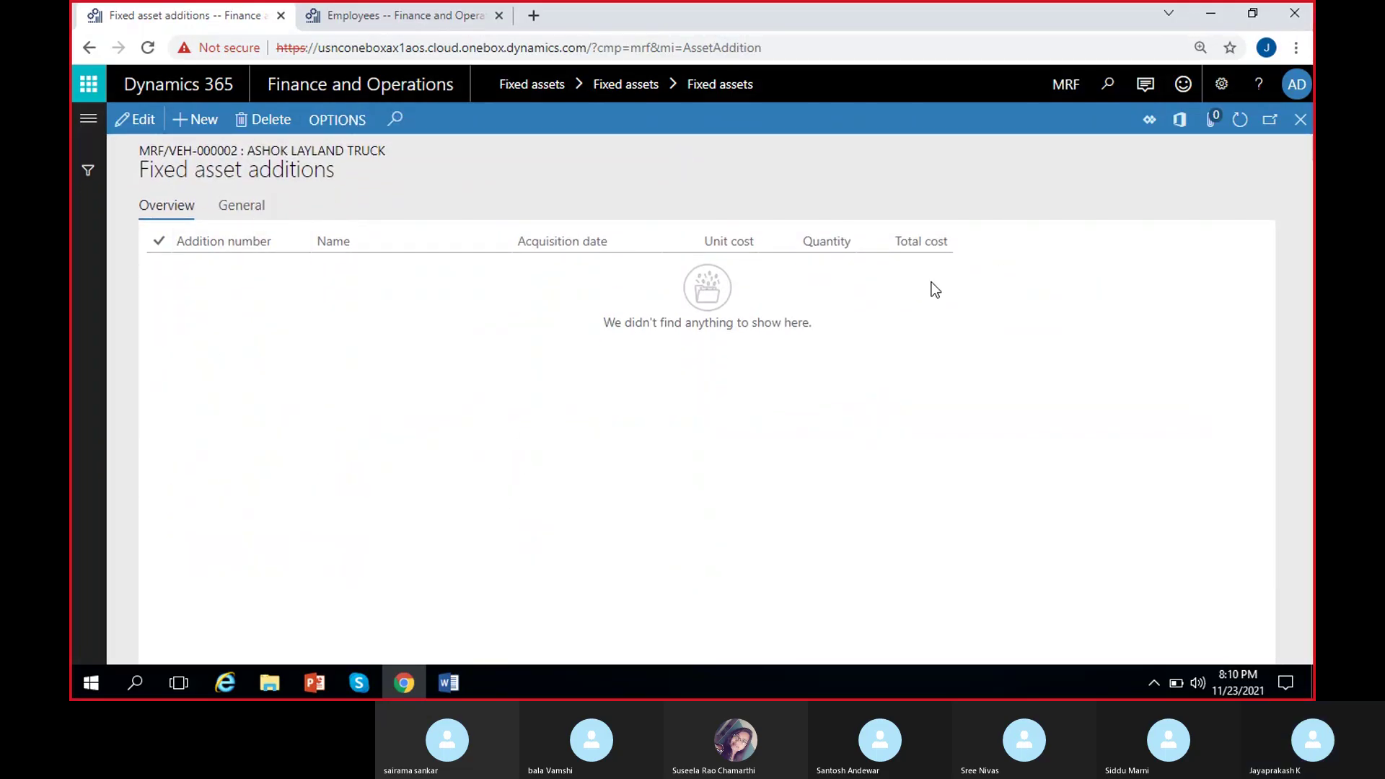
{"action": "left_click", "coordinate": [1300, 120]}
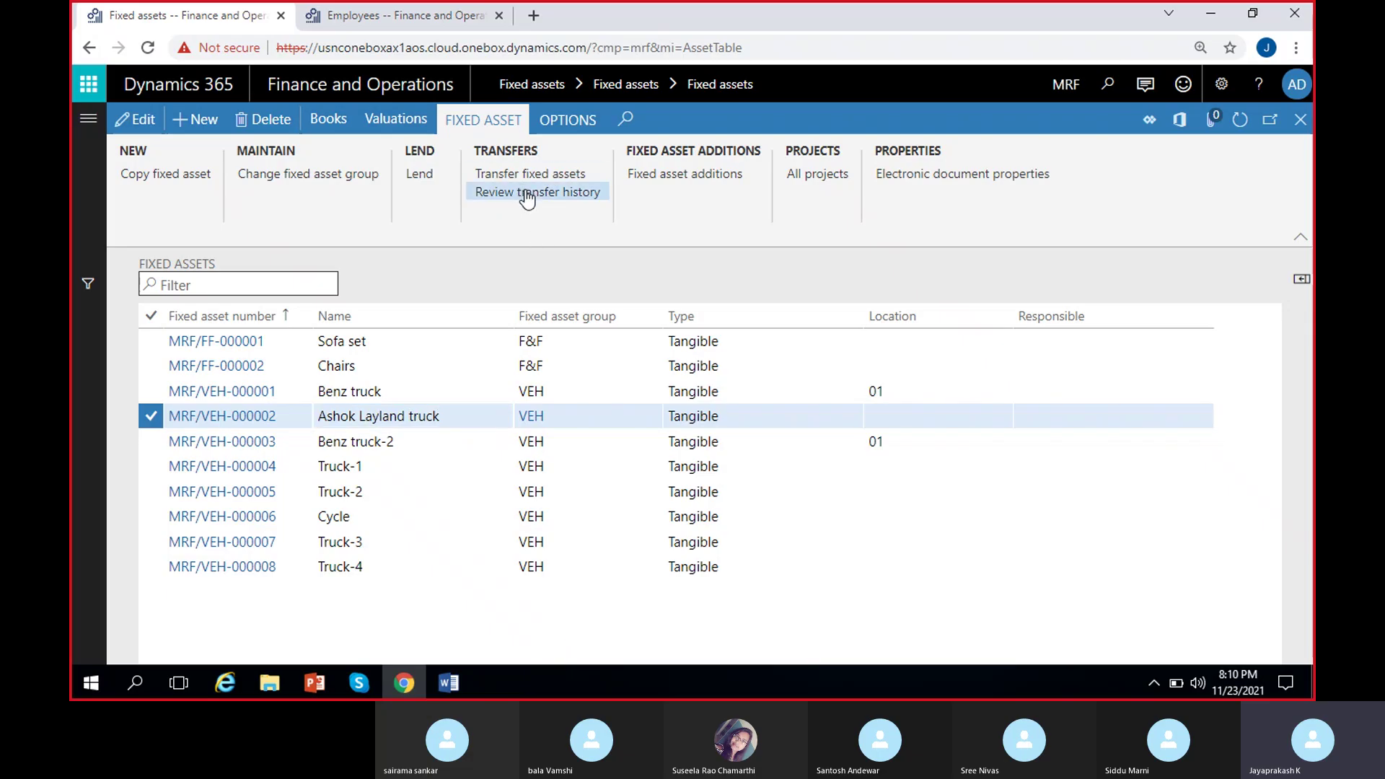
{"action": "left_click", "coordinate": [388, 392]}
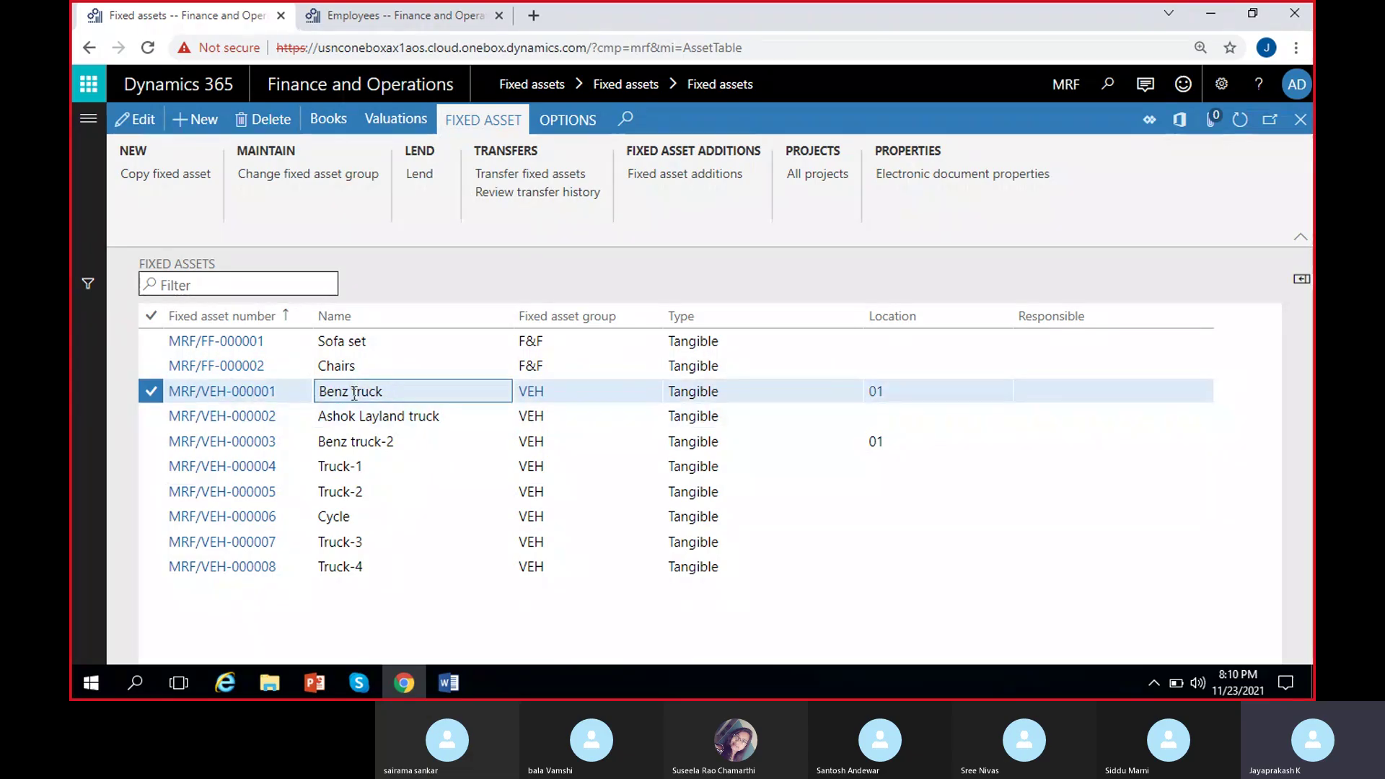
{"action": "left_click", "coordinate": [332, 129]}
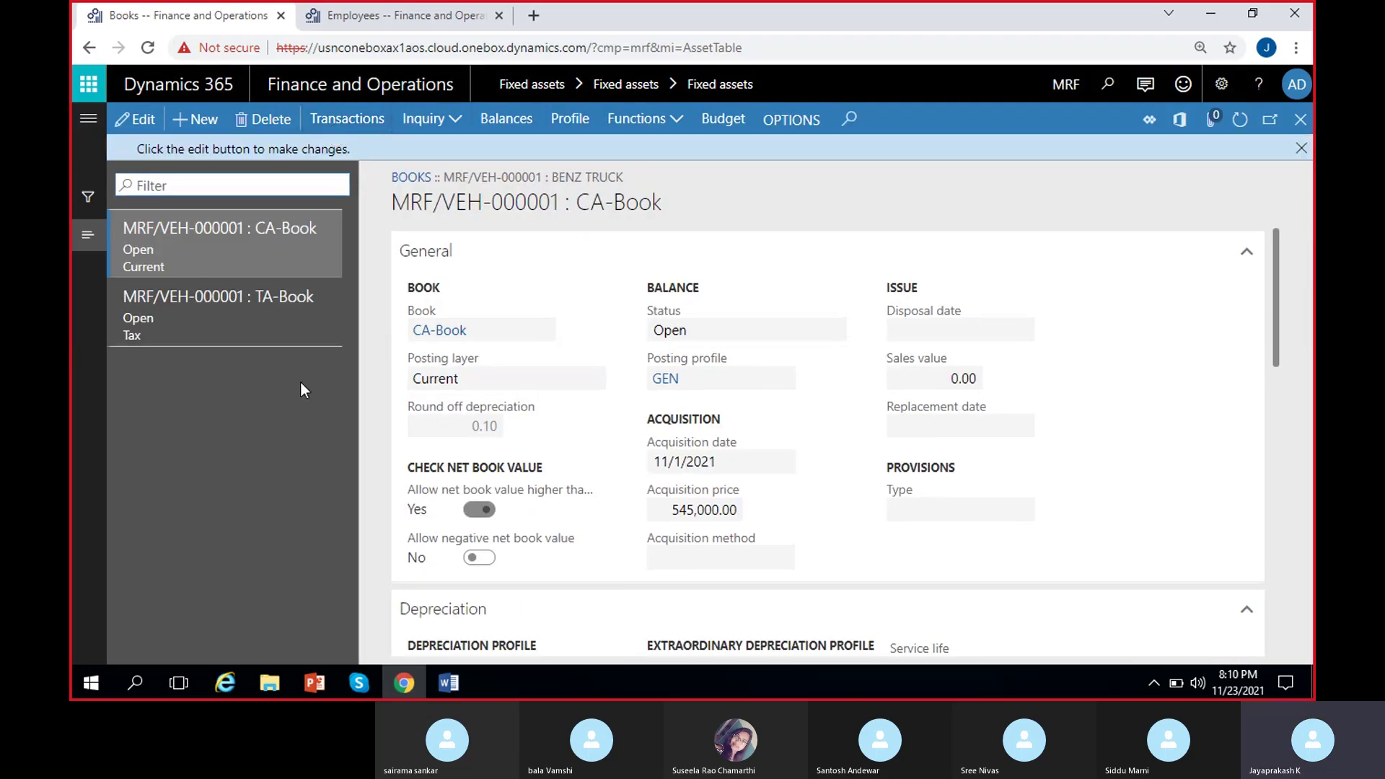
Verify CA-Book and TA-Book show department 202 Sales&Marketing and location 100 Hyderabad.
{"action": "scroll", "coordinate": [570, 425], "scroll_direction": "down", "scroll_amount": 10}
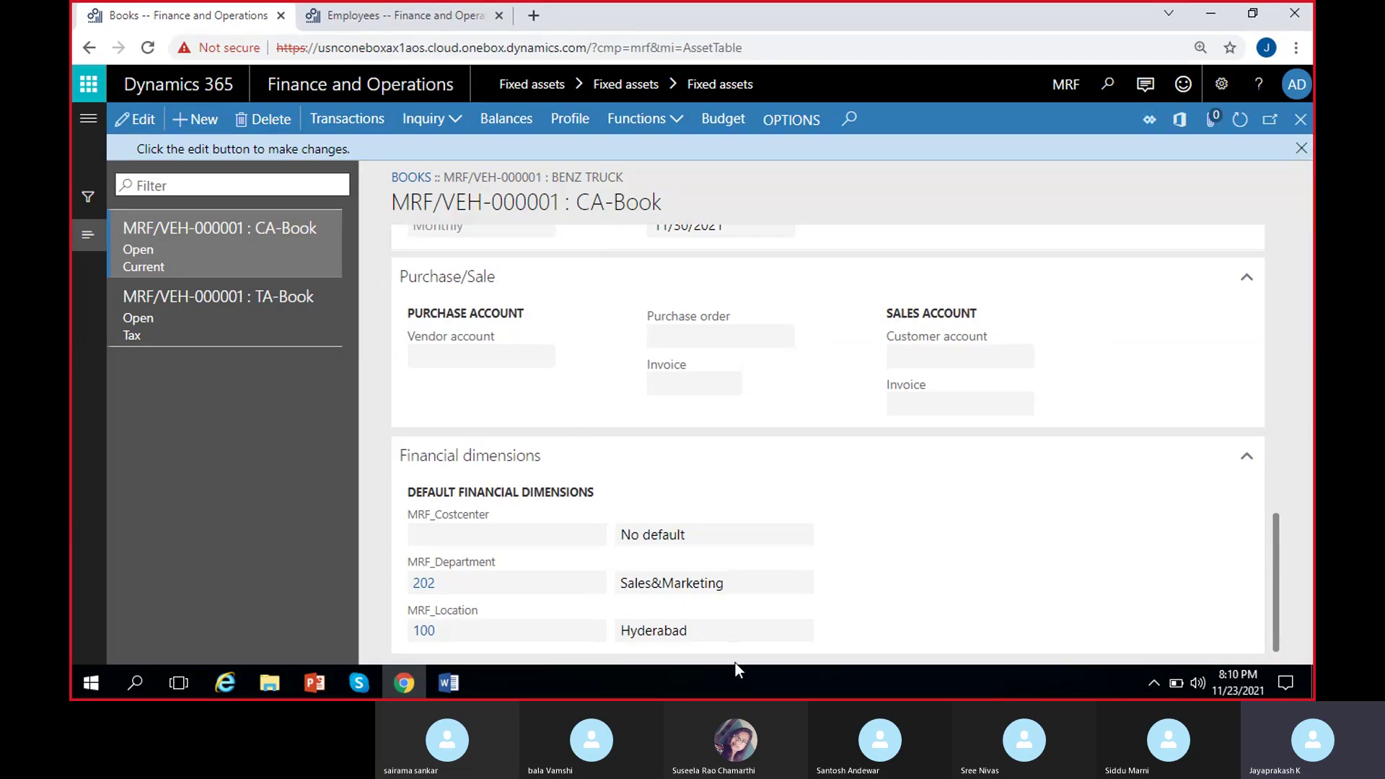
{"action": "left_click", "coordinate": [656, 585]}
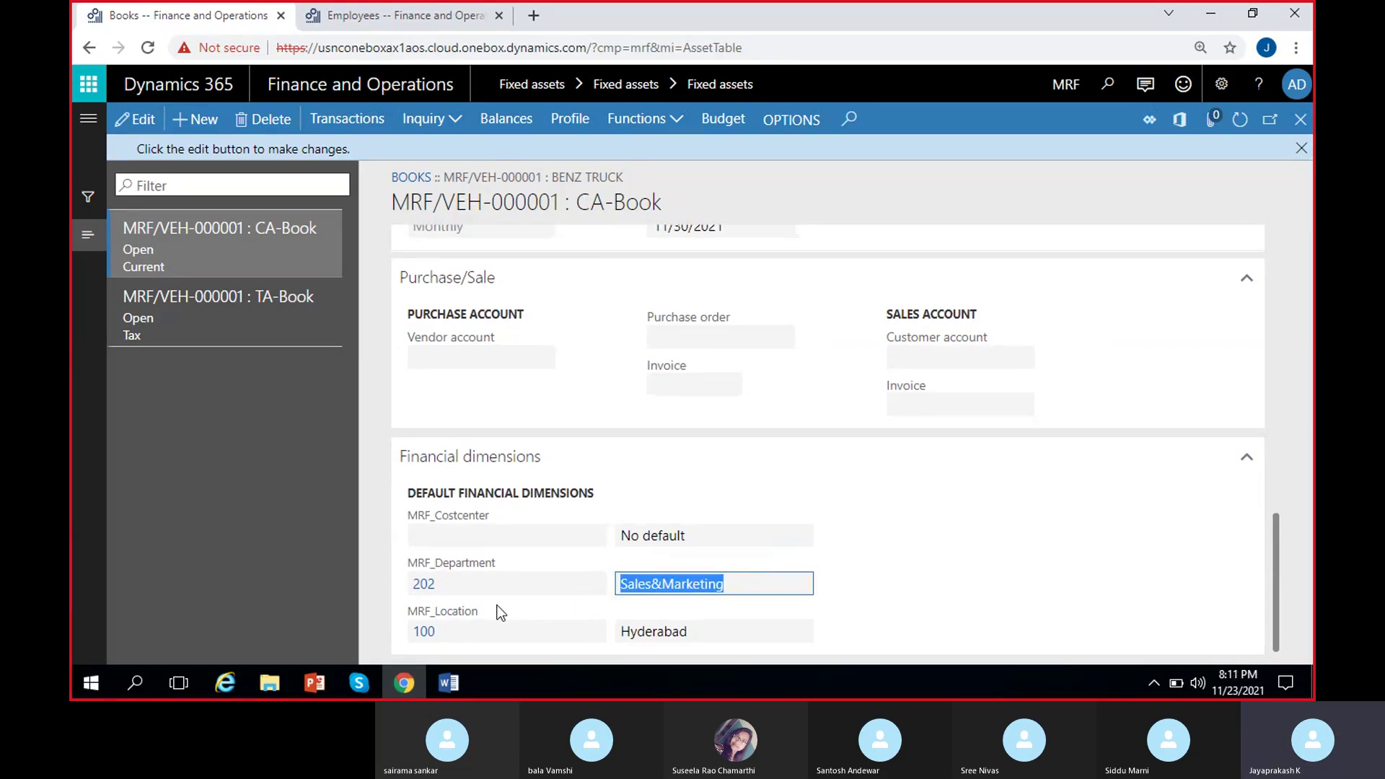
{"action": "left_click", "coordinate": [512, 635]}
{"action": "key", "text": "Tab"}
{"action": "left_click", "coordinate": [484, 635]}
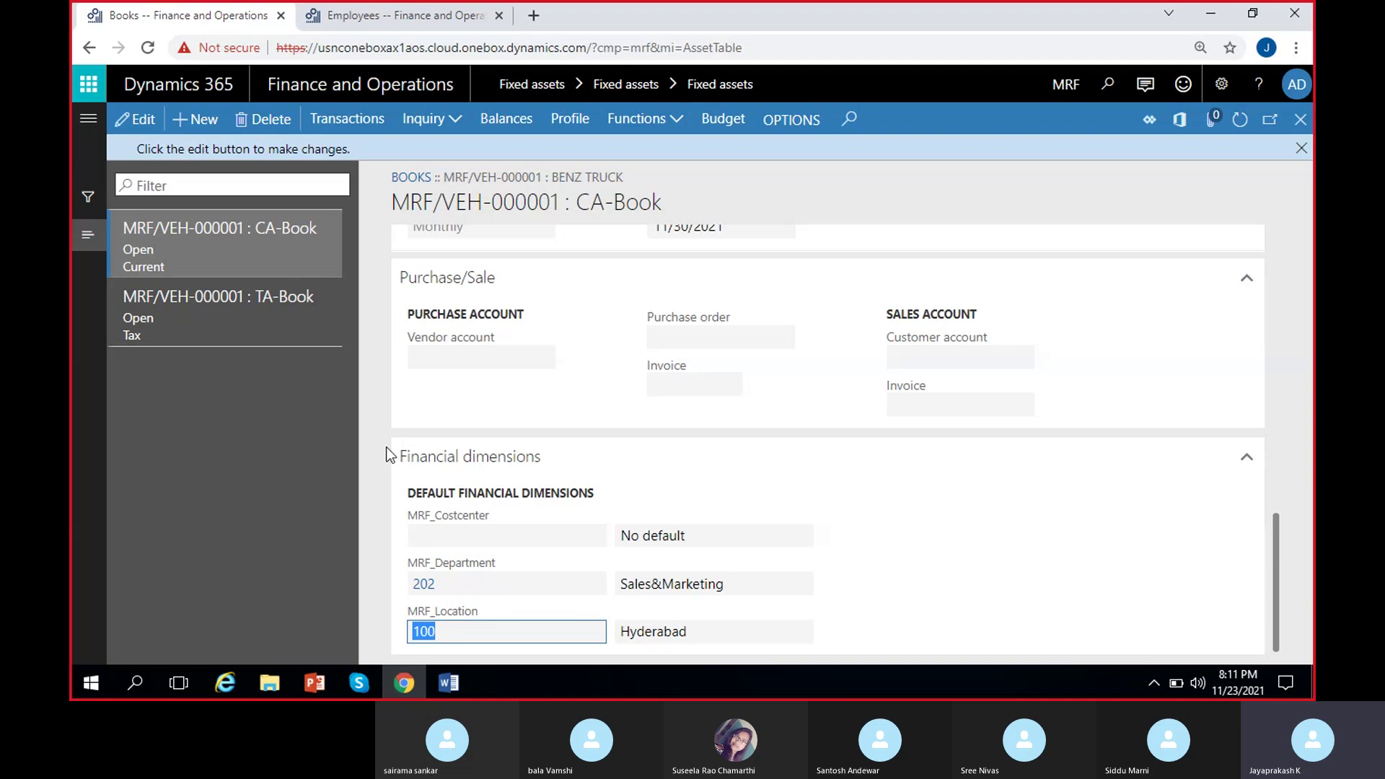
{"action": "left_click", "coordinate": [220, 310]}
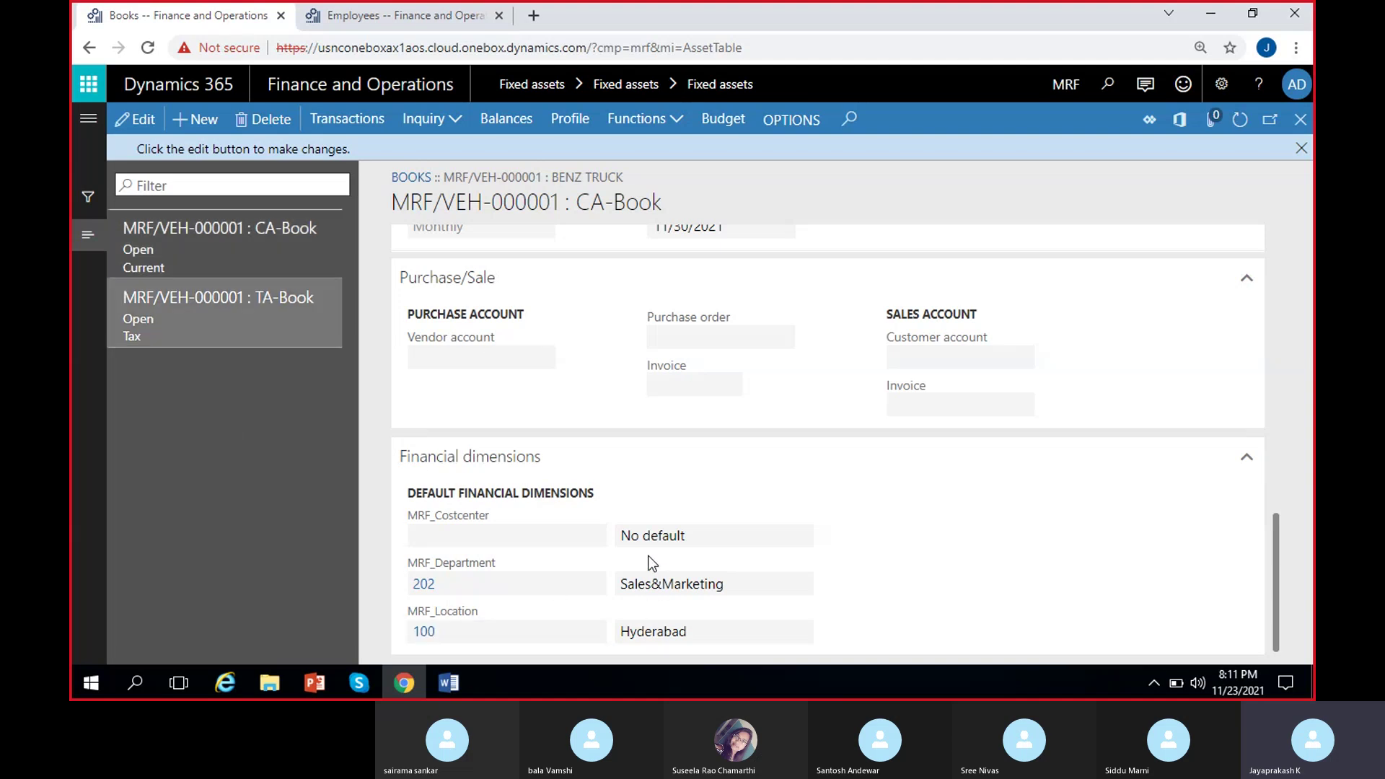
{"action": "left_click", "coordinate": [487, 638]}
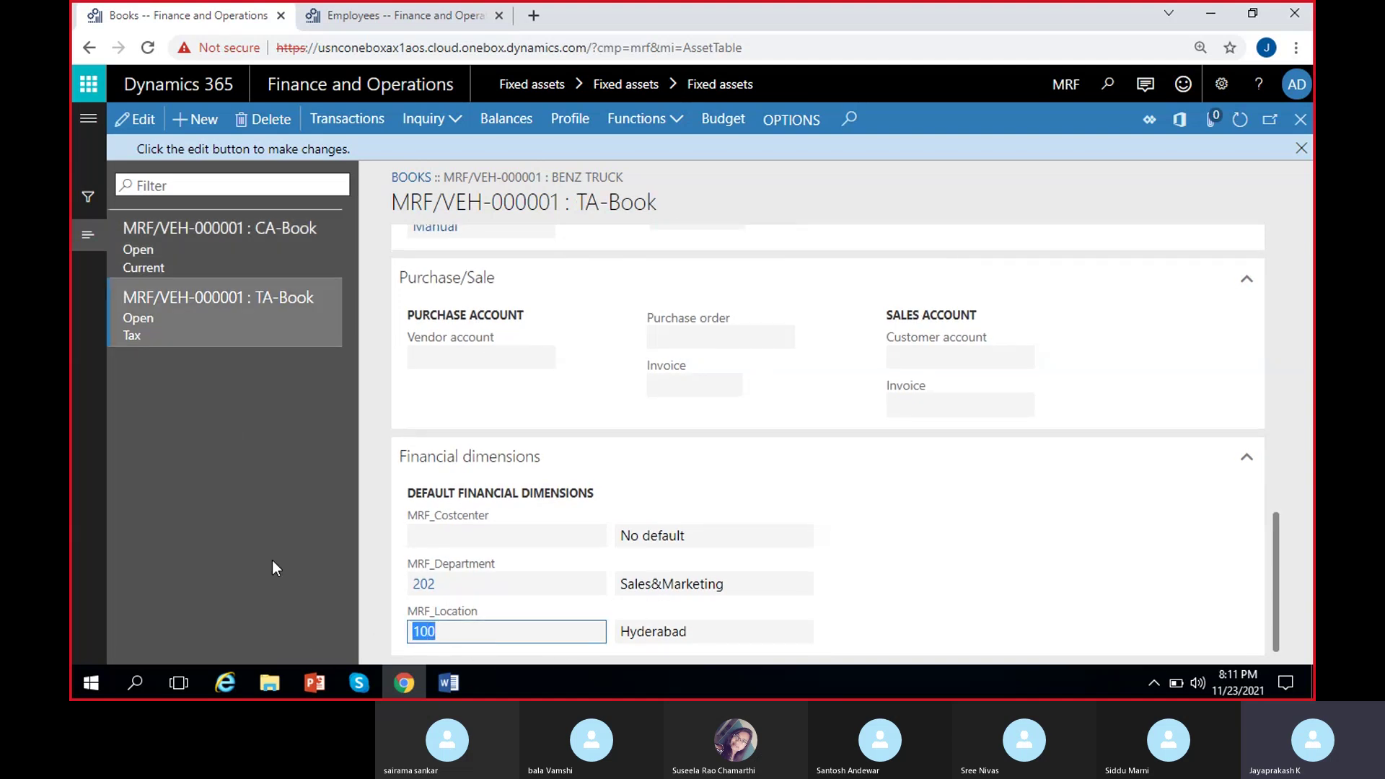
{"action": "left_click", "coordinate": [241, 253]}
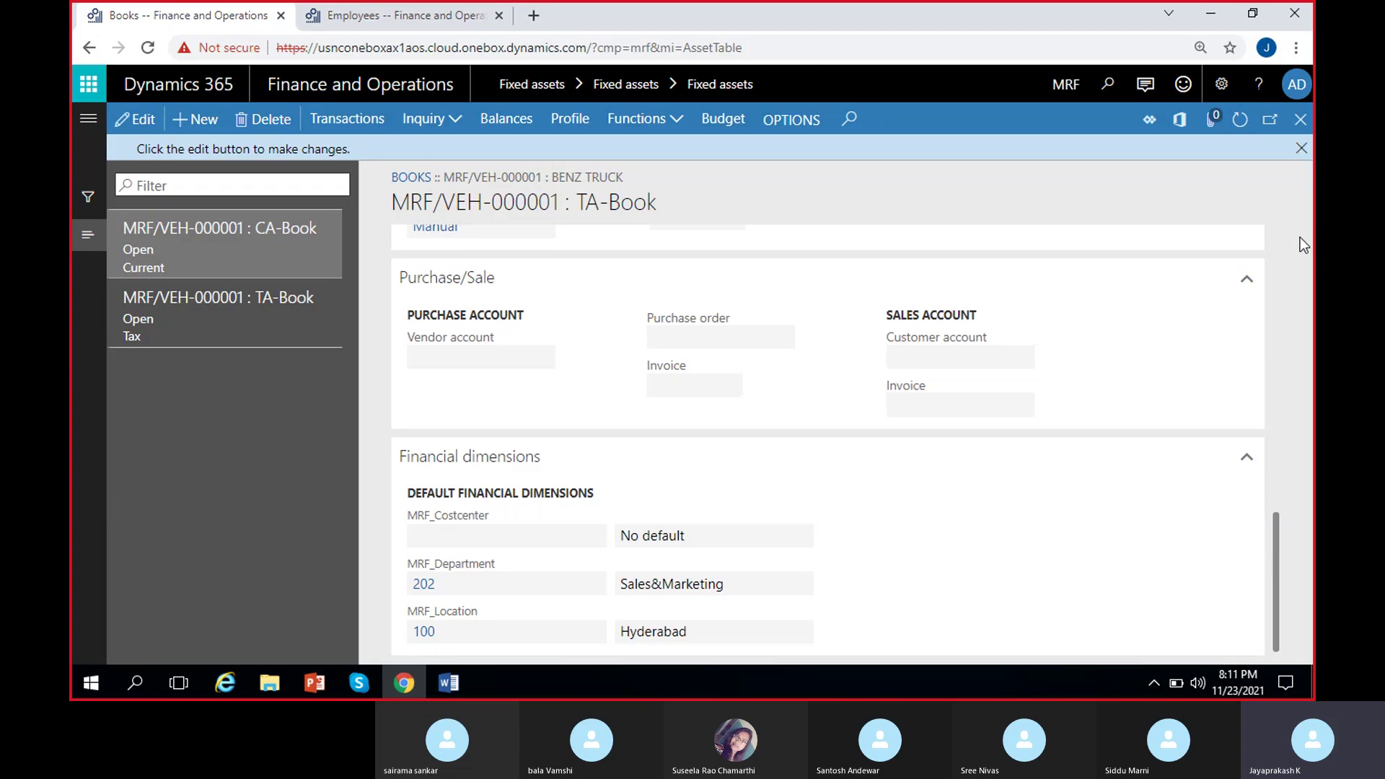
{"action": "left_click", "coordinate": [1301, 148]}
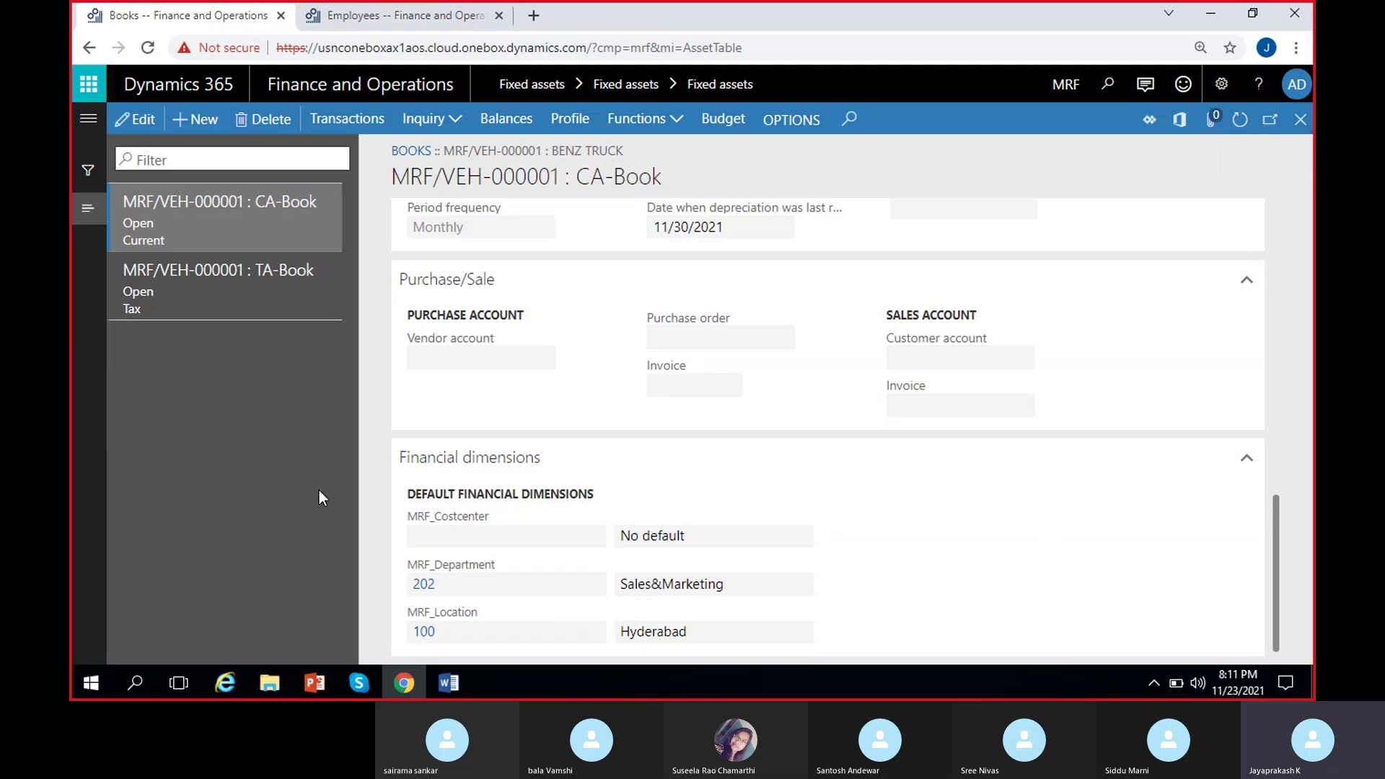
{"action": "left_click", "coordinate": [131, 119]}
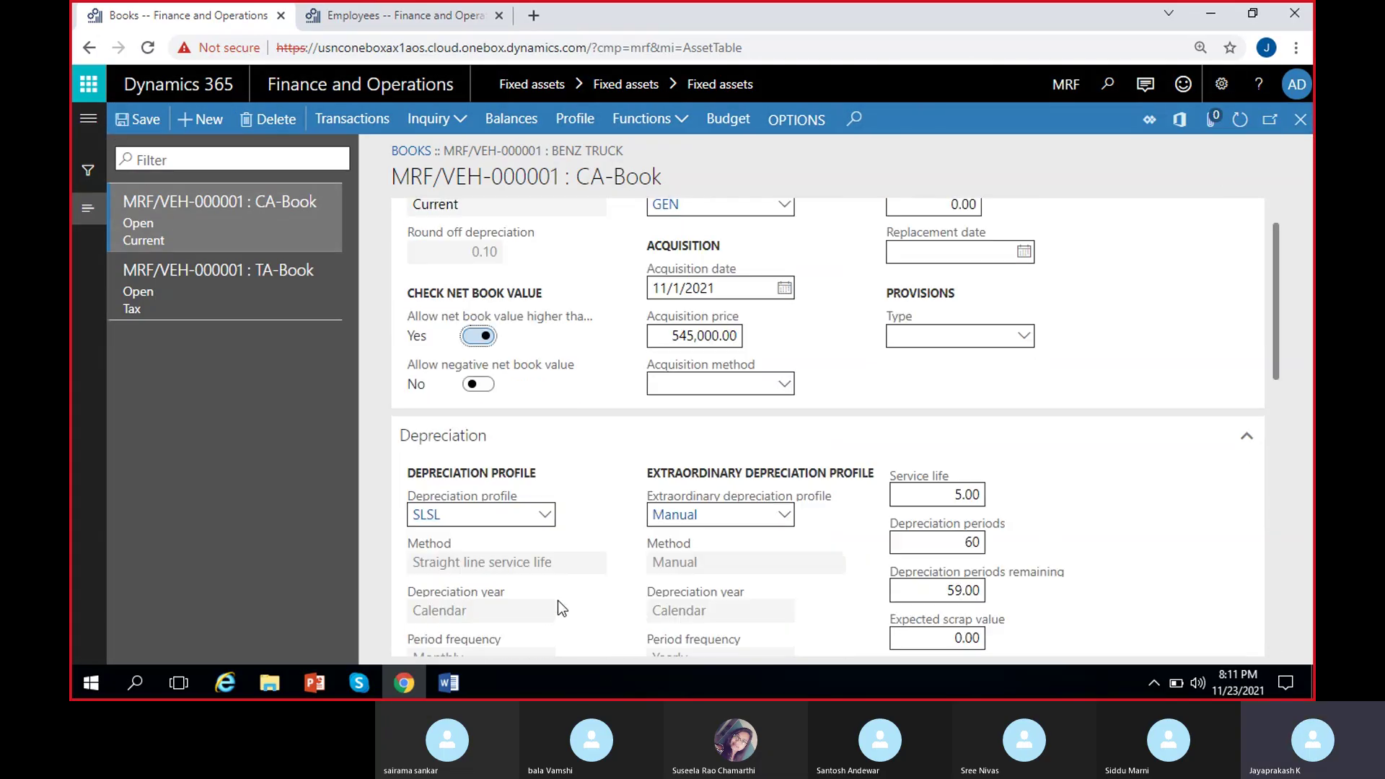
{"action": "scroll", "coordinate": [557, 600], "scroll_direction": "down", "scroll_amount": 10}
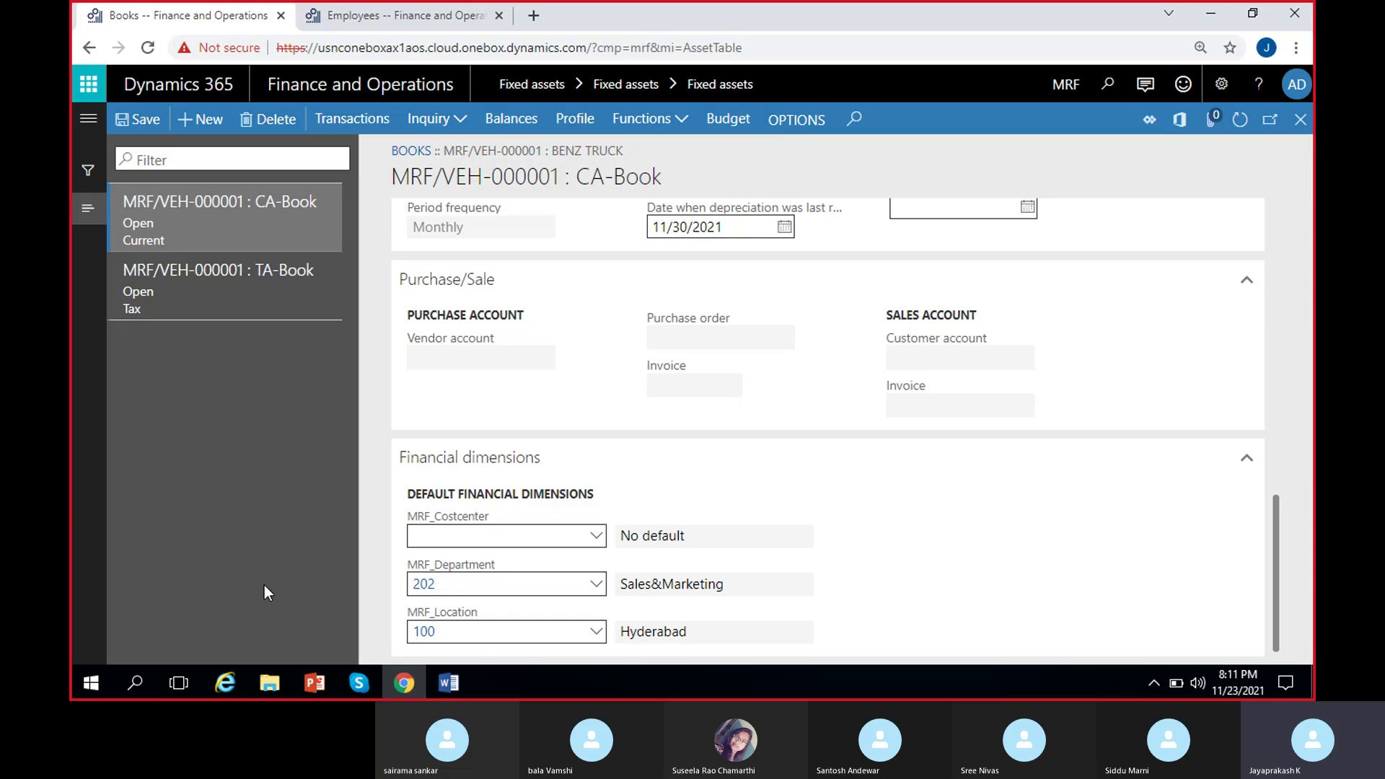
{"action": "left_click", "coordinate": [1300, 119]}
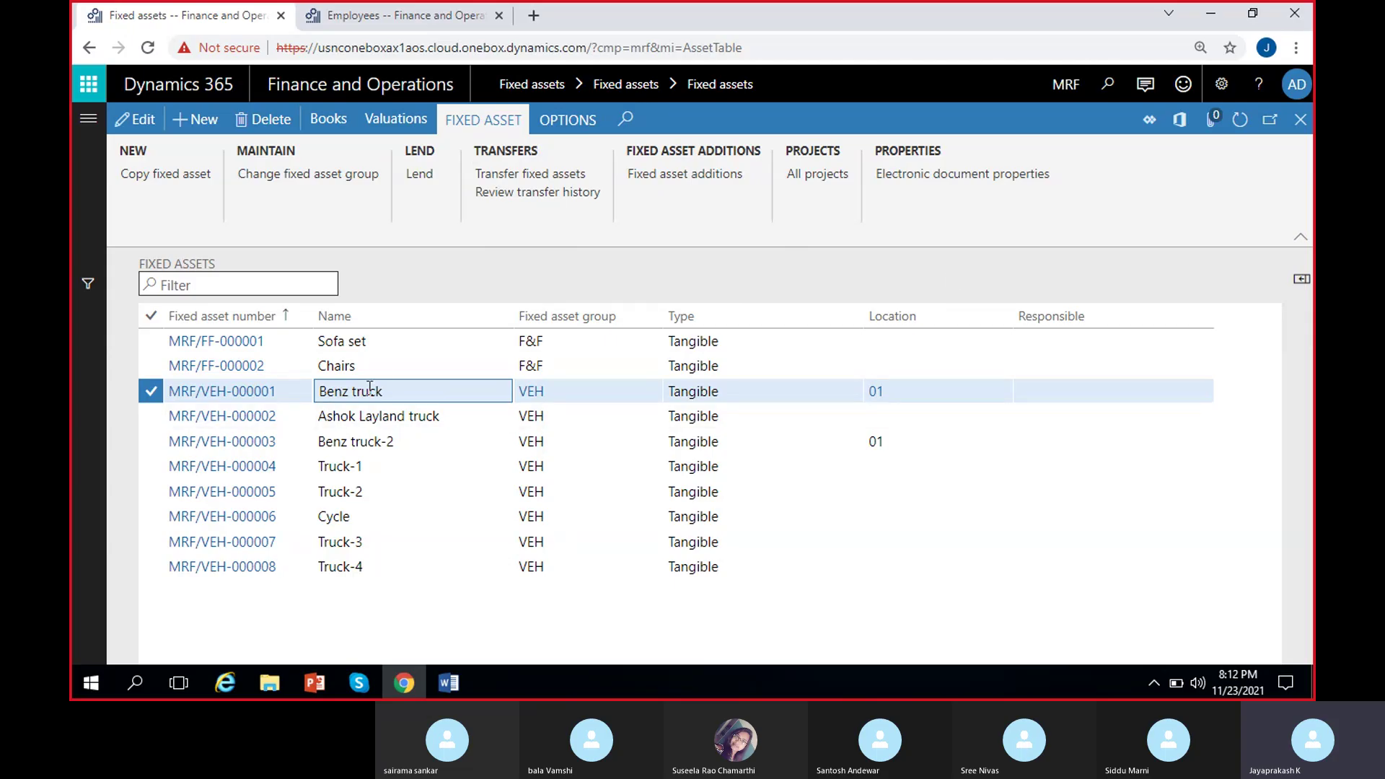
Start a Benz truck transfer covering both CA-Book and TA-Book, currently department 202, location 100.
{"action": "left_click", "coordinate": [530, 175]}
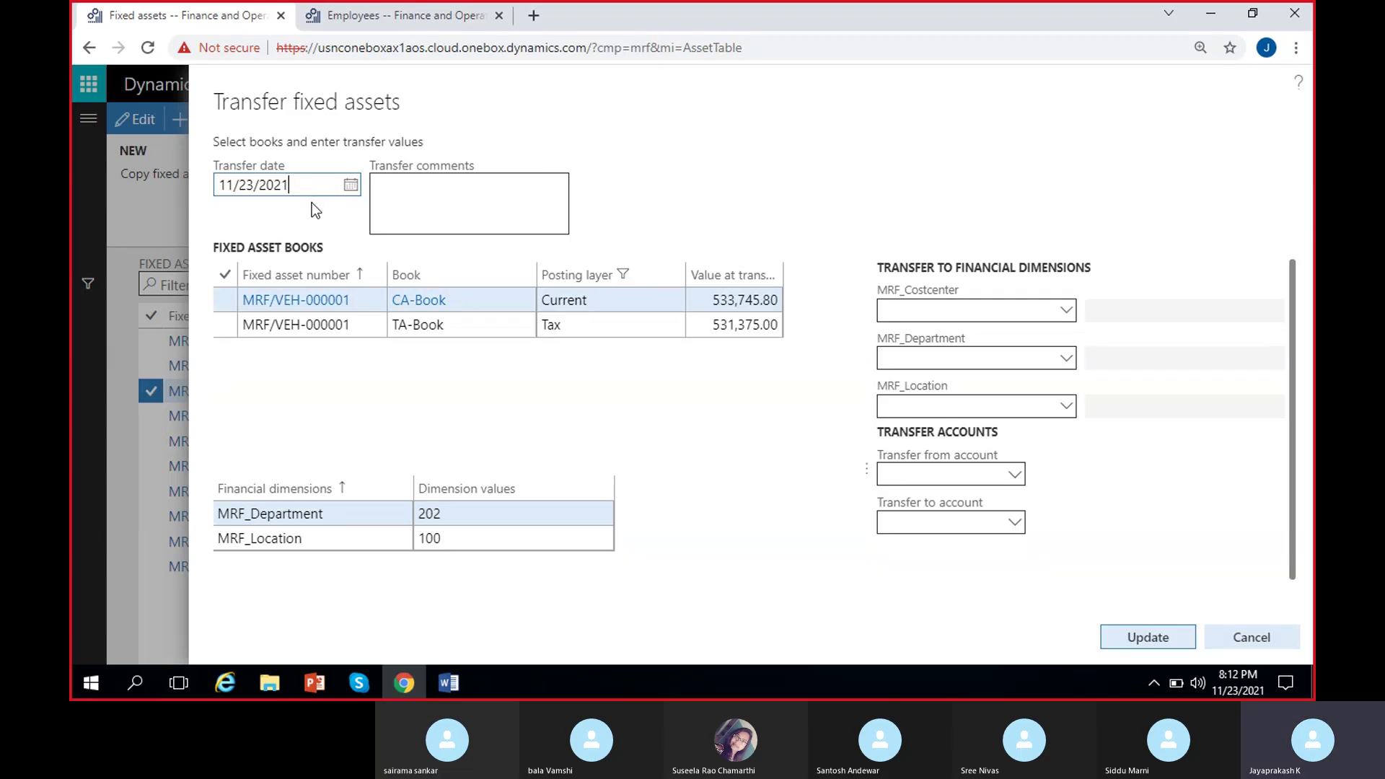
{"action": "left_click", "coordinate": [225, 300]}
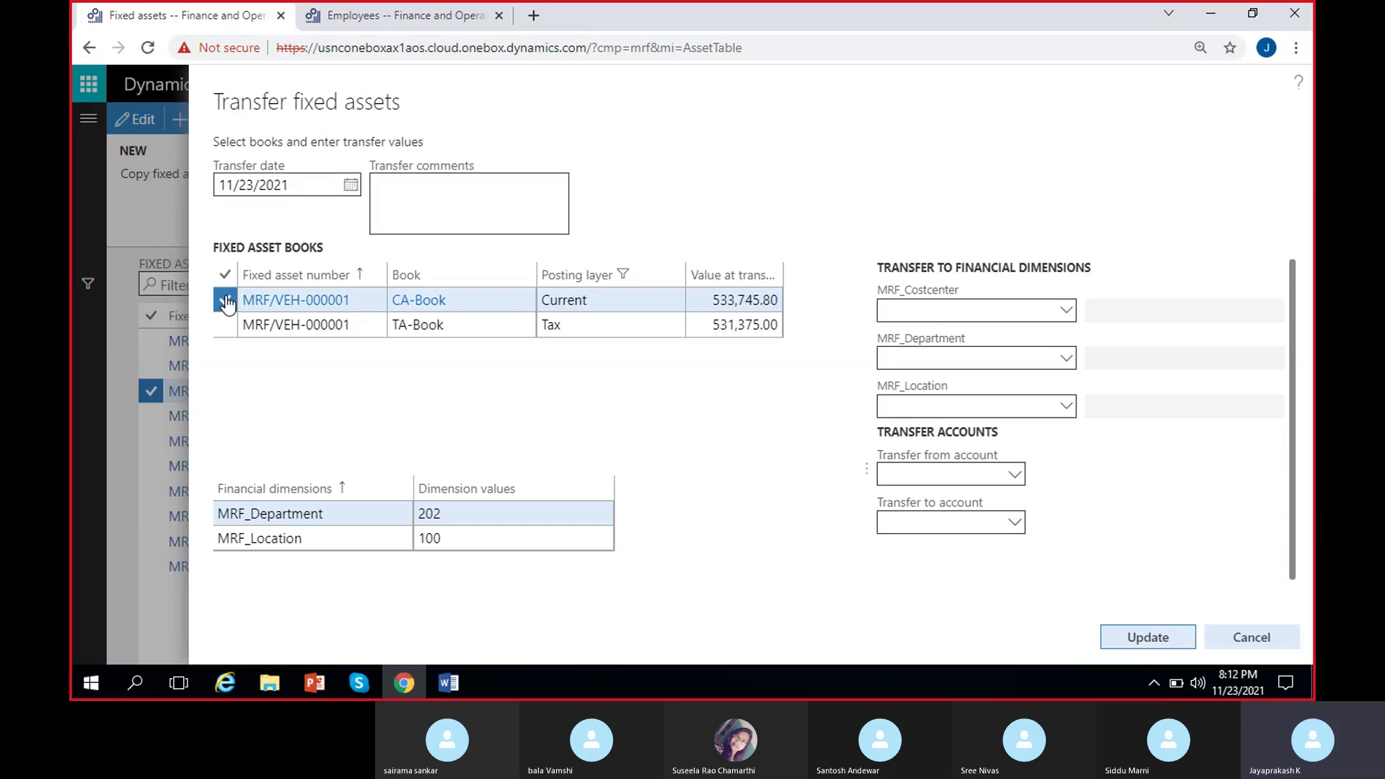
{"action": "left_click", "coordinate": [225, 325]}
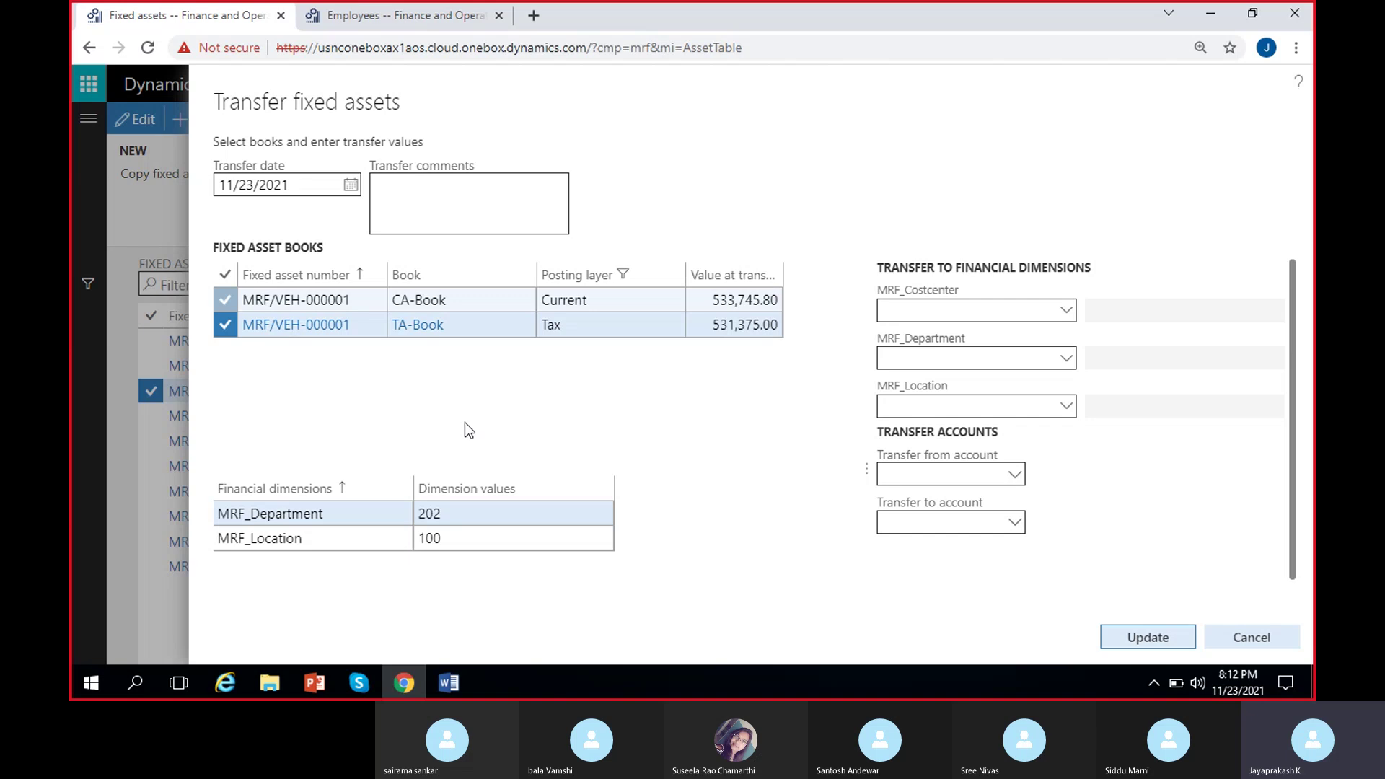
{"action": "left_click", "coordinate": [458, 513]}
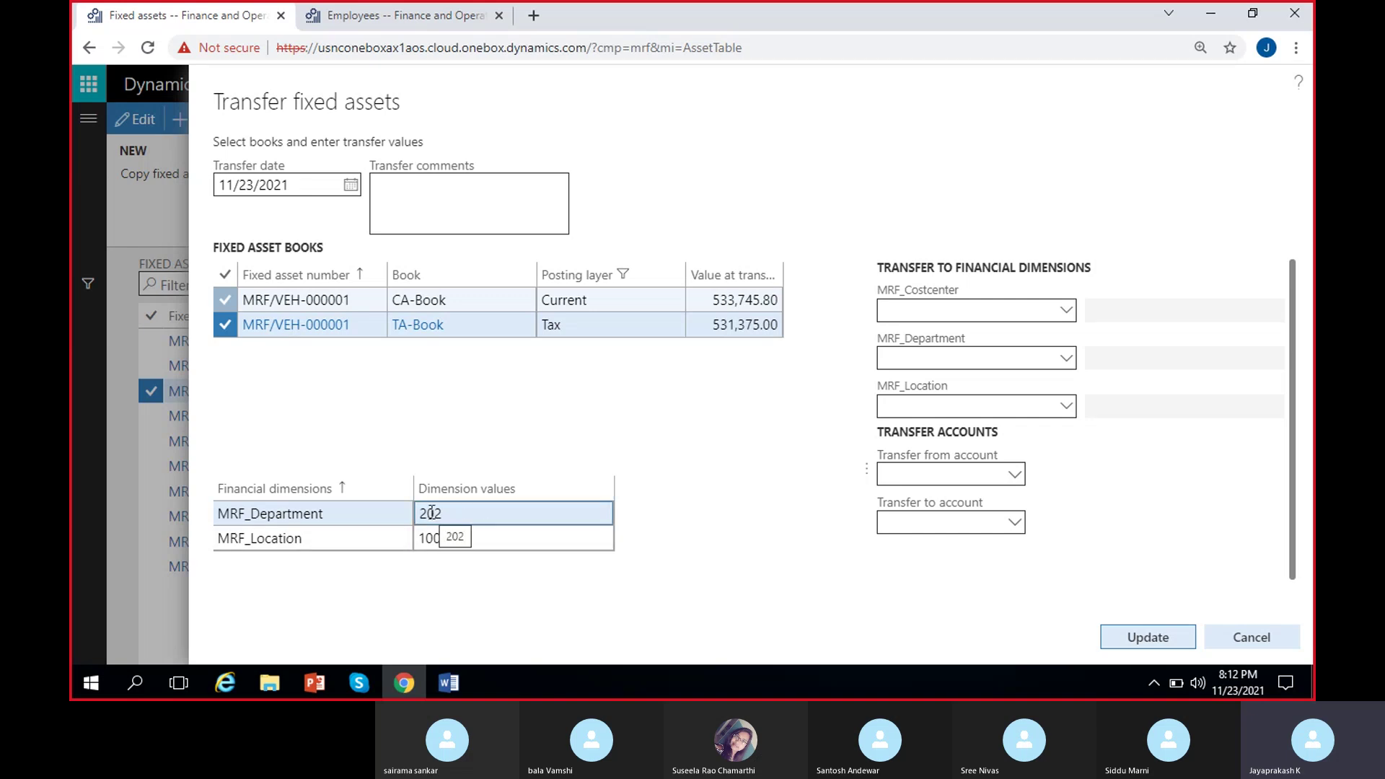
{"action": "left_click", "coordinate": [446, 539]}
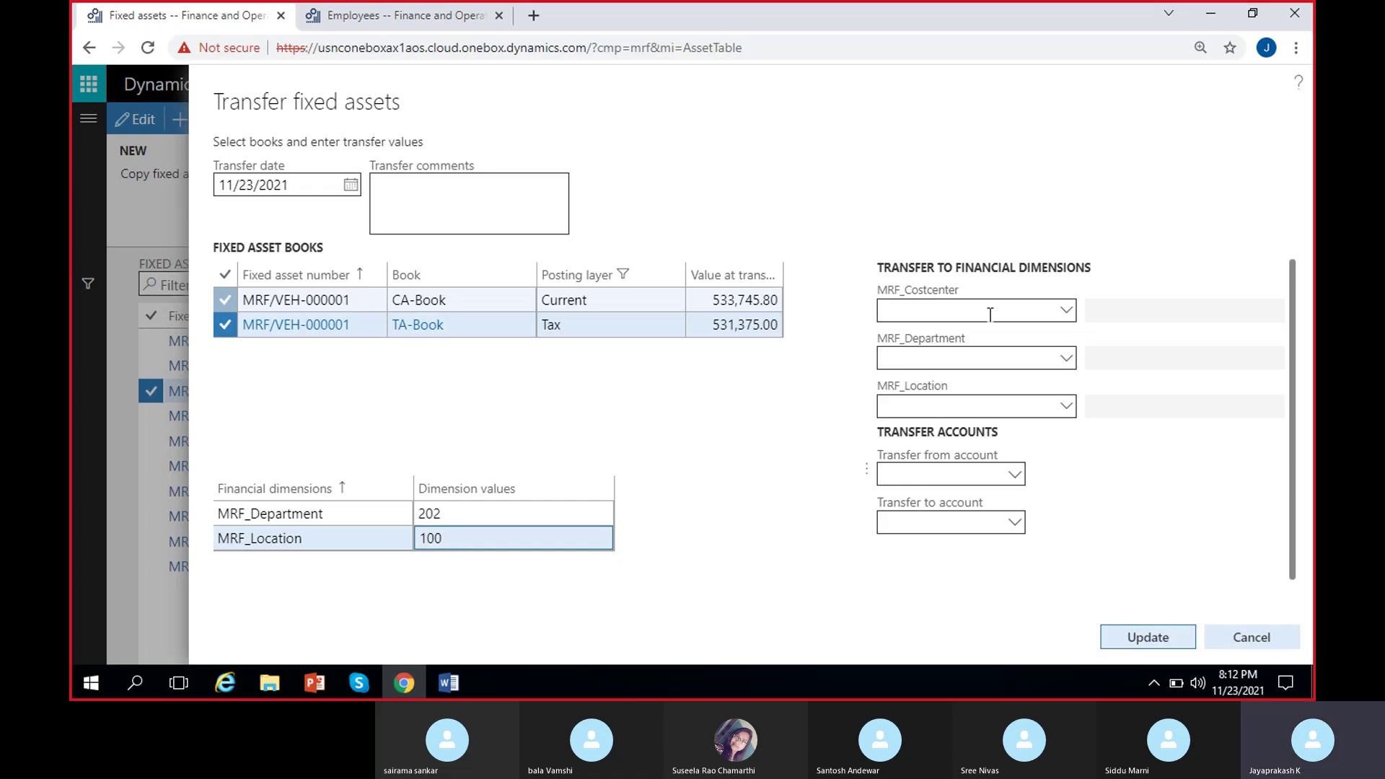
Set the transfer destination to department 202 and location 101 Bangalore.
{"action": "left_click", "coordinate": [987, 357]}
{"action": "type", "text": "202"}
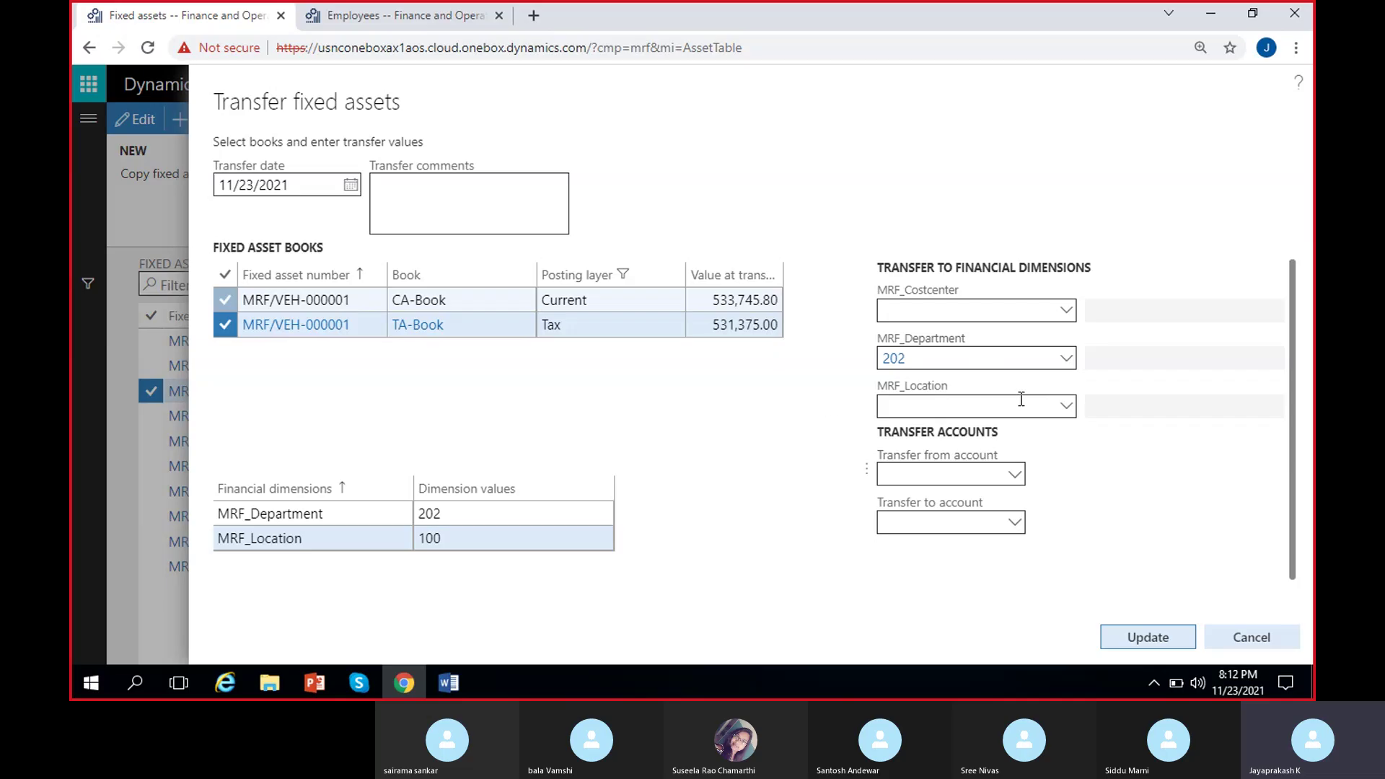
{"action": "left_click", "coordinate": [938, 406]}
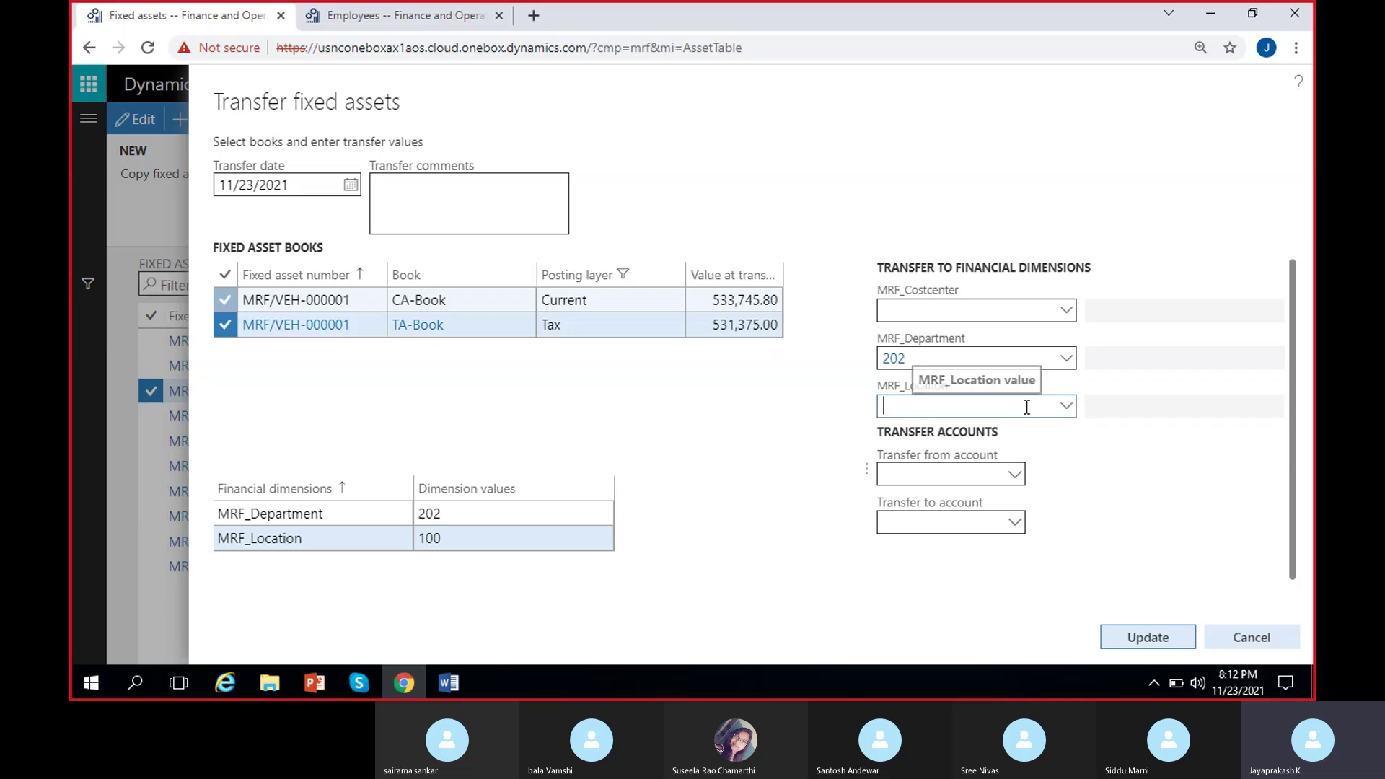
{"action": "left_click", "coordinate": [1065, 408]}
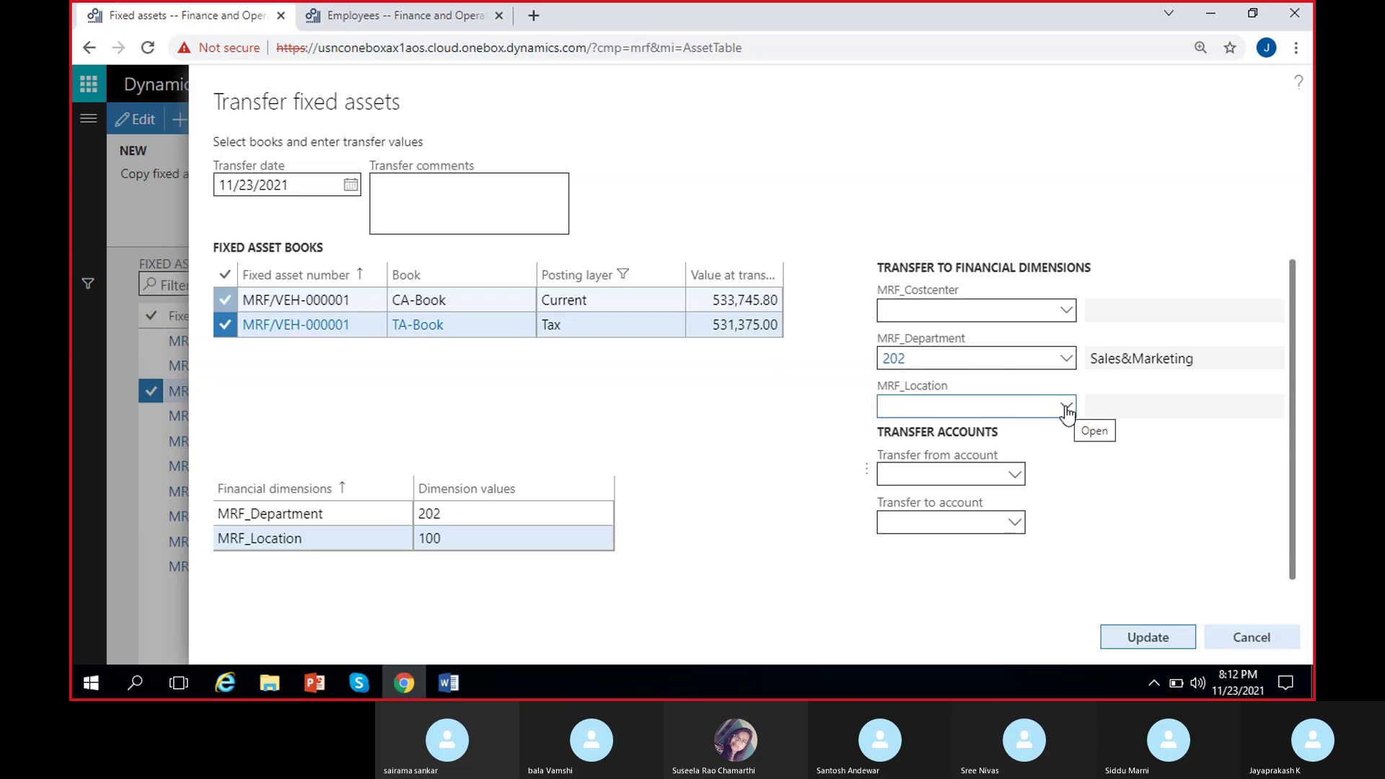
{"action": "left_click", "coordinate": [1066, 409]}
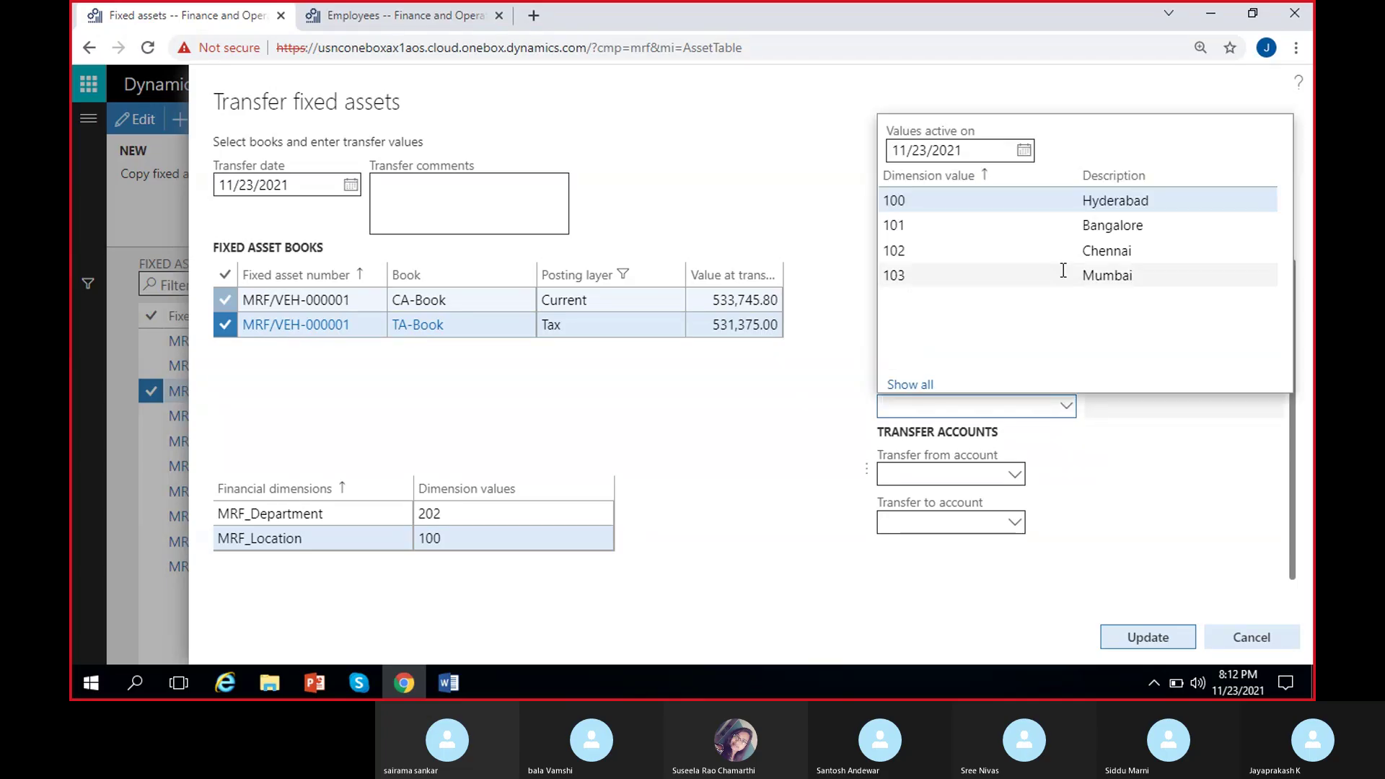
{"action": "left_click", "coordinate": [1007, 227]}
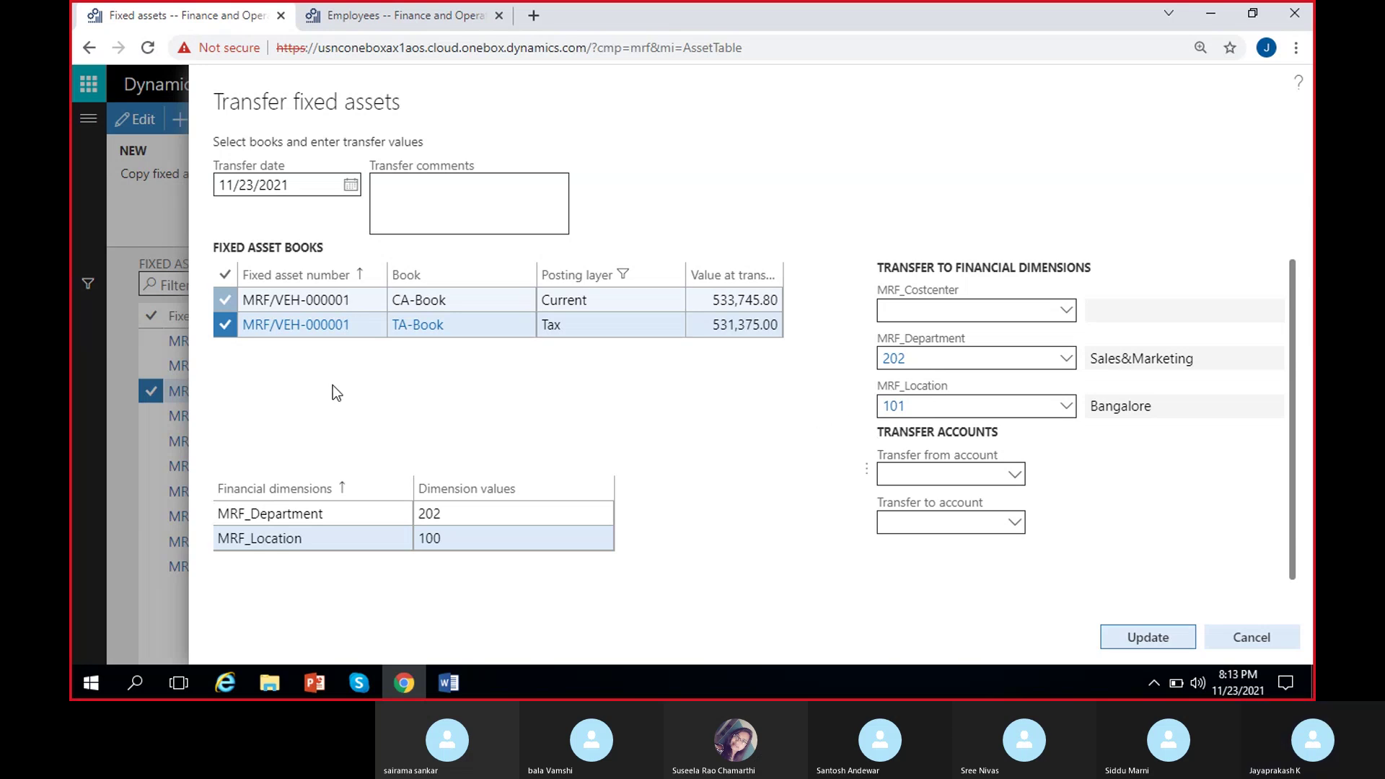
{"action": "left_click", "coordinate": [223, 300]}
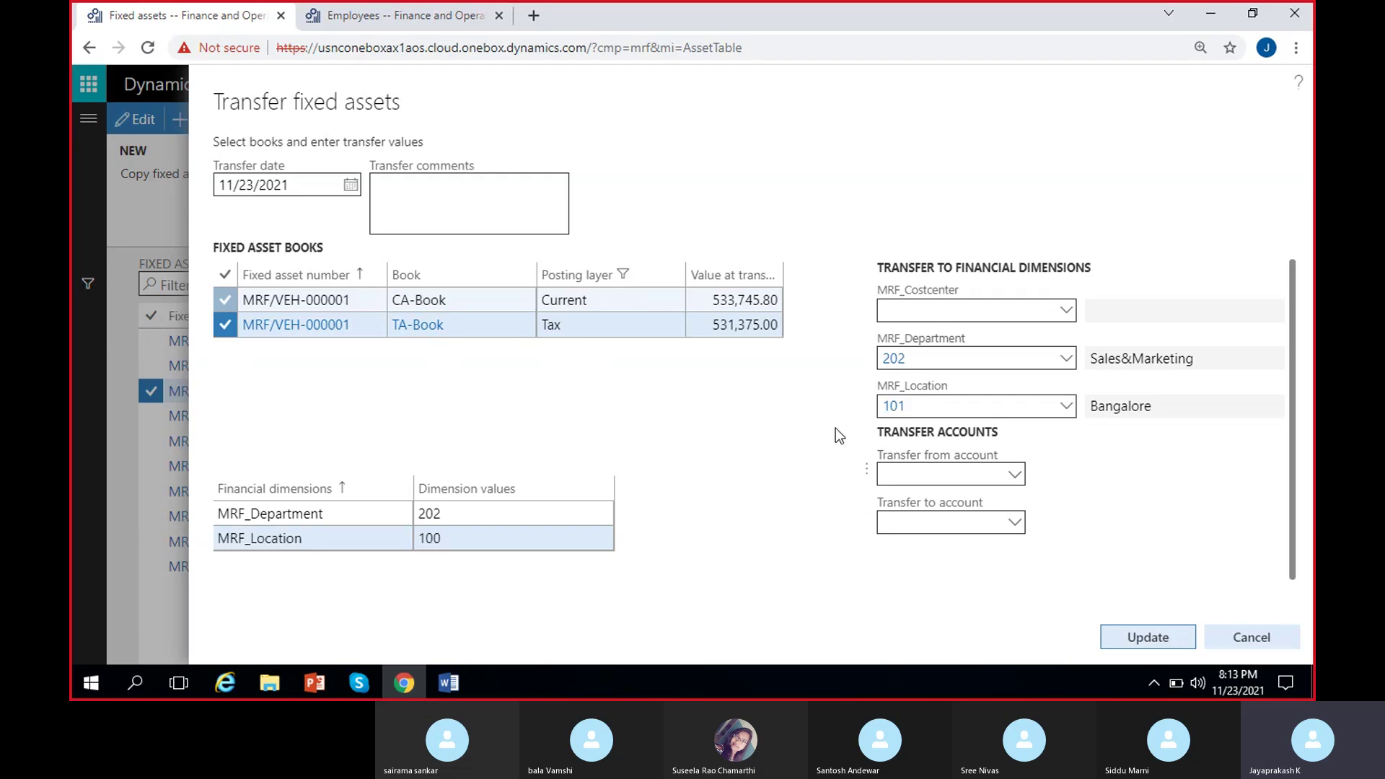
Leave the transfer-from account blank and add the comment 'Transferred on request of Bangalore Unit'.
{"action": "left_click", "coordinate": [1013, 479]}
{"action": "left_click", "coordinate": [761, 504]}
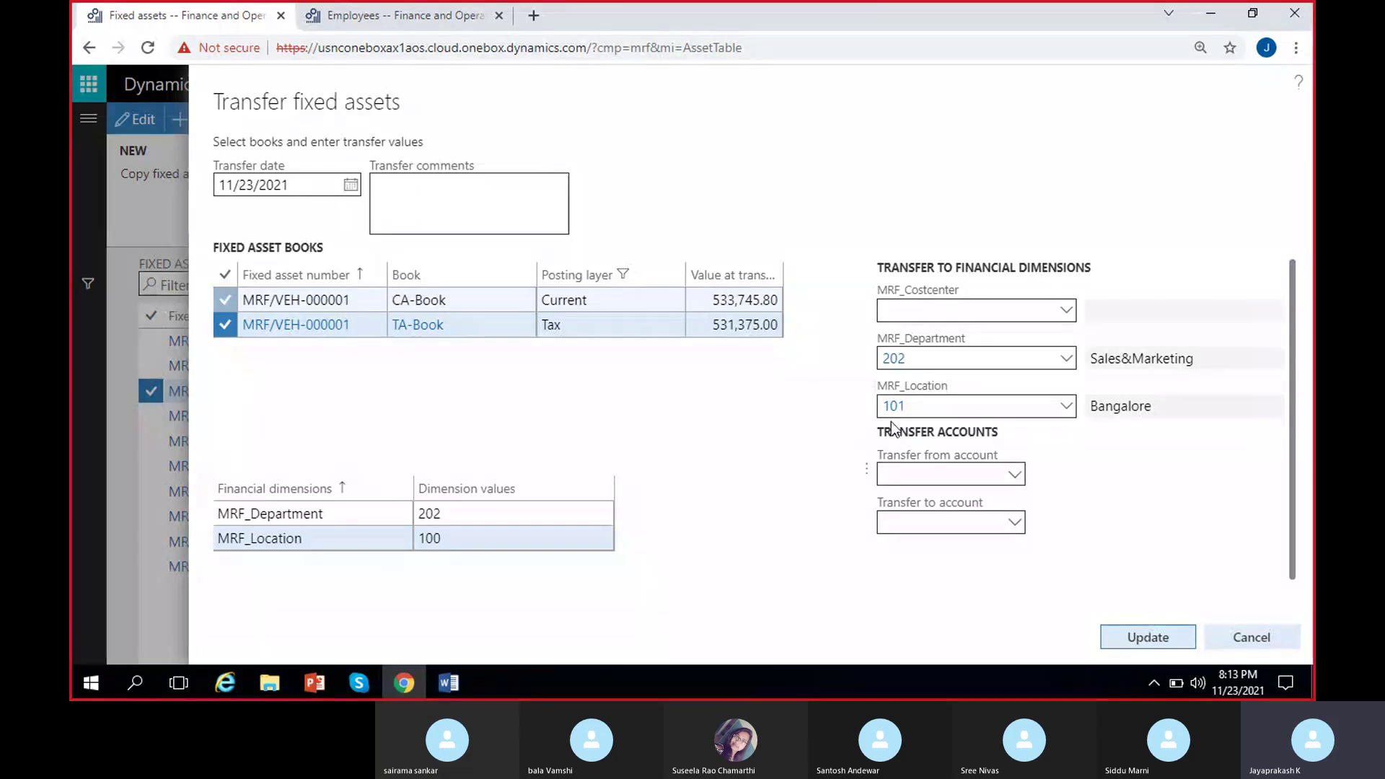
{"action": "left_click", "coordinate": [464, 187]}
{"action": "type", "text": "Transf"}
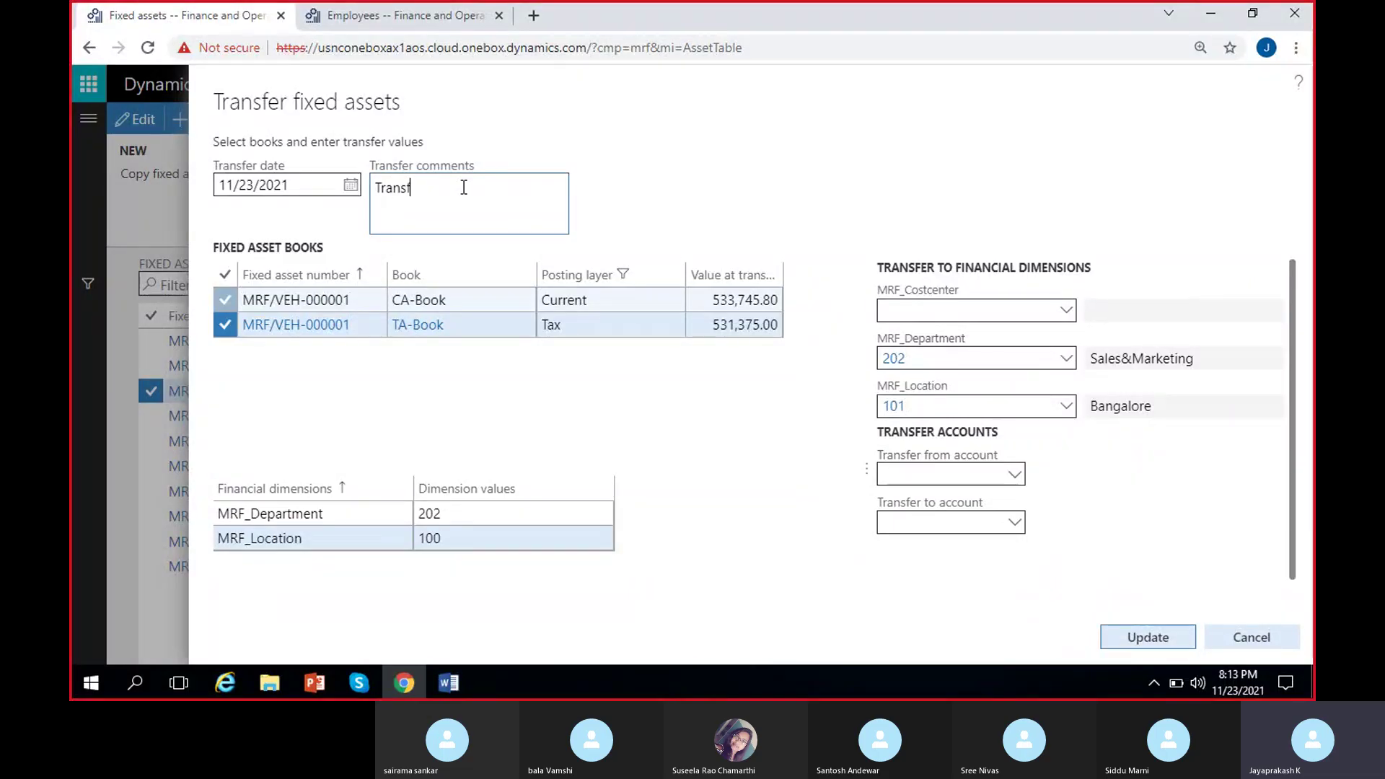
{"action": "type", "text": "erred o"}
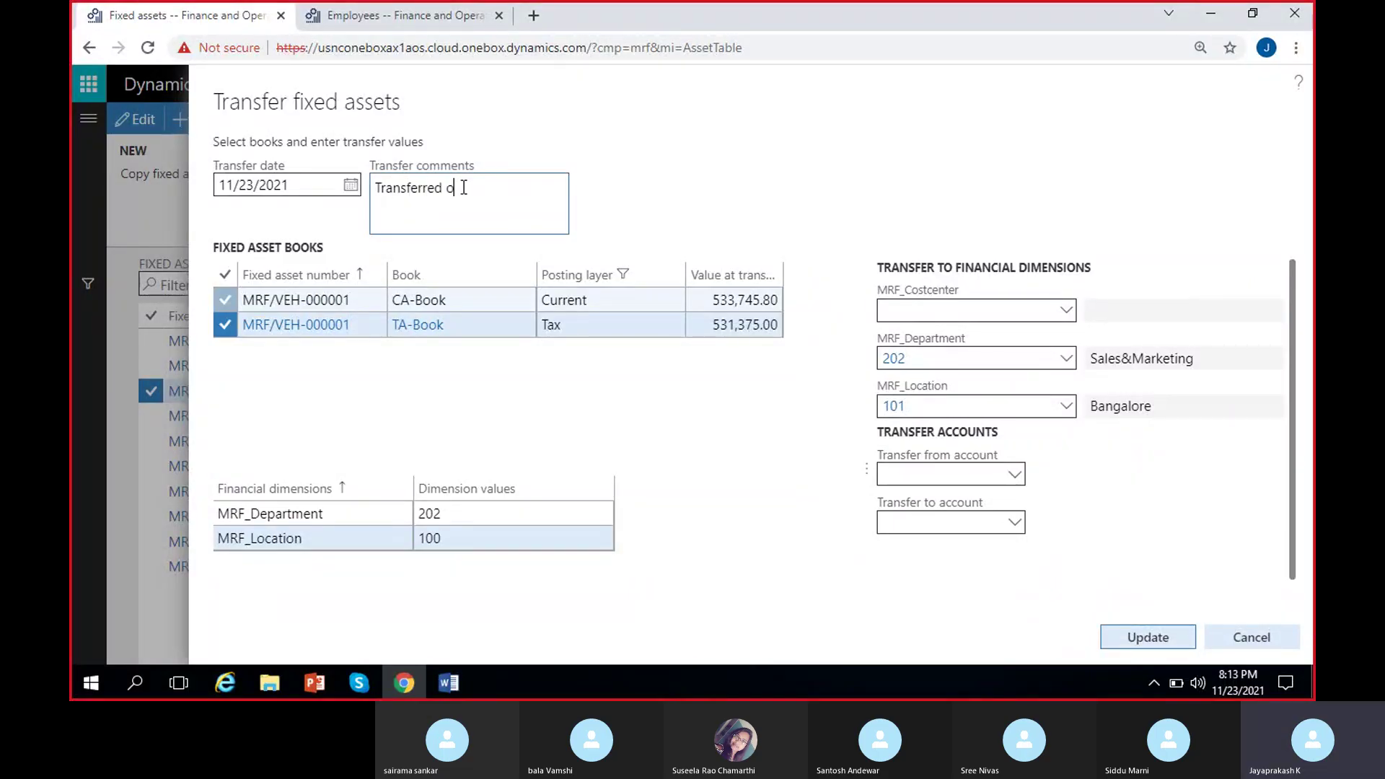
{"action": "type", "text": "n request of Bangalore Unit"}
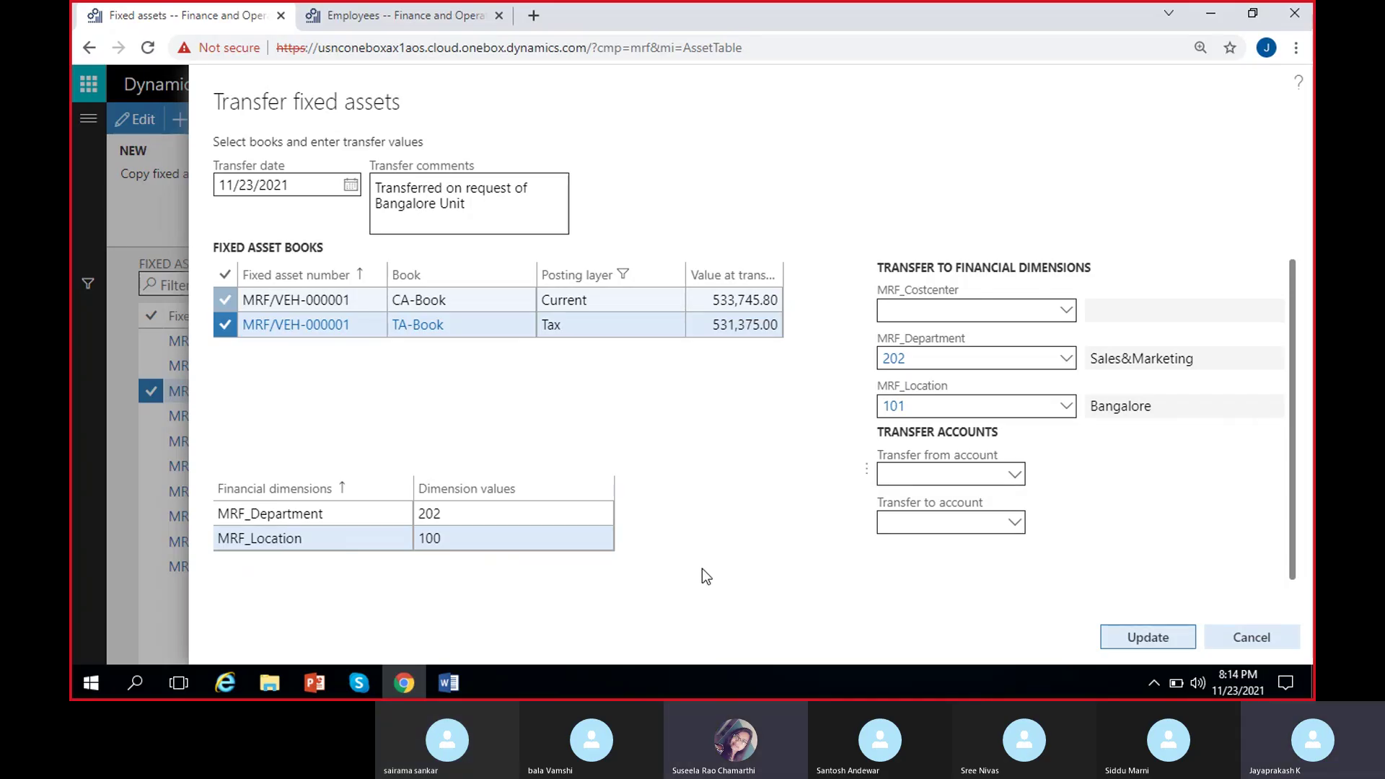
Submit the transfer and review the confirmation showing location 100 changing to 101 for both books.
{"action": "left_click", "coordinate": [1144, 634]}
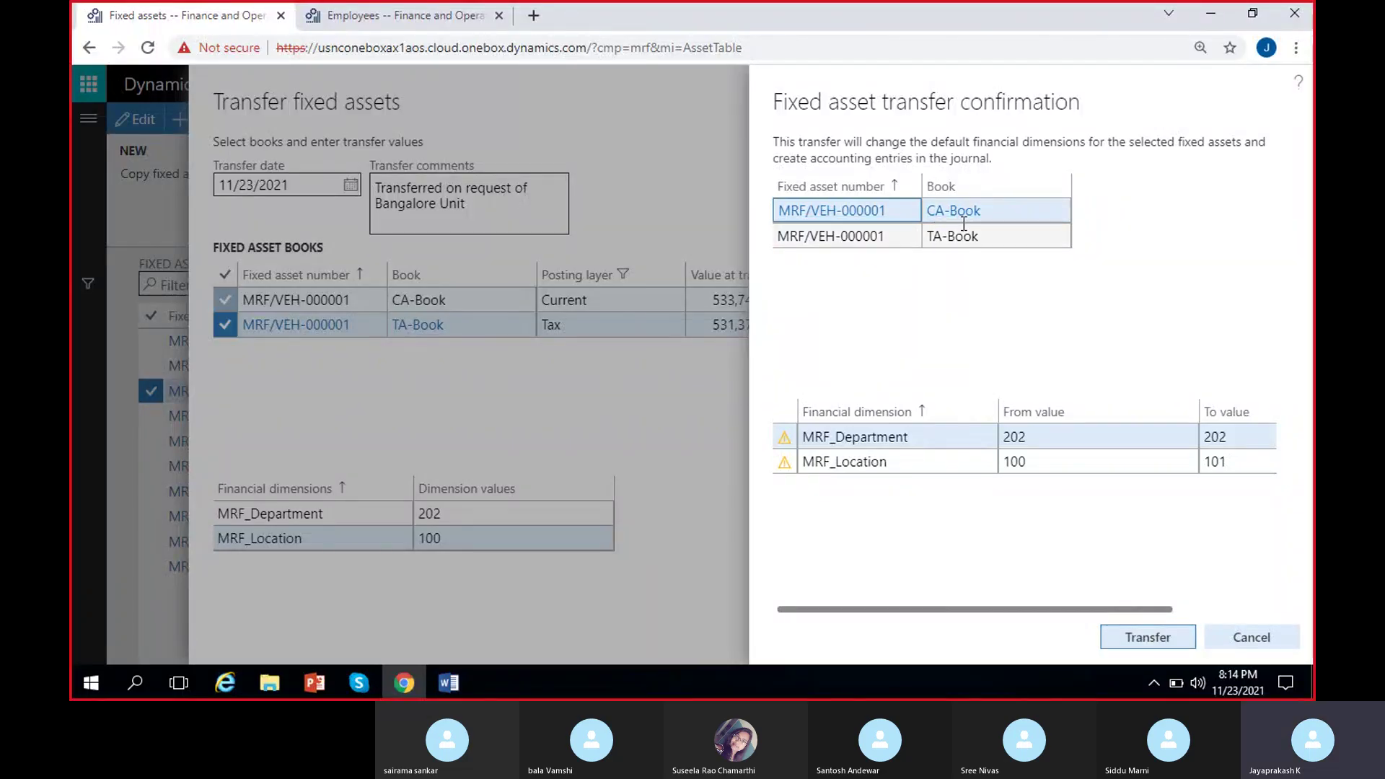
{"action": "left_click", "coordinate": [784, 442]}
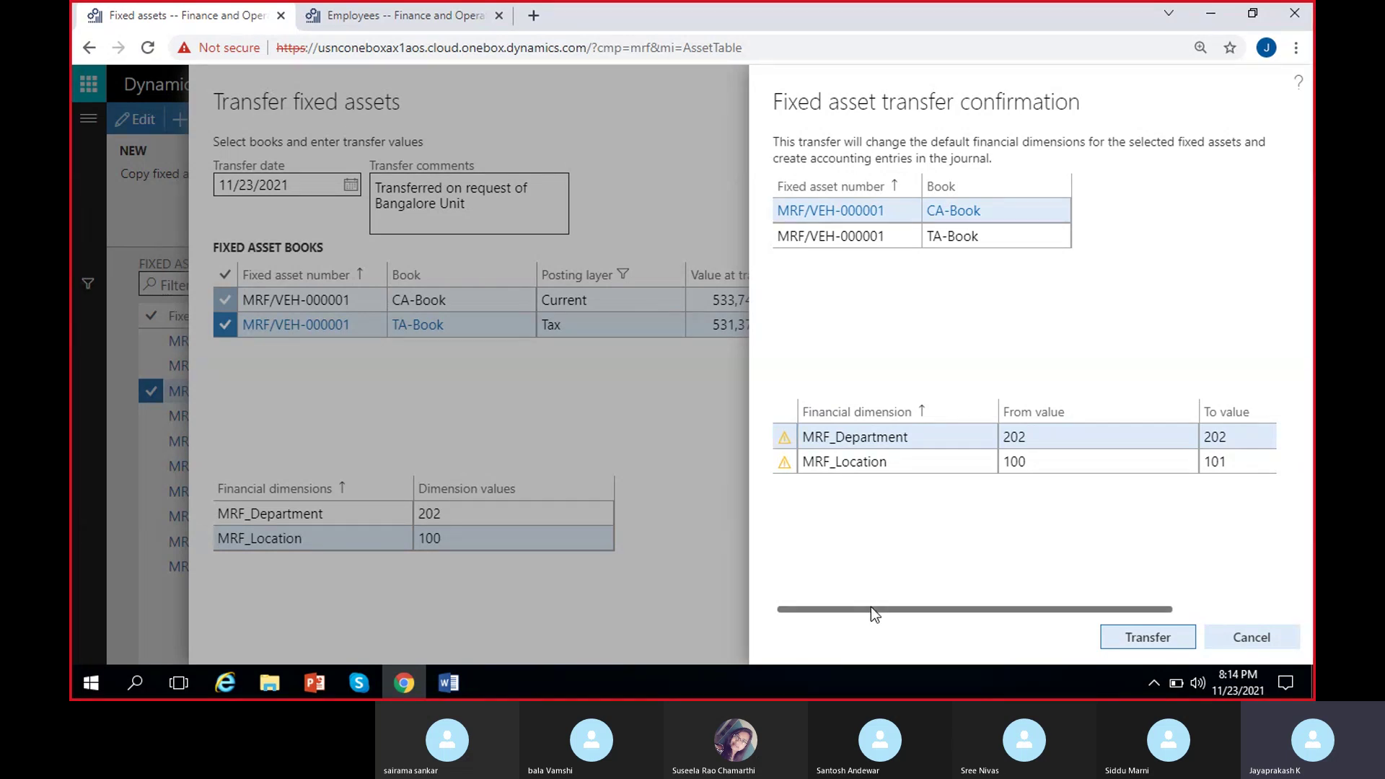
{"action": "left_click_drag", "start_coordinate": [871, 607], "coordinate": [971, 607]}
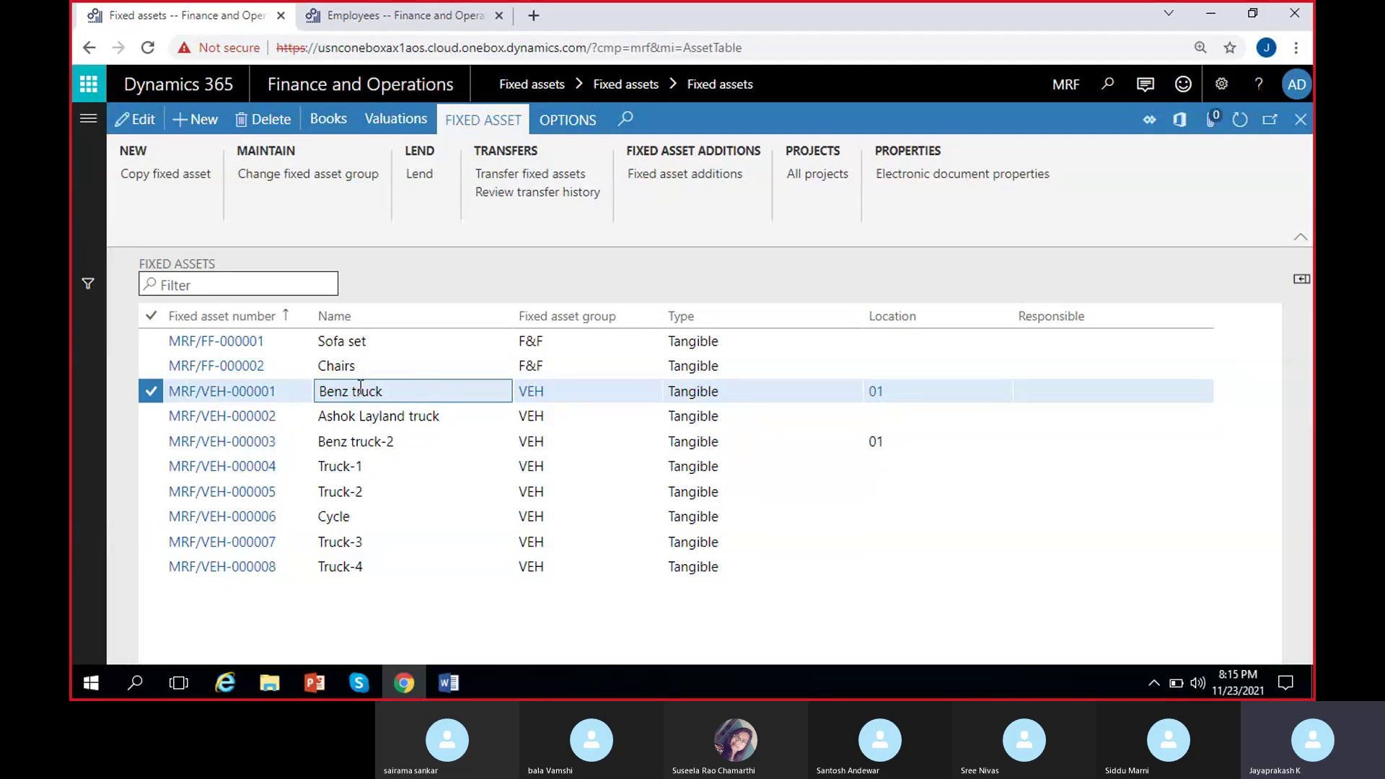
Check the Benz truck's CA-Book and TA-Book dimensions and review CA-Book transactions, including the transfer entry.
{"action": "left_click", "coordinate": [326, 121]}
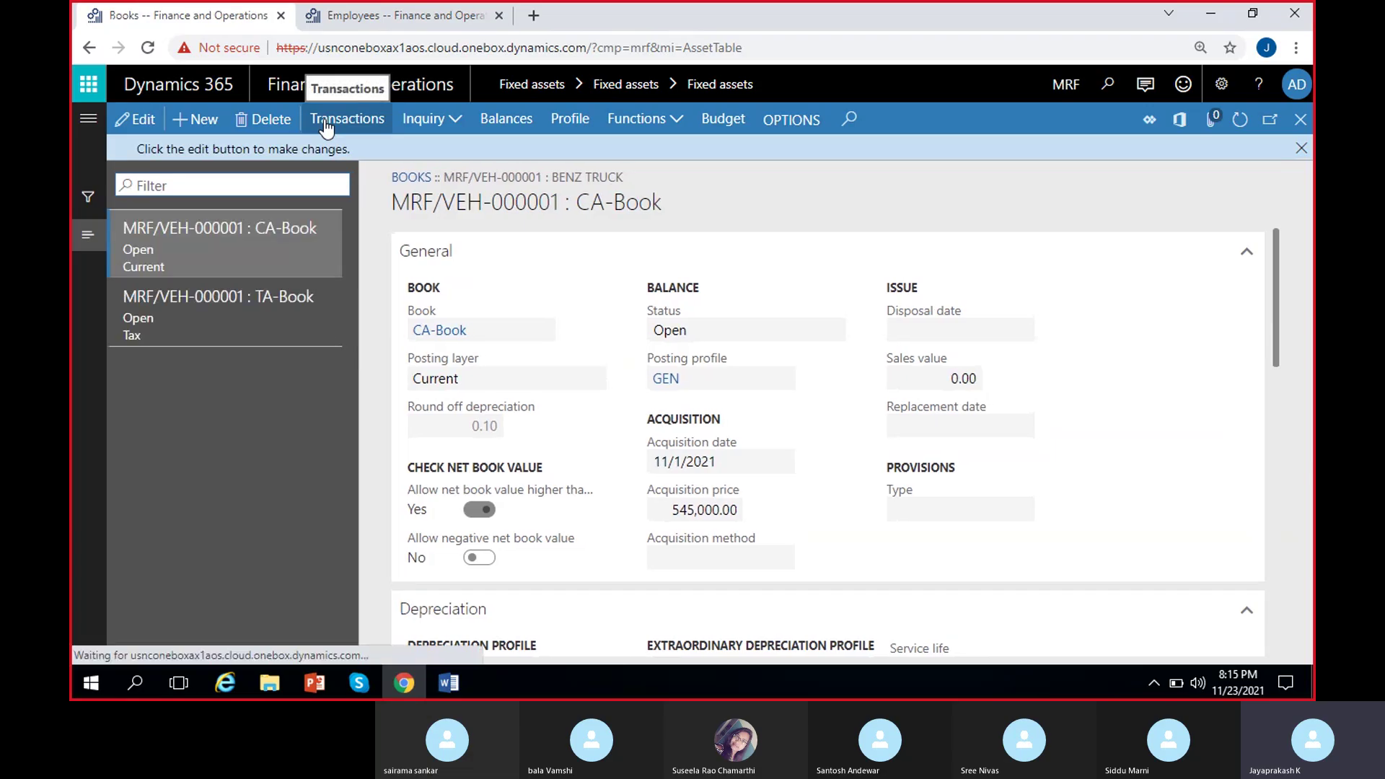
{"action": "scroll", "coordinate": [675, 471], "scroll_direction": "down", "scroll_amount": 10}
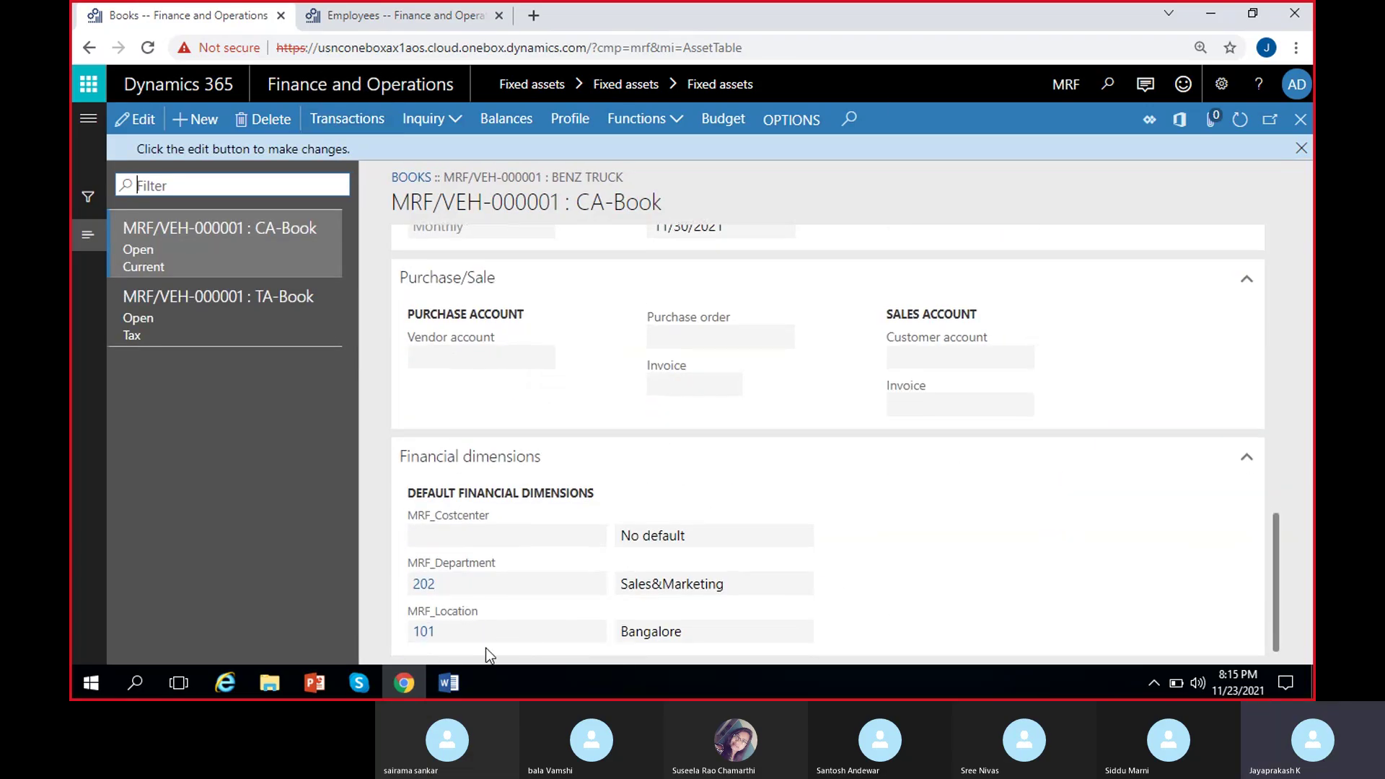
{"action": "left_click", "coordinate": [217, 311]}
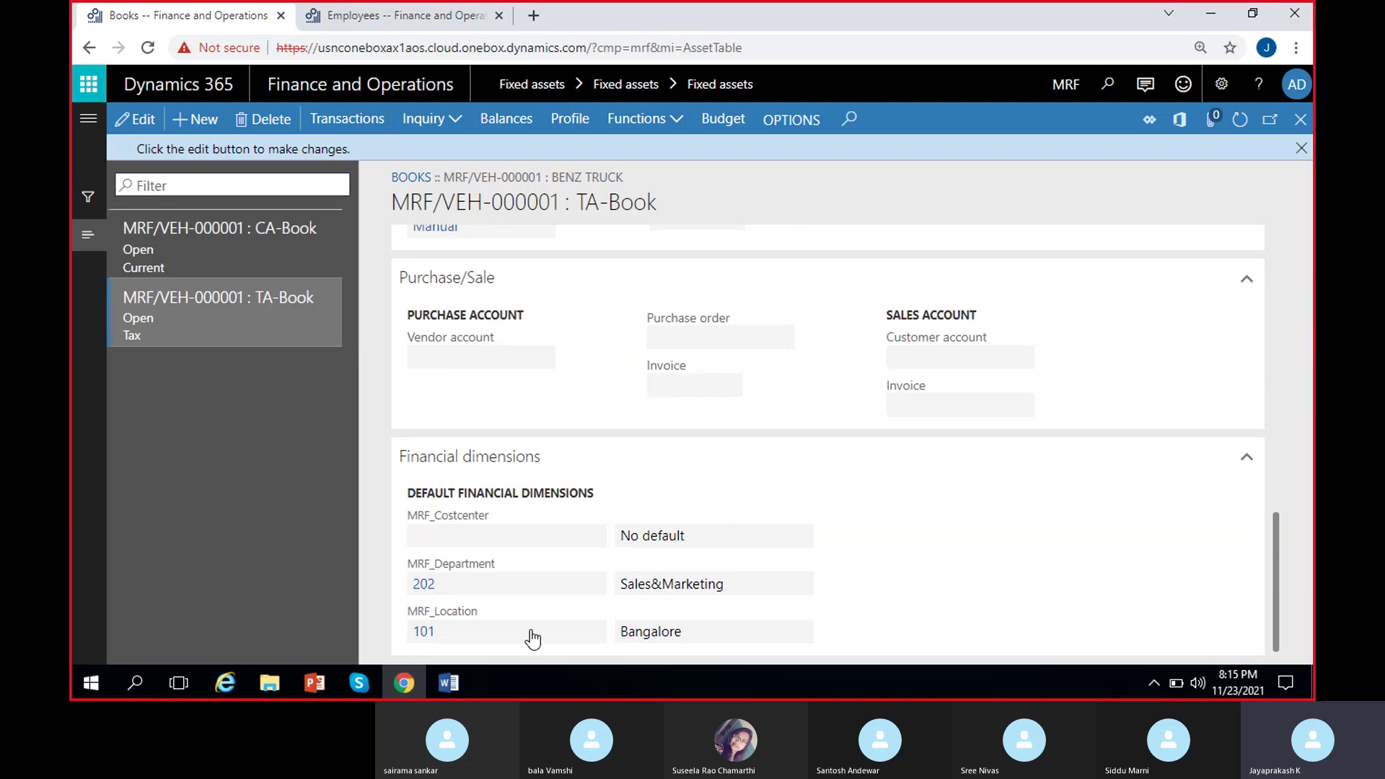
{"action": "left_click", "coordinate": [271, 250]}
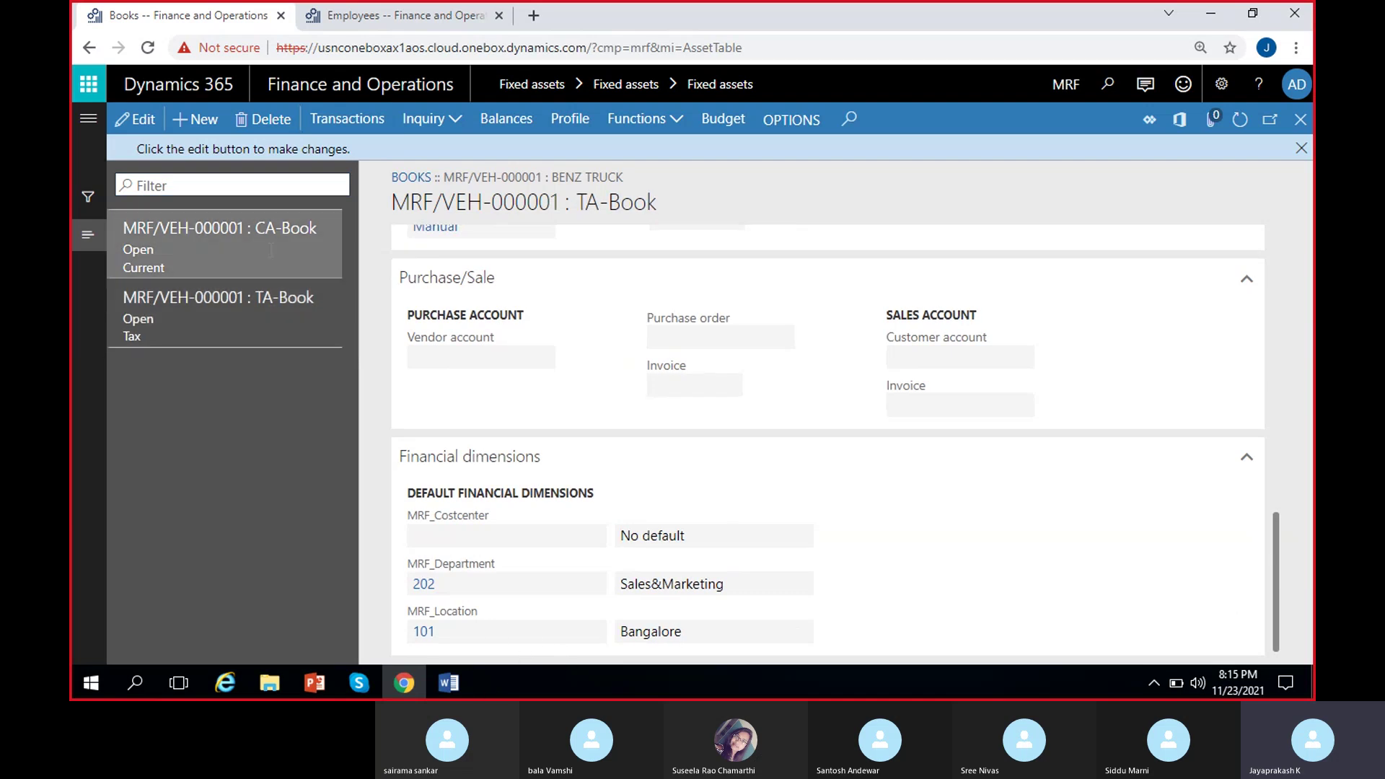
{"action": "left_click", "coordinate": [346, 119]}
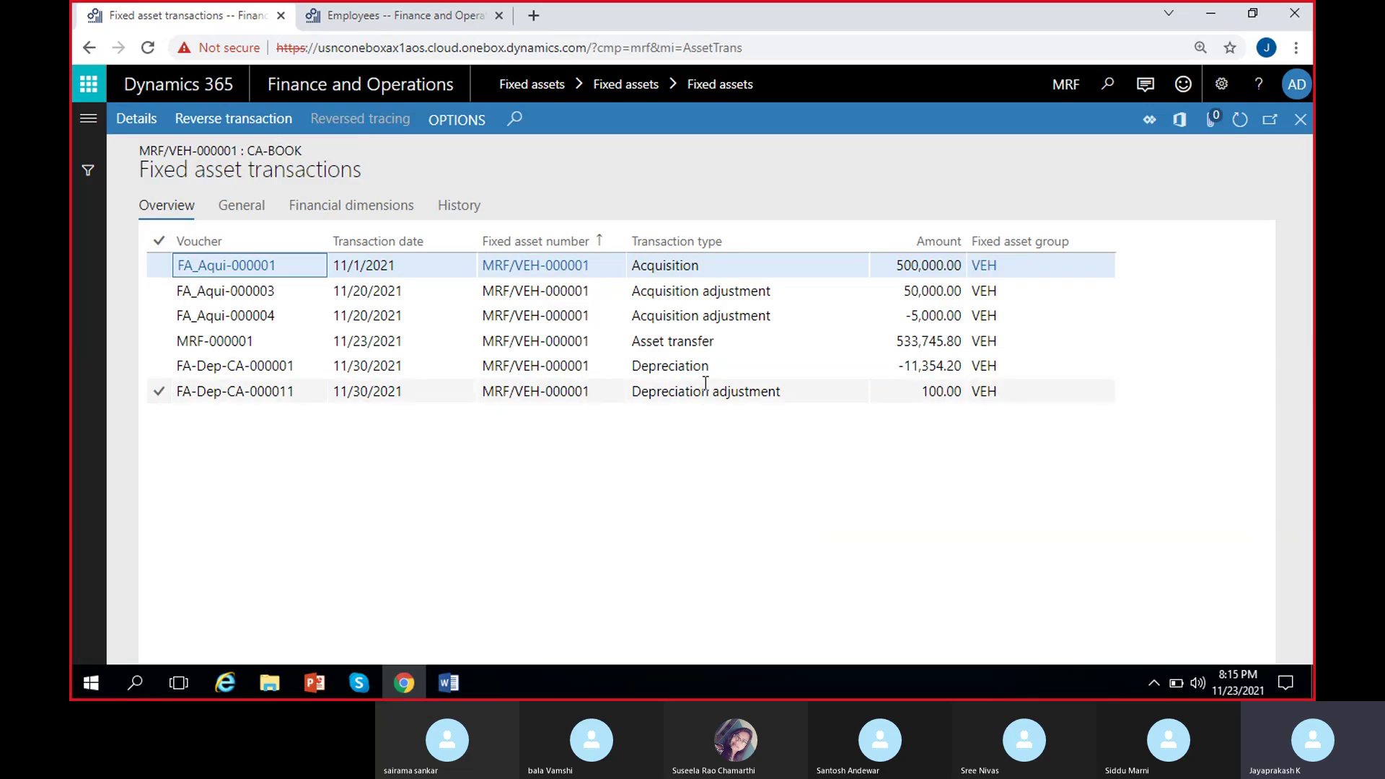
{"action": "left_click", "coordinate": [1300, 120]}
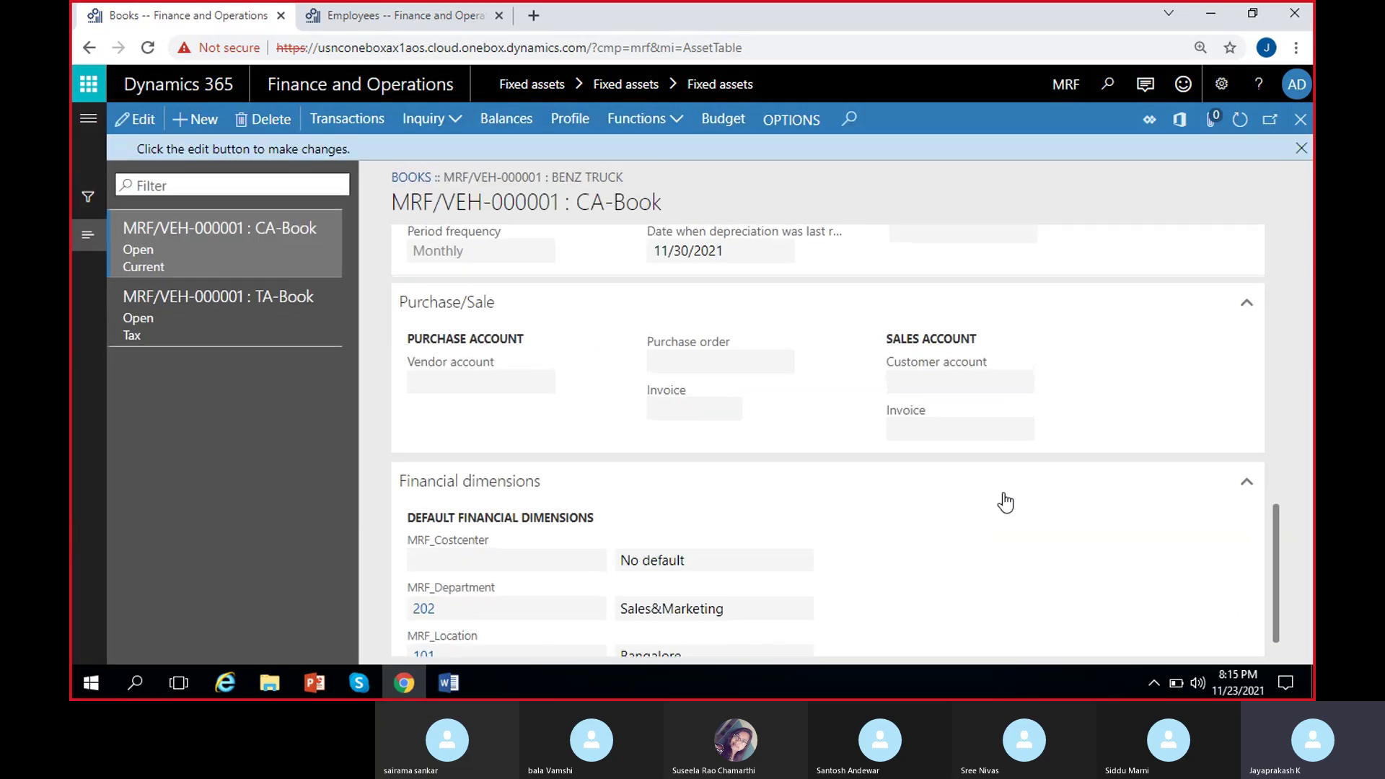
{"action": "left_click", "coordinate": [1300, 149]}
Open the Benz truck's transfer history and check department 202→202 and location 100→101.
{"action": "left_click", "coordinate": [1301, 119]}
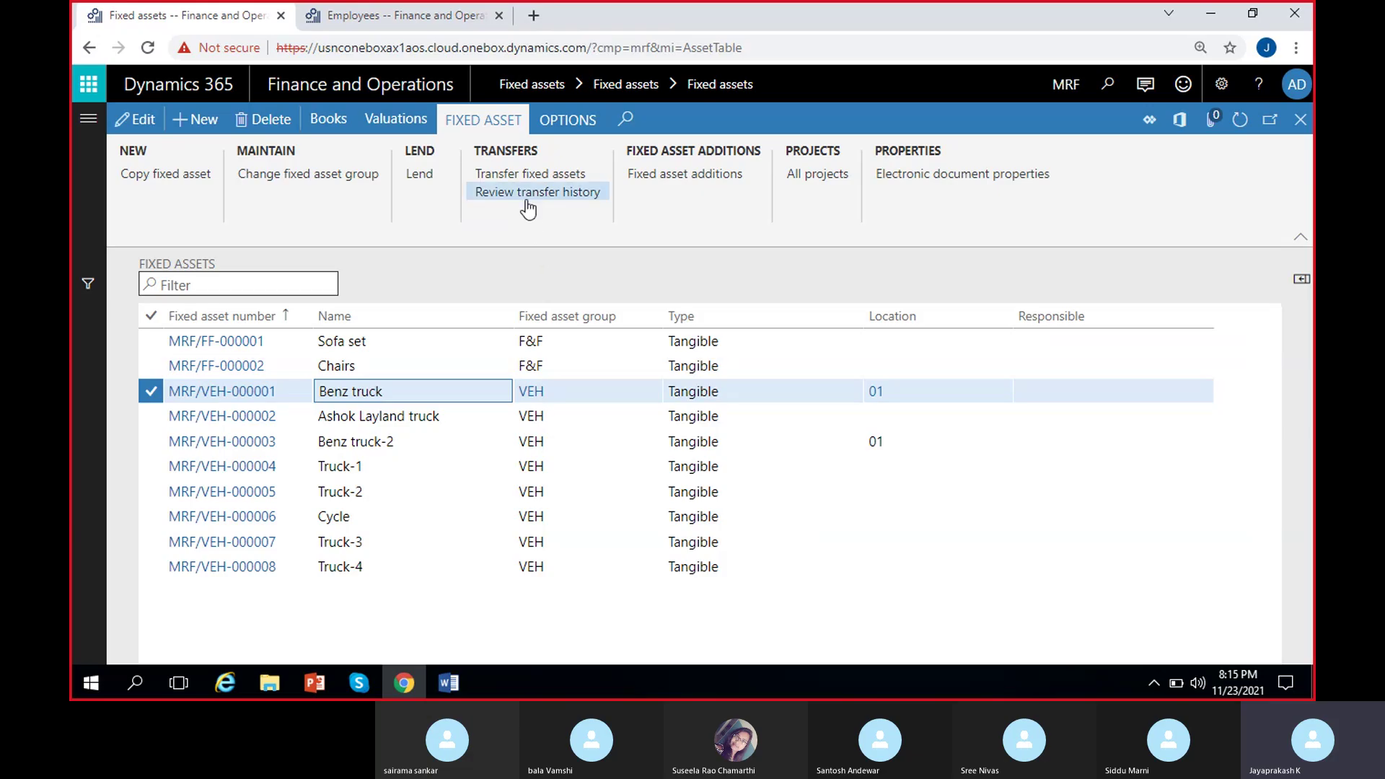
{"action": "left_click", "coordinate": [513, 193]}
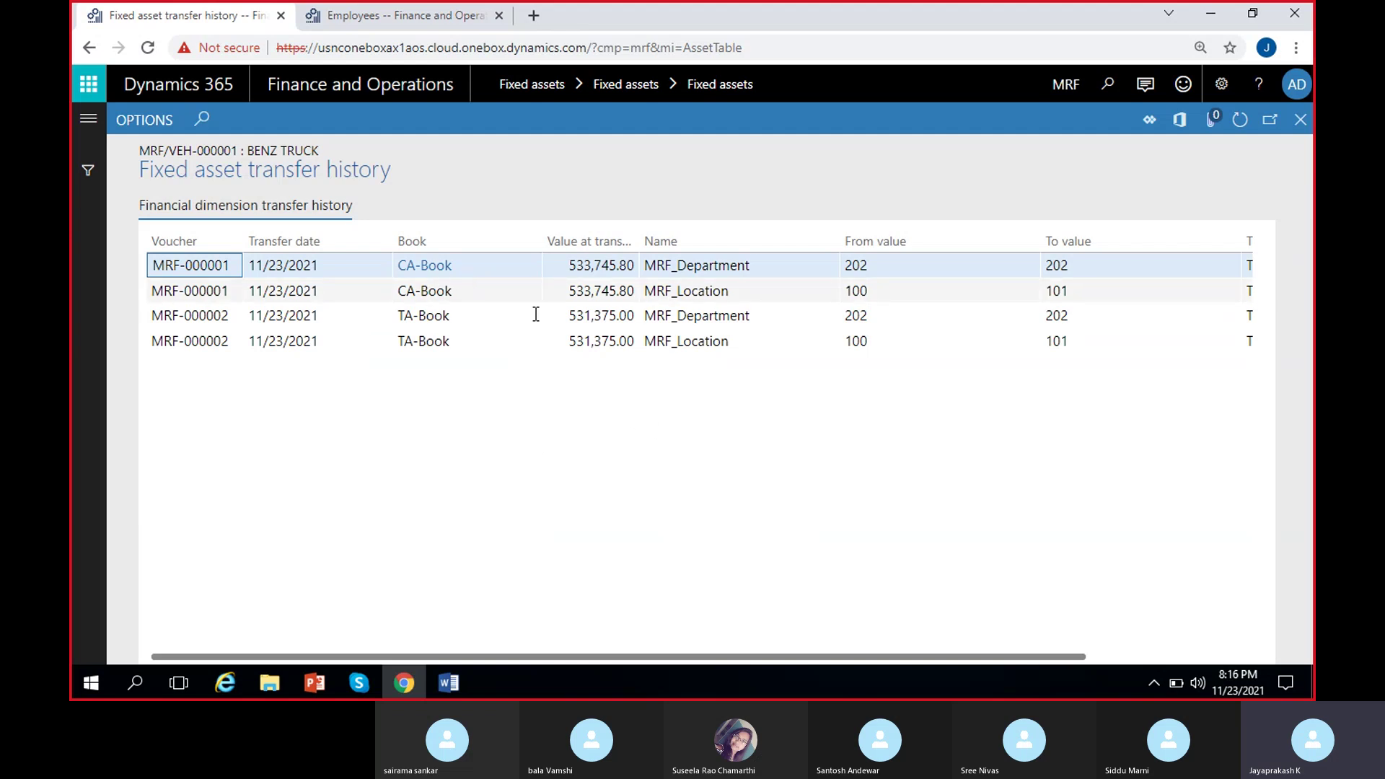
{"action": "scroll", "coordinate": [641, 383], "scroll_direction": "right", "scroll_amount": 3}
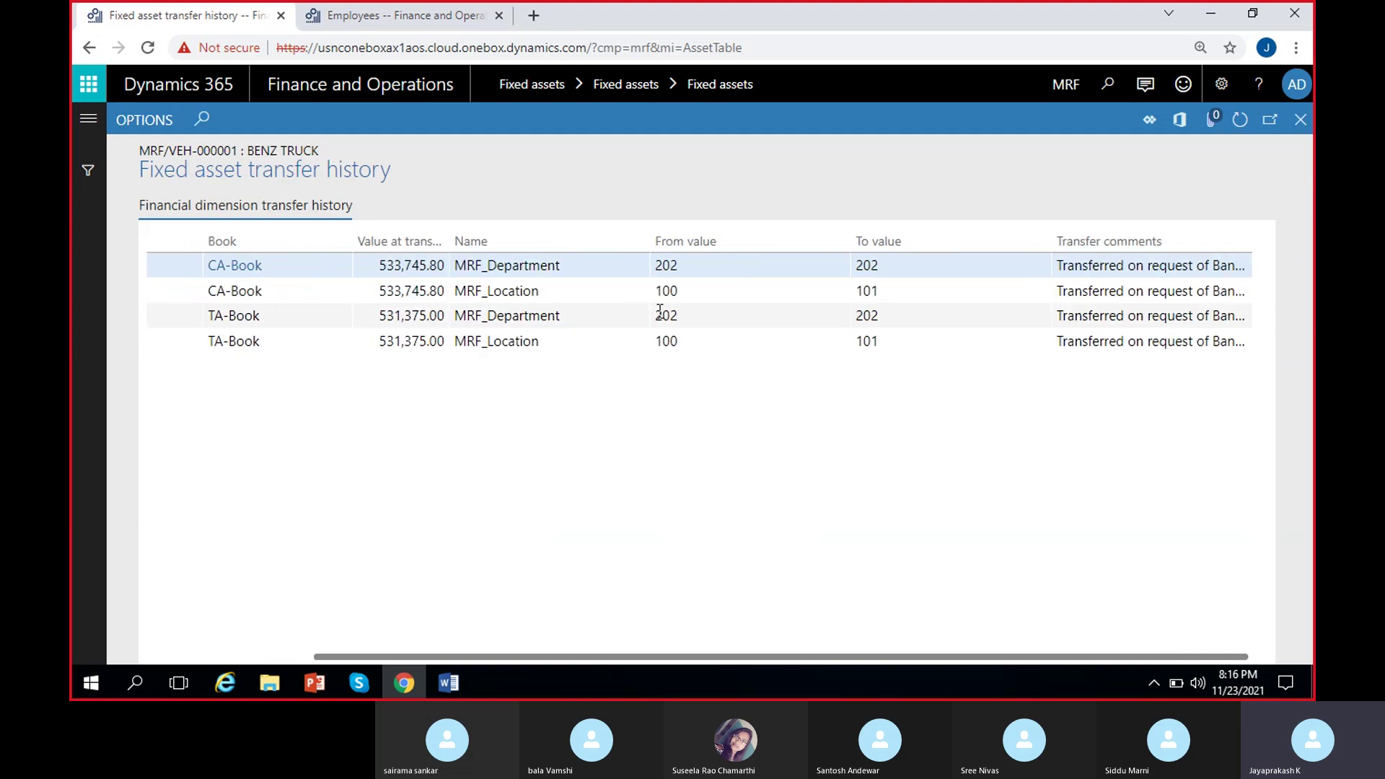
{"action": "scroll", "coordinate": [664, 308], "scroll_direction": "left", "scroll_amount": 3}
{"action": "left_click", "coordinate": [831, 266]}
{"action": "left_click", "coordinate": [996, 266]}
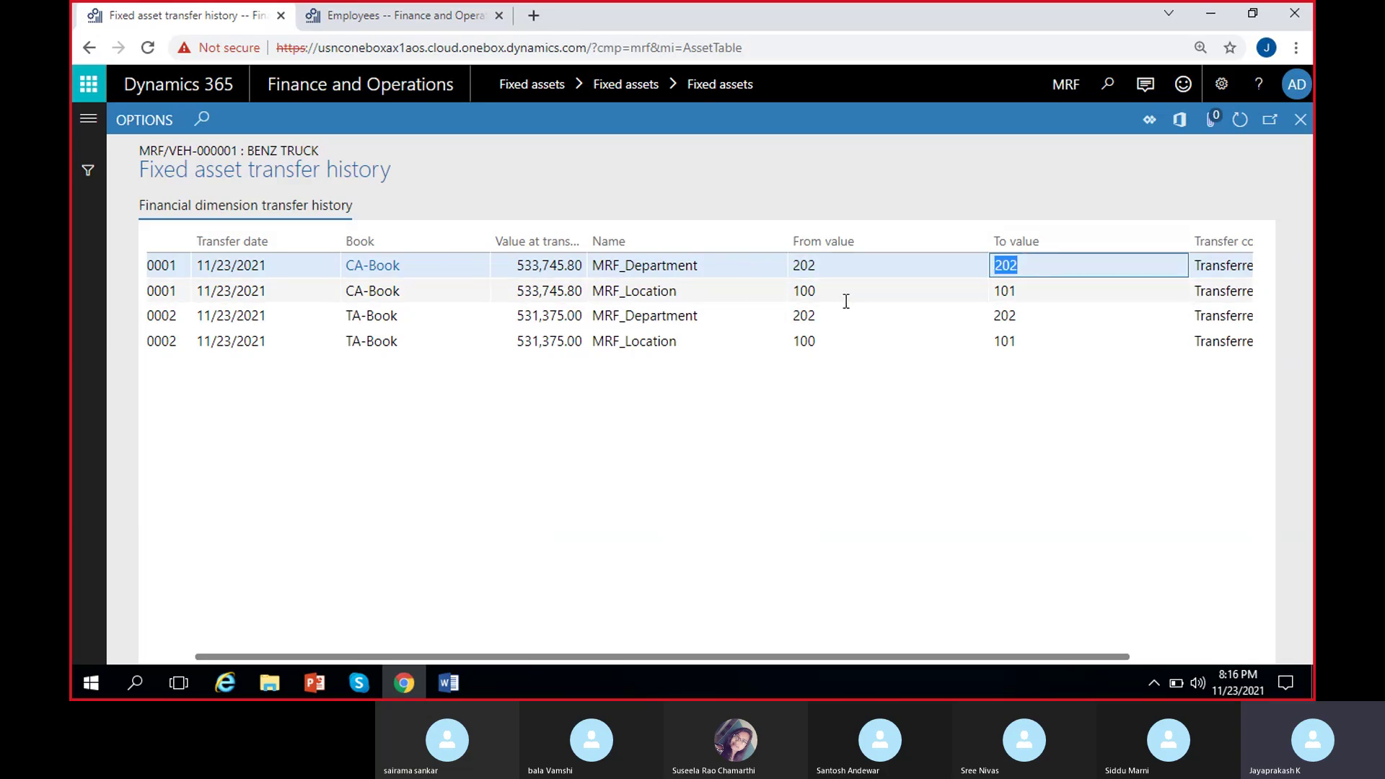
{"action": "left_click", "coordinate": [937, 292]}
{"action": "left_click", "coordinate": [1052, 290]}
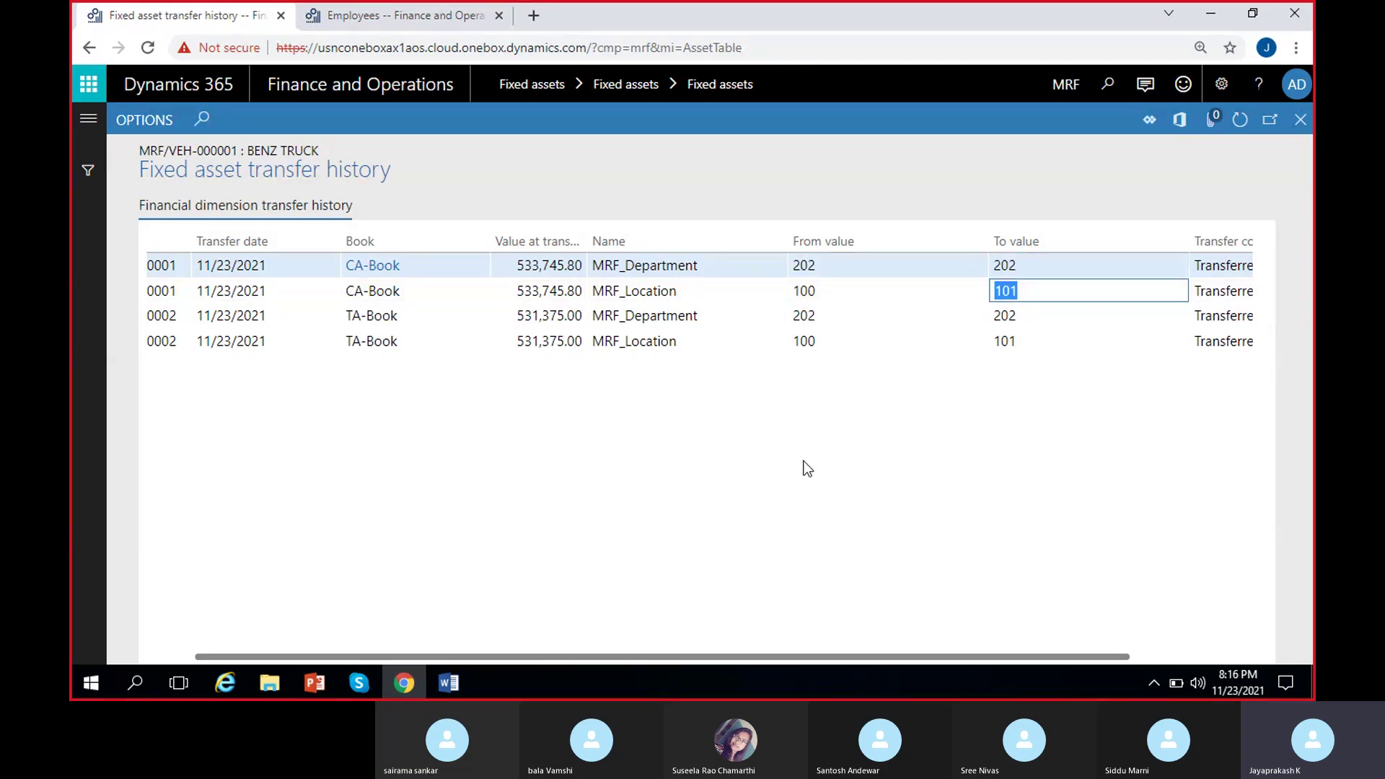
Confirm the TA-Book location also moved from 100 to 101, then close the history.
{"action": "left_click", "coordinate": [423, 352]}
{"action": "left_click", "coordinate": [823, 343]}
{"action": "left_click", "coordinate": [1024, 342]}
{"action": "scroll", "coordinate": [901, 372], "scroll_direction": "right", "scroll_amount": 2}
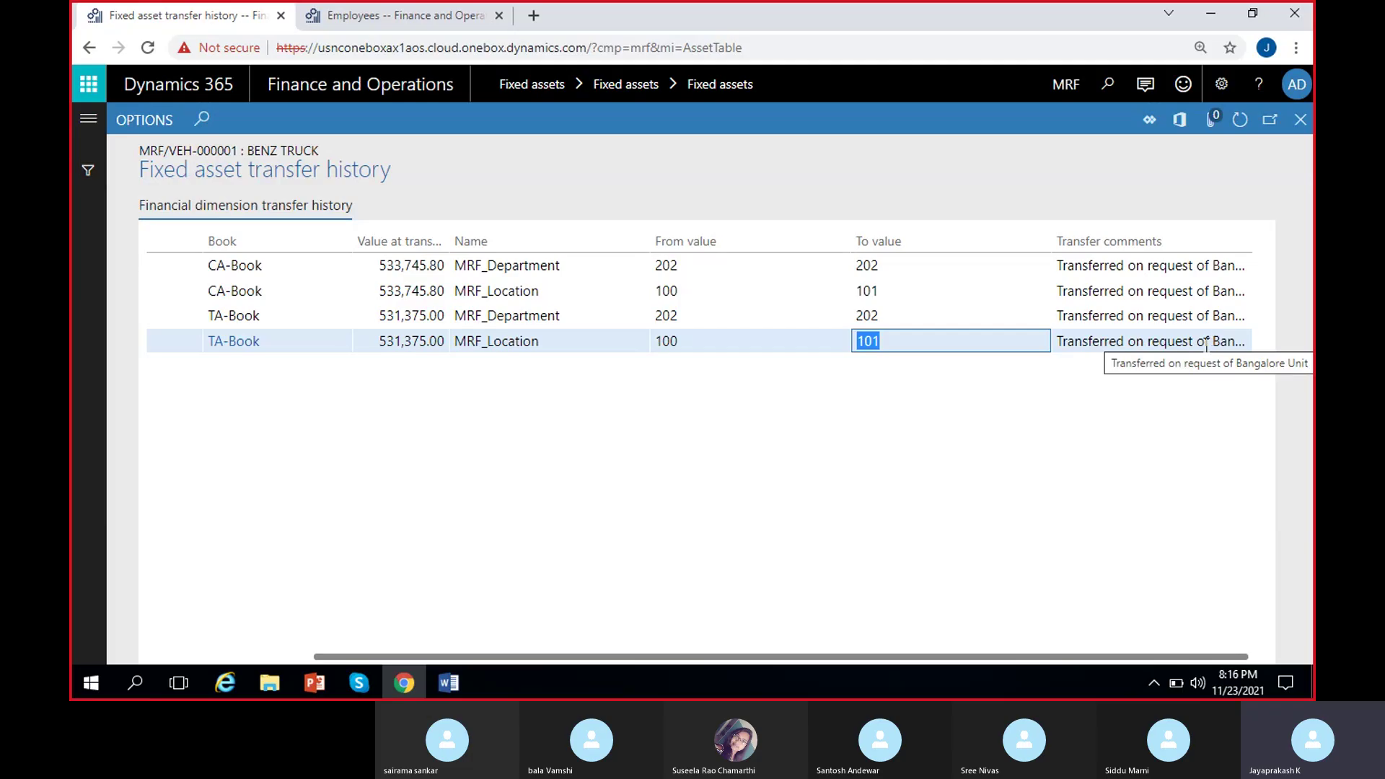
{"action": "scroll", "coordinate": [533, 500], "scroll_direction": "left", "scroll_amount": 2}
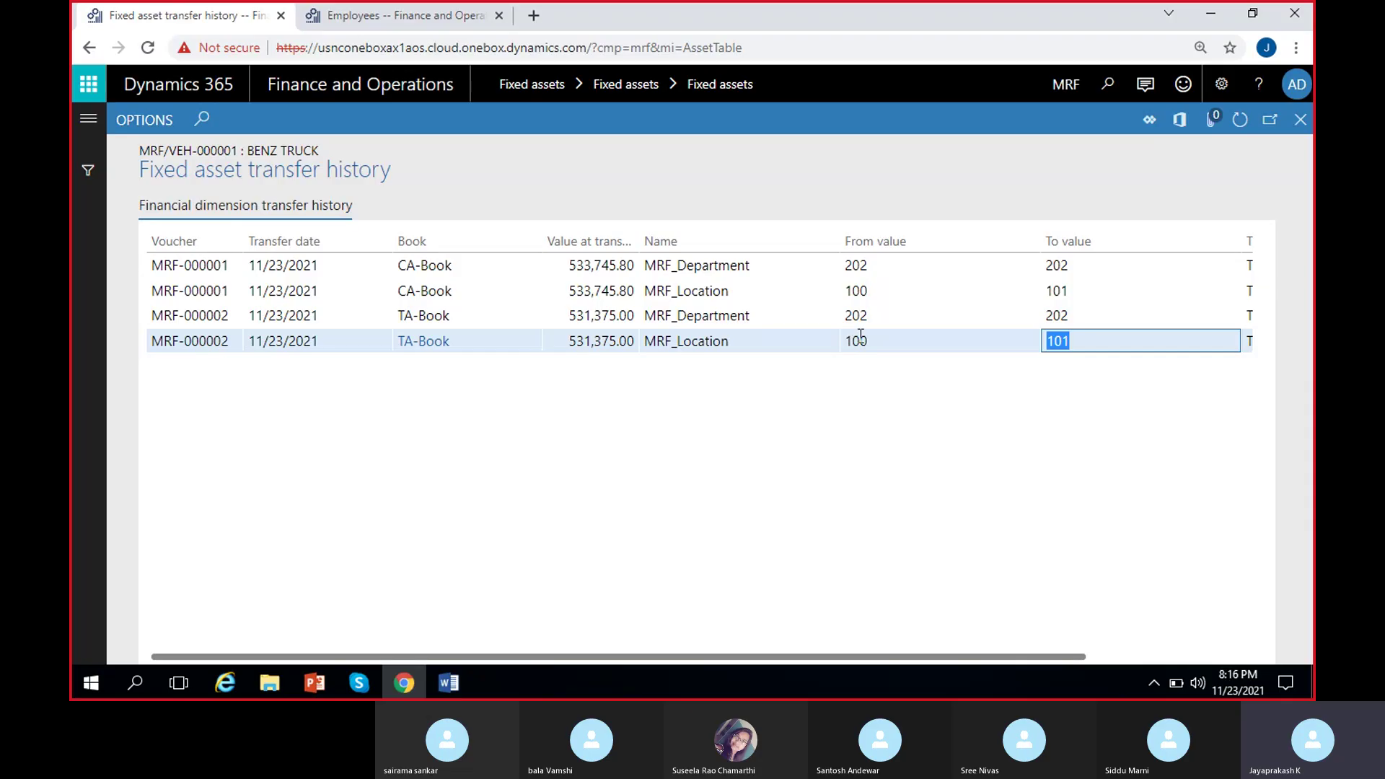
{"action": "left_click", "coordinate": [1301, 119]}
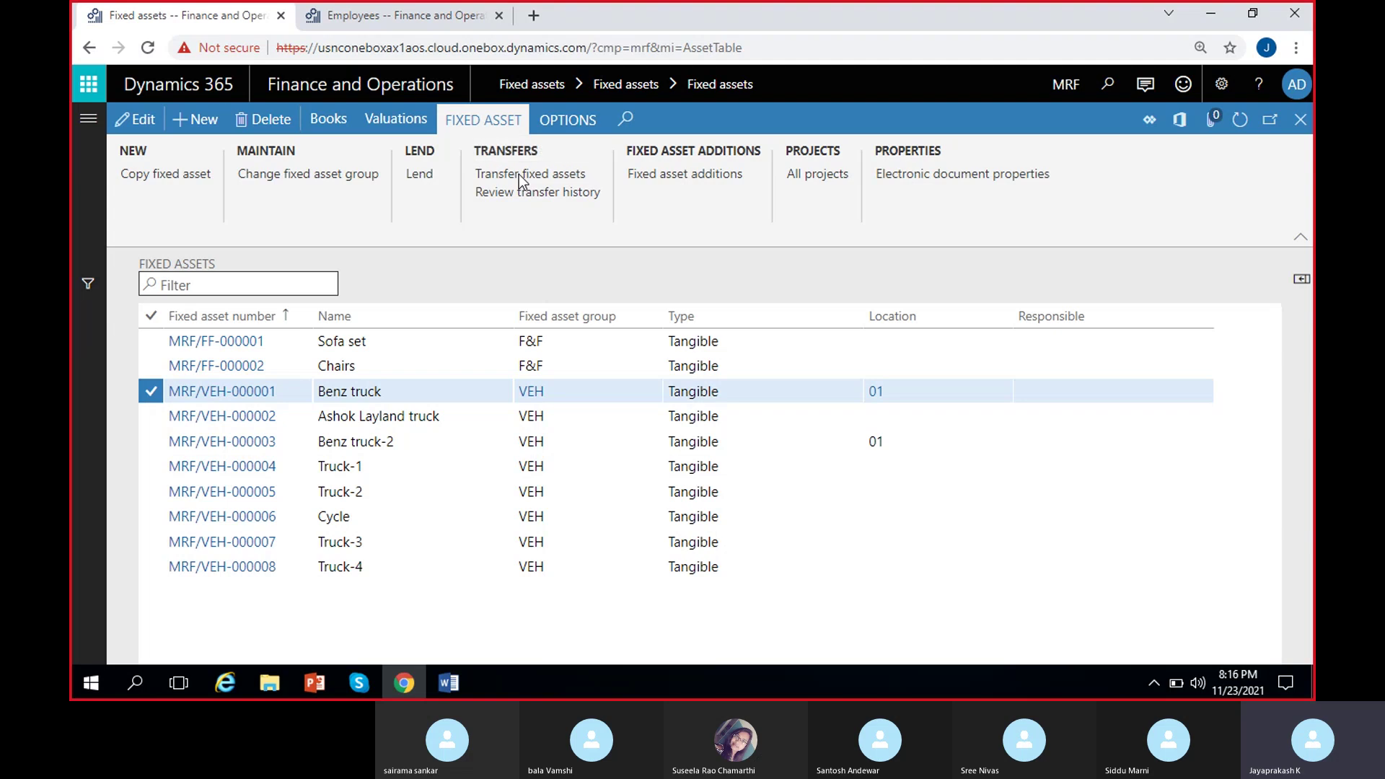
Start a new Benz truck transfer dated 11/30/2021 covering both CA-Book and TA-Book.
{"action": "left_click", "coordinate": [519, 175]}
{"action": "left_click", "coordinate": [350, 185]}
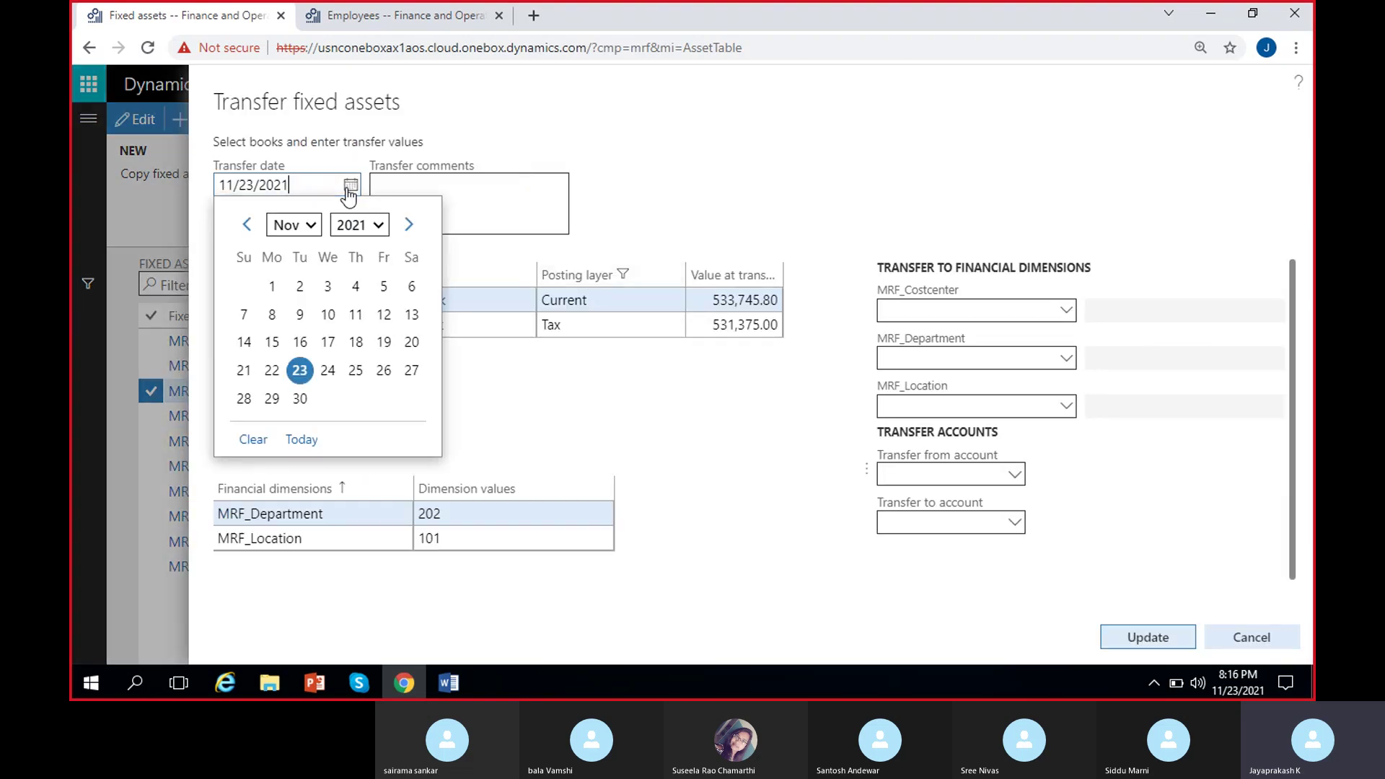
{"action": "left_click", "coordinate": [306, 402]}
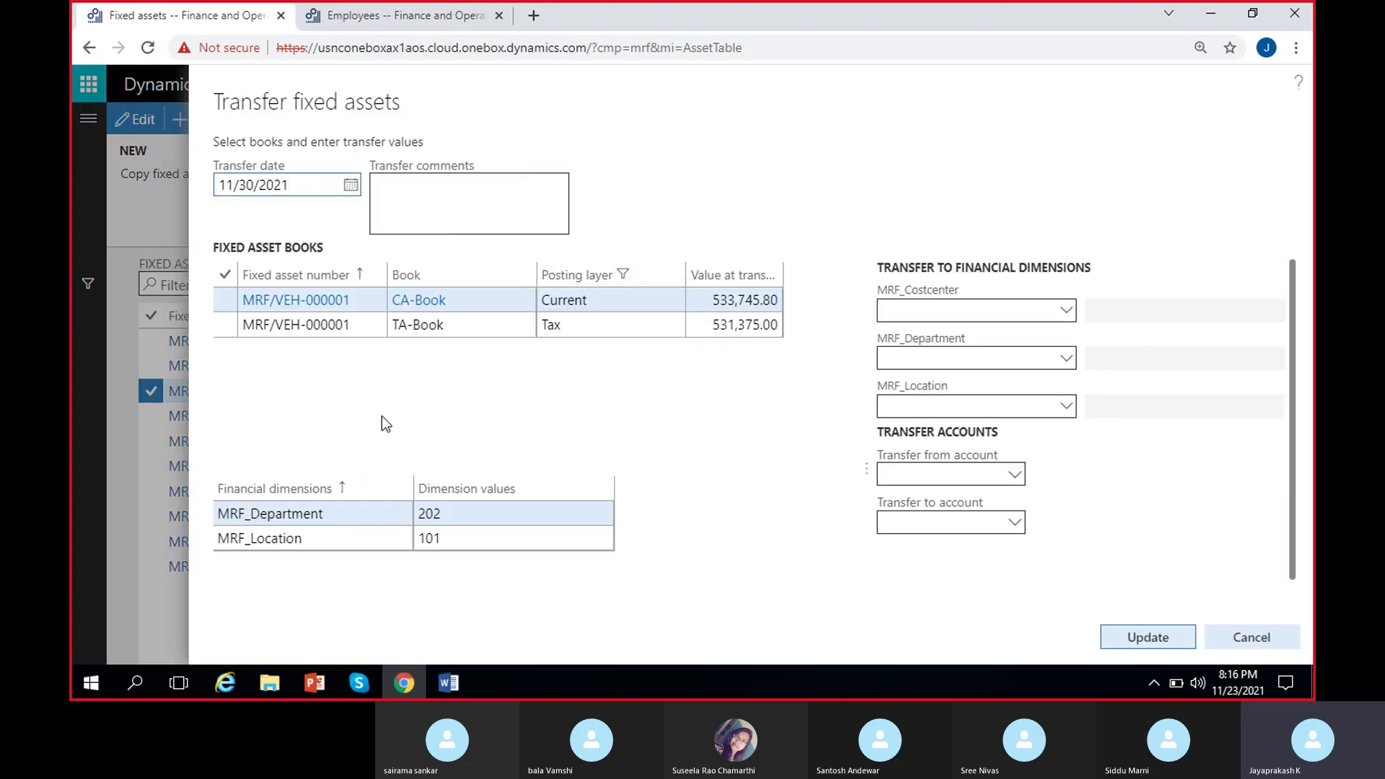
{"action": "left_click", "coordinate": [221, 278]}
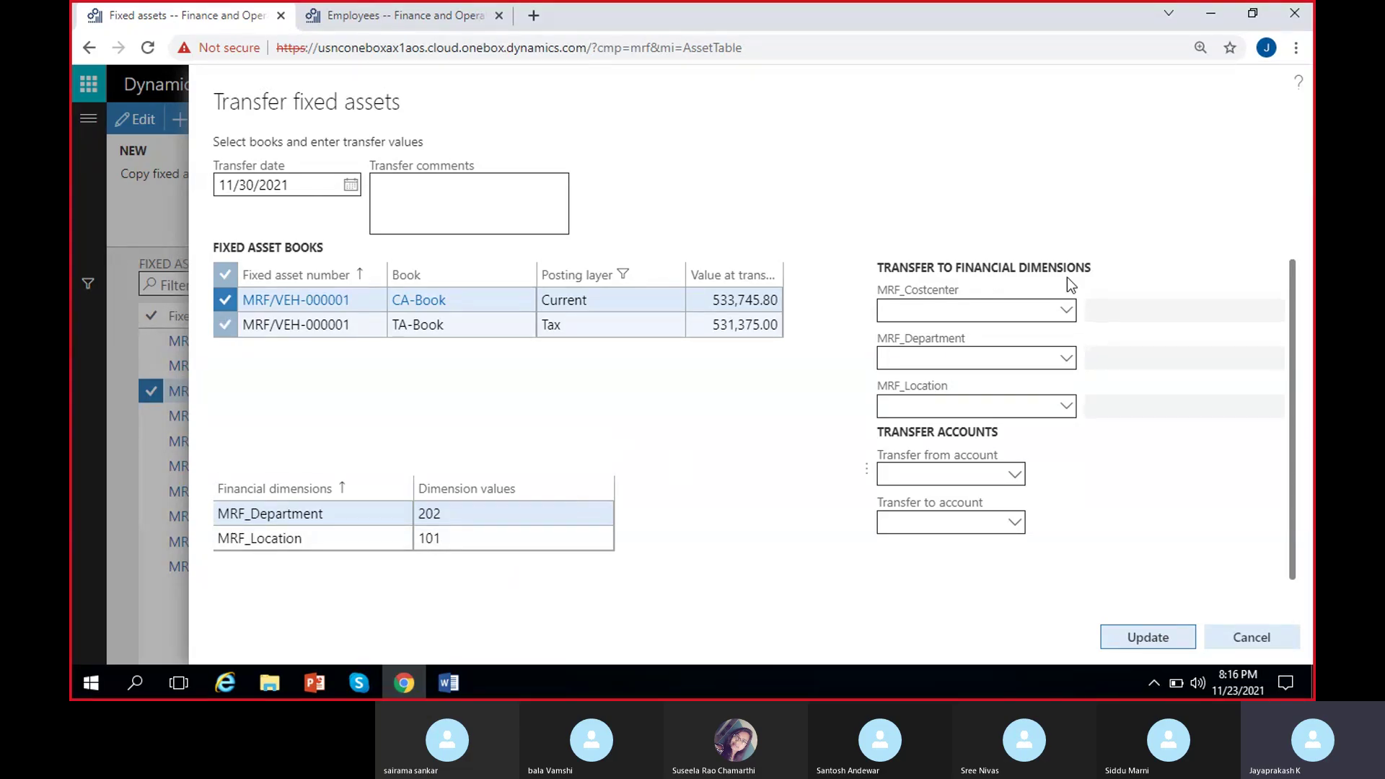
Leave cost center unchanged, keep department 202 Sales&Marketing and set location 102 Chennai.
{"action": "left_click", "coordinate": [1066, 311]}
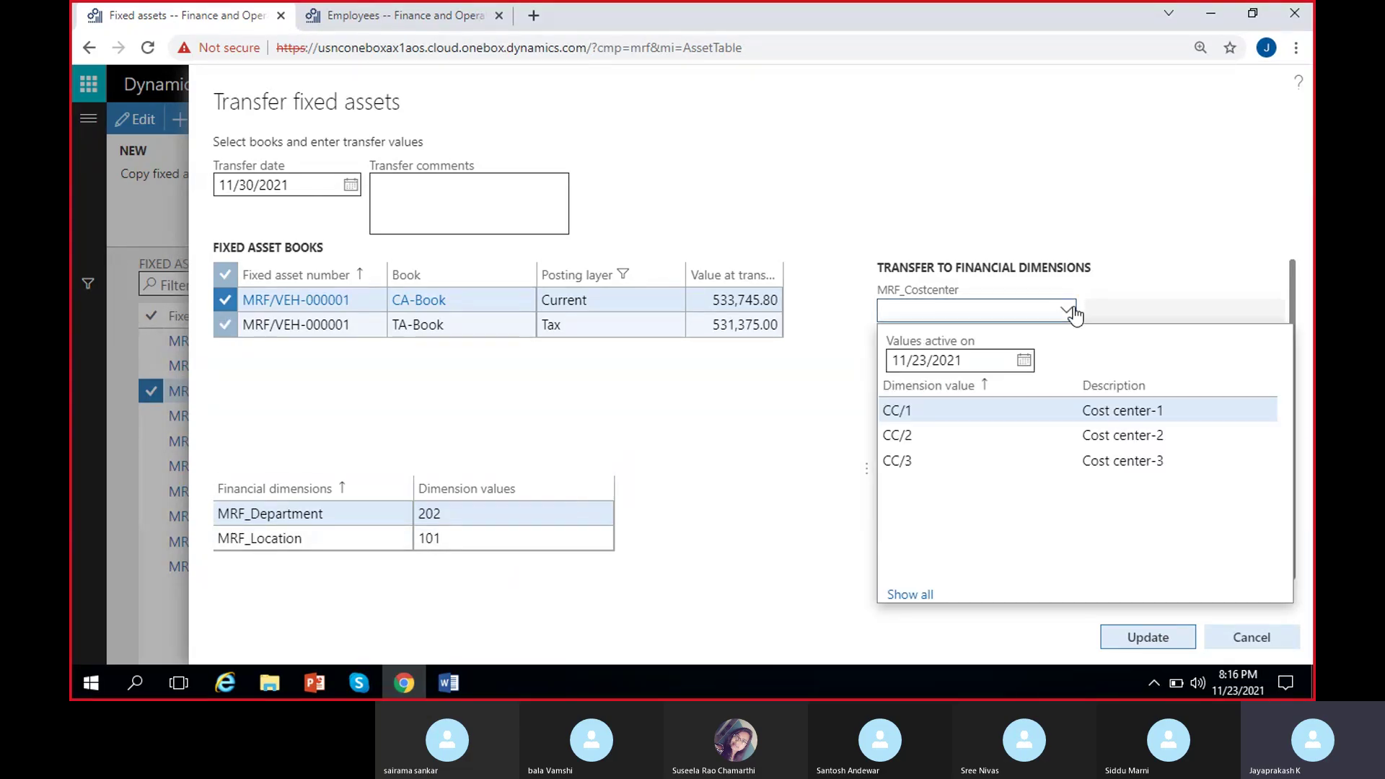
{"action": "left_click", "coordinate": [1132, 263]}
{"action": "left_click", "coordinate": [1066, 358]}
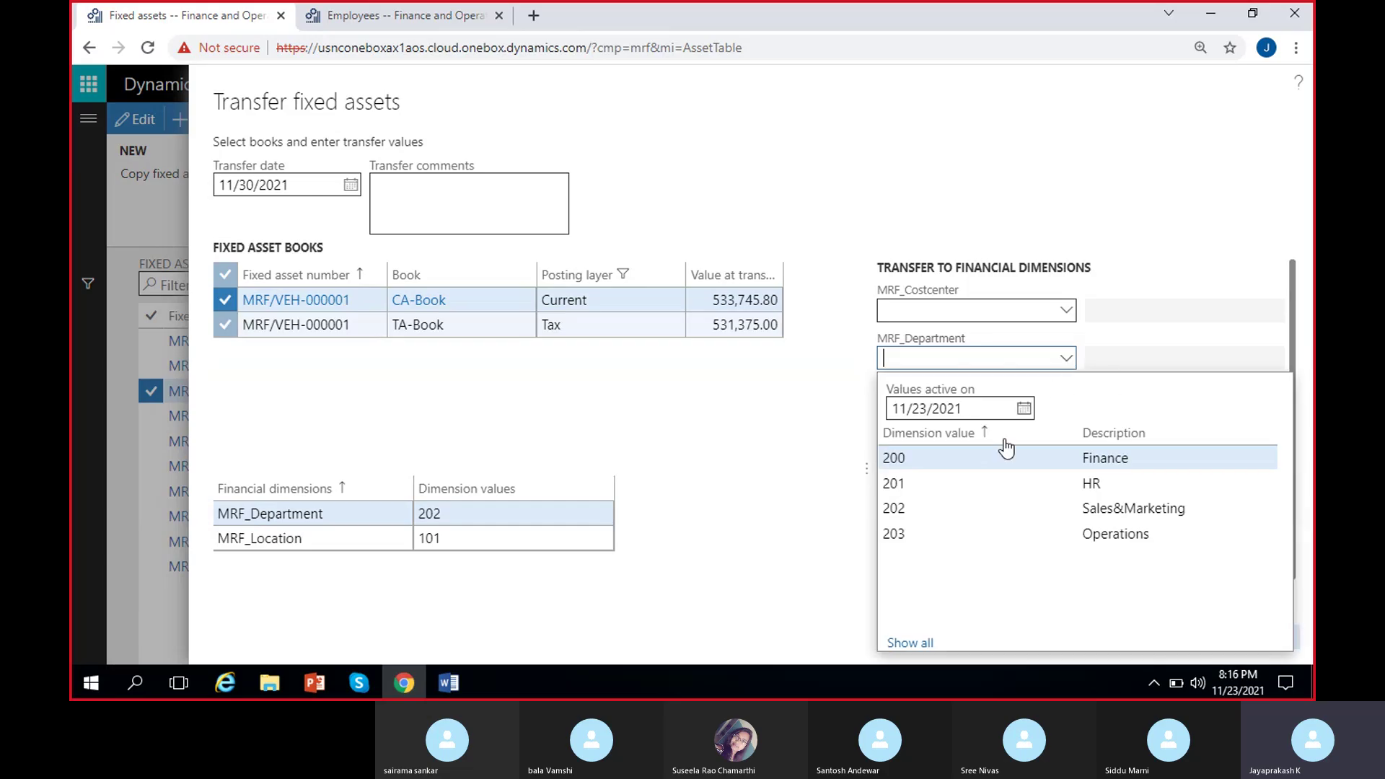
{"action": "left_click", "coordinate": [913, 507]}
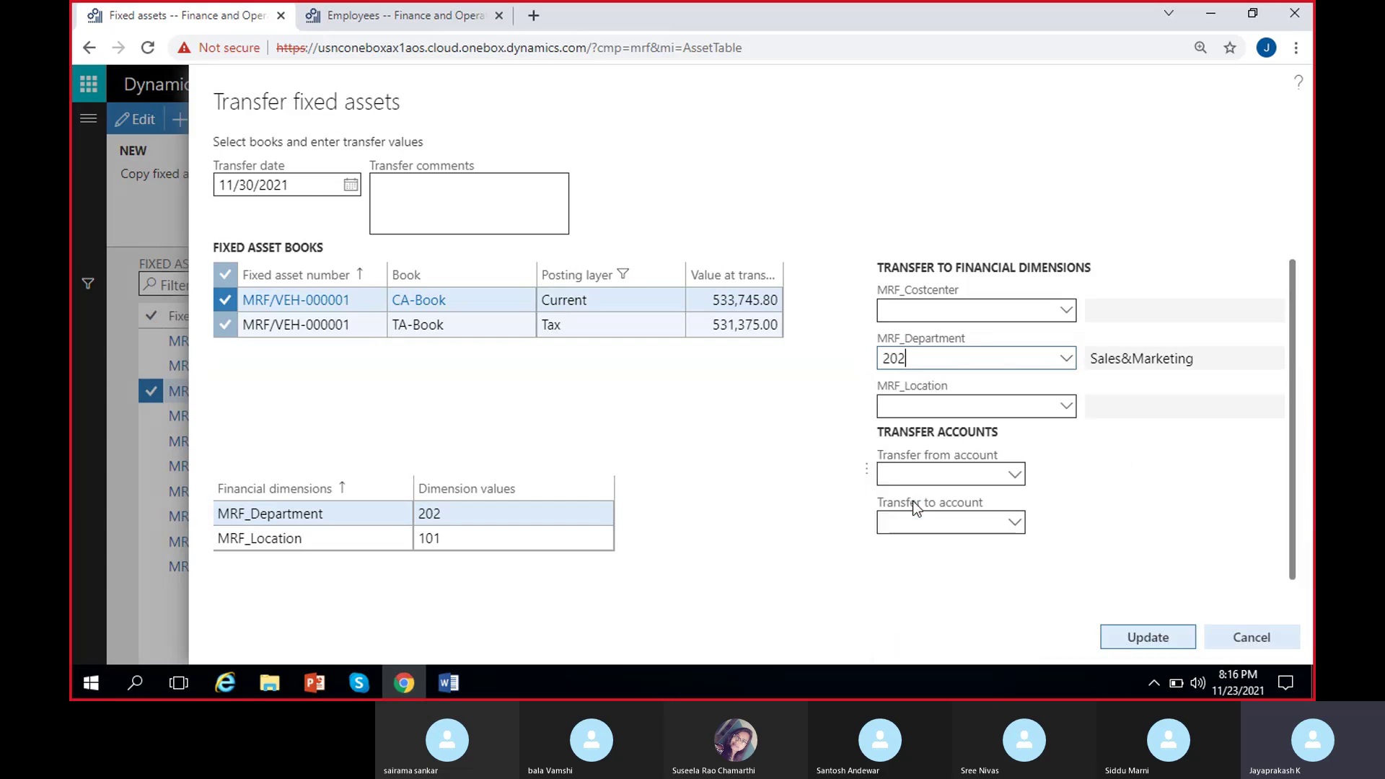
{"action": "left_click", "coordinate": [1065, 408]}
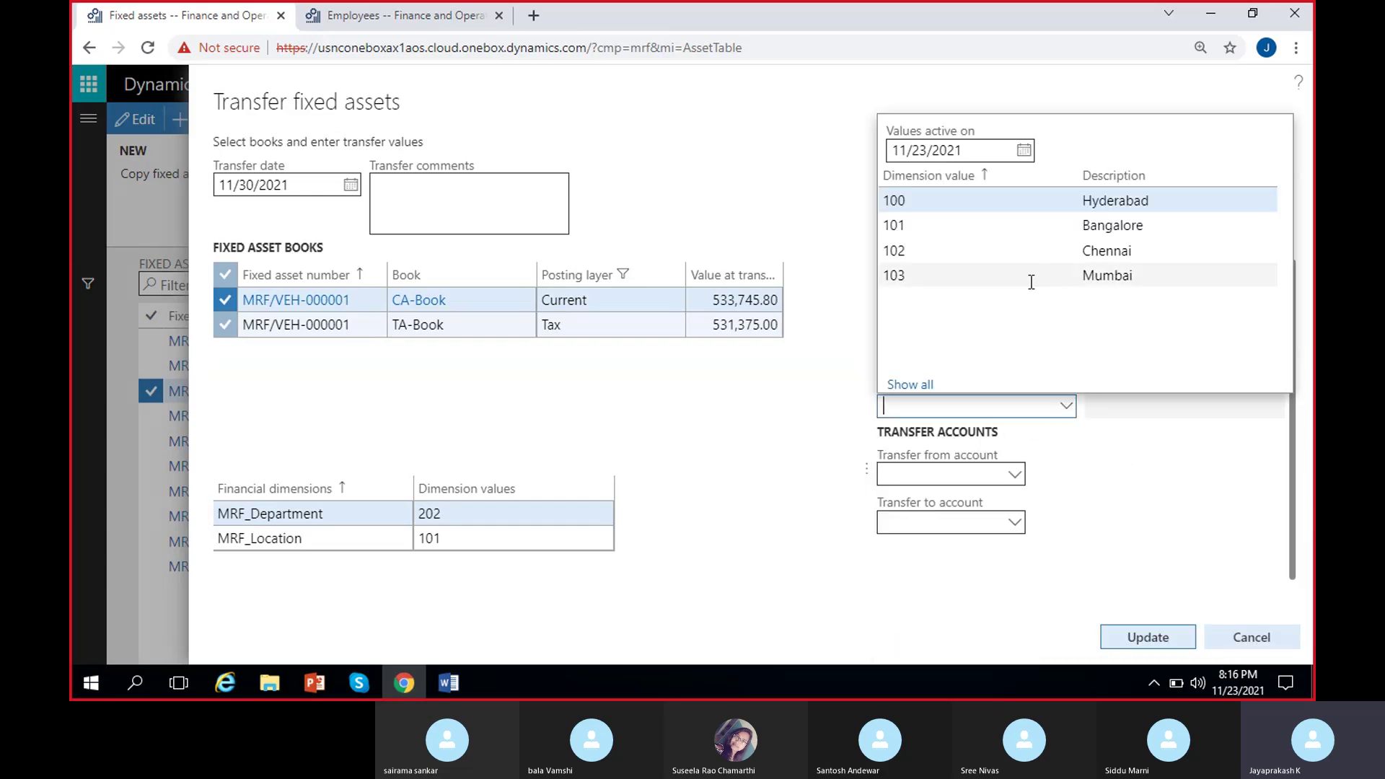
{"action": "left_click", "coordinate": [1059, 259]}
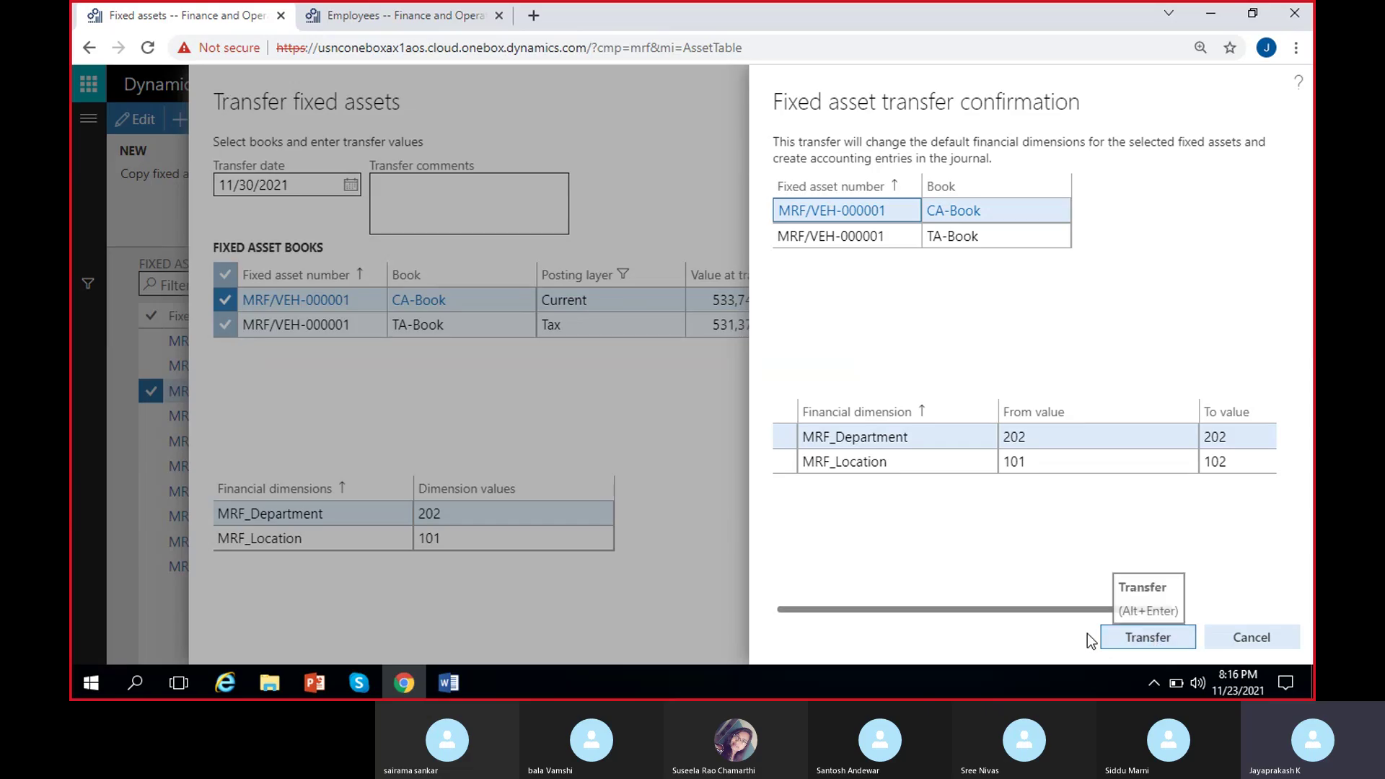
Verify the location's From value 101 and post the Benz truck transfer to 102.
{"action": "left_click", "coordinate": [1064, 464]}
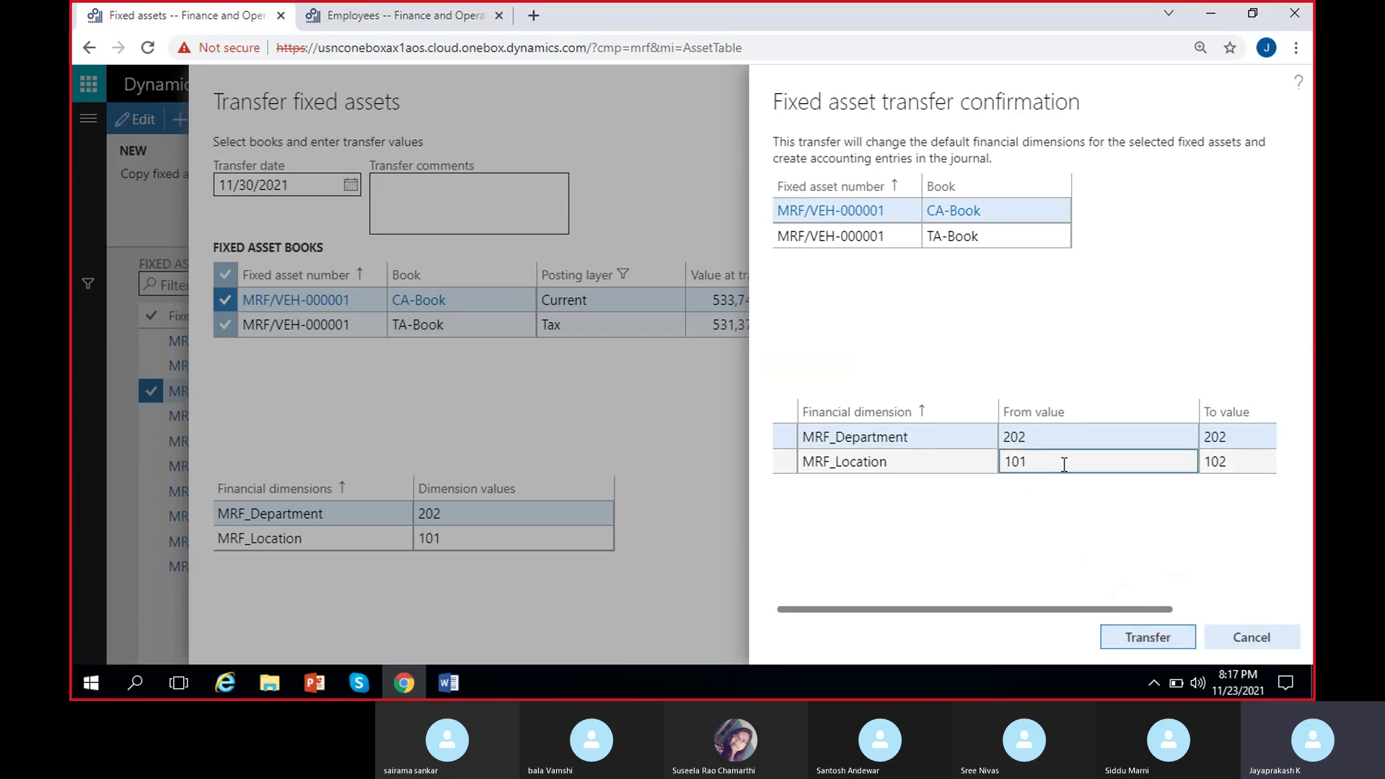
{"action": "left_click", "coordinate": [1149, 639]}
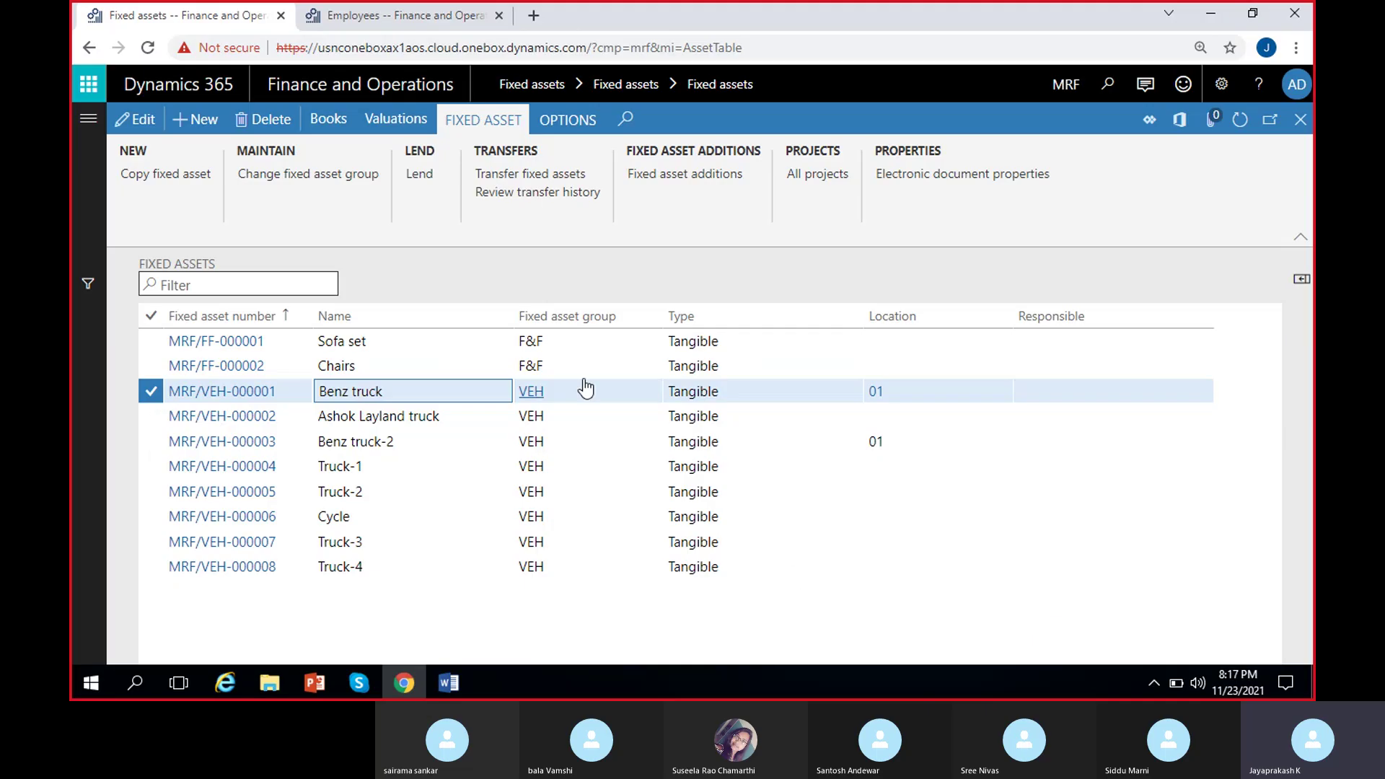
Review the Benz truck transfer history's new MRF-000003 entry with location 102, then close it.
{"action": "left_click", "coordinate": [504, 195]}
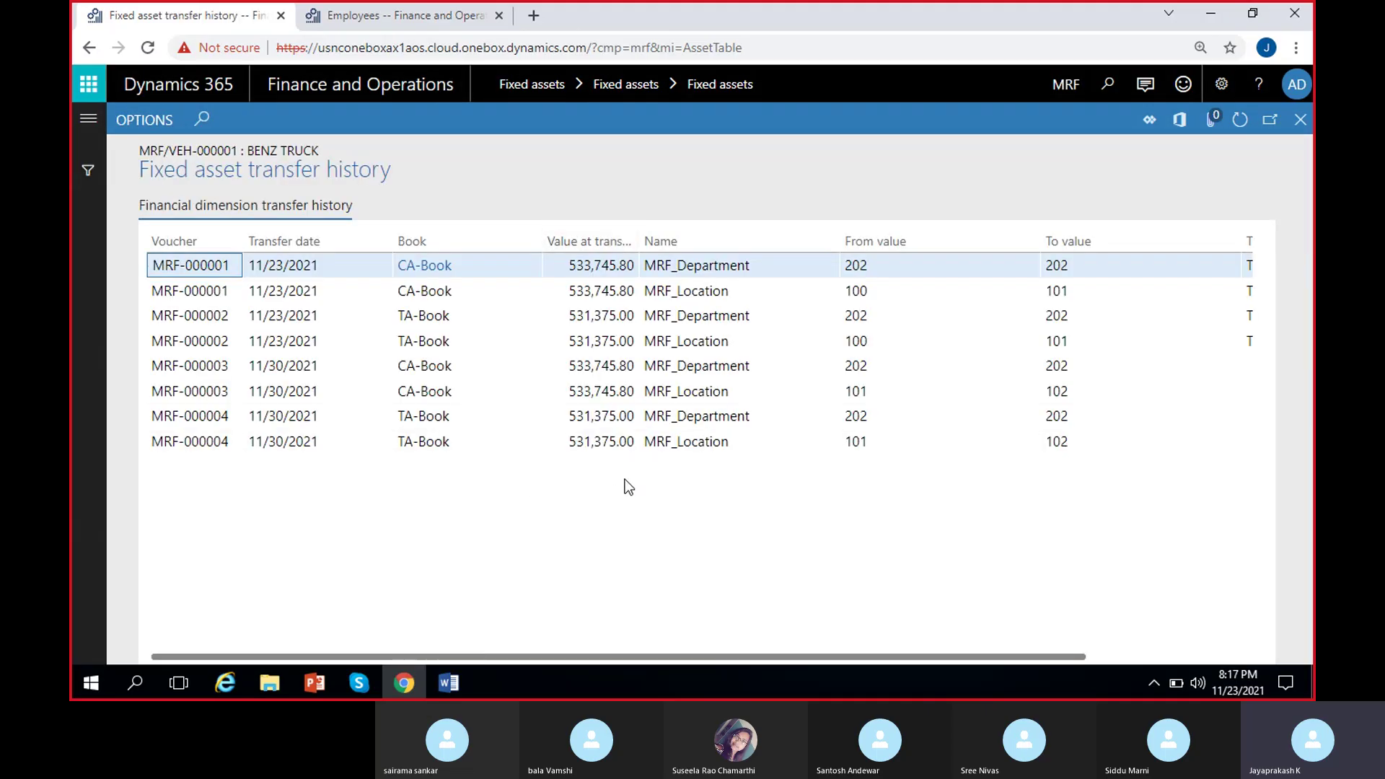
{"action": "scroll", "coordinate": [625, 479], "scroll_direction": "right", "scroll_amount": 3}
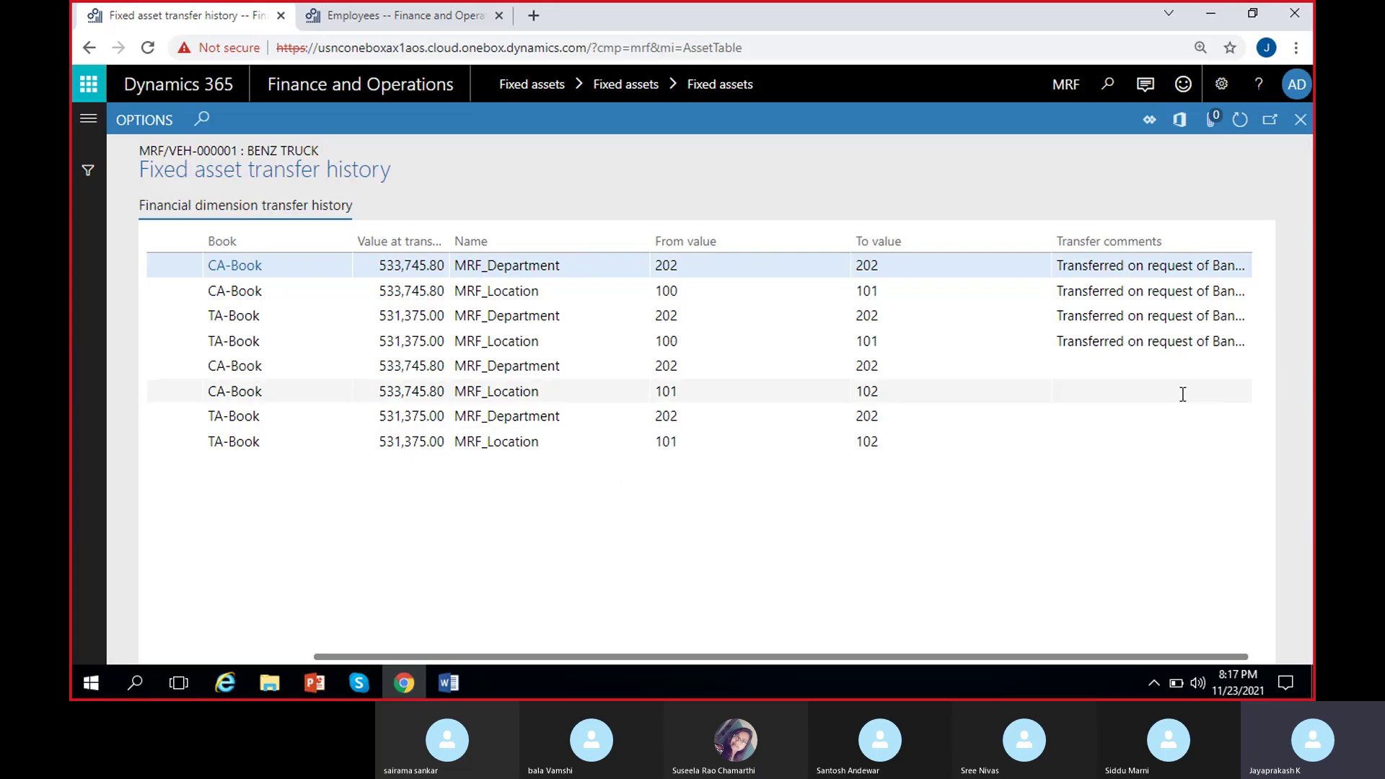
{"action": "scroll", "coordinate": [532, 473], "scroll_direction": "left", "scroll_amount": 3}
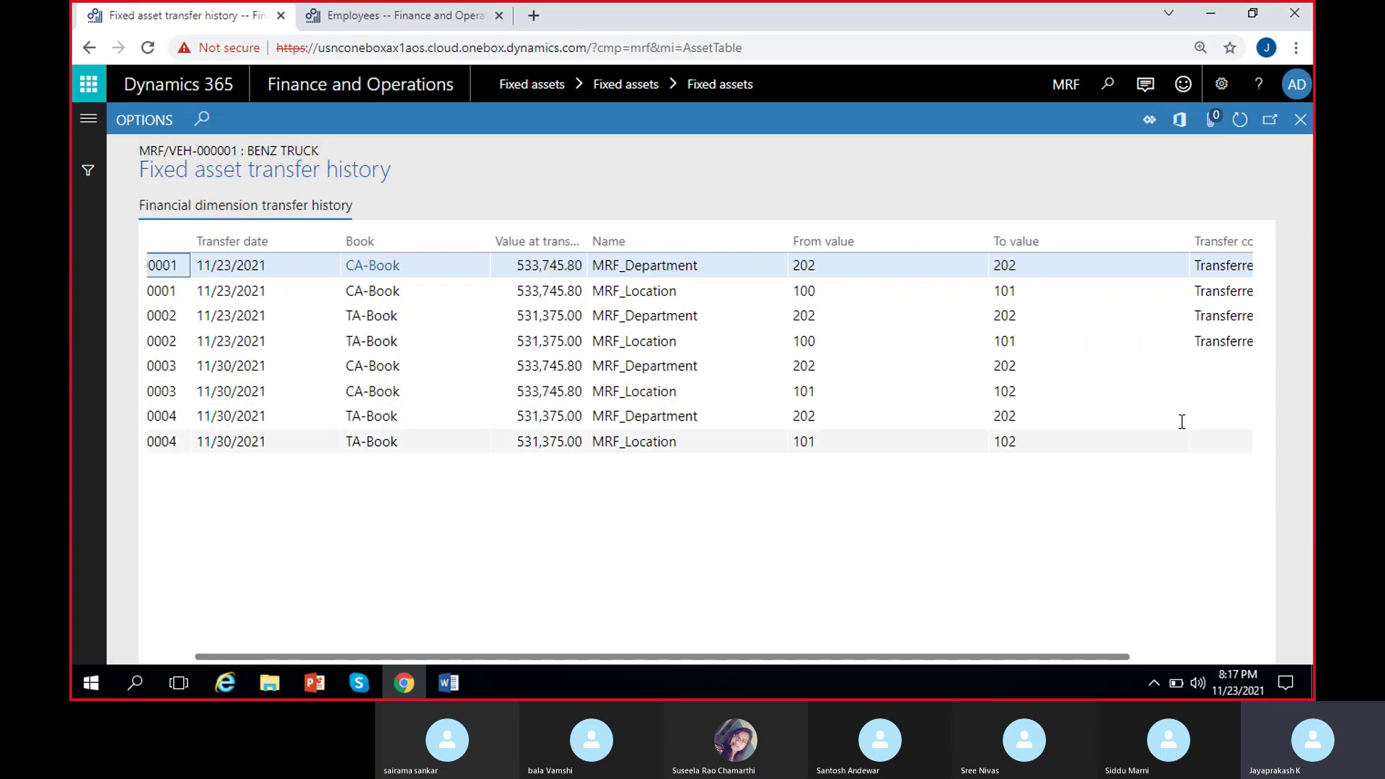
{"action": "left_click", "coordinate": [851, 392]}
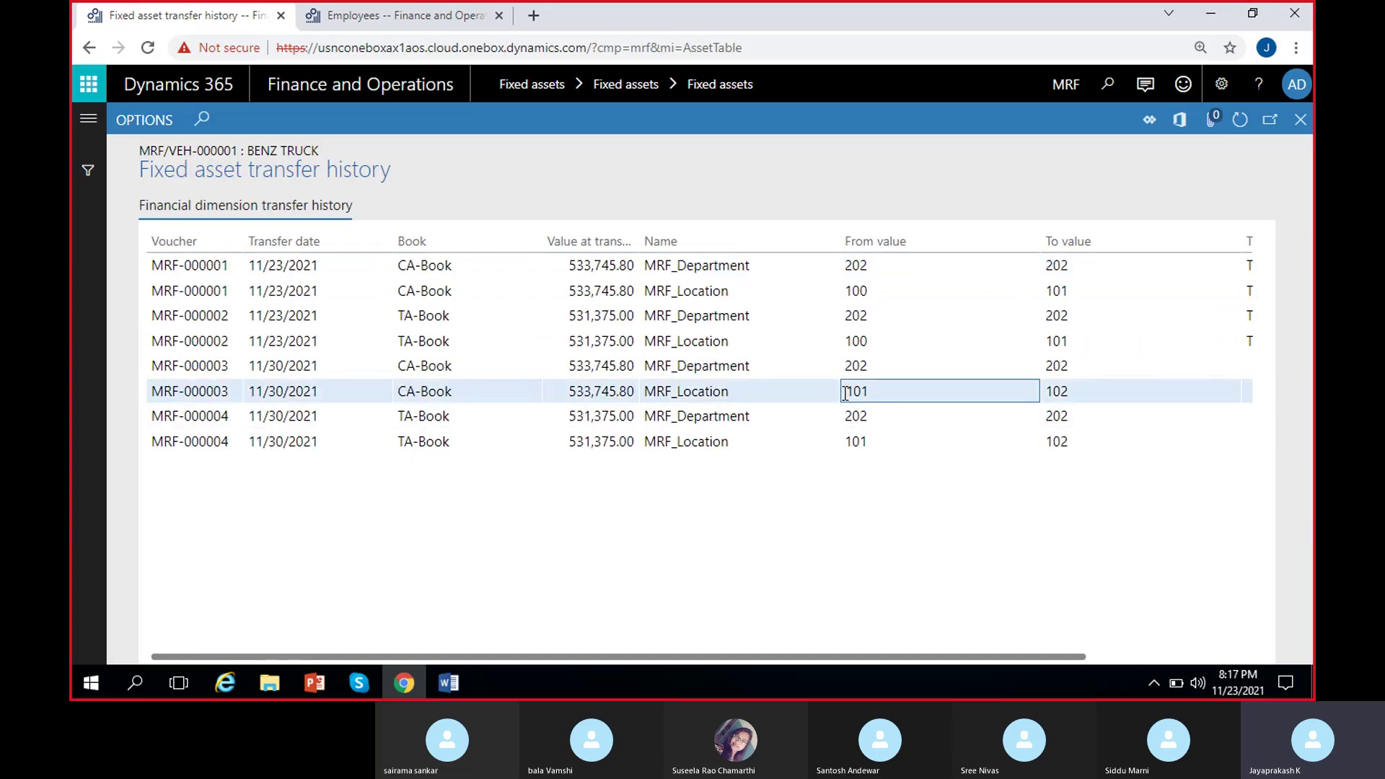
{"action": "left_click", "coordinate": [1064, 393]}
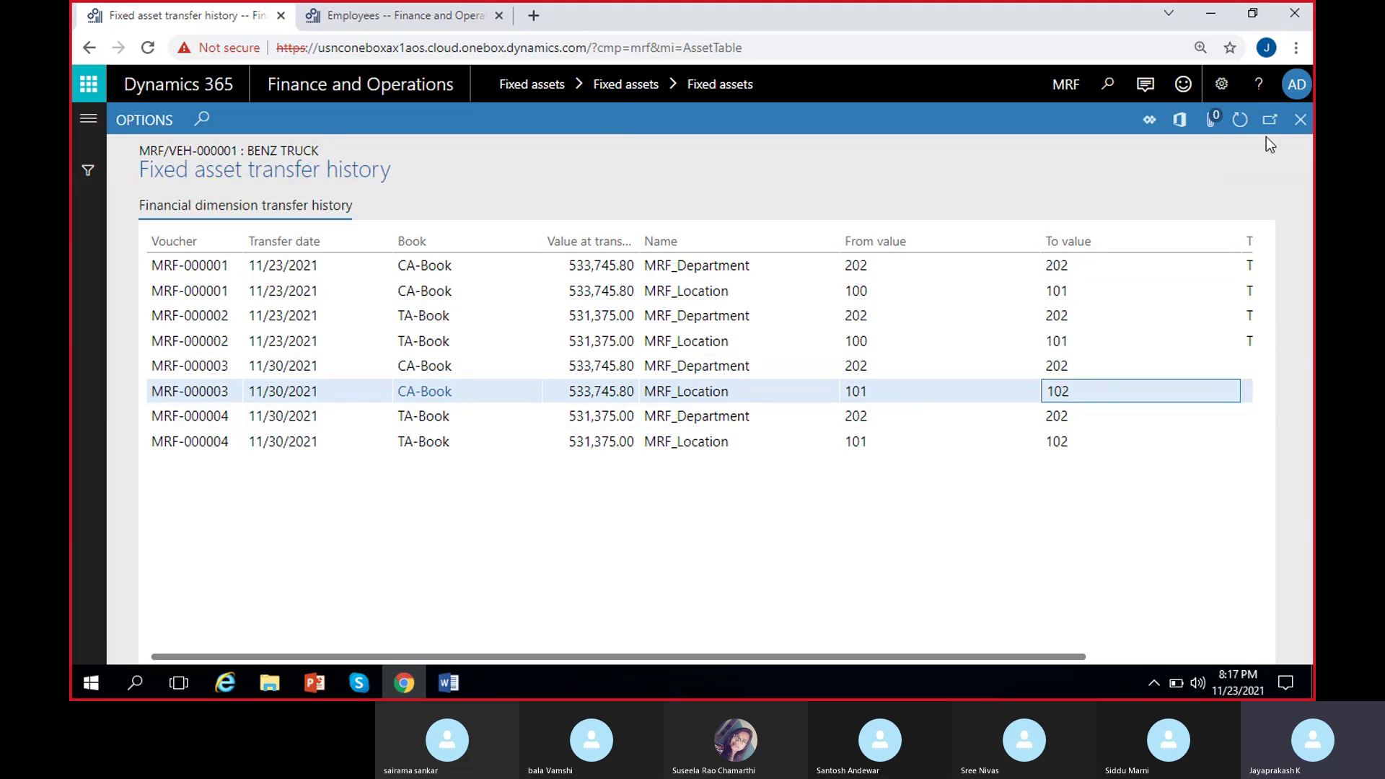
{"action": "left_click", "coordinate": [1300, 119]}
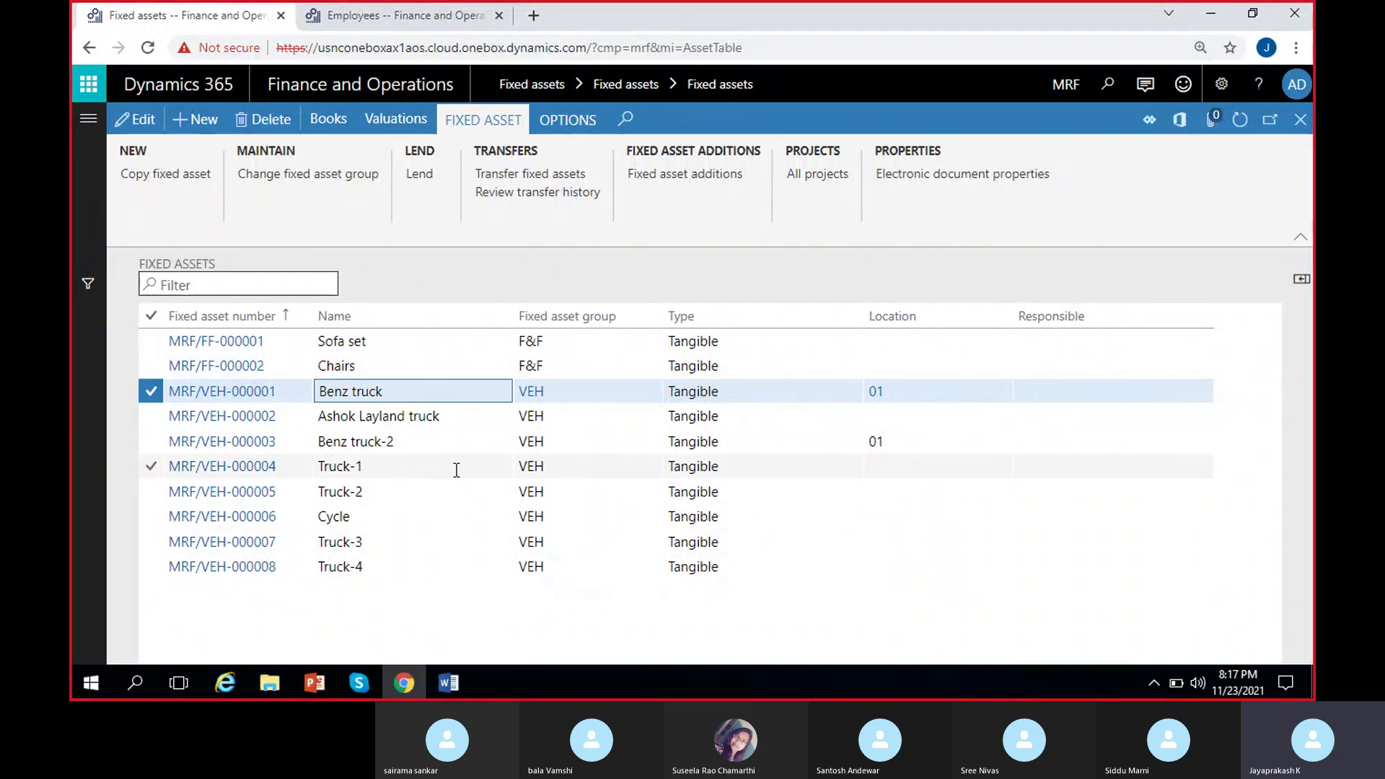
Open Fixed assets > Periodic tasks > Mass transfer and collapse its Parameters section.
{"action": "left_click", "coordinate": [88, 119]}
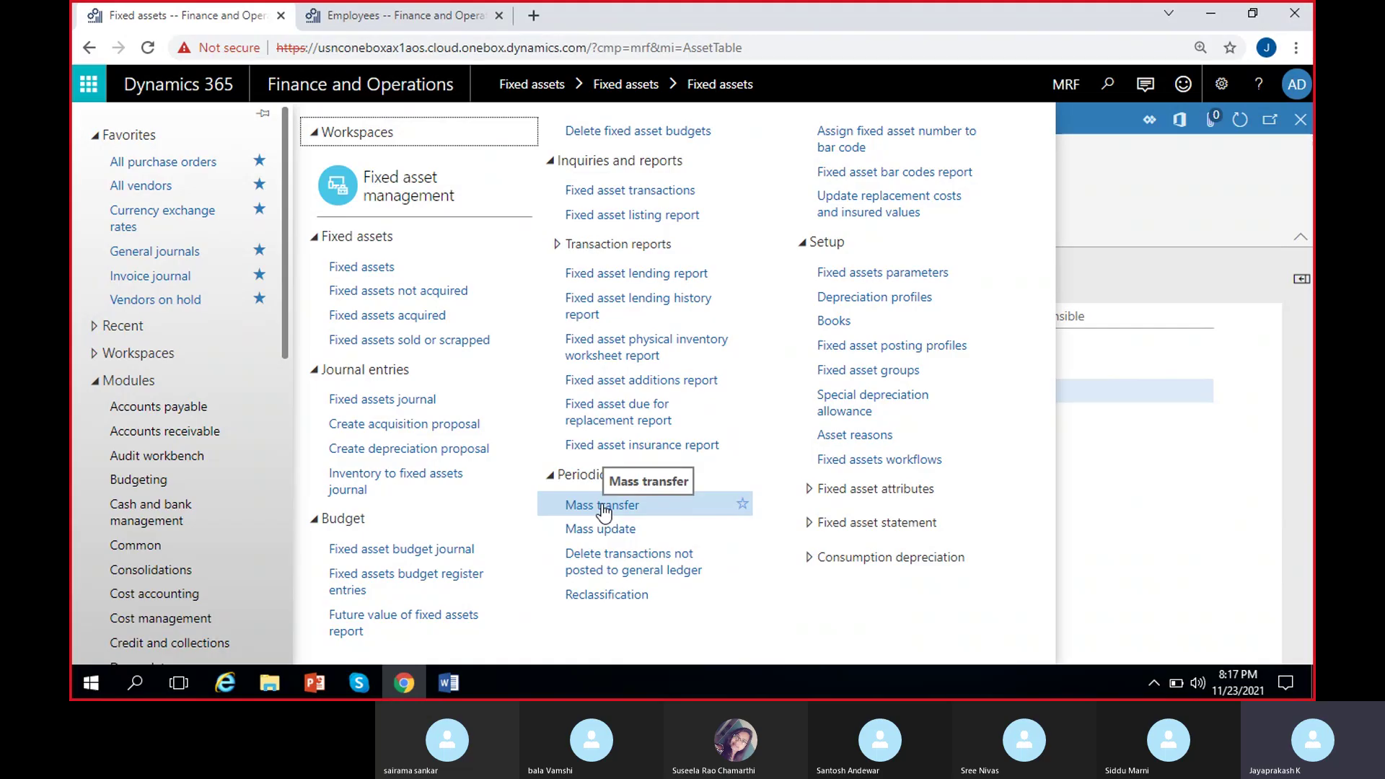
{"action": "left_click", "coordinate": [604, 506]}
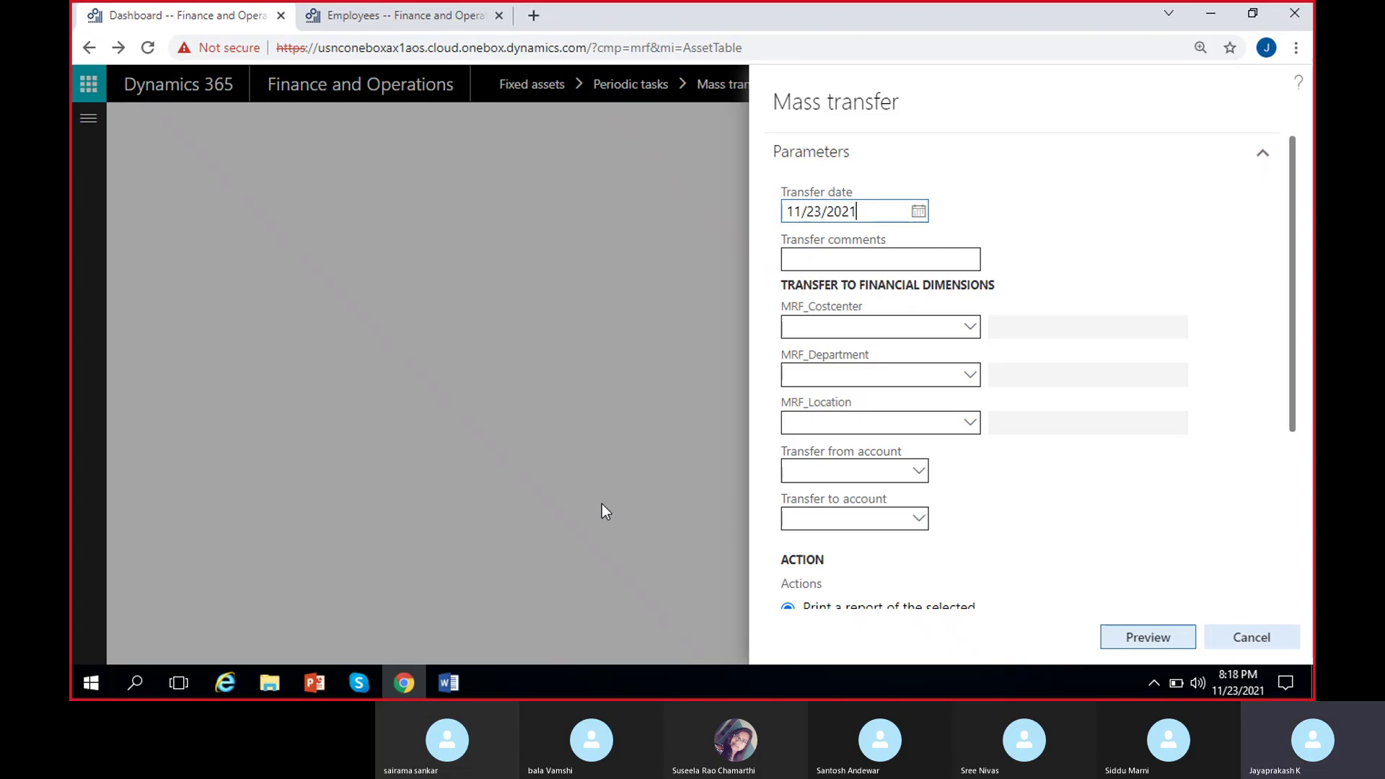
{"action": "left_click", "coordinate": [829, 261]}
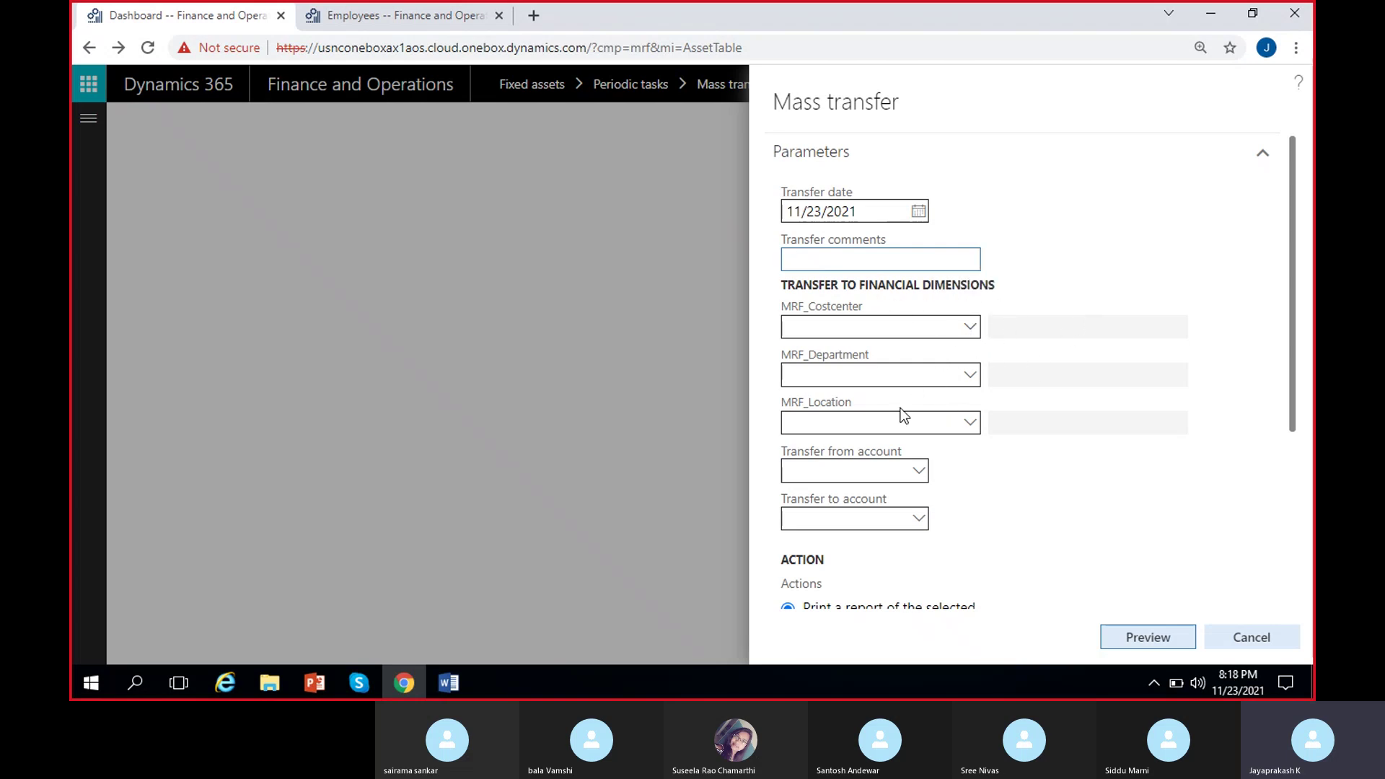
{"action": "left_click", "coordinate": [1151, 691]}
{"action": "left_click", "coordinate": [1190, 624]}
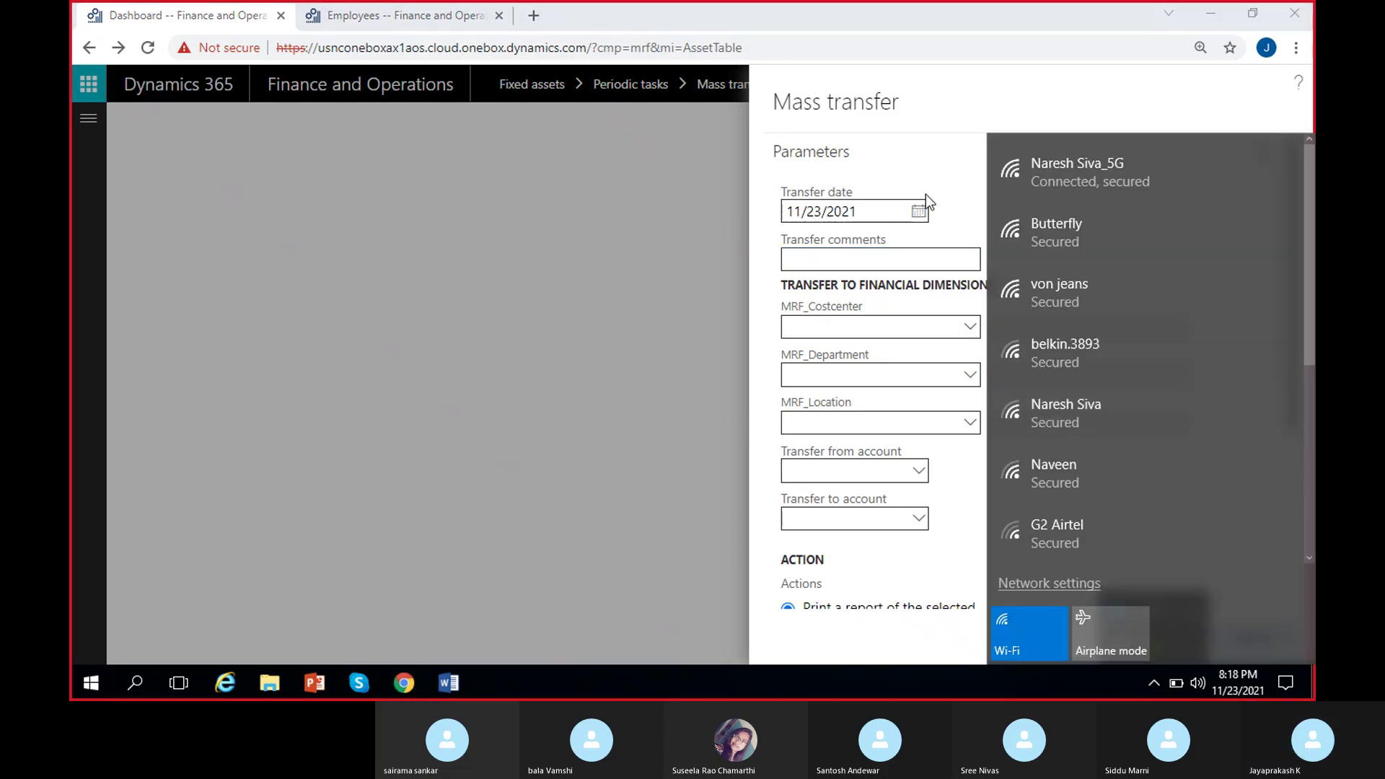
{"action": "left_click", "coordinate": [863, 164]}
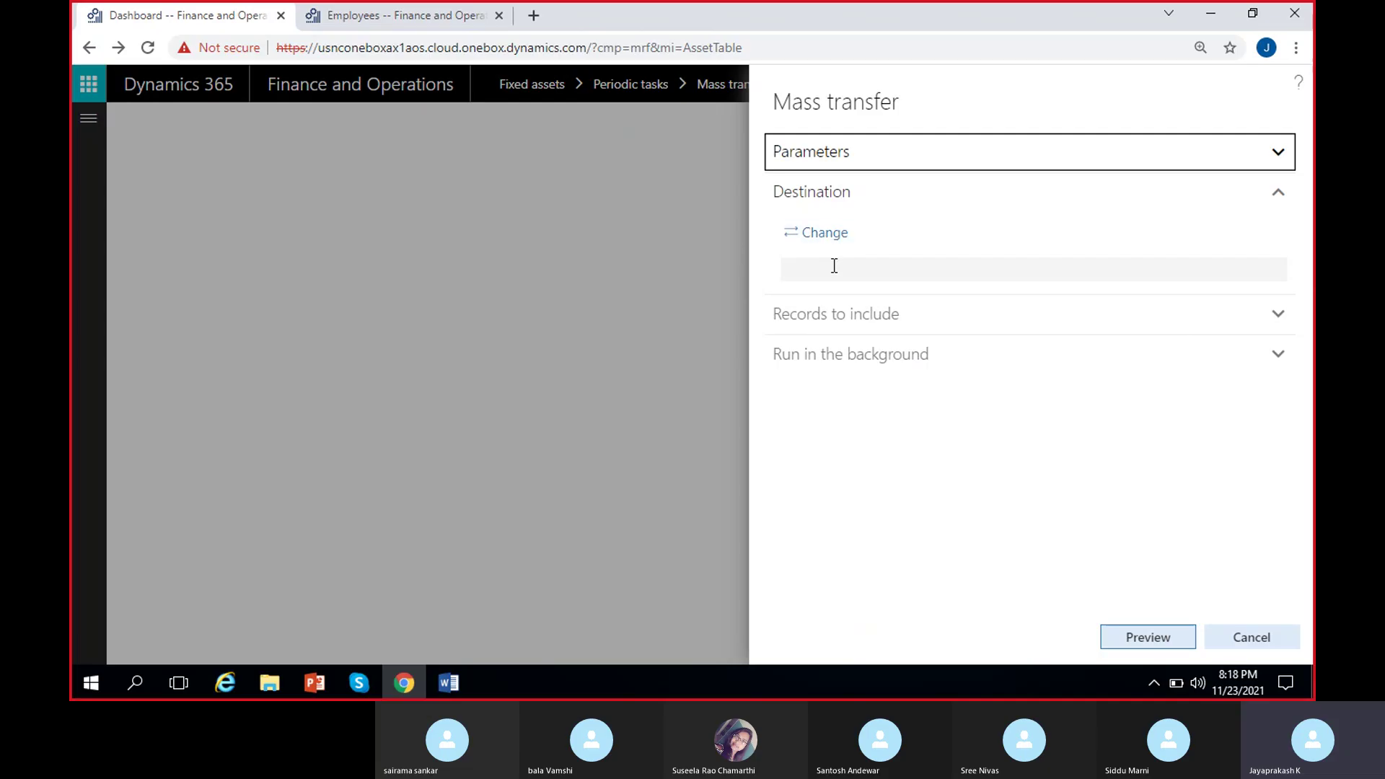
Expand Records to include and Parameters, reviewing the fixed asset group filter.
{"action": "left_click", "coordinate": [840, 316]}
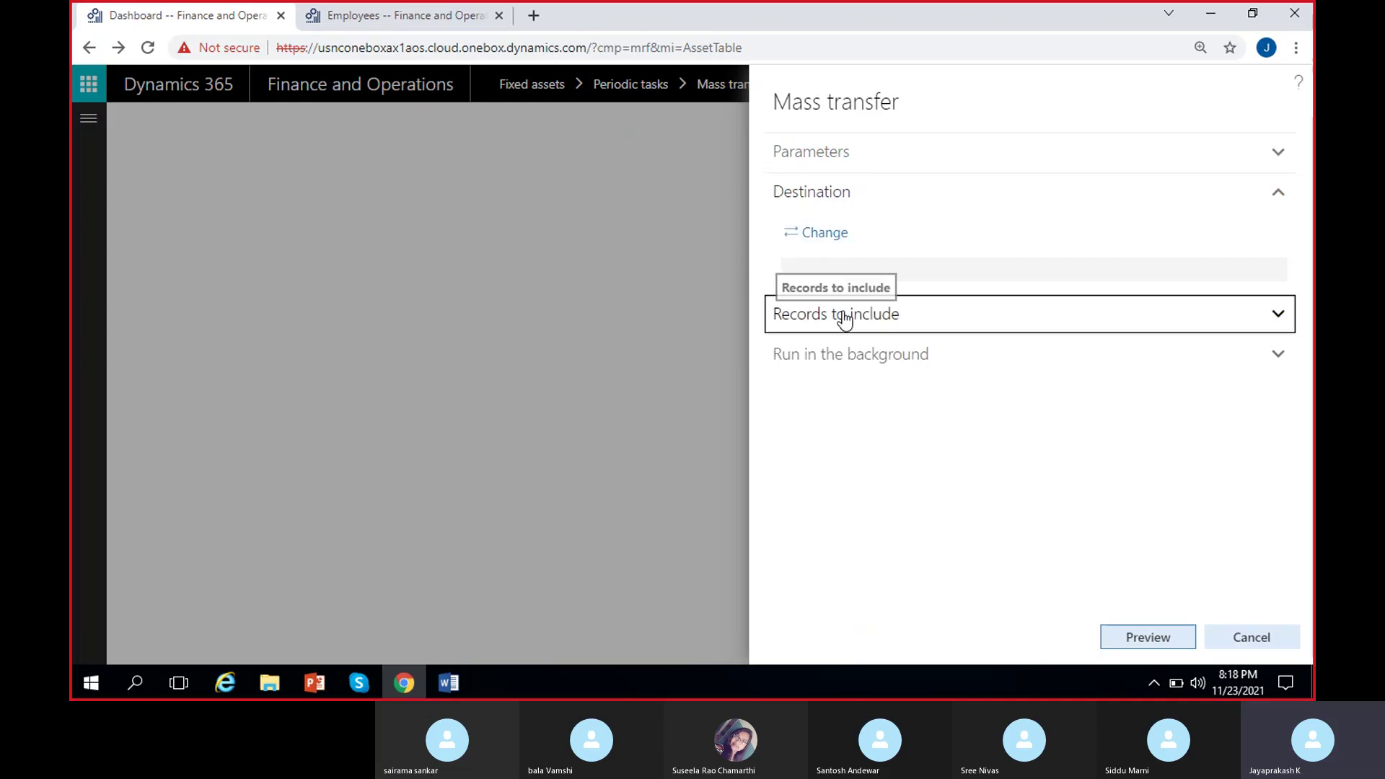
{"action": "left_click", "coordinate": [841, 193]}
{"action": "left_click", "coordinate": [811, 155]}
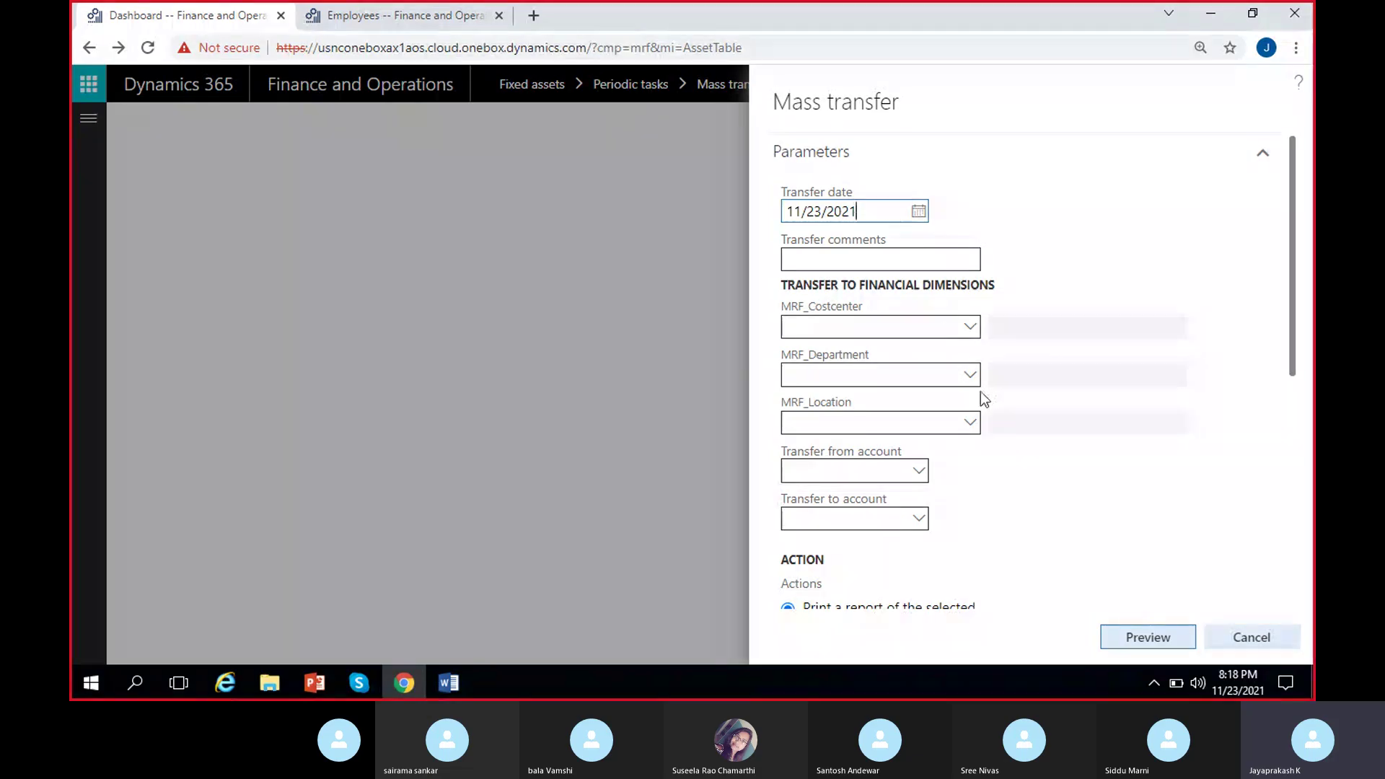
{"action": "scroll", "coordinate": [1090, 404], "scroll_direction": "down", "scroll_amount": 3}
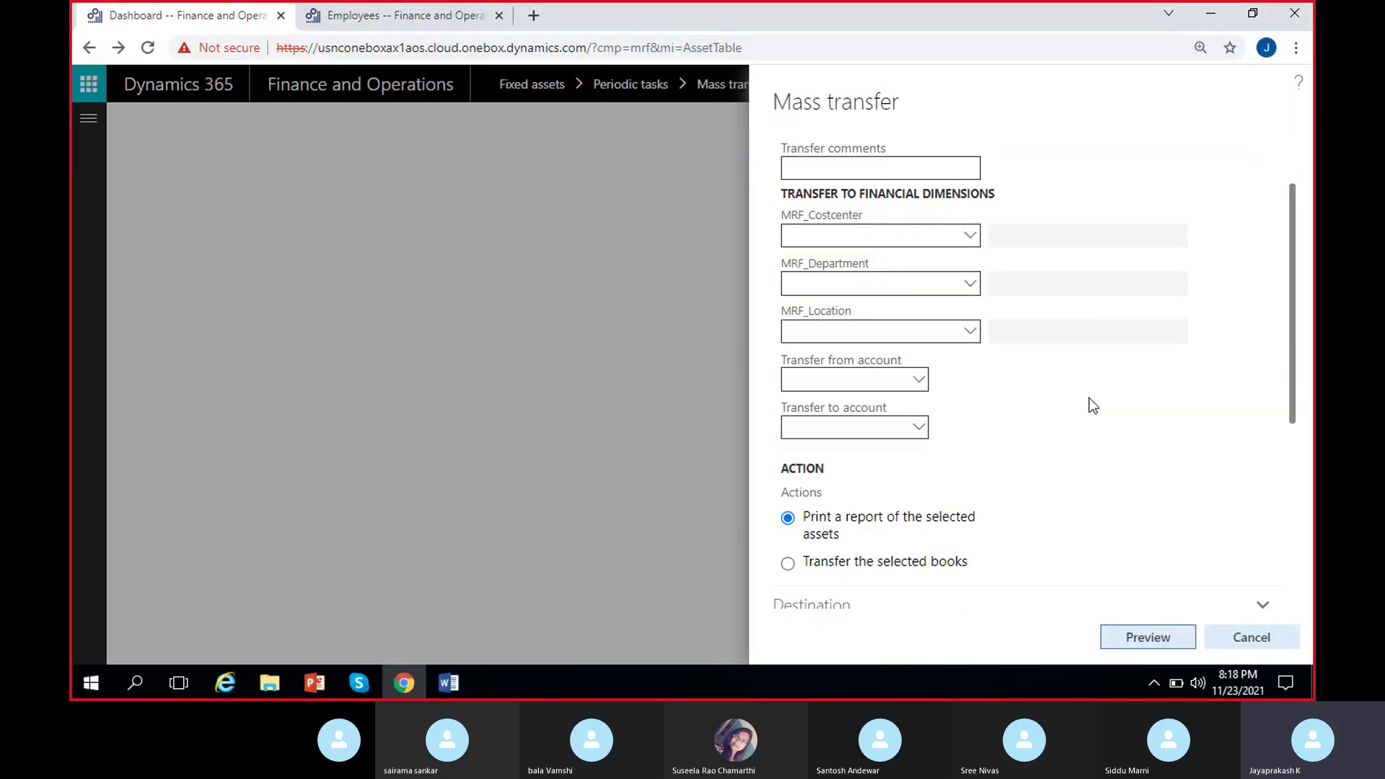
{"action": "scroll", "coordinate": [1092, 405], "scroll_direction": "down", "scroll_amount": 3}
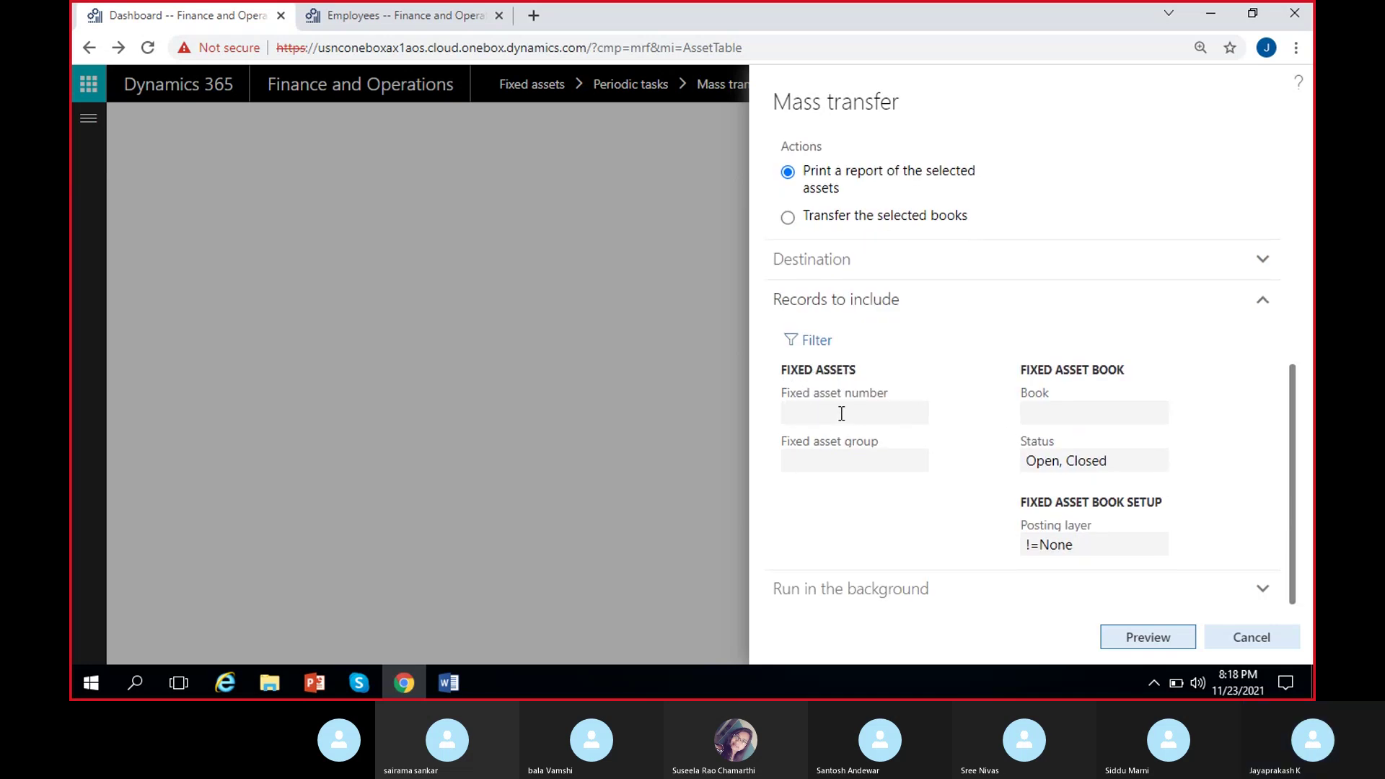
{"action": "left_click", "coordinate": [839, 459]}
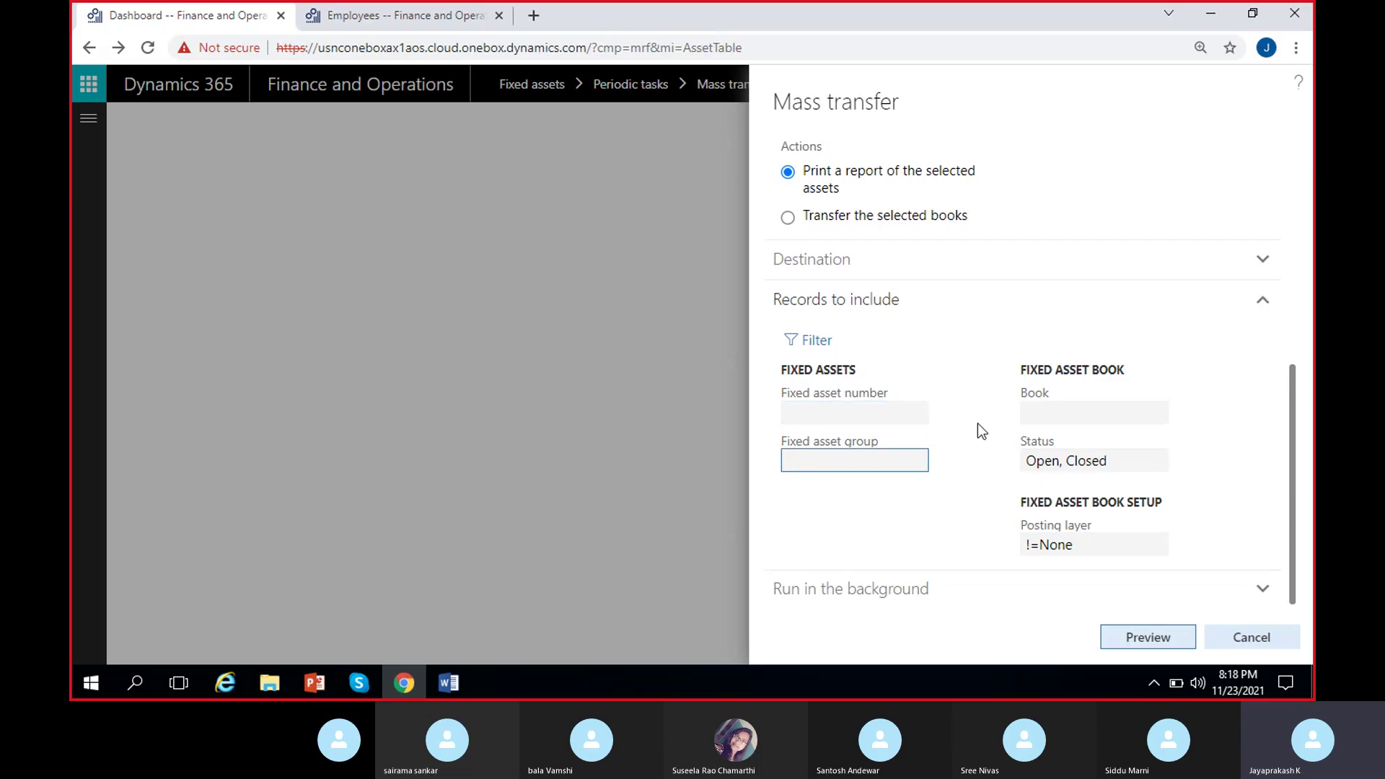
Expand the Destination section and scroll through the Mass transfer fields.
{"action": "scroll", "coordinate": [976, 422], "scroll_direction": "up", "scroll_amount": 3}
{"action": "left_click", "coordinate": [902, 436]}
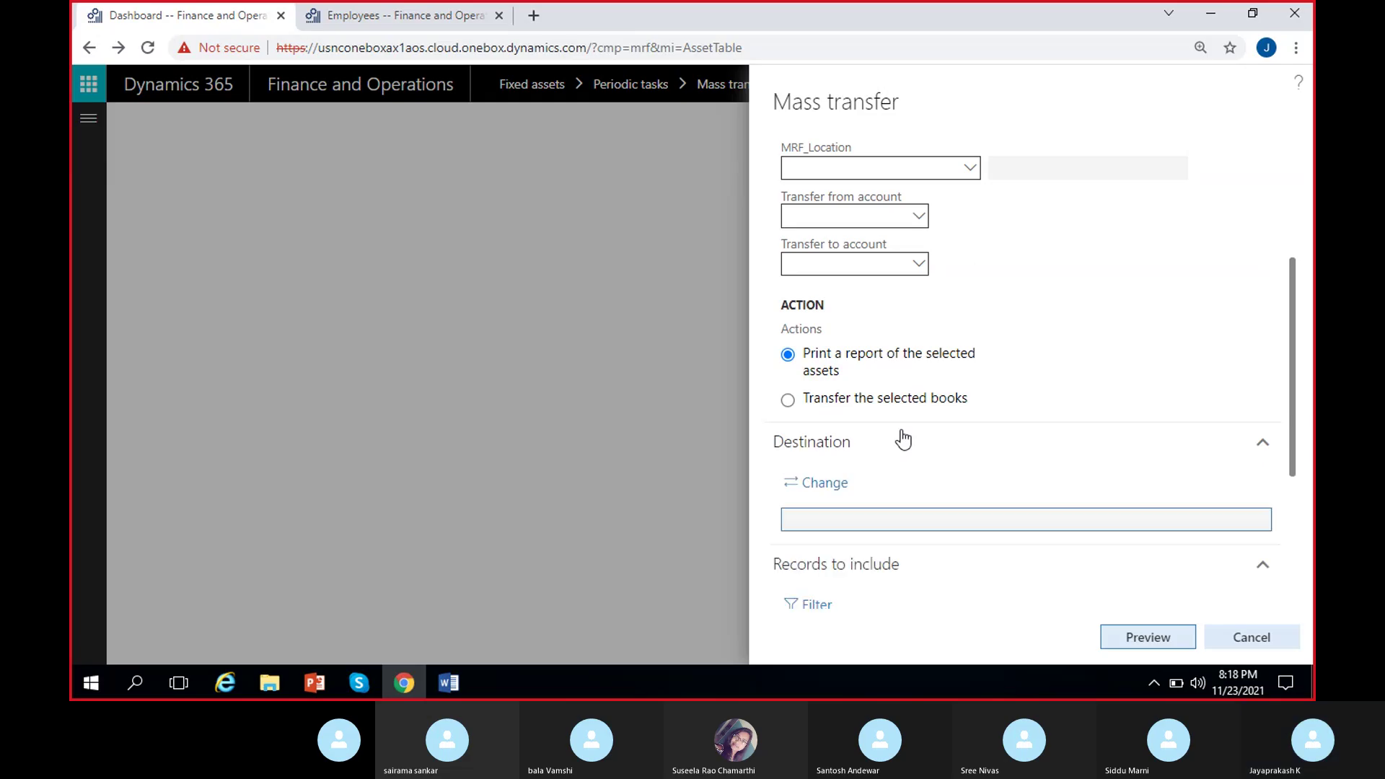
{"action": "scroll", "coordinate": [945, 455], "scroll_direction": "down", "scroll_amount": 3}
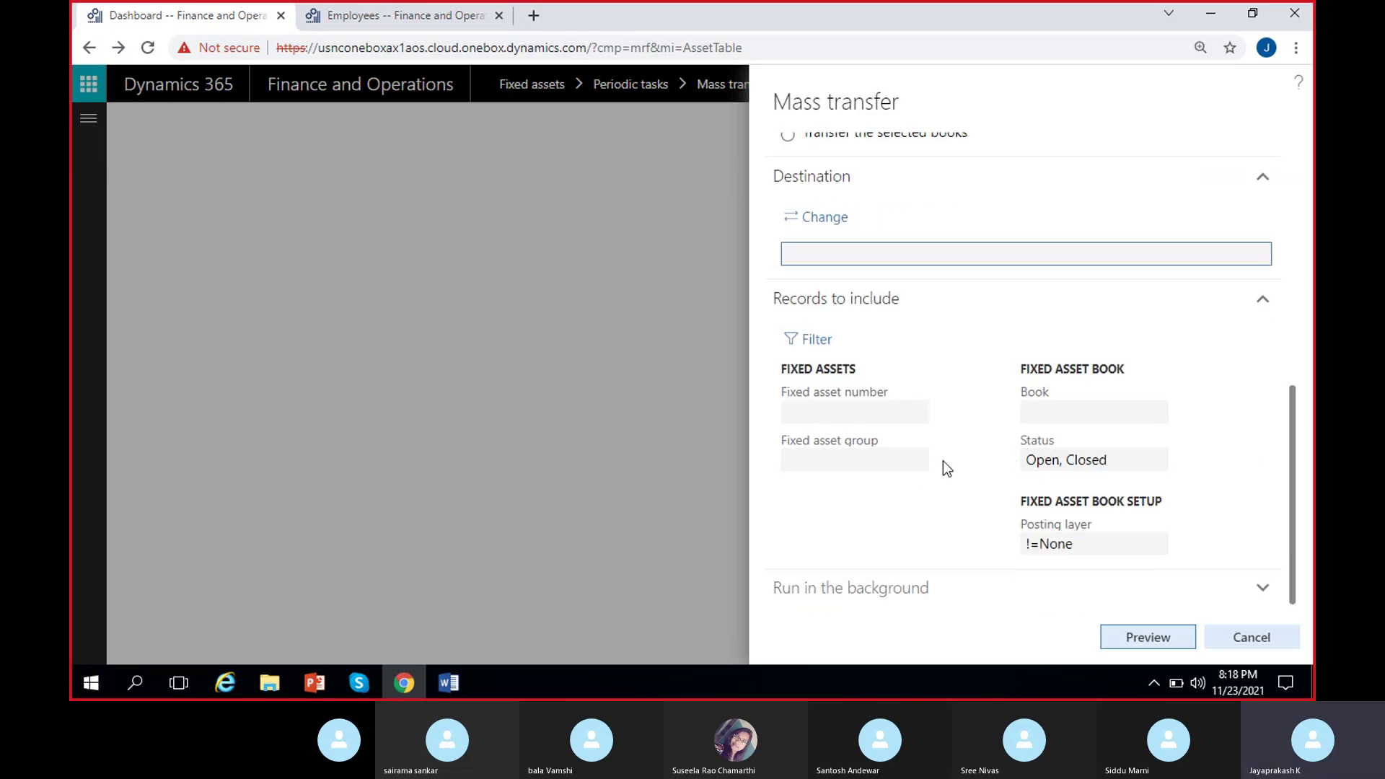
{"action": "scroll", "coordinate": [910, 484], "scroll_direction": "up", "scroll_amount": 4}
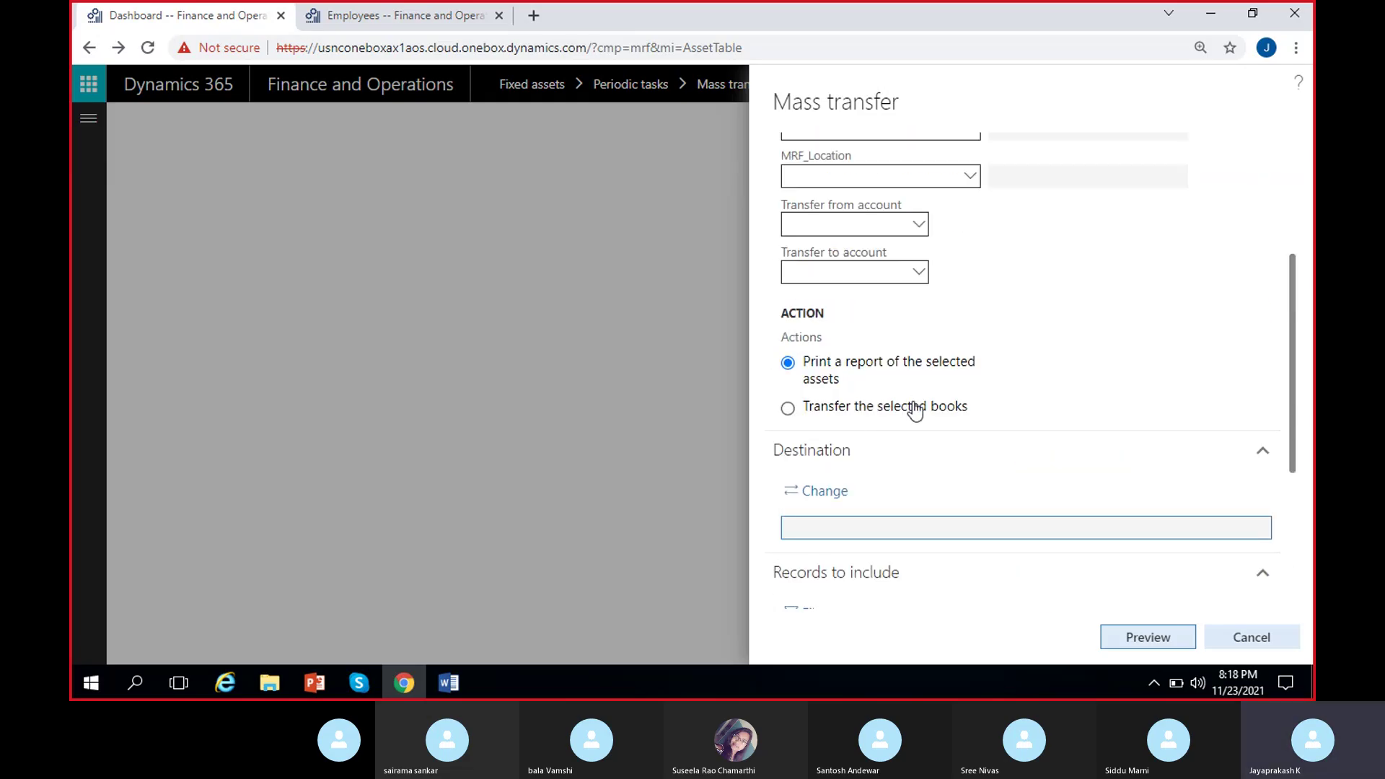
{"action": "scroll", "coordinate": [901, 391], "scroll_direction": "up", "scroll_amount": 3}
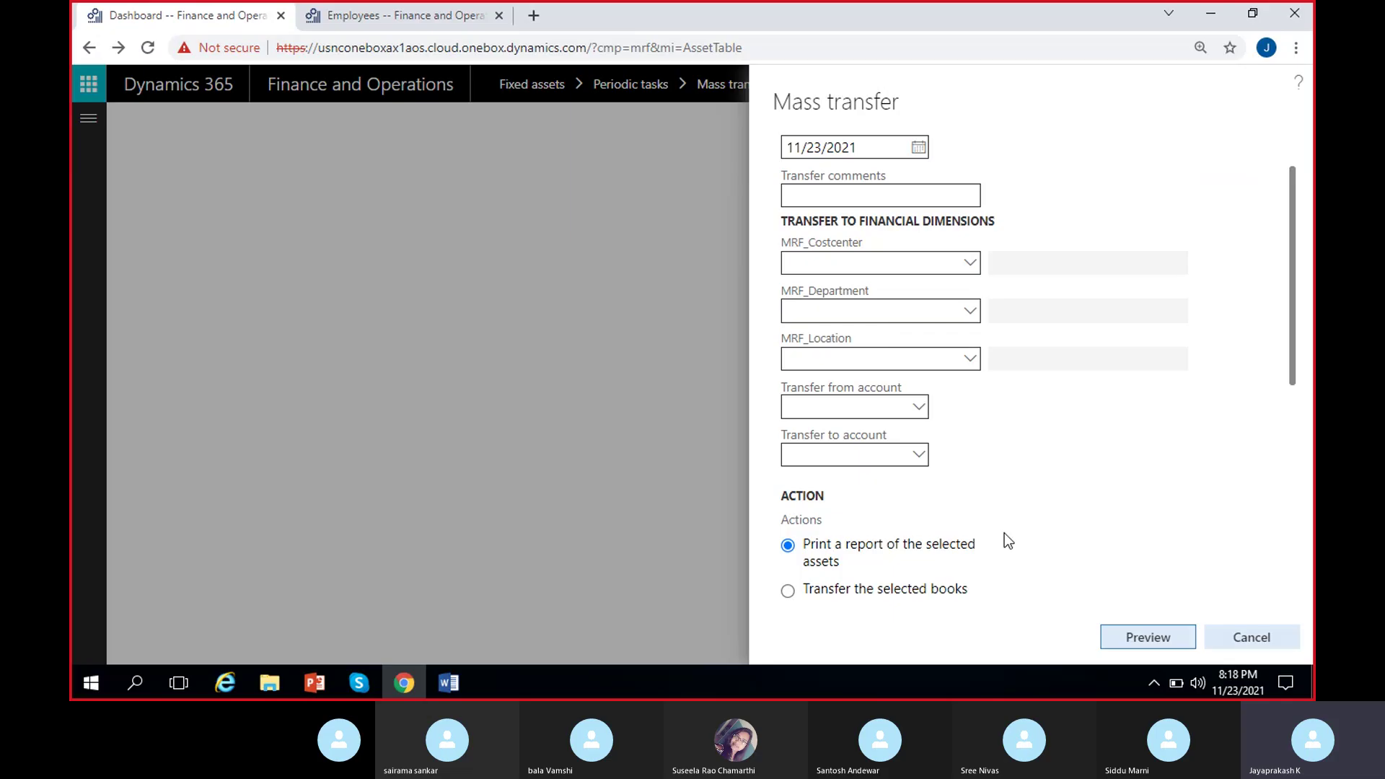
{"action": "scroll", "coordinate": [945, 522], "scroll_direction": "up", "scroll_amount": 1}
{"action": "scroll", "coordinate": [939, 504], "scroll_direction": "down", "scroll_amount": 5}
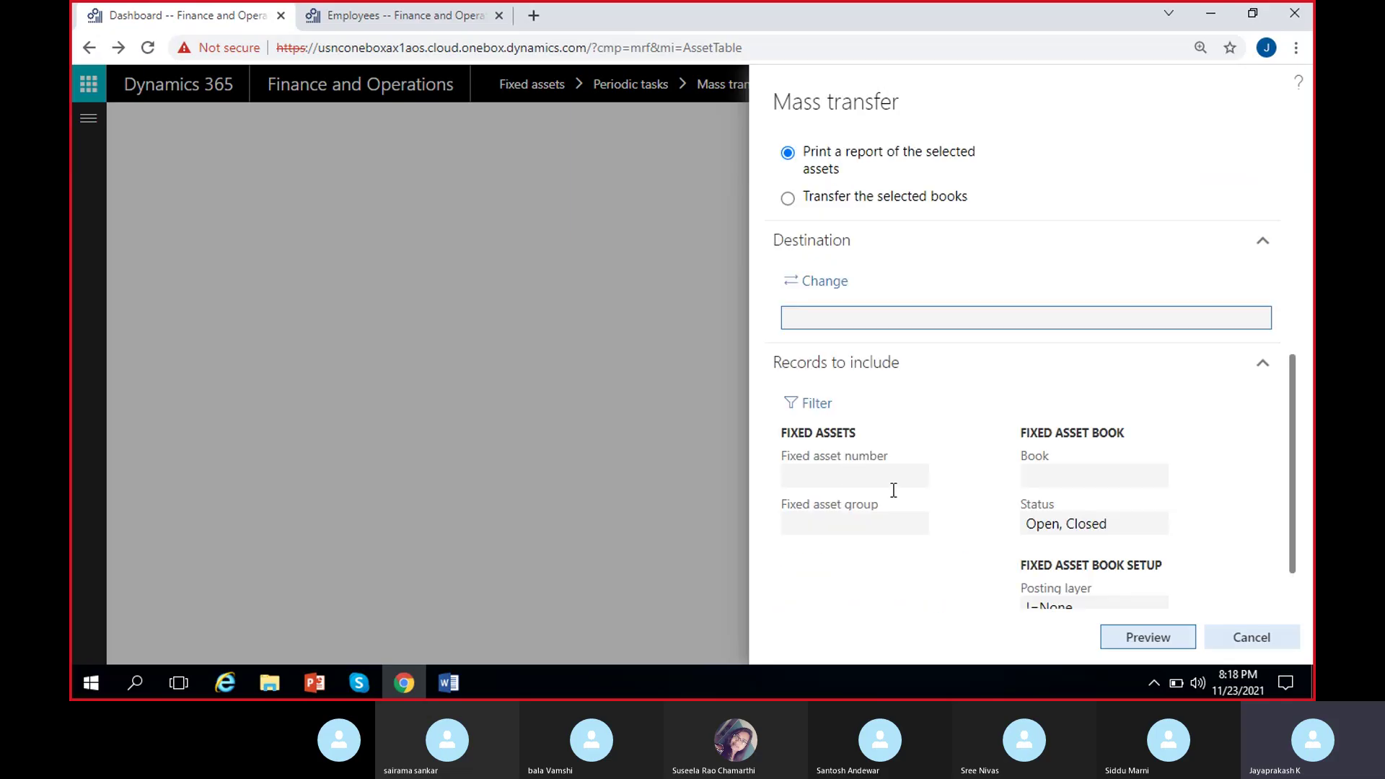
{"action": "scroll", "coordinate": [949, 469], "scroll_direction": "up", "scroll_amount": 5}
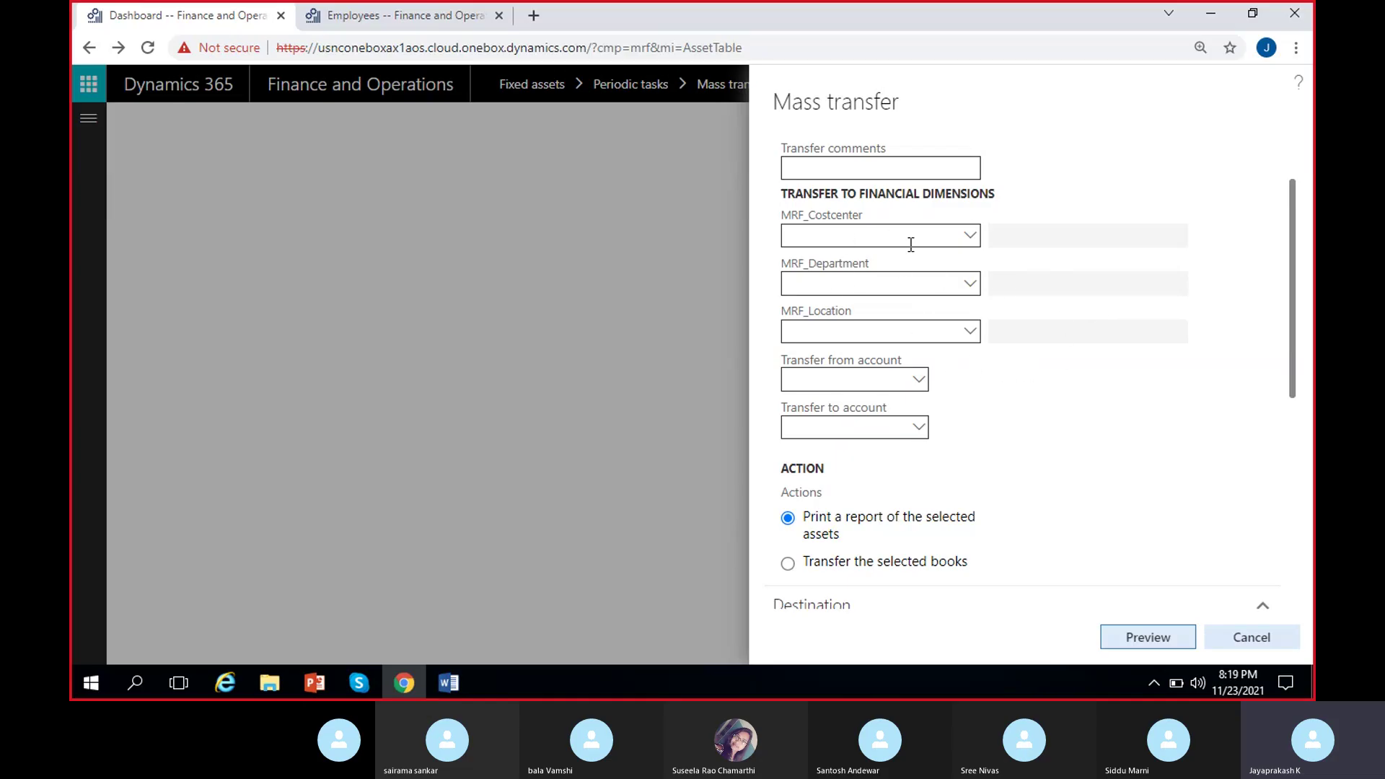
{"action": "scroll", "coordinate": [1055, 356], "scroll_direction": "up", "scroll_amount": 2}
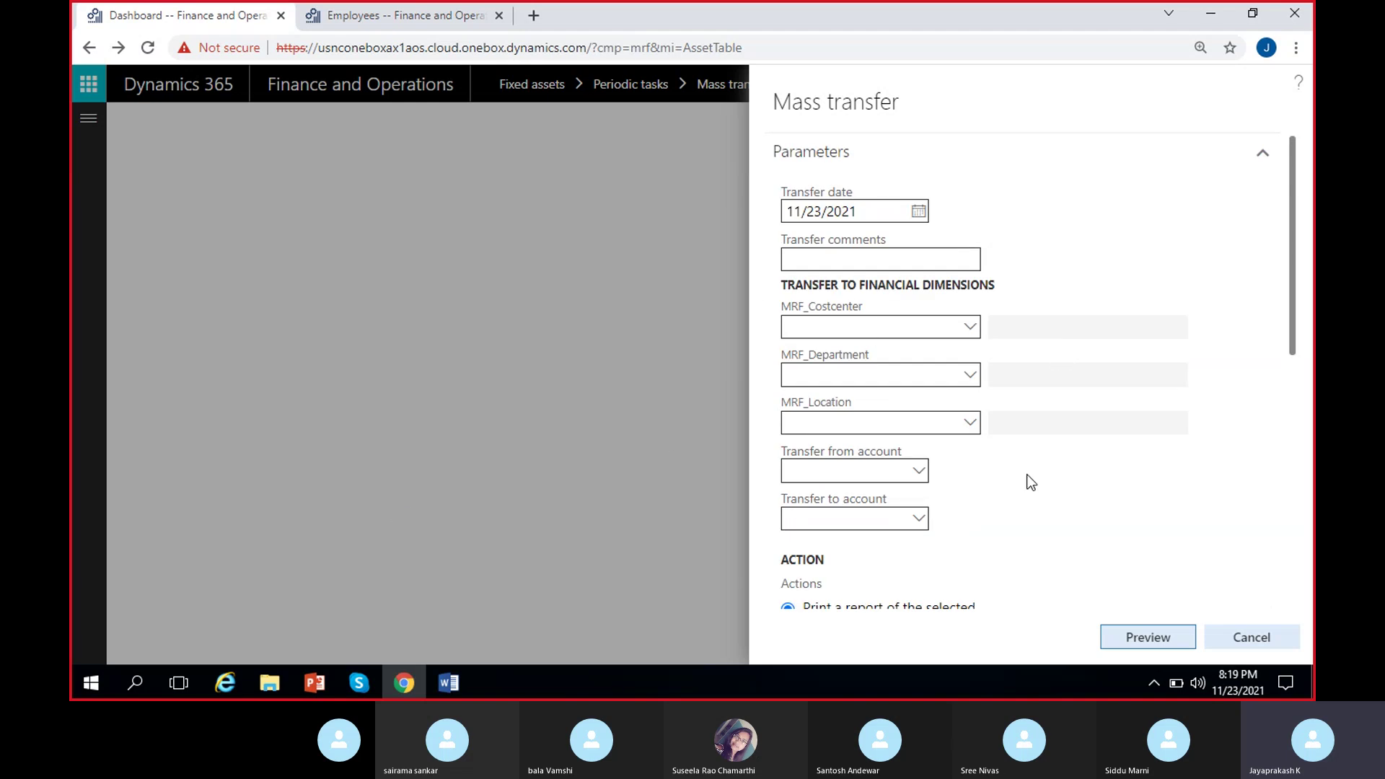
Cancel Mass transfer, reopen it from Fixed assets, and expand Records to include.
{"action": "left_click", "coordinate": [1252, 635]}
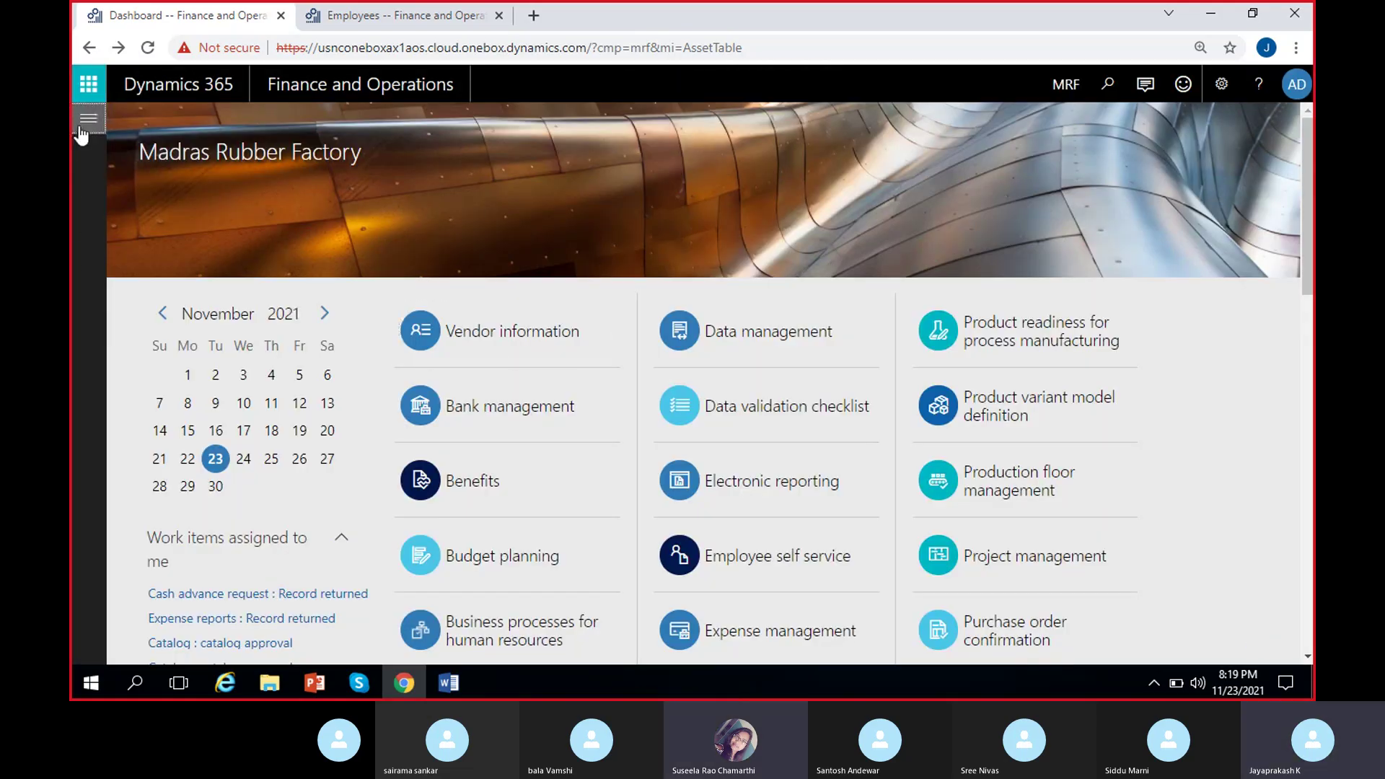
{"action": "left_click", "coordinate": [81, 128]}
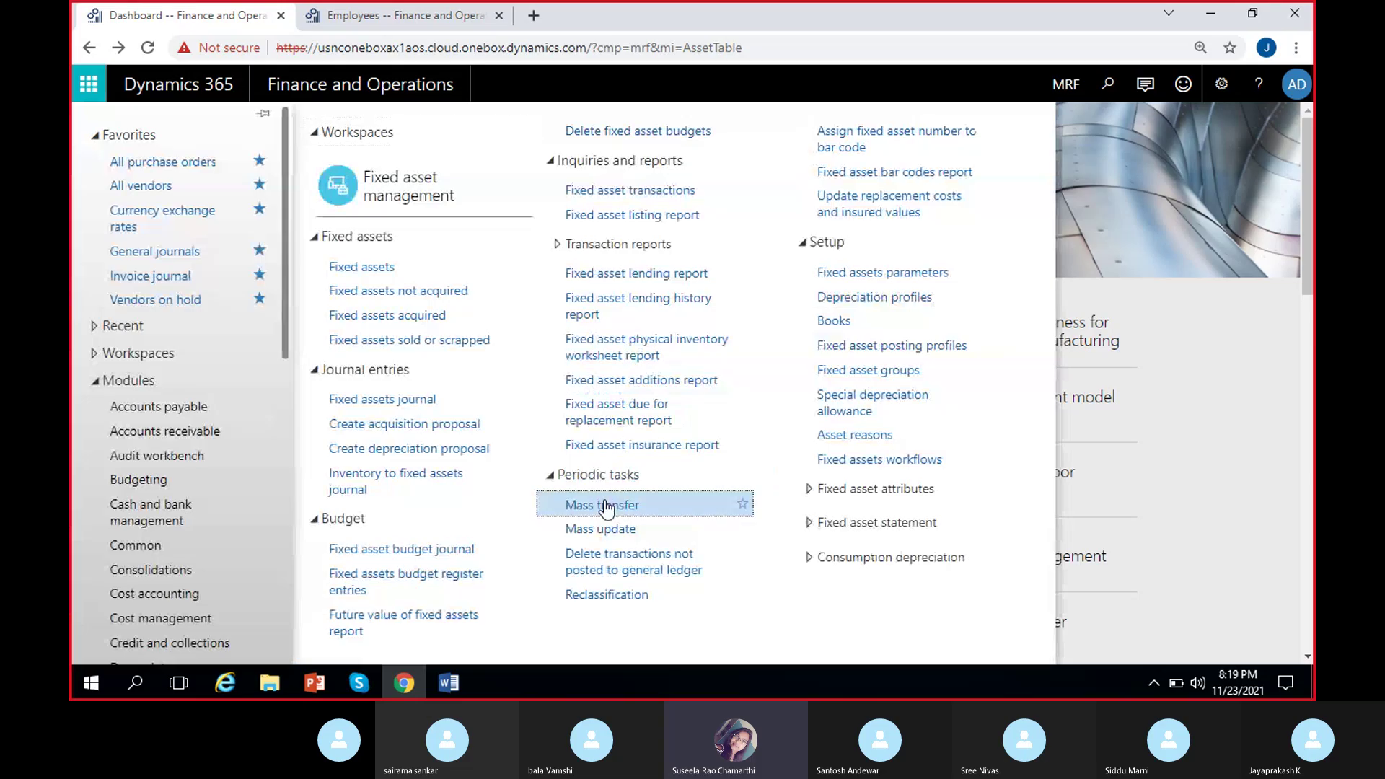
{"action": "left_click", "coordinate": [606, 507]}
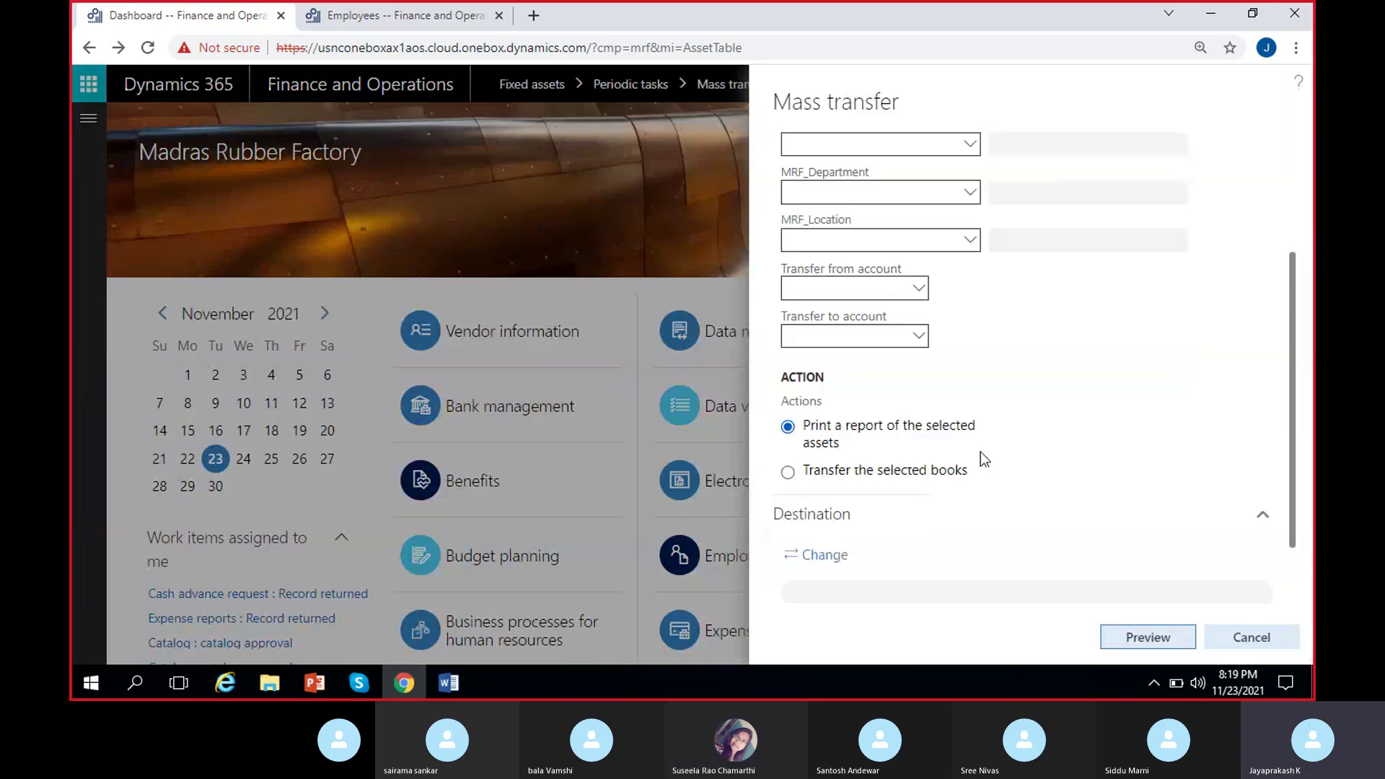
{"action": "left_click", "coordinate": [851, 546]}
Inspect the blank book, fixed asset number and fixed asset group filter fields.
{"action": "left_click", "coordinate": [1074, 414]}
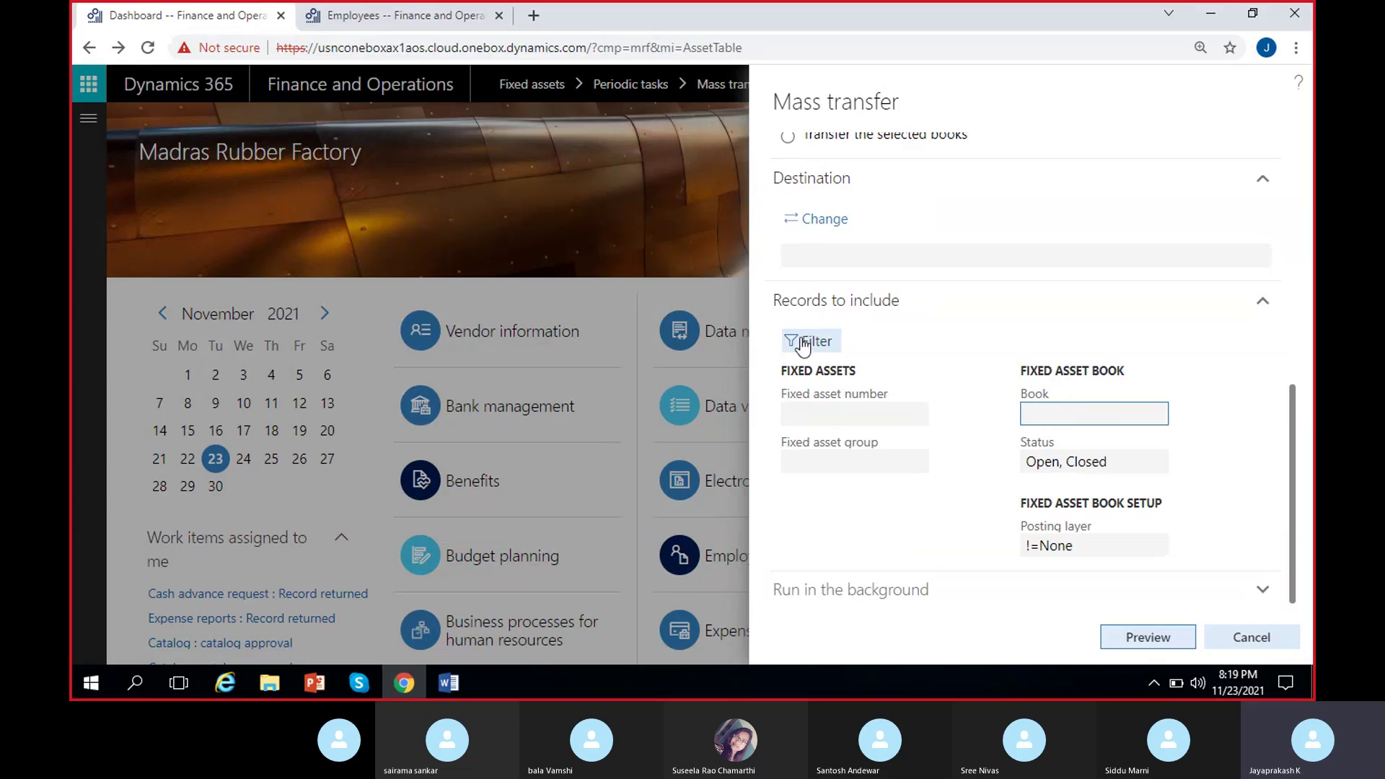
{"action": "left_click", "coordinate": [822, 411]}
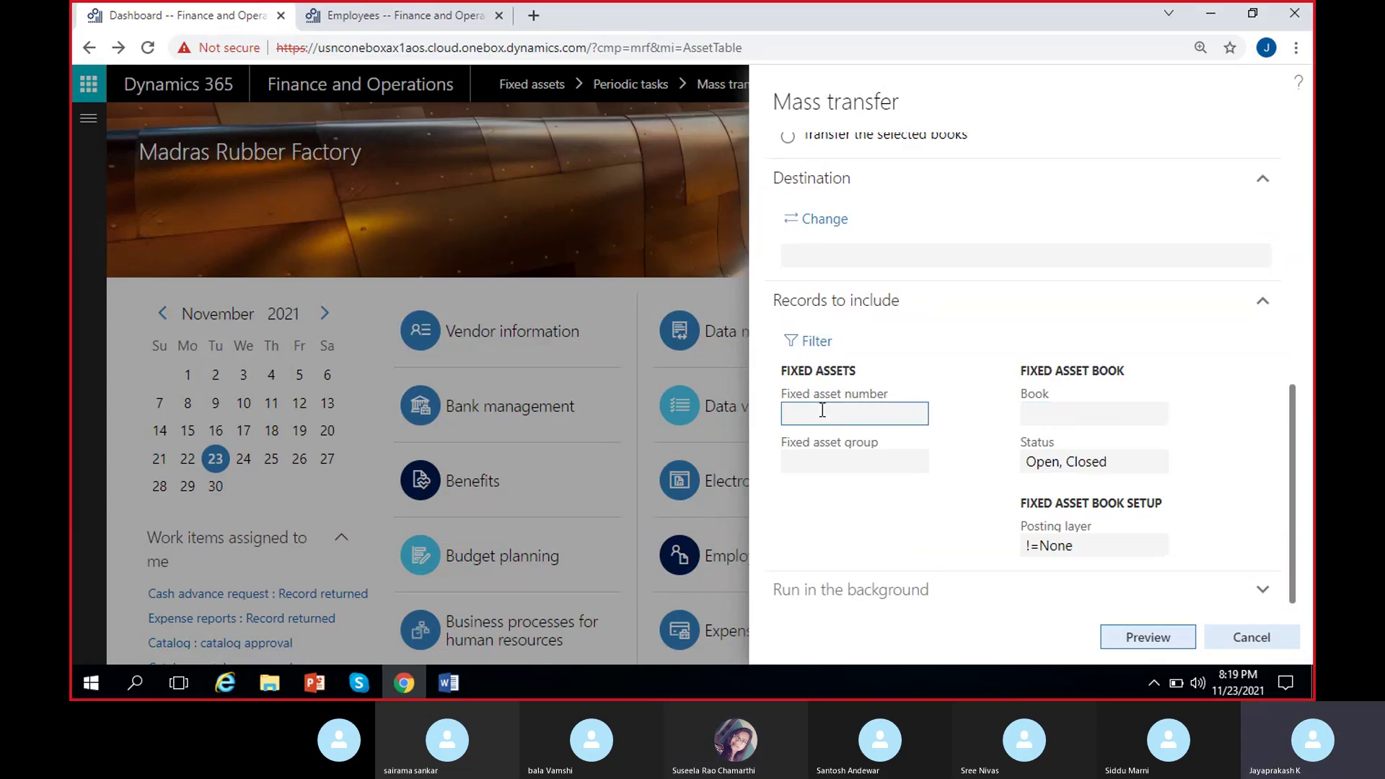
{"action": "left_click", "coordinate": [834, 458]}
{"action": "left_click", "coordinate": [1051, 407]}
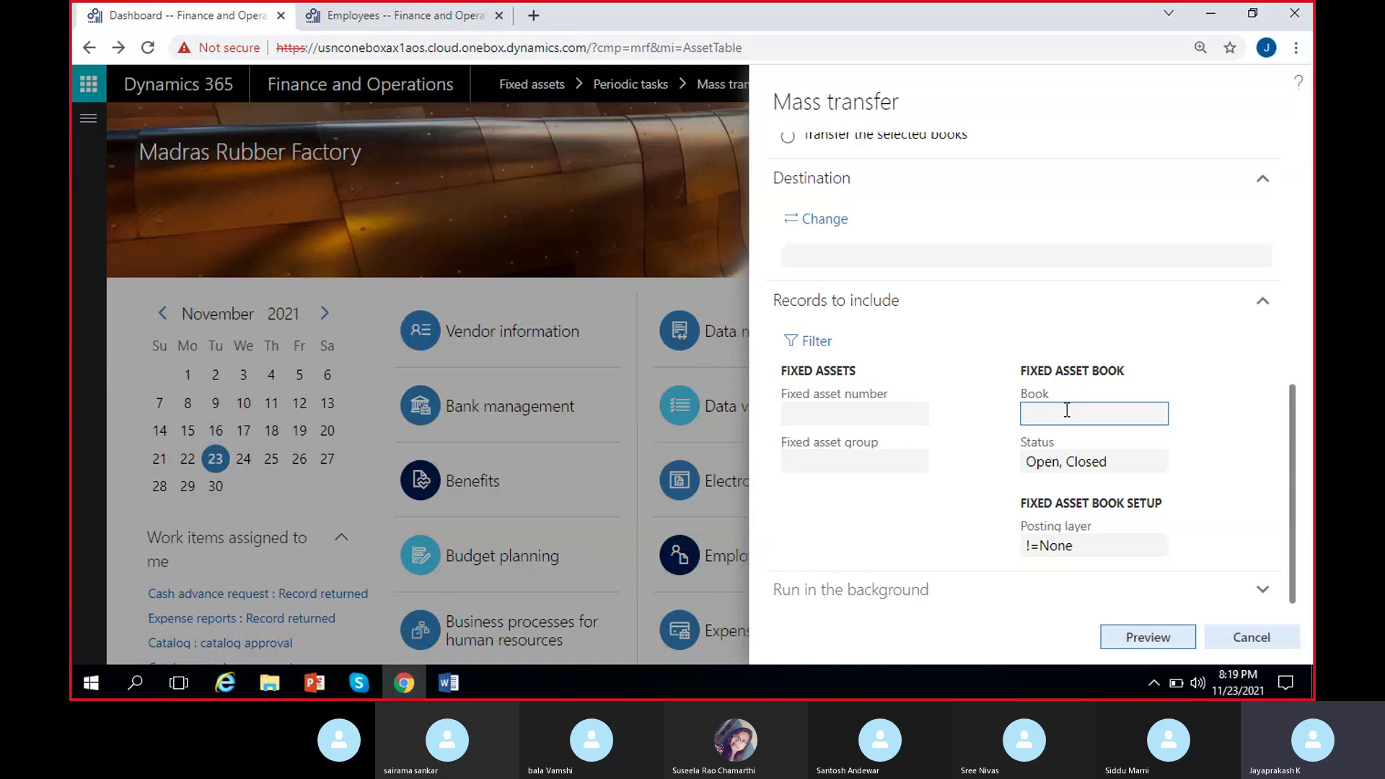
{"action": "left_click", "coordinate": [844, 412]}
{"action": "left_click", "coordinate": [867, 462]}
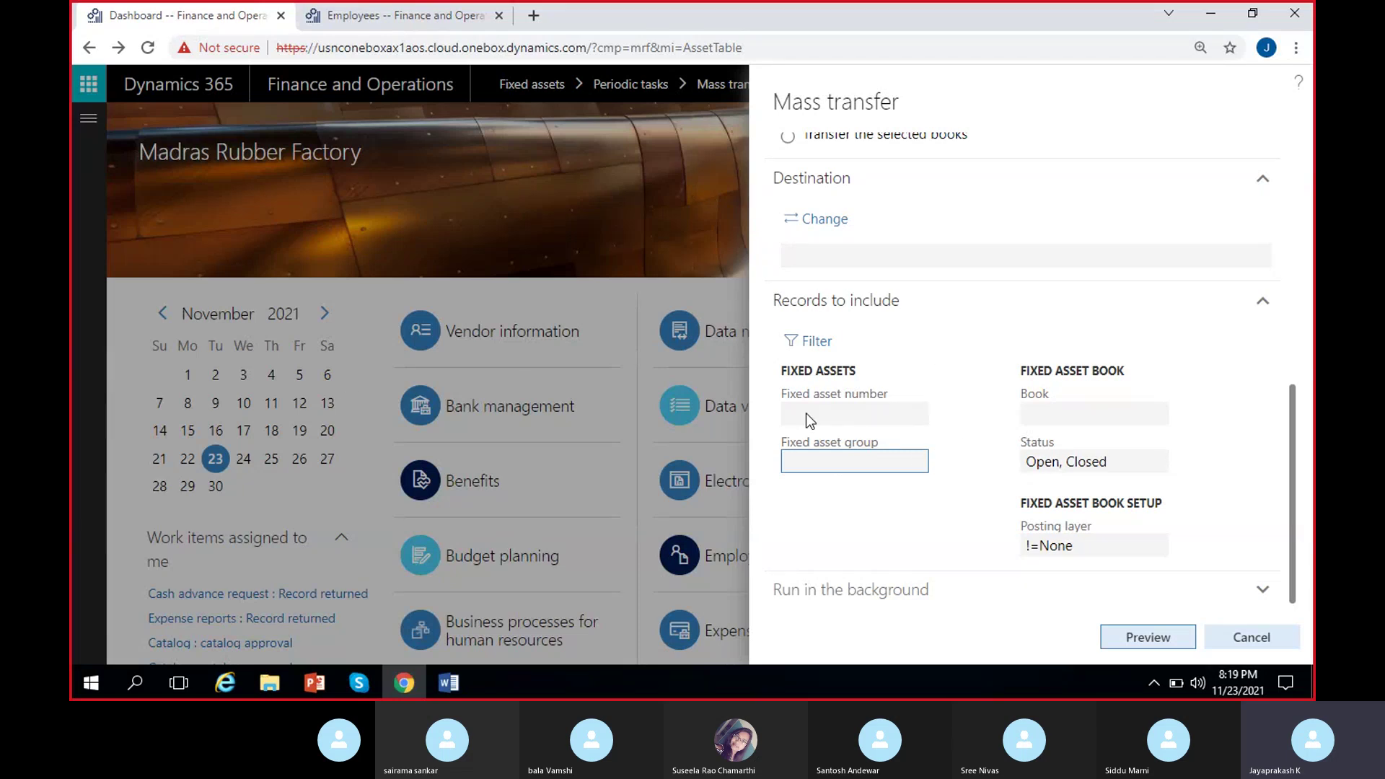
{"action": "scroll", "coordinate": [928, 411], "scroll_direction": "up", "scroll_amount": 8}
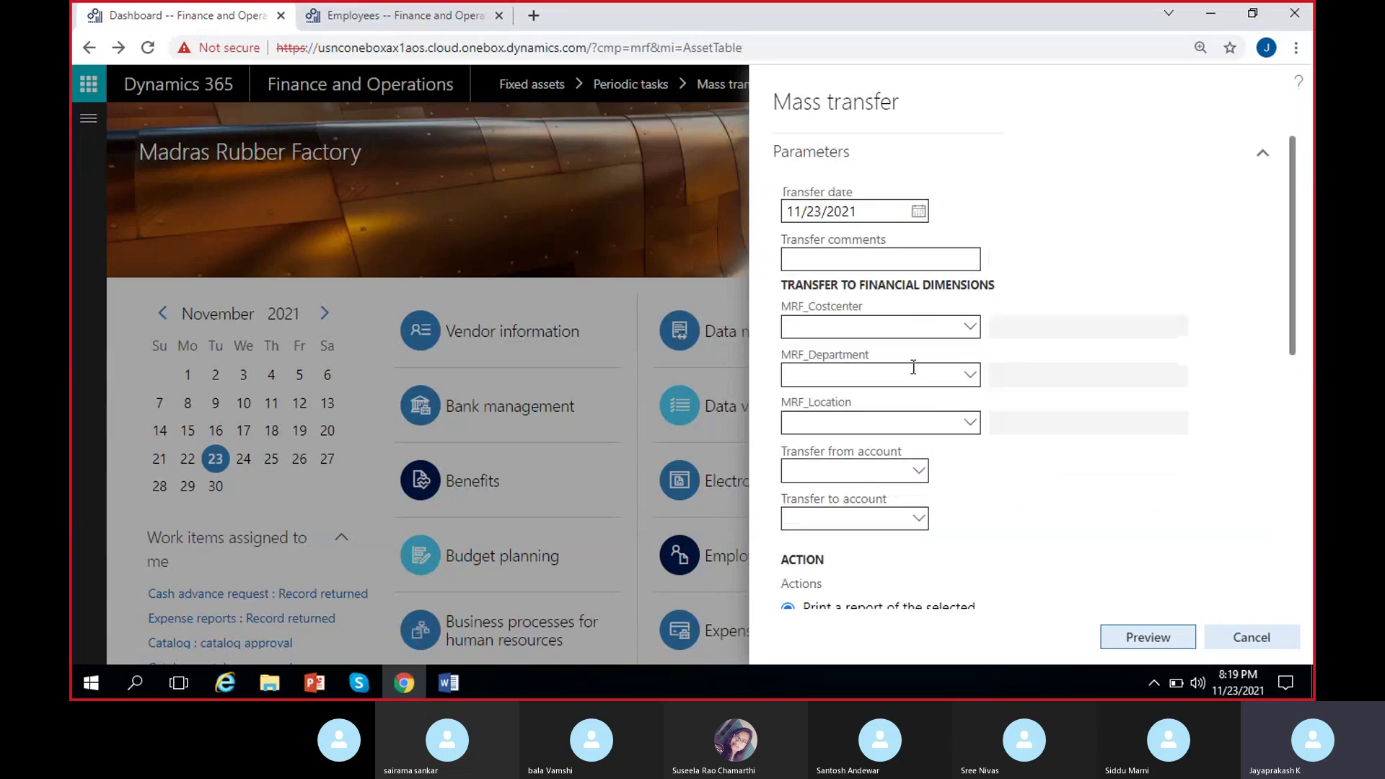
{"action": "scroll", "coordinate": [1095, 483], "scroll_direction": "down", "scroll_amount": 8}
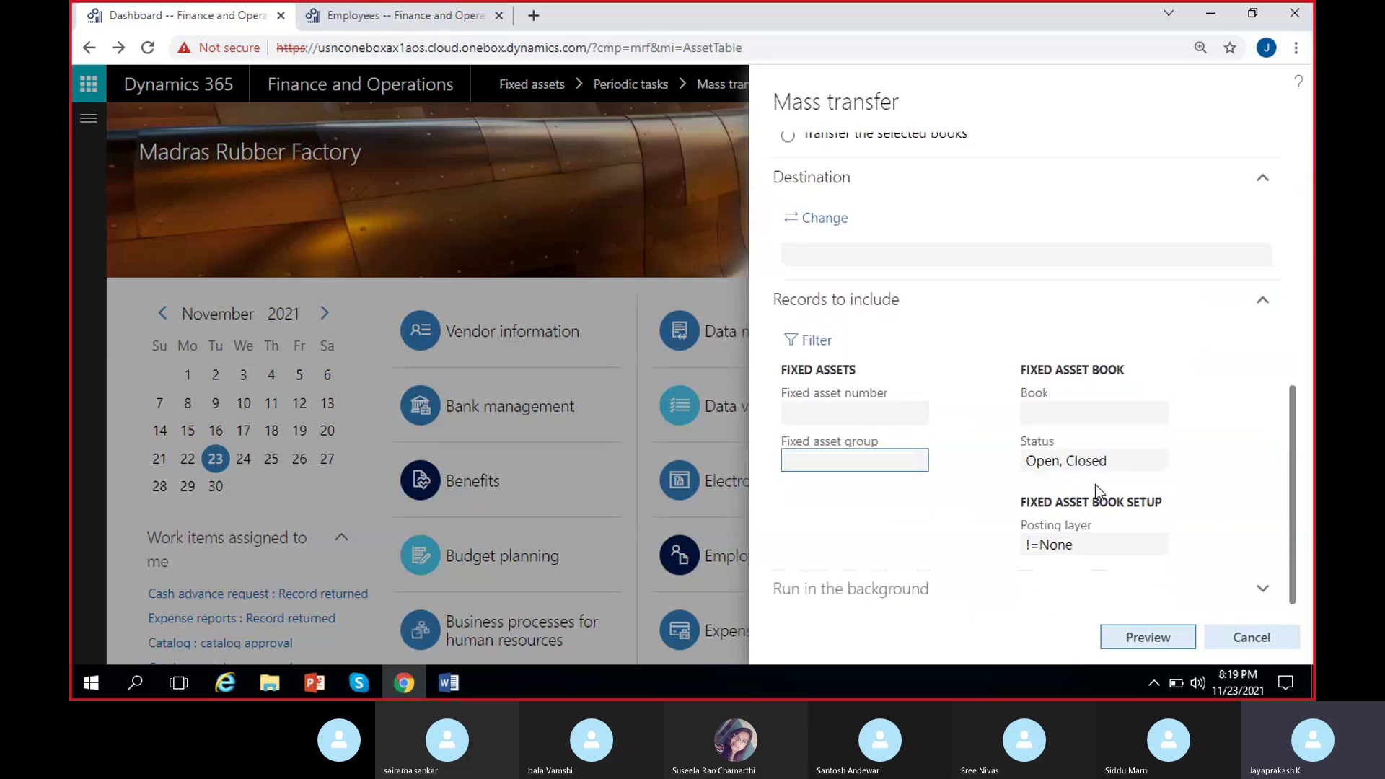
Return to the MRF fixed assets list and select the Cycle asset MRF/VEH-000006.
{"action": "left_click", "coordinate": [1269, 639]}
{"action": "left_click", "coordinate": [87, 117]}
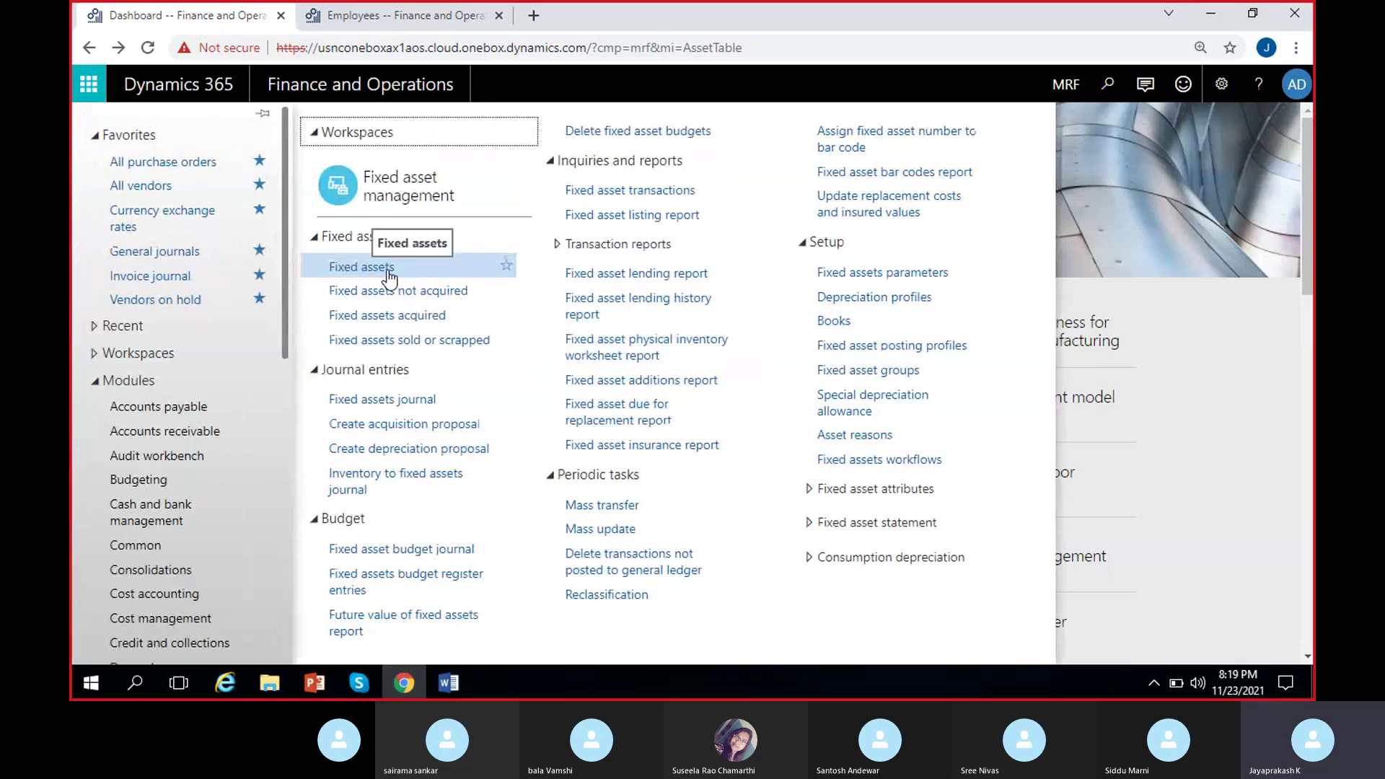
{"action": "left_click", "coordinate": [389, 271]}
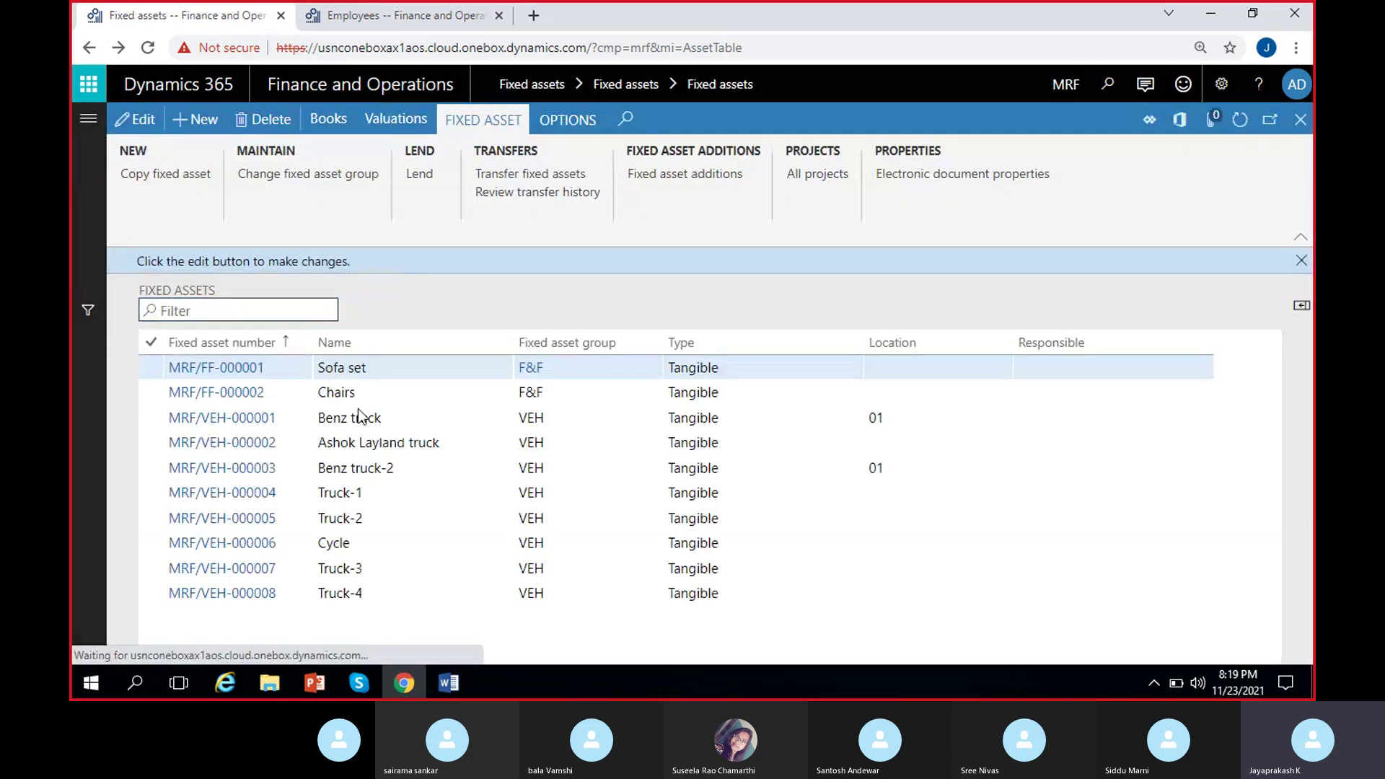
{"action": "left_click", "coordinate": [1301, 260]}
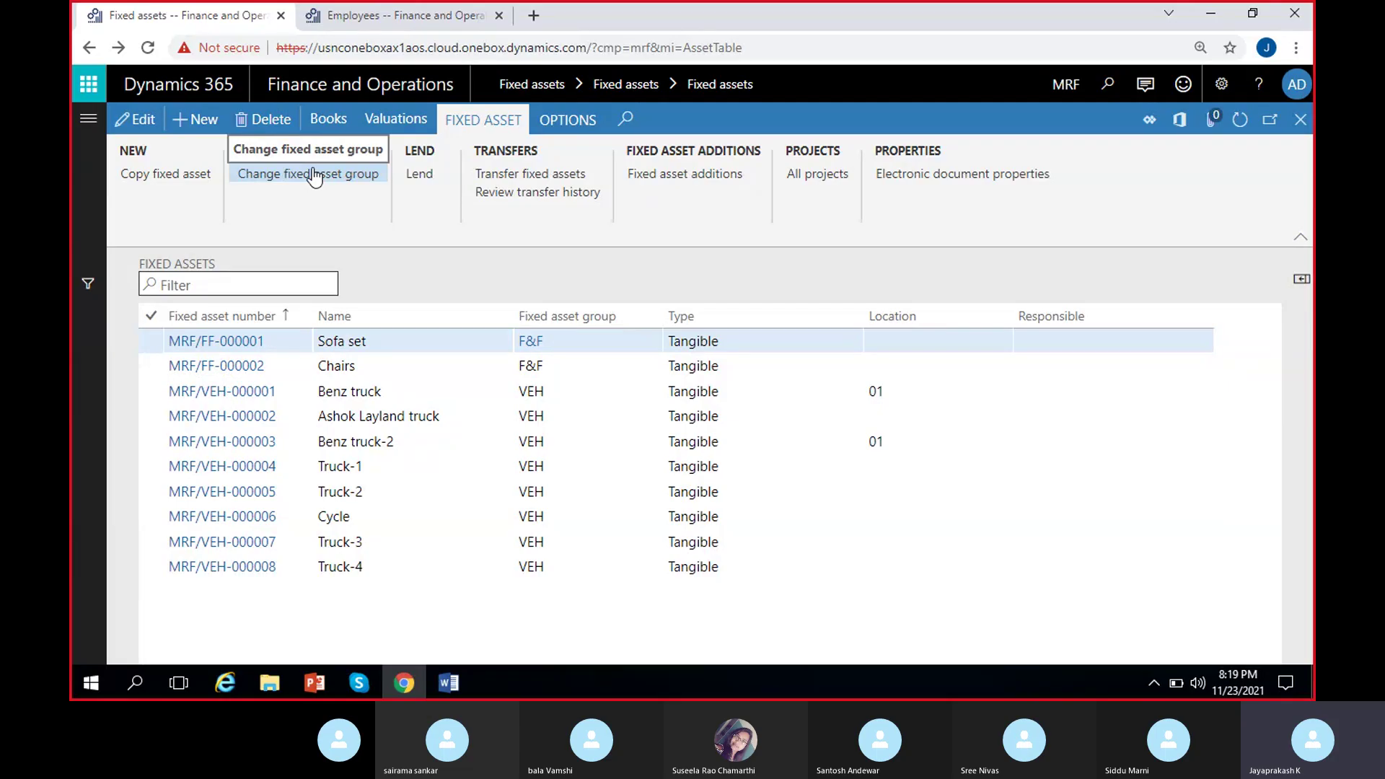
{"action": "left_click", "coordinate": [368, 367]}
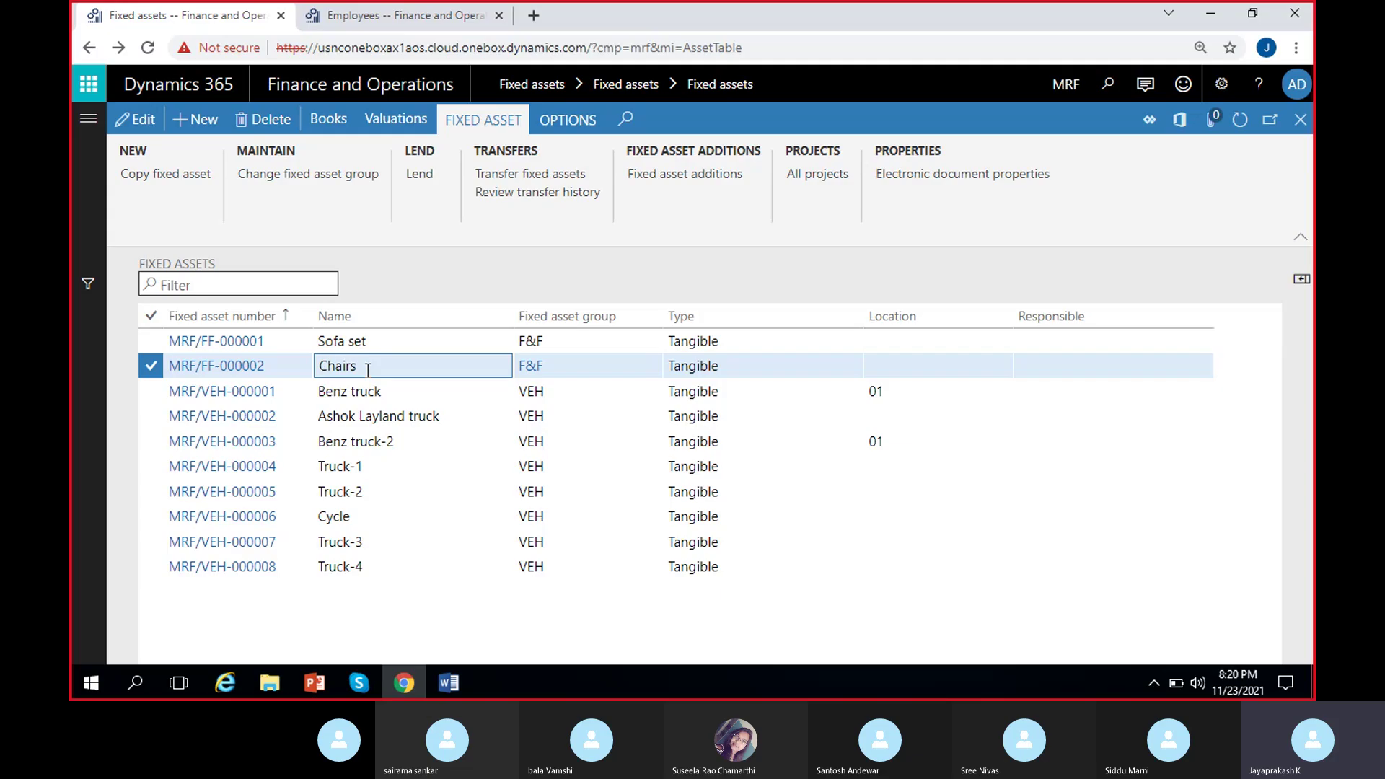
{"action": "left_click", "coordinate": [375, 514]}
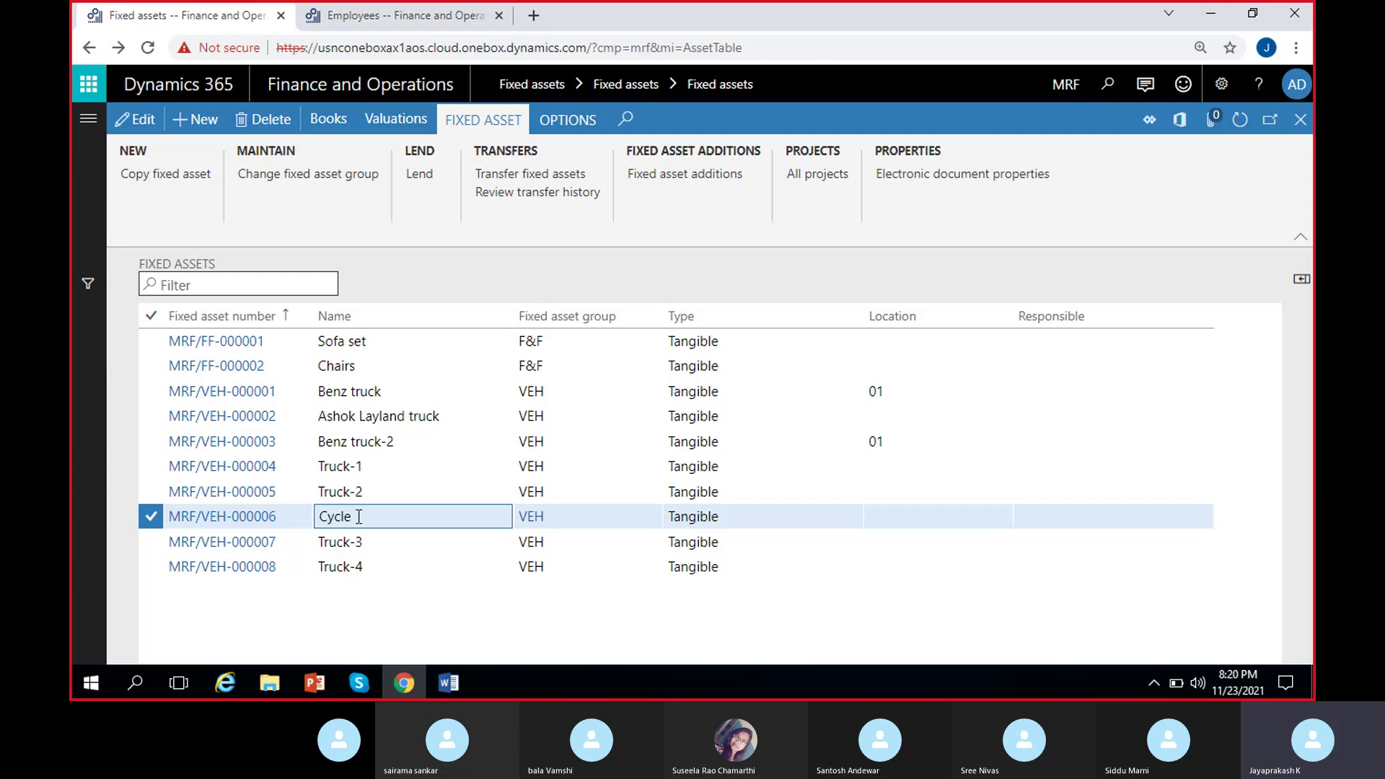
Choose new group F&F for Cycle with the new asset number MRF/FF-000003.
{"action": "left_click", "coordinate": [290, 177]}
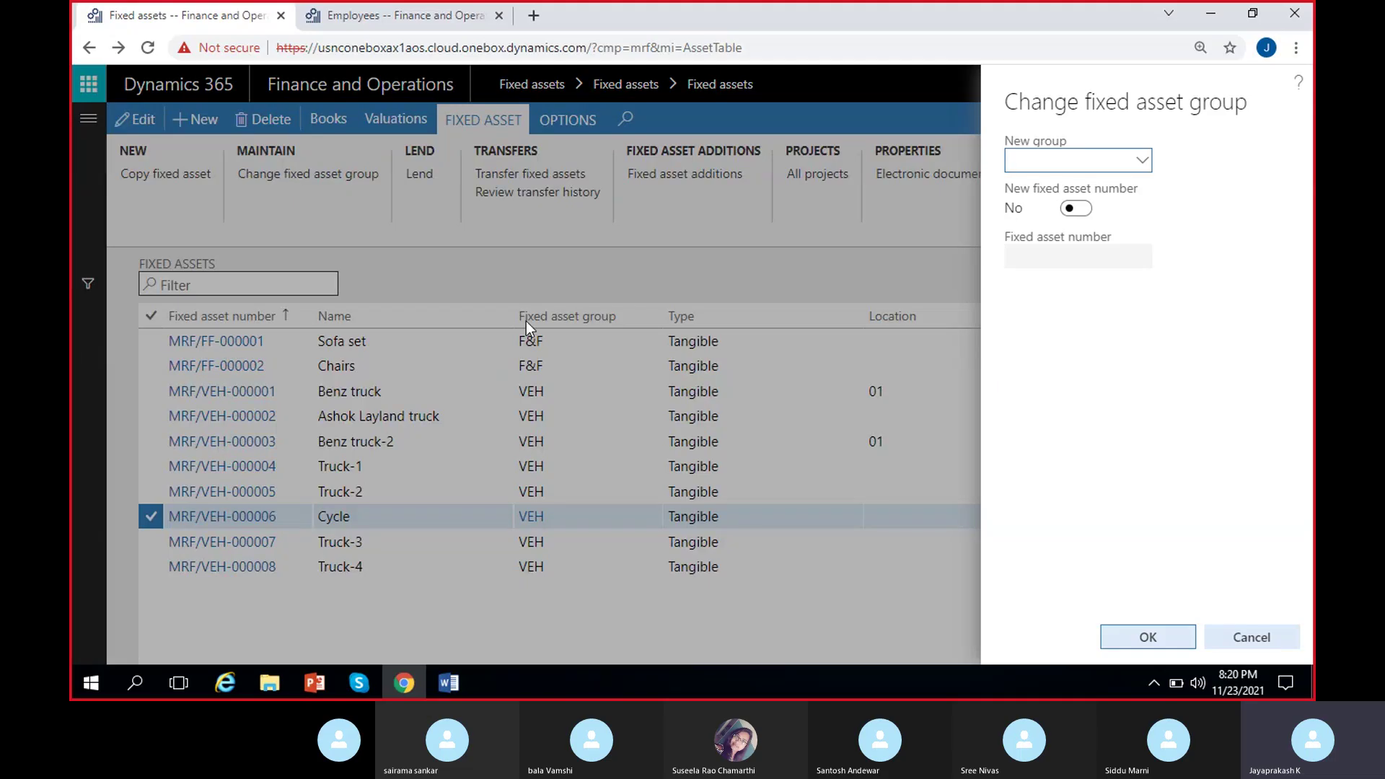
{"action": "left_click", "coordinate": [1141, 163]}
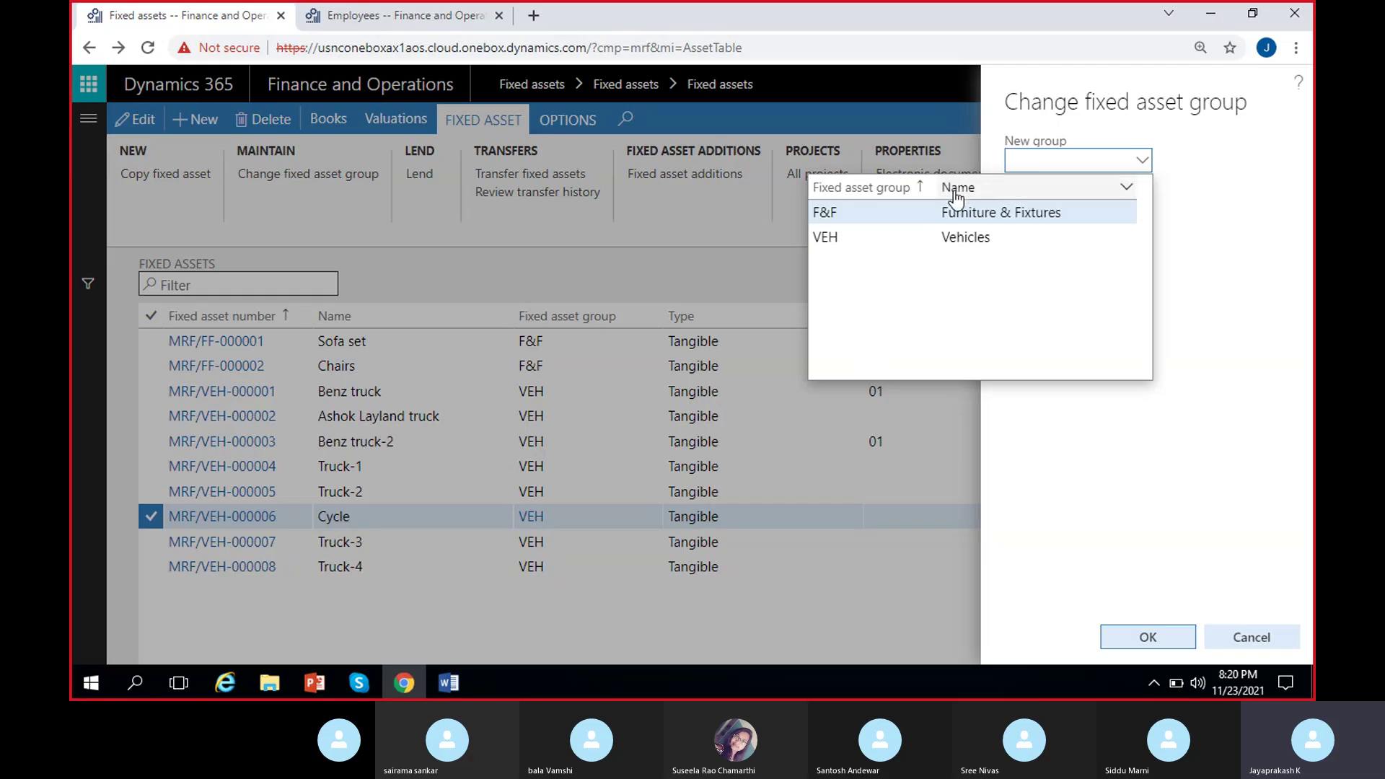
{"action": "left_click", "coordinate": [973, 212]}
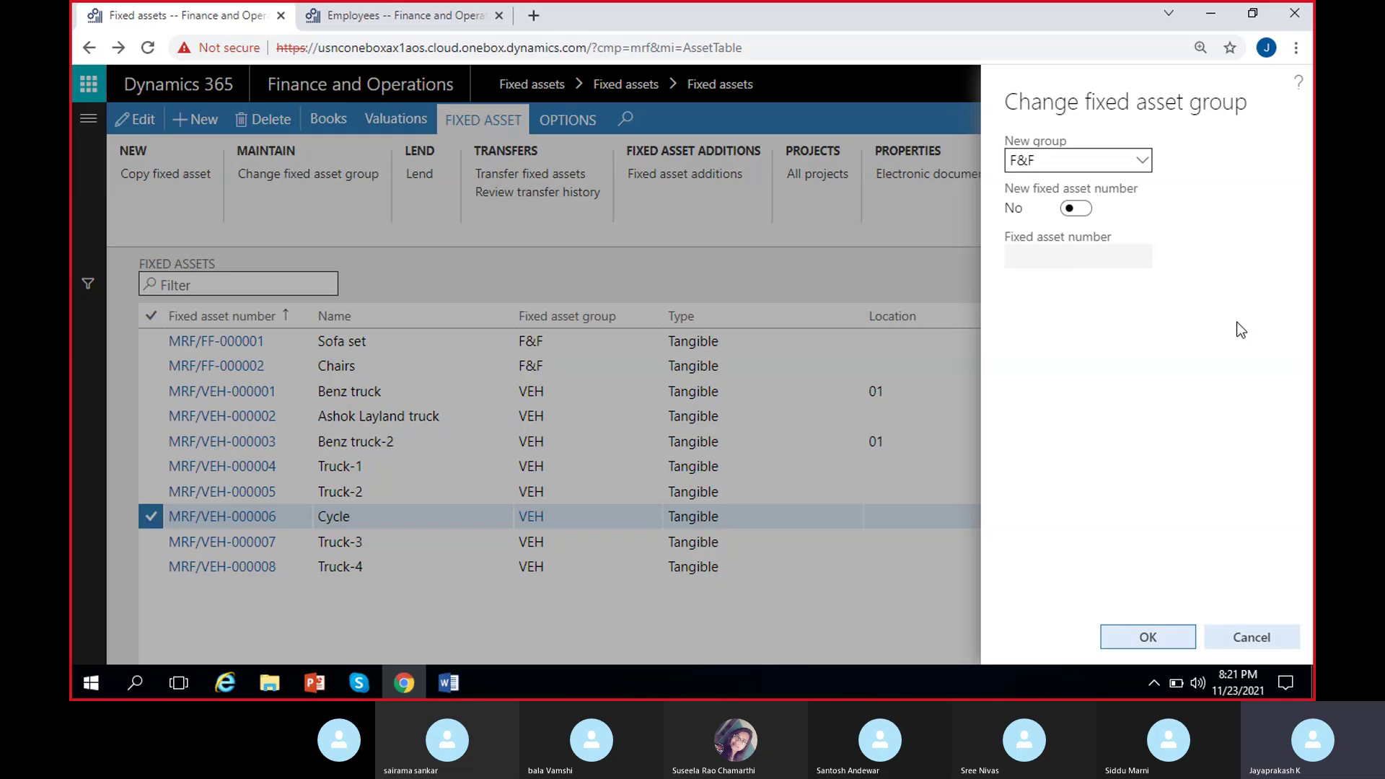
{"action": "left_click", "coordinate": [1075, 209]}
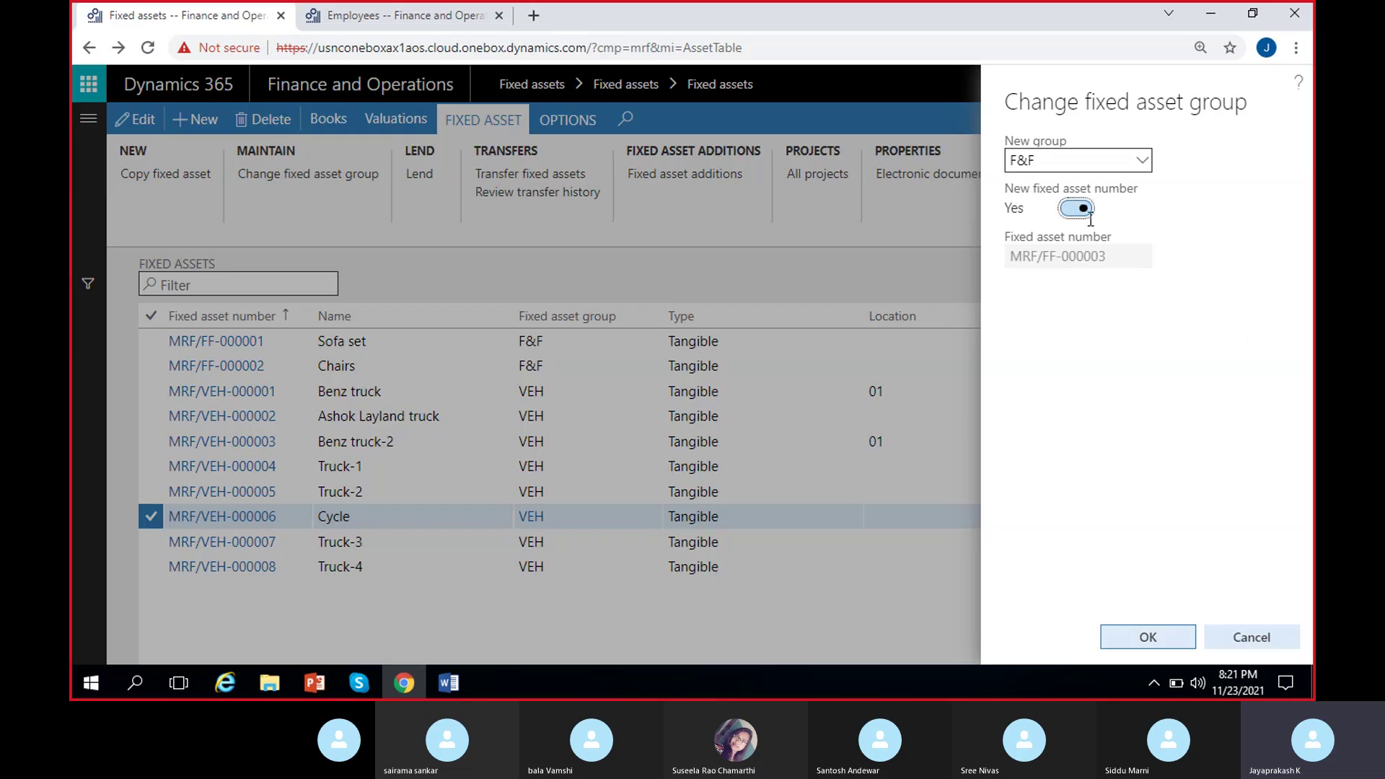
{"action": "left_click_drag", "start_coordinate": [1121, 259], "coordinate": [1003, 265]}
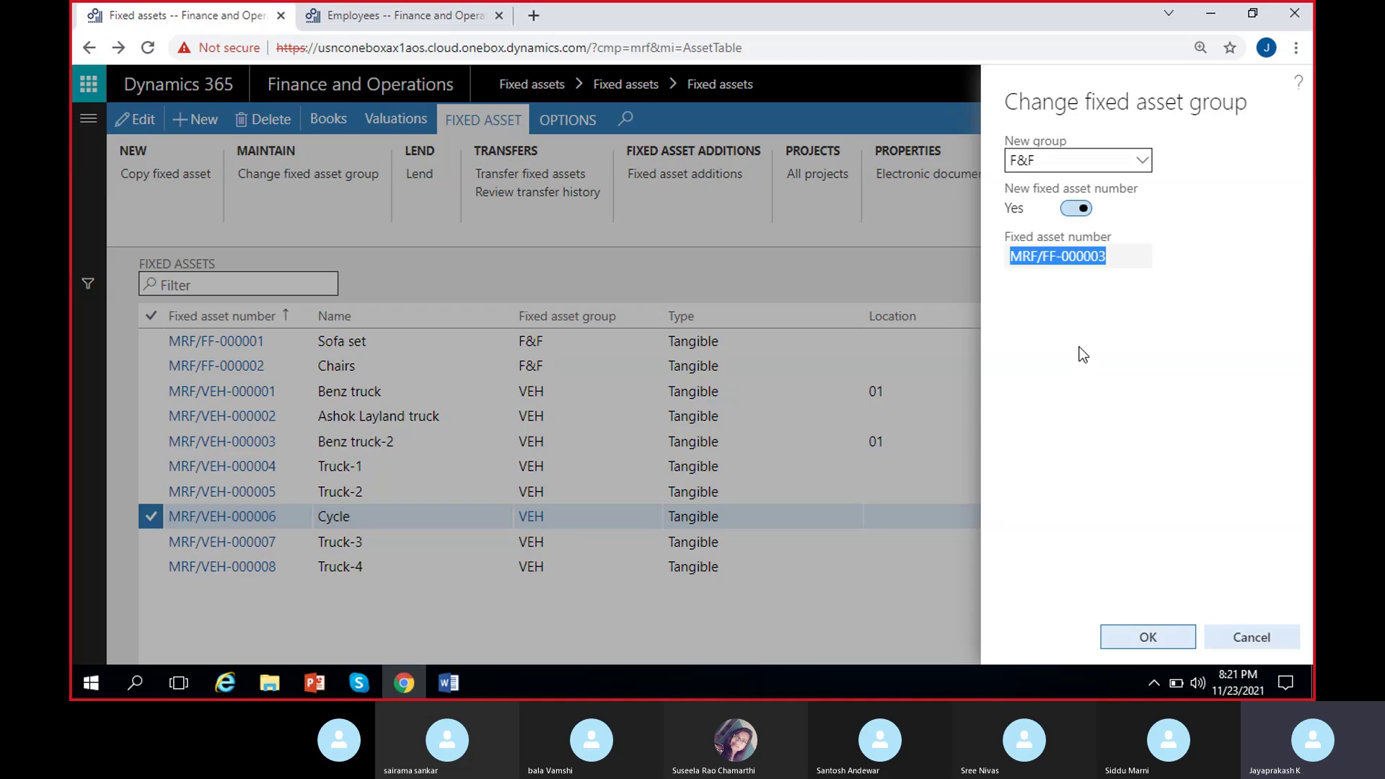
{"action": "left_click", "coordinate": [1058, 283]}
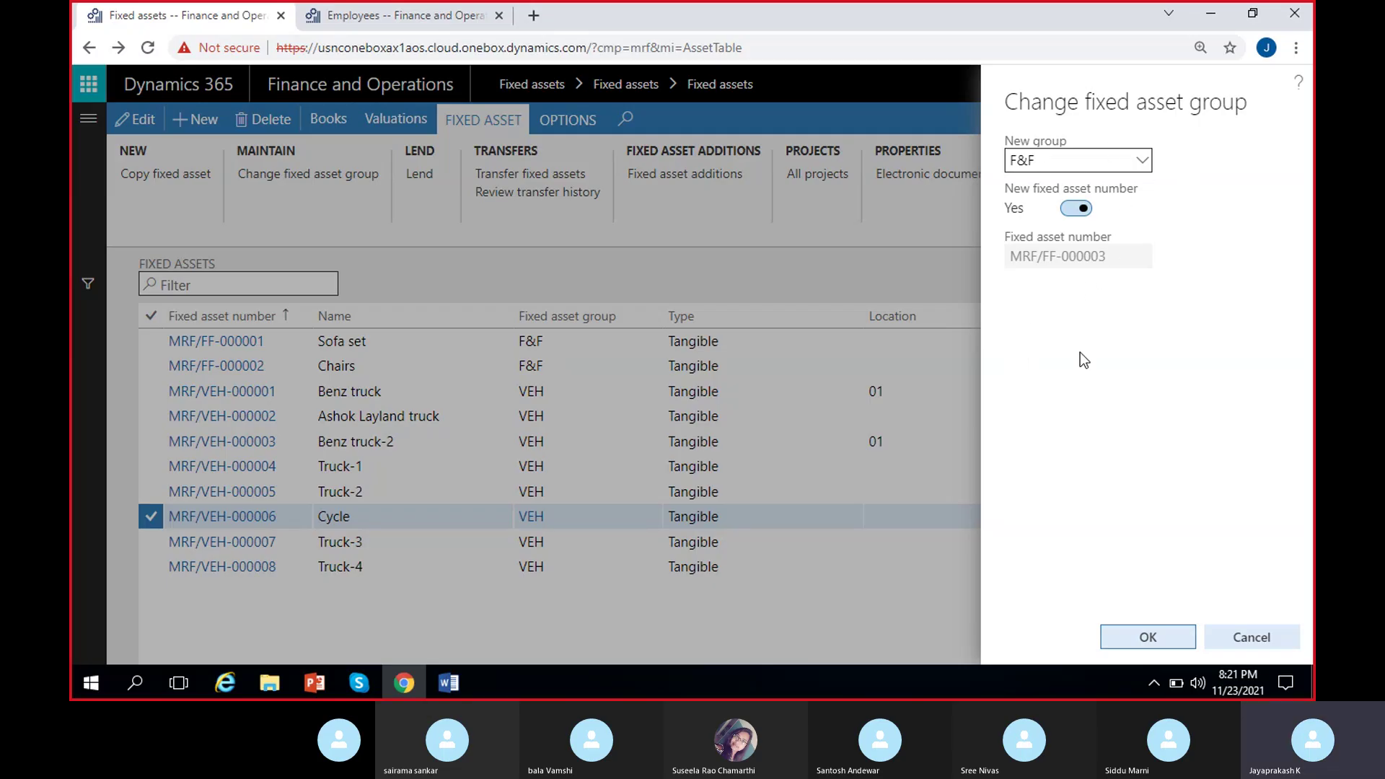
{"action": "left_click", "coordinate": [358, 683]}
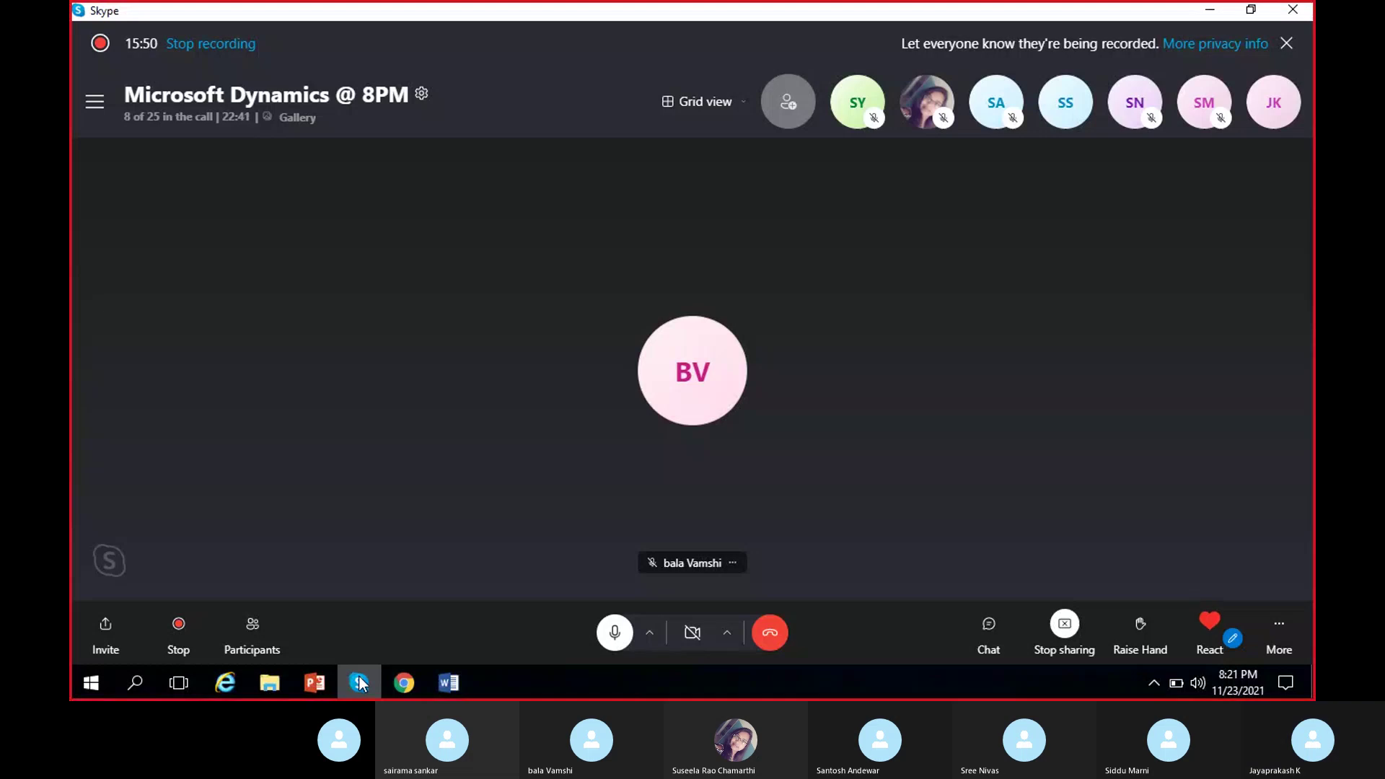
{"action": "left_click", "coordinate": [358, 682]}
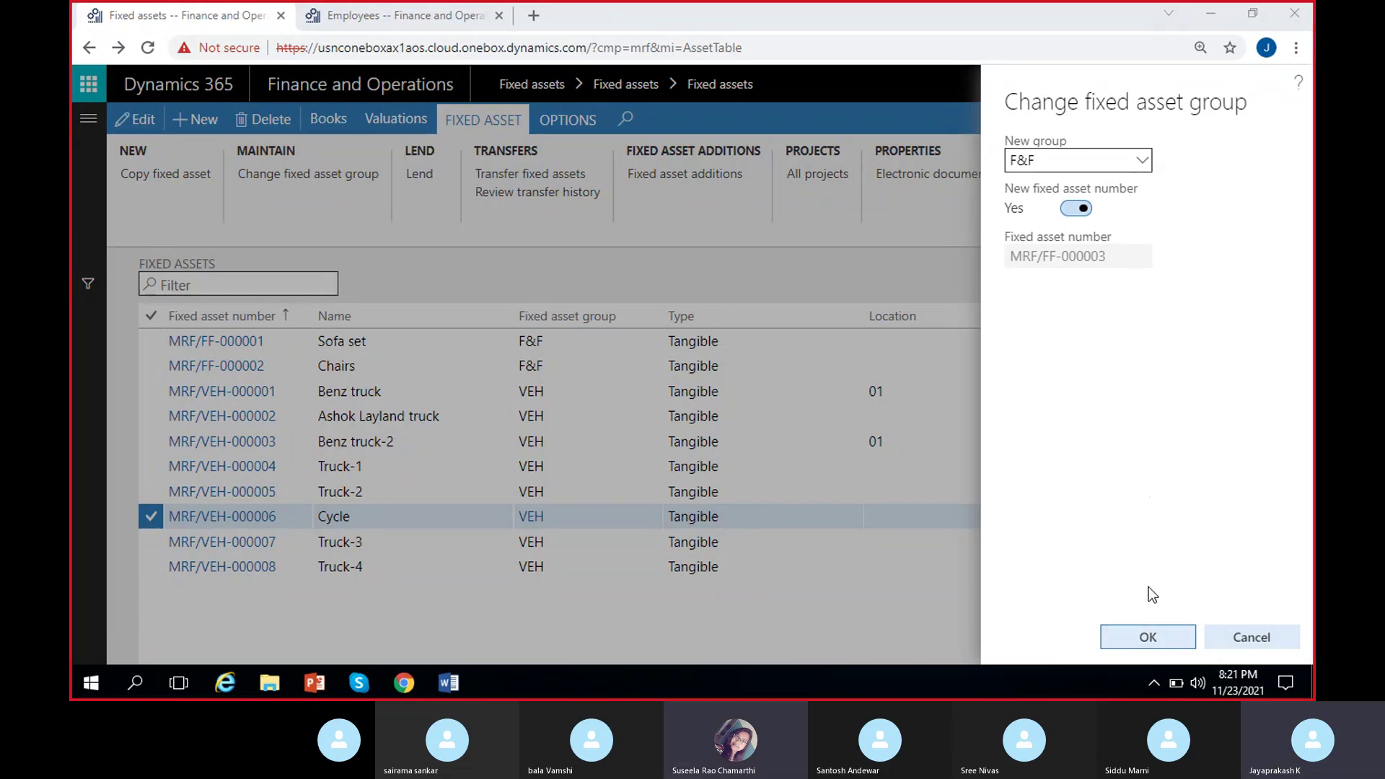
Confirm the group change and open the renumbered Cycle asset MRF/FF-000003.
{"action": "left_click", "coordinate": [1147, 637]}
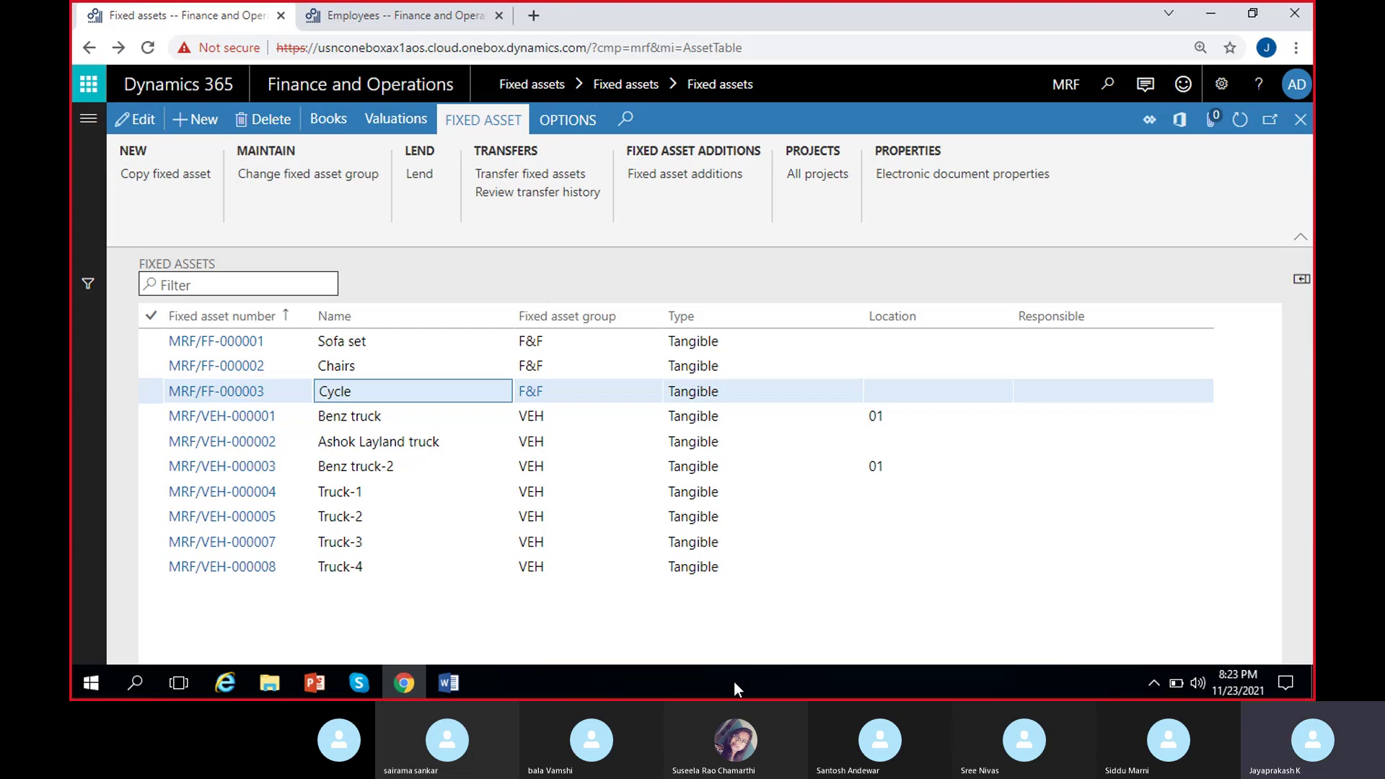
{"action": "left_click", "coordinate": [395, 395]}
{"action": "left_click", "coordinate": [243, 392]}
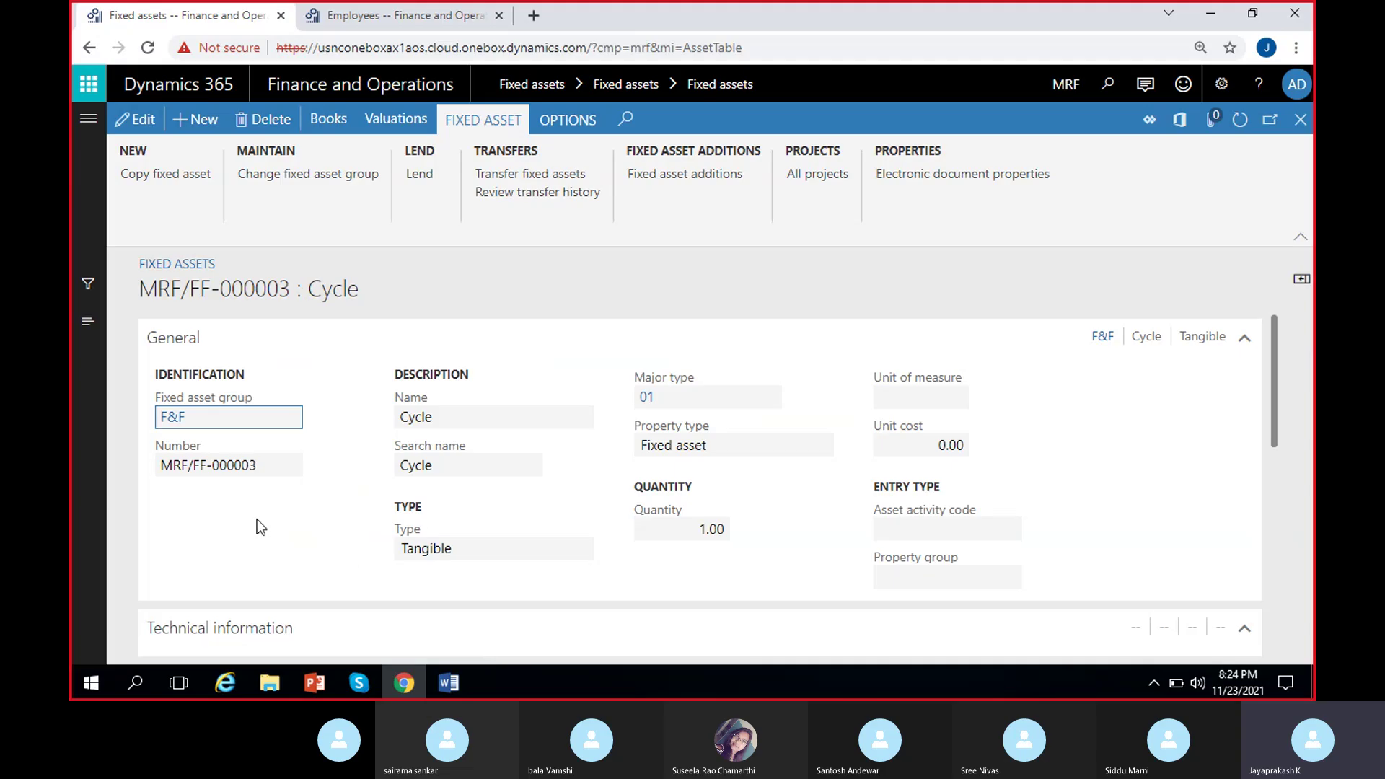
{"action": "left_click", "coordinate": [276, 465]}
{"action": "left_click", "coordinate": [157, 425]}
{"action": "scroll", "coordinate": [618, 513], "scroll_direction": "down", "scroll_amount": 10}
{"action": "left_click", "coordinate": [1301, 119]}
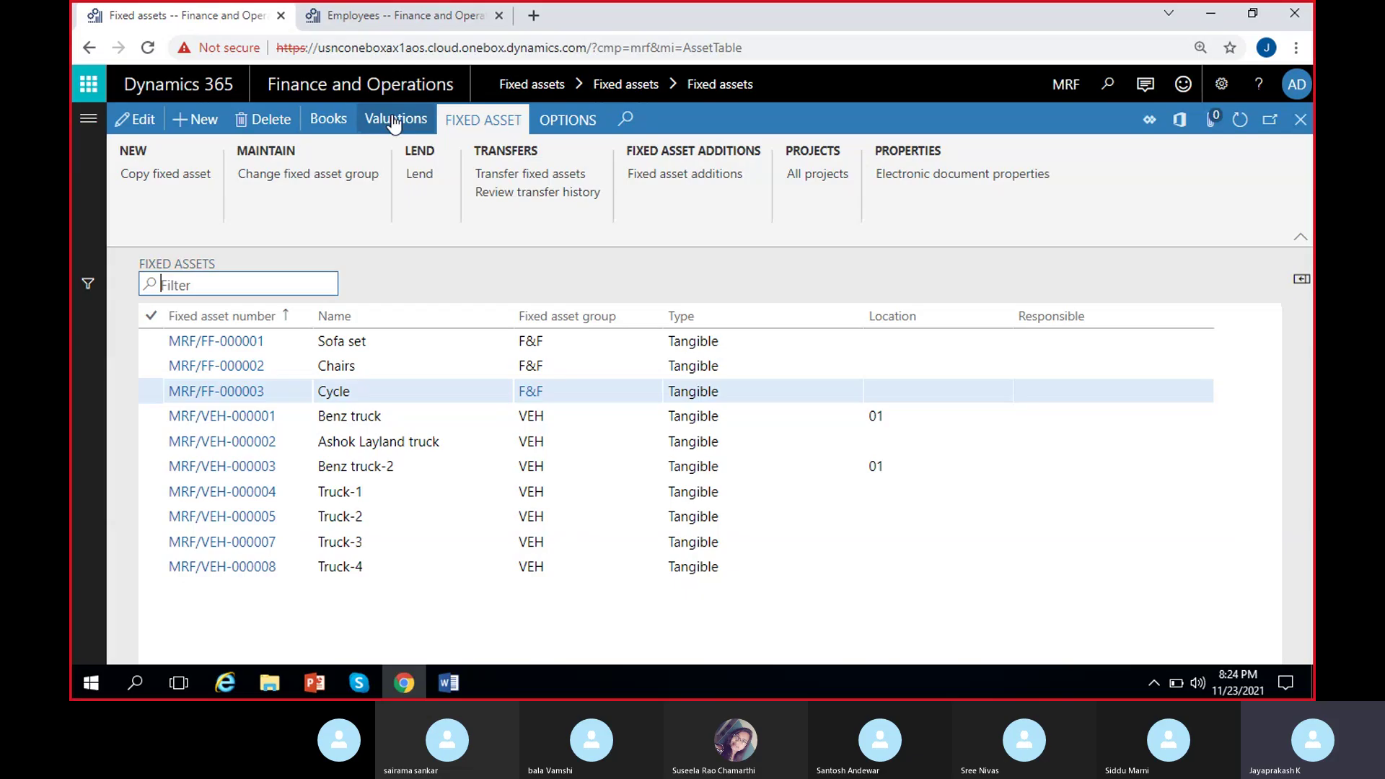
{"action": "left_click", "coordinate": [393, 119]}
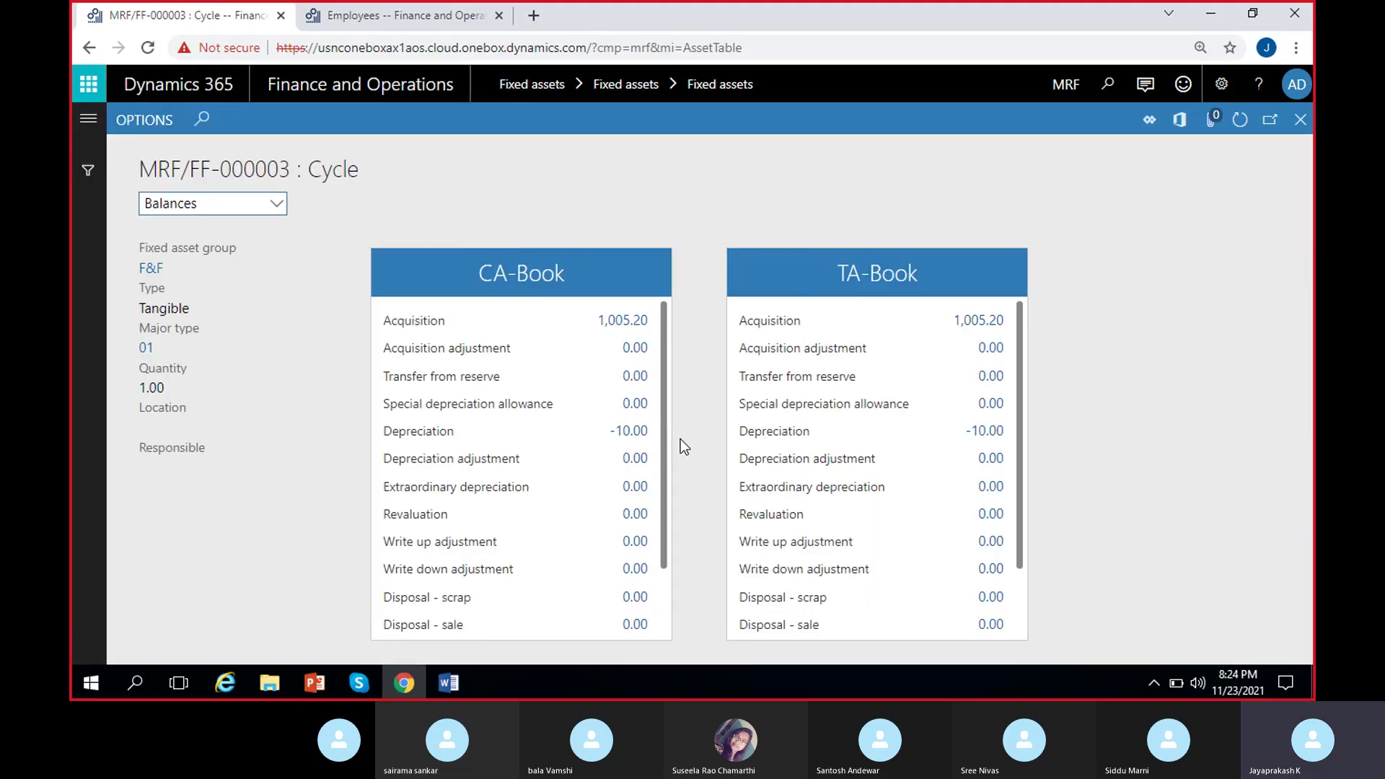
{"action": "scroll", "coordinate": [529, 490], "scroll_direction": "down", "scroll_amount": 2}
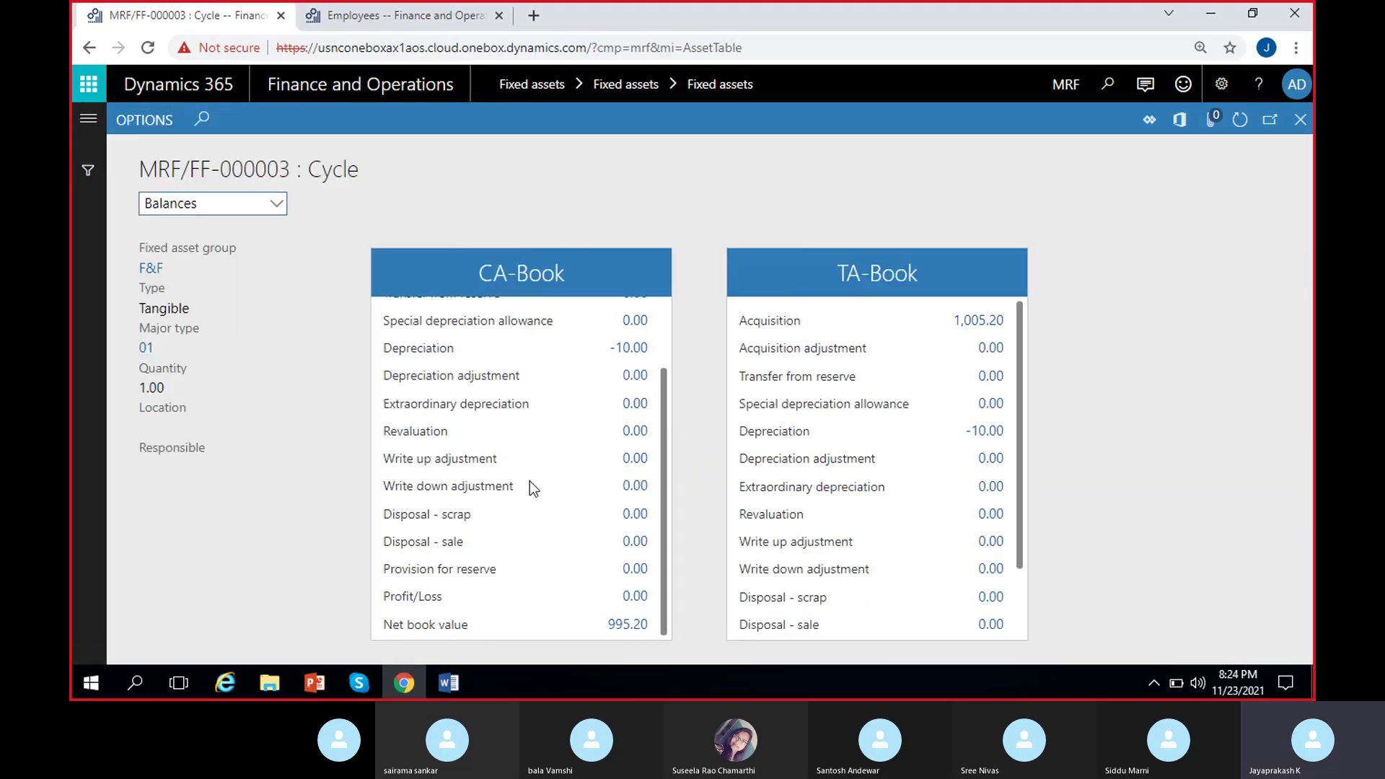
{"action": "scroll", "coordinate": [530, 480], "scroll_direction": "up", "scroll_amount": 2}
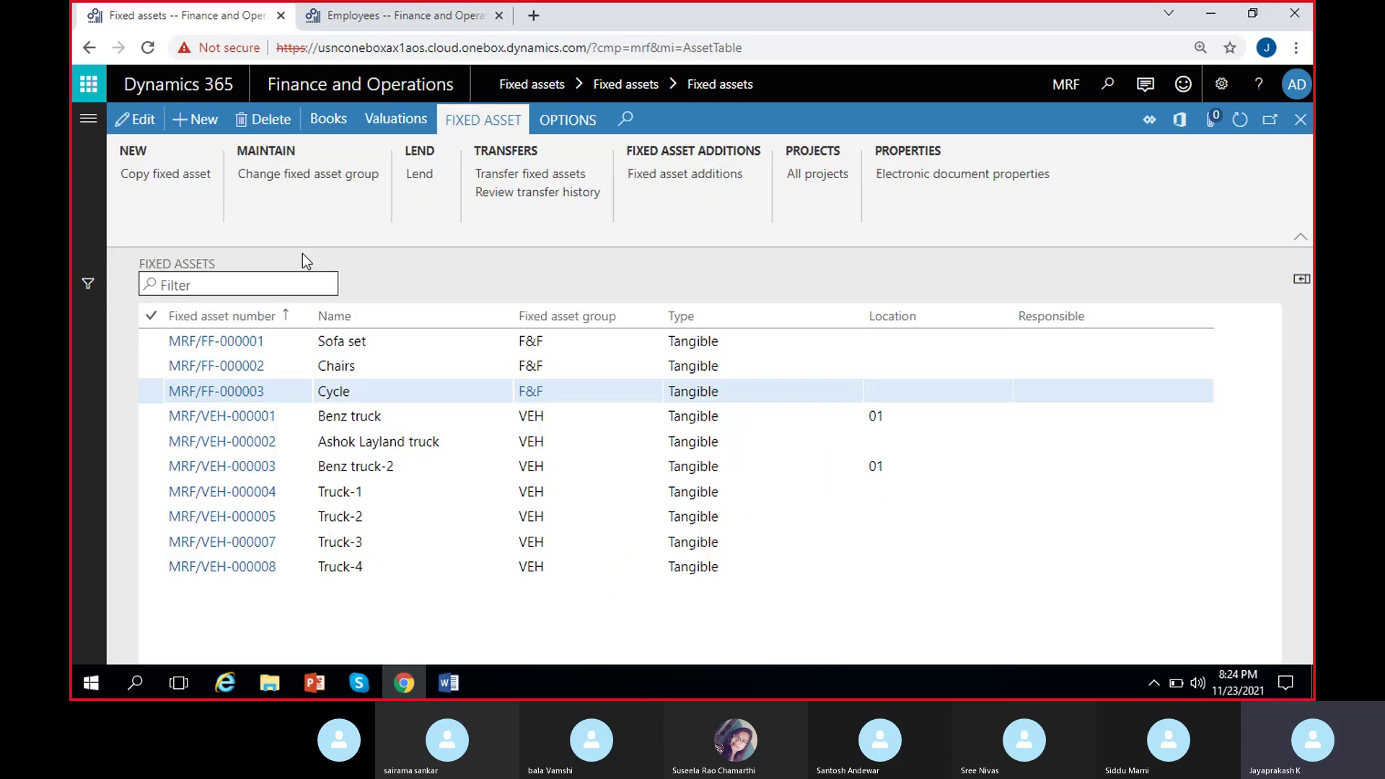
{"action": "left_click", "coordinate": [310, 121]}
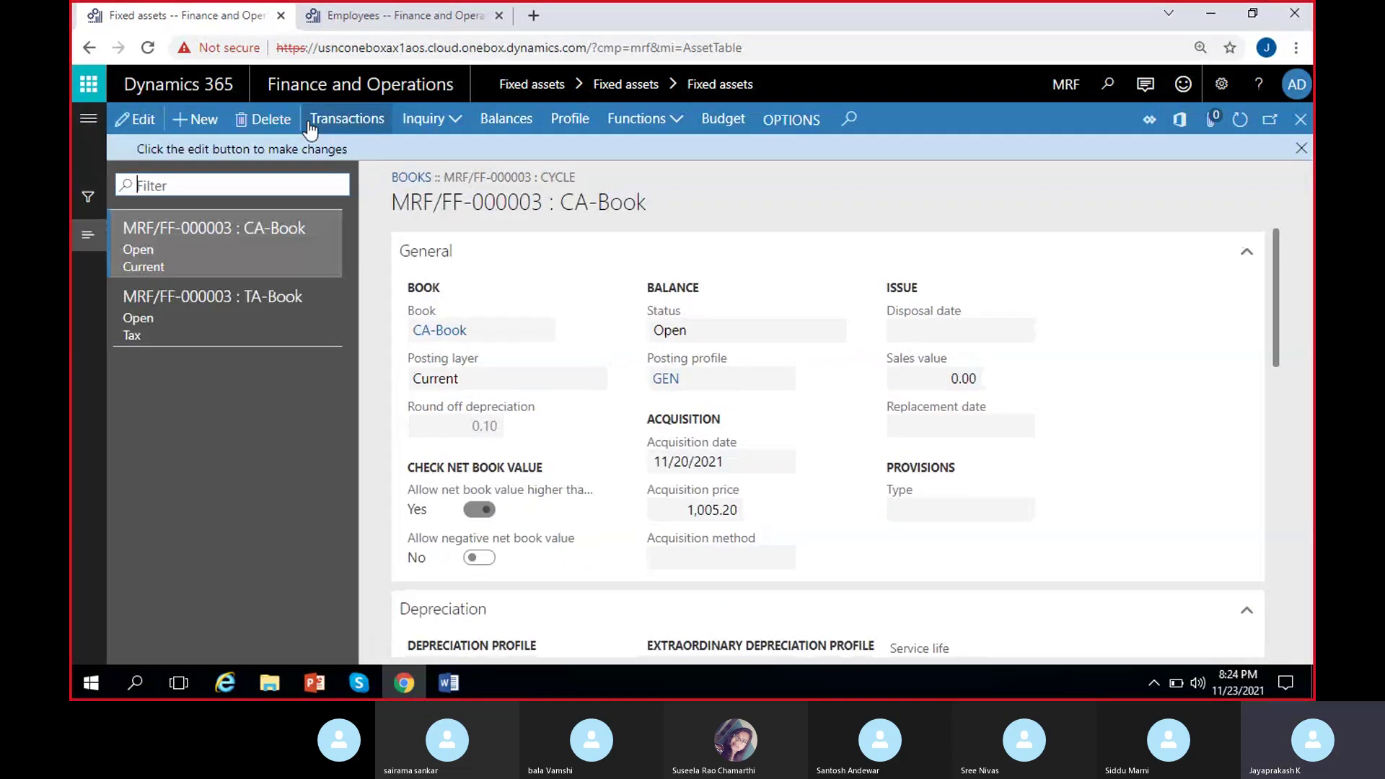
{"action": "left_click", "coordinate": [1301, 148]}
{"action": "left_click", "coordinate": [368, 127]}
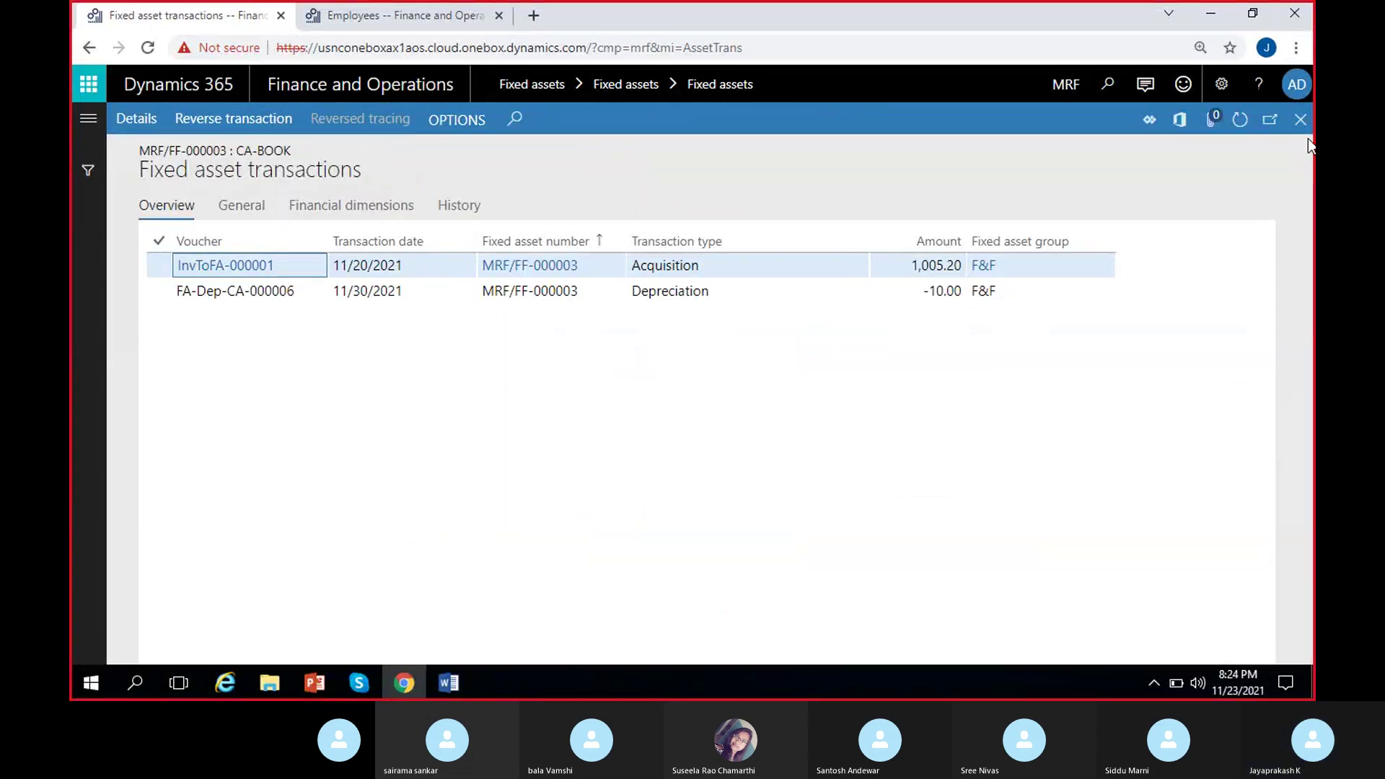
{"action": "left_click", "coordinate": [1301, 122]}
{"action": "left_click", "coordinate": [1302, 121]}
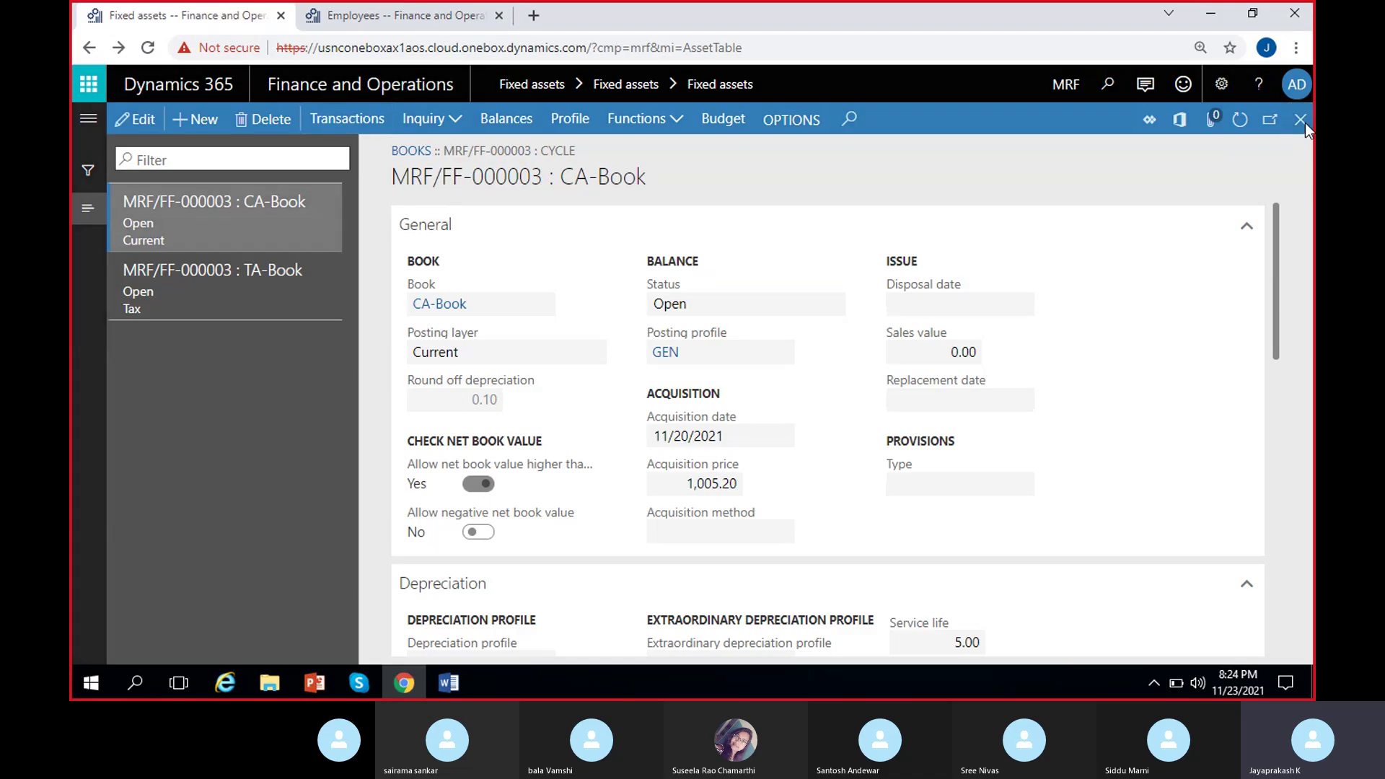
{"action": "left_click", "coordinate": [363, 390]}
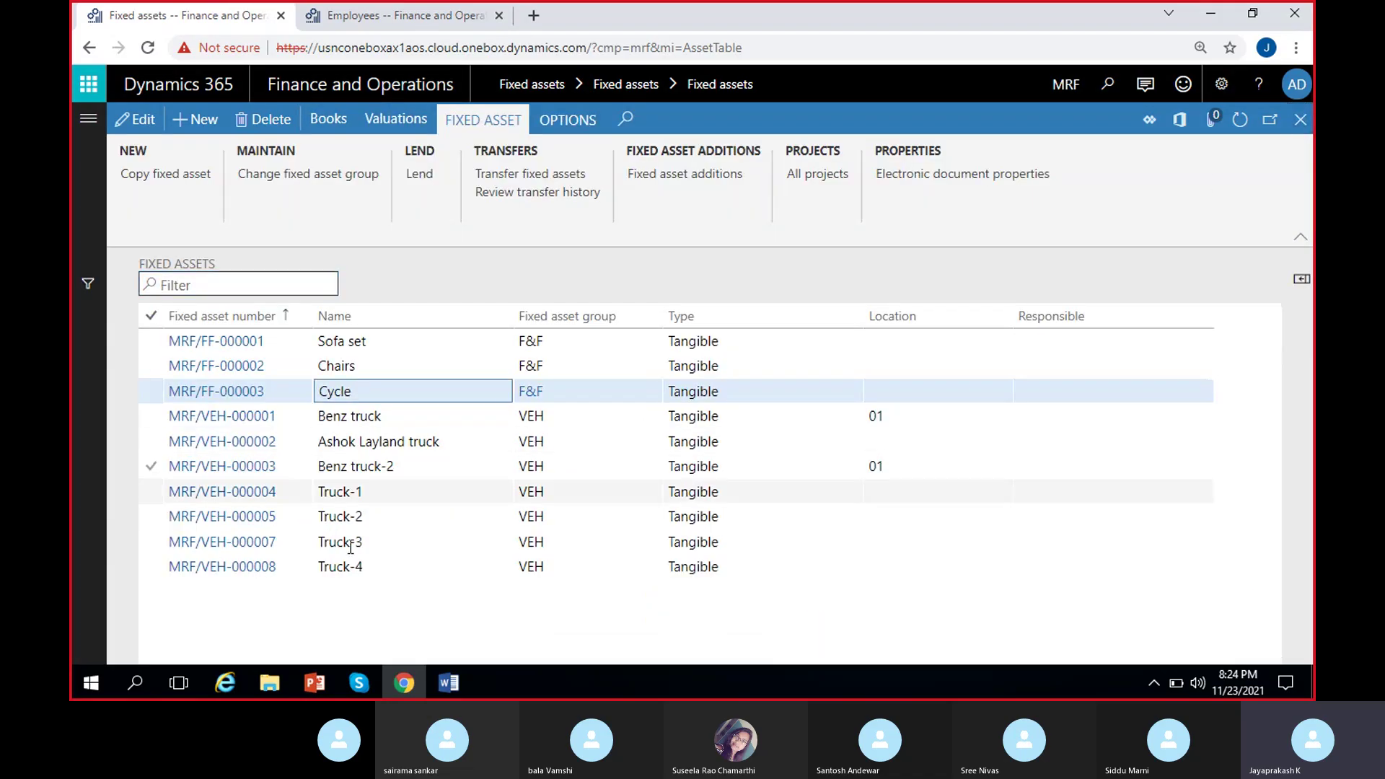
{"action": "left_click_drag", "start_coordinate": [361, 394], "coordinate": [316, 391]}
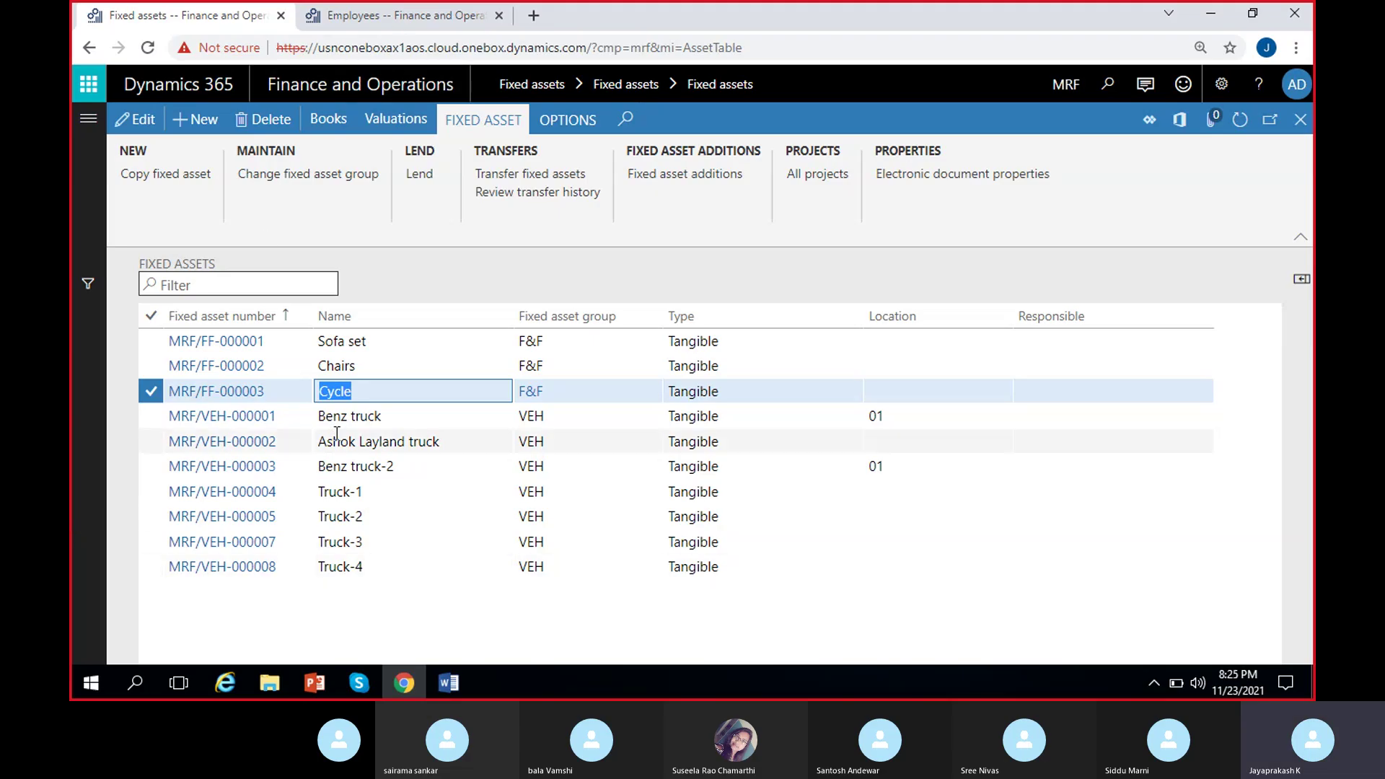
Open the fixed asset posting profiles and select the CA-Book VEH acquisition account line.
{"action": "left_click", "coordinate": [401, 15]}
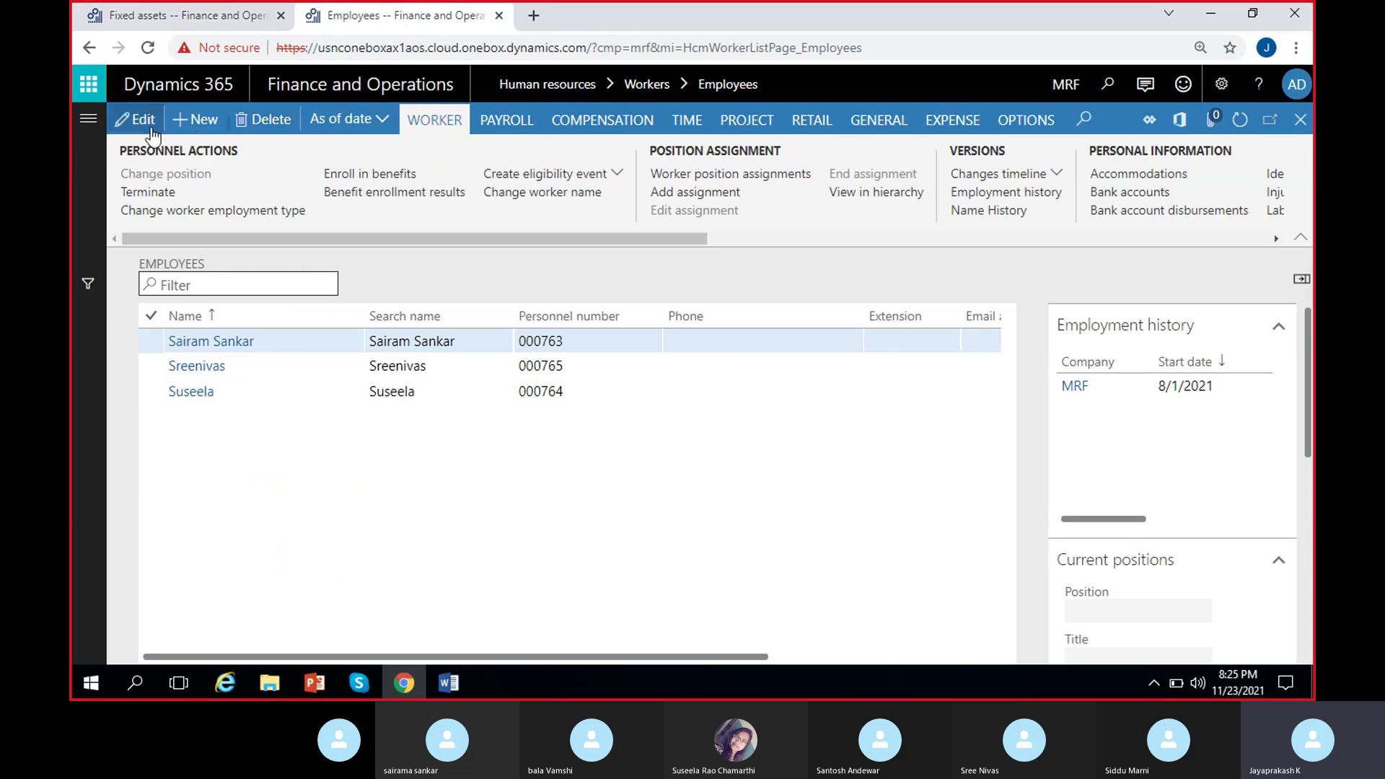
{"action": "left_click", "coordinate": [88, 119]}
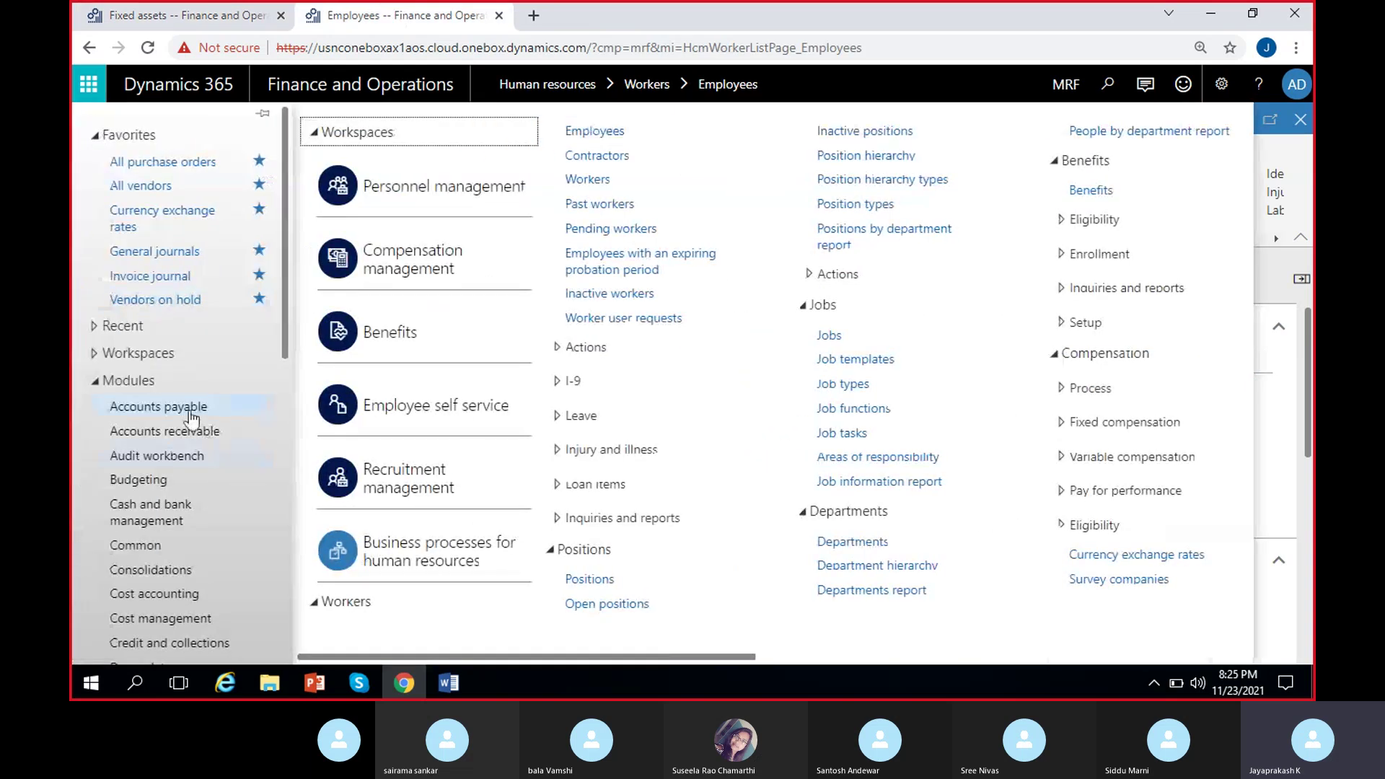
{"action": "left_click", "coordinate": [184, 414]}
{"action": "scroll", "coordinate": [177, 447], "scroll_direction": "down", "scroll_amount": 4}
{"action": "left_click", "coordinate": [163, 442]}
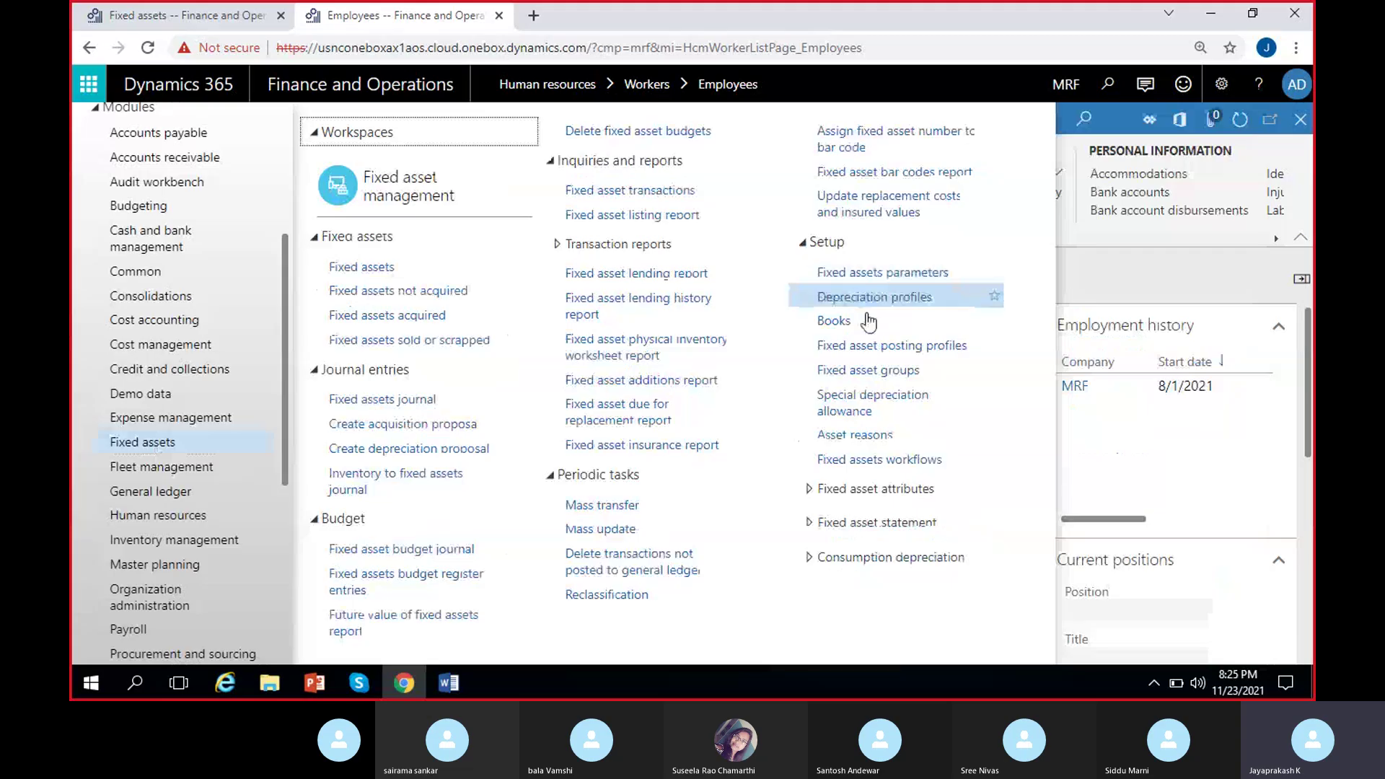
{"action": "left_click", "coordinate": [858, 349]}
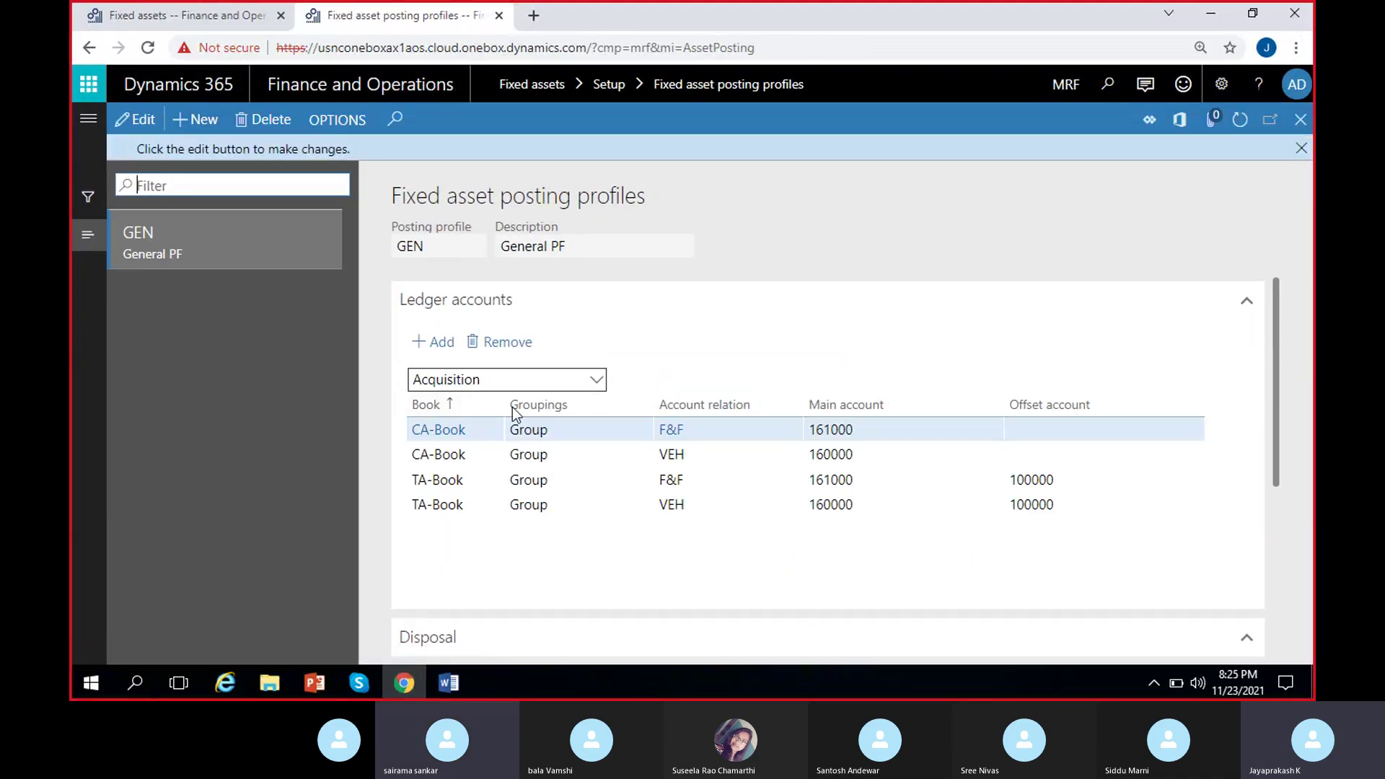
{"action": "left_click", "coordinate": [1301, 148]}
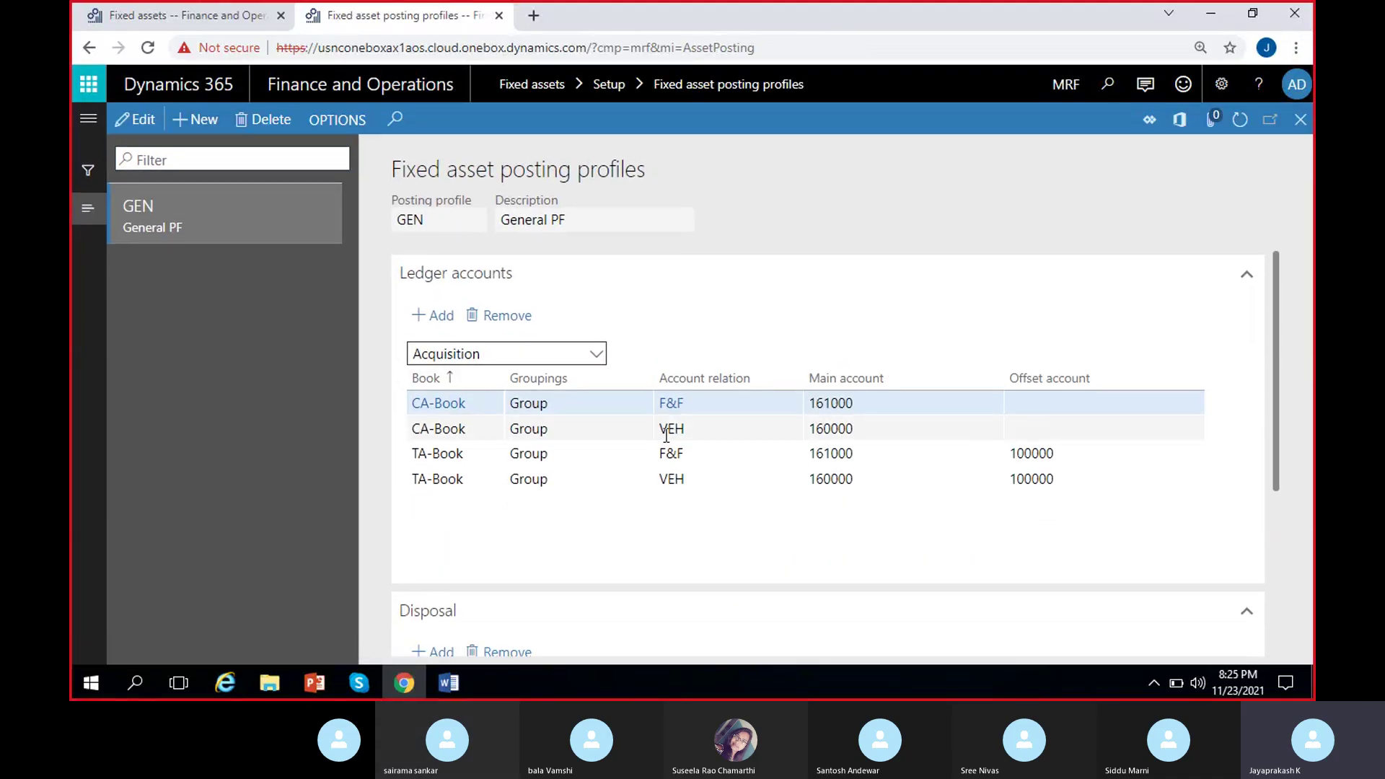
{"action": "left_click", "coordinate": [710, 430]}
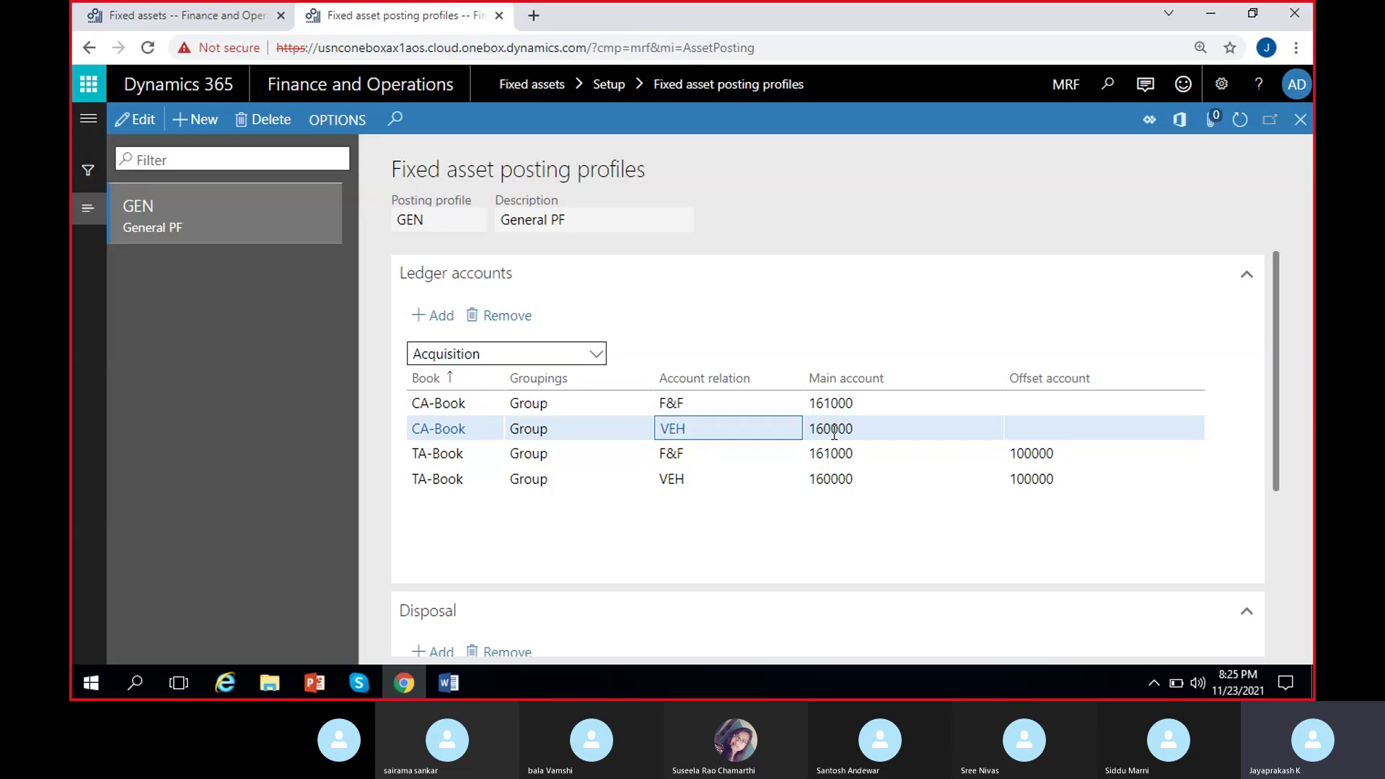
Return to the fixed assets list showing Cycle as MRF/FF-000003 in F&F.
{"action": "mouse_move", "coordinate": [834, 432]}
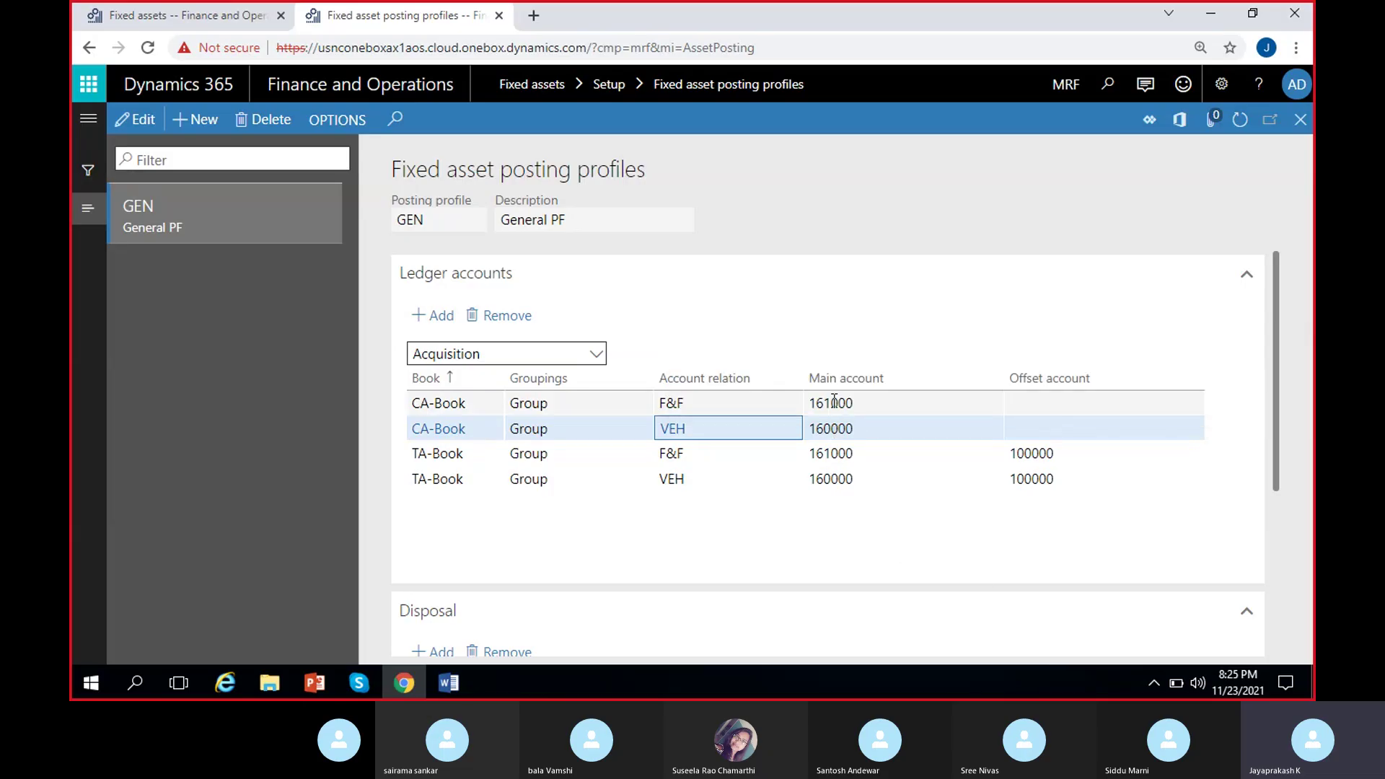
{"action": "mouse_move", "coordinate": [834, 401]}
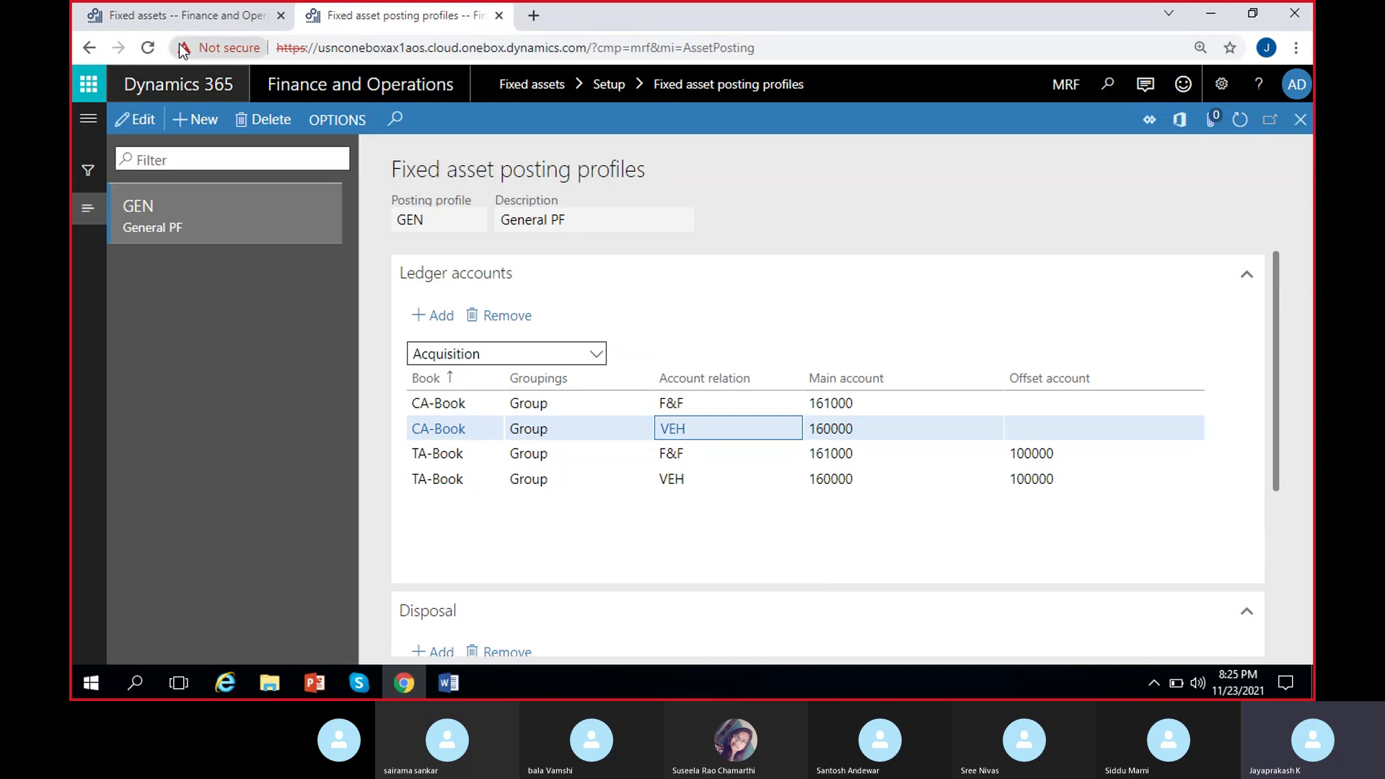
{"action": "left_click", "coordinate": [184, 16]}
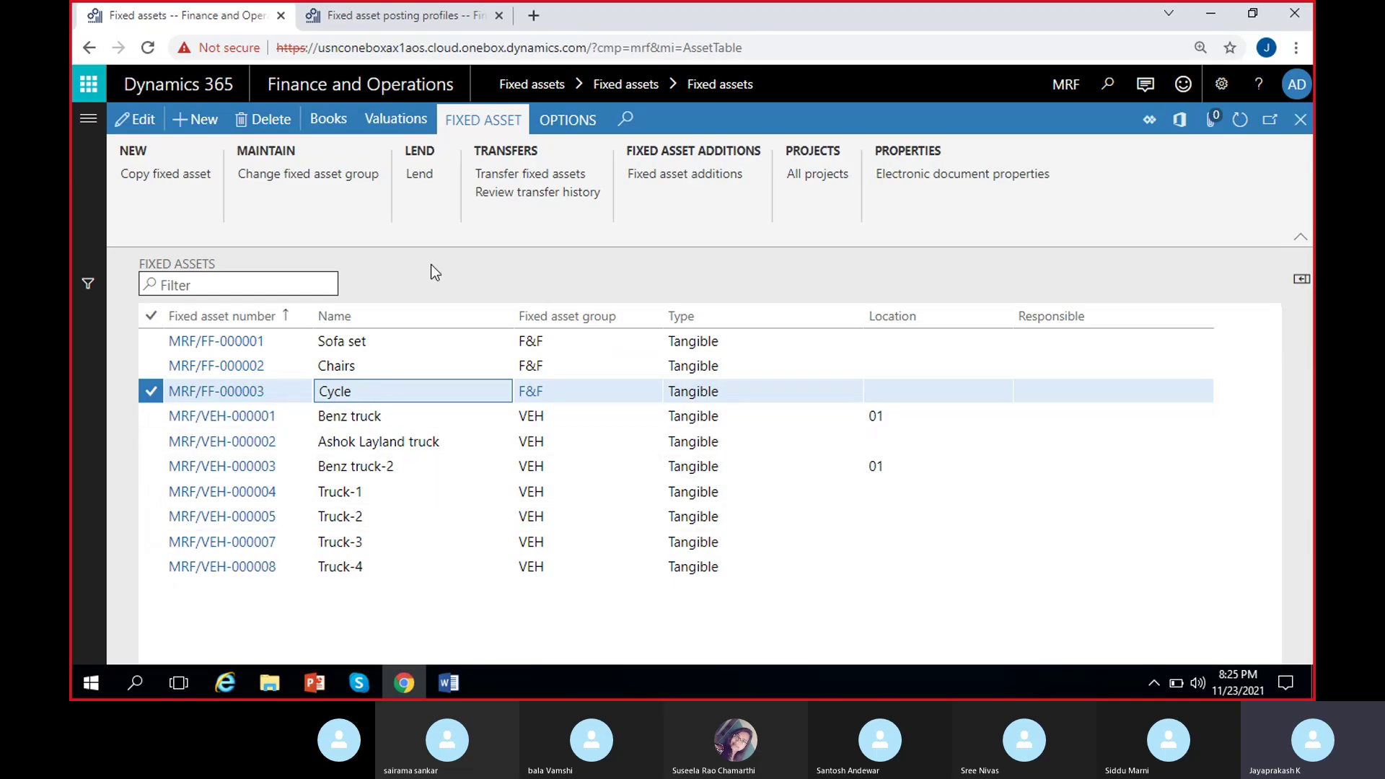
Include both Cycle asset books in the transfer and set the transfer-from account to 160000.
{"action": "left_click", "coordinate": [523, 176]}
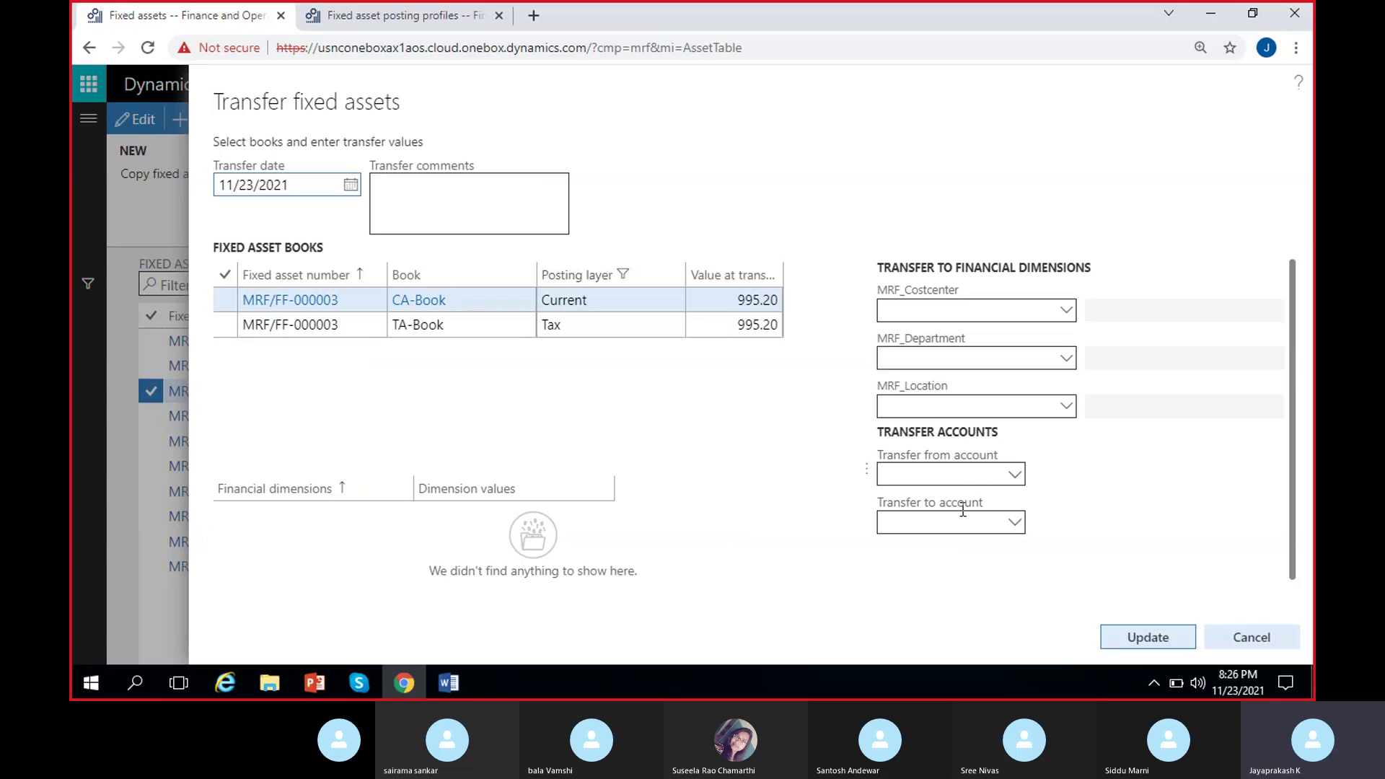
{"action": "left_click", "coordinate": [225, 275]}
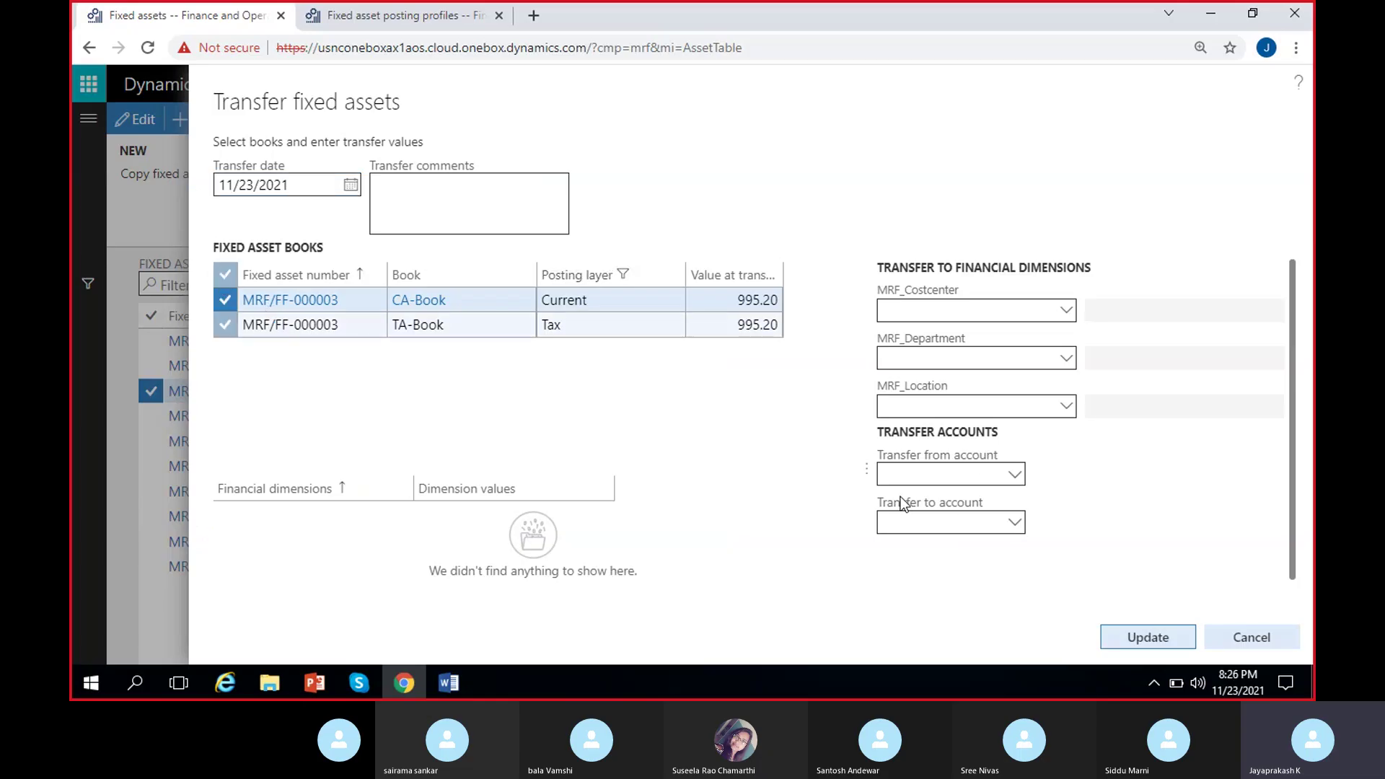
{"action": "left_click", "coordinate": [1013, 476]}
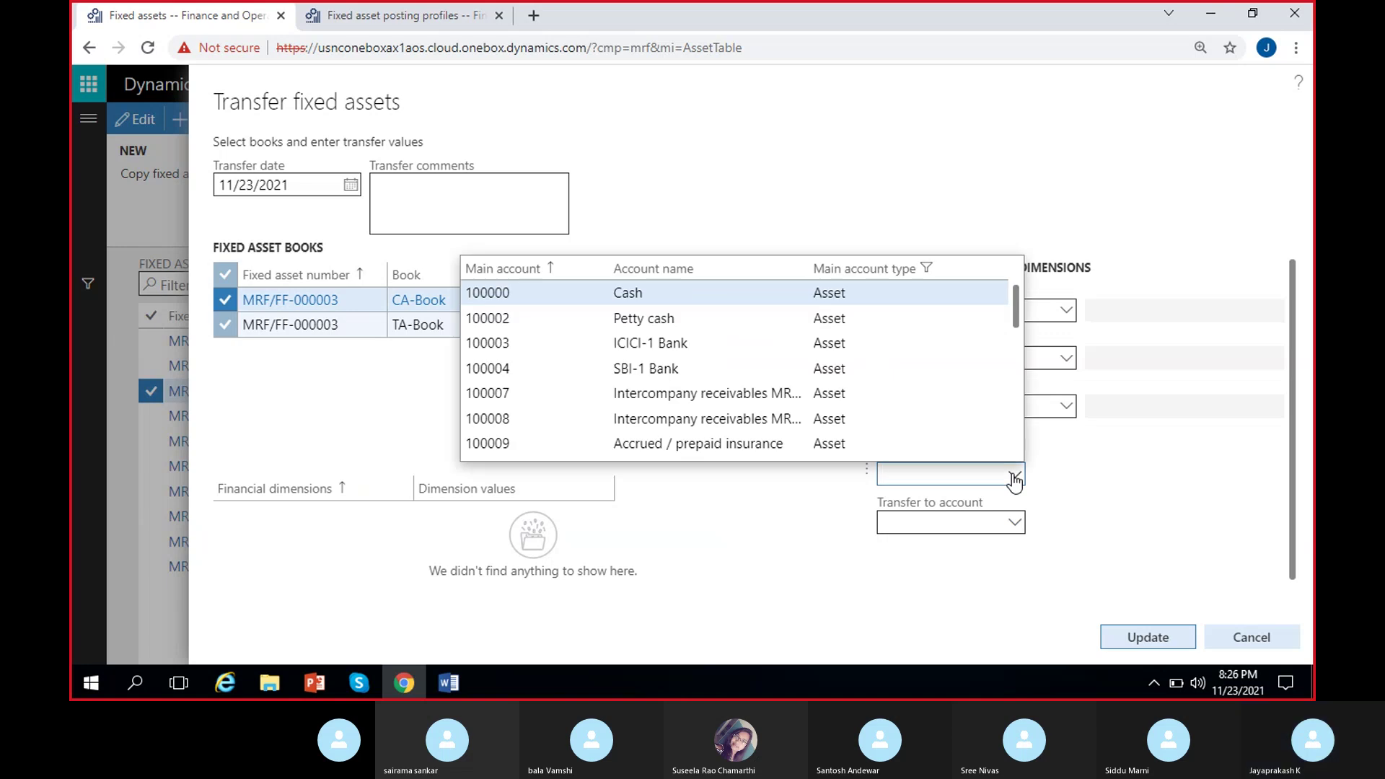
{"action": "type", "text": "veh"}
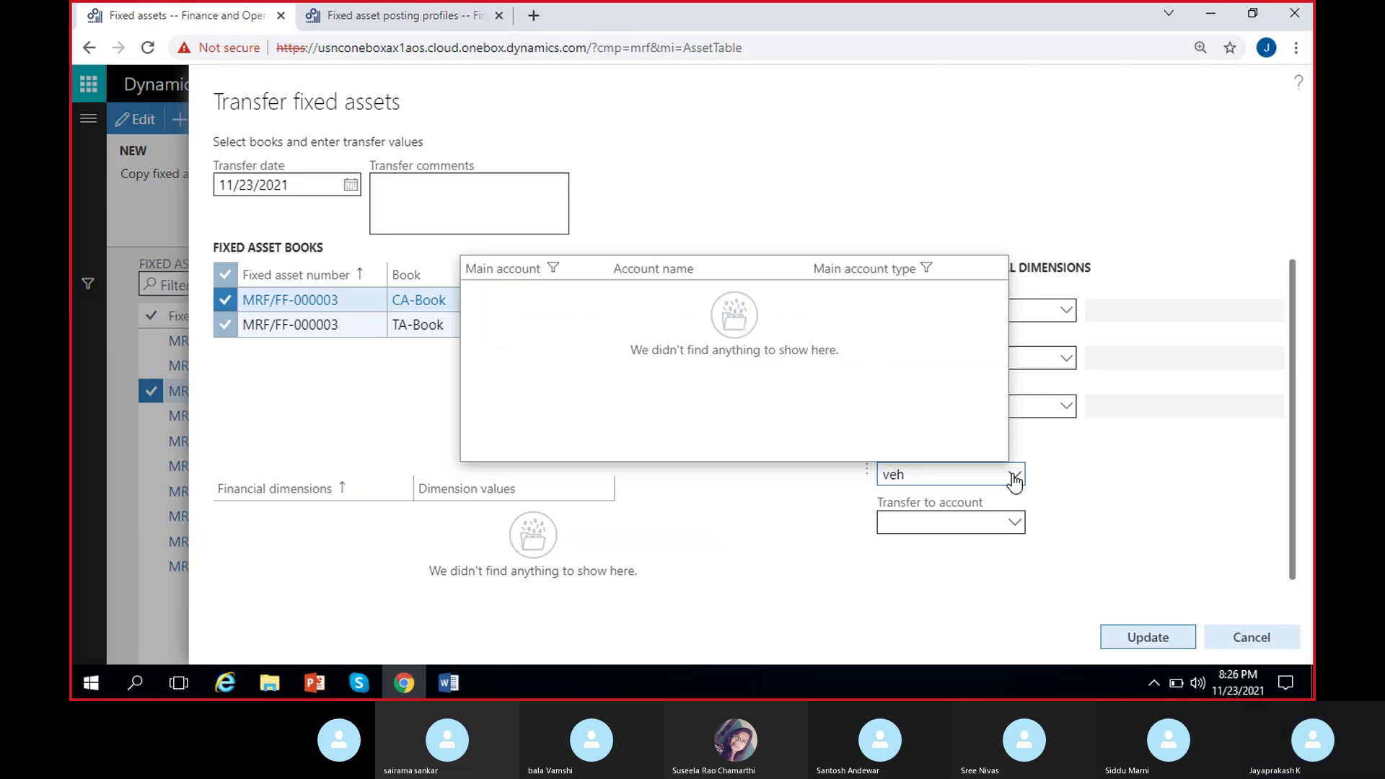
{"action": "key", "text": "BackSpace"}
{"action": "key", "text": "BackSpace"}
{"action": "key", "text": "BackSpace"}
{"action": "type", "text": "fi"}
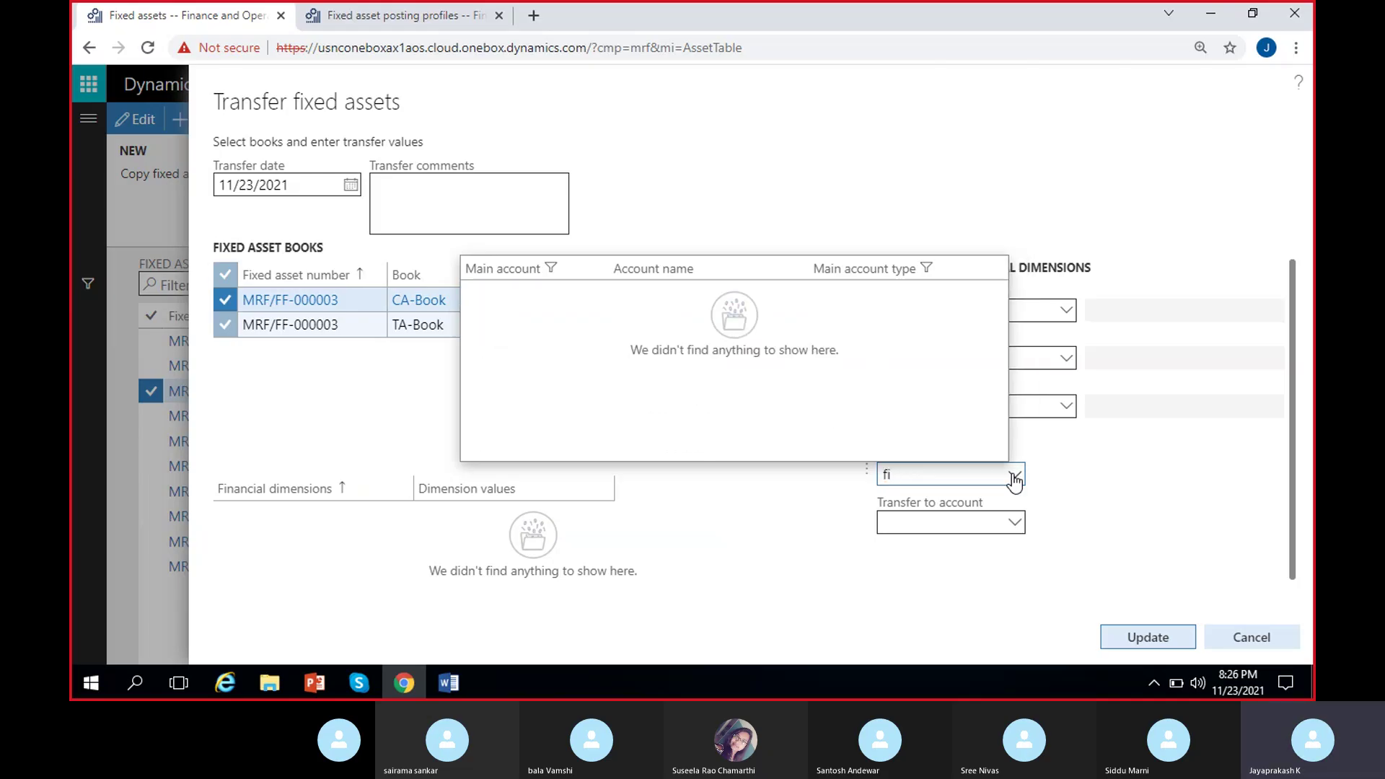
{"action": "type", "text": "cc"}
{"action": "key", "text": "BackSpace"}
{"action": "key", "text": "BackSpace"}
{"action": "key", "text": "BackSpace"}
{"action": "type", "text": "16"}
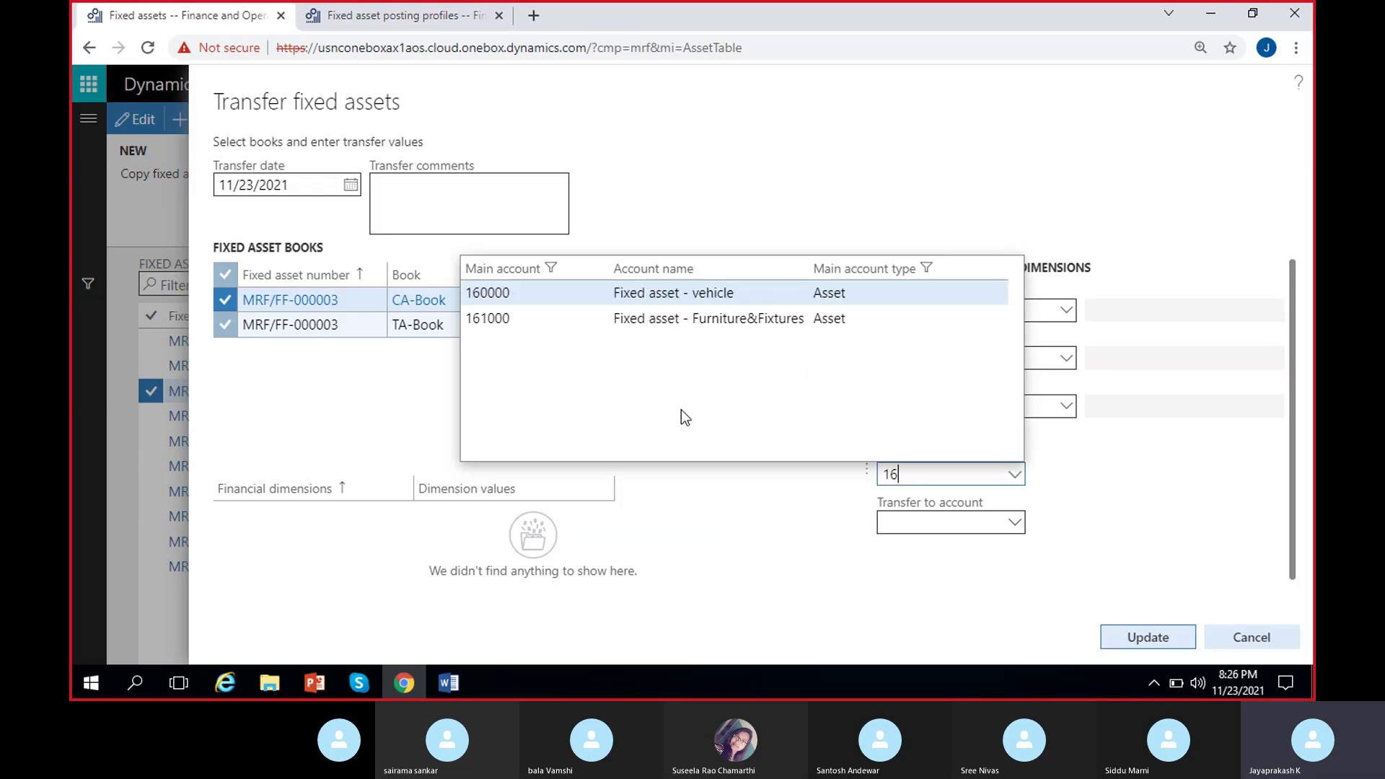
{"action": "left_click", "coordinate": [666, 293]}
Set the transfer-to account to 161000 and apply the values for review.
{"action": "left_click", "coordinate": [1015, 524]}
{"action": "type", "text": "161"}
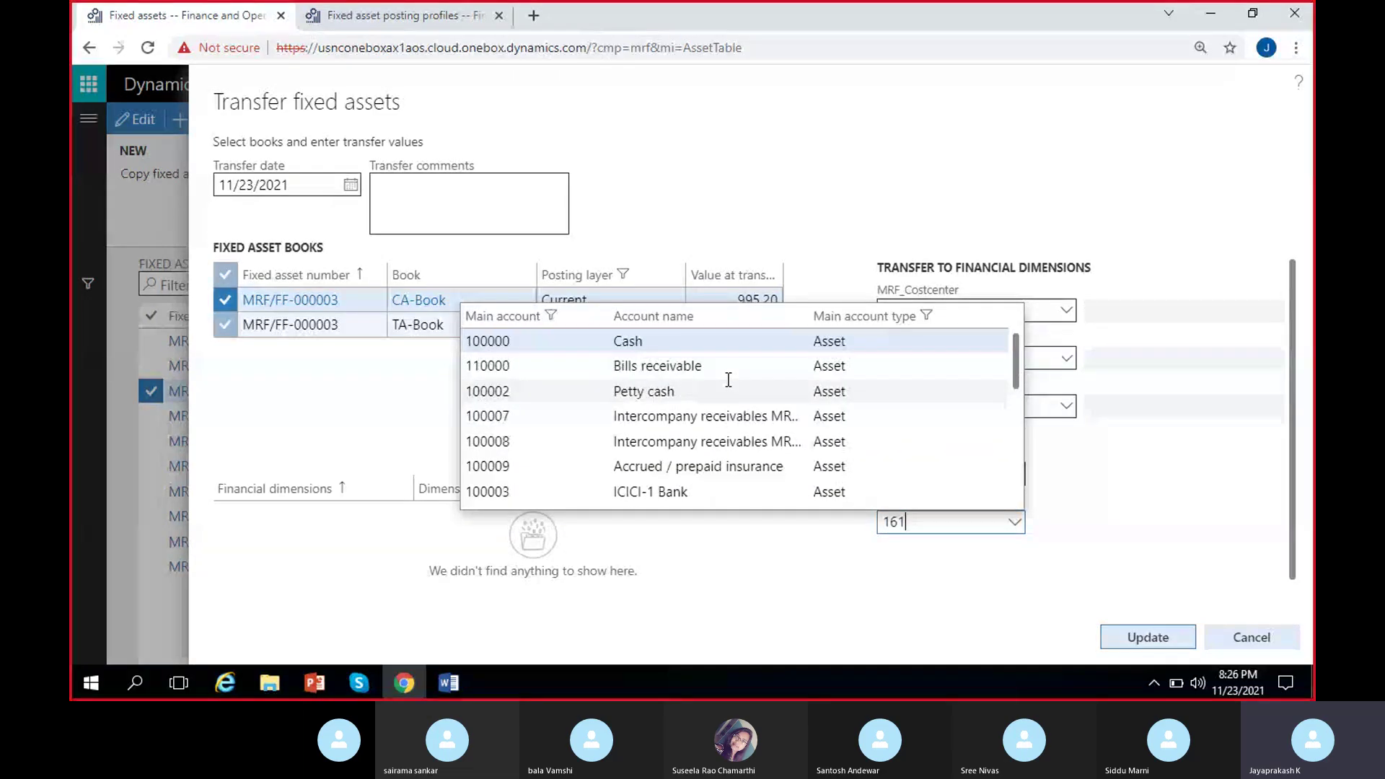
{"action": "left_click", "coordinate": [612, 350]}
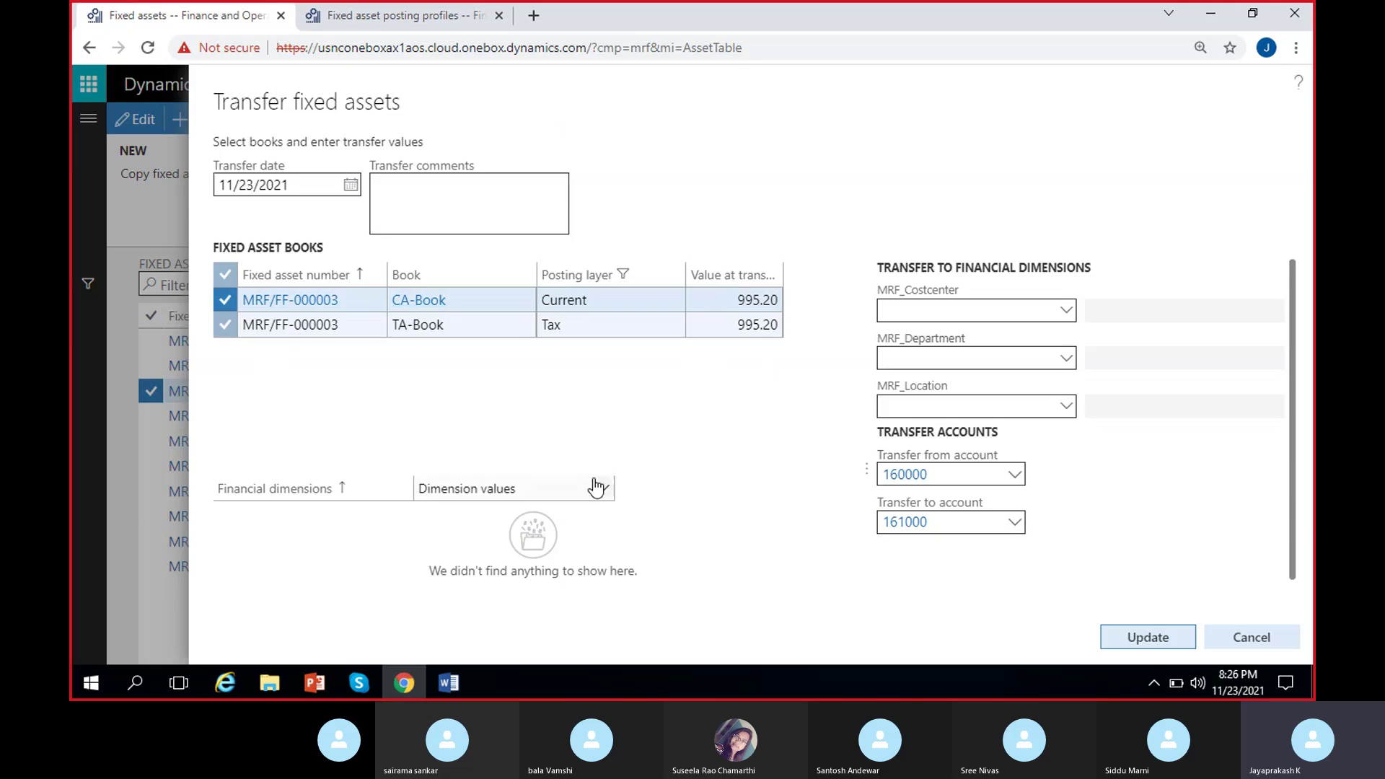
{"action": "scroll", "coordinate": [791, 503], "scroll_direction": "down", "scroll_amount": 1}
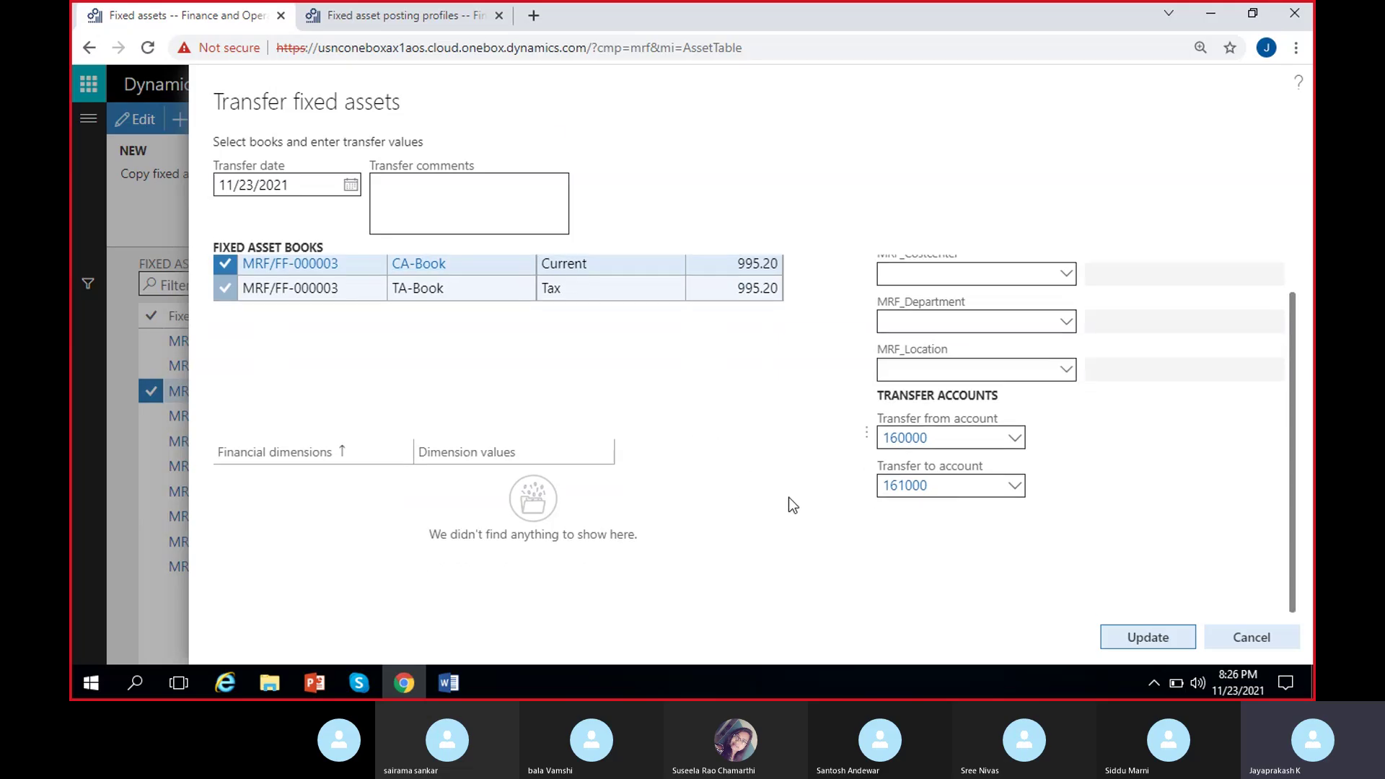
{"action": "left_click", "coordinate": [1130, 644]}
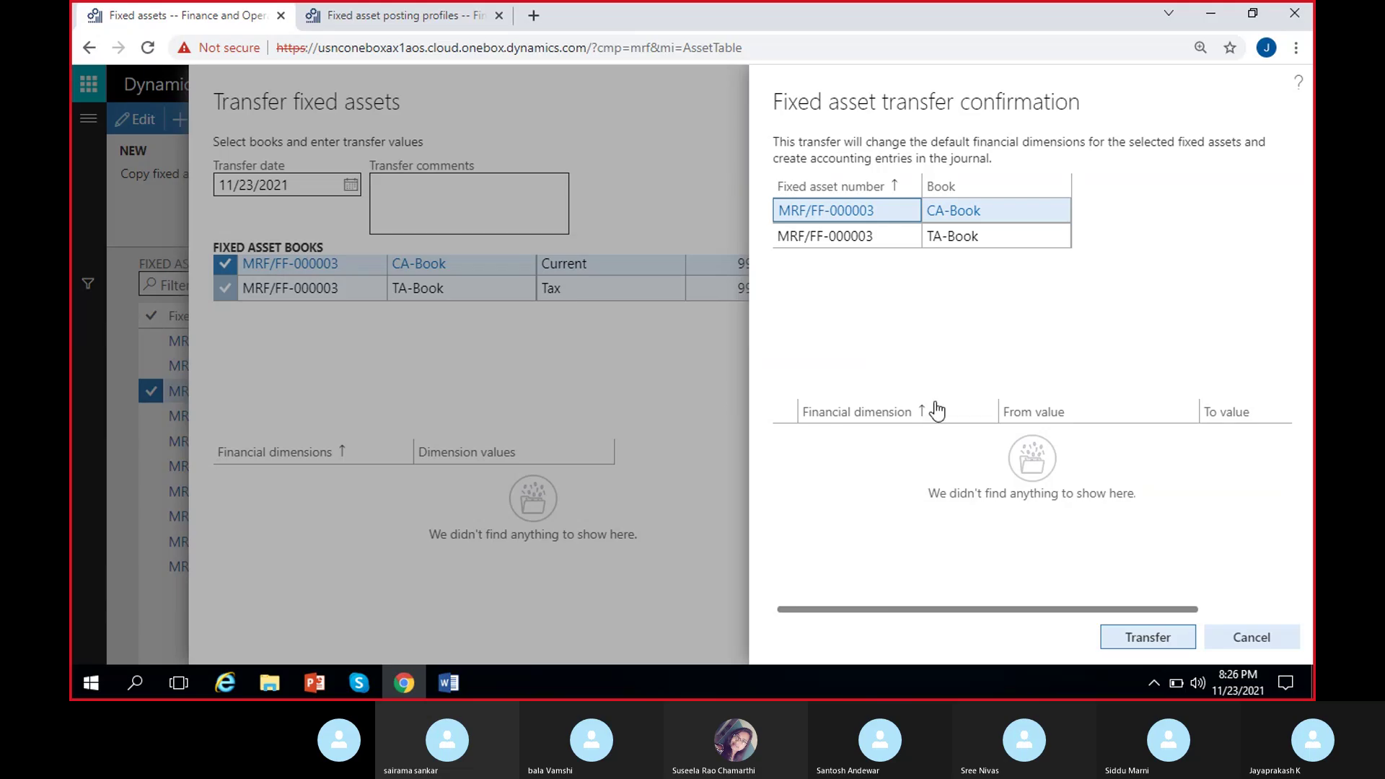
Submit the Cycle transfer, read the unchanged-dimensions warning, and dismiss it.
{"action": "left_click", "coordinate": [1149, 642]}
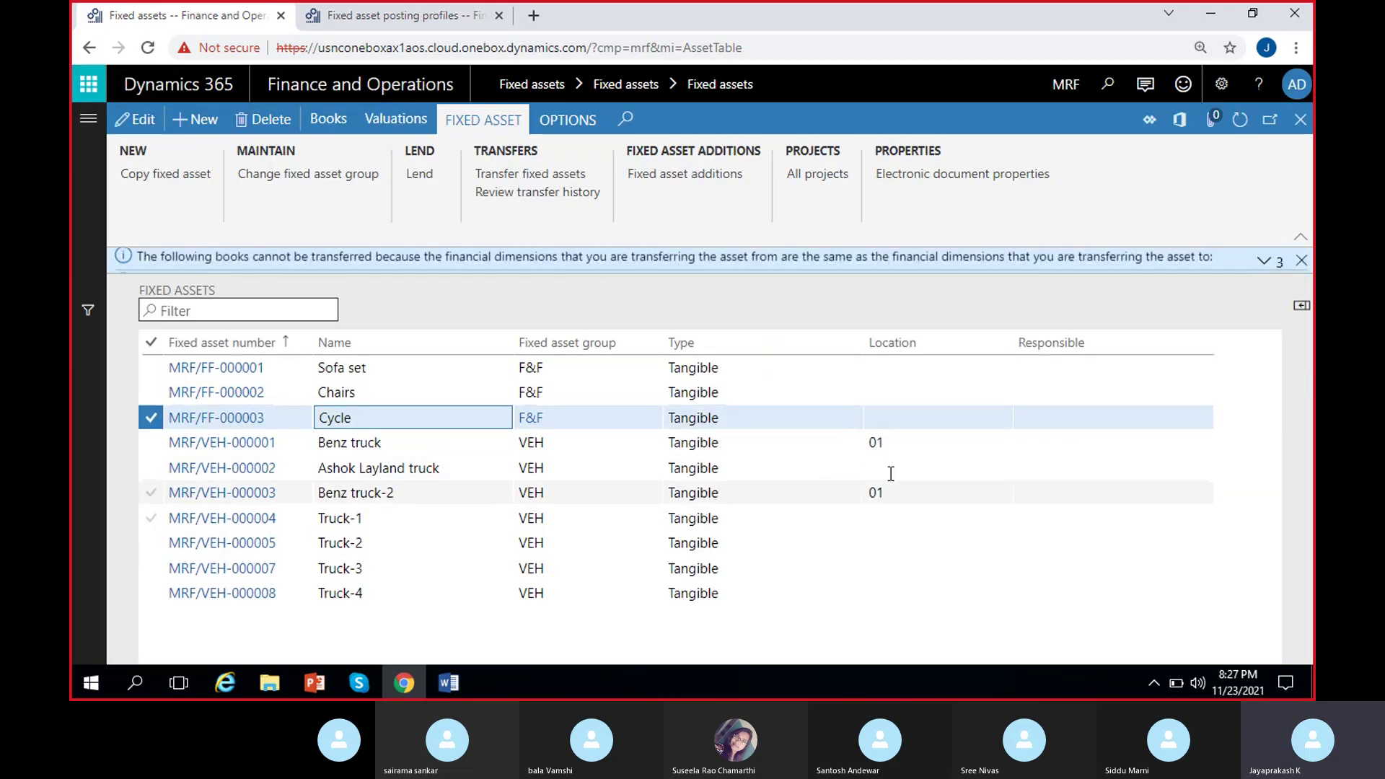
{"action": "left_click", "coordinate": [1264, 261]}
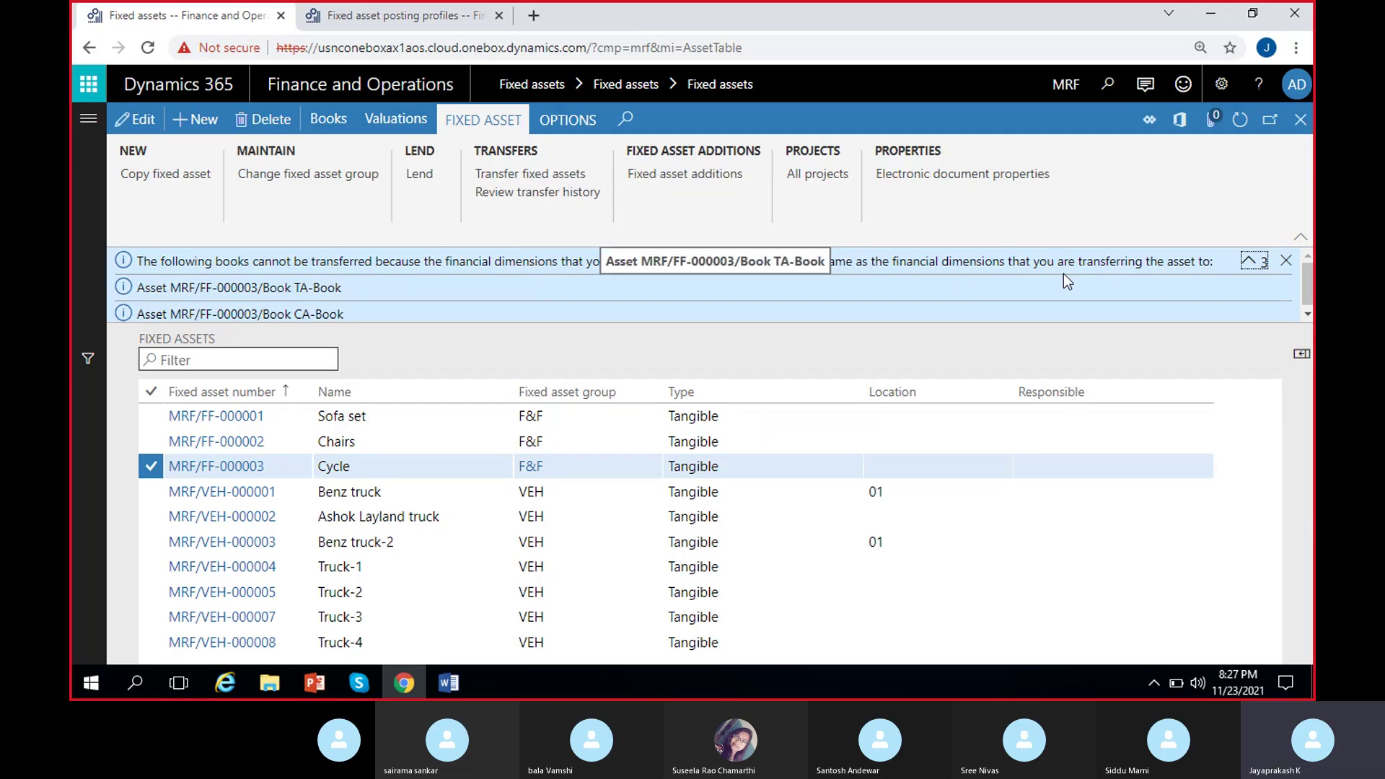
{"action": "left_click", "coordinate": [1252, 261]}
{"action": "left_click", "coordinate": [1261, 261]}
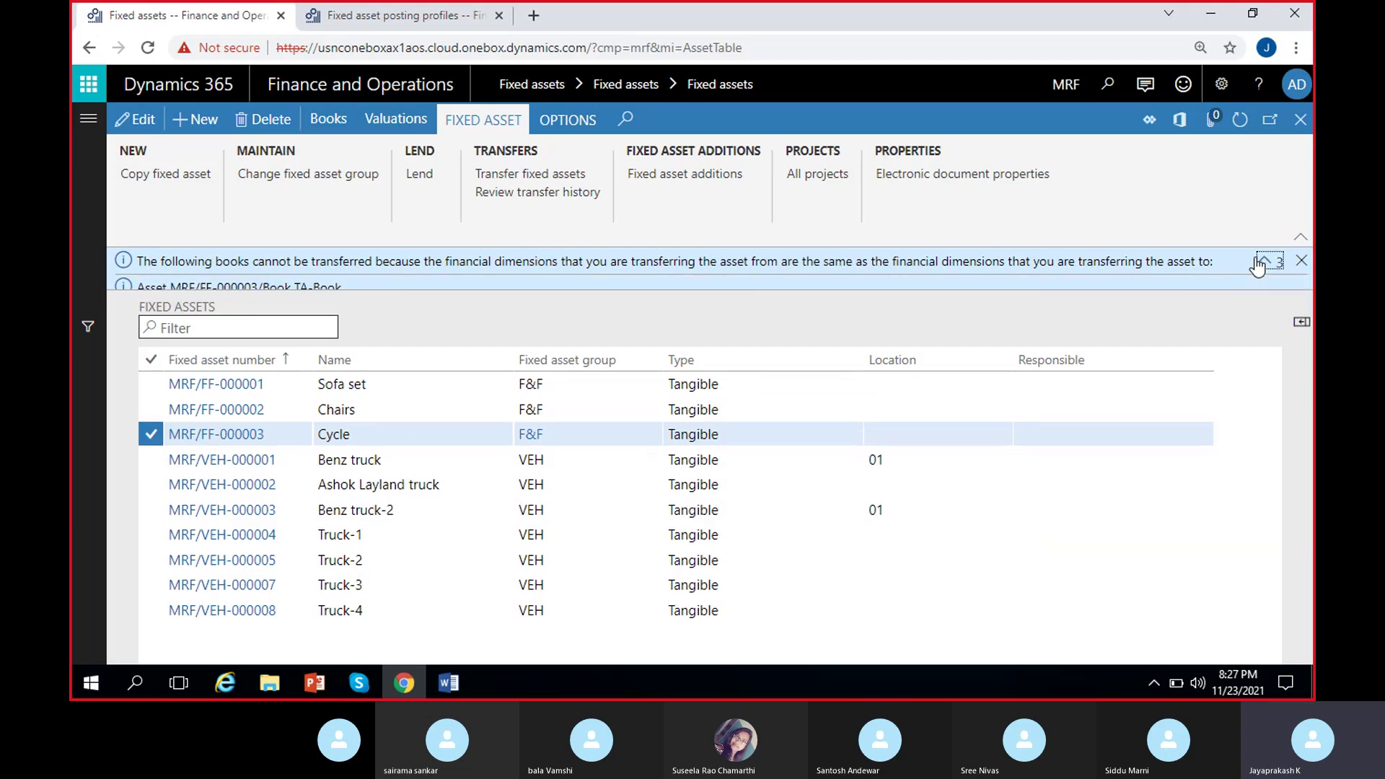
{"action": "left_click", "coordinate": [1290, 263]}
{"action": "left_click", "coordinate": [1290, 262]}
{"action": "left_click", "coordinate": [402, 392]}
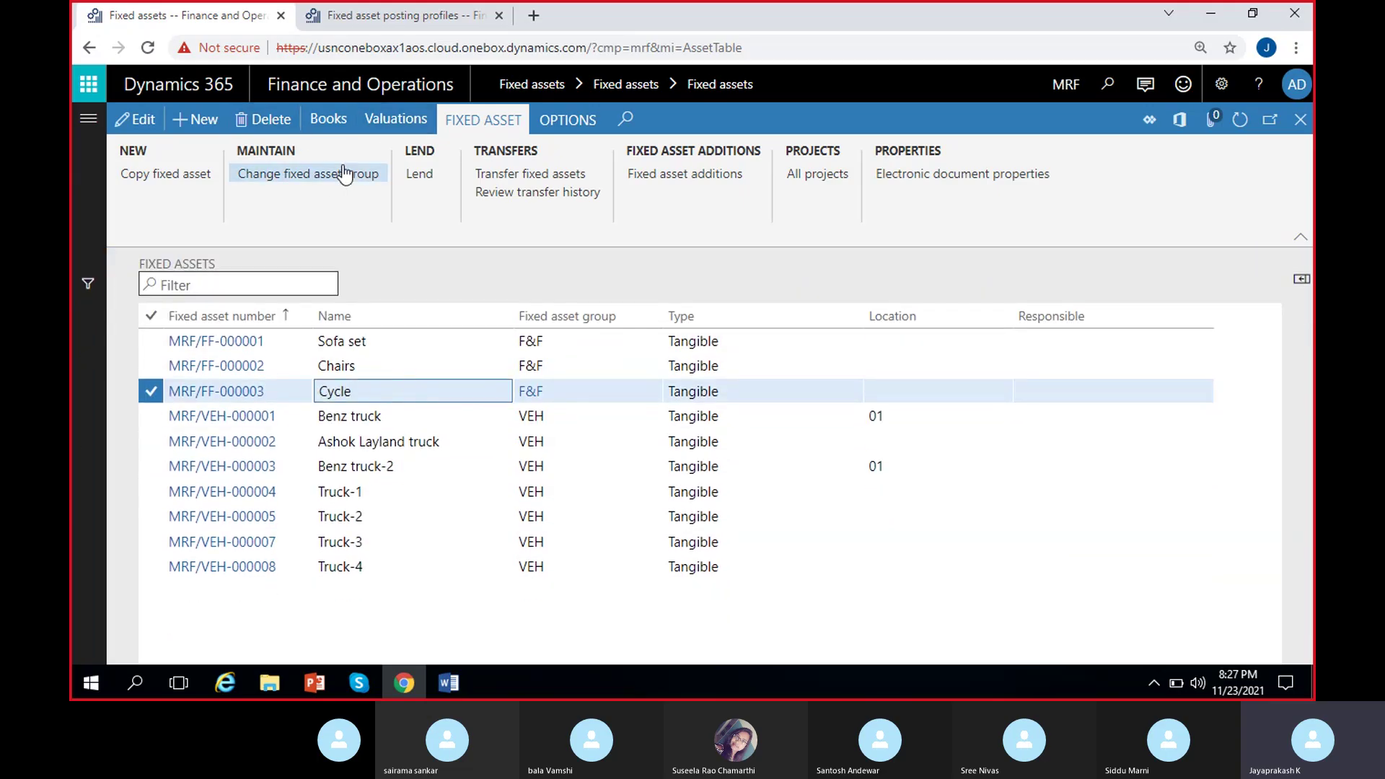
{"action": "left_click", "coordinate": [338, 123]}
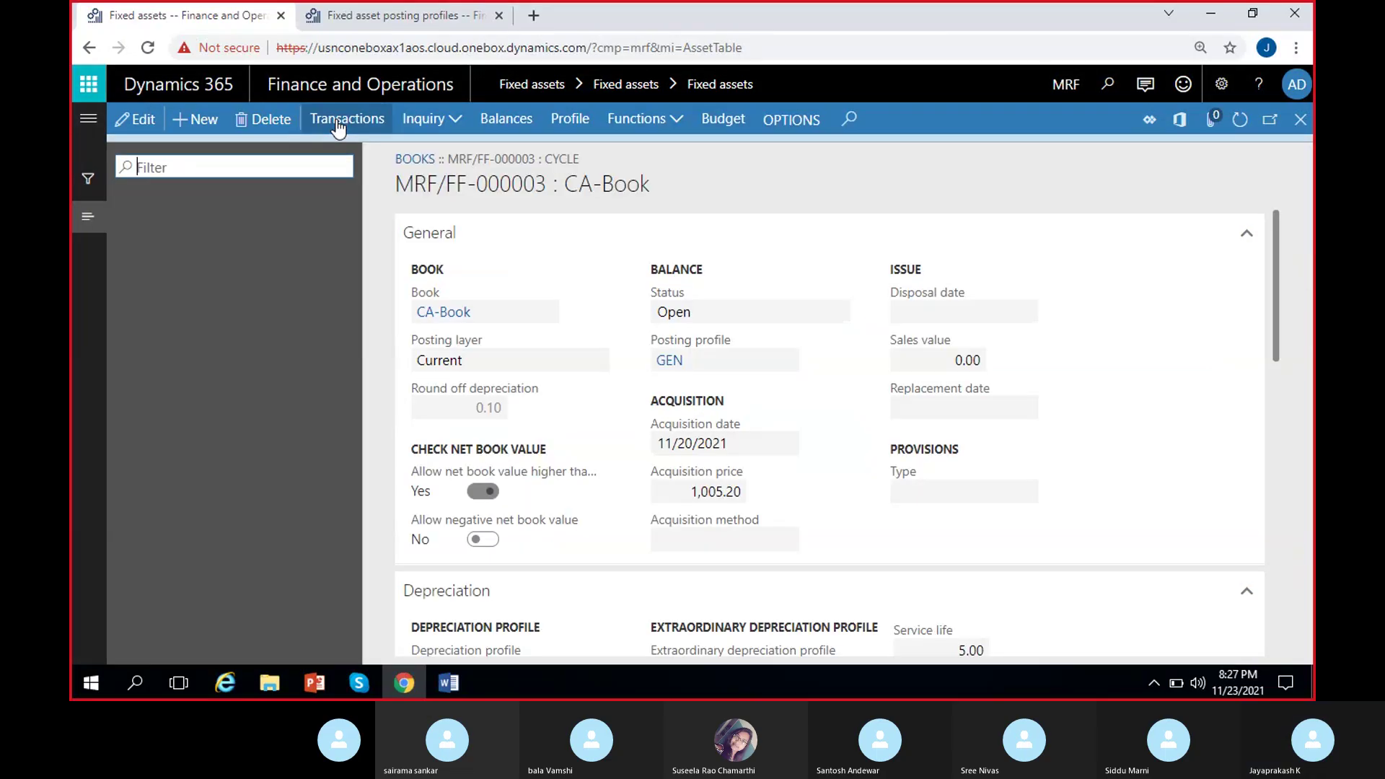
Review the Cycle's CA-Book transactions and confirm its transfer history is empty.
{"action": "left_click", "coordinate": [345, 124]}
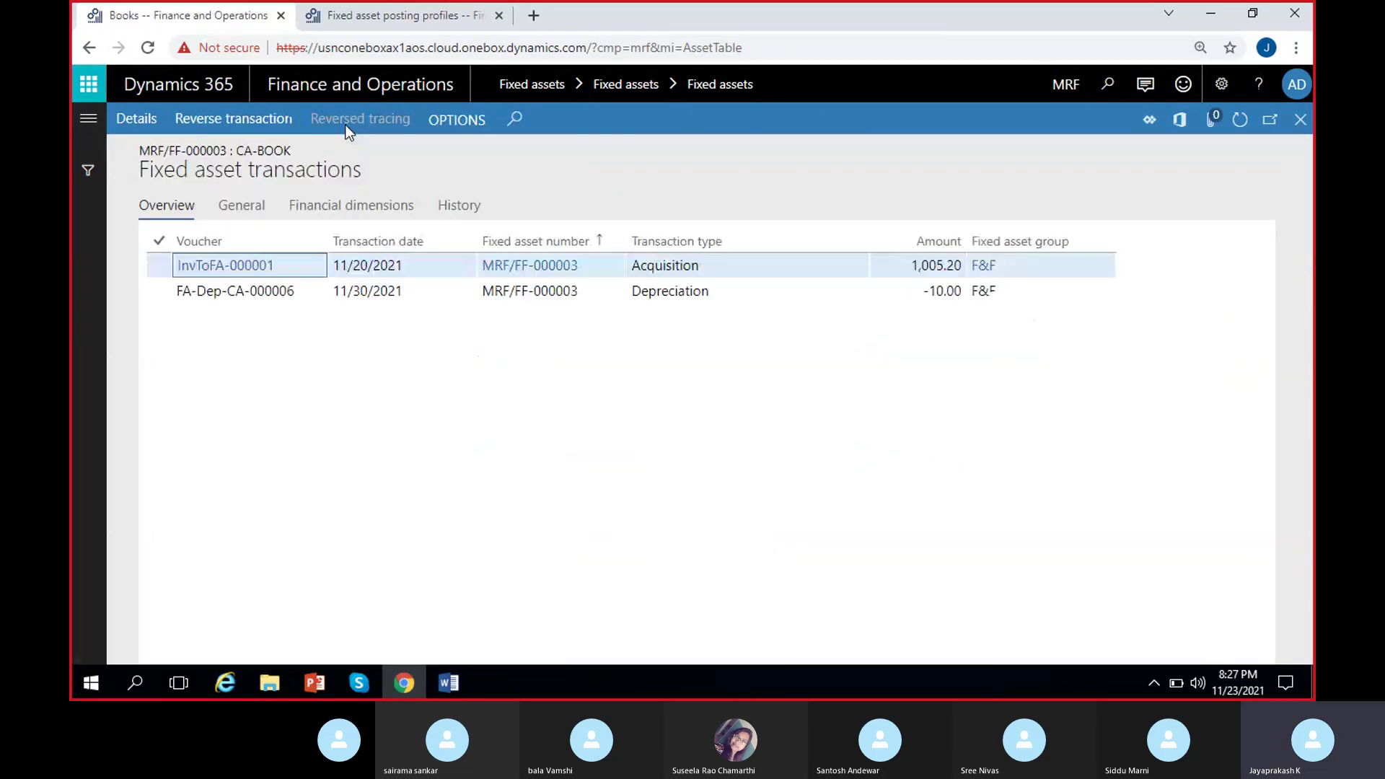
{"action": "left_click", "coordinate": [1301, 122]}
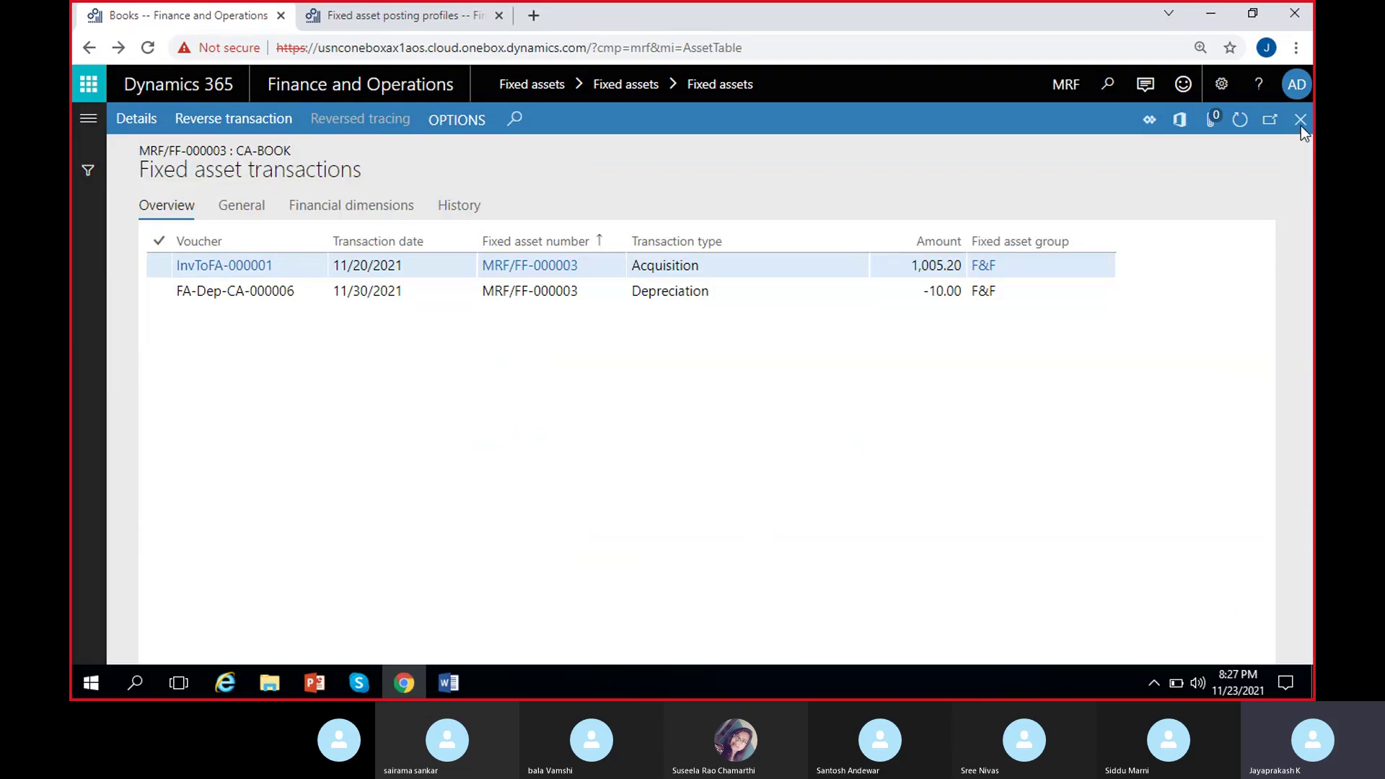
{"action": "left_click", "coordinate": [1300, 121]}
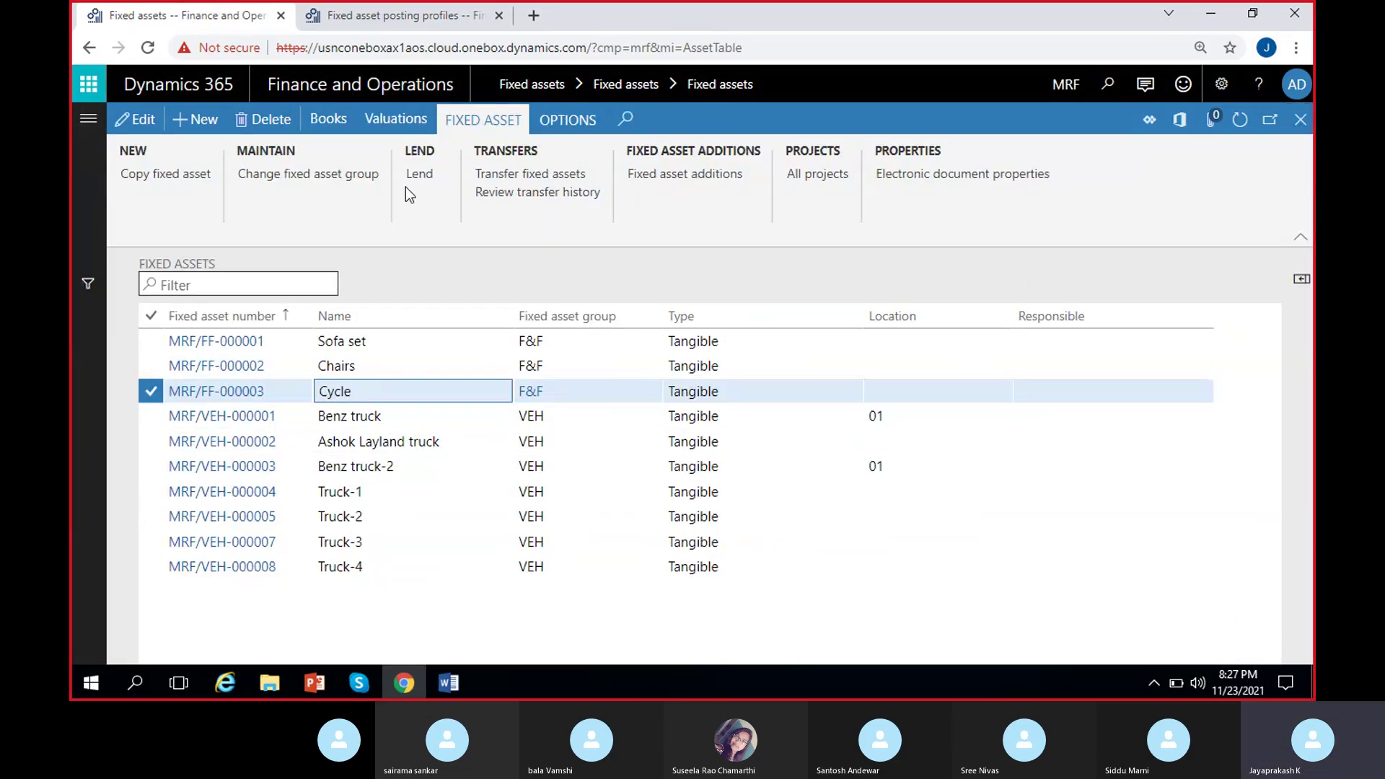
{"action": "left_click", "coordinate": [529, 192]}
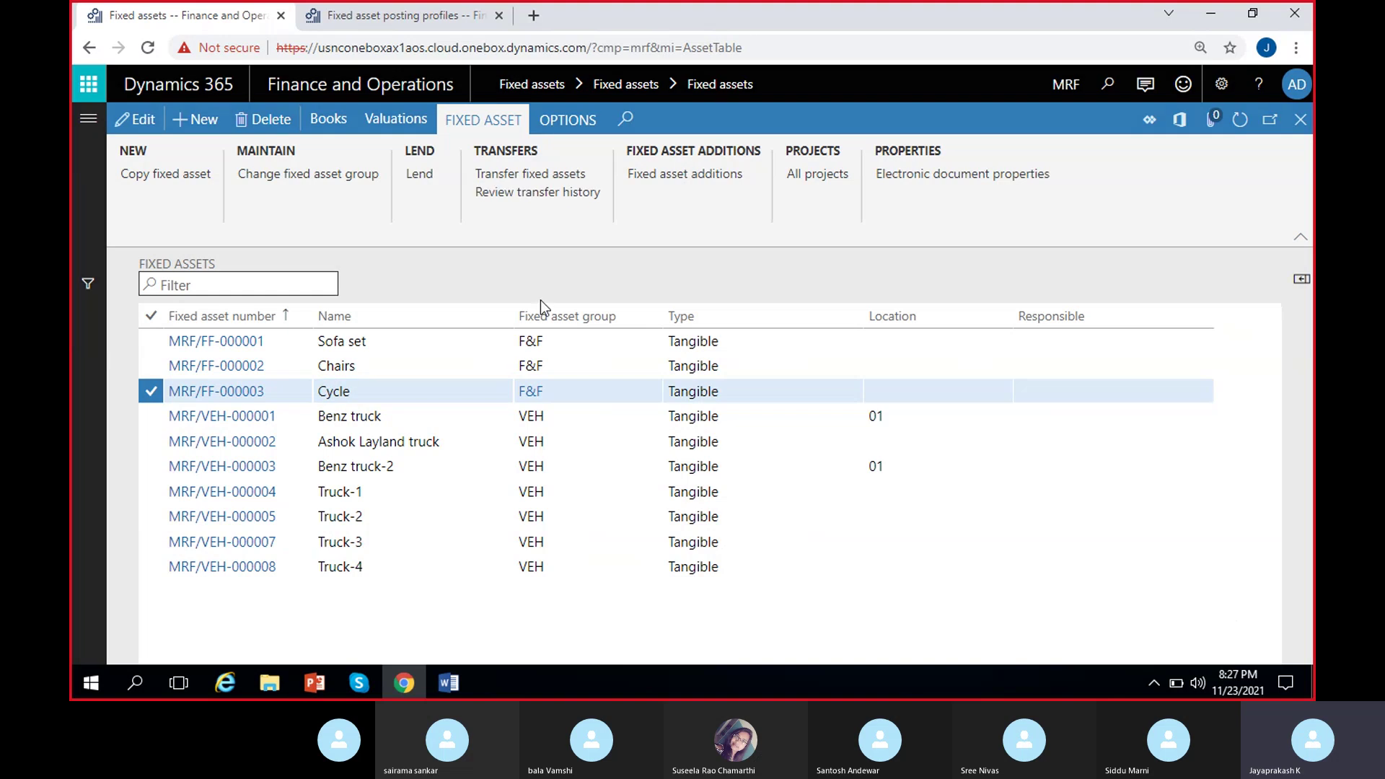
{"action": "left_click", "coordinate": [1300, 120]}
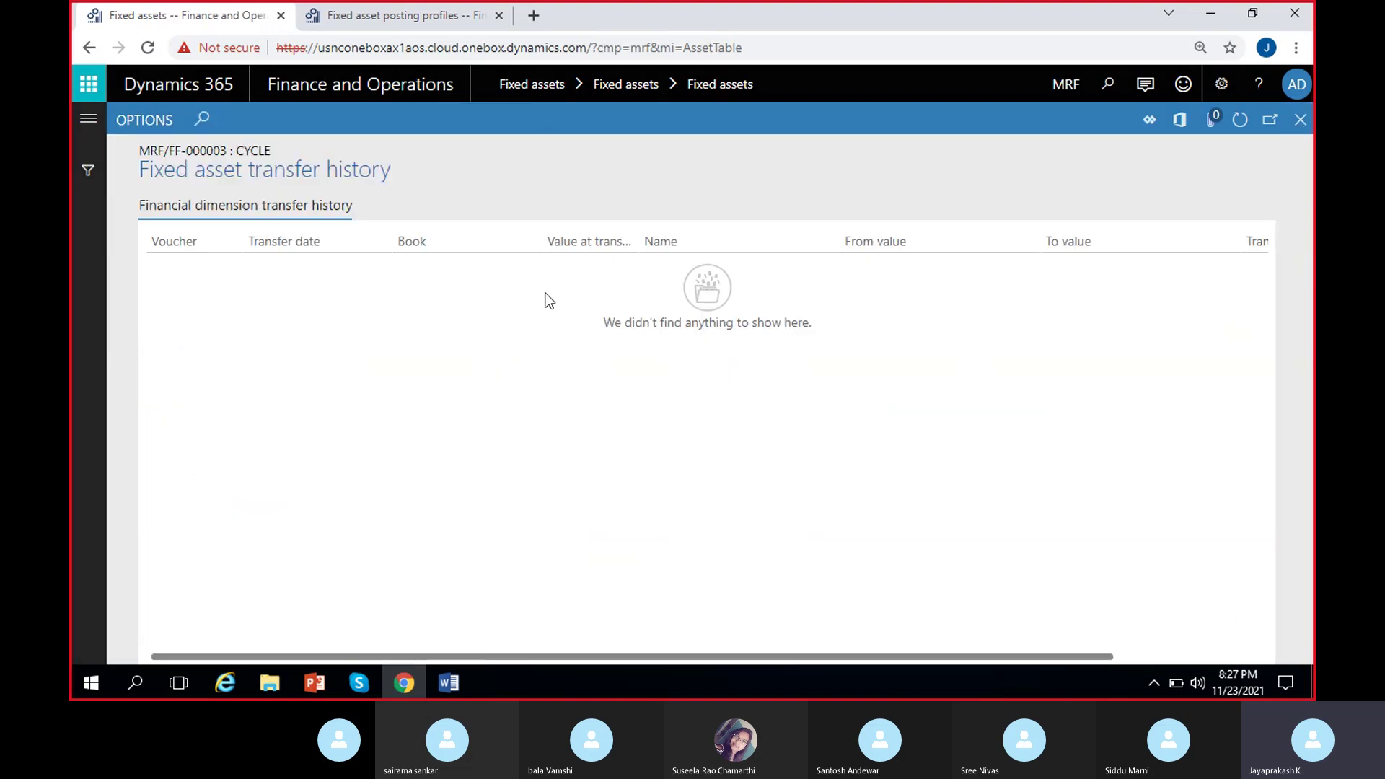
{"action": "left_click", "coordinate": [516, 174]}
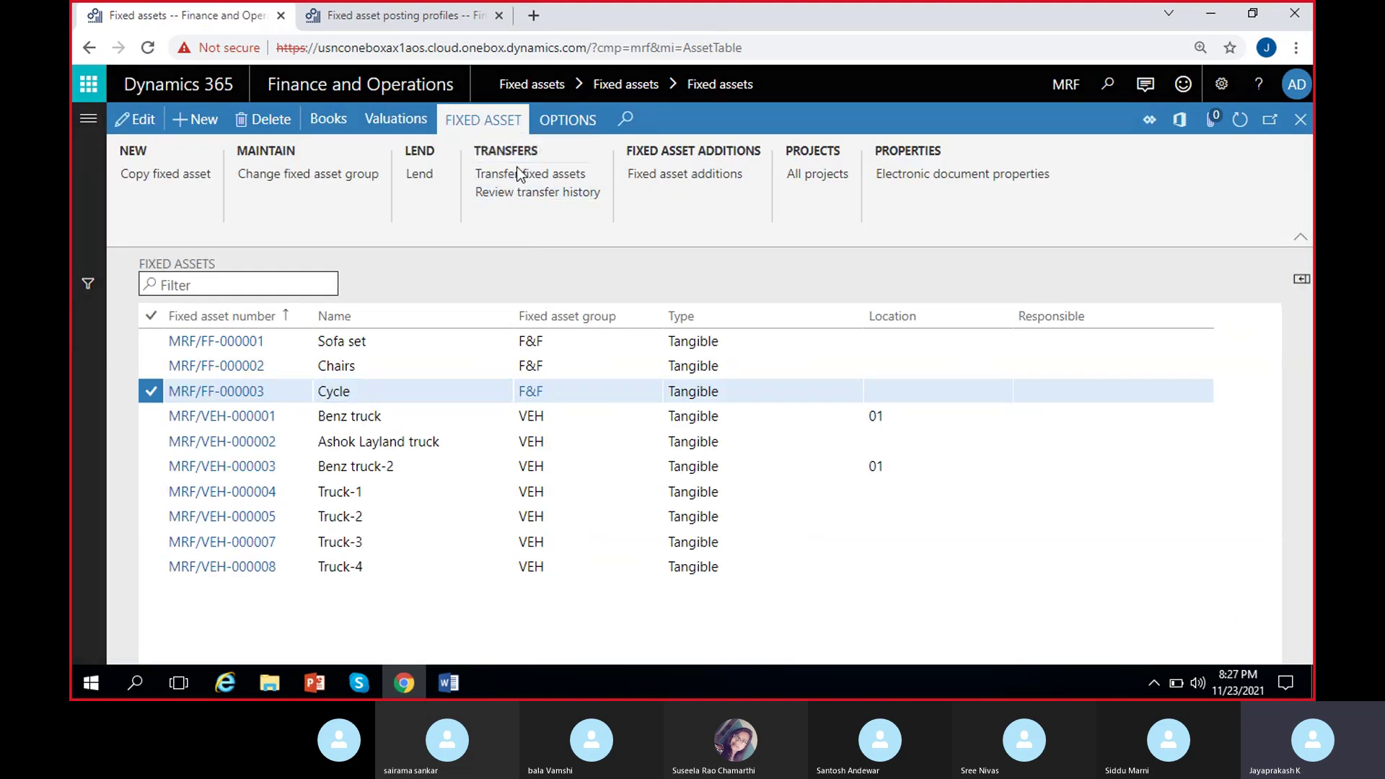
Transfer both Cycle books to location 100 (Hyderabad) and confirm the transfer.
{"action": "left_click", "coordinate": [225, 274]}
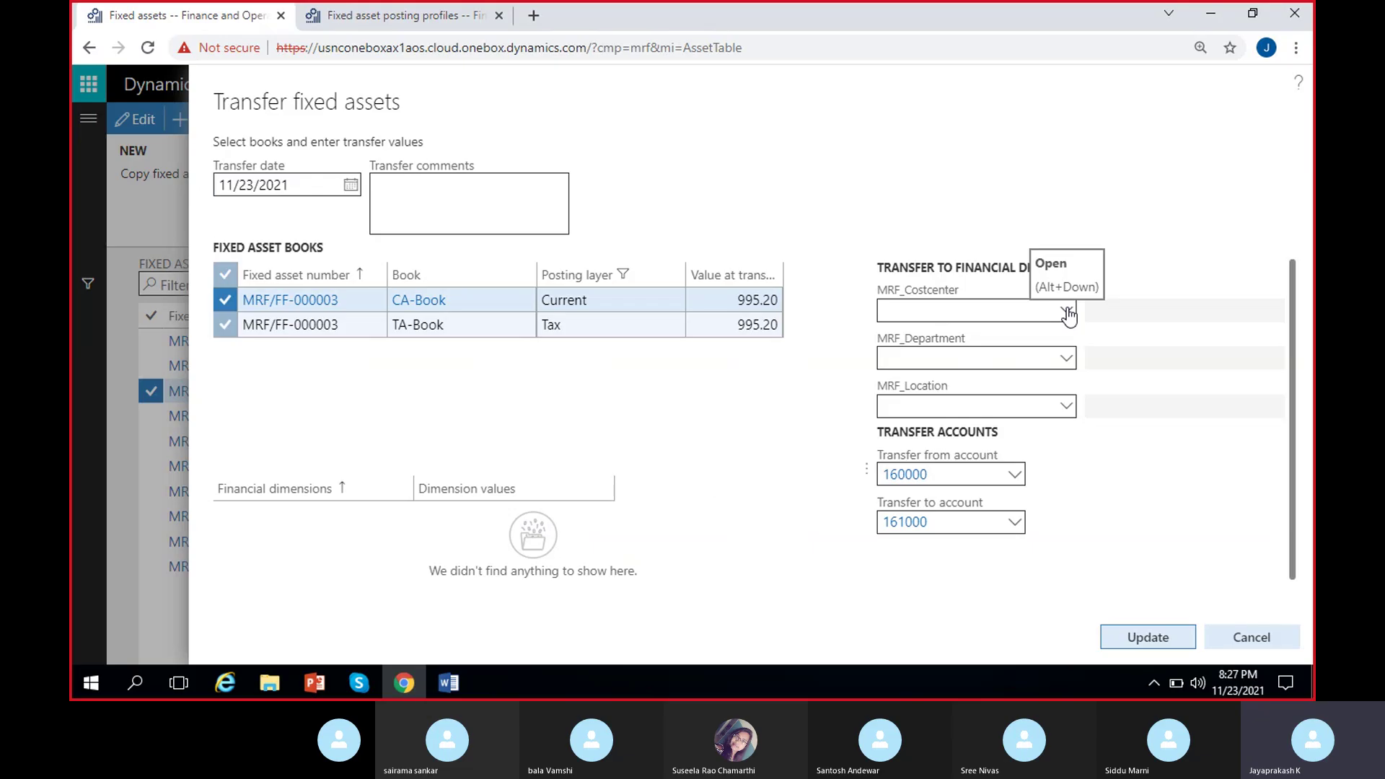
{"action": "left_click", "coordinate": [1064, 409]}
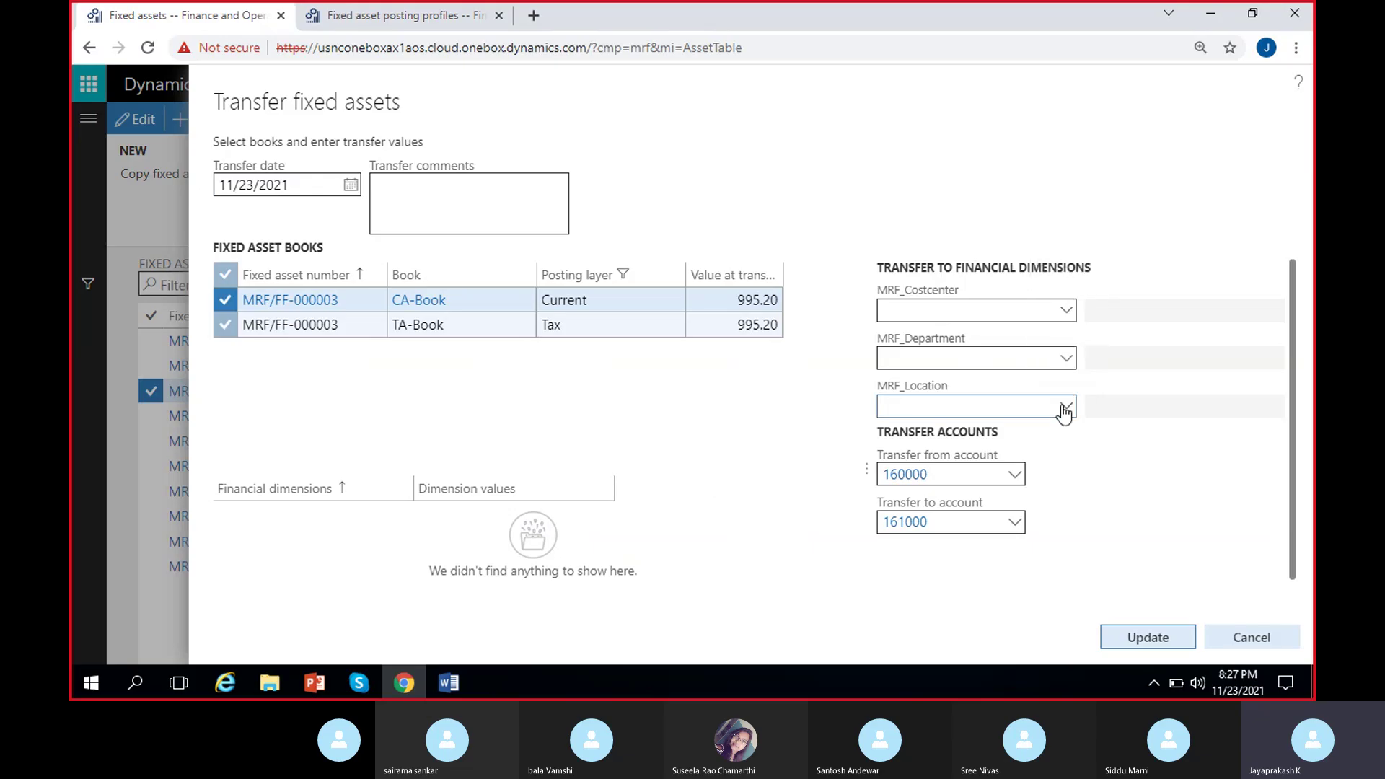
{"action": "left_click", "coordinate": [1065, 408]}
{"action": "left_click", "coordinate": [1024, 190]}
{"action": "left_click", "coordinate": [821, 430]}
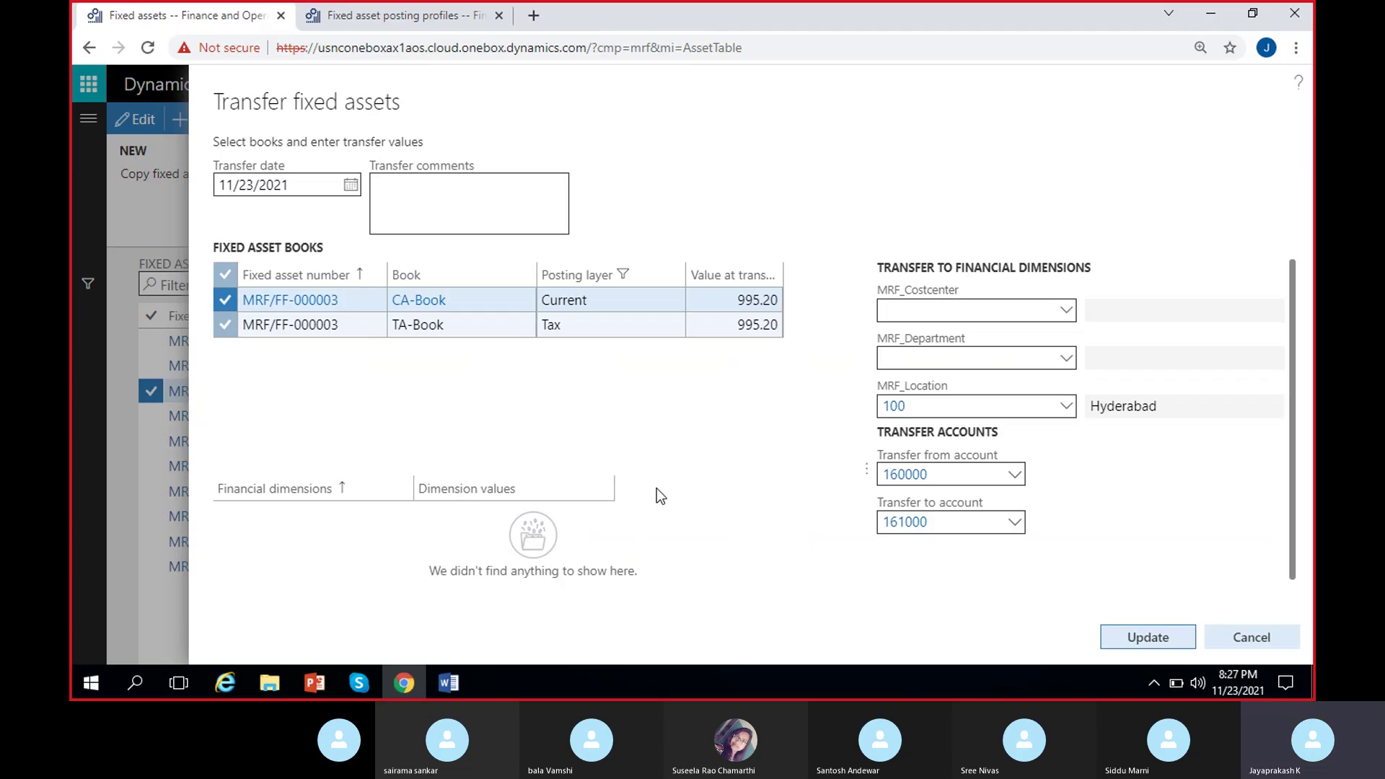
{"action": "left_click", "coordinate": [1141, 634]}
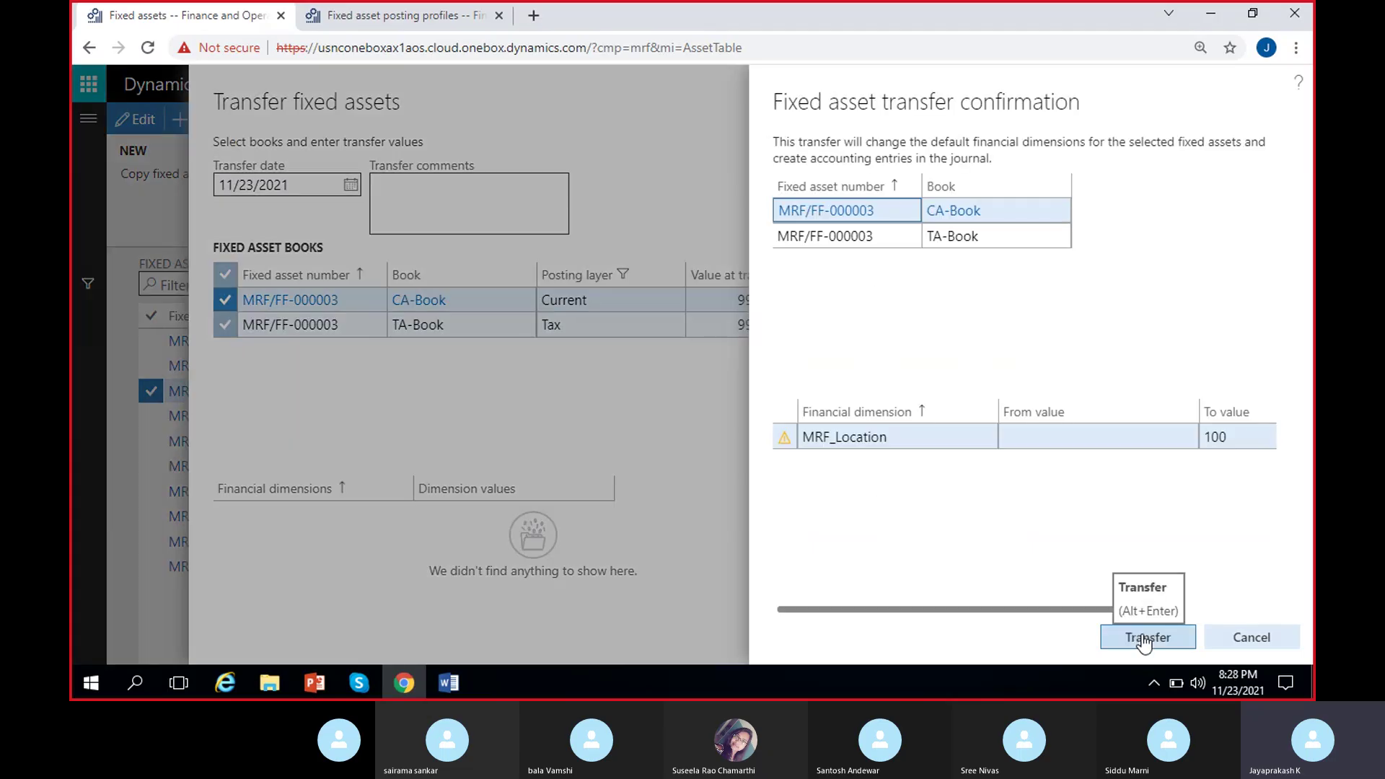
{"action": "scroll", "coordinate": [1023, 552], "scroll_direction": "right", "scroll_amount": 3}
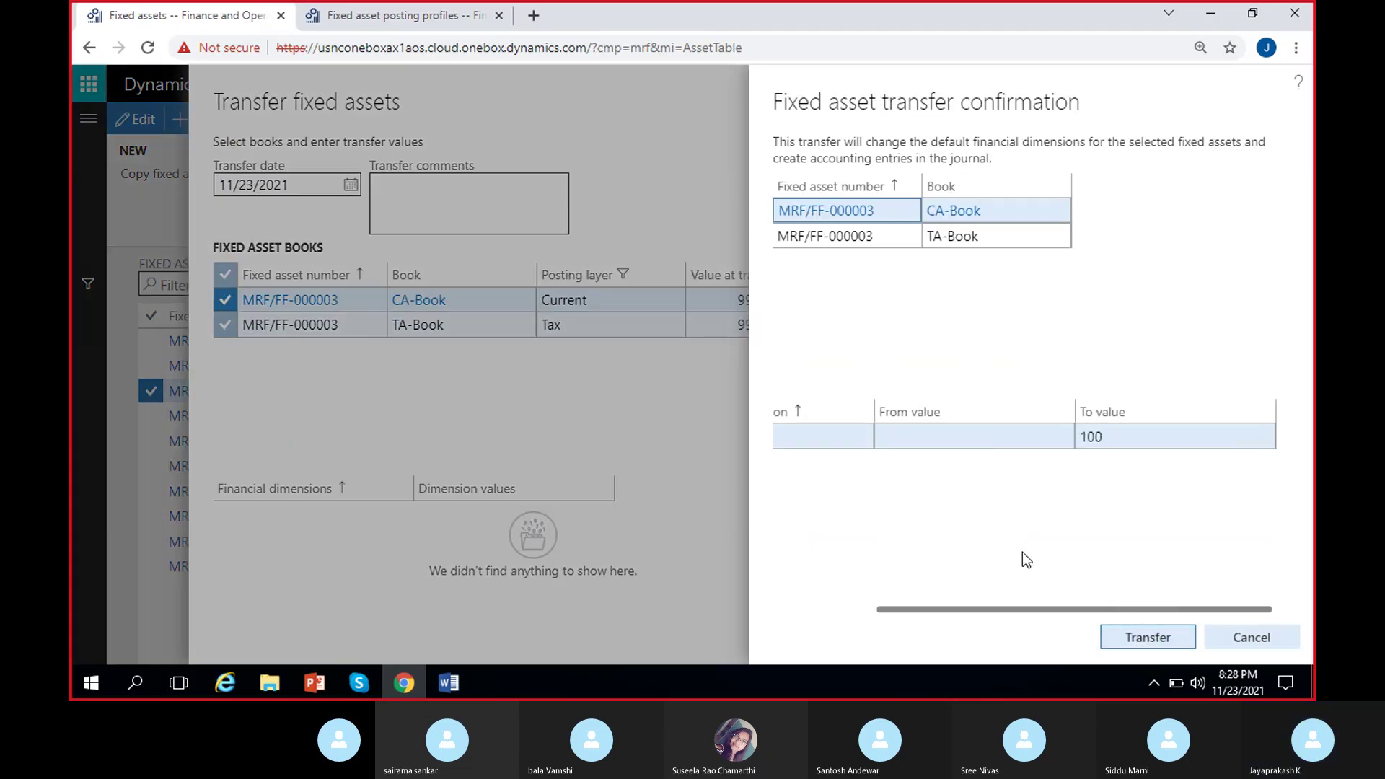
{"action": "left_click", "coordinate": [1132, 638]}
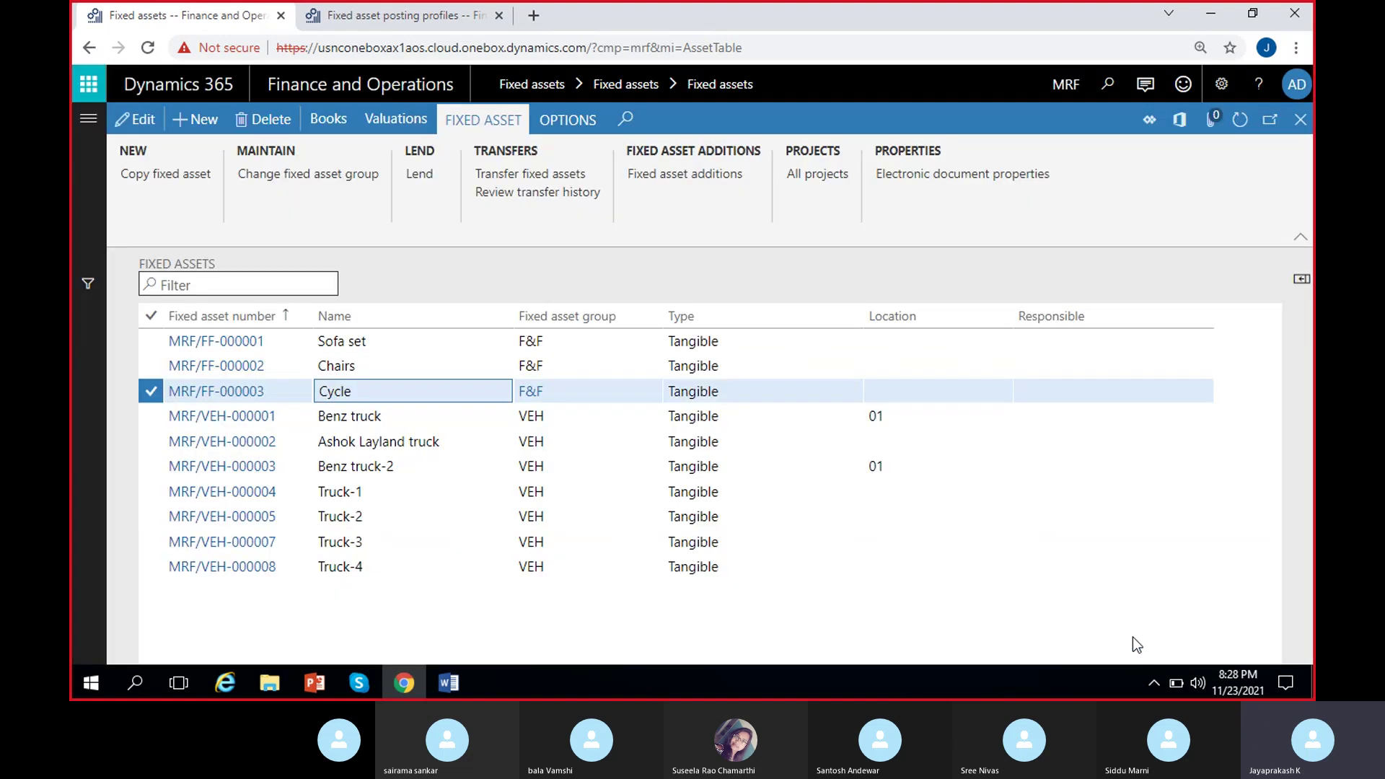
Check Cycle's transfer history, then inspect the 995.20 Asset transfer entry, voucher MRF-000005.
{"action": "left_click", "coordinate": [521, 192]}
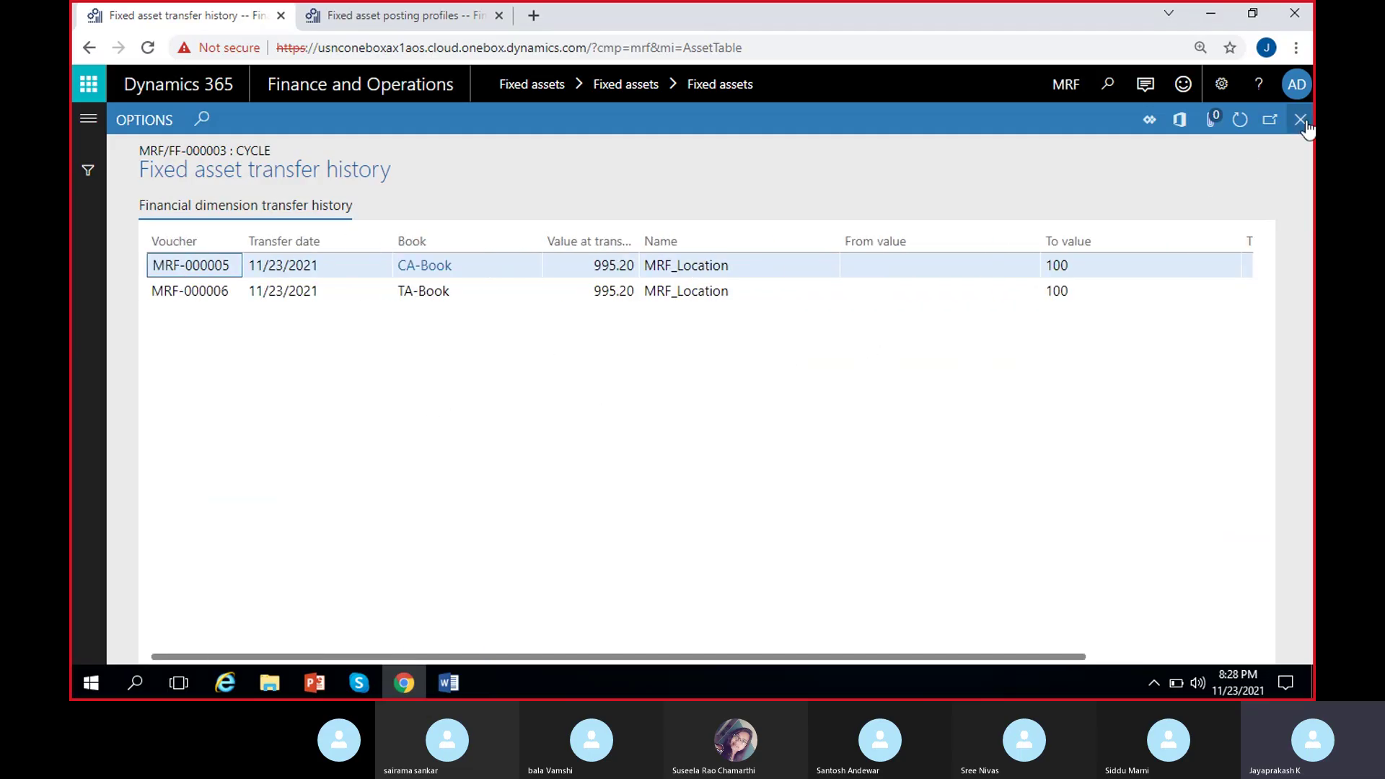
{"action": "key", "text": "Escape"}
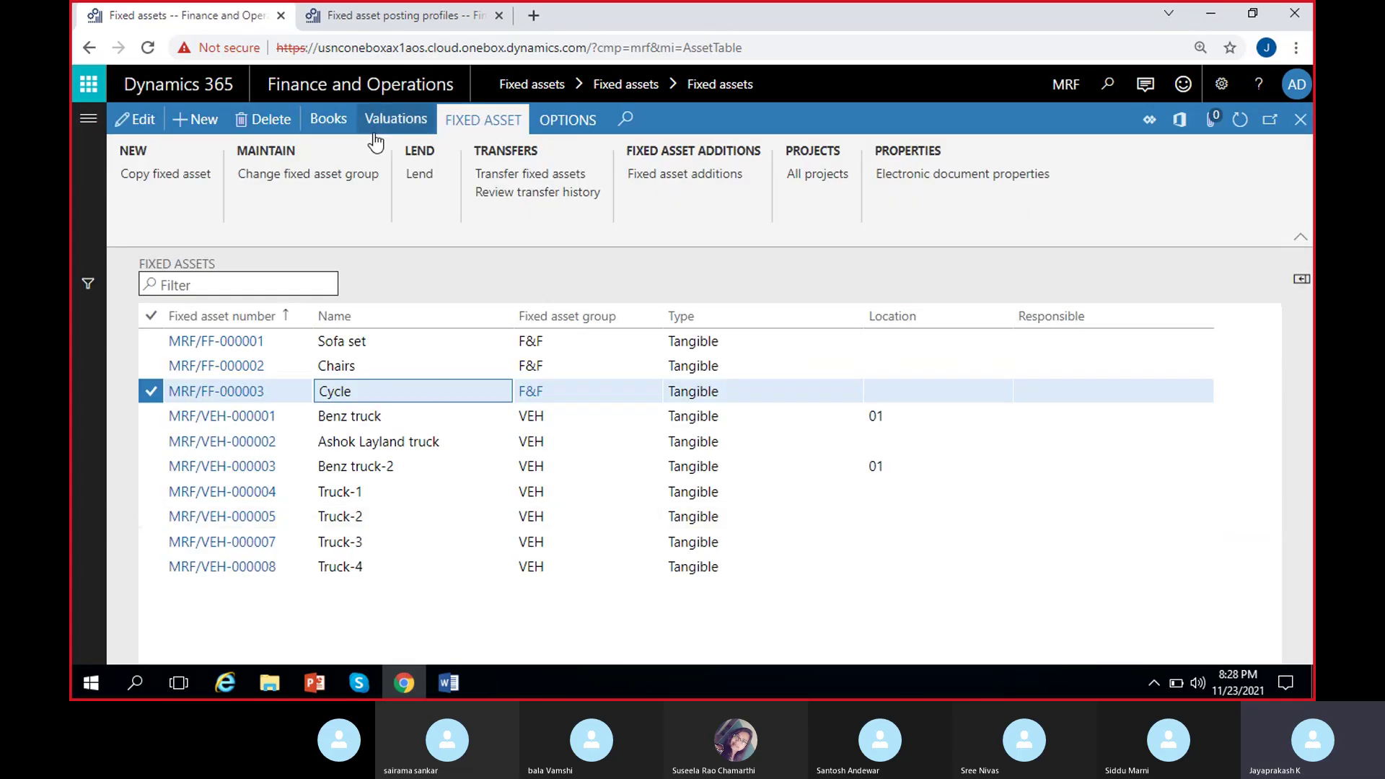
{"action": "left_click", "coordinate": [332, 125]}
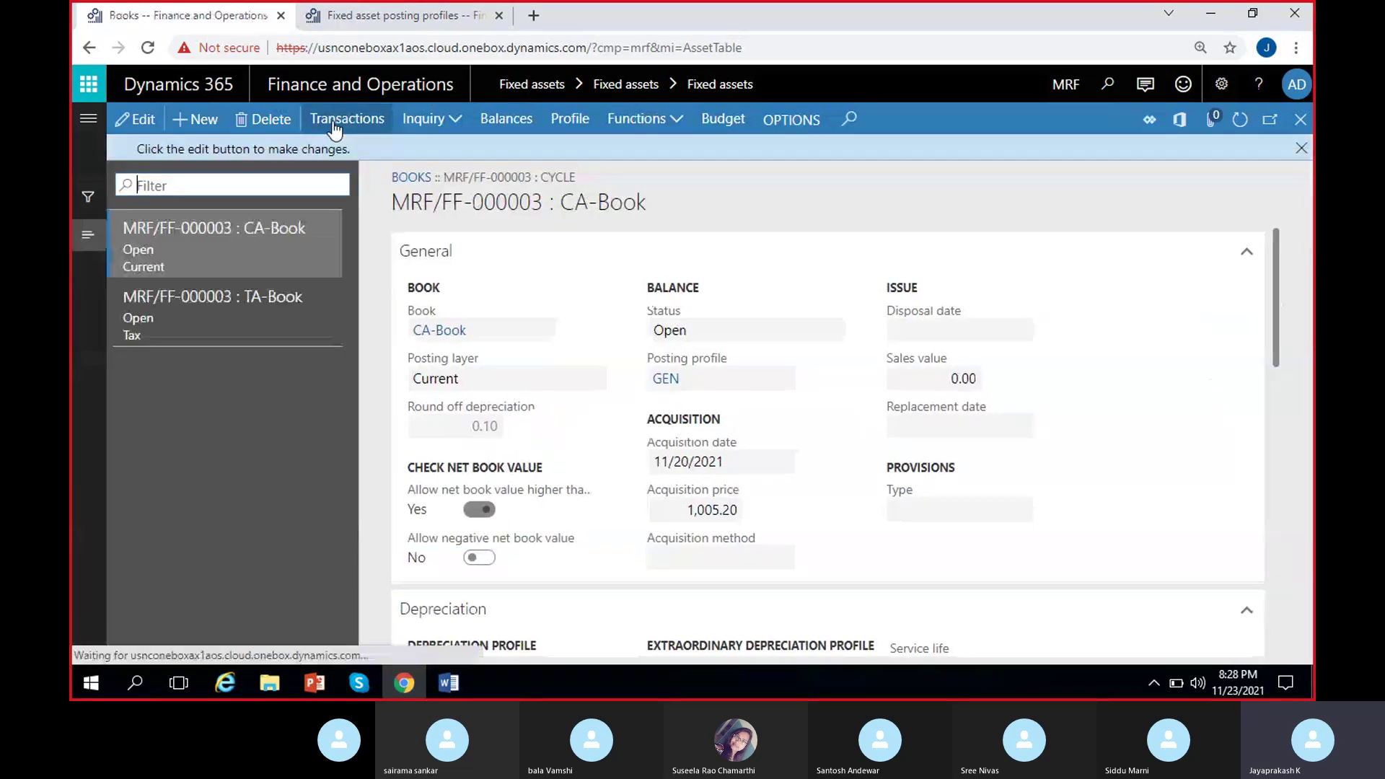
{"action": "left_click", "coordinate": [348, 124]}
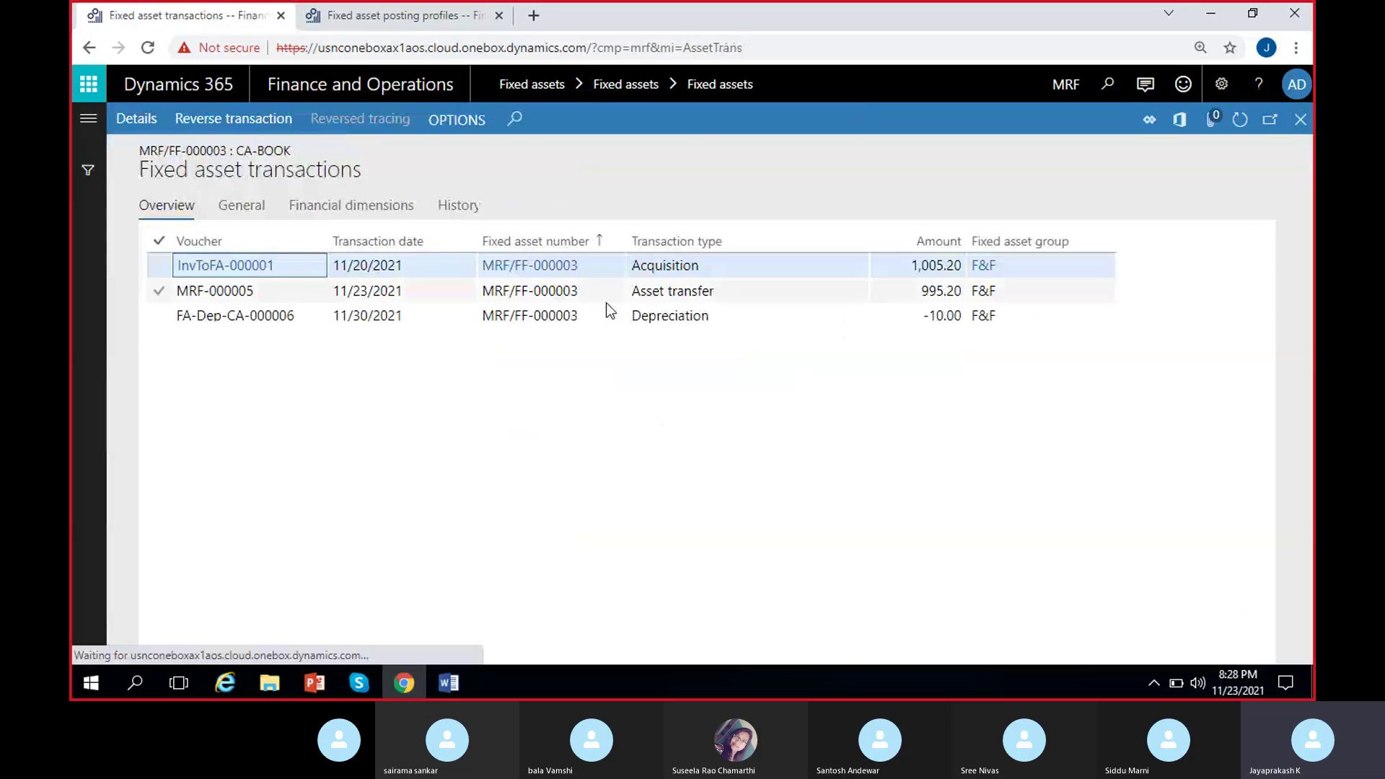
{"action": "left_click", "coordinate": [652, 290]}
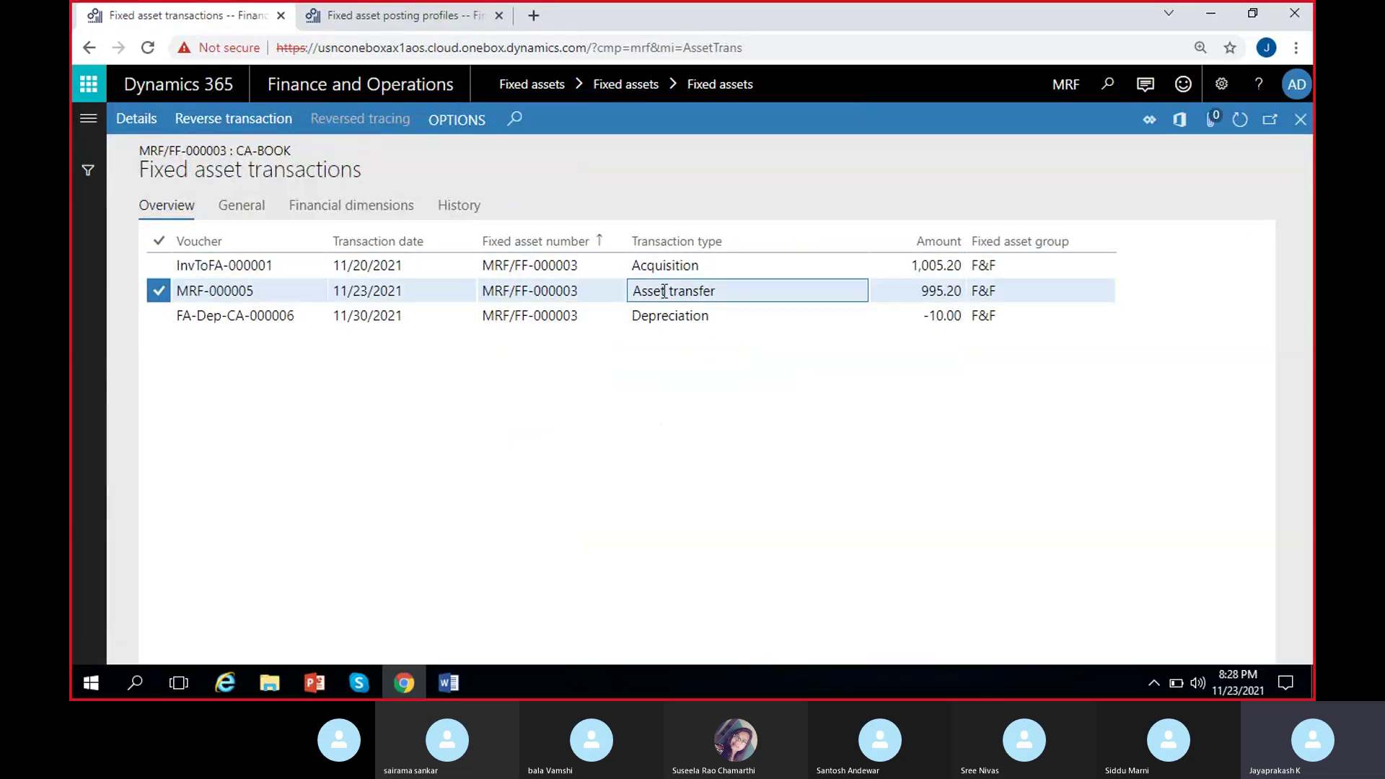
{"action": "left_click_drag", "start_coordinate": [729, 290], "coordinate": [632, 290]}
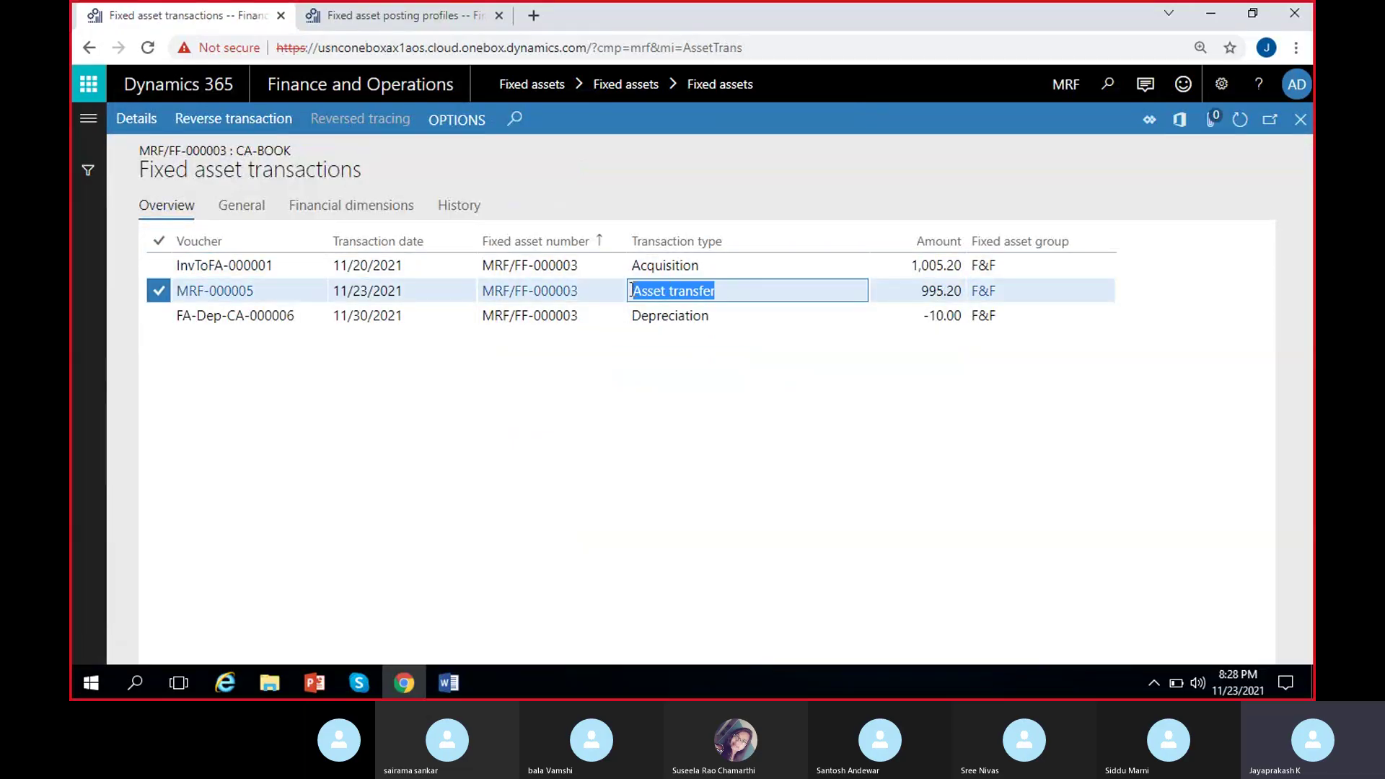
{"action": "left_click", "coordinate": [413, 294]}
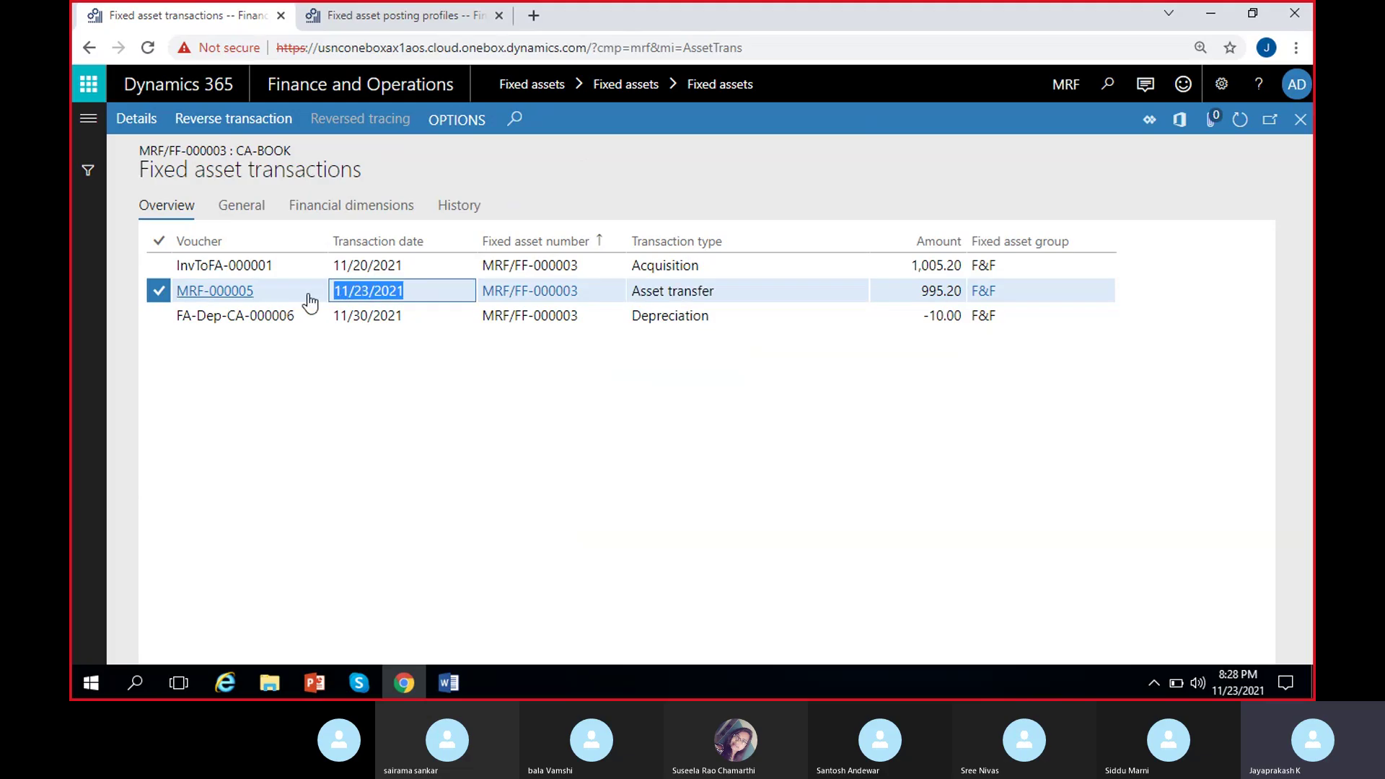
{"action": "left_click", "coordinate": [698, 285]}
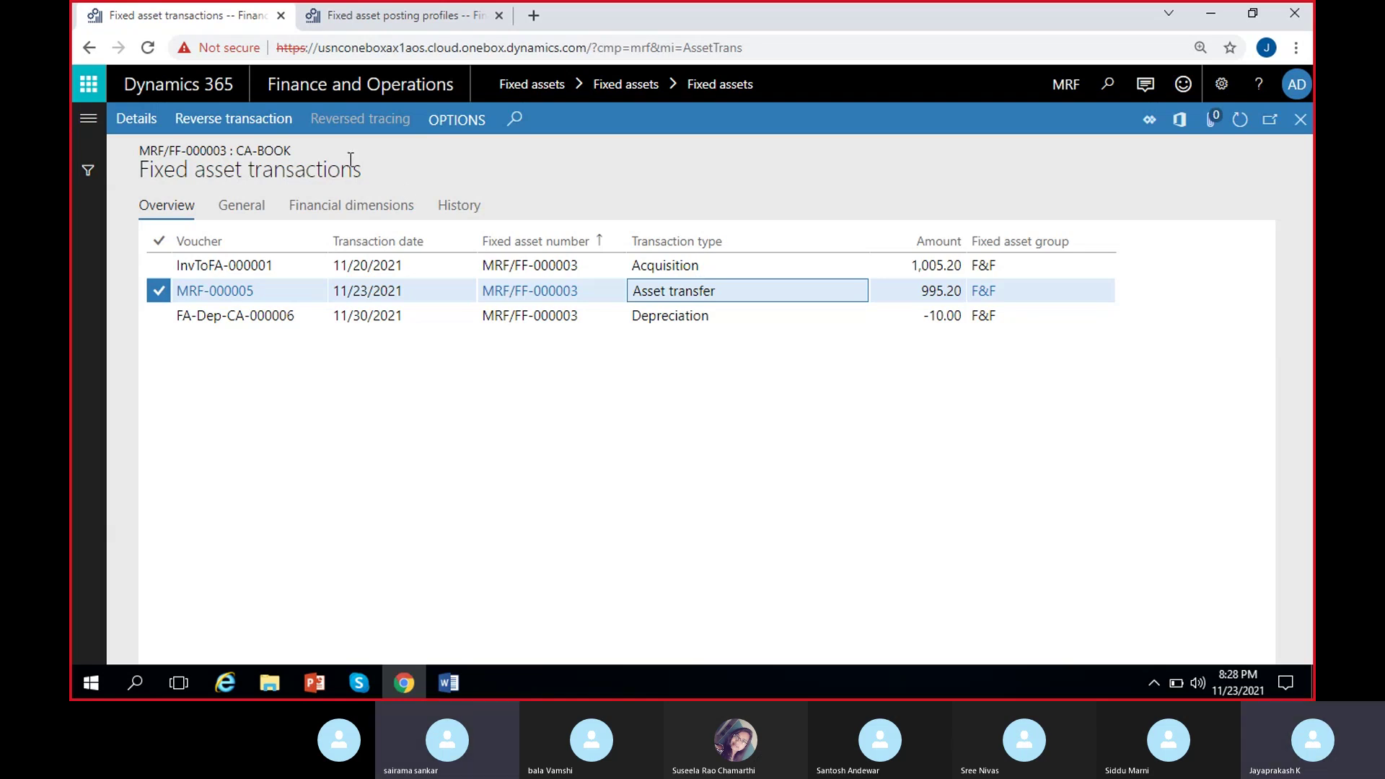
{"action": "left_click", "coordinate": [143, 121]}
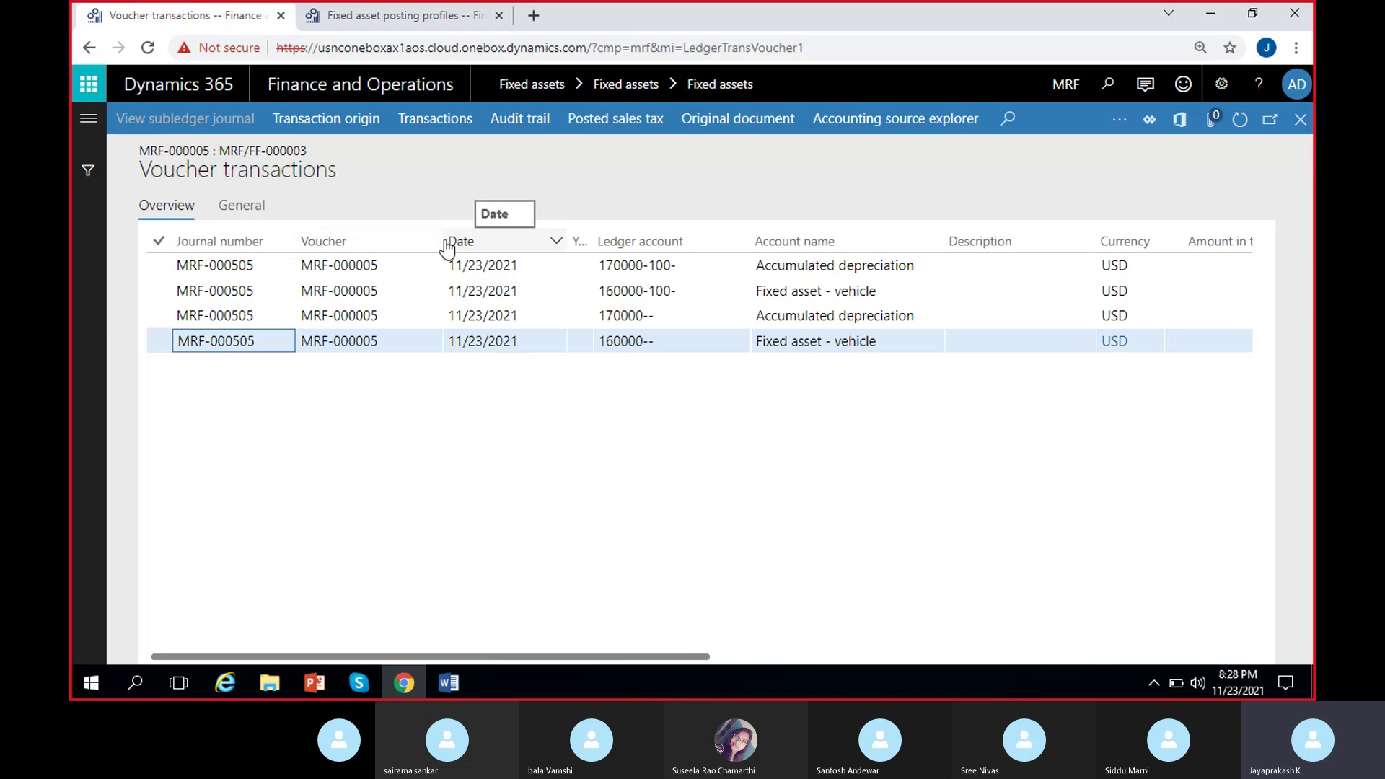
{"action": "left_click", "coordinate": [455, 241]}
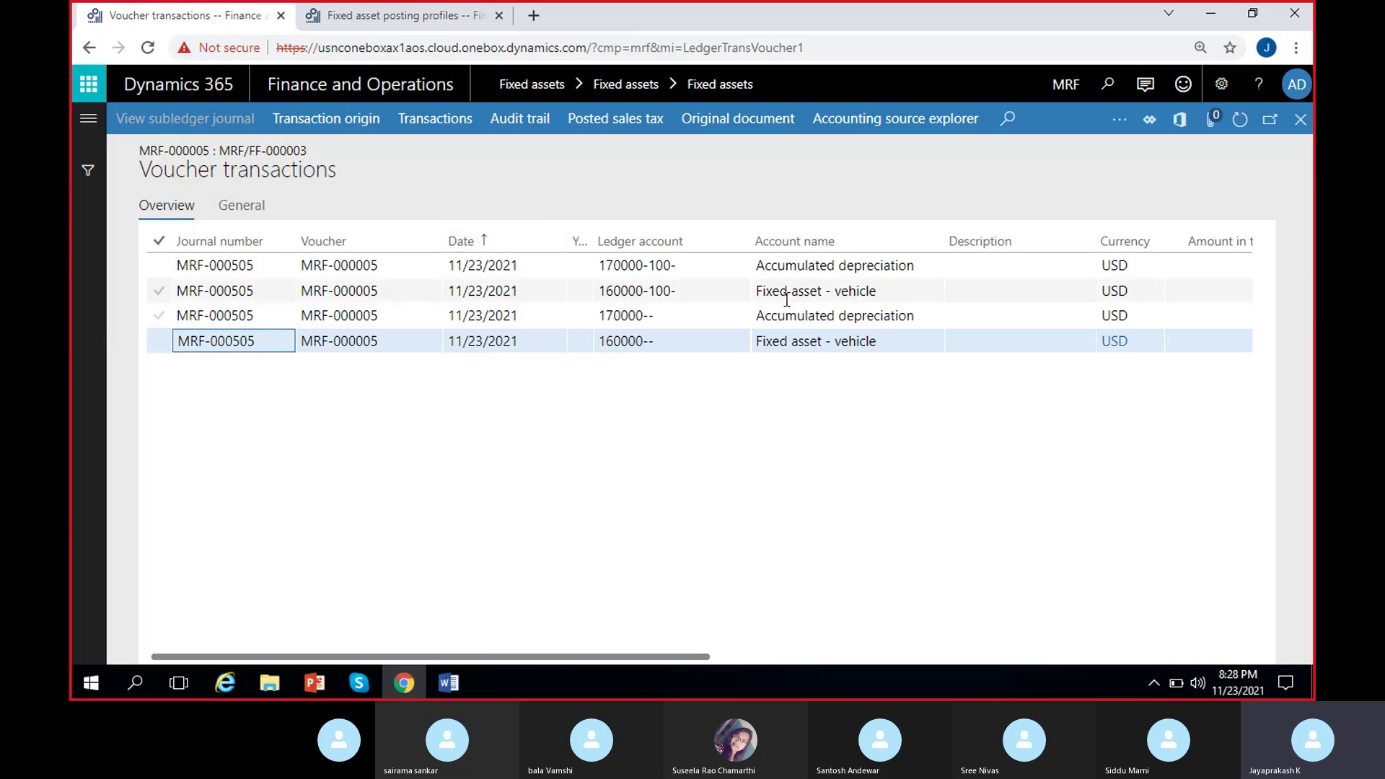
{"action": "left_click", "coordinate": [682, 341]}
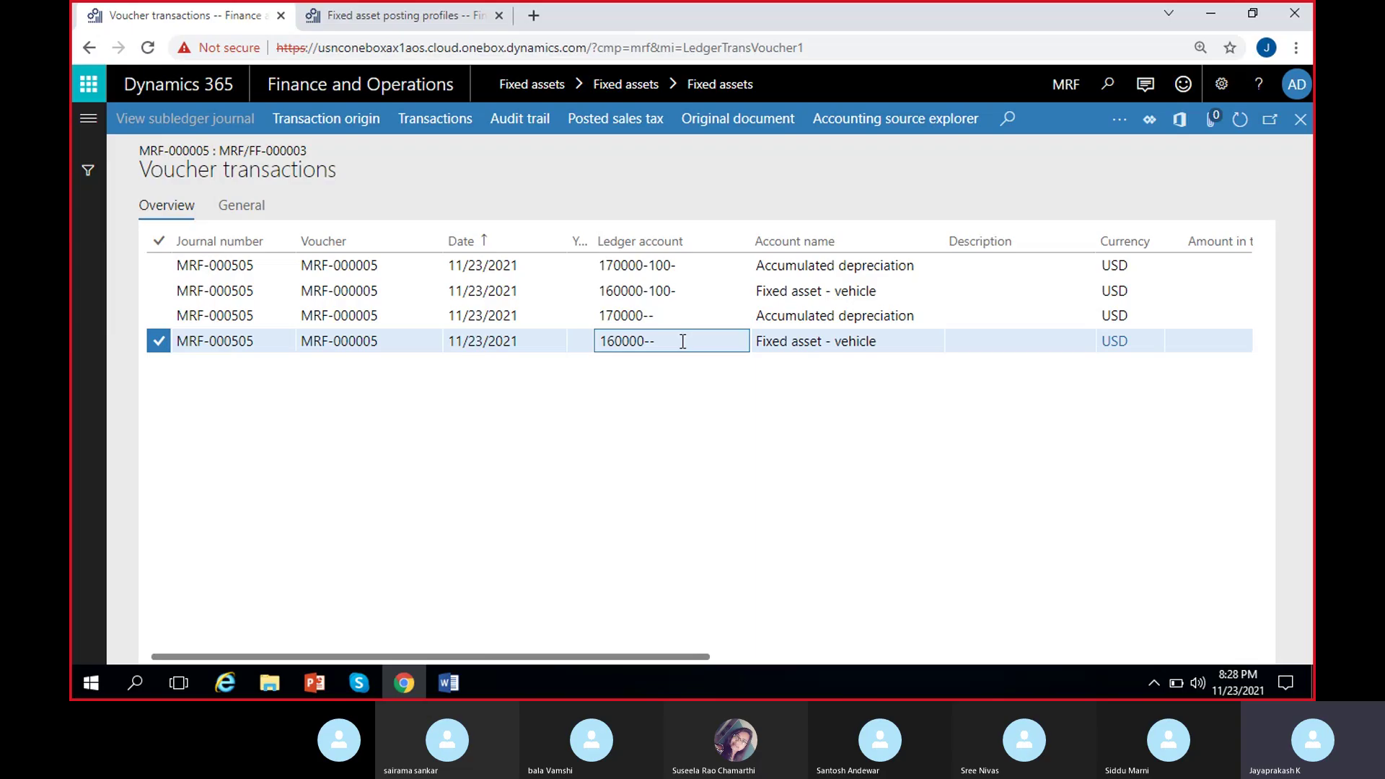
{"action": "scroll", "coordinate": [709, 447], "scroll_direction": "right", "scroll_amount": 2}
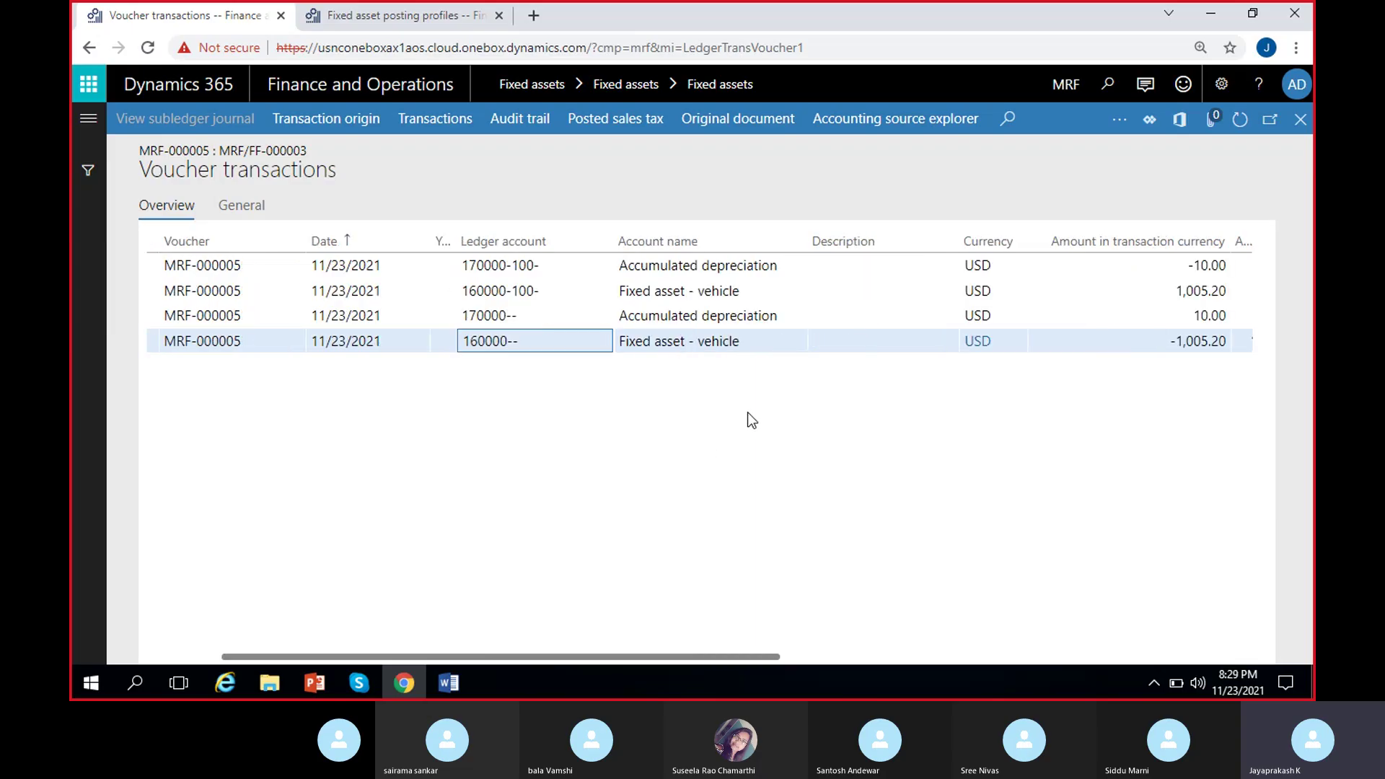
{"action": "left_click", "coordinate": [748, 341]}
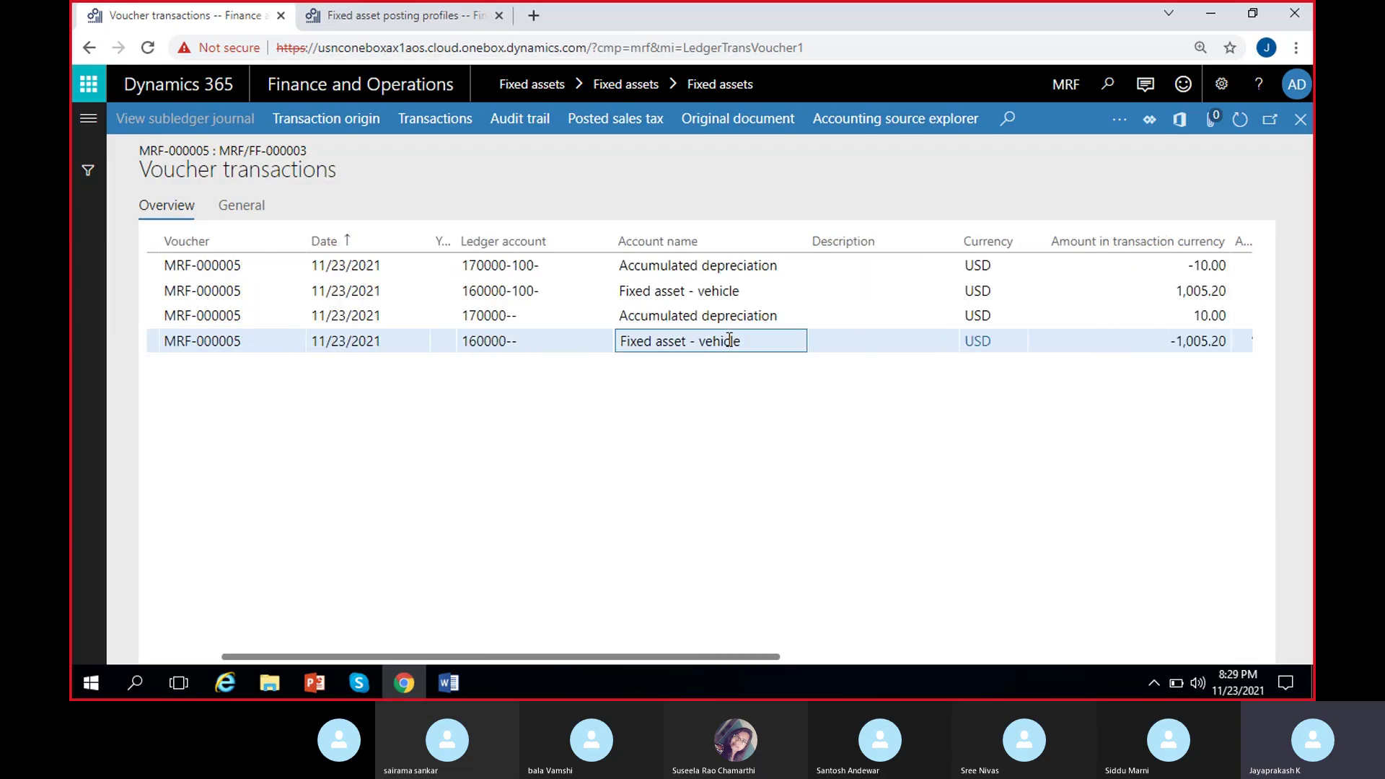
{"action": "left_click", "coordinate": [1166, 342]}
{"action": "scroll", "coordinate": [812, 443], "scroll_direction": "right", "scroll_amount": 4}
{"action": "scroll", "coordinate": [421, 435], "scroll_direction": "left", "scroll_amount": 3}
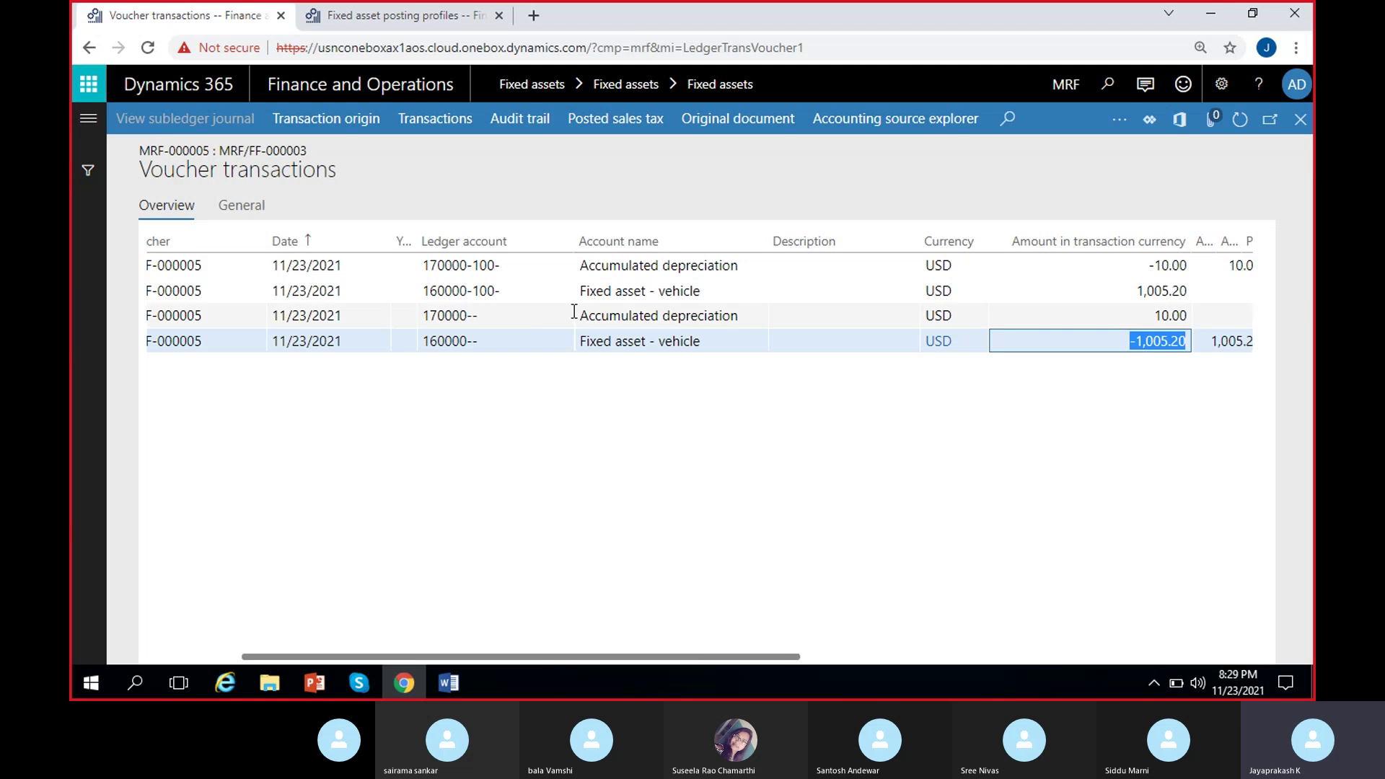
{"action": "left_click", "coordinate": [740, 264]}
{"action": "left_click", "coordinate": [720, 306]}
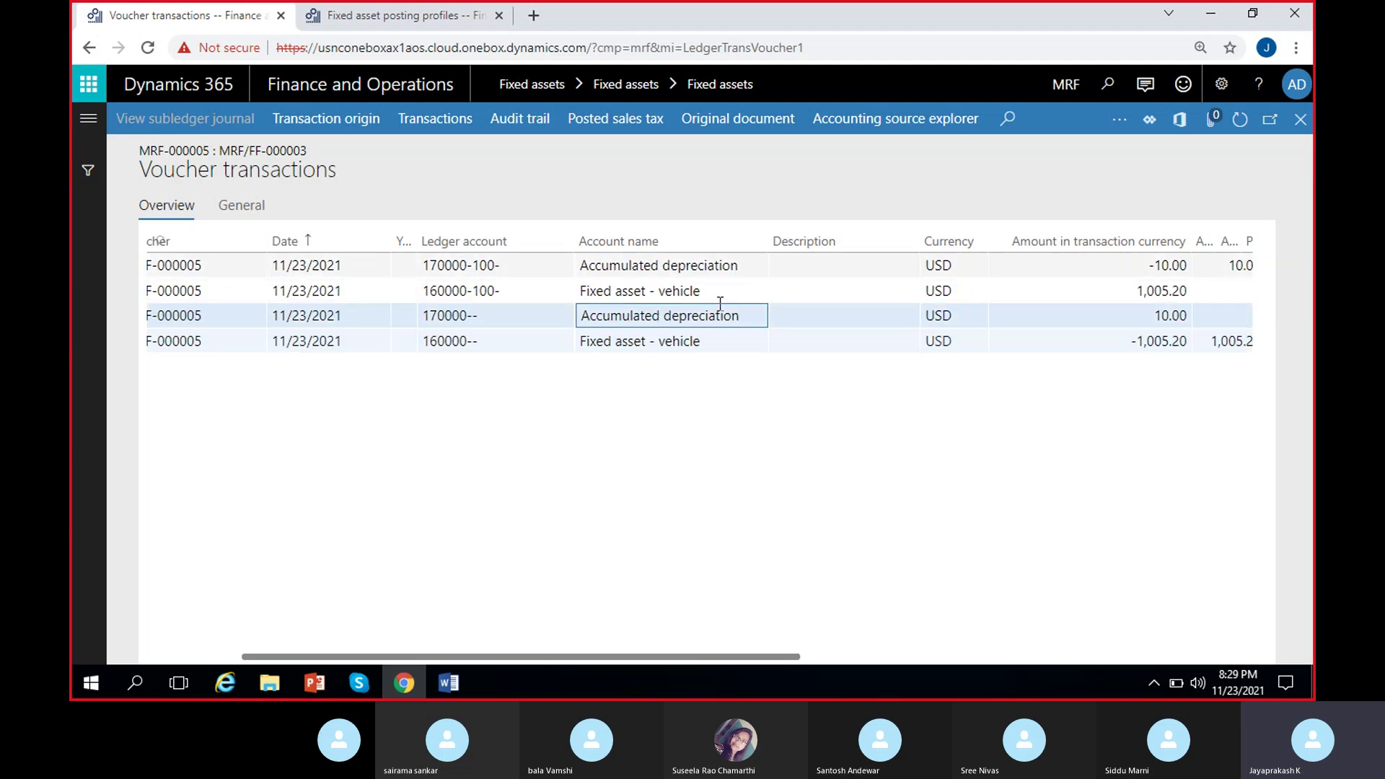
{"action": "left_click", "coordinate": [652, 269]}
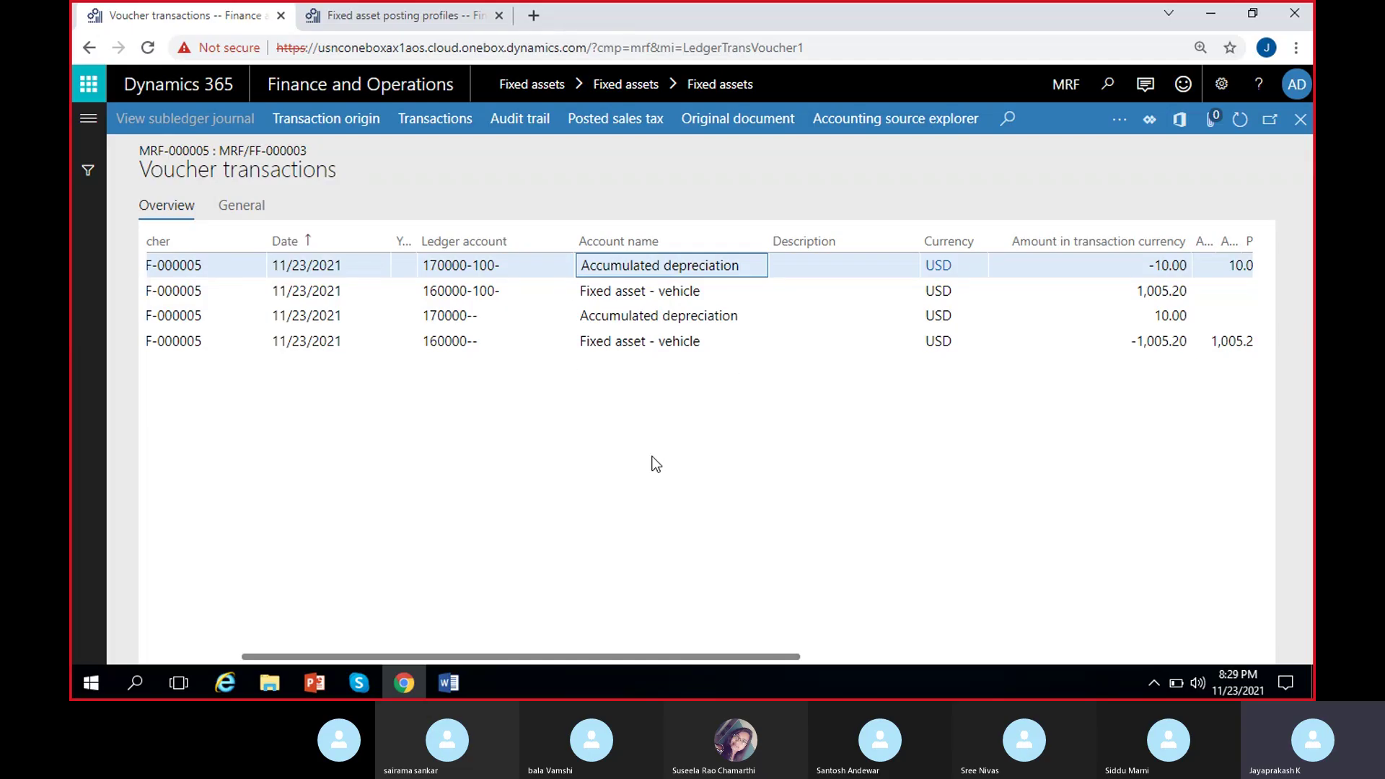
{"action": "left_click", "coordinate": [622, 341]}
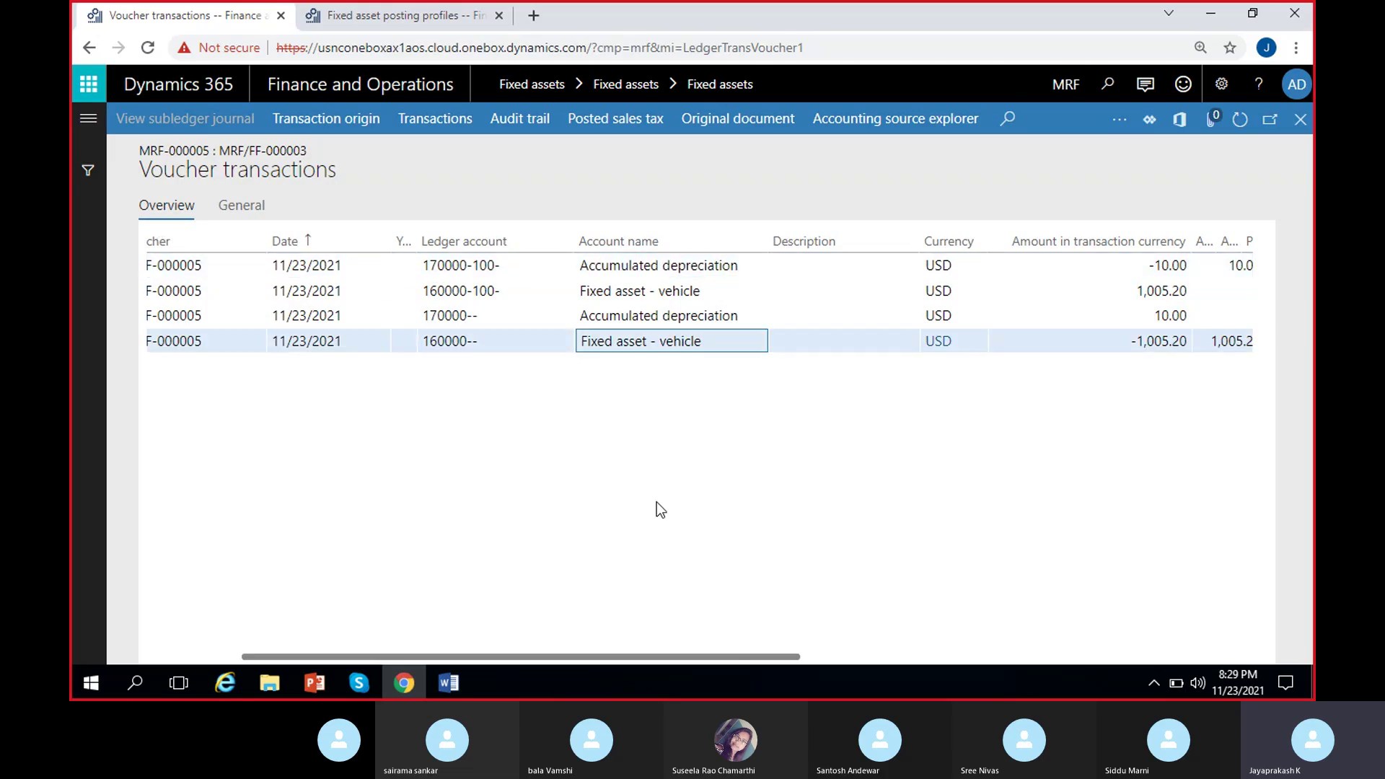
{"action": "left_click", "coordinate": [653, 315]}
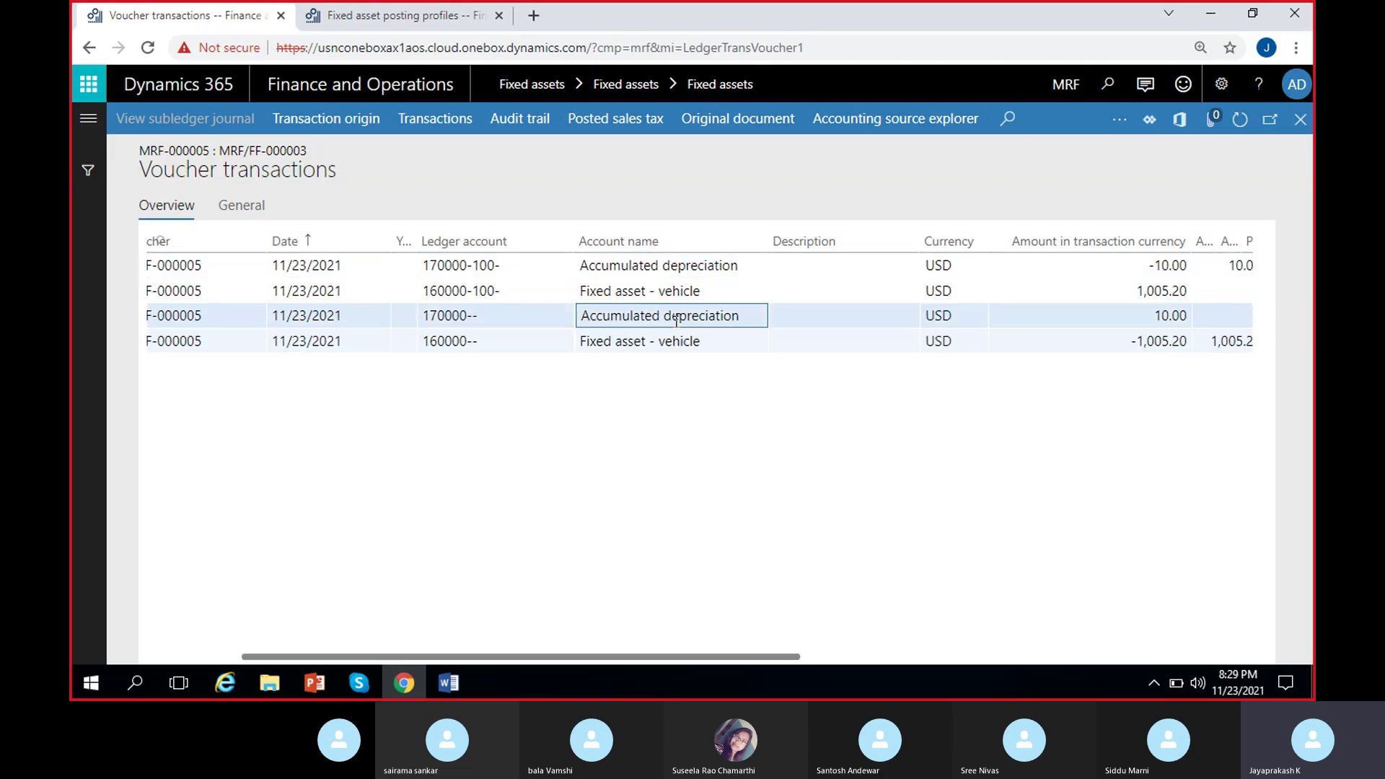
{"action": "scroll", "coordinate": [673, 463], "scroll_direction": "right", "scroll_amount": 3}
{"action": "scroll", "coordinate": [672, 464], "scroll_direction": "left", "scroll_amount": 3}
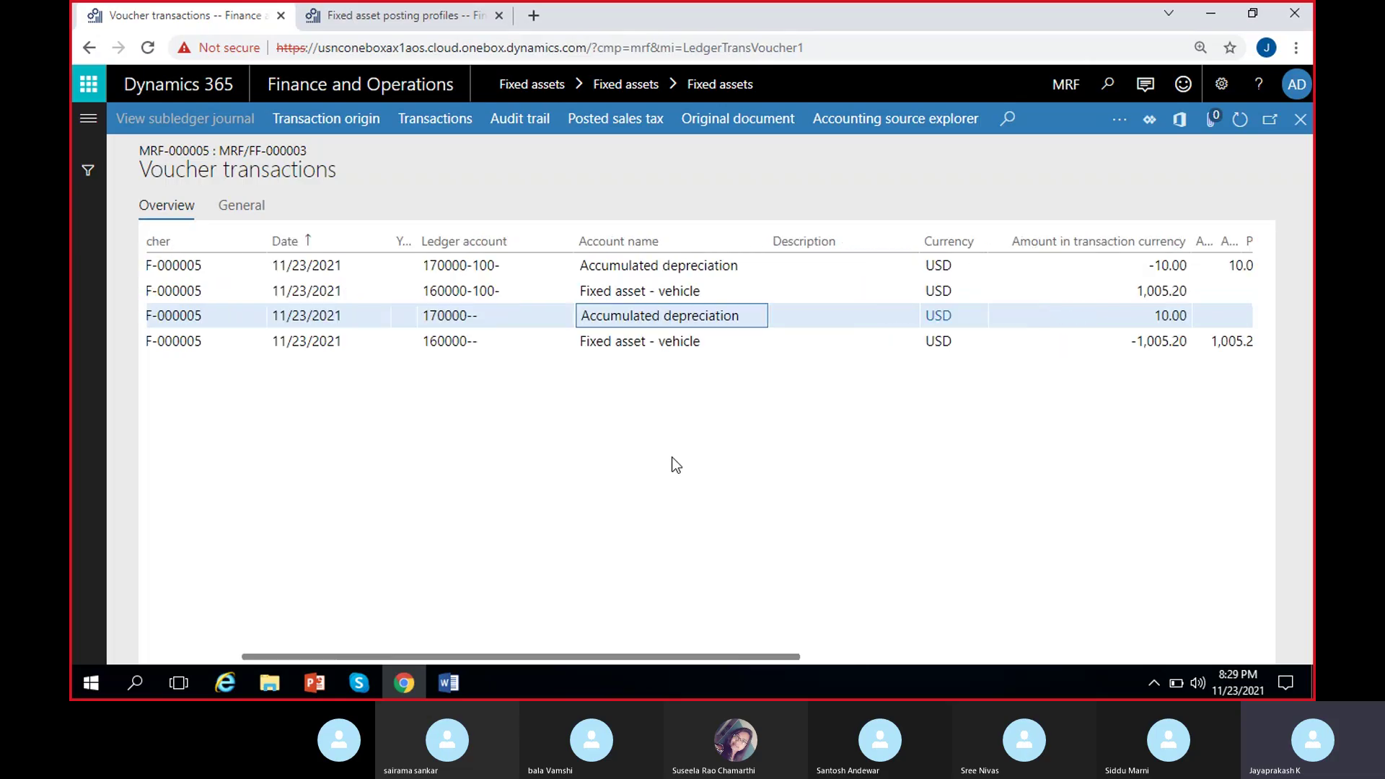
{"action": "left_click", "coordinate": [650, 292]}
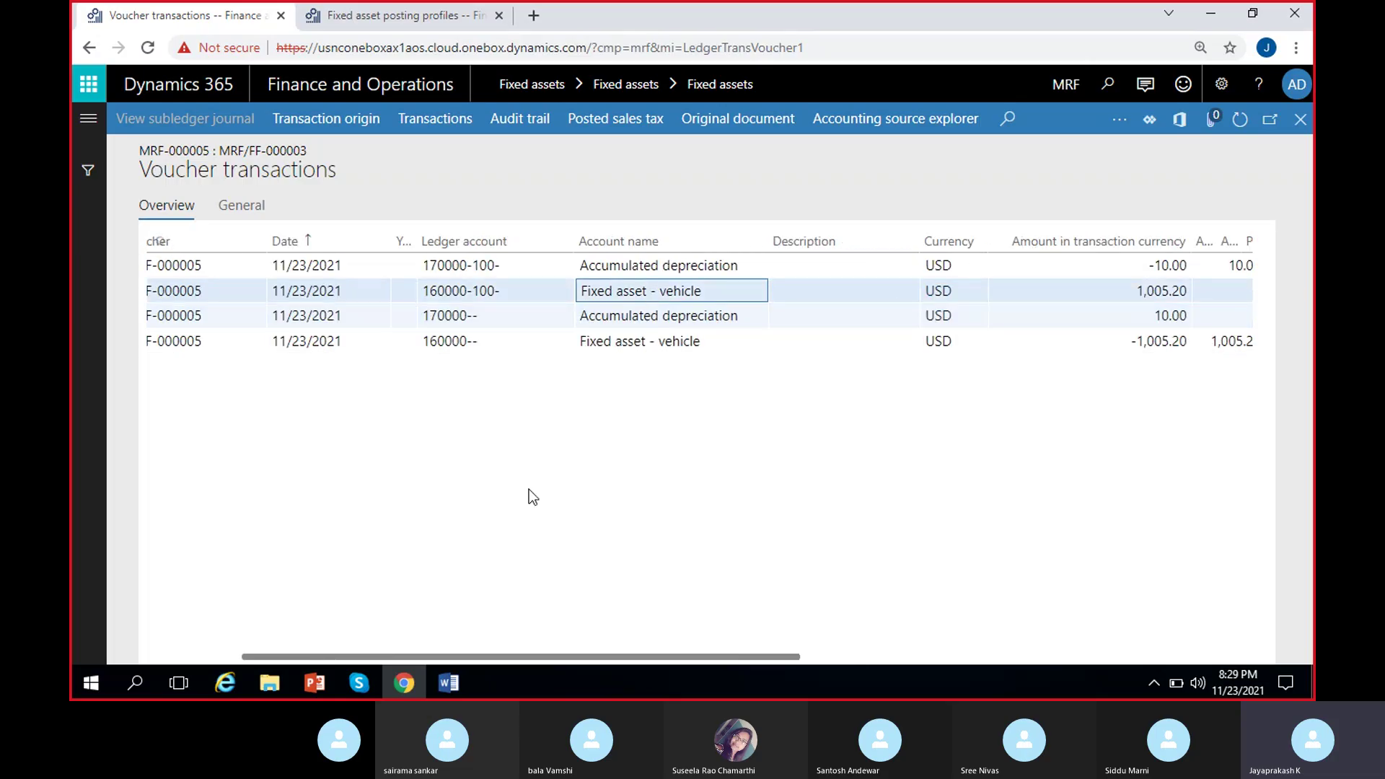
{"action": "scroll", "coordinate": [531, 496], "scroll_direction": "left", "scroll_amount": 3}
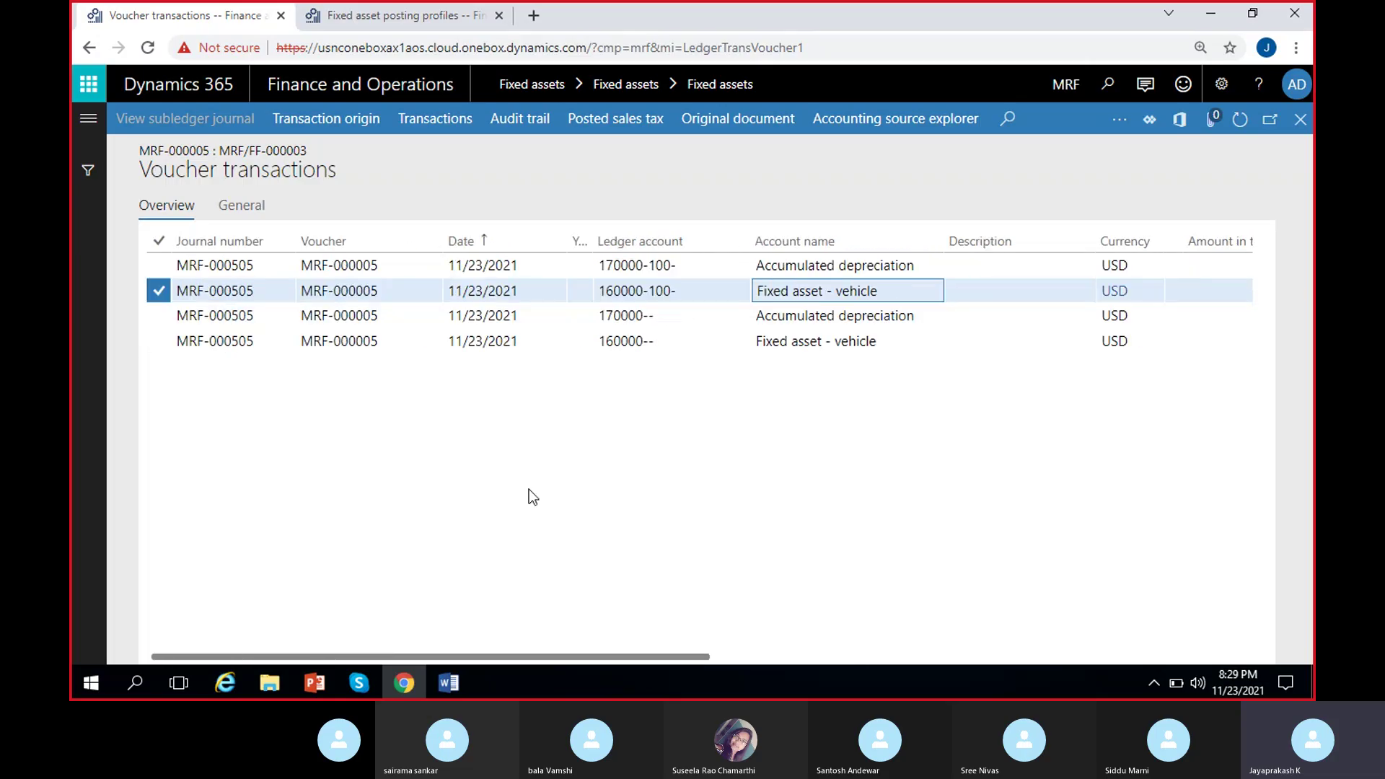
{"action": "scroll", "coordinate": [529, 490], "scroll_direction": "right", "scroll_amount": 5}
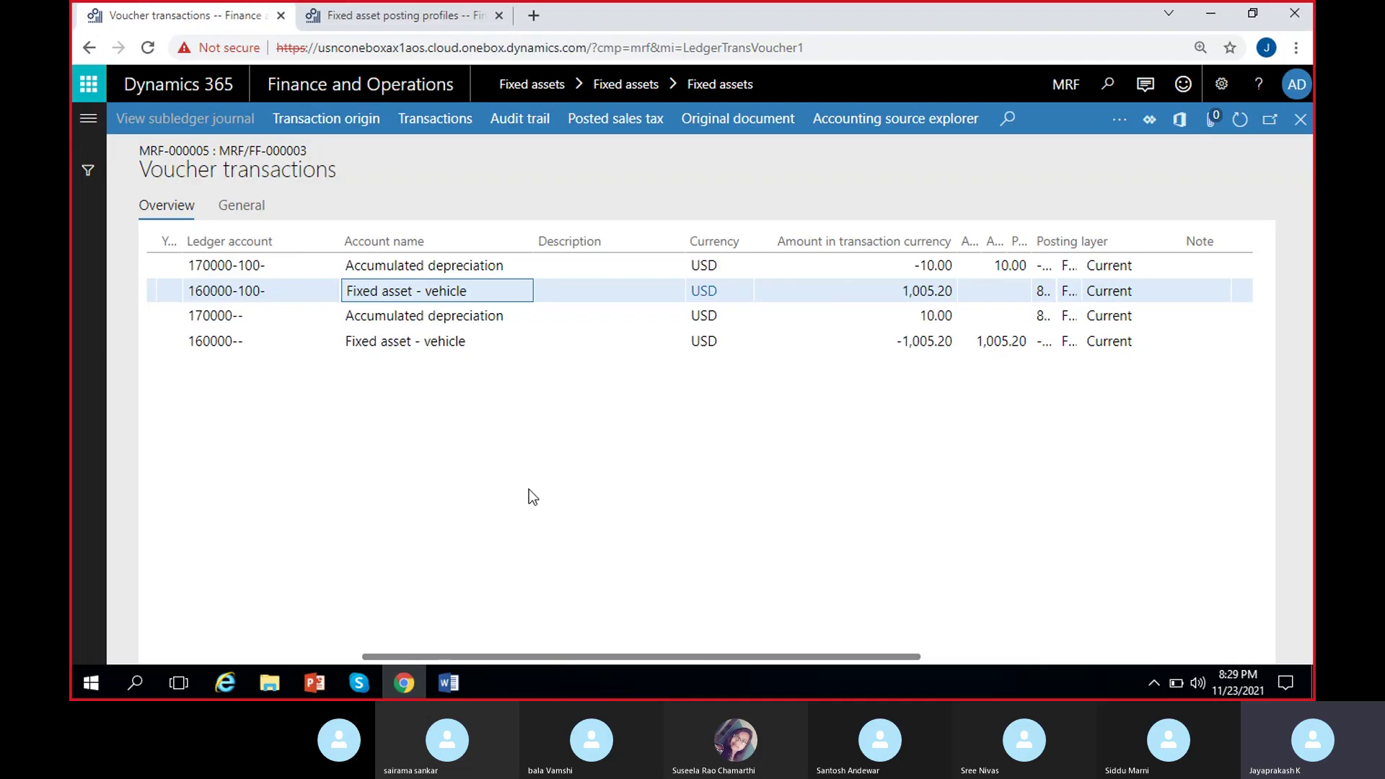
{"action": "left_click", "coordinate": [447, 341]}
{"action": "scroll", "coordinate": [509, 352], "scroll_direction": "left", "scroll_amount": 5}
{"action": "left_click", "coordinate": [668, 290]}
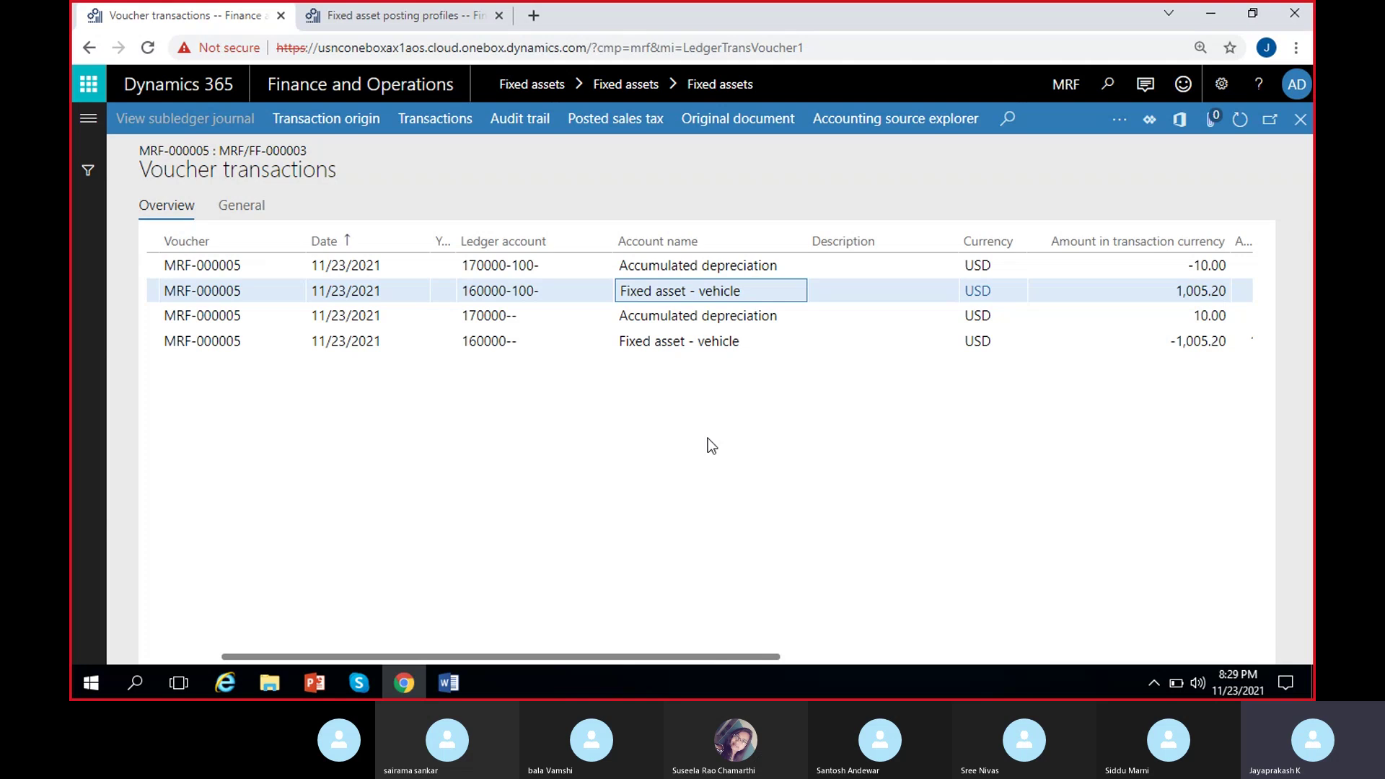
{"action": "scroll", "coordinate": [707, 440], "scroll_direction": "right", "scroll_amount": 4}
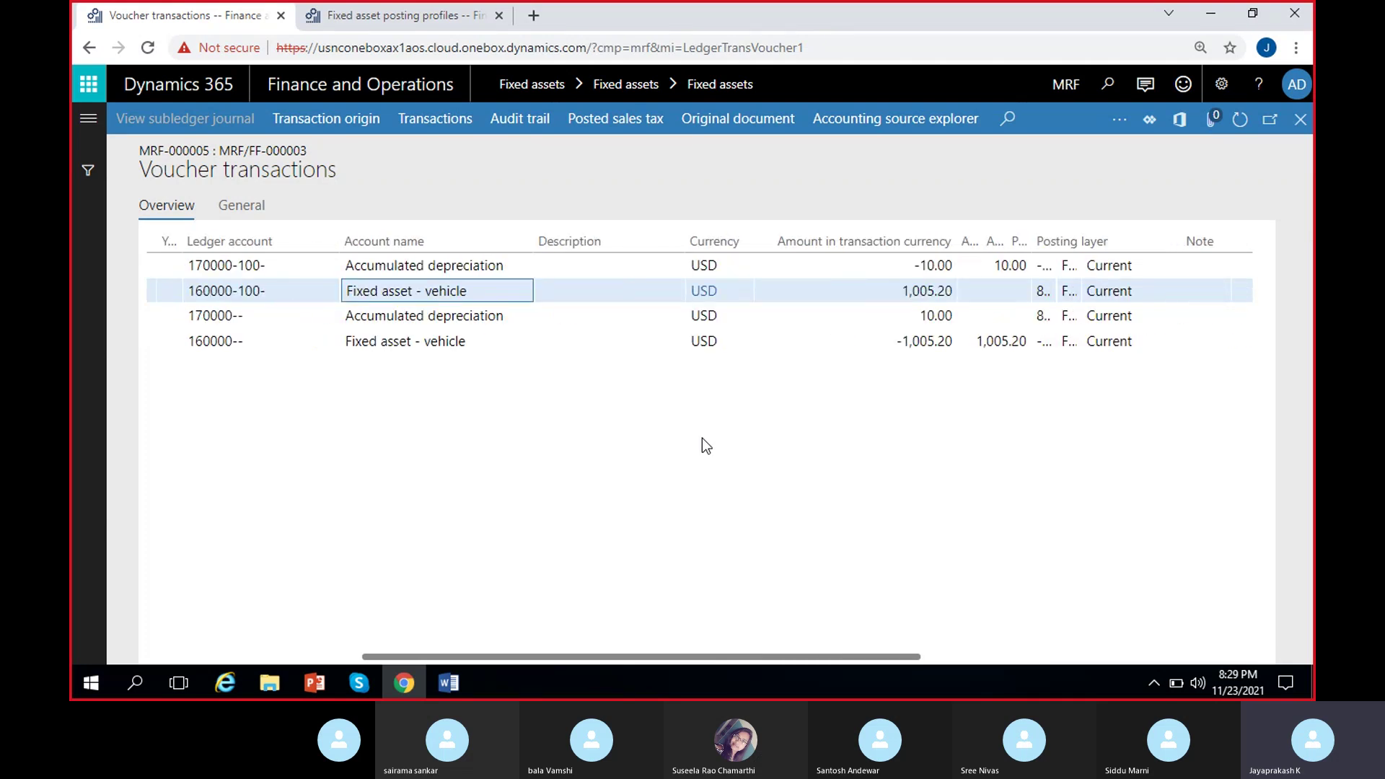
{"action": "scroll", "coordinate": [703, 438], "scroll_direction": "left", "scroll_amount": 5}
{"action": "left_click", "coordinate": [676, 284]}
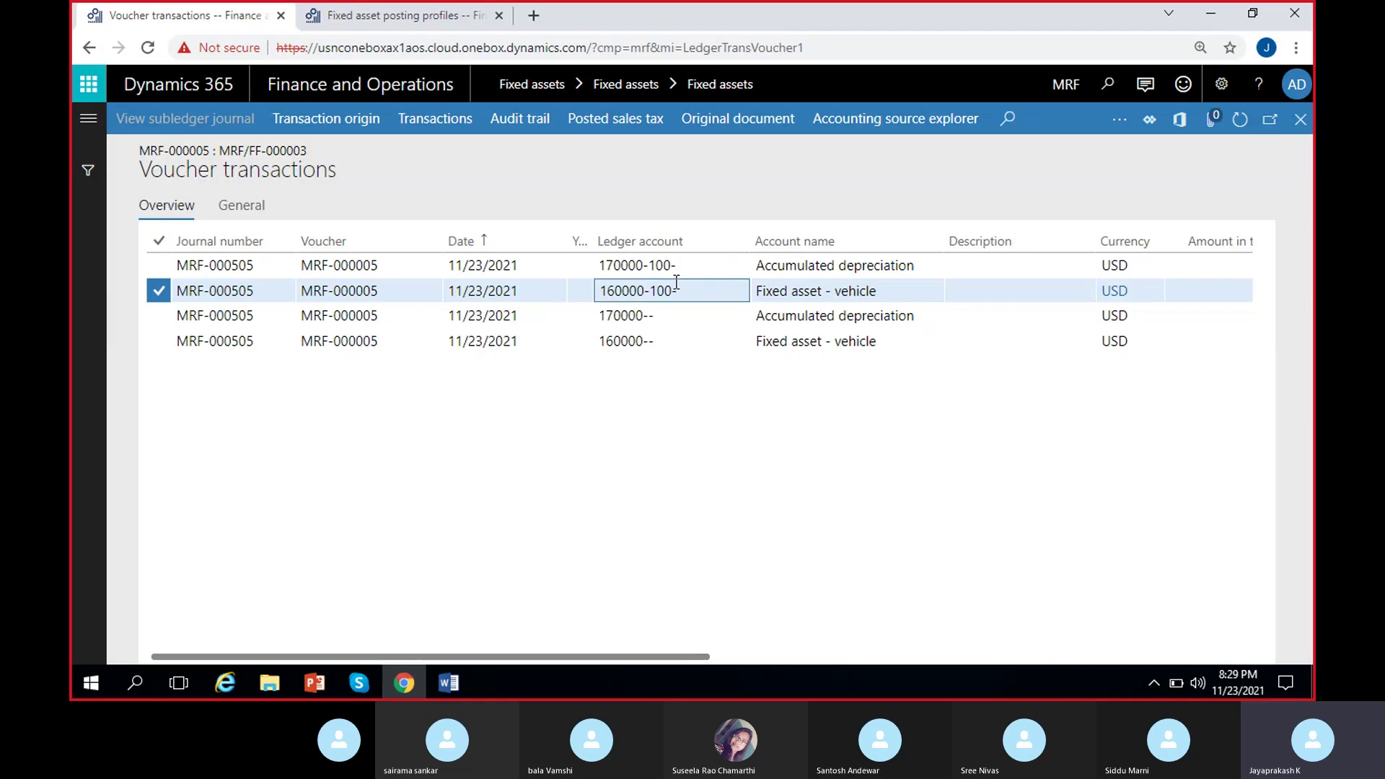
{"action": "left_click", "coordinate": [782, 295]}
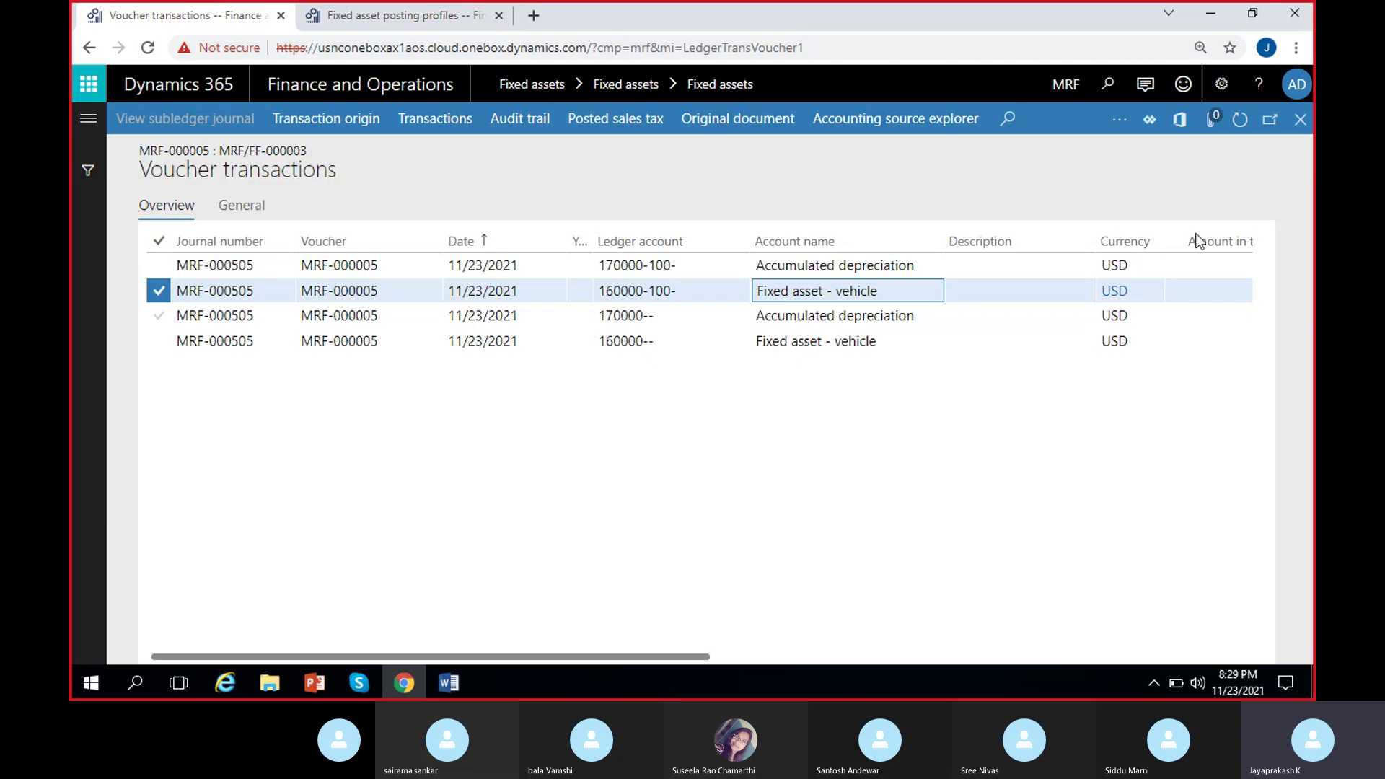
{"action": "left_click", "coordinate": [1298, 121]}
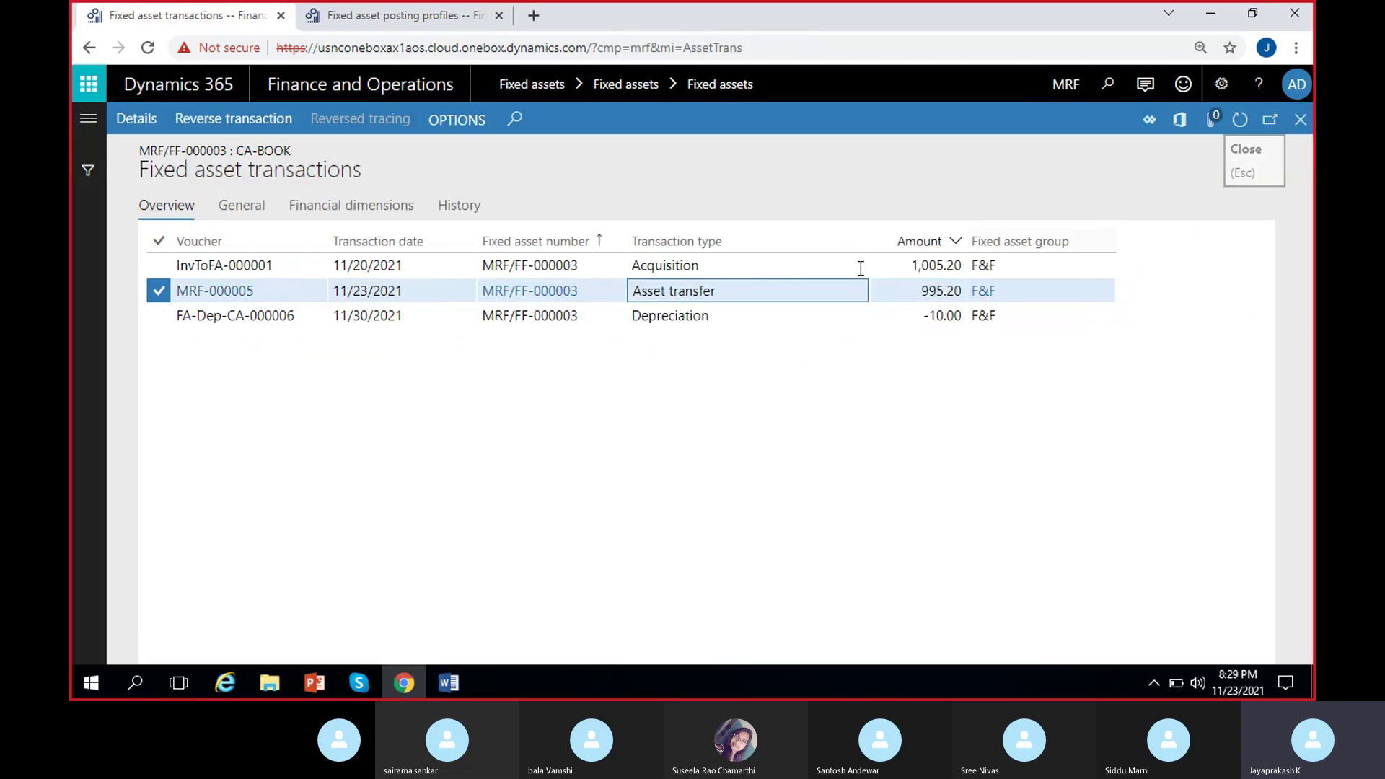
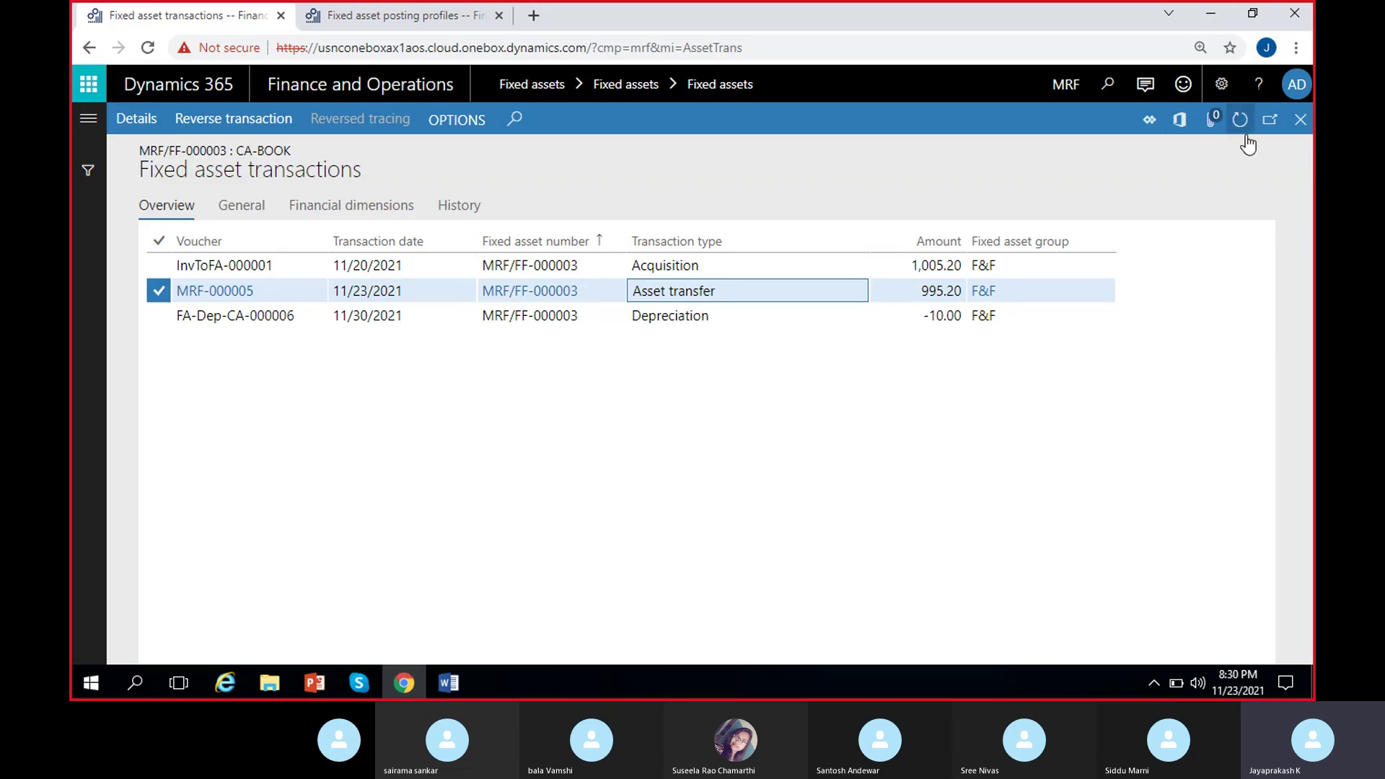
Switch to the Cycle asset's TA-Book and view its posted transactions.
{"action": "left_click", "coordinate": [1299, 120]}
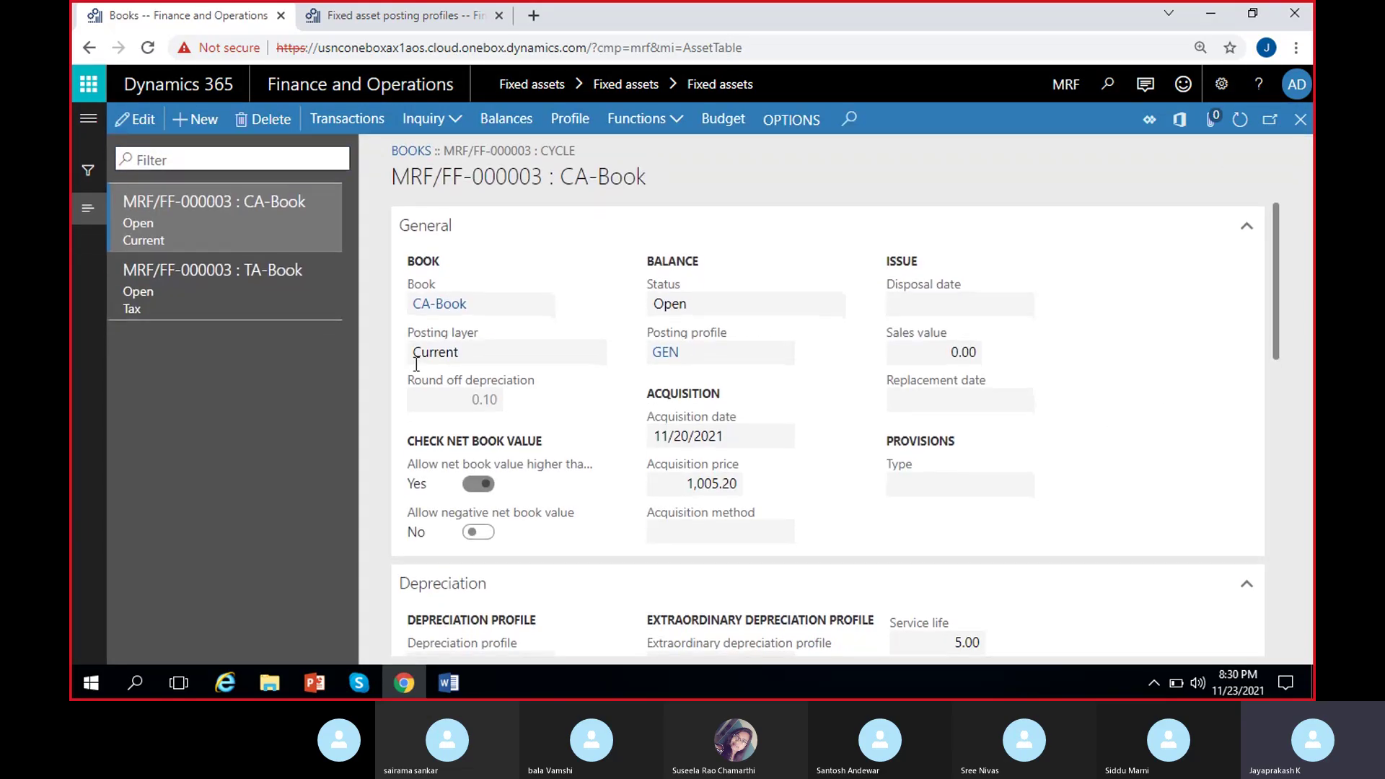
{"action": "left_click", "coordinate": [288, 285]}
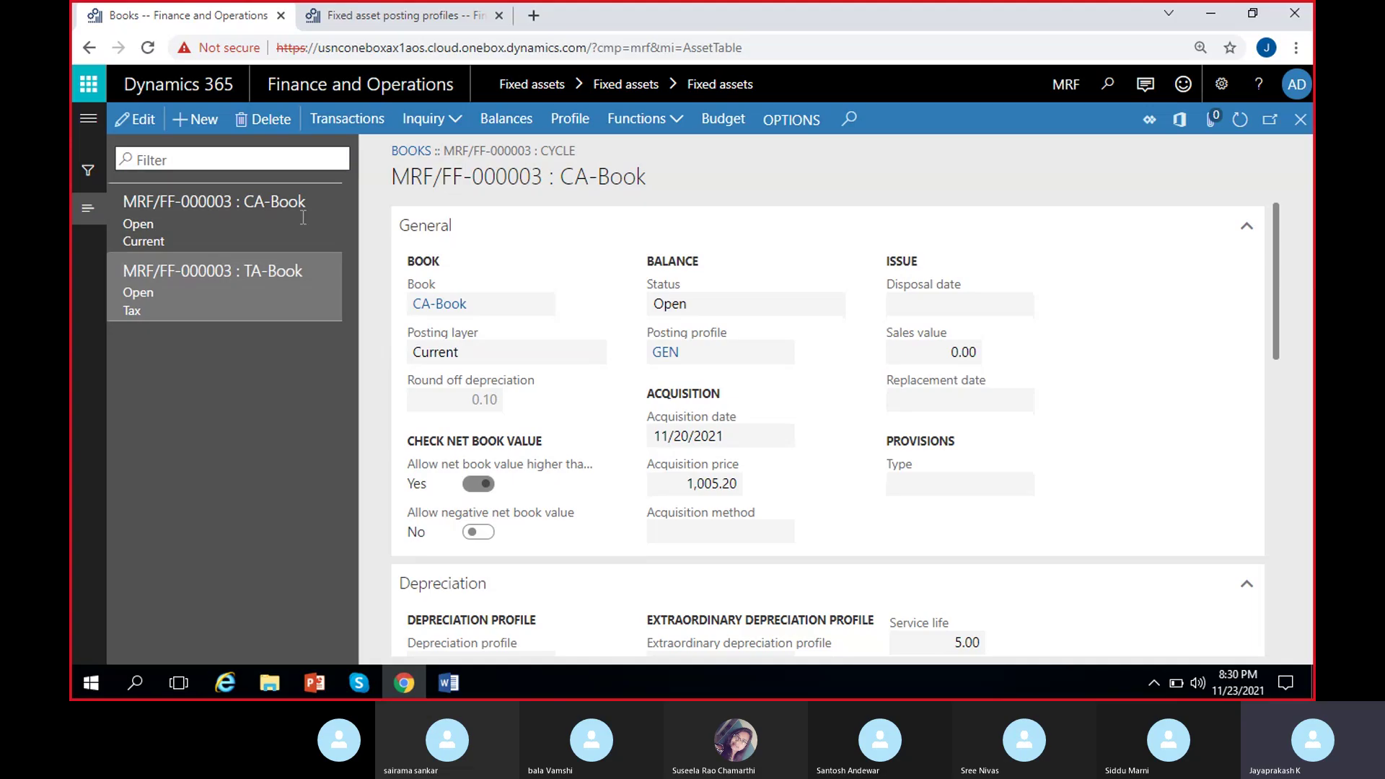
{"action": "left_click", "coordinate": [345, 120]}
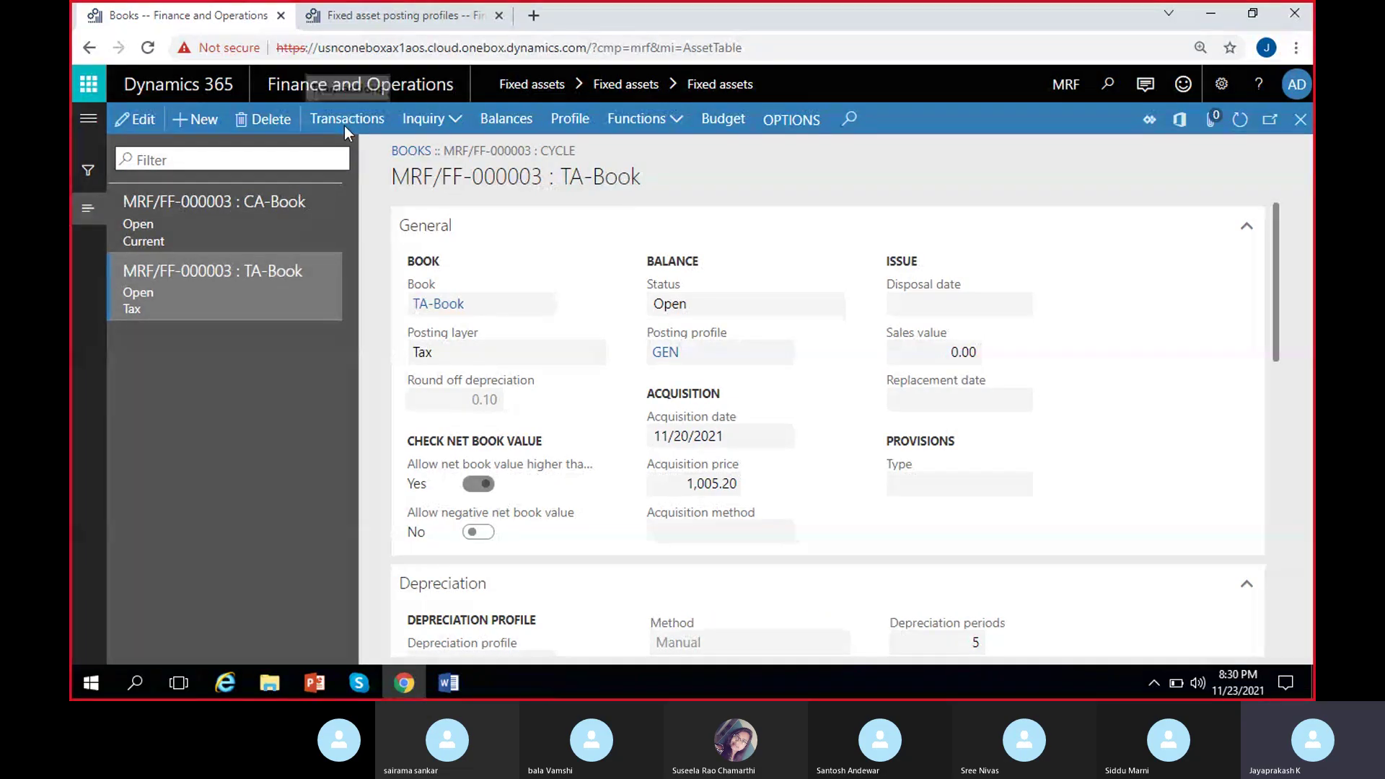
Inspect transfer voucher MRF-000006's ledger postings, including account 160000-100-, then return to the TA-Book.
{"action": "left_click", "coordinate": [673, 291]}
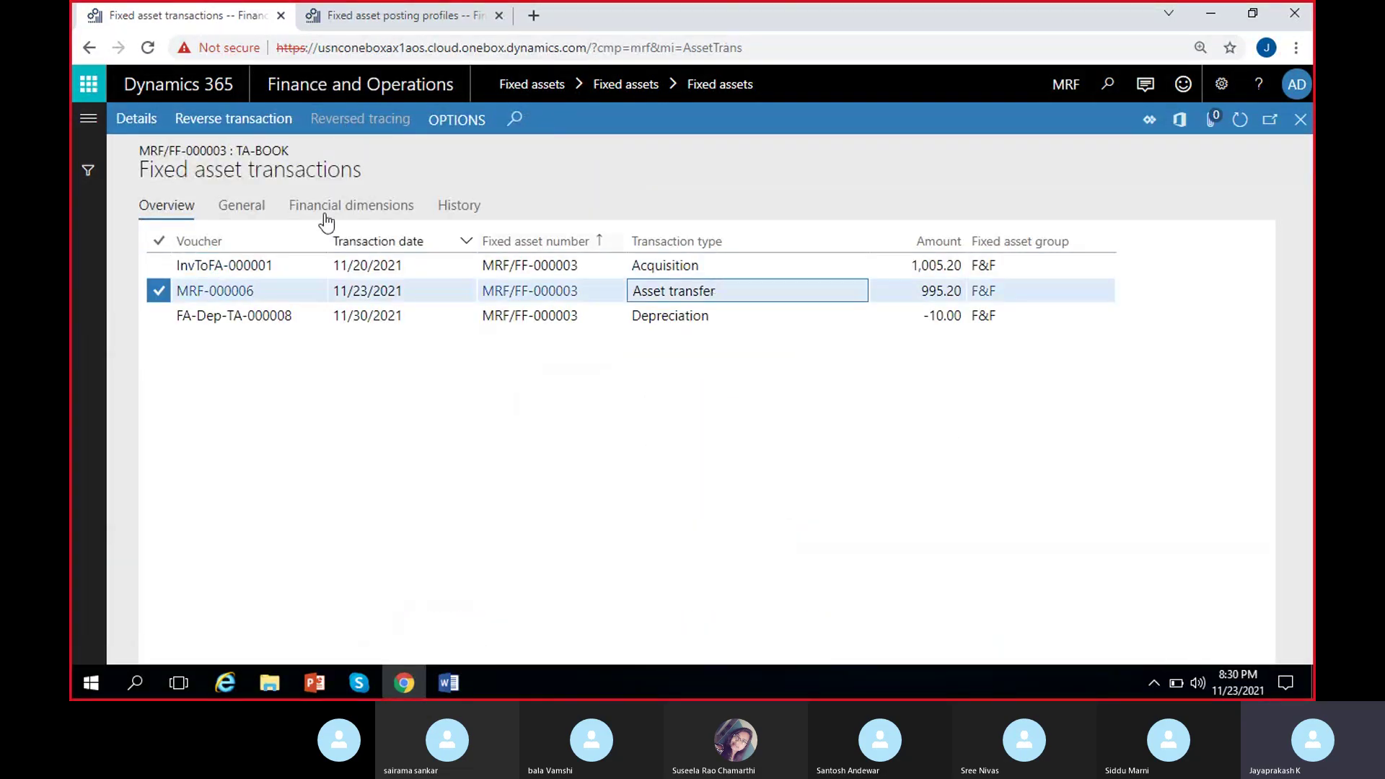
{"action": "left_click", "coordinate": [152, 131]}
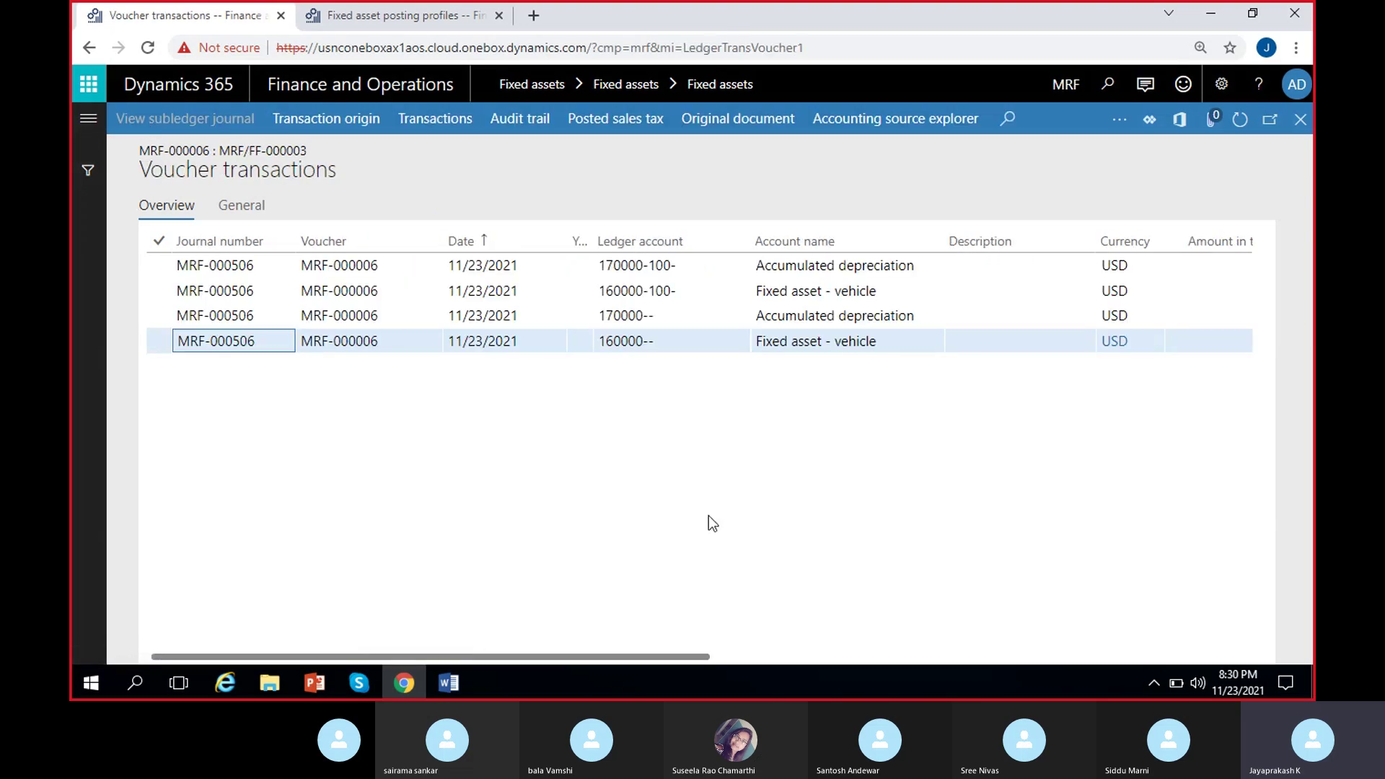
{"action": "left_click", "coordinate": [891, 341]}
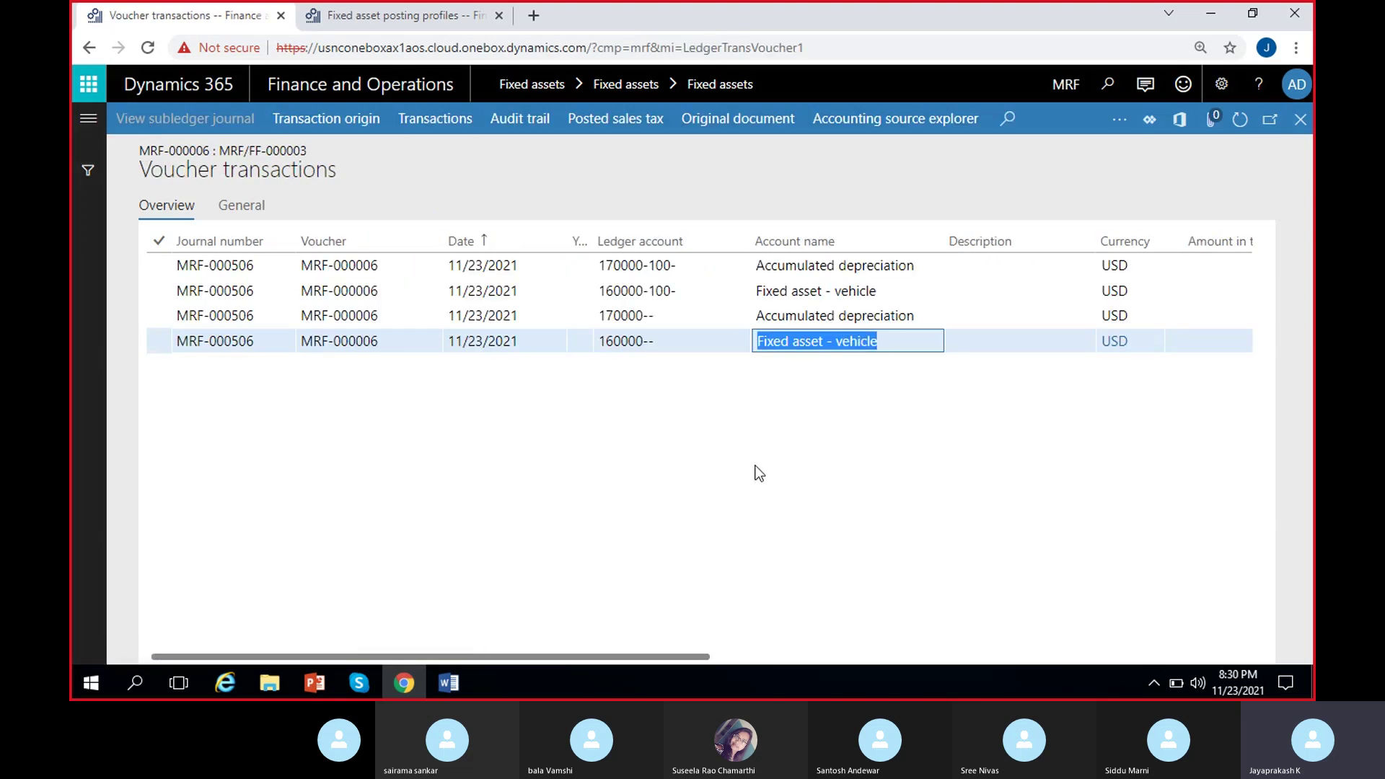
{"action": "scroll", "coordinate": [759, 473], "scroll_direction": "right", "scroll_amount": 2}
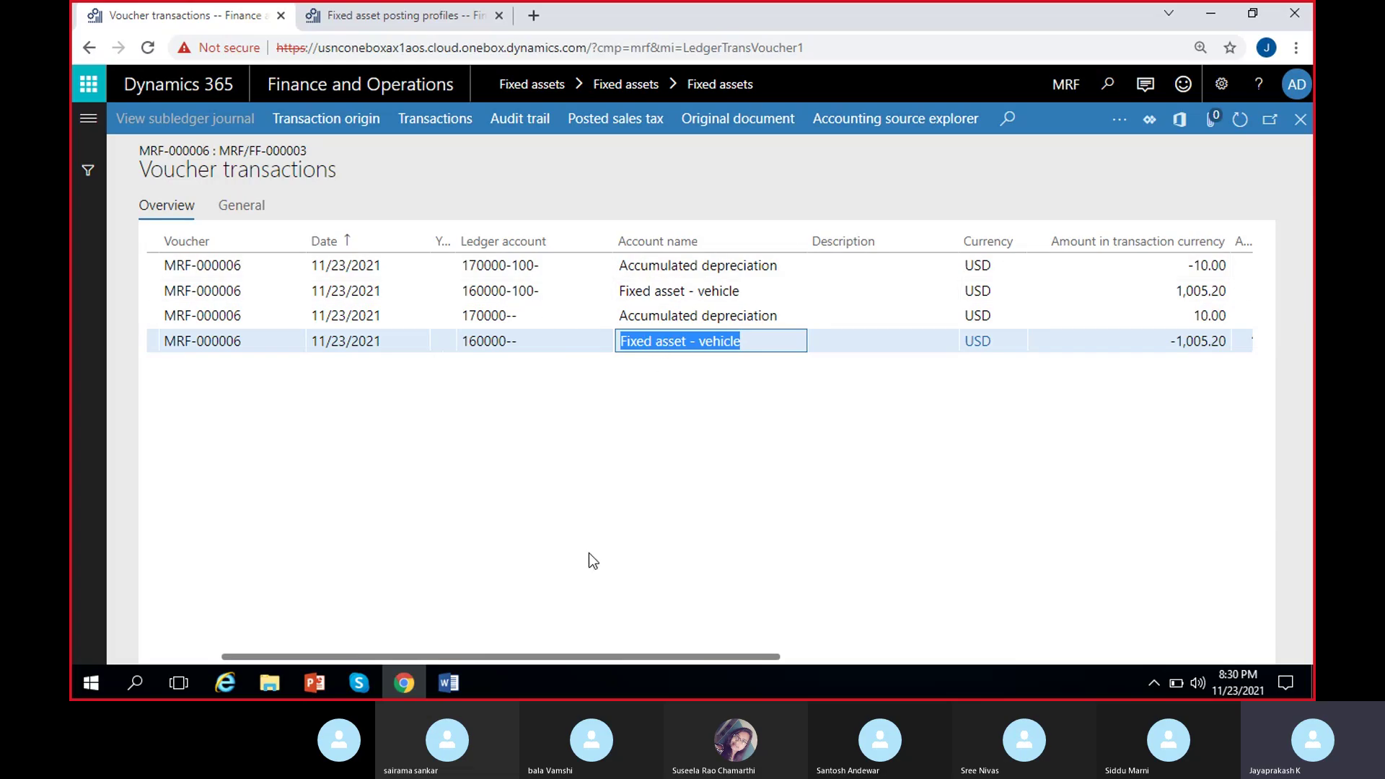
{"action": "scroll", "coordinate": [590, 555], "scroll_direction": "right", "scroll_amount": 2}
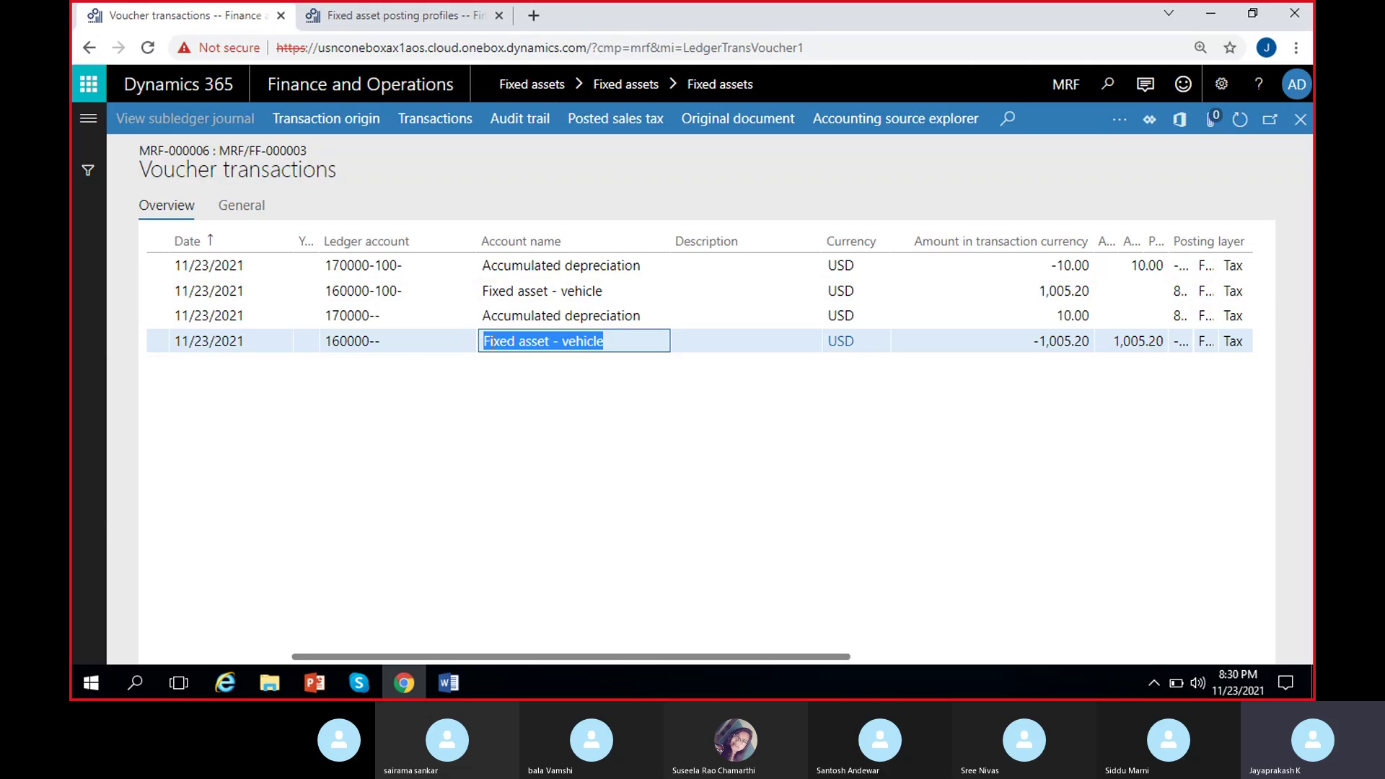
{"action": "left_click", "coordinate": [374, 290]}
{"action": "left_click_drag", "start_coordinate": [374, 291], "coordinate": [296, 292]}
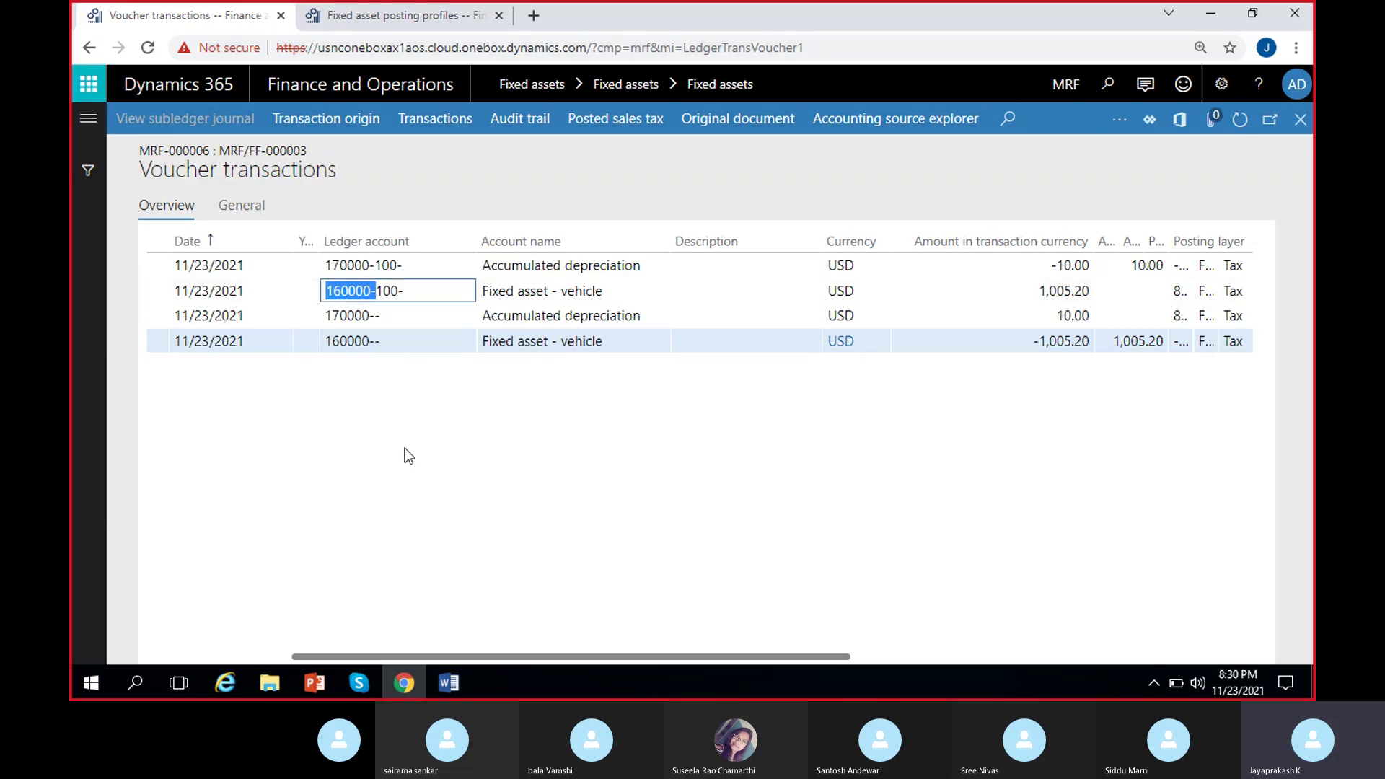
{"action": "left_click", "coordinate": [460, 448]}
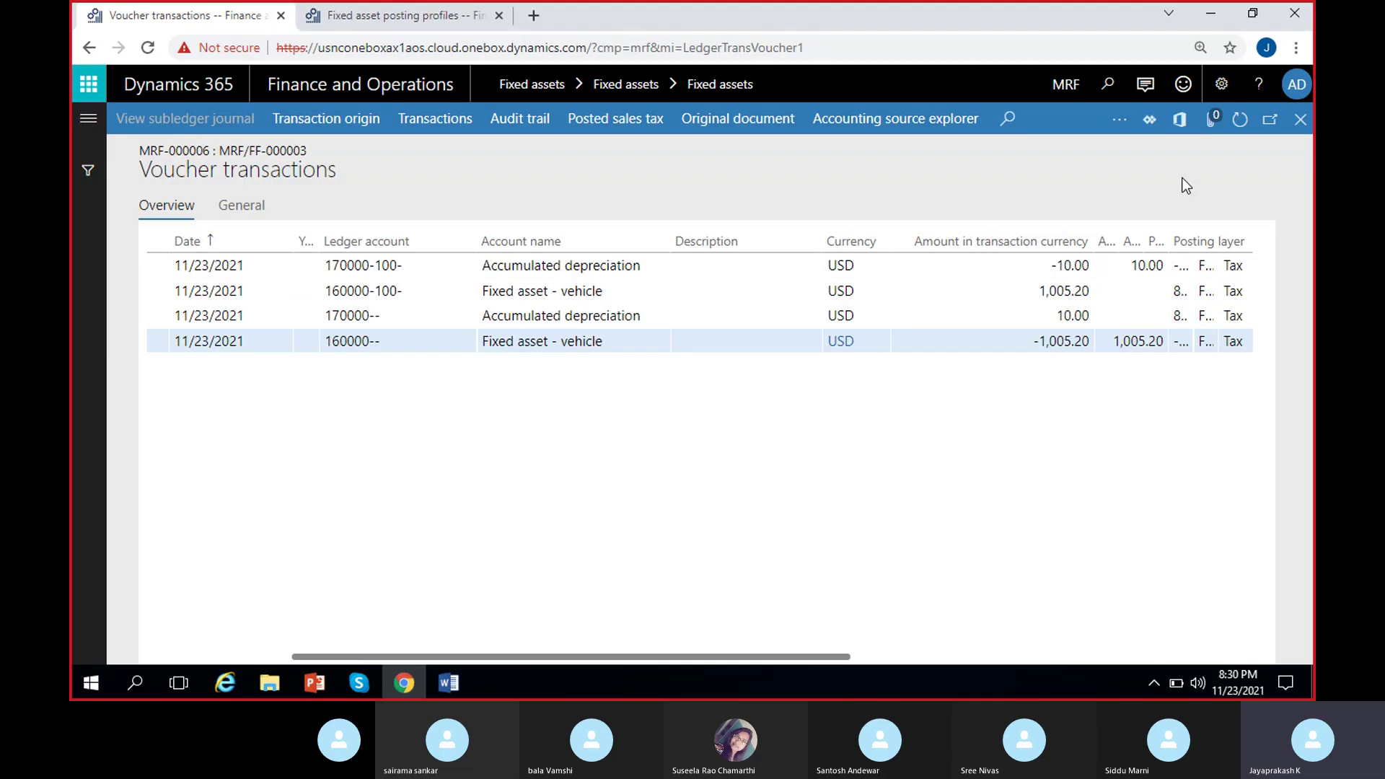
{"action": "left_click", "coordinate": [1298, 120]}
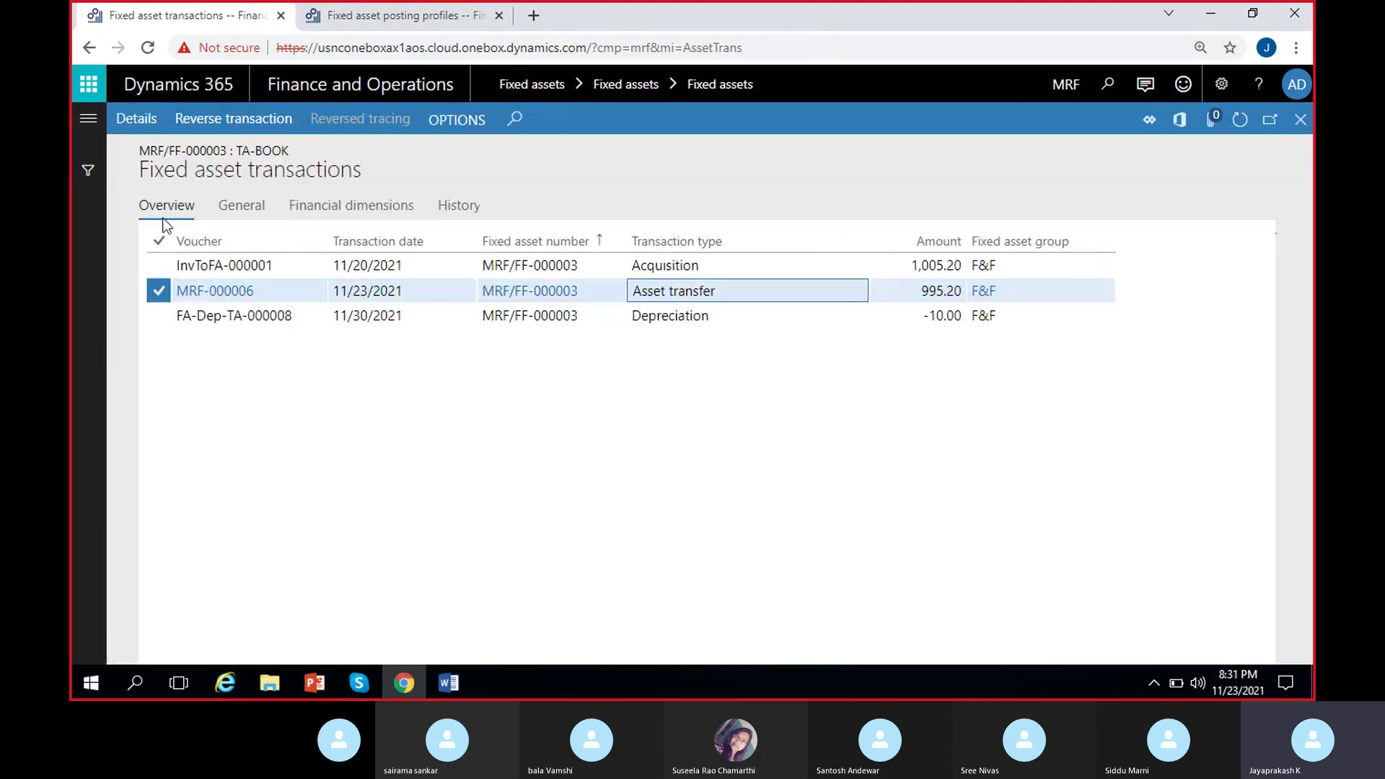
{"action": "left_click", "coordinate": [1300, 120]}
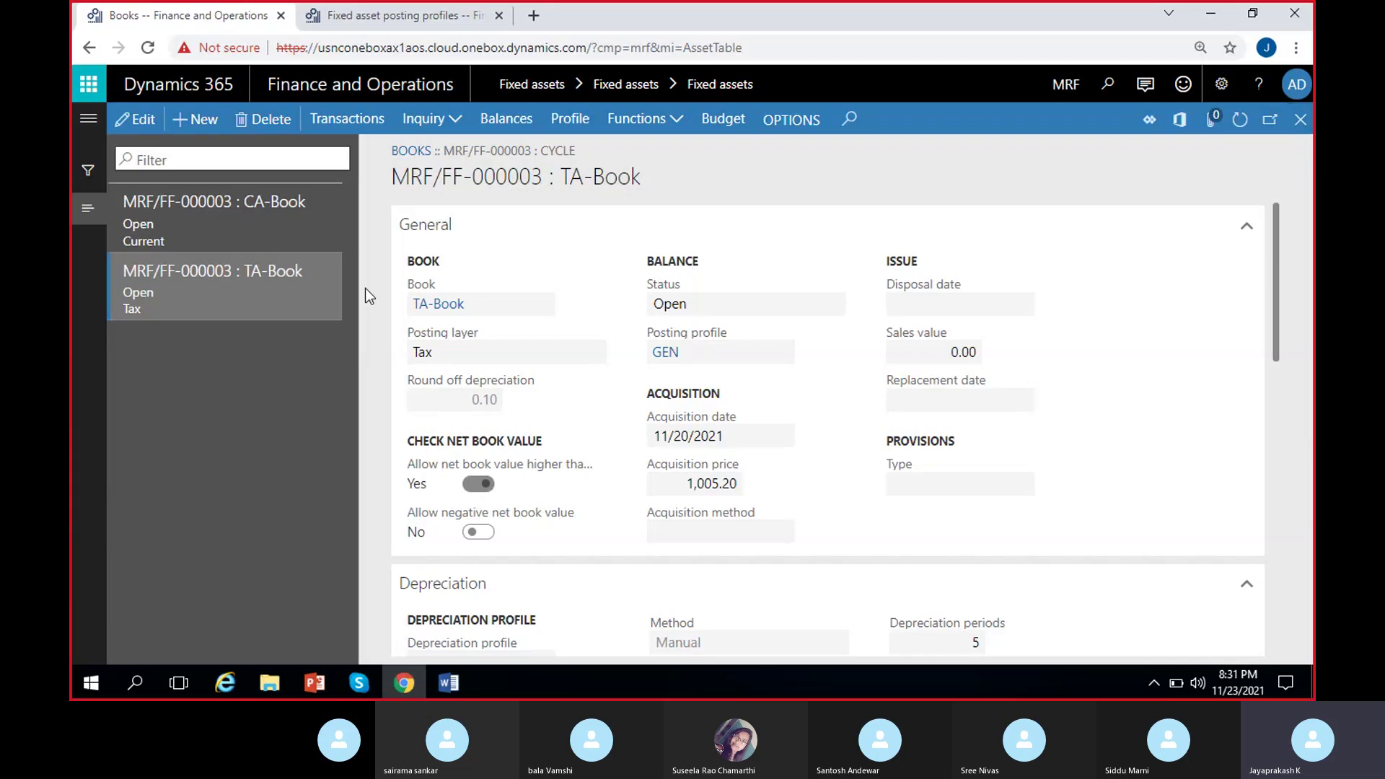
Review the Cycle asset's CA-Book and TA-Book rows in Transfer fixed assets, then cancel.
{"action": "left_click", "coordinate": [1299, 119]}
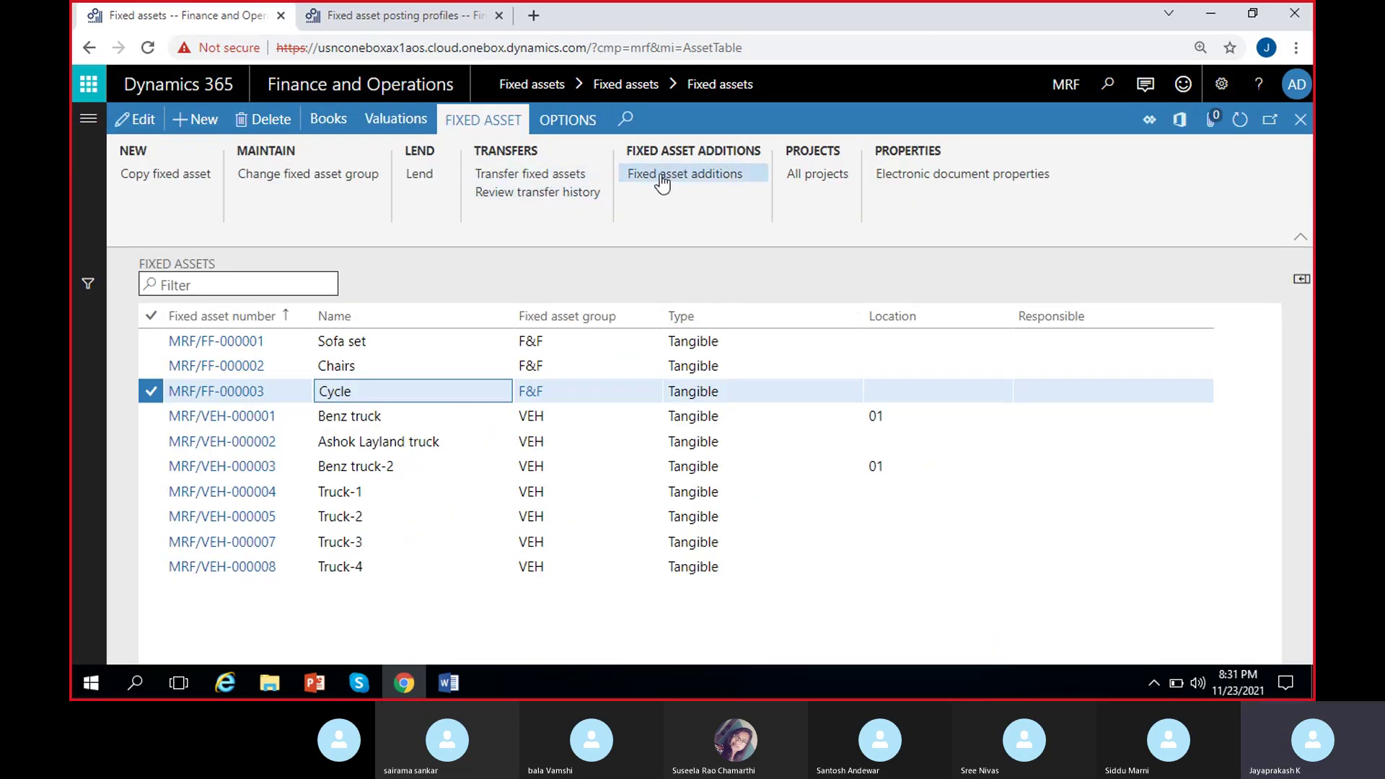
{"action": "left_click", "coordinate": [517, 174]}
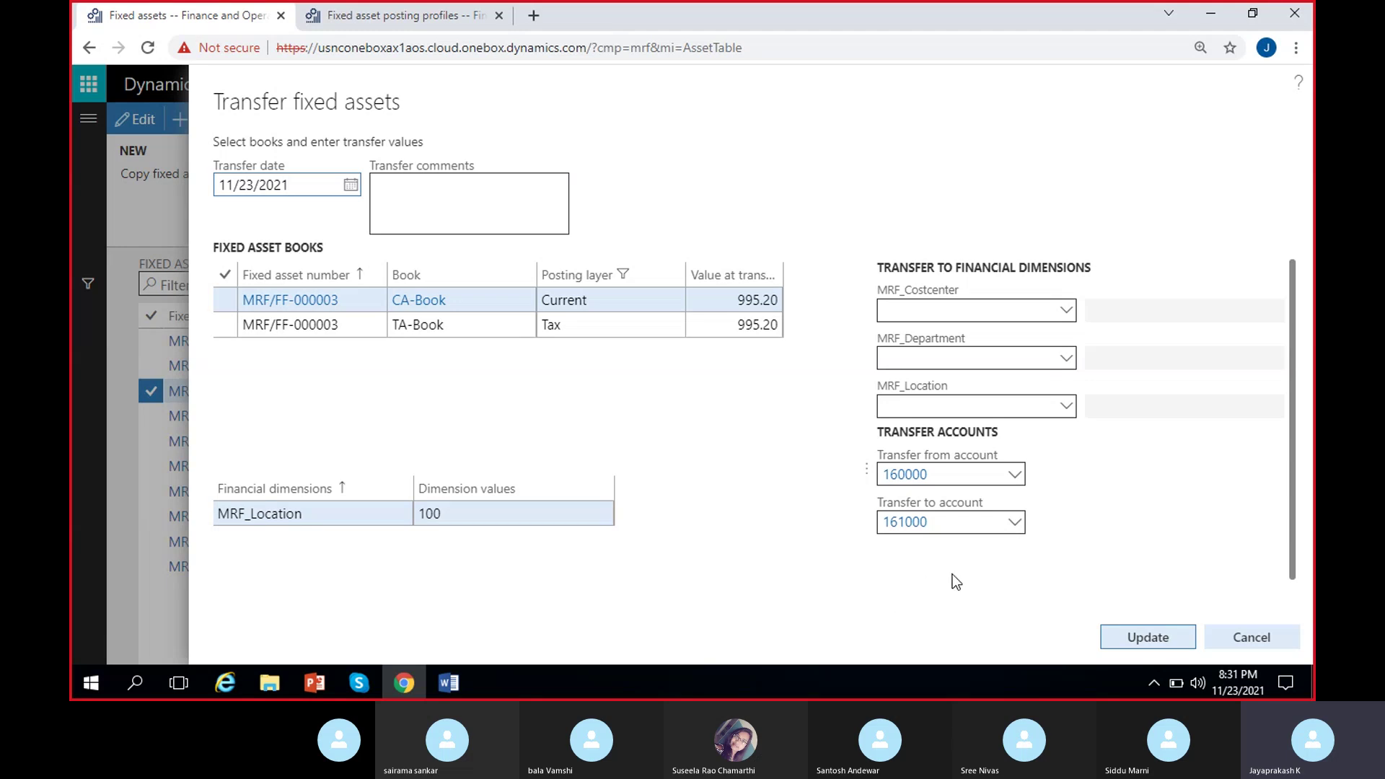
{"action": "left_click", "coordinate": [1244, 630]}
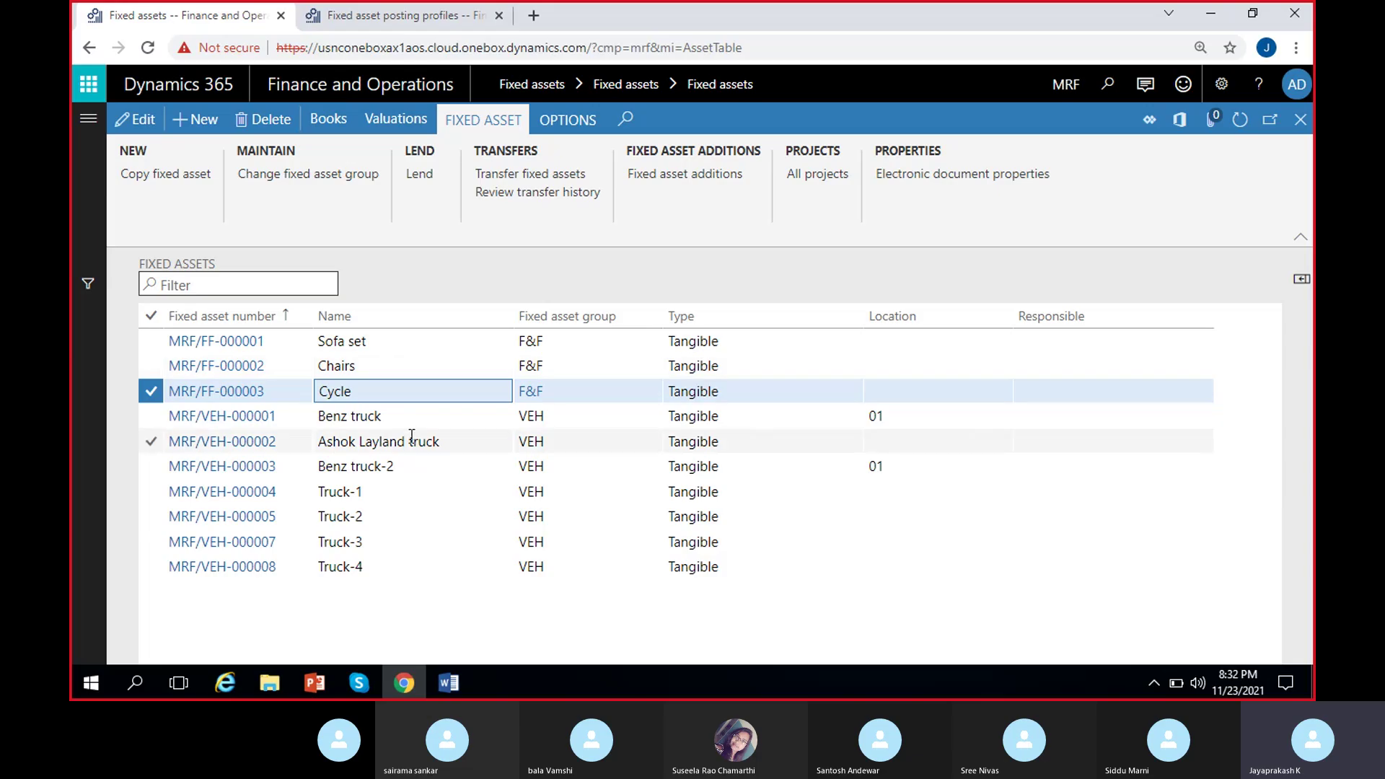
{"action": "left_click", "coordinate": [383, 565]}
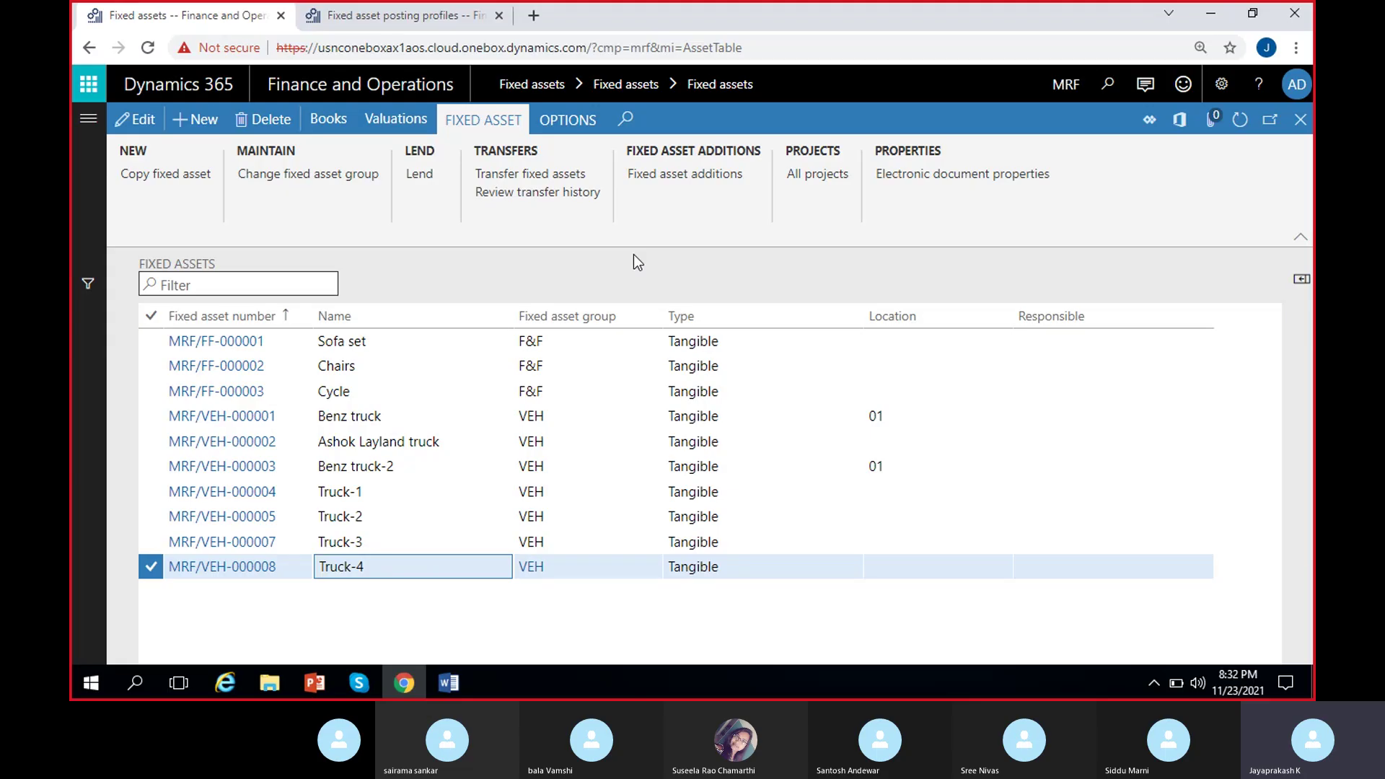
{"action": "left_click", "coordinate": [409, 415]}
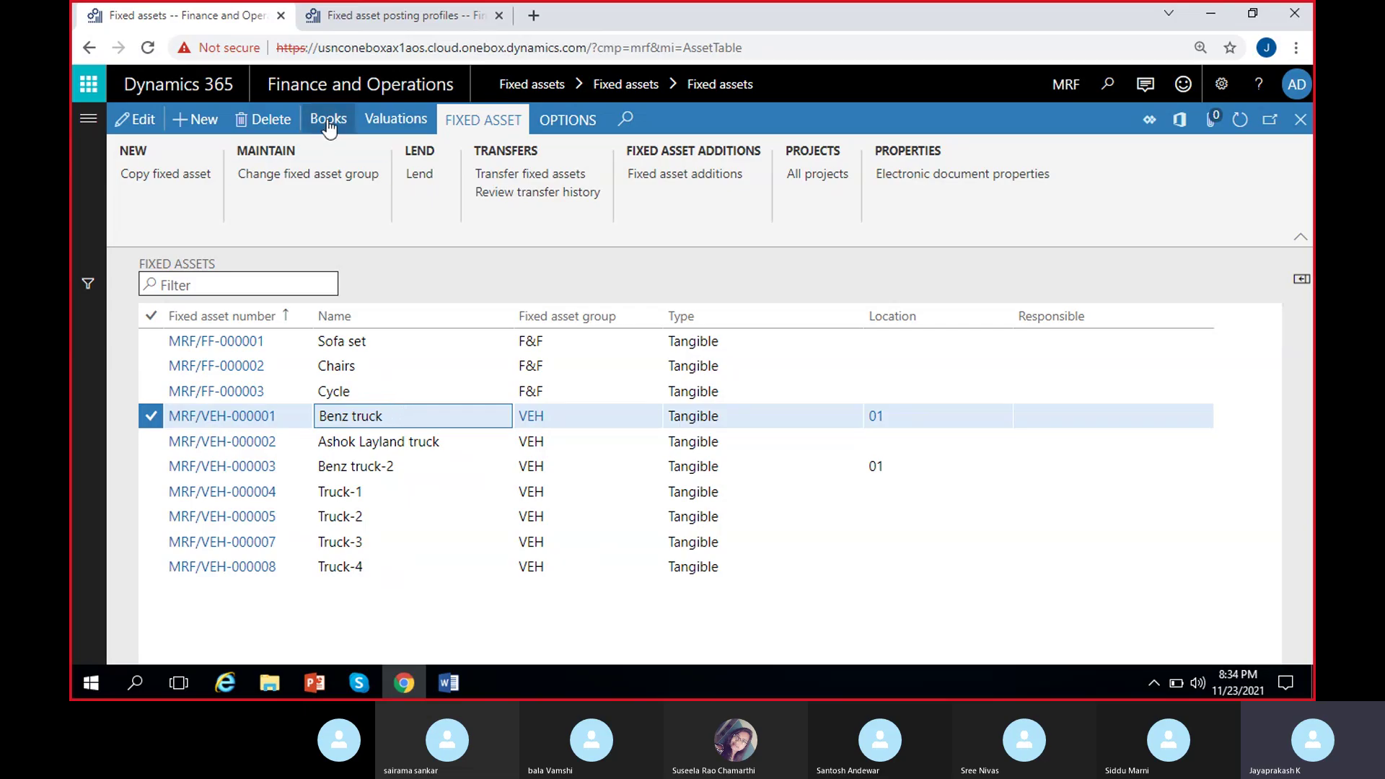
Check Benz truck's CA-Book: acquisition price 545,000.00 and net book value 533,745.80.
{"action": "left_click", "coordinate": [328, 121]}
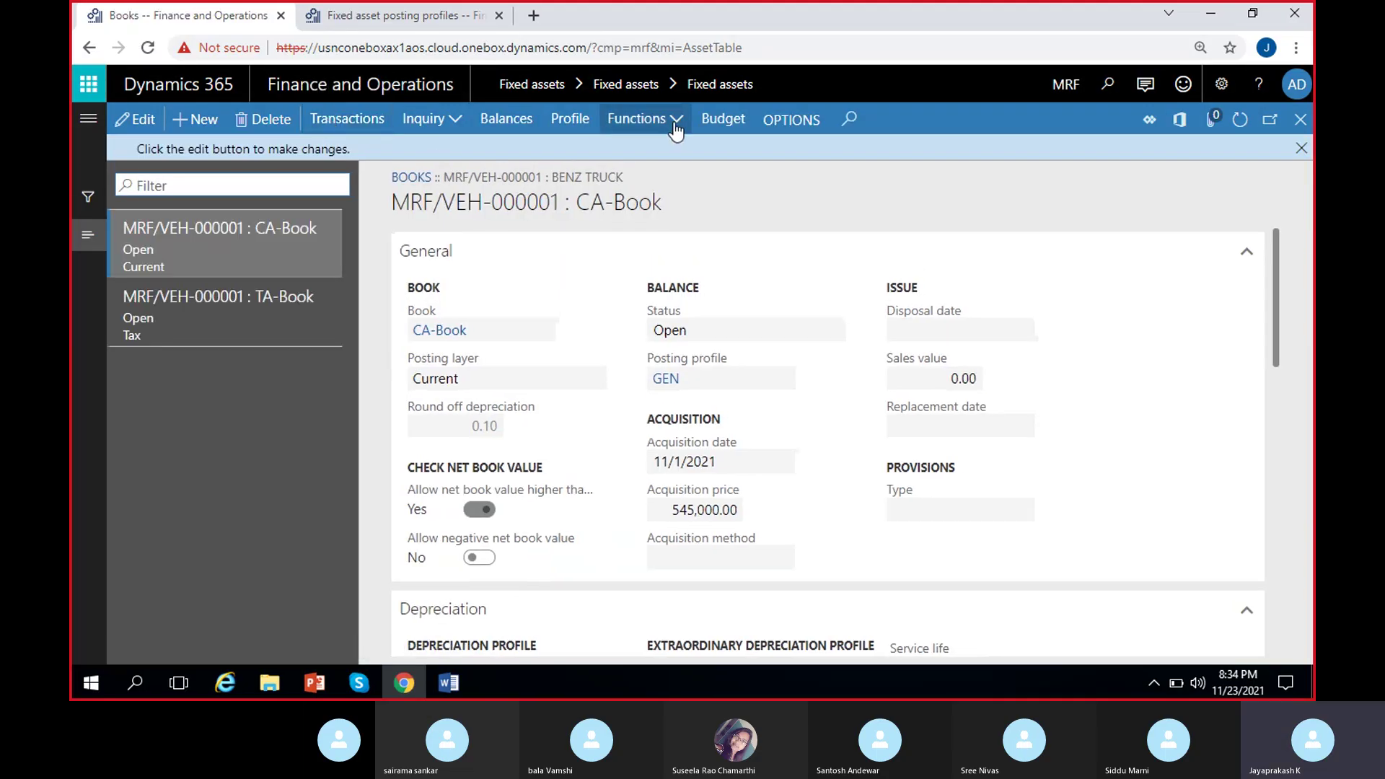
{"action": "left_click", "coordinate": [671, 118]}
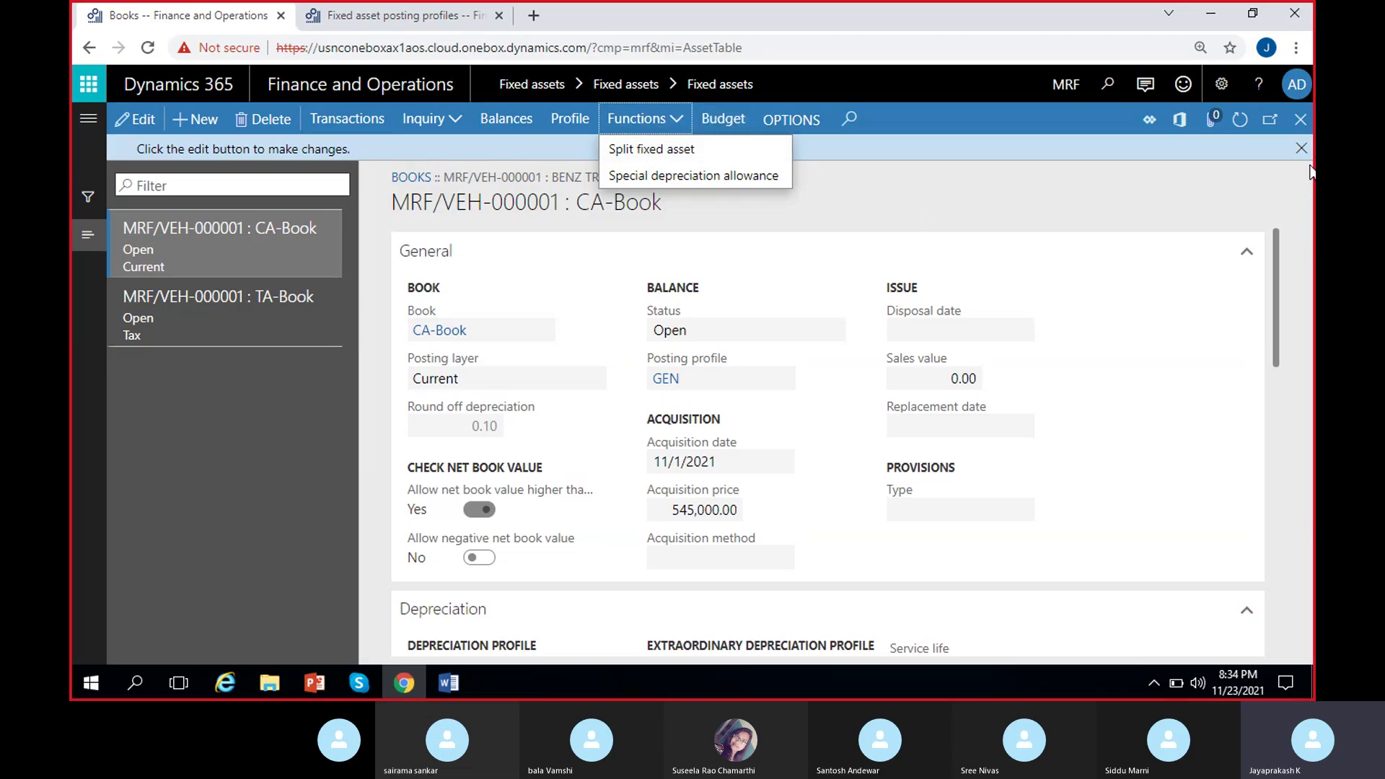
{"action": "left_click", "coordinate": [1151, 204]}
{"action": "left_click", "coordinate": [1300, 147]}
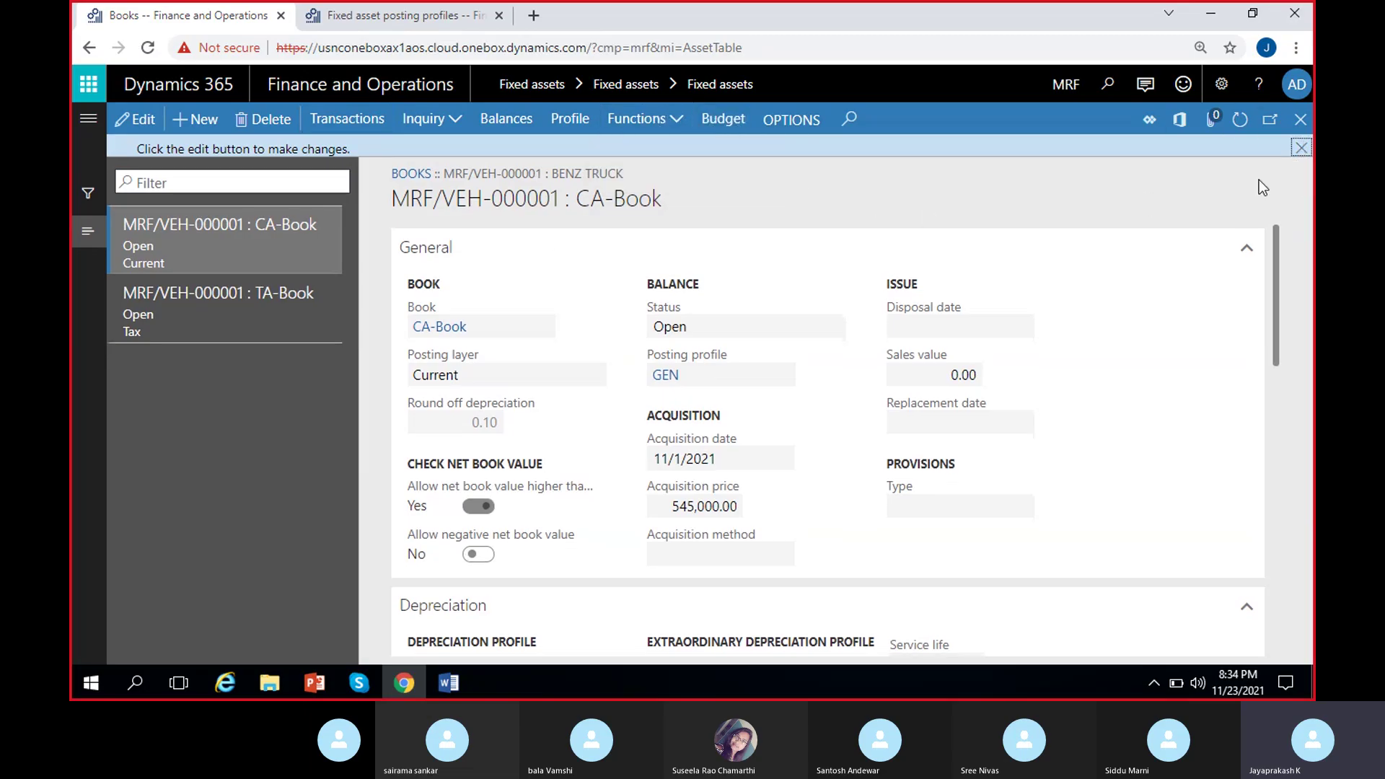
{"action": "left_click", "coordinate": [683, 489]}
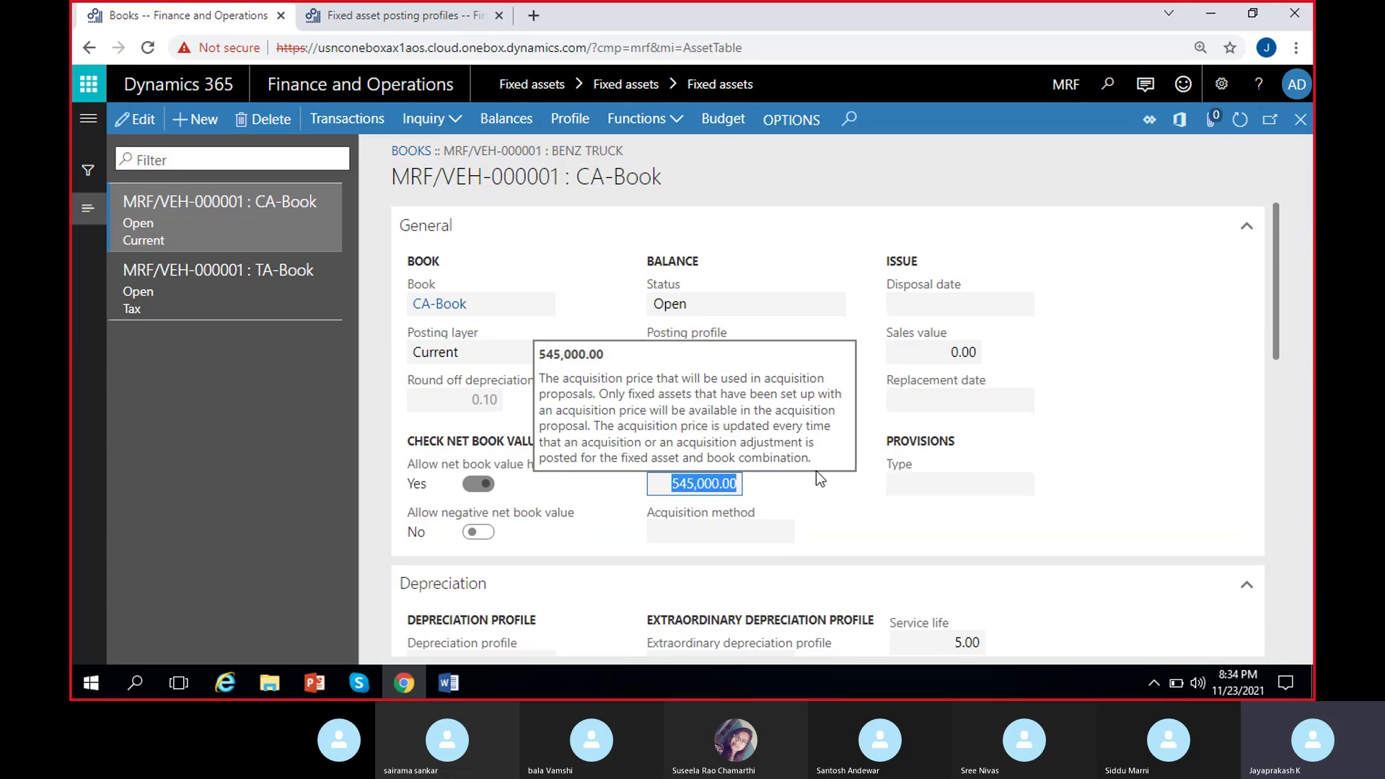
{"action": "left_click", "coordinate": [755, 489]}
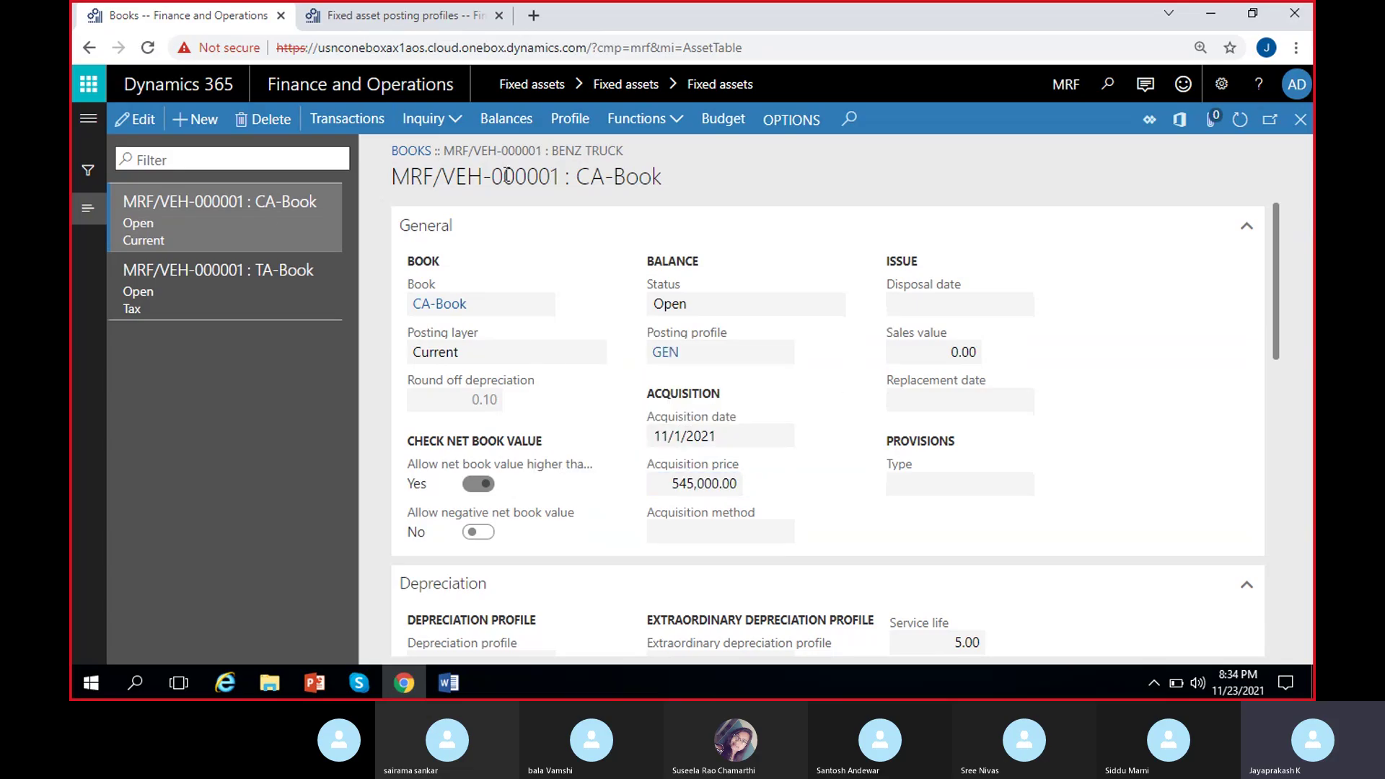
{"action": "left_click", "coordinate": [512, 121]}
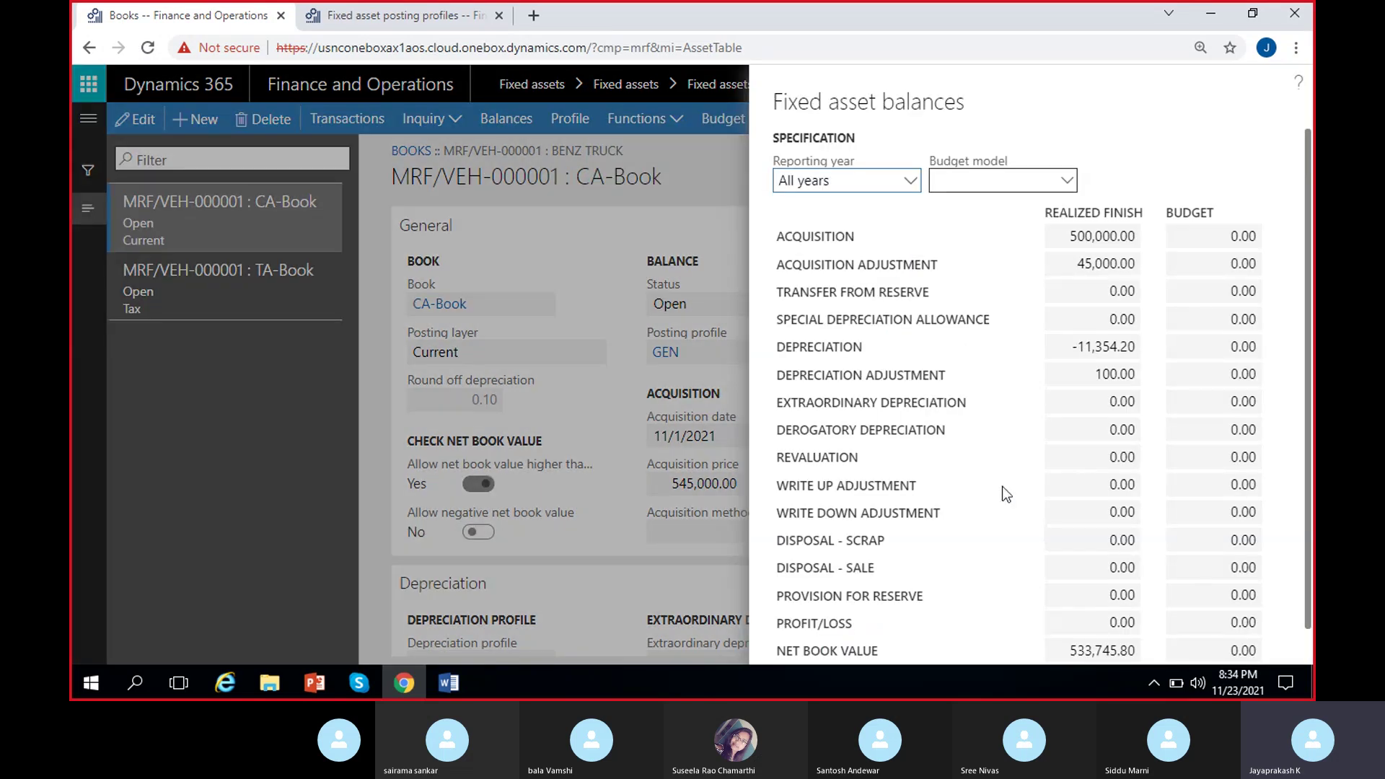
{"action": "left_click", "coordinate": [1071, 618]}
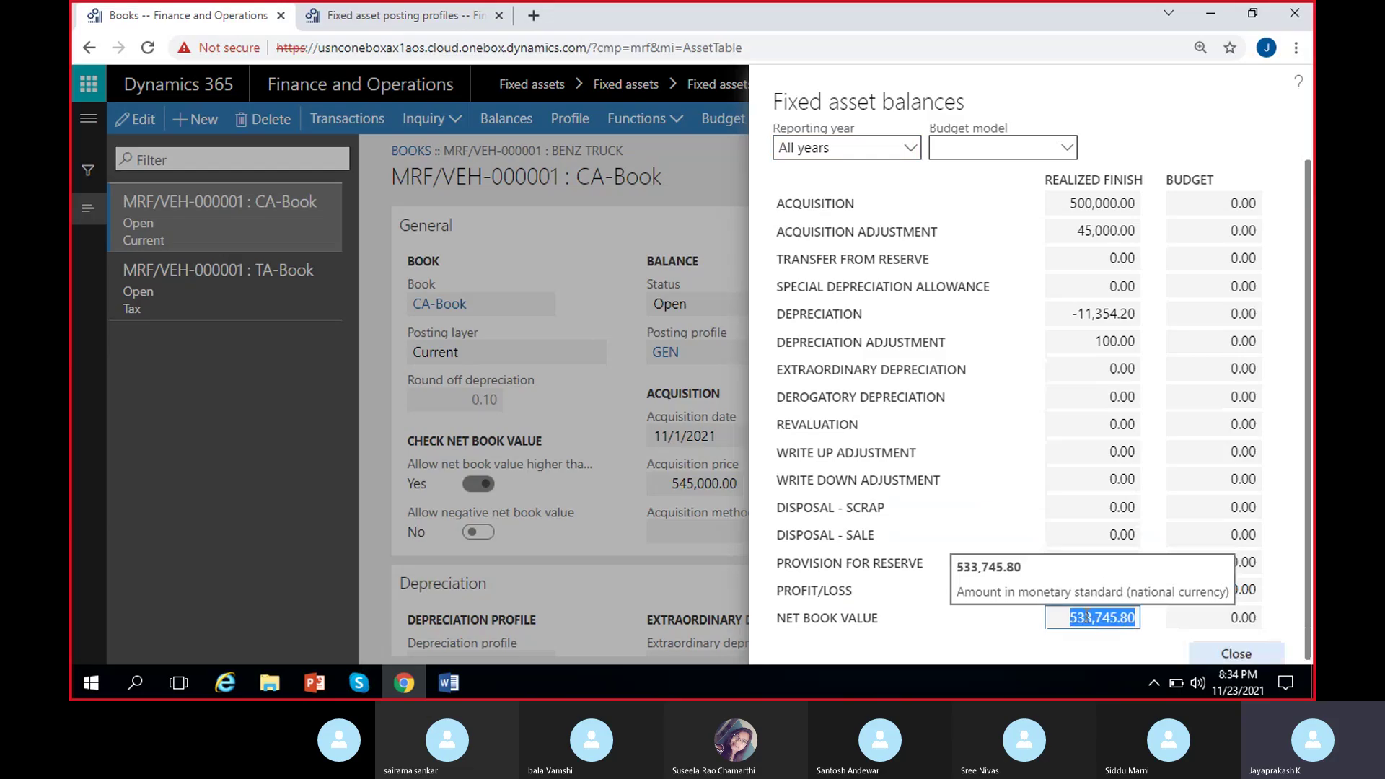
{"action": "left_click", "coordinate": [1235, 653]}
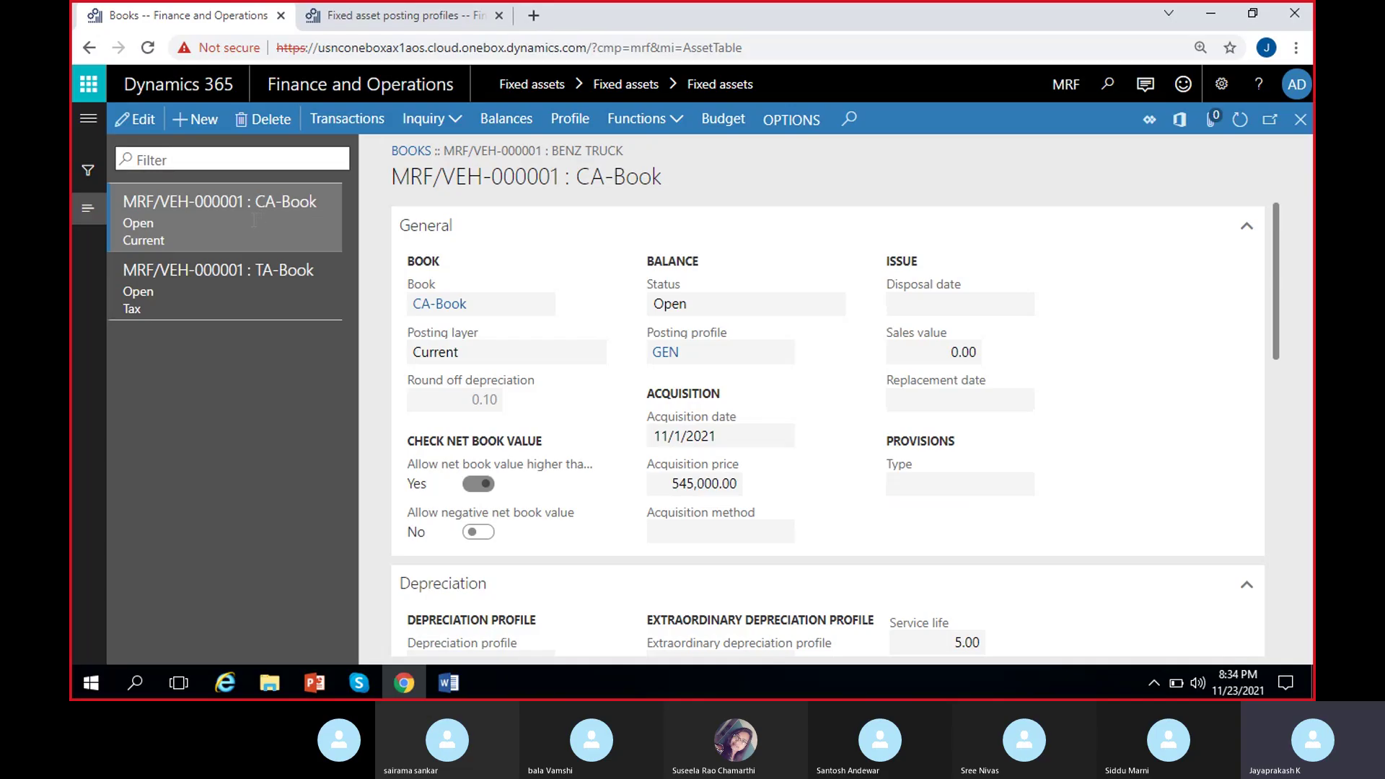
Start a Split fixed asset for Benz truck, then cancel it with no target asset chosen.
{"action": "left_click", "coordinate": [675, 124]}
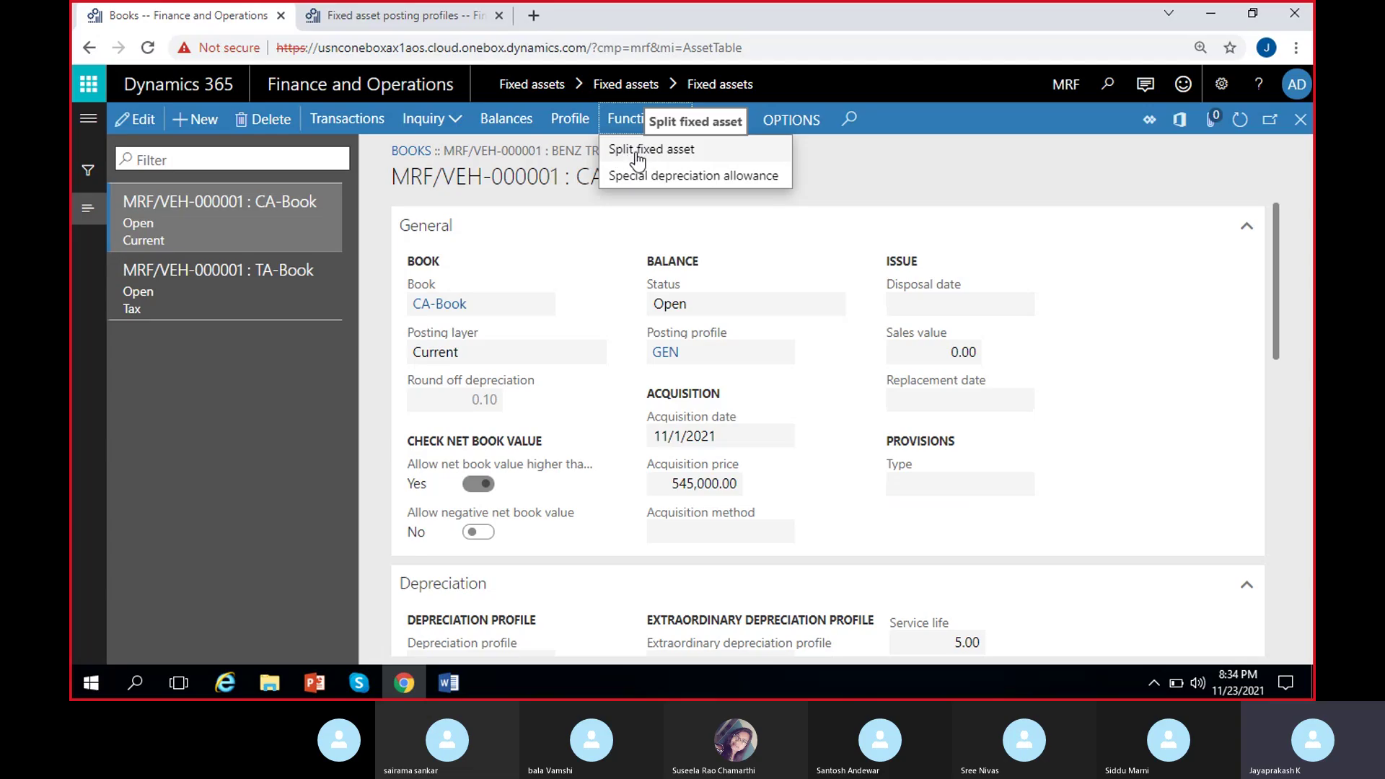
{"action": "left_click", "coordinate": [637, 152]}
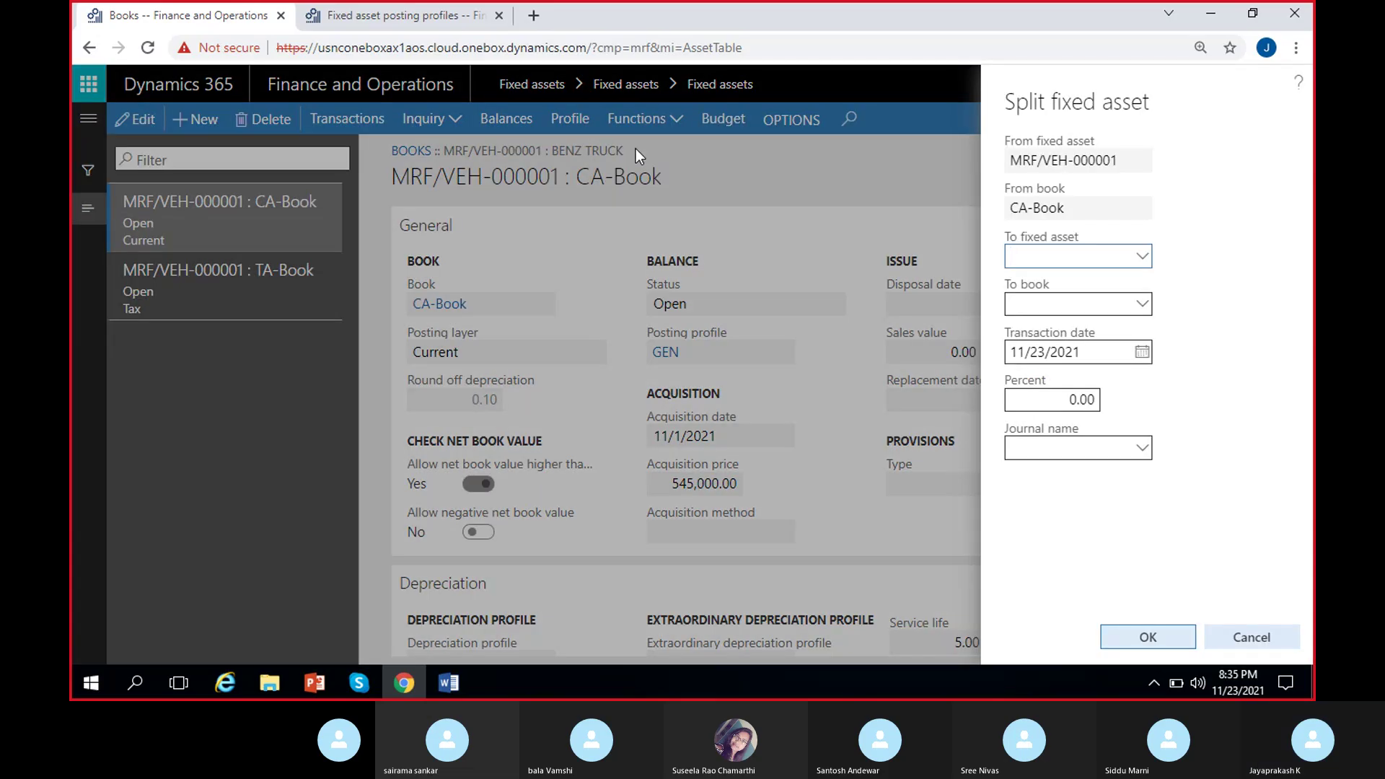
{"action": "left_click", "coordinate": [1142, 258]}
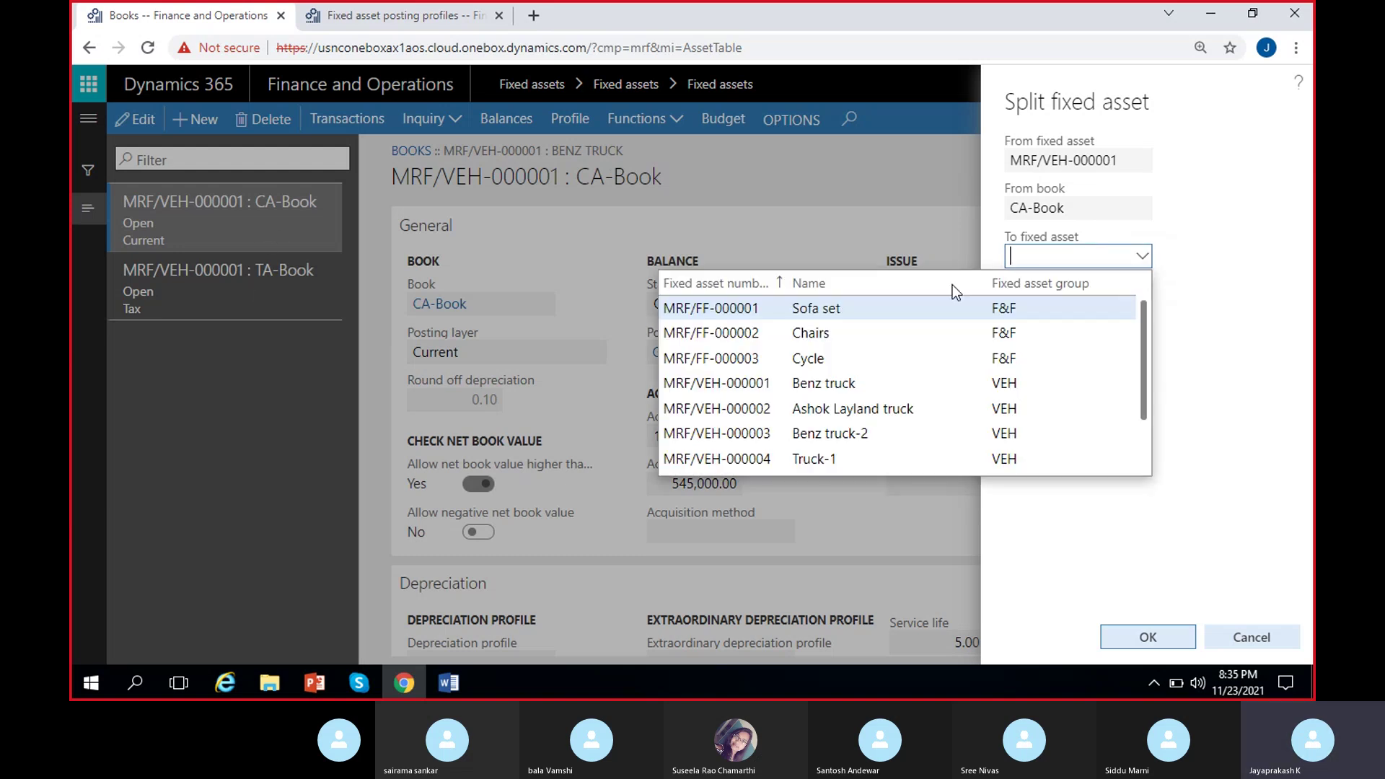
{"action": "left_click", "coordinate": [1174, 285]}
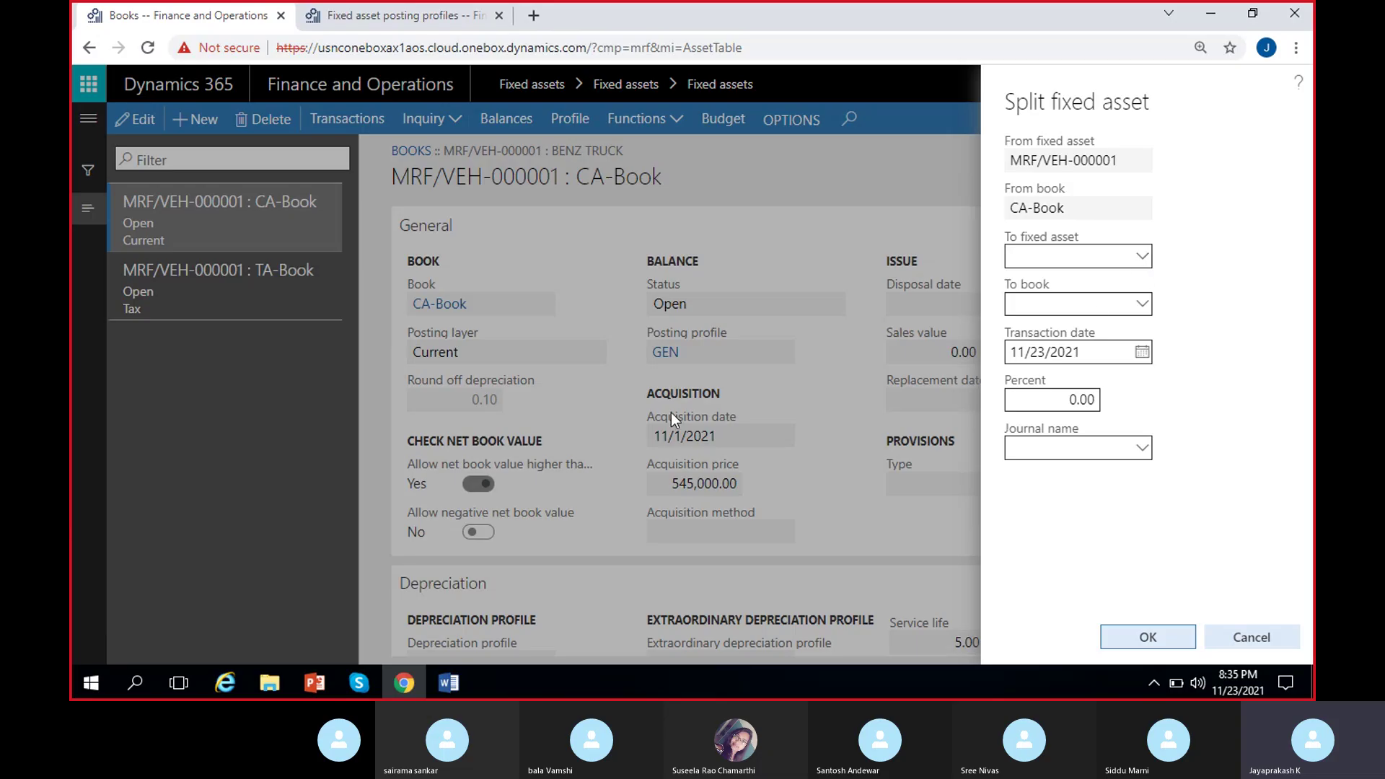
{"action": "right_click", "coordinate": [1141, 261]}
{"action": "left_click", "coordinate": [1141, 263]}
{"action": "right_click", "coordinate": [1141, 265]}
{"action": "left_click", "coordinate": [1154, 263]}
{"action": "right_click", "coordinate": [1143, 258]}
{"action": "left_click", "coordinate": [1110, 259]}
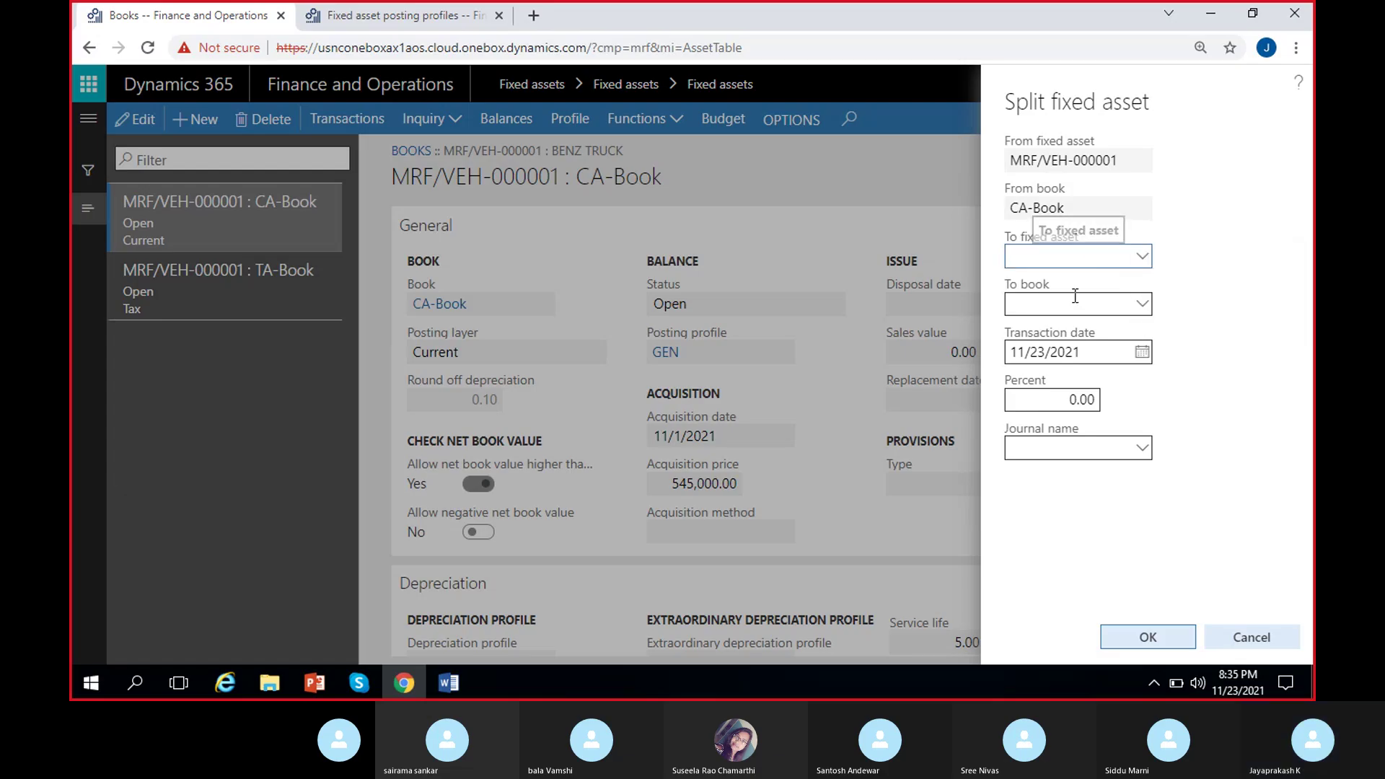
{"action": "left_click", "coordinate": [1258, 638]}
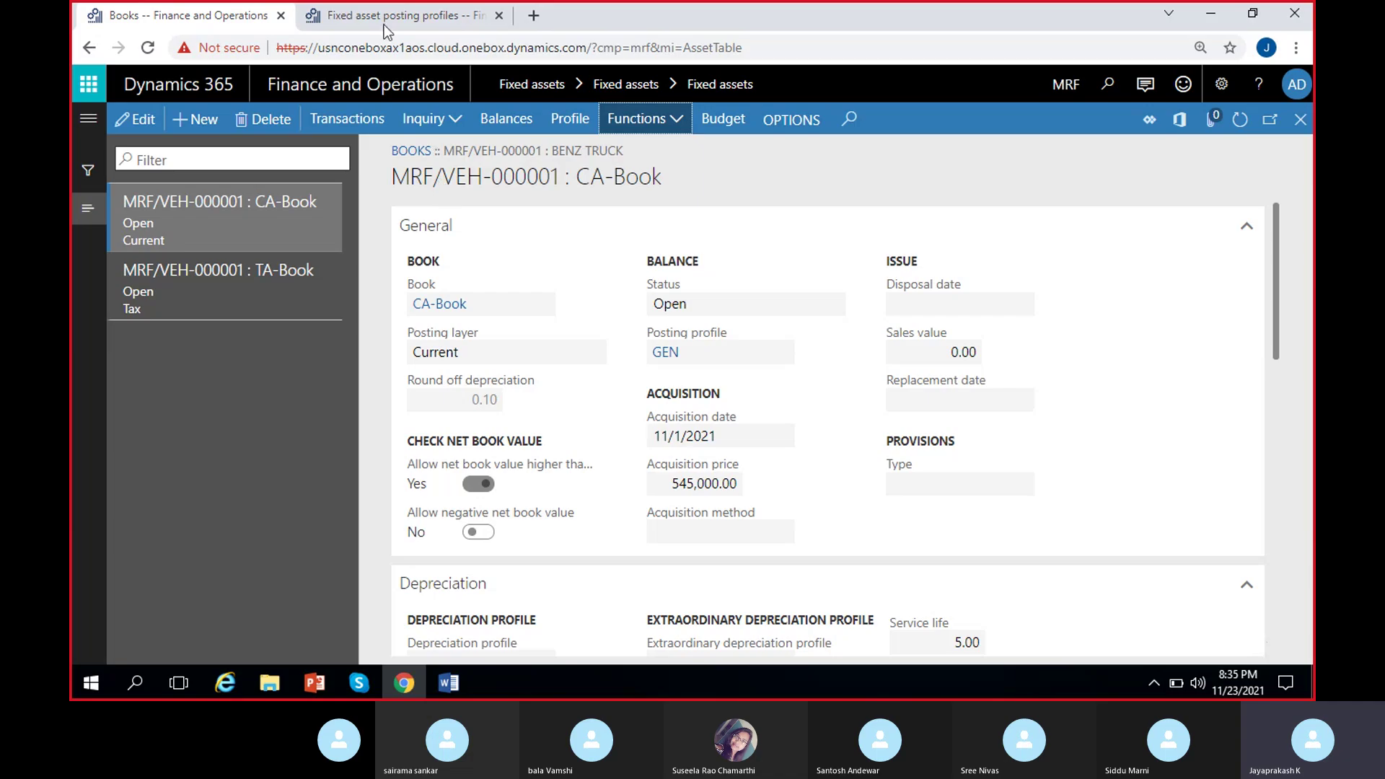
Open the Fixed assets list in the other browser tab.
{"action": "left_click", "coordinate": [384, 21]}
{"action": "left_click", "coordinate": [76, 131]}
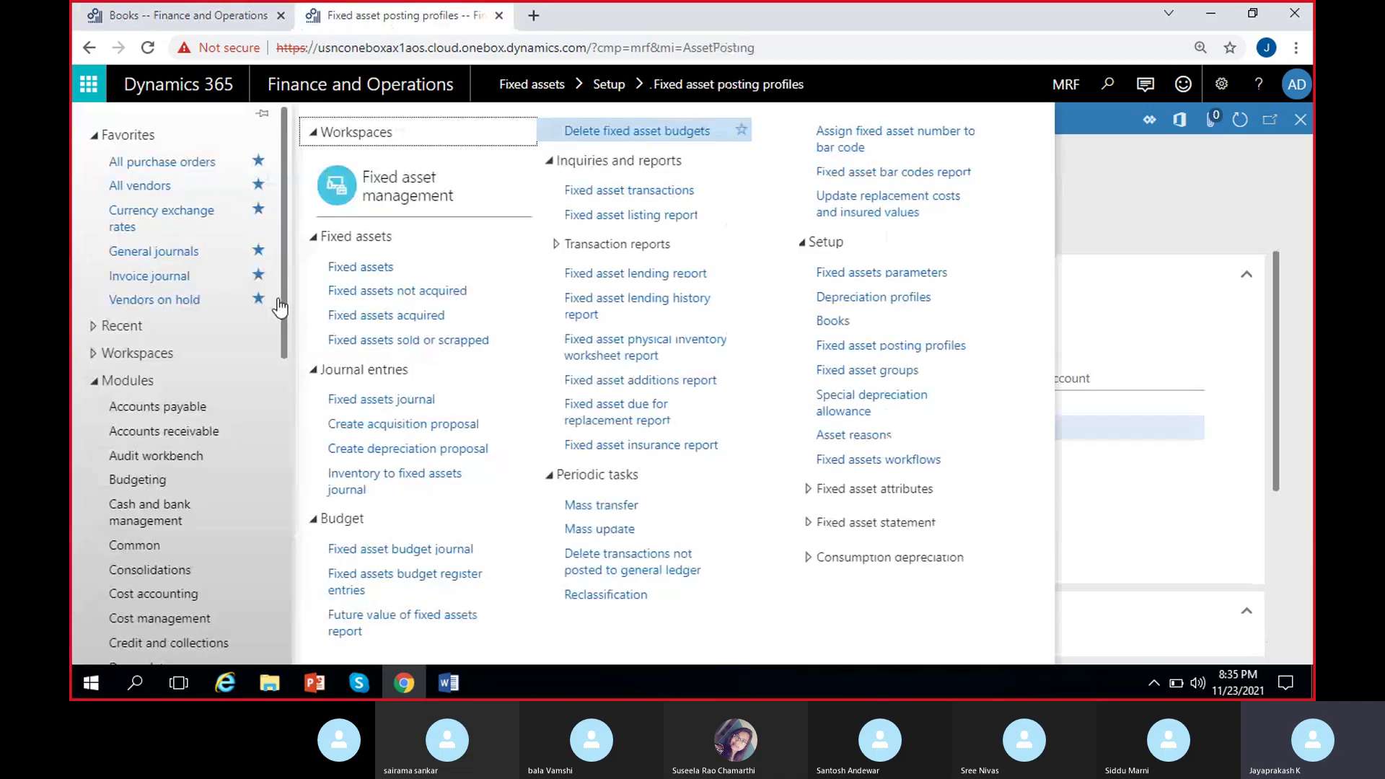
{"action": "left_click", "coordinate": [390, 266]}
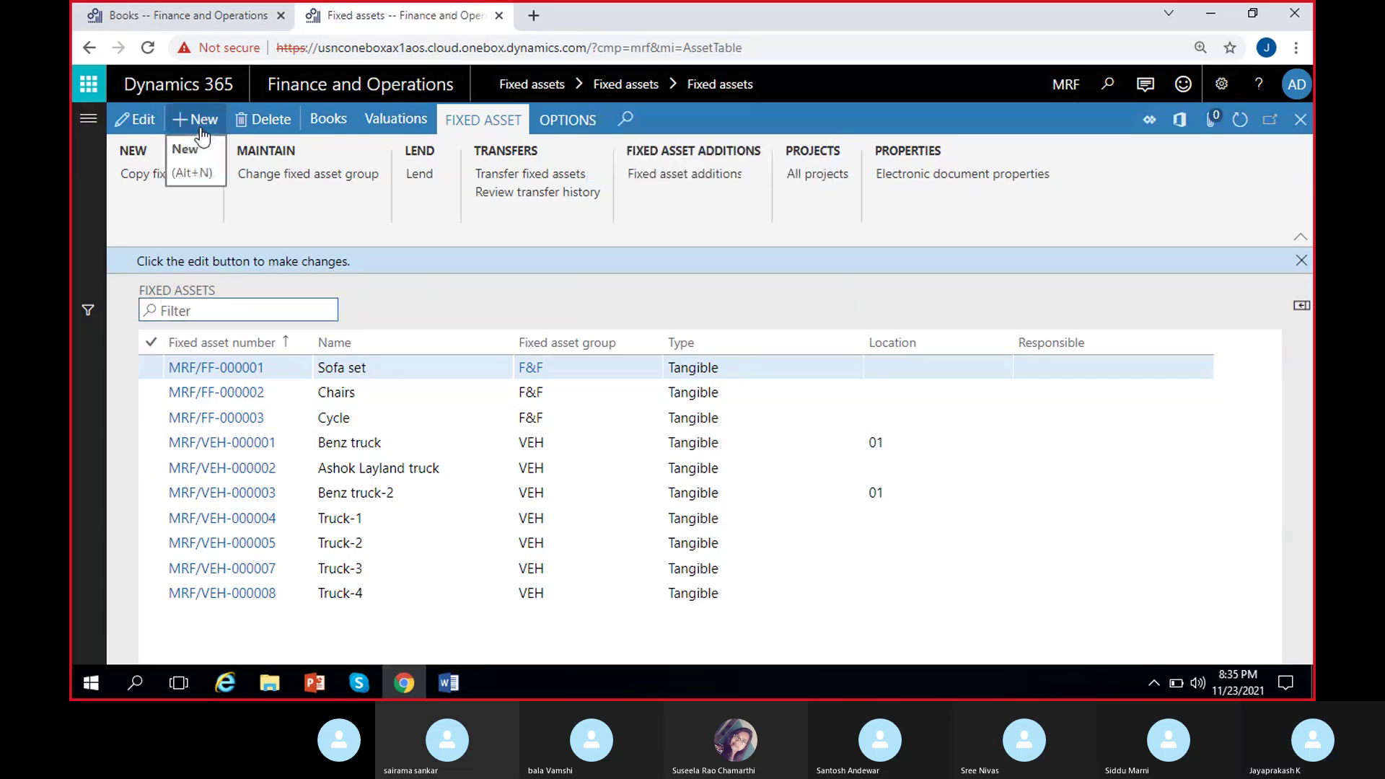
Add a new VEH-group fixed asset named 'Benz truck-3' and save it.
{"action": "left_click", "coordinate": [203, 124]}
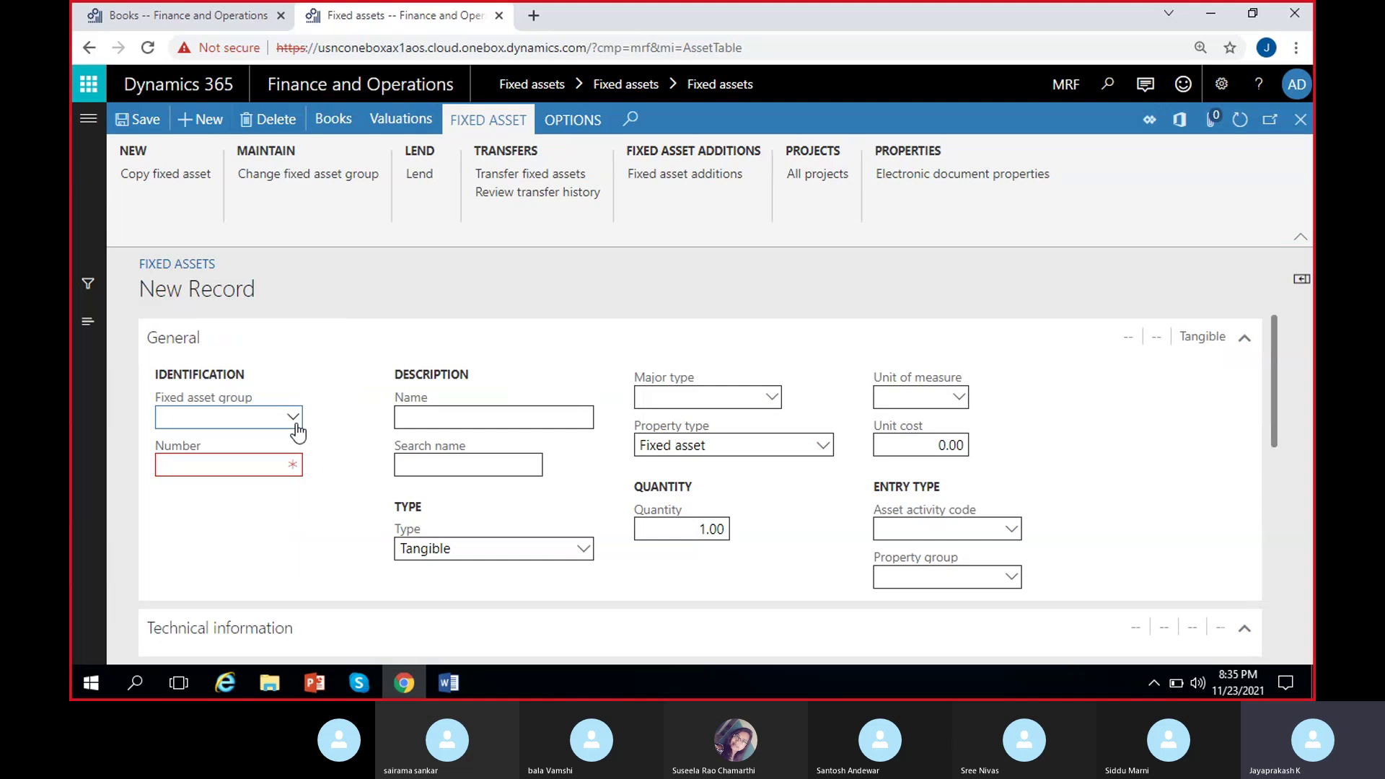
{"action": "left_click", "coordinate": [296, 424]}
{"action": "left_click", "coordinate": [269, 495]}
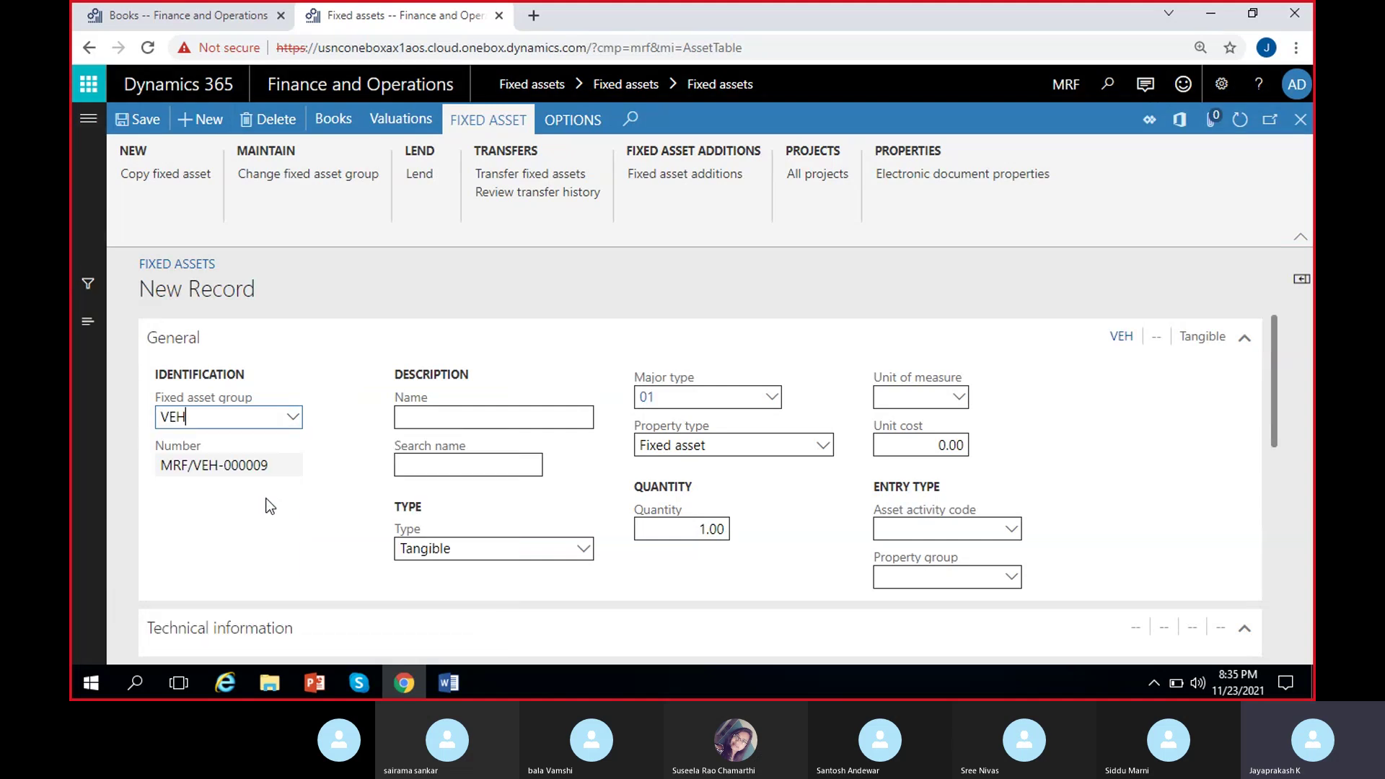
{"action": "left_click", "coordinate": [436, 419]}
{"action": "type", "text": "B"}
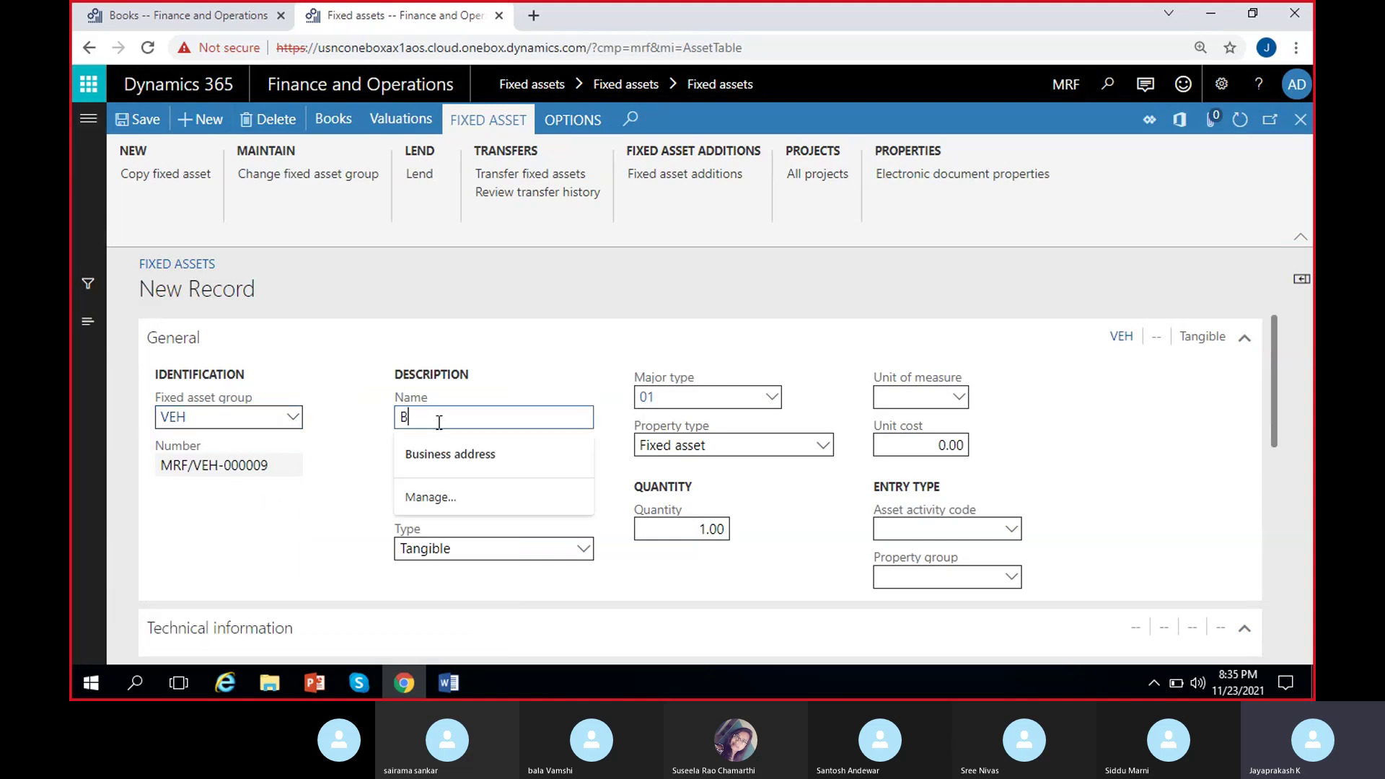
{"action": "type", "text": "enz "}
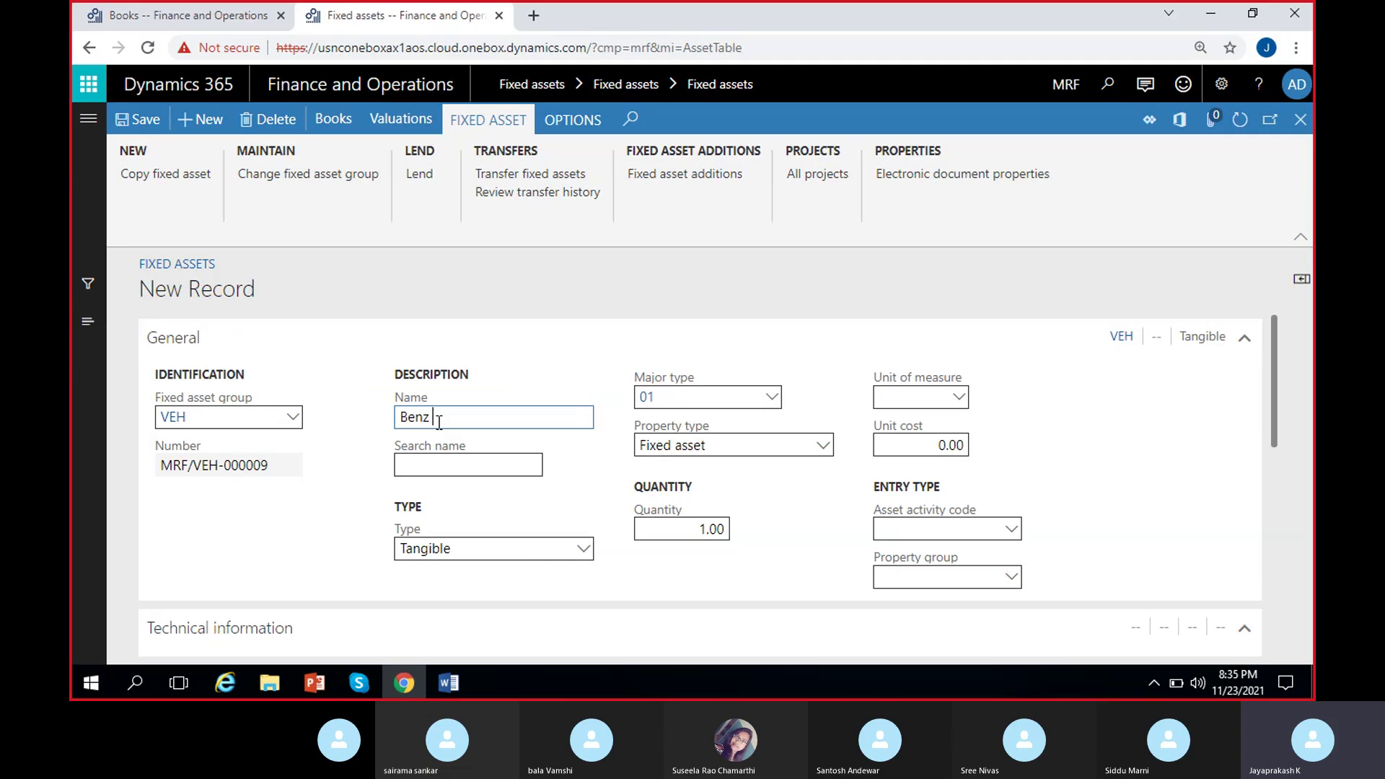
{"action": "type", "text": "truck-3"}
{"action": "left_click", "coordinate": [404, 460]}
{"action": "left_click", "coordinate": [135, 121]}
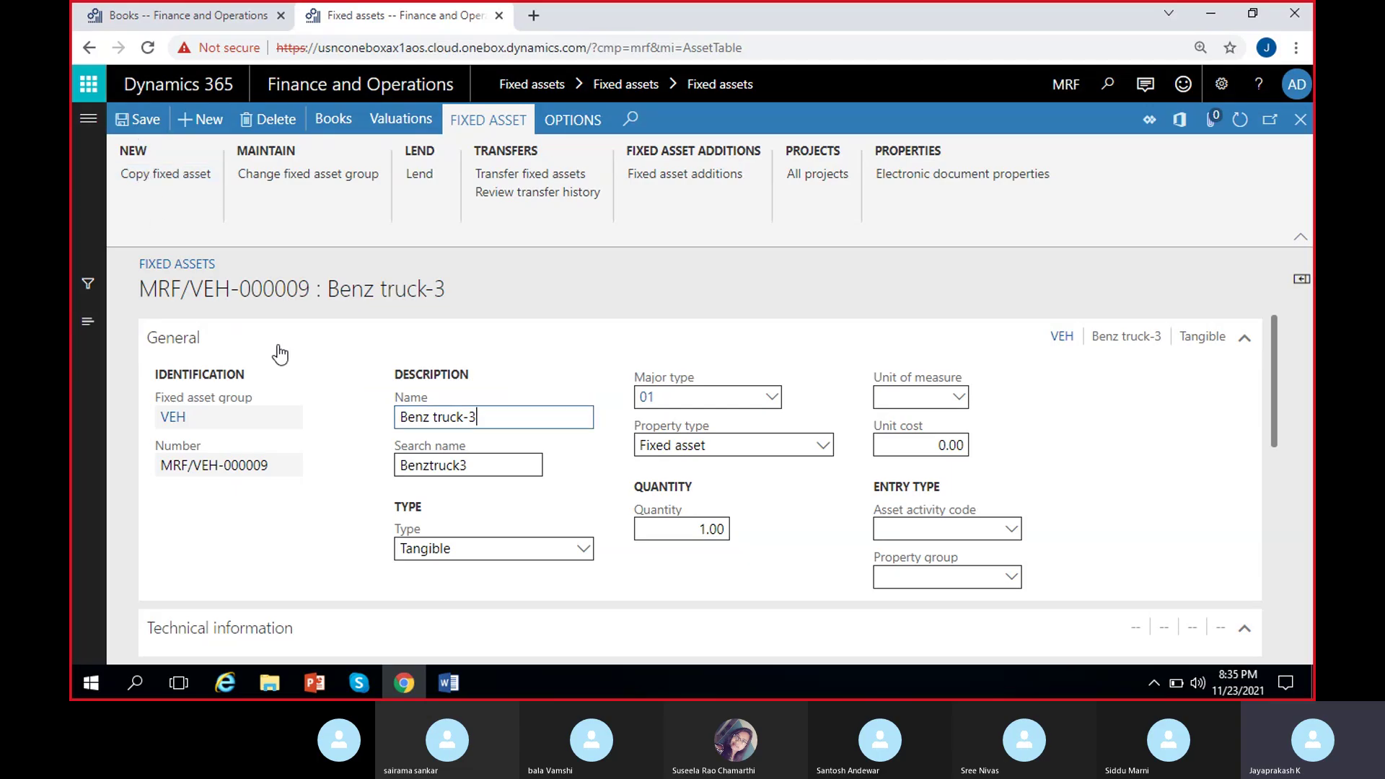
{"action": "left_click", "coordinate": [1300, 119]}
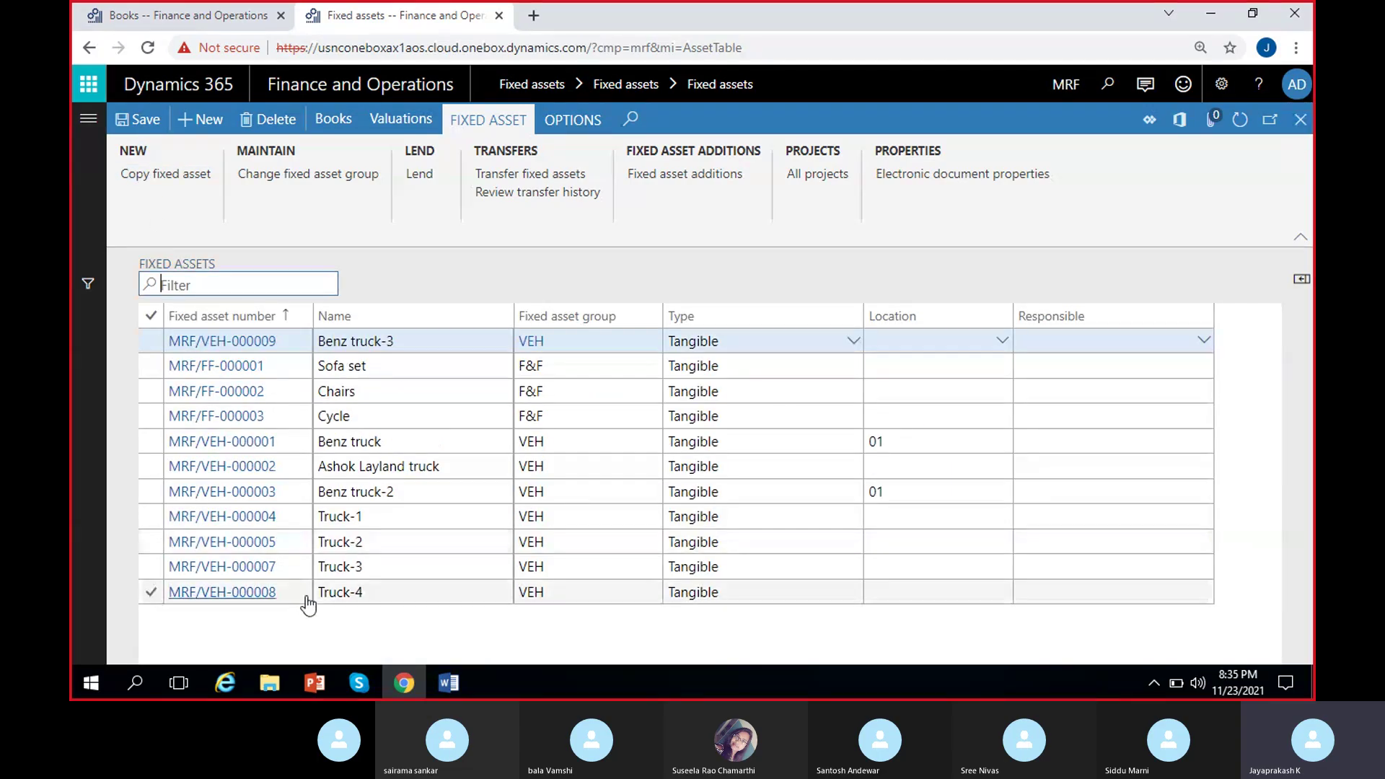
Note new asset number MRF/VEH-000009, then refresh the Benz truck CA-Book record.
{"action": "left_click", "coordinate": [287, 344]}
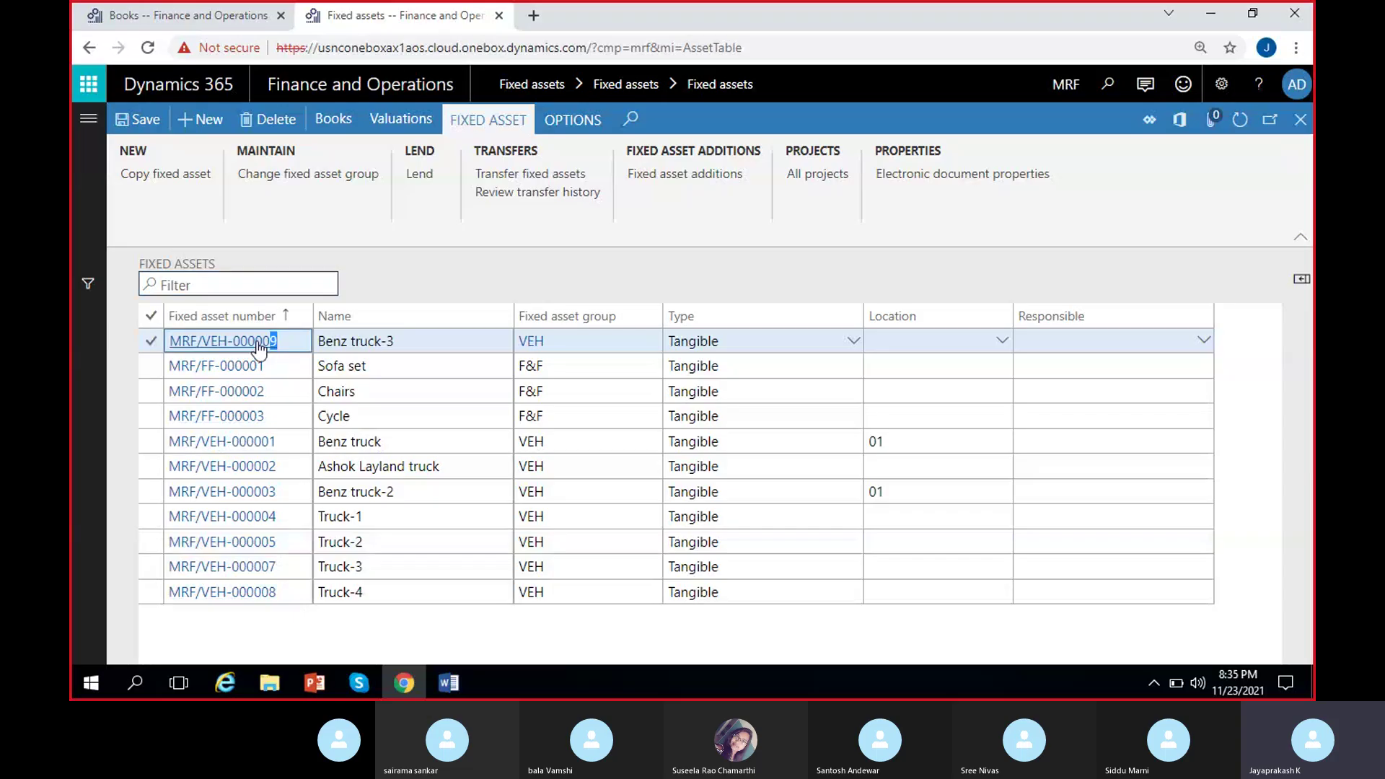
{"action": "left_click", "coordinate": [197, 21]}
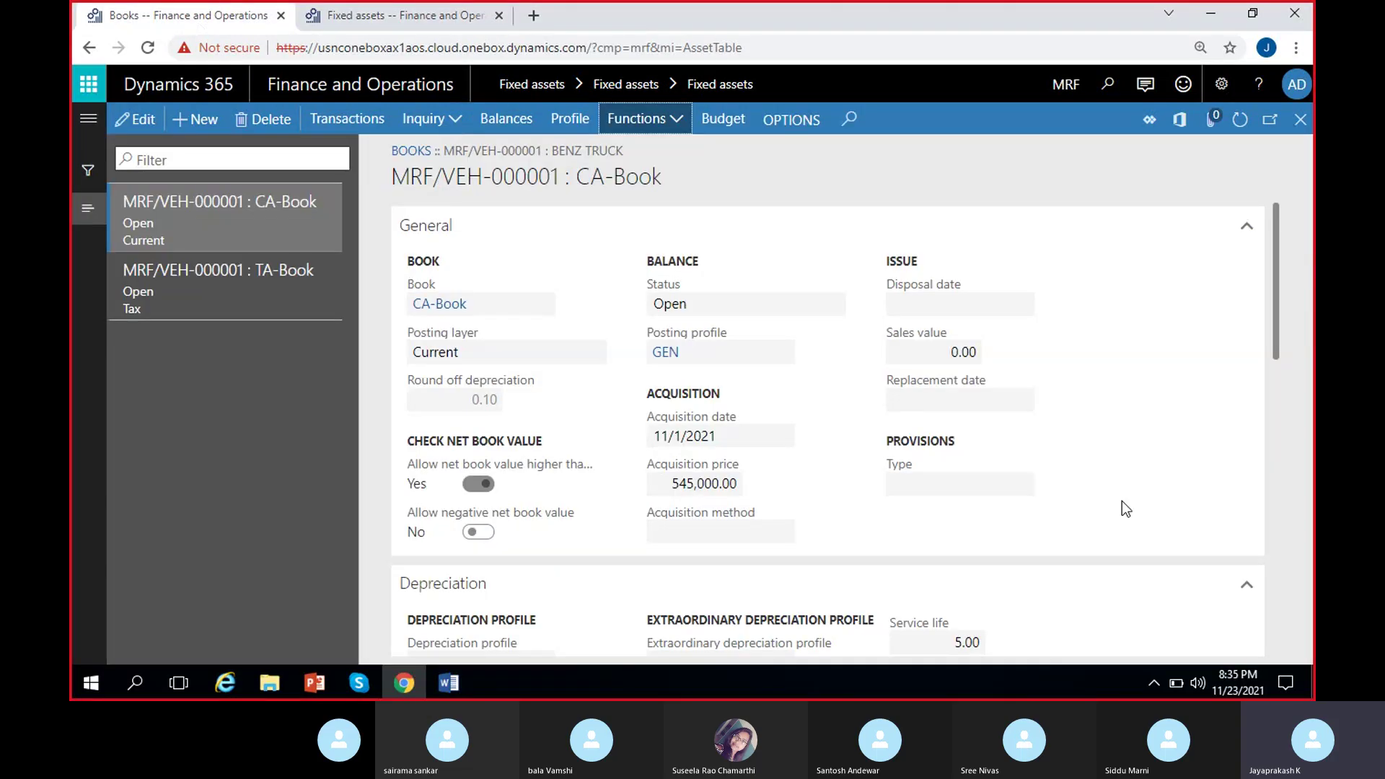
{"action": "left_click", "coordinate": [1239, 119]}
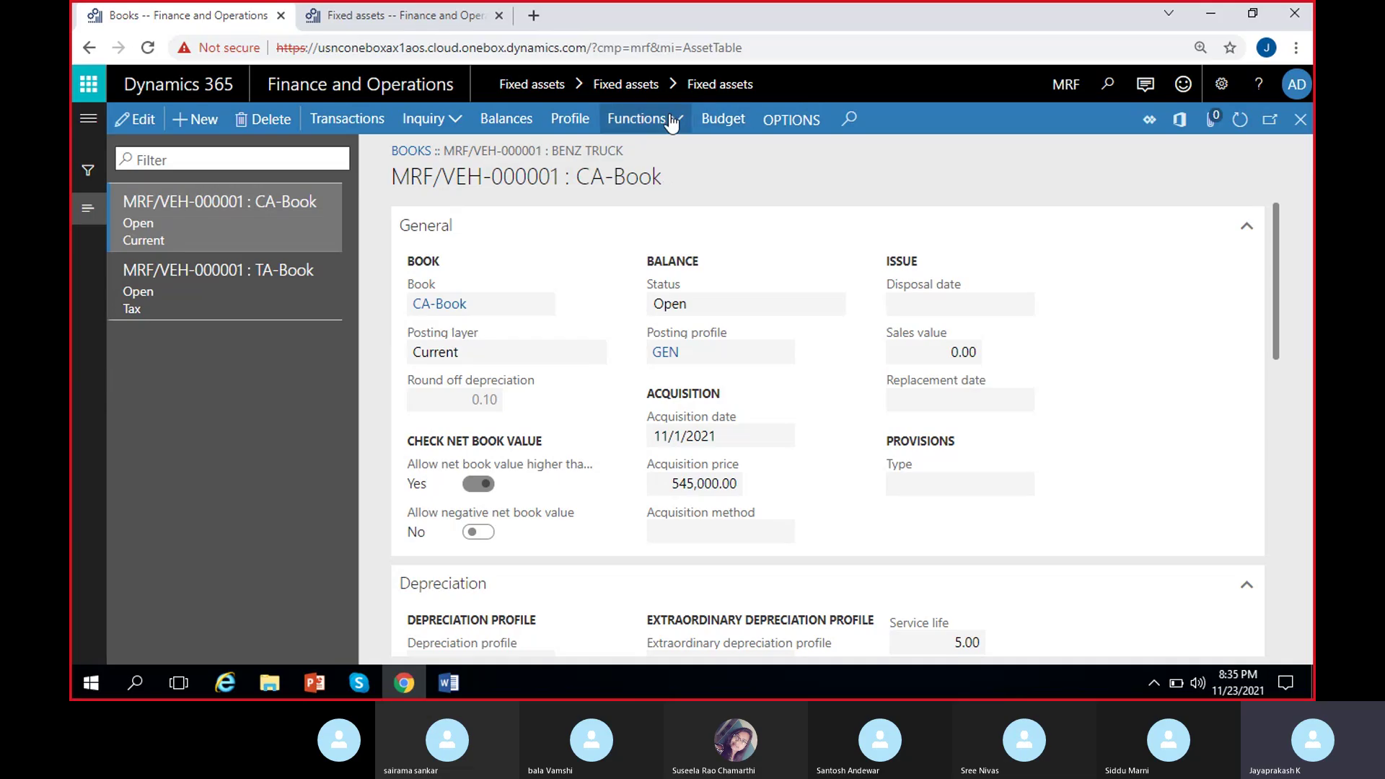
{"action": "left_click", "coordinate": [642, 119]}
Target the split to Benz truck-3 (MRF/VEH-000009), book CA-Book.
{"action": "left_click", "coordinate": [661, 150]}
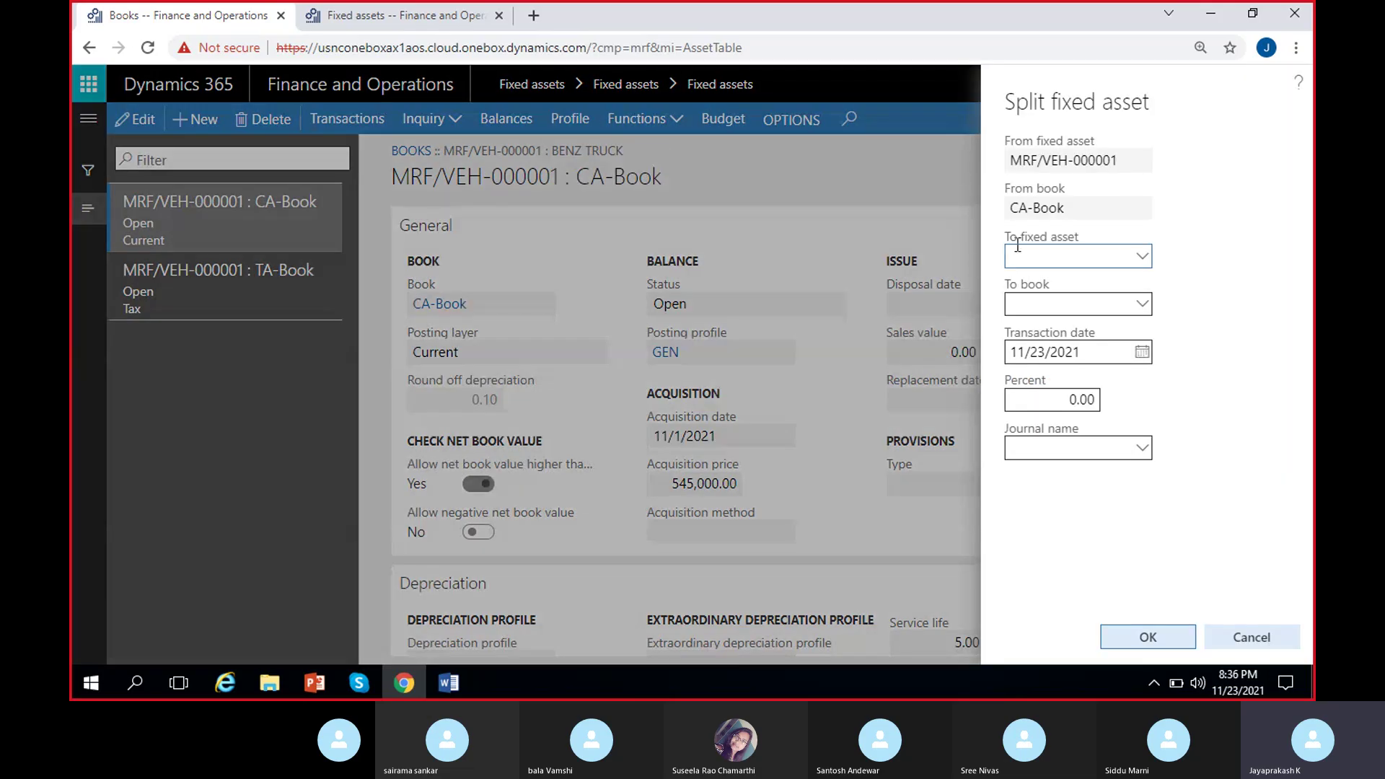
{"action": "left_click", "coordinate": [1142, 257]}
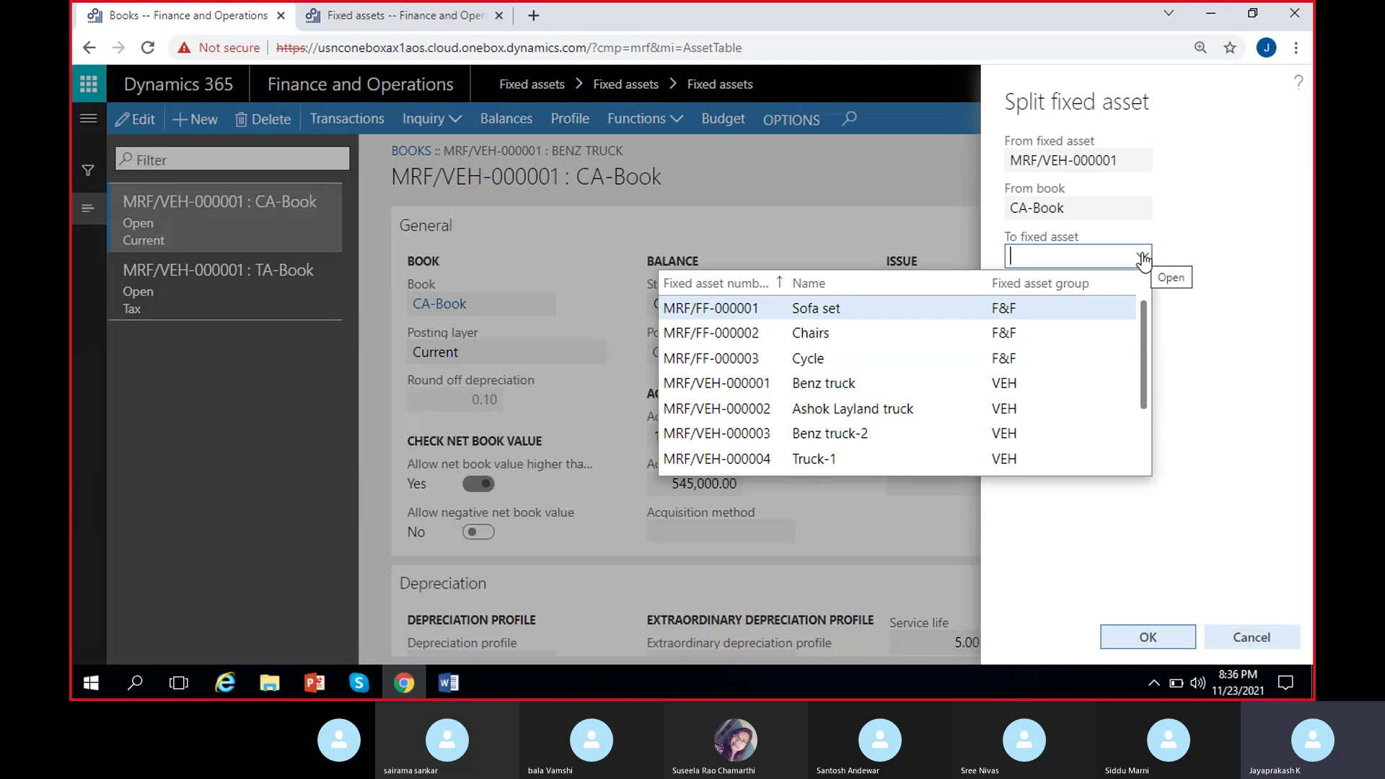
{"action": "scroll", "coordinate": [984, 361], "scroll_direction": "down", "scroll_amount": 2}
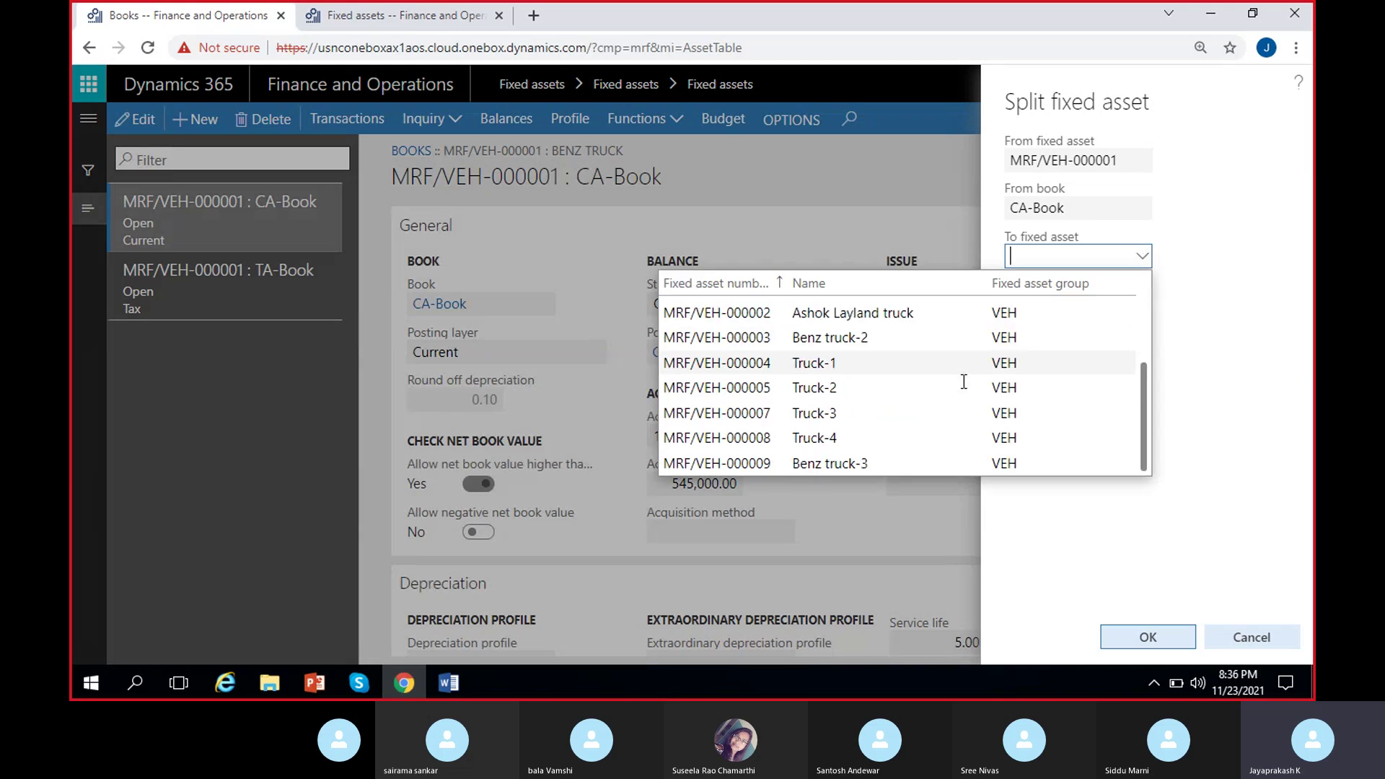
{"action": "left_click", "coordinate": [840, 460]}
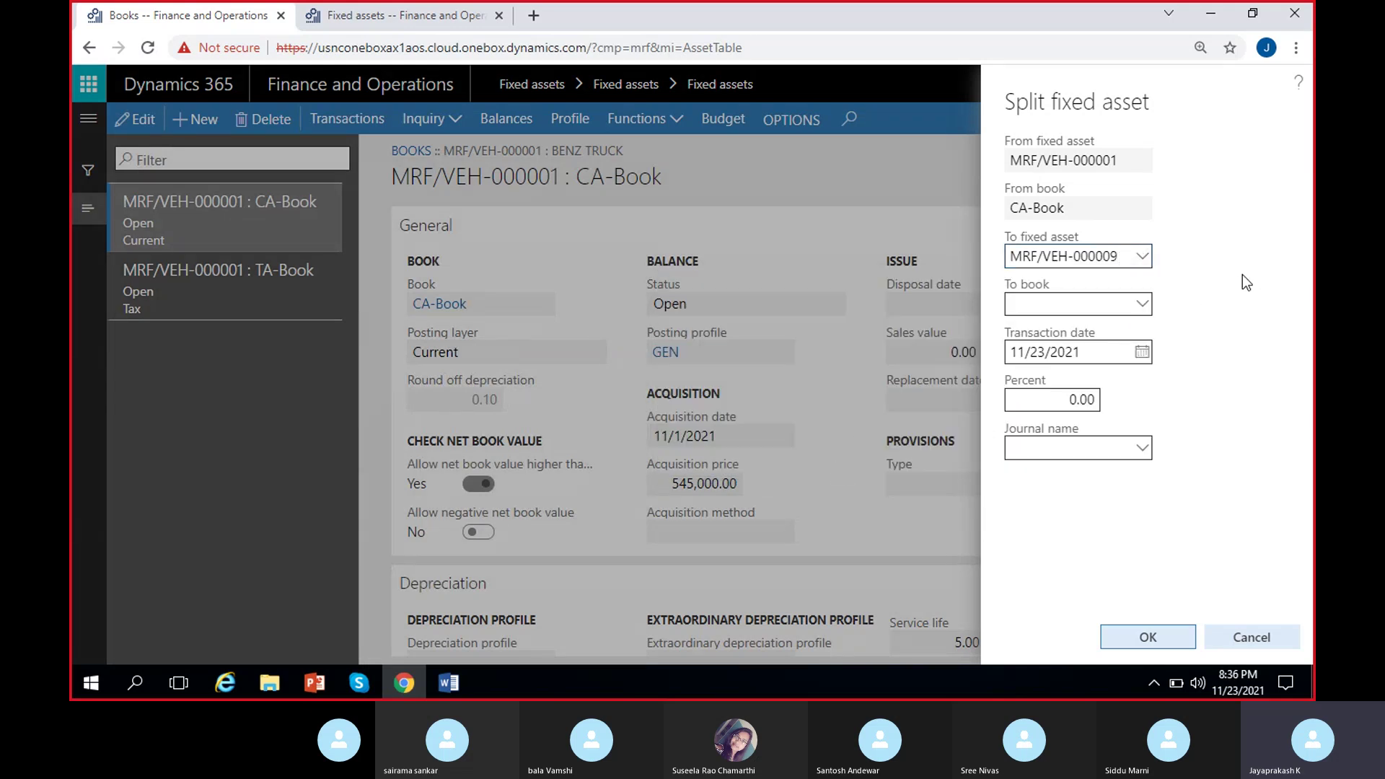
{"action": "left_click", "coordinate": [1143, 306]}
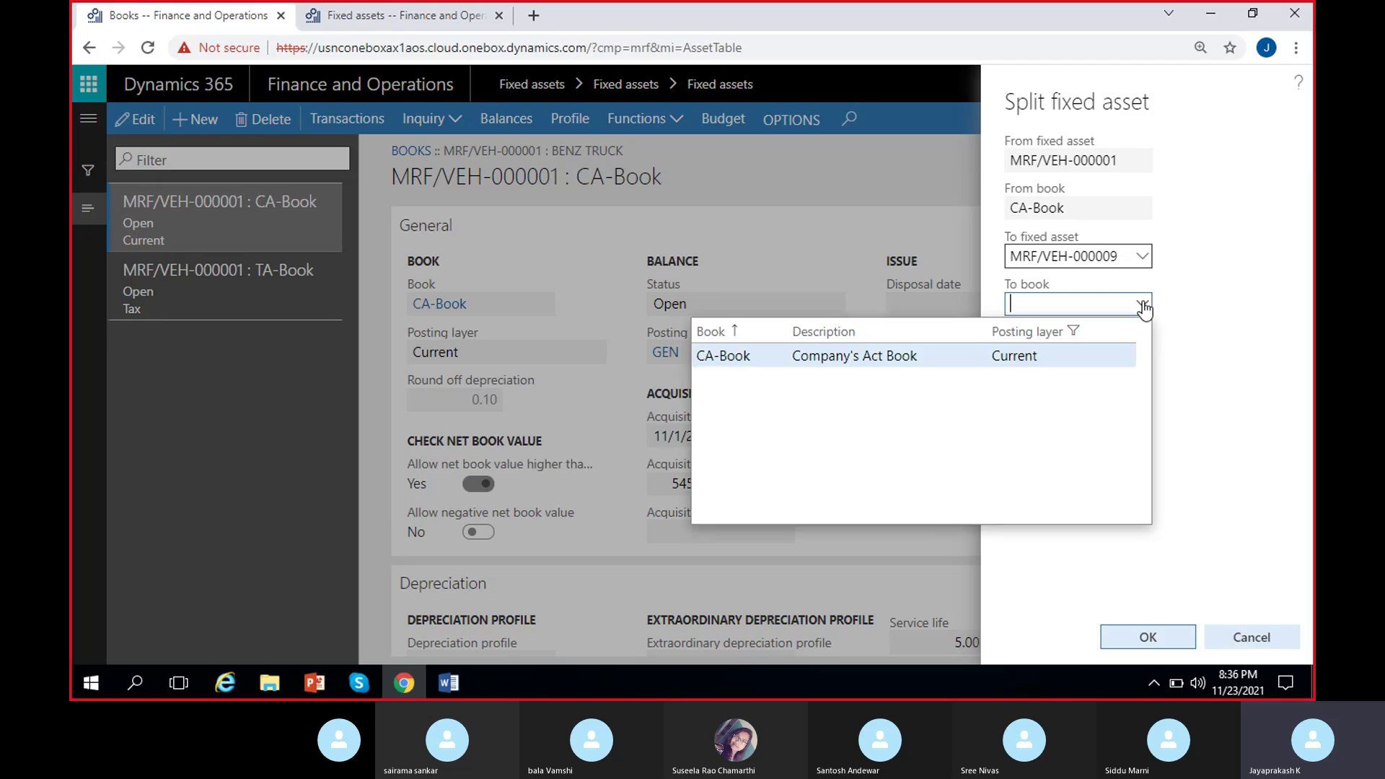
{"action": "left_click", "coordinate": [853, 358]}
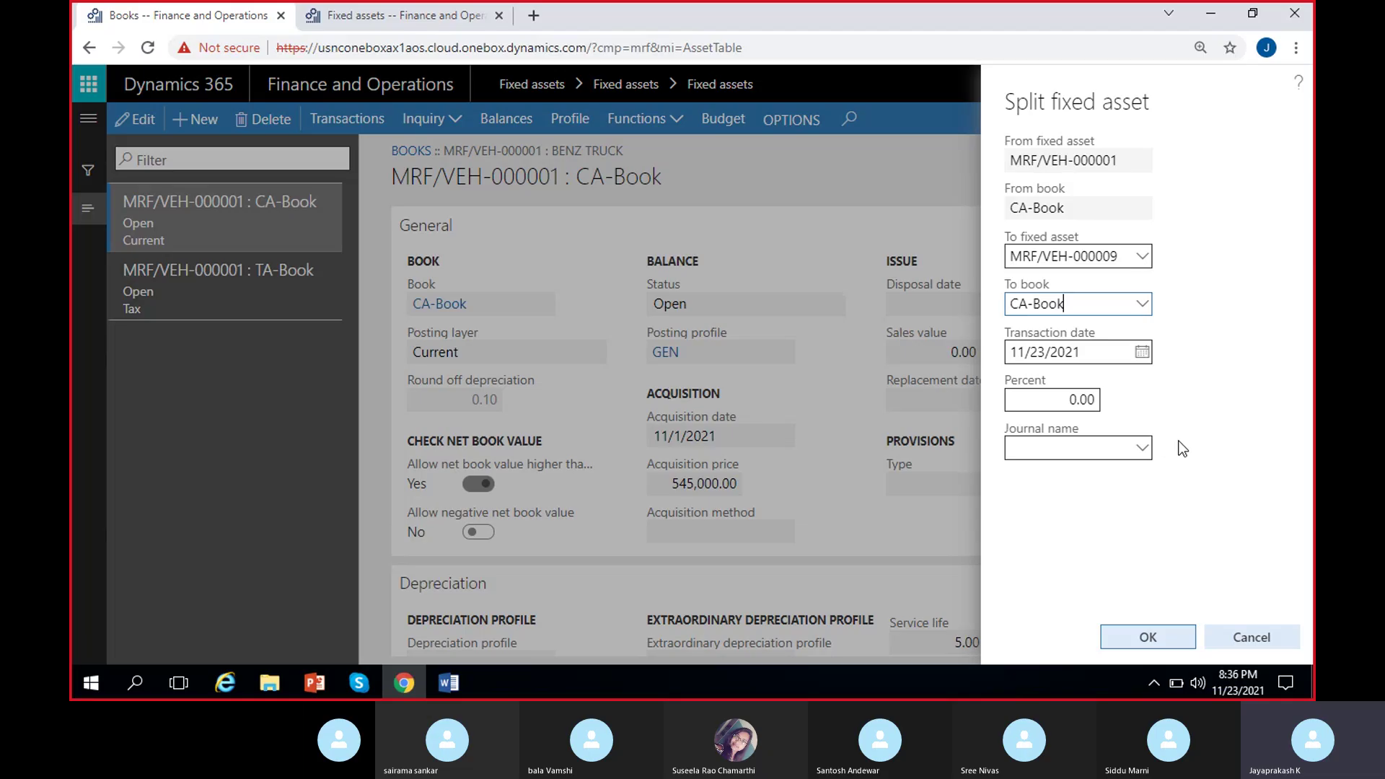
Set split percent to 50.00 and journal FA_Aqui, checking source MRF/VEH-000001 CA-Book.
{"action": "left_click", "coordinate": [1050, 408]}
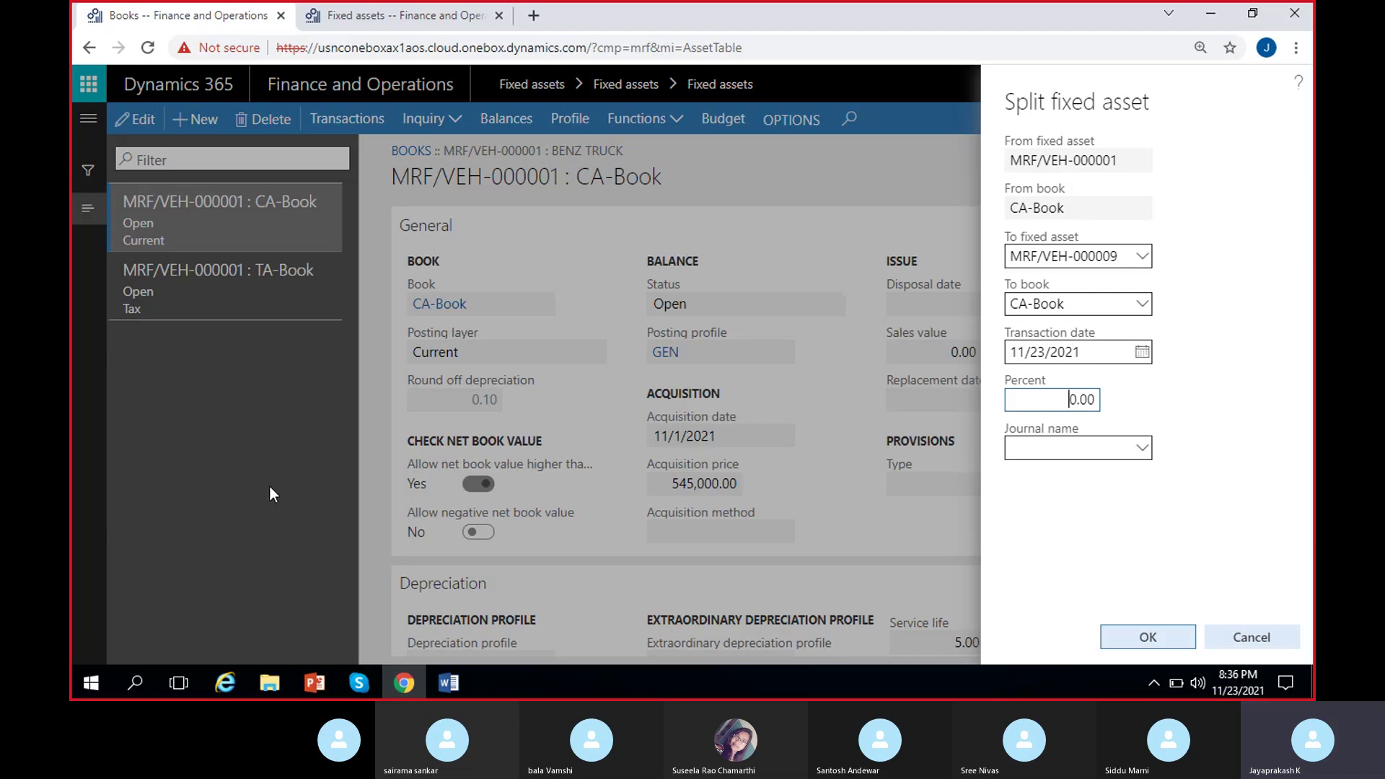
{"action": "type", "text": "50"}
{"action": "key", "text": "BackSpace"}
{"action": "left_click", "coordinate": [1143, 448]}
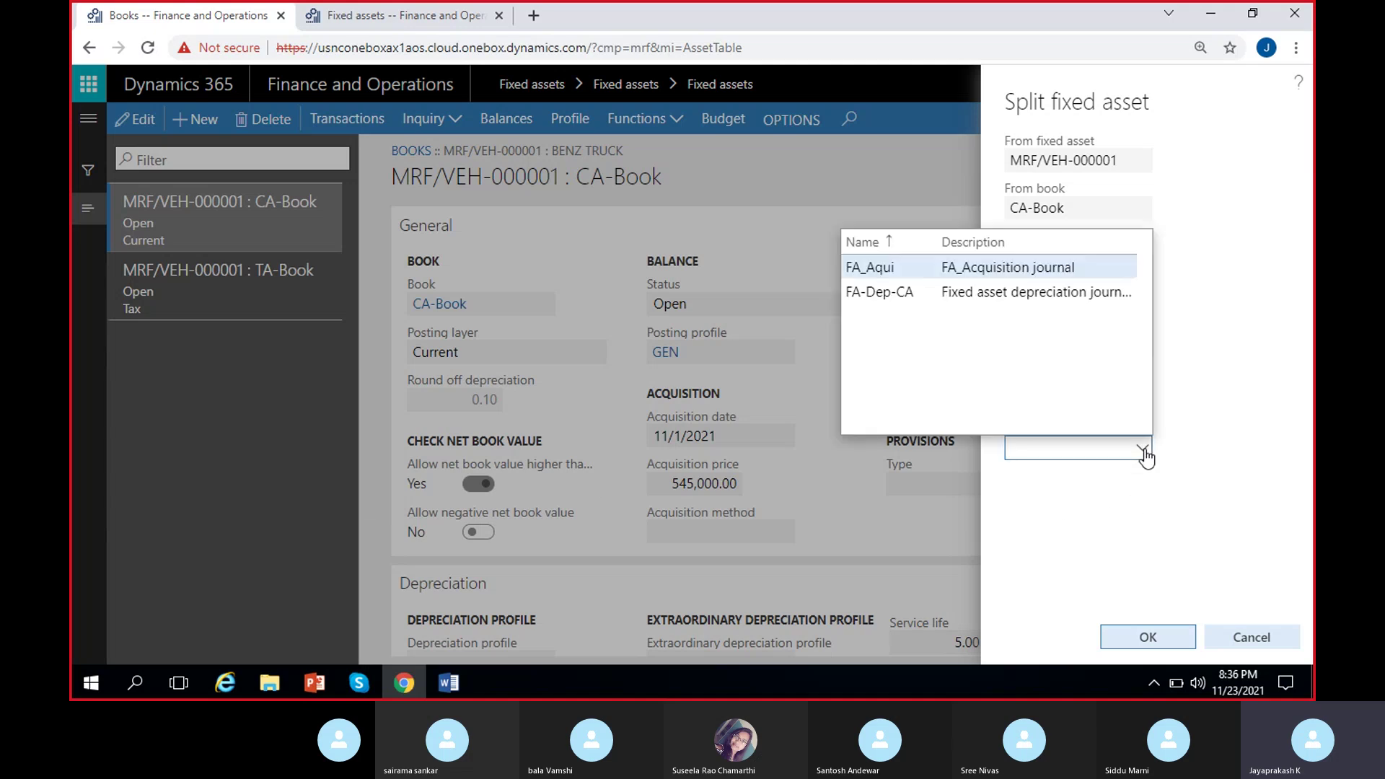
{"action": "left_click", "coordinate": [1068, 268]}
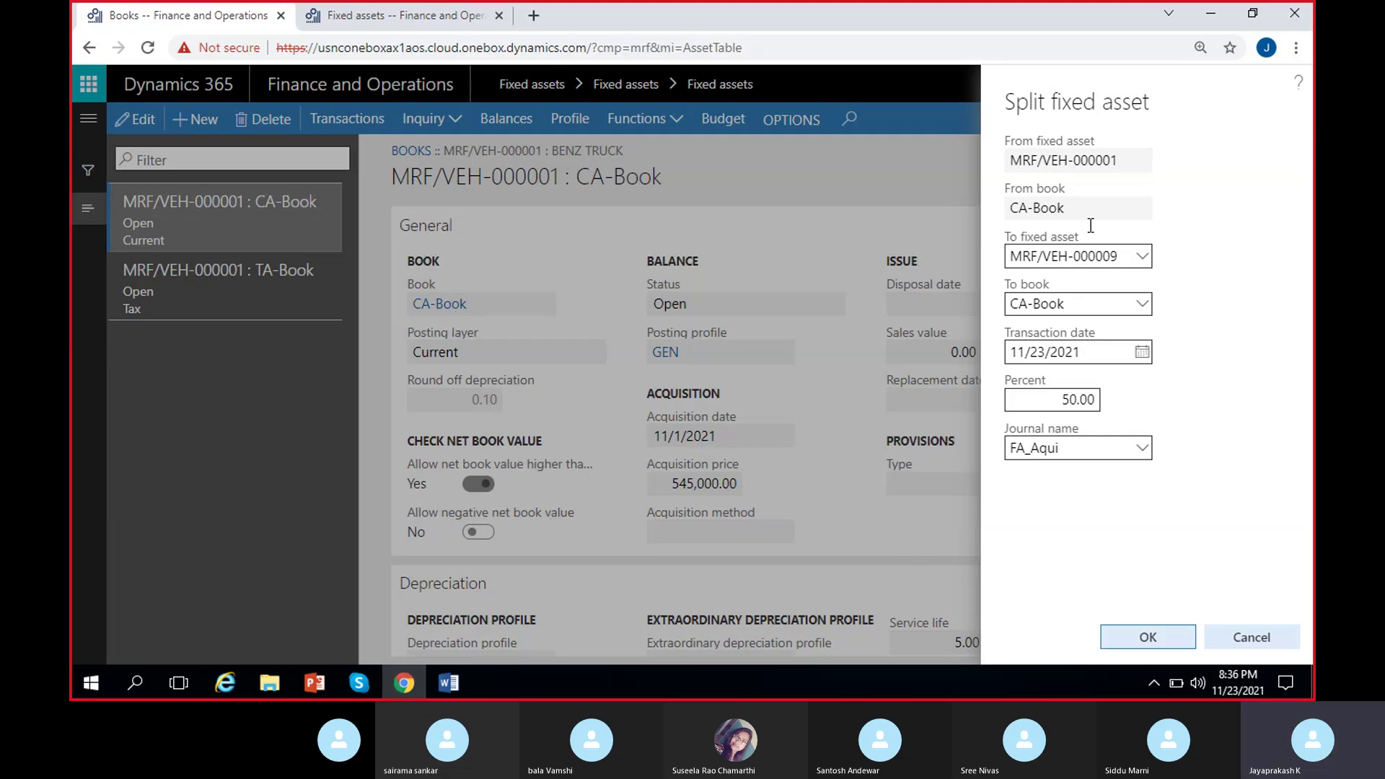
{"action": "left_click_drag", "start_coordinate": [1122, 160], "coordinate": [986, 159]}
{"action": "left_click_drag", "start_coordinate": [1067, 207], "coordinate": [1004, 209]}
{"action": "left_click", "coordinate": [1122, 287]}
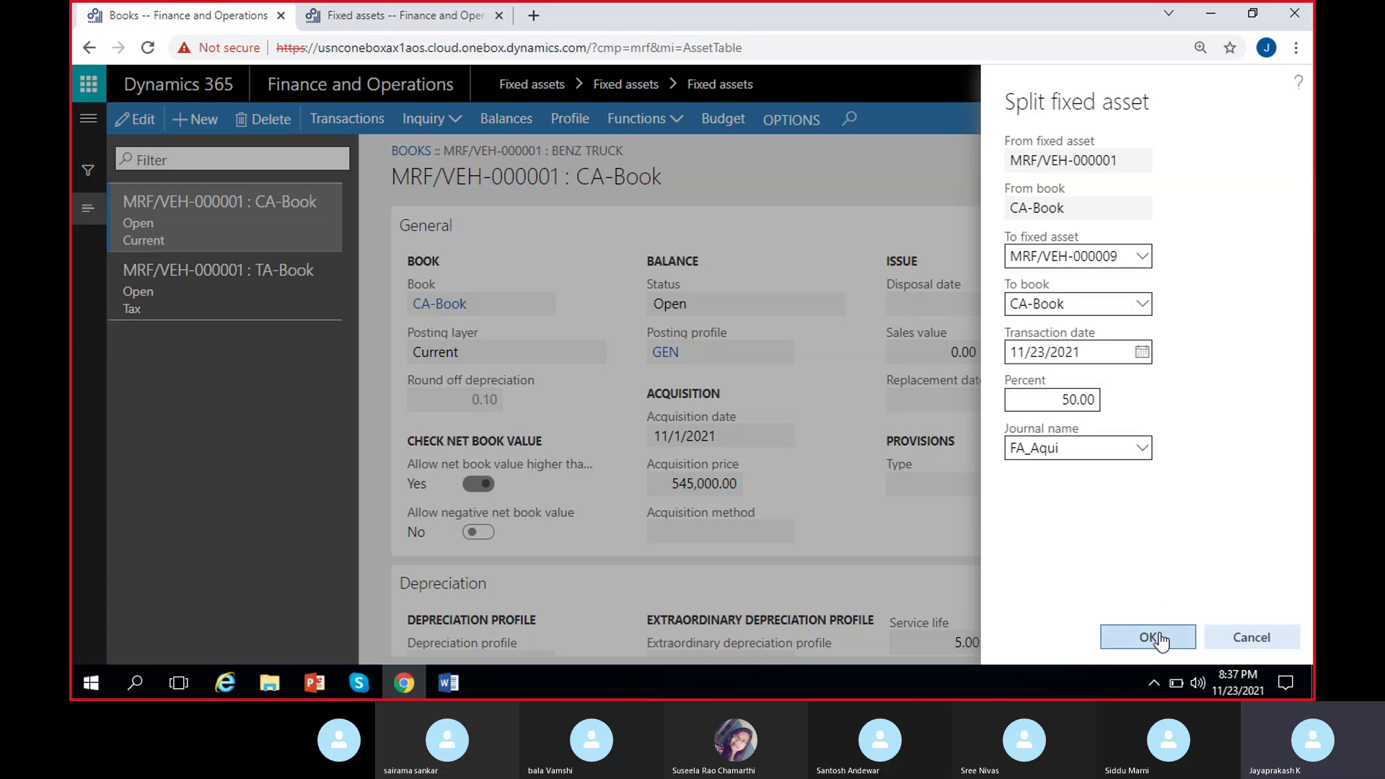
Date the split 12/2/2021 and confirm it into FA_Aqui journal MRF-000105.
{"action": "left_click", "coordinate": [1142, 353]}
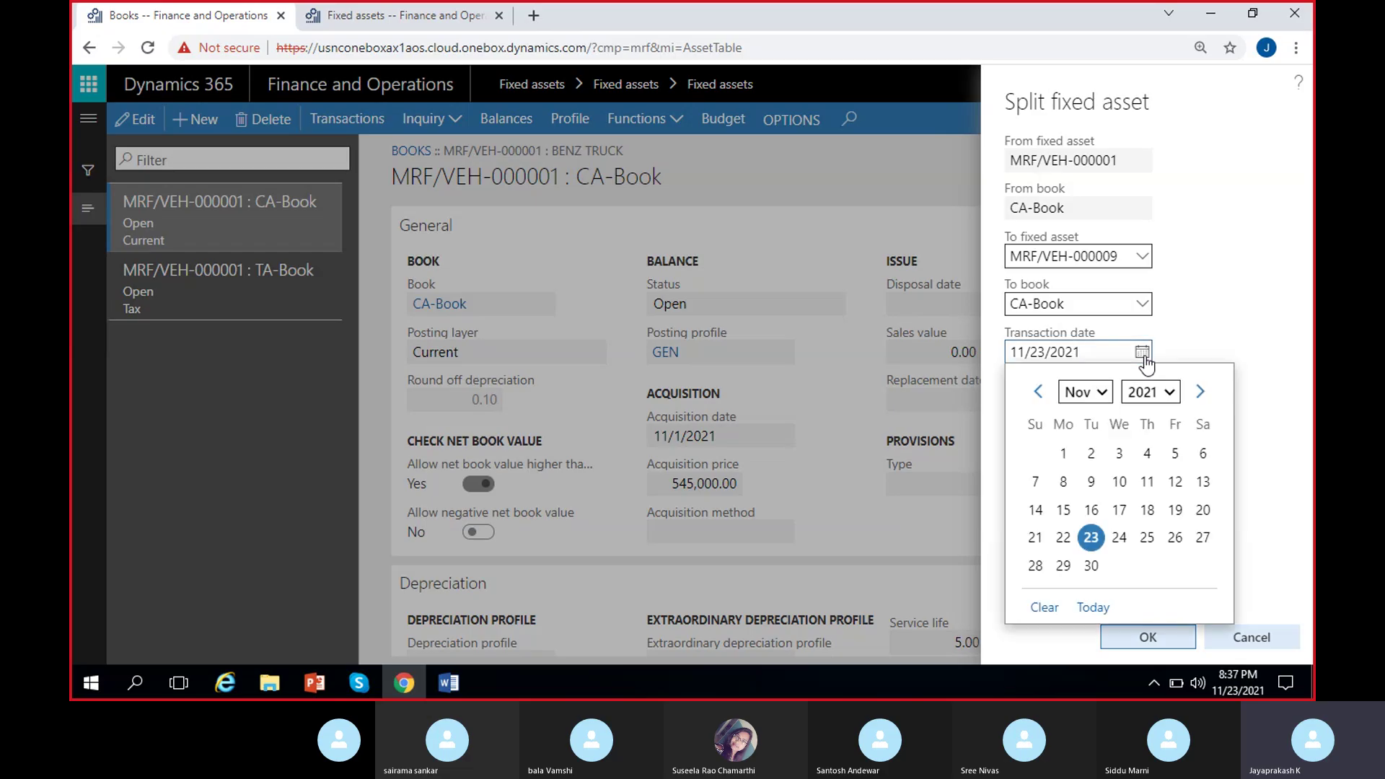
{"action": "left_click", "coordinate": [1200, 393]}
{"action": "left_click", "coordinate": [1147, 452]}
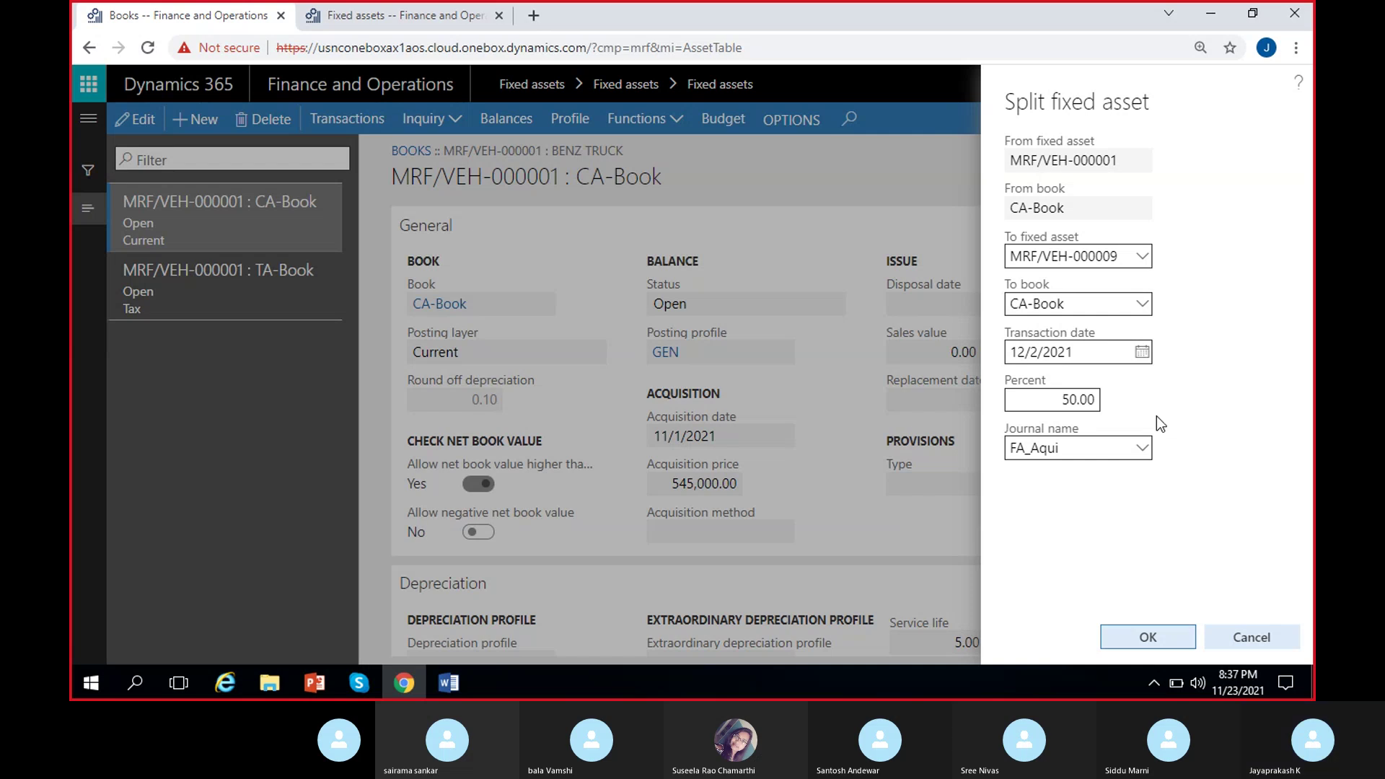
{"action": "left_click", "coordinate": [1144, 642]}
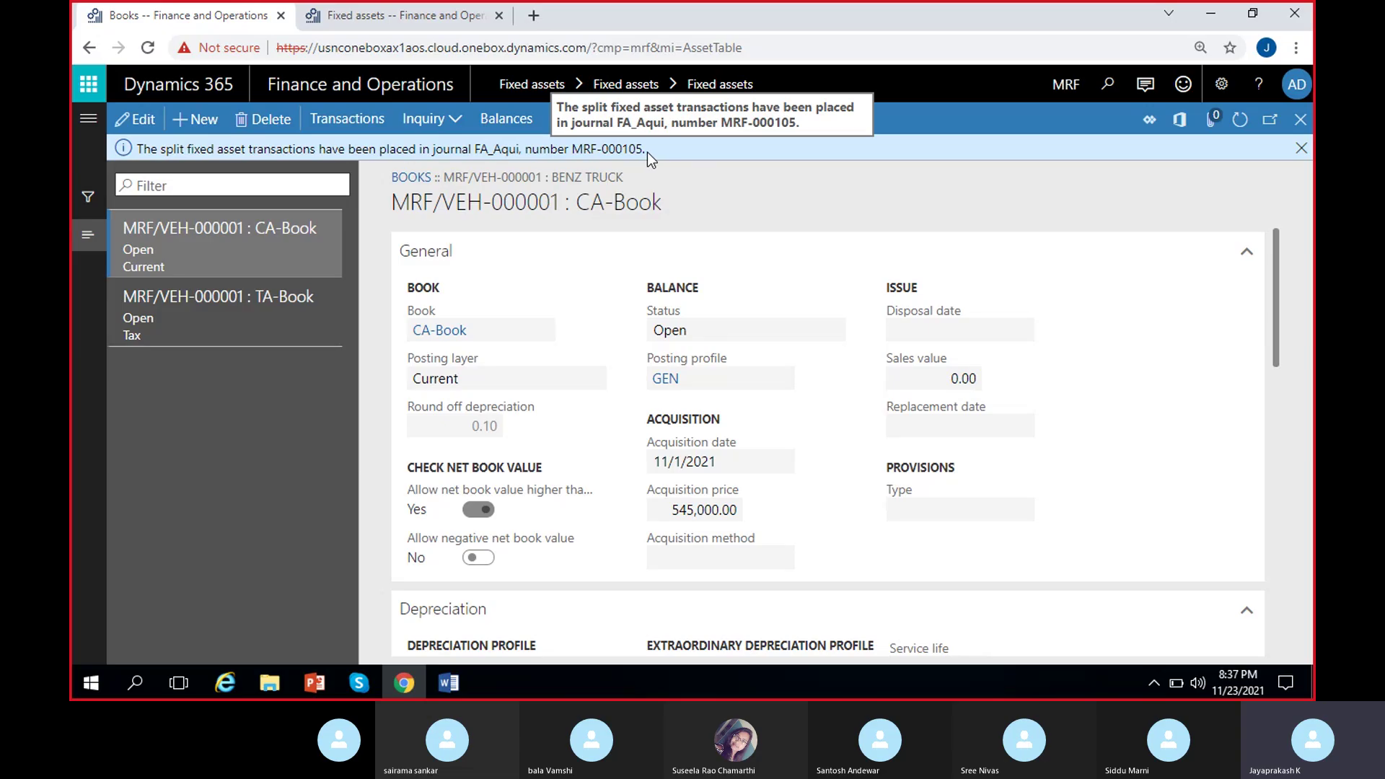
Note journal MRF-000105, refresh the assets list, and check Benz truck-3's books remain unacquired.
{"action": "left_click_drag", "start_coordinate": [647, 152], "coordinate": [577, 155]}
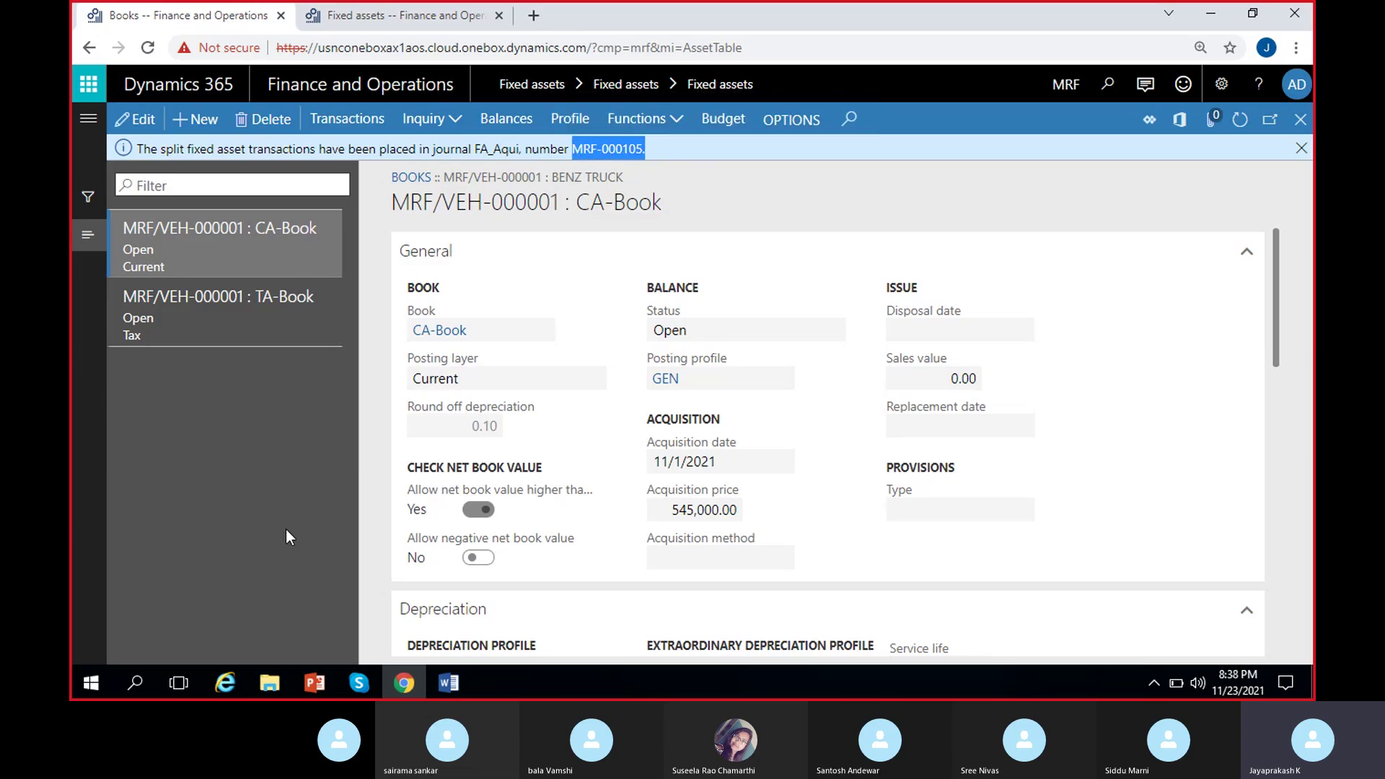
{"action": "left_click", "coordinate": [387, 10]}
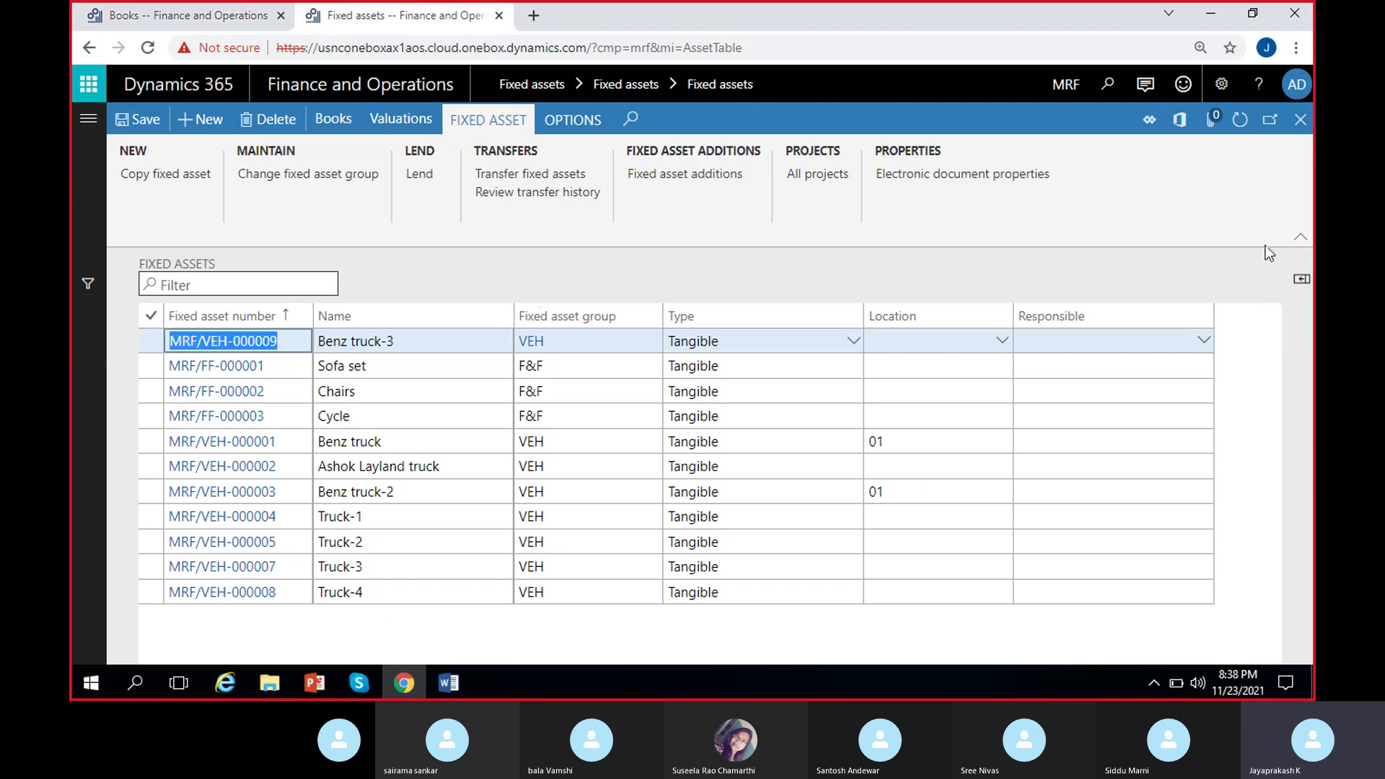
{"action": "left_click", "coordinate": [1241, 120]}
{"action": "left_click", "coordinate": [418, 590]}
{"action": "left_click", "coordinate": [330, 121]}
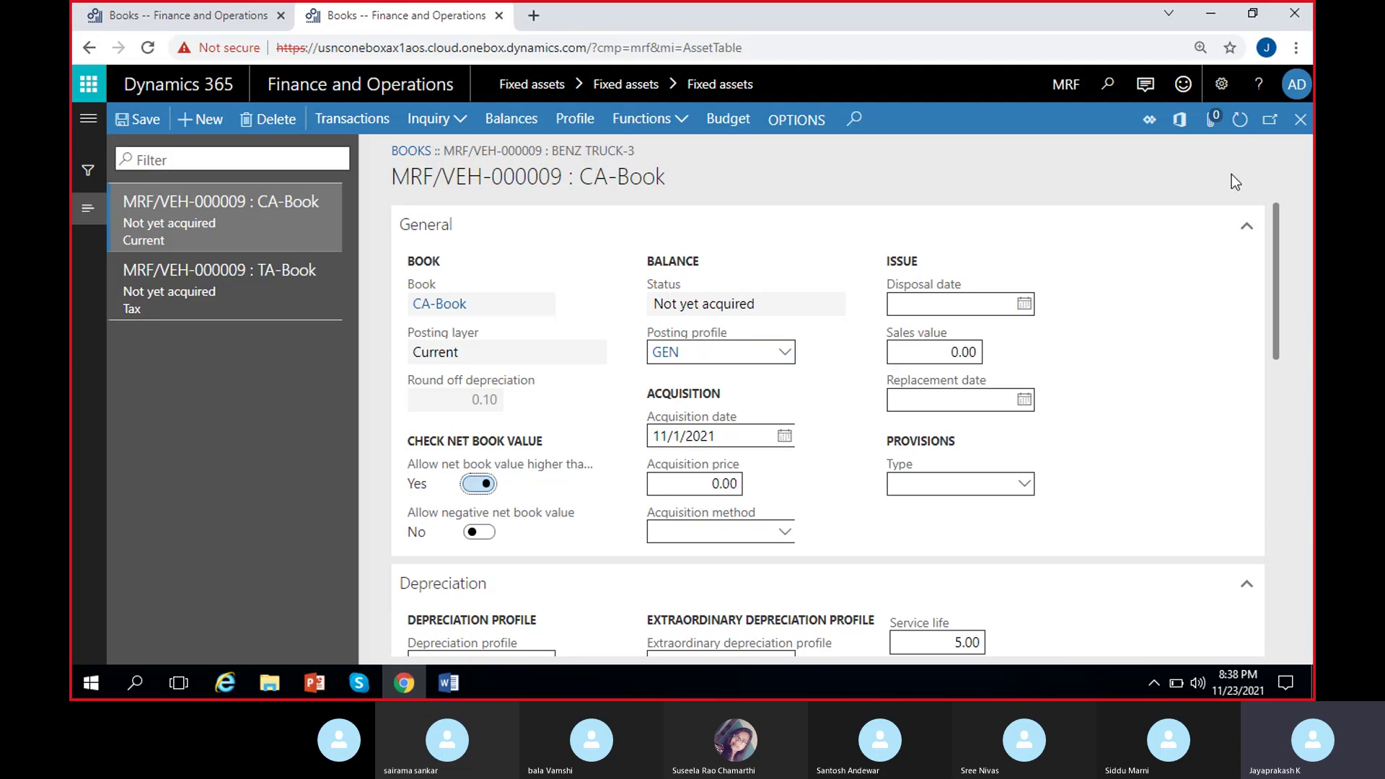
{"action": "left_click", "coordinate": [1300, 121]}
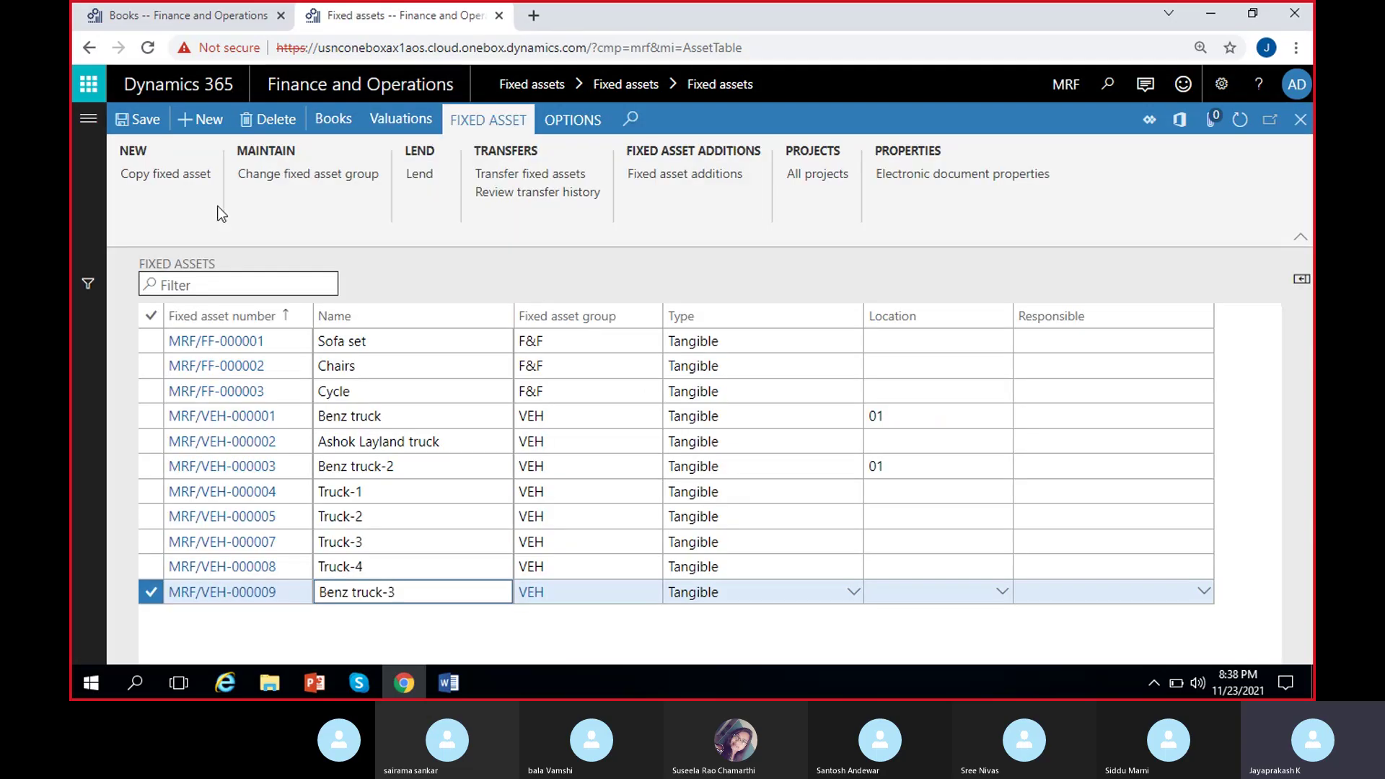
{"action": "right_click", "coordinate": [402, 13]}
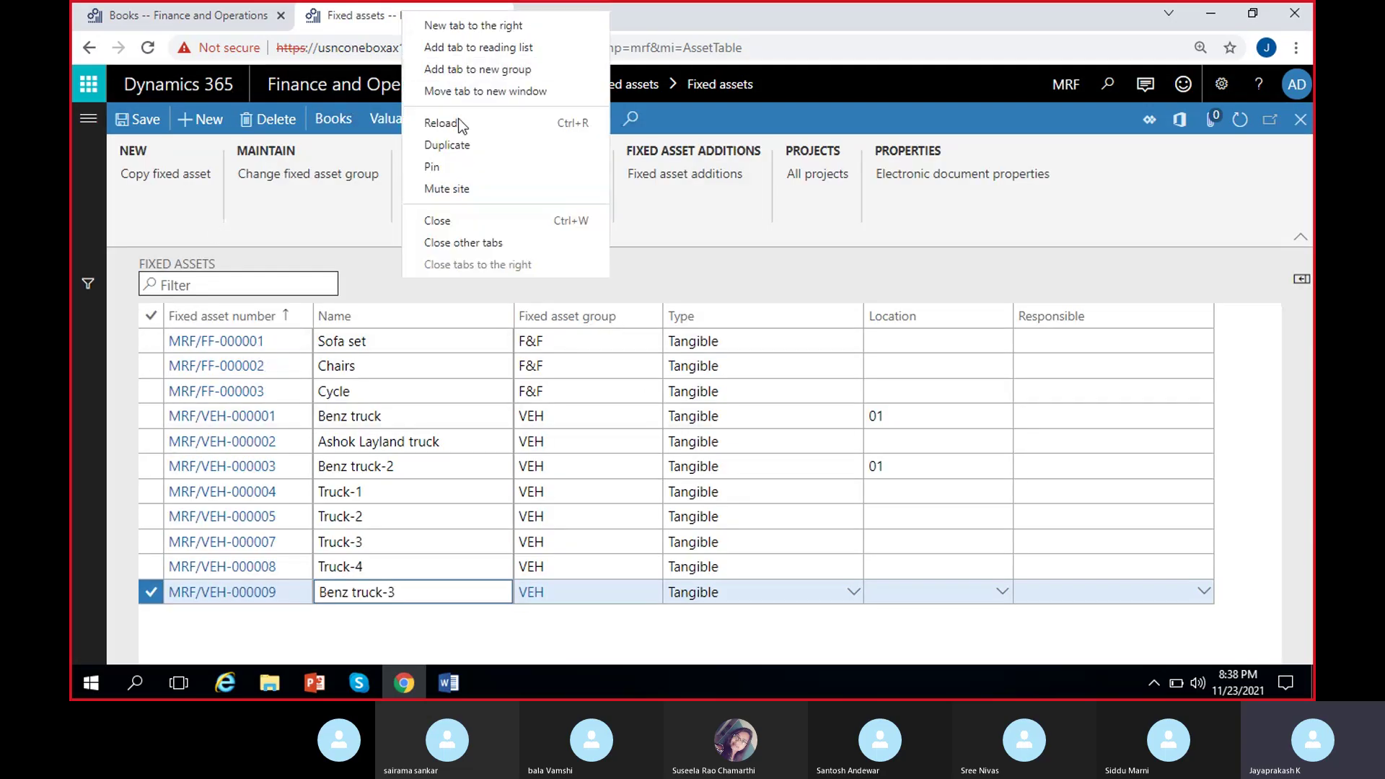
Duplicate the Fixed assets tab, switch to the copy, and bring up the Modules list.
{"action": "left_click", "coordinate": [448, 145]}
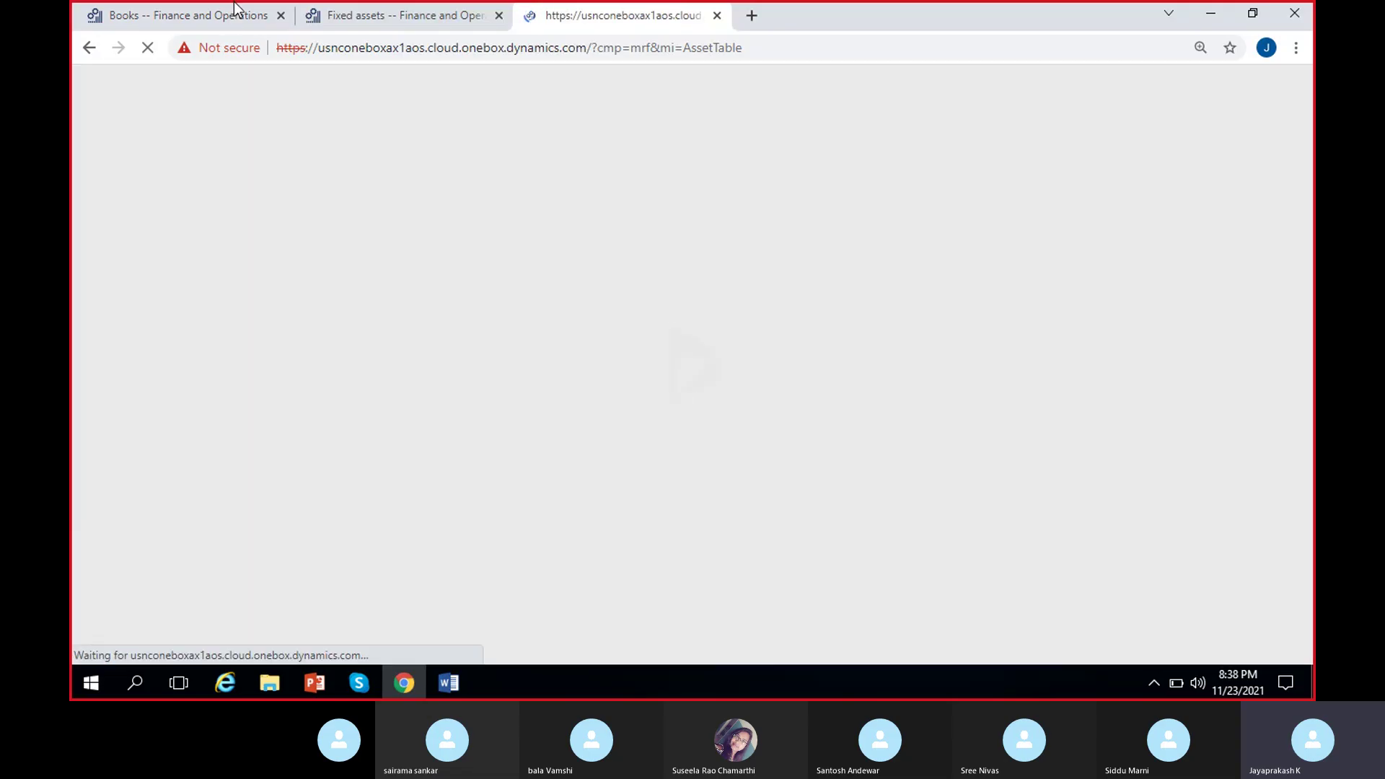
{"action": "left_click", "coordinate": [217, 14]}
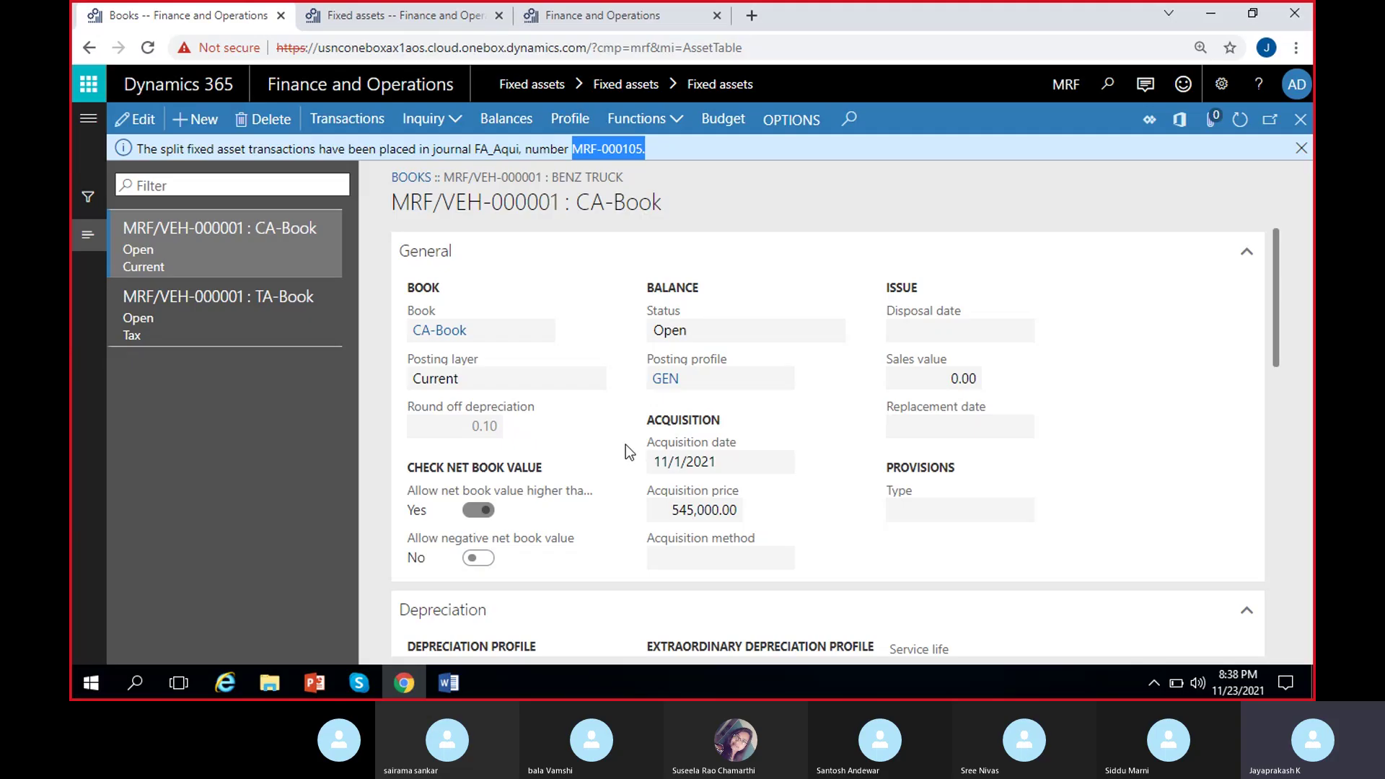
{"action": "left_click", "coordinate": [600, 15]}
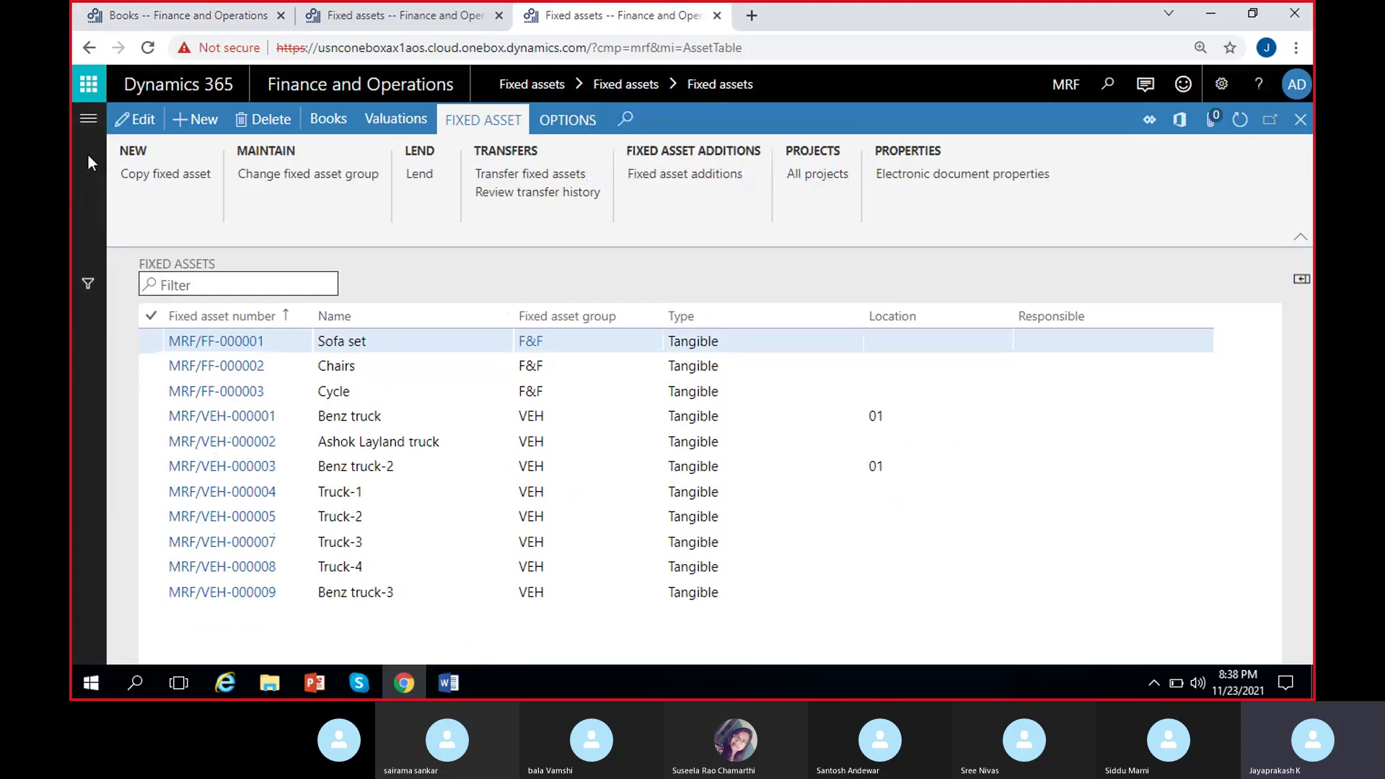
{"action": "left_click", "coordinate": [88, 117]}
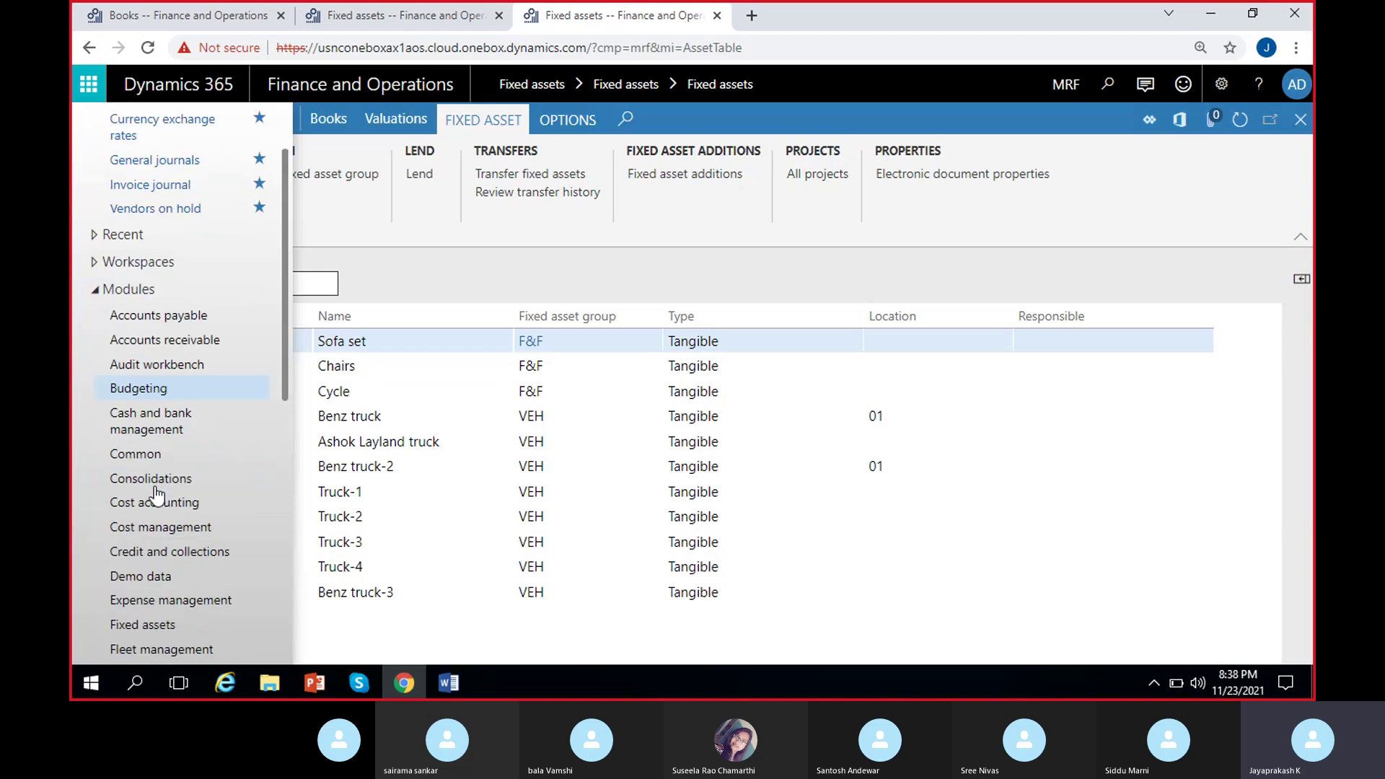
{"action": "scroll", "coordinate": [144, 530], "scroll_direction": "down", "scroll_amount": 1}
Open the Fixed asset journal list, which shows unposted split batch MRF-000105 (FA_Aqui).
{"action": "left_click", "coordinate": [147, 535]}
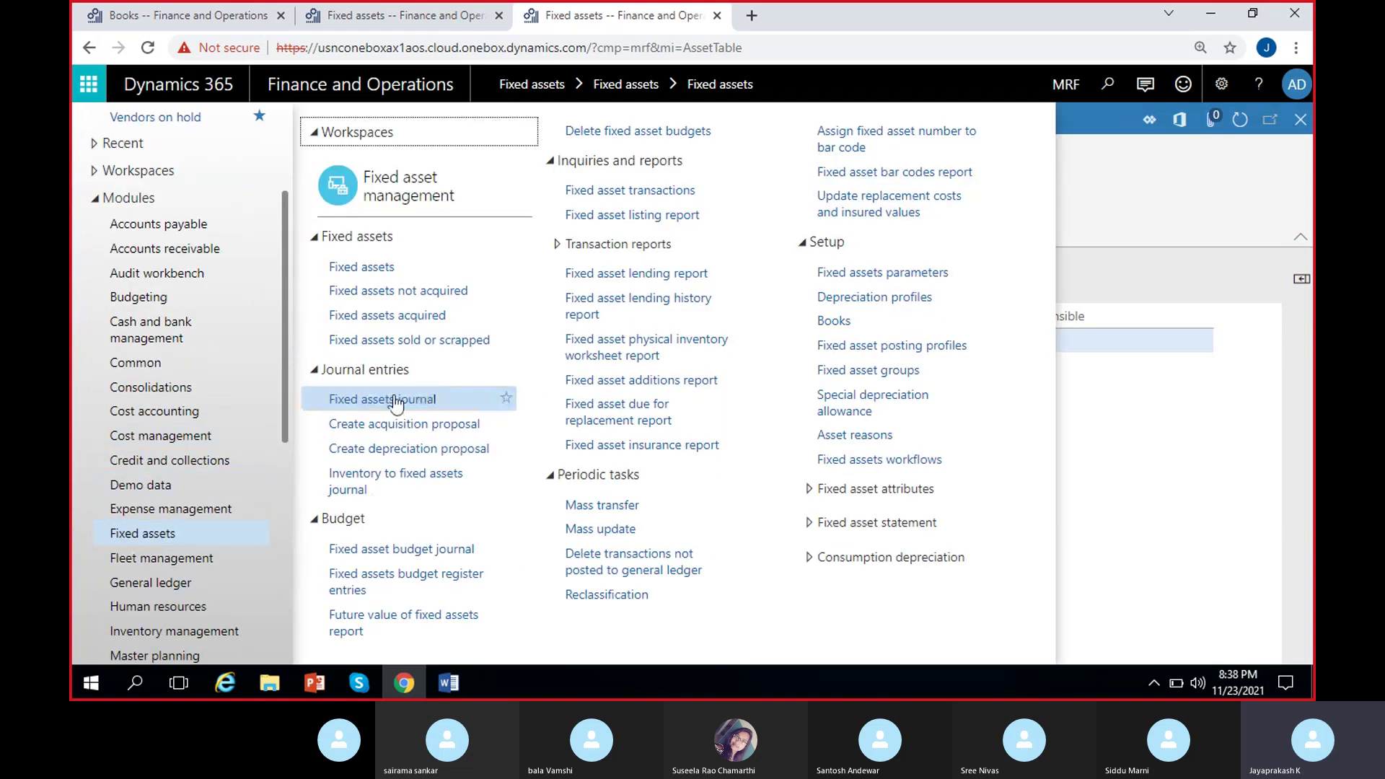
{"action": "left_click", "coordinate": [406, 401]}
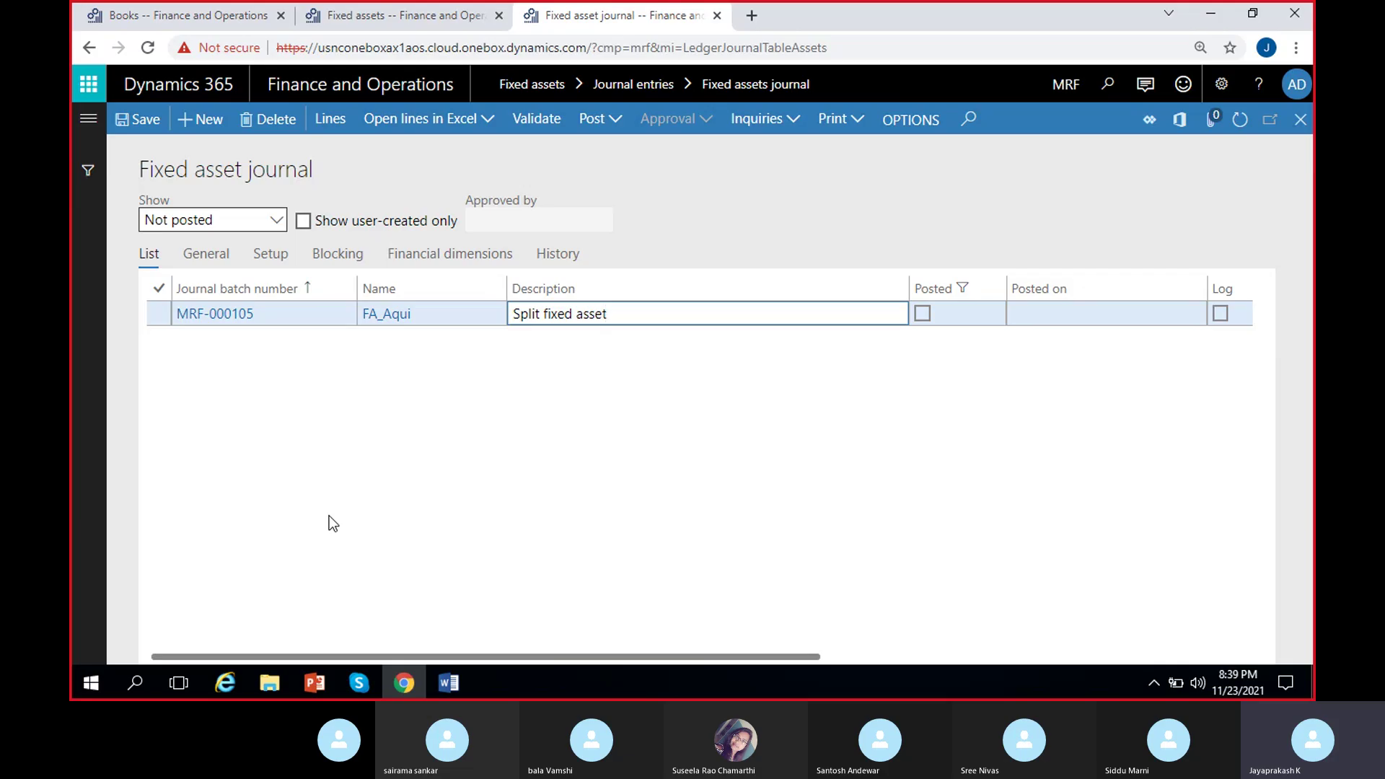
Open MRF-000105's lines to view the 272,500.00 acquisition and 5,627.10 depreciation moved to Benz truck-3.
{"action": "left_click", "coordinate": [331, 121]}
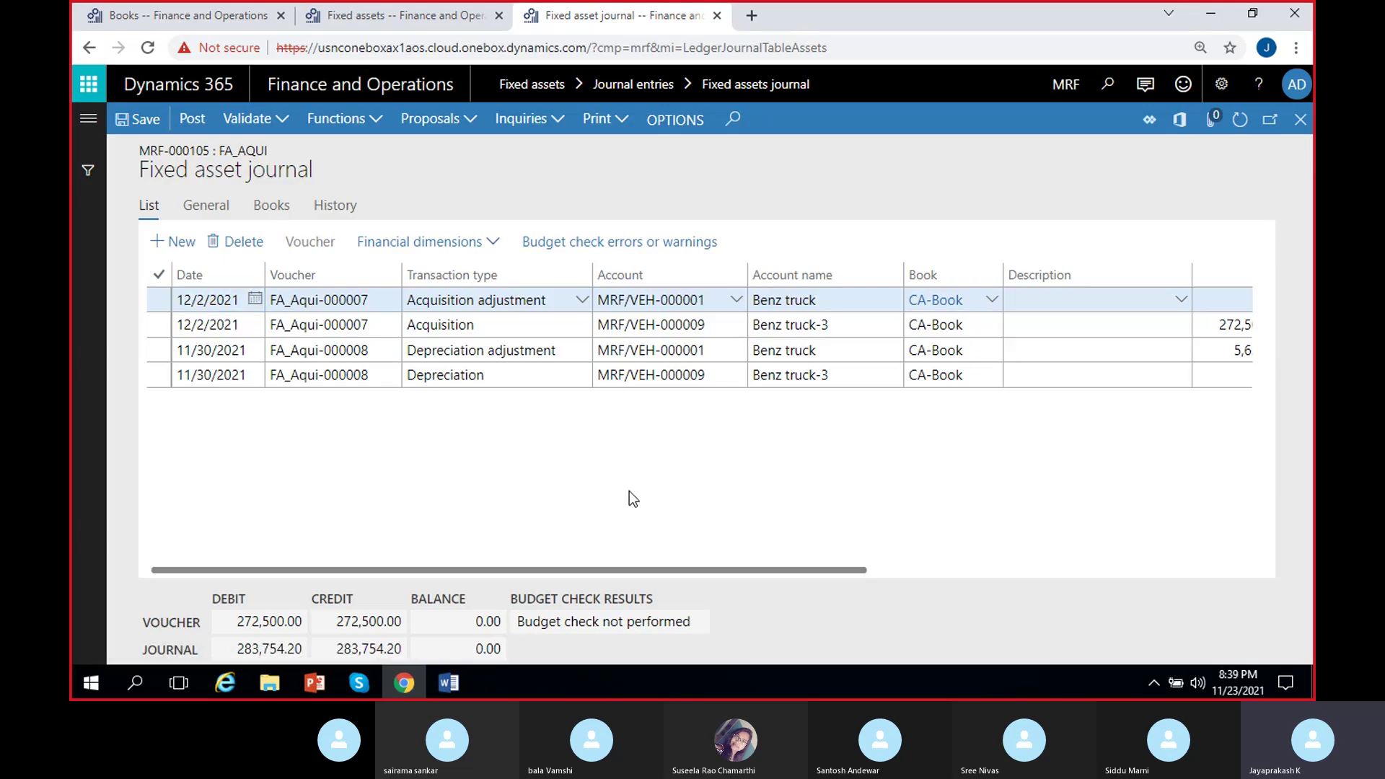
{"action": "scroll", "coordinate": [633, 499], "scroll_direction": "right", "scroll_amount": 3}
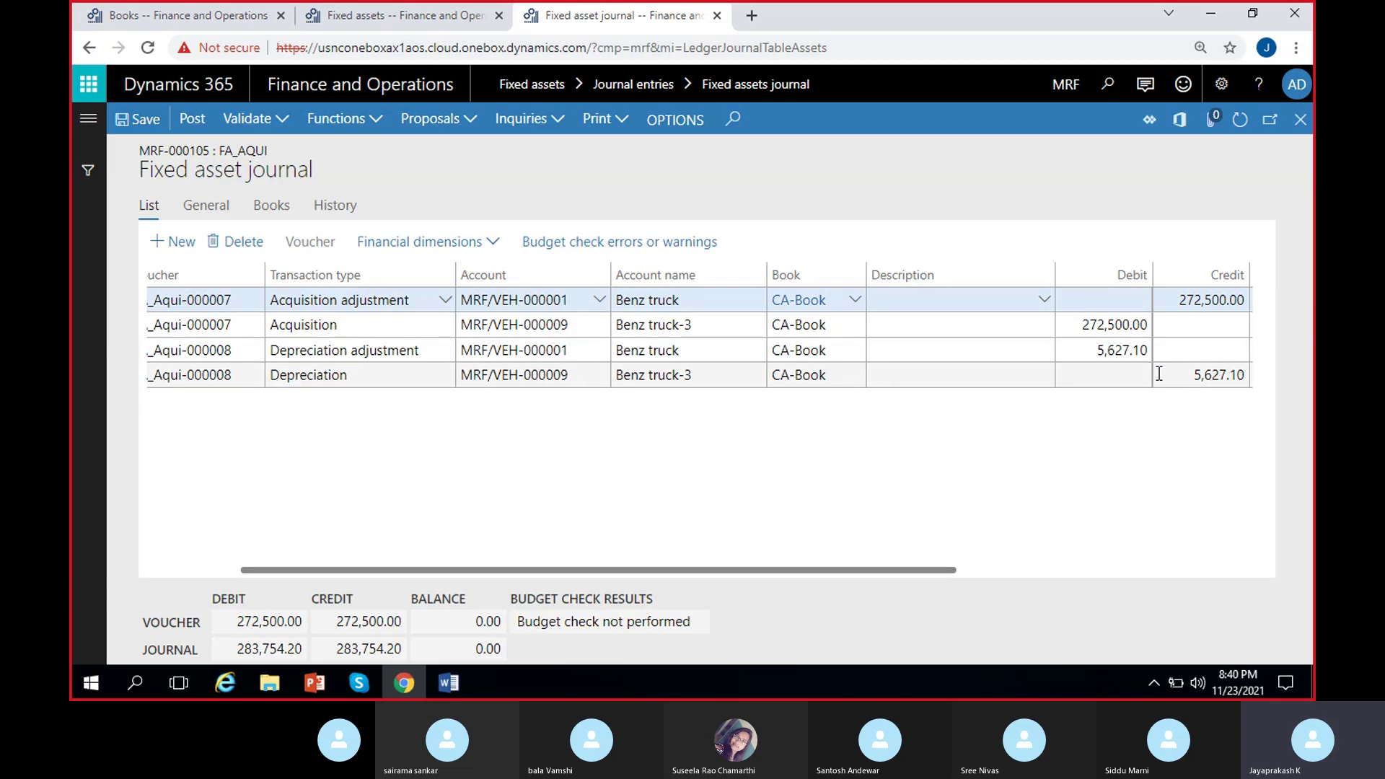
{"action": "left_click", "coordinate": [422, 349]}
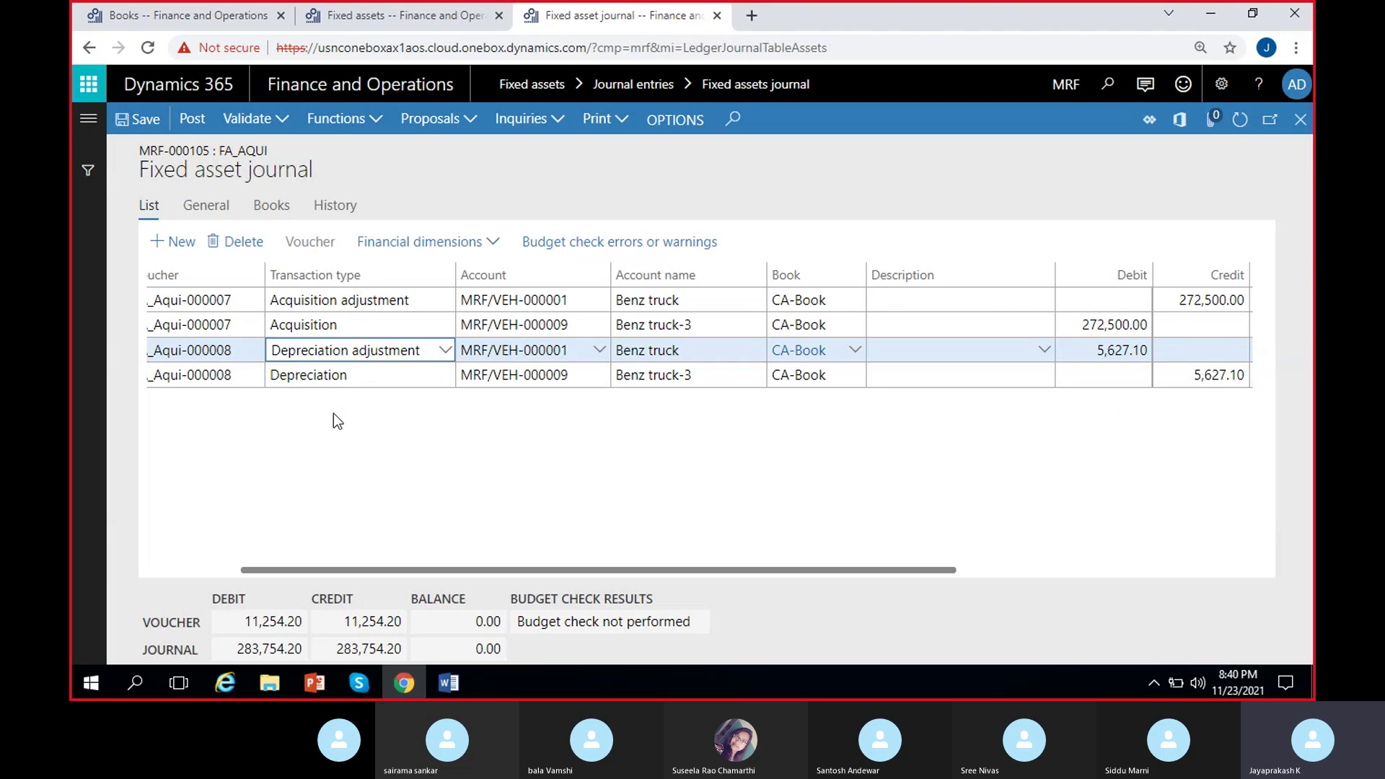
{"action": "left_click", "coordinate": [375, 380]}
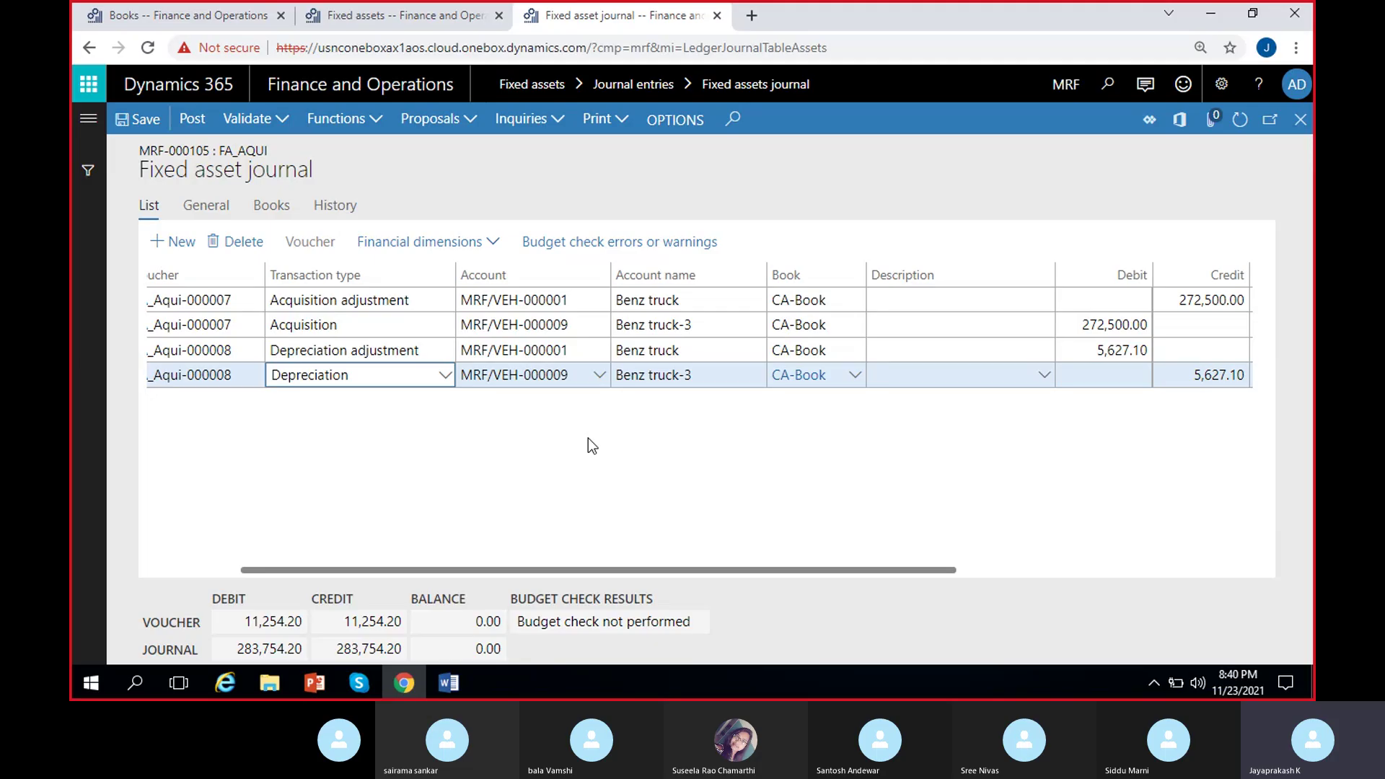
{"action": "scroll", "coordinate": [604, 464], "scroll_direction": "right", "scroll_amount": 5}
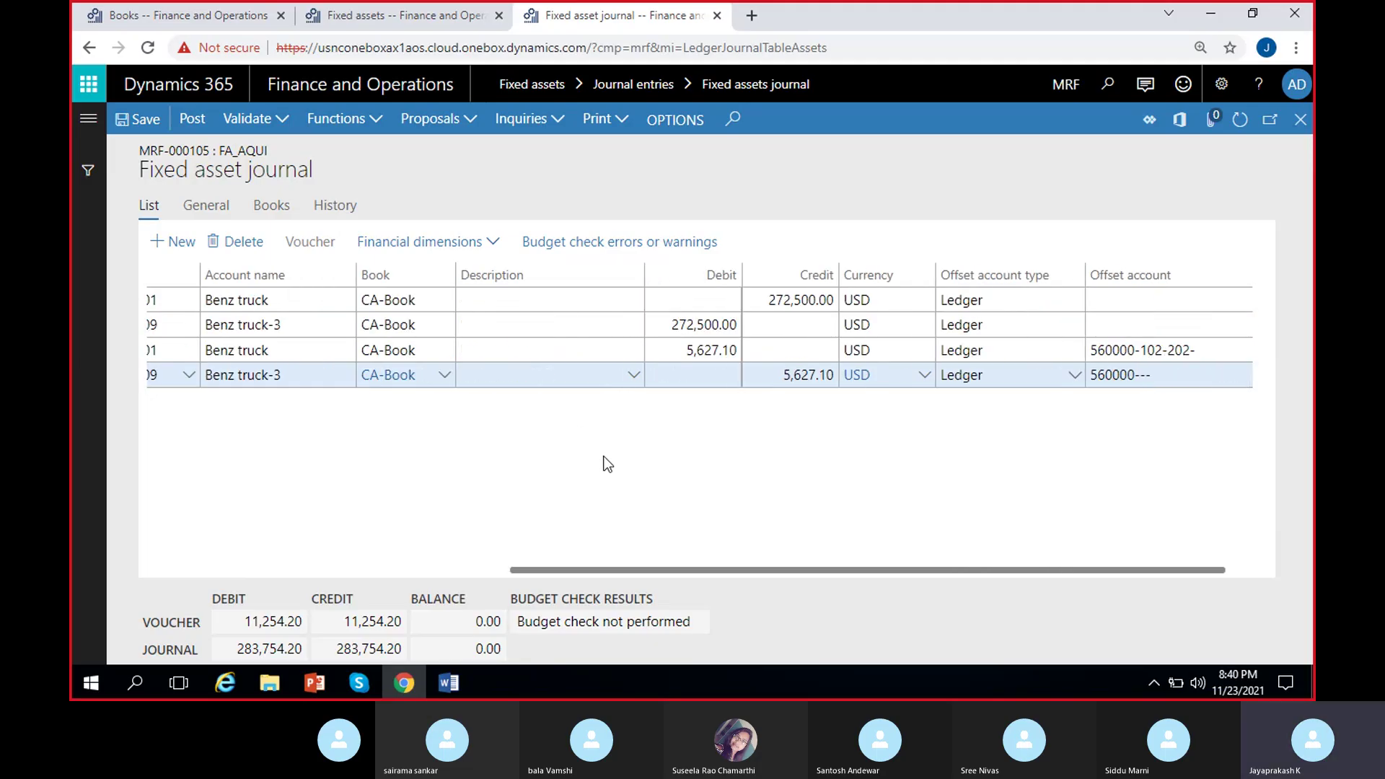
{"action": "scroll", "coordinate": [604, 464], "scroll_direction": "right", "scroll_amount": 1}
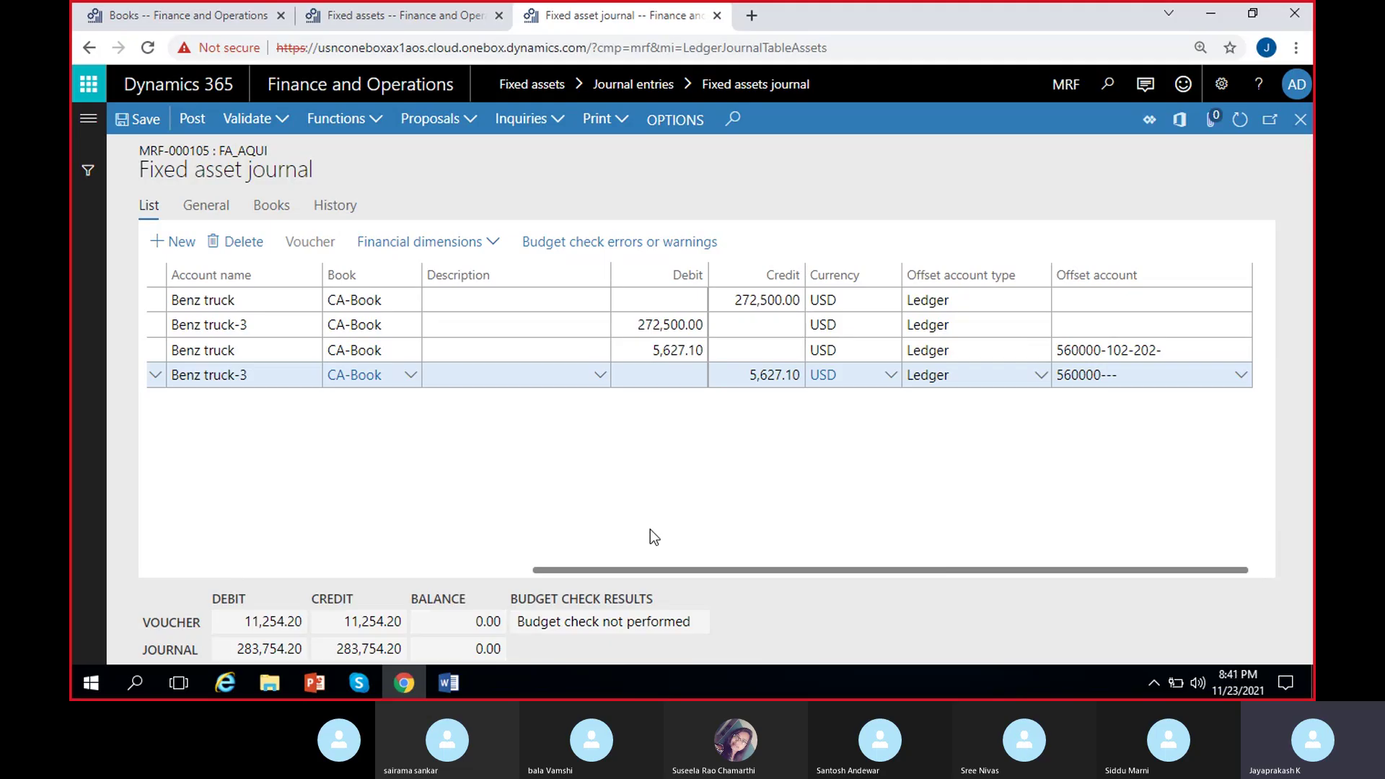
{"action": "scroll", "coordinate": [651, 530], "scroll_direction": "left", "scroll_amount": 6}
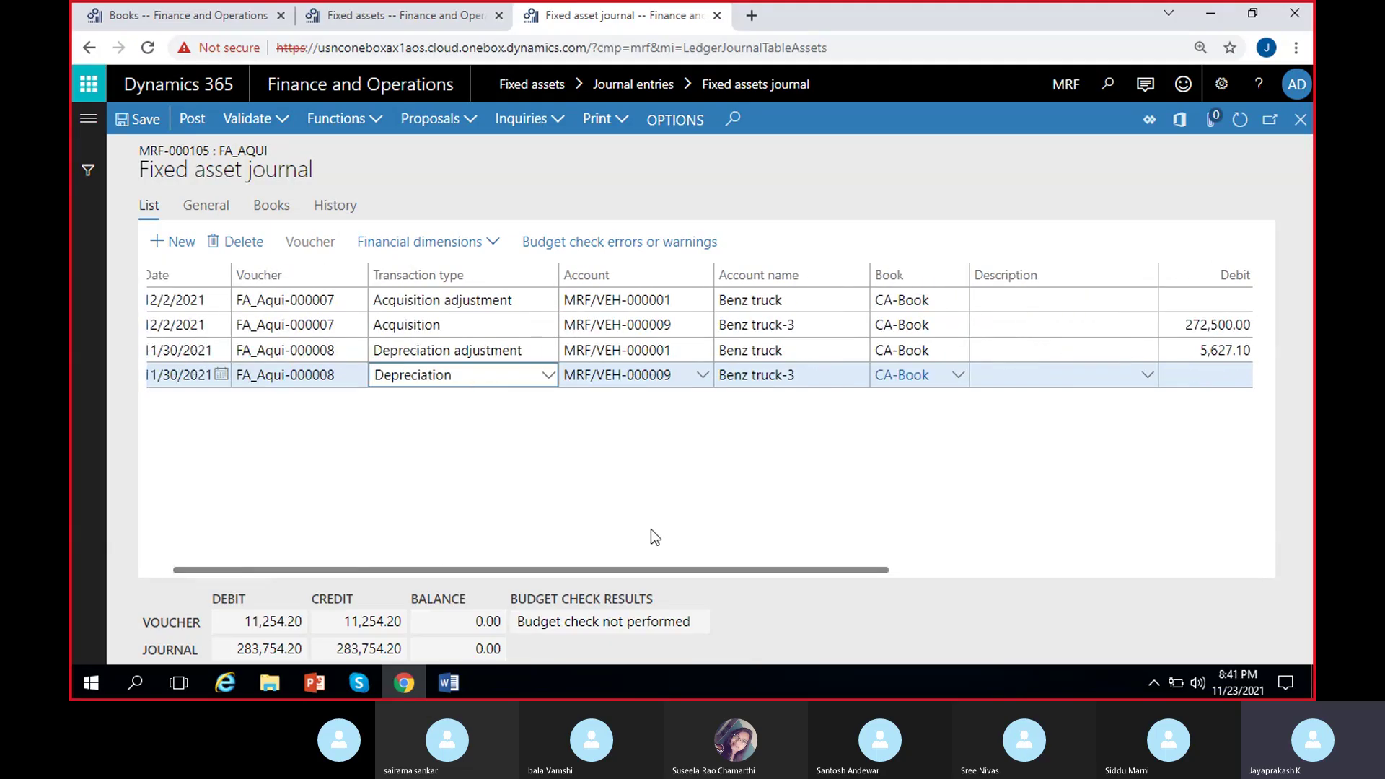
{"action": "scroll", "coordinate": [651, 530], "scroll_direction": "right", "scroll_amount": 3}
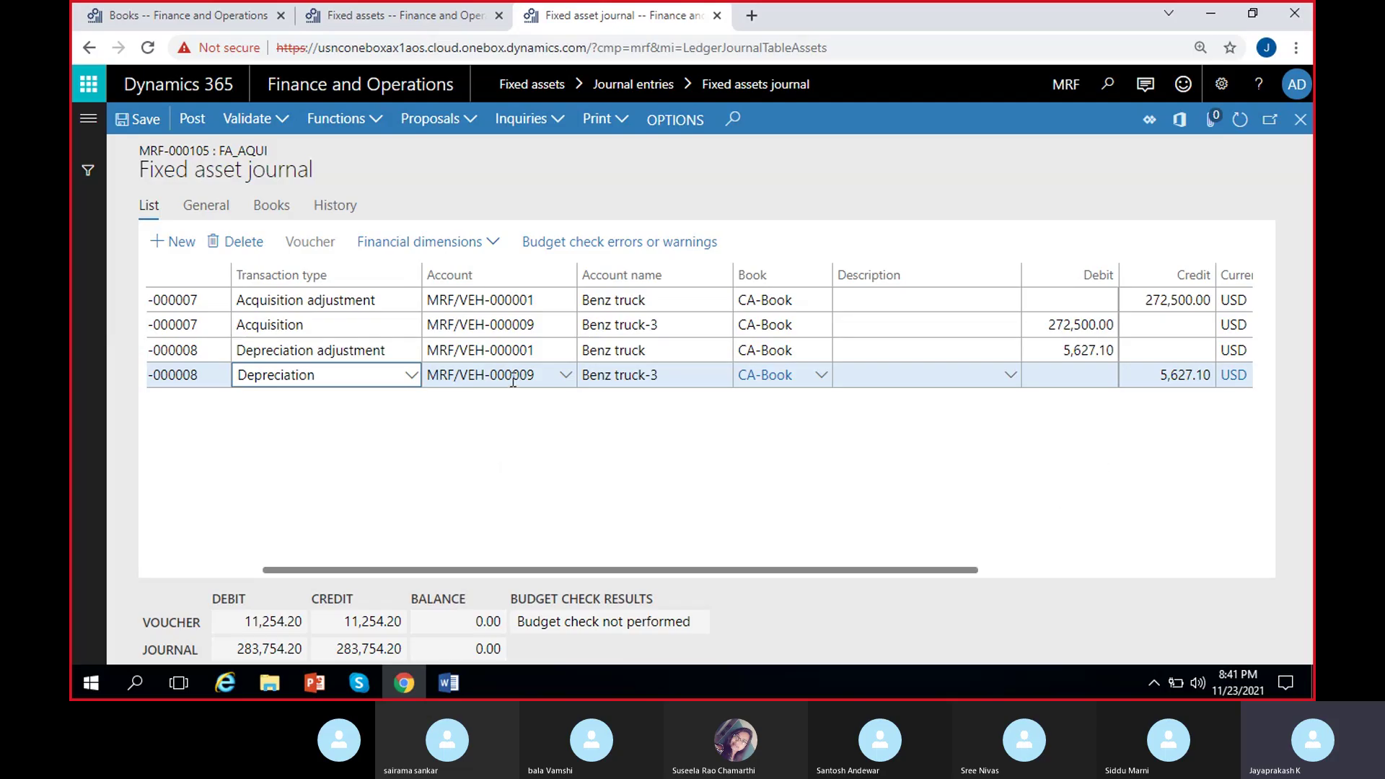
{"action": "scroll", "coordinate": [471, 486], "scroll_direction": "left", "scroll_amount": 3}
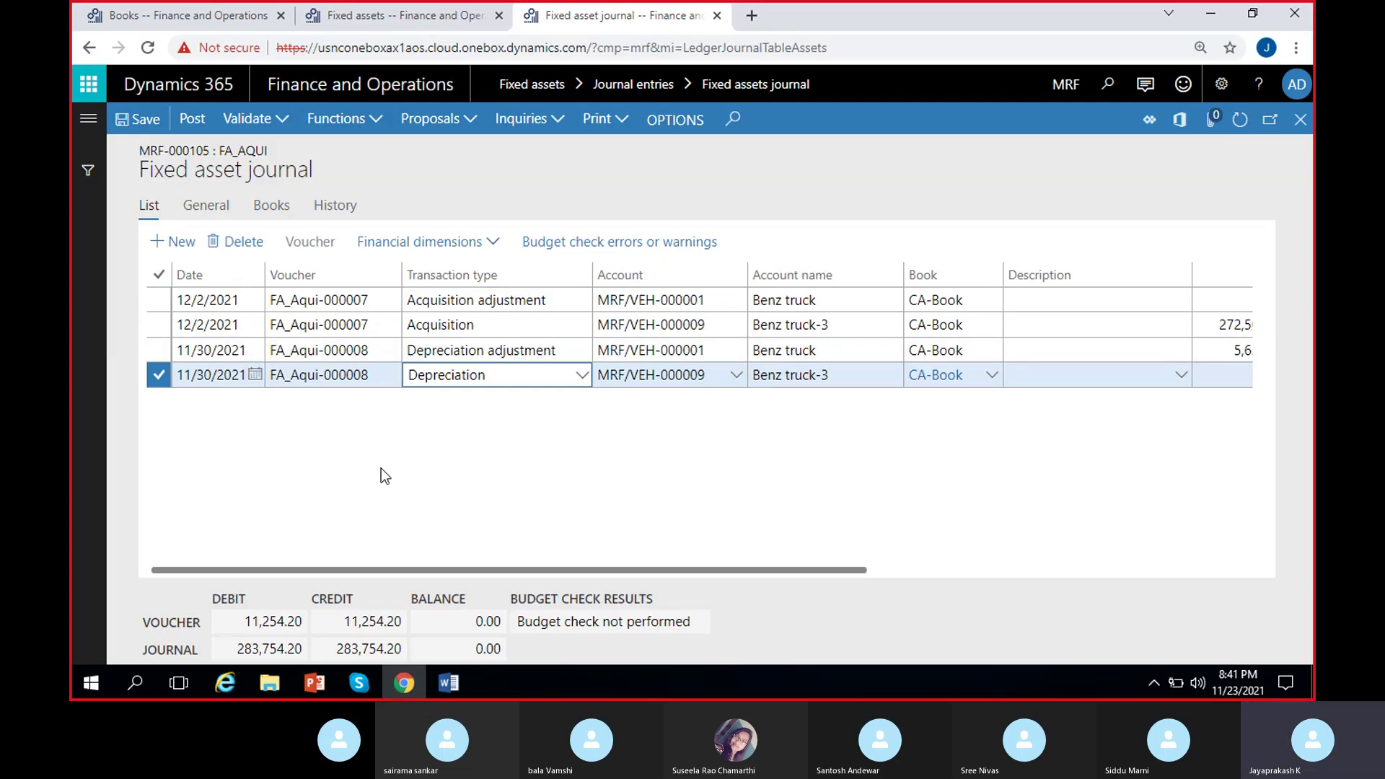
{"action": "scroll", "coordinate": [381, 469], "scroll_direction": "right", "scroll_amount": 3}
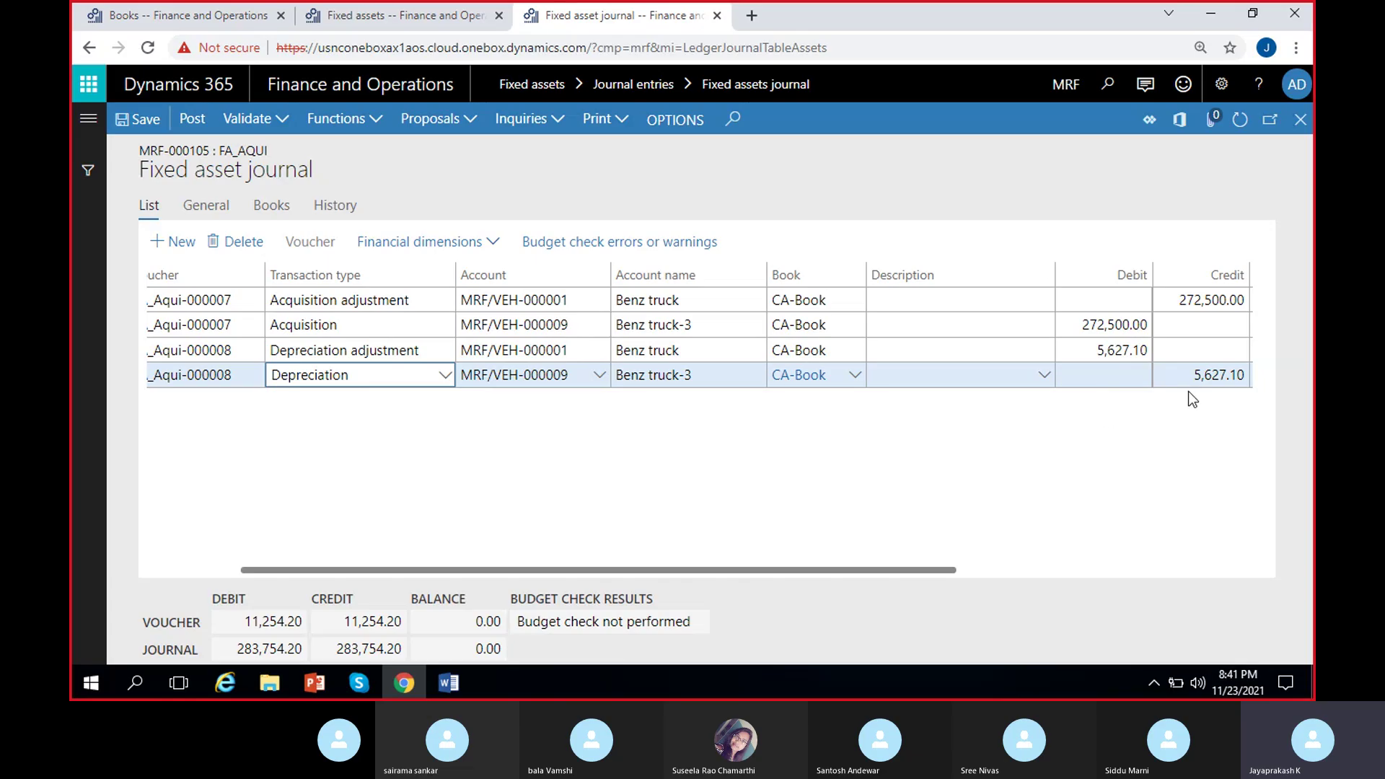
{"action": "left_click", "coordinate": [1101, 351]}
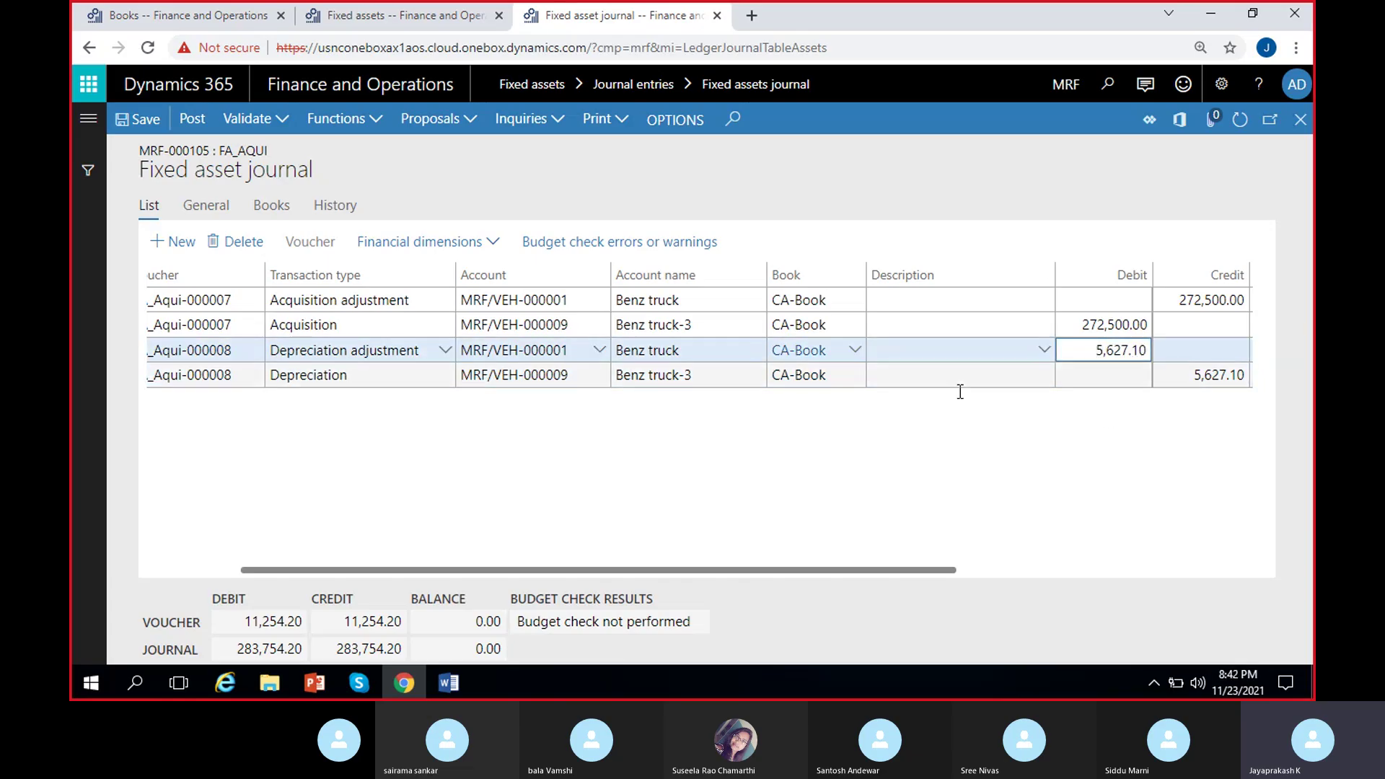
{"action": "left_click", "coordinate": [1170, 380]}
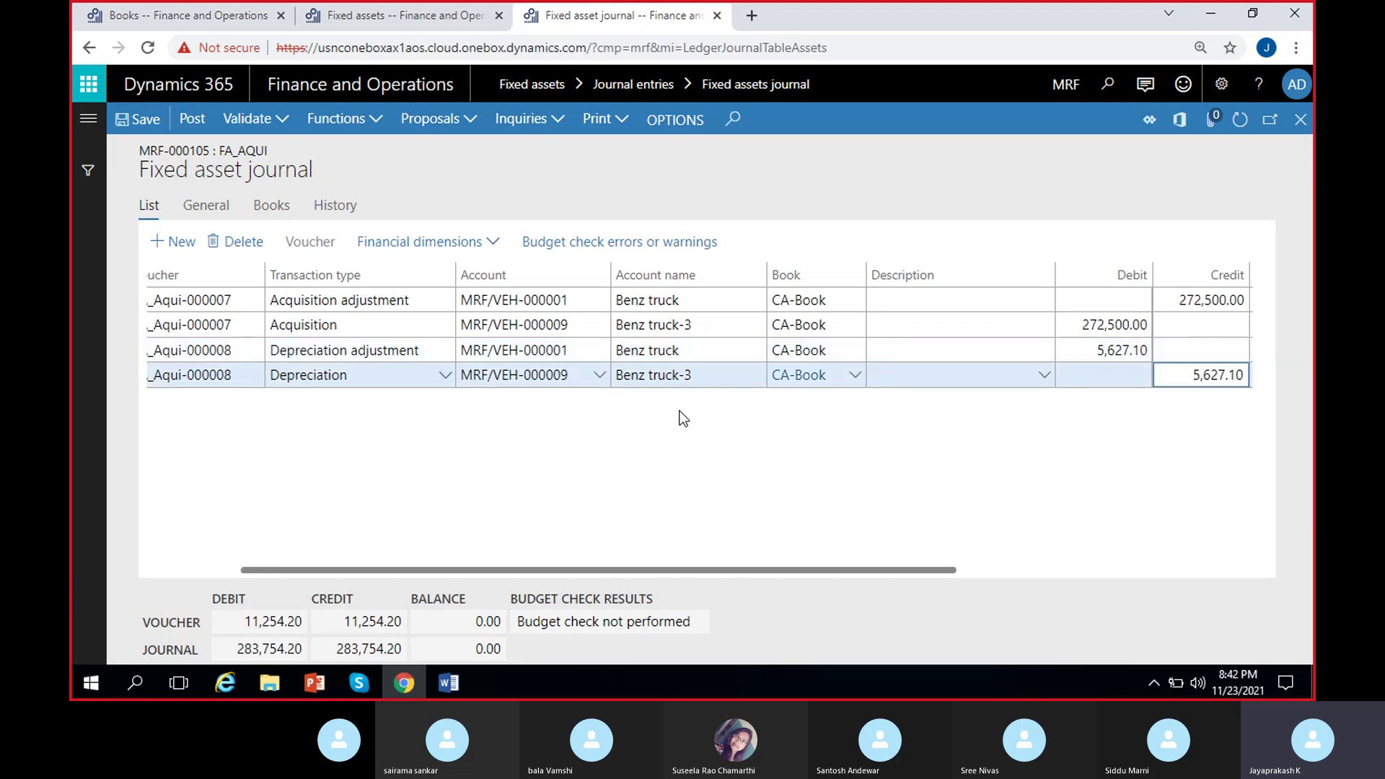
{"action": "scroll", "coordinate": [651, 434], "scroll_direction": "right", "scroll_amount": 5}
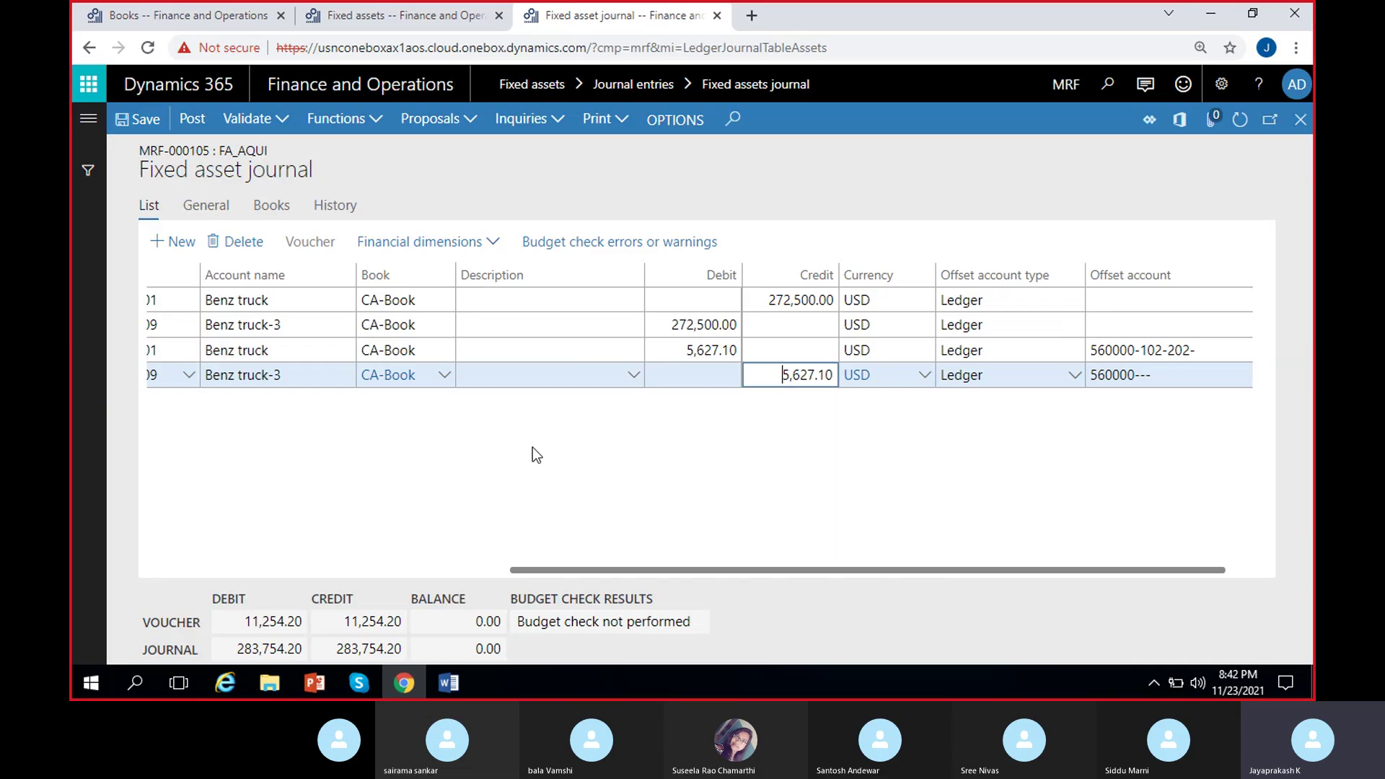
{"action": "scroll", "coordinate": [448, 470], "scroll_direction": "left", "scroll_amount": 5}
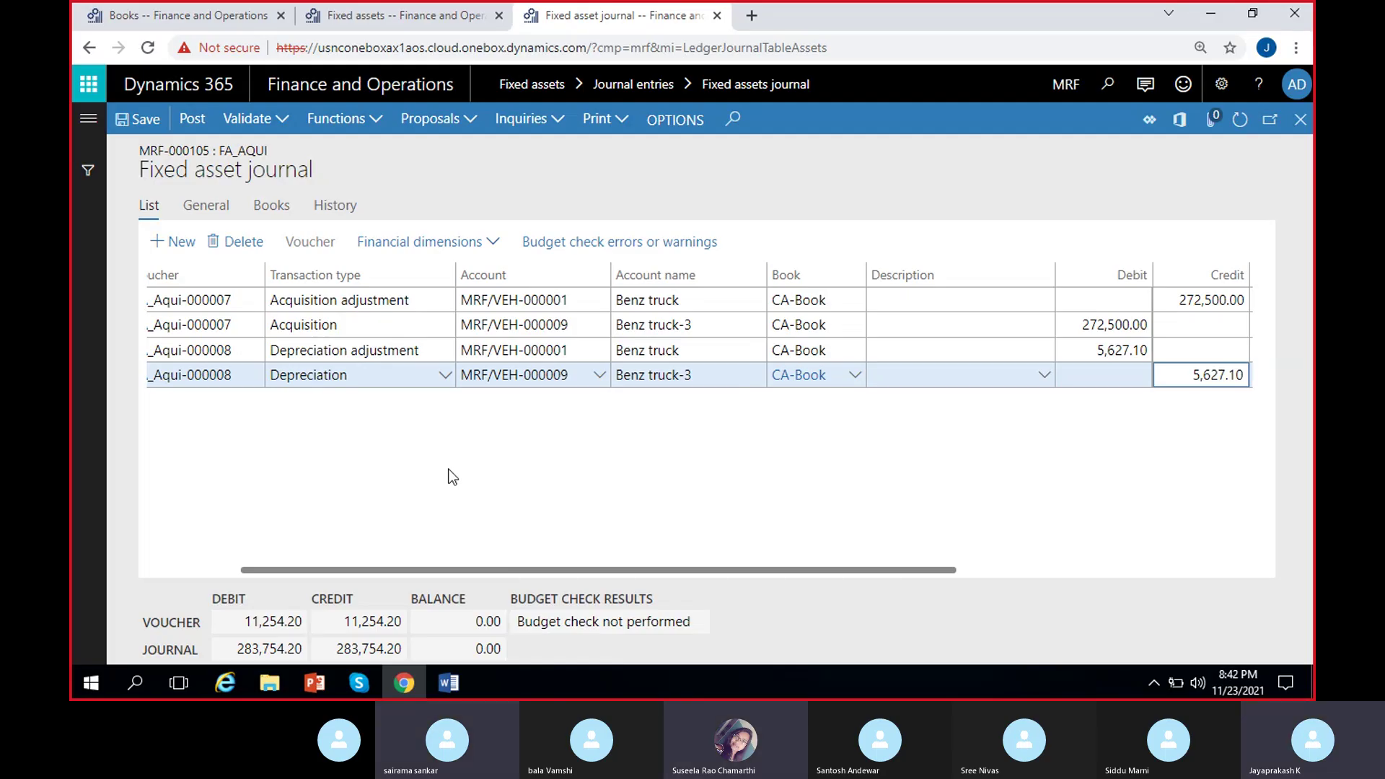
Validate journal MRF-000105 and read the warning: voucher FA_Aqui-000008 allows only one fixed asset transaction.
{"action": "scroll", "coordinate": [452, 477], "scroll_direction": "right", "scroll_amount": 5}
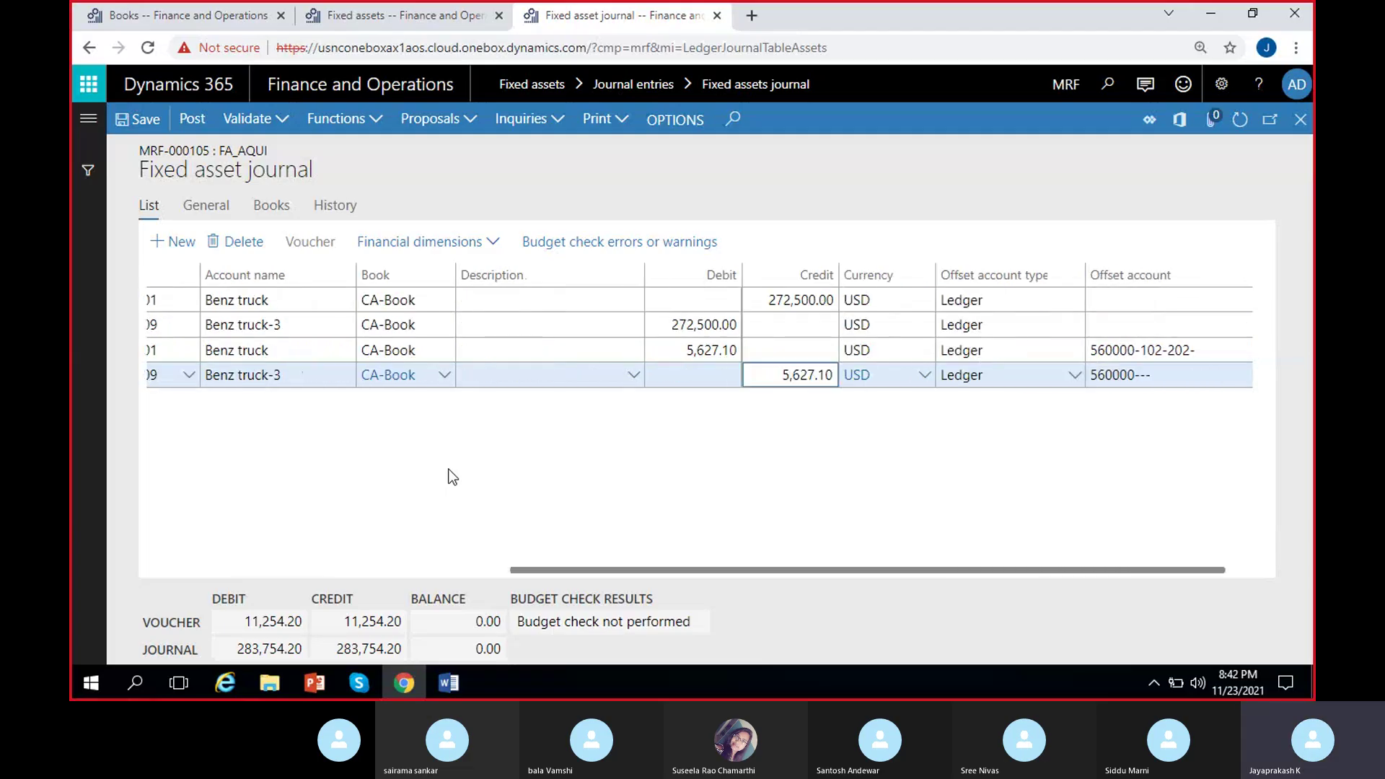
{"action": "scroll", "coordinate": [452, 477], "scroll_direction": "left", "scroll_amount": 5}
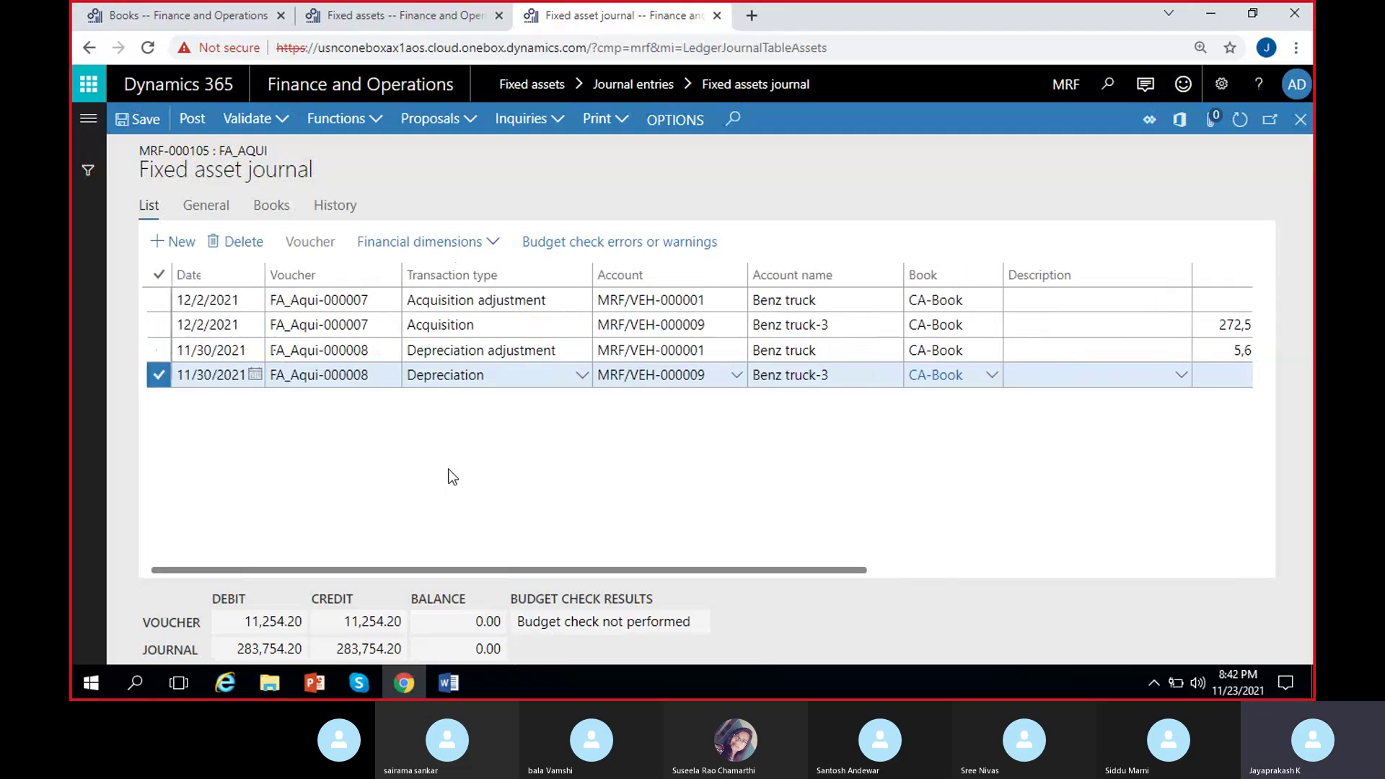
{"action": "left_click", "coordinate": [261, 119]}
{"action": "left_click", "coordinate": [278, 154]}
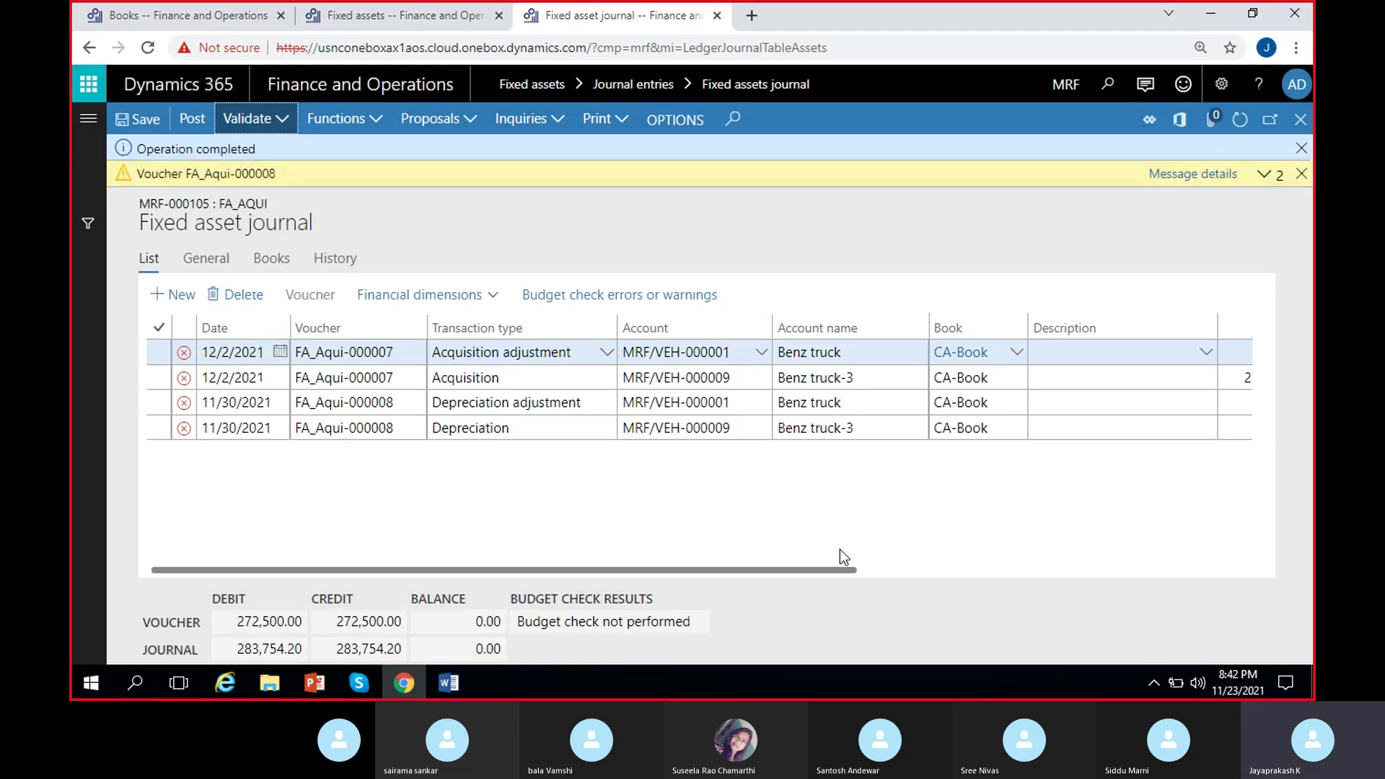
{"action": "left_click", "coordinate": [1190, 175]}
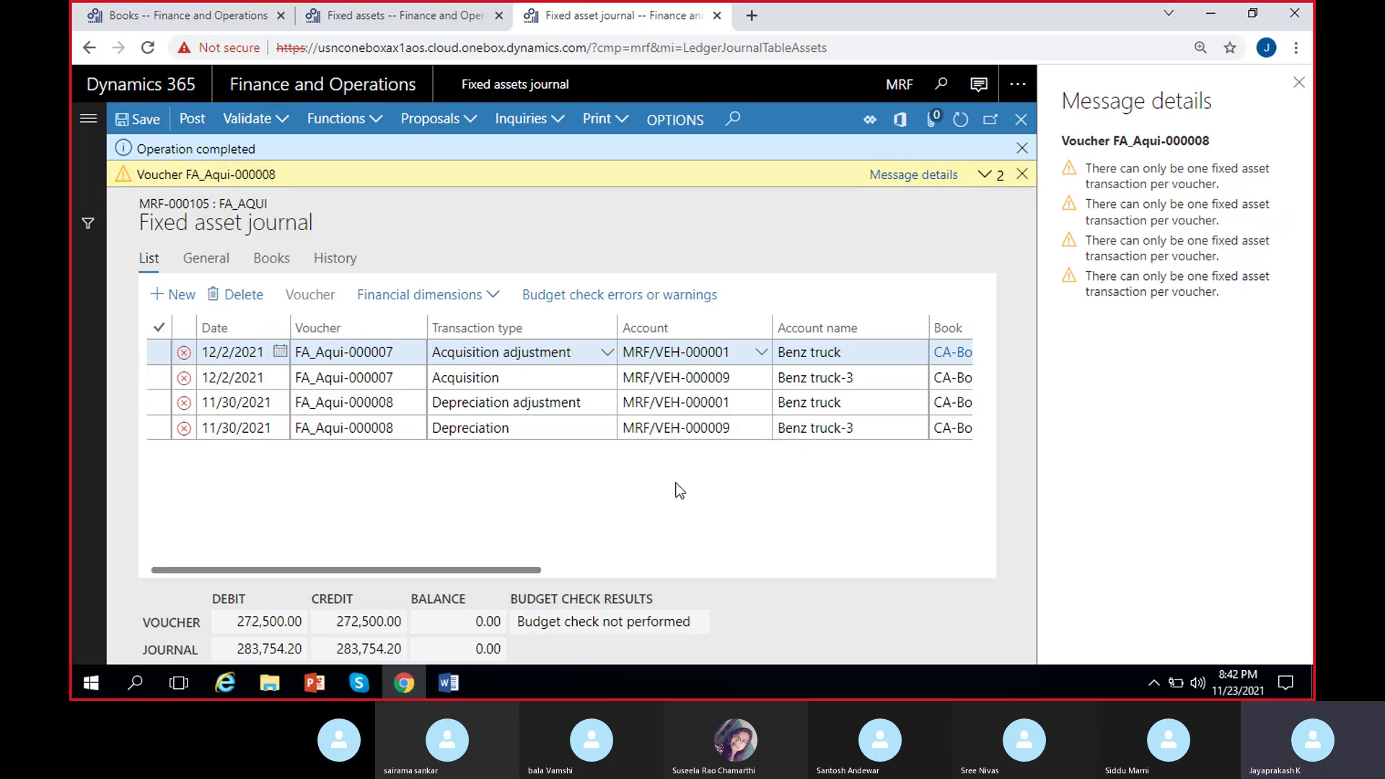
Select the first journal line and bring the Offset account columns into view.
{"action": "left_click", "coordinate": [373, 353]}
{"action": "scroll", "coordinate": [696, 368], "scroll_direction": "right", "scroll_amount": 3}
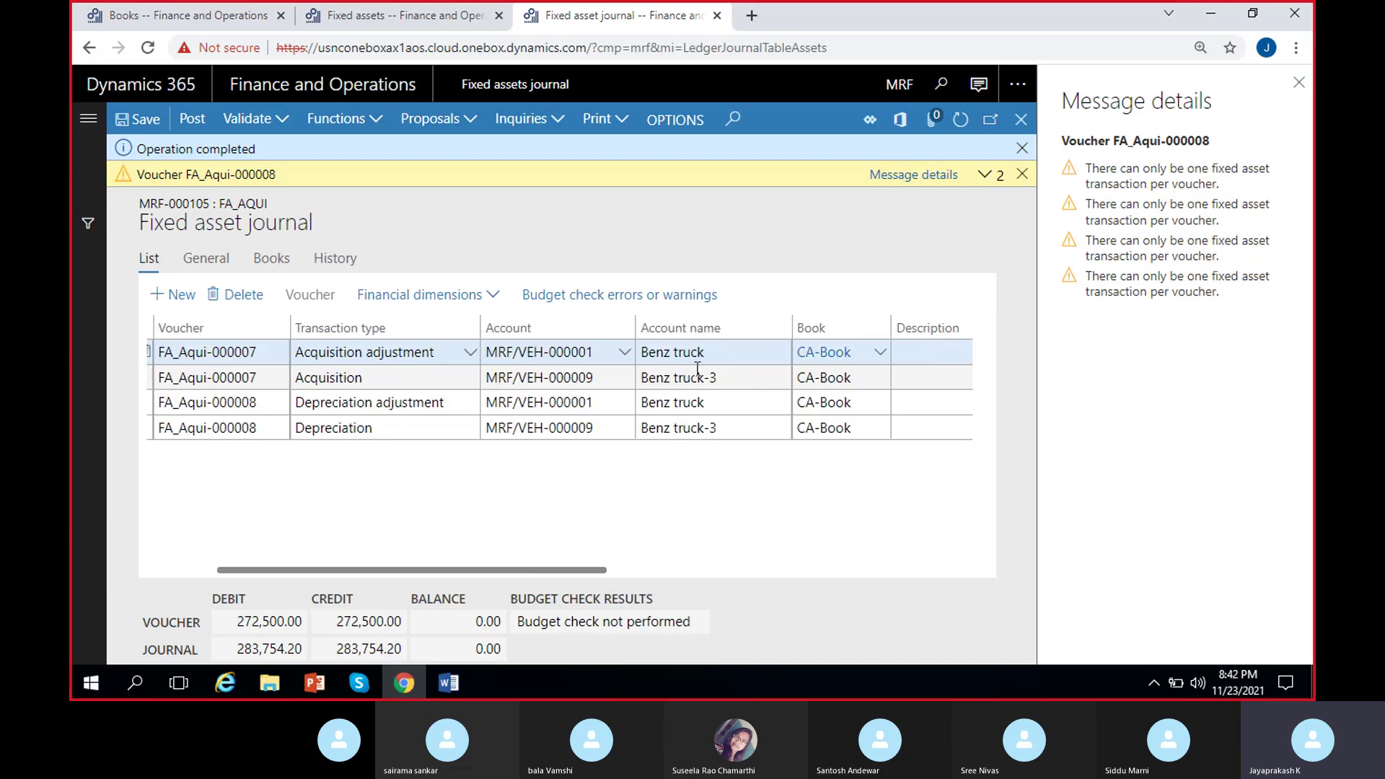
{"action": "scroll", "coordinate": [643, 495], "scroll_direction": "left", "scroll_amount": 3}
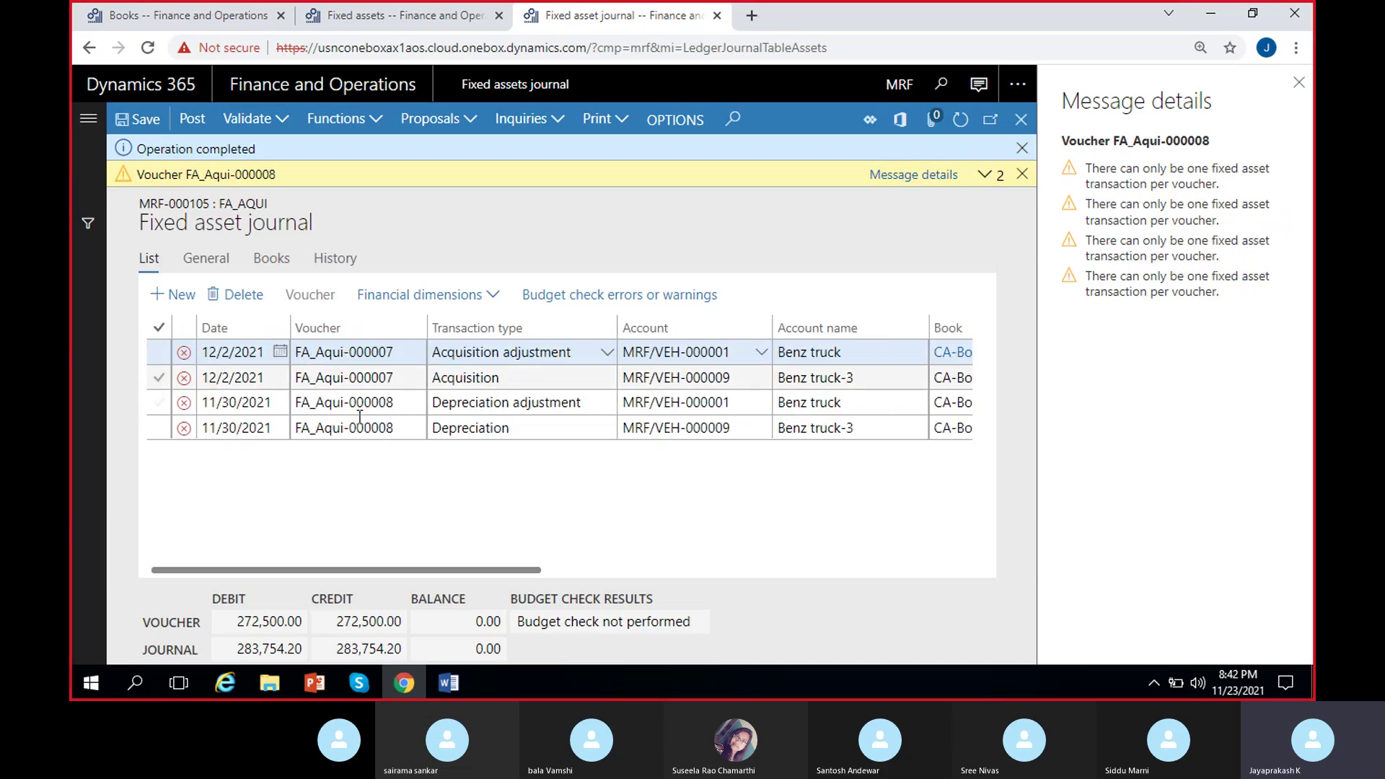
{"action": "scroll", "coordinate": [398, 417], "scroll_direction": "right", "scroll_amount": 3}
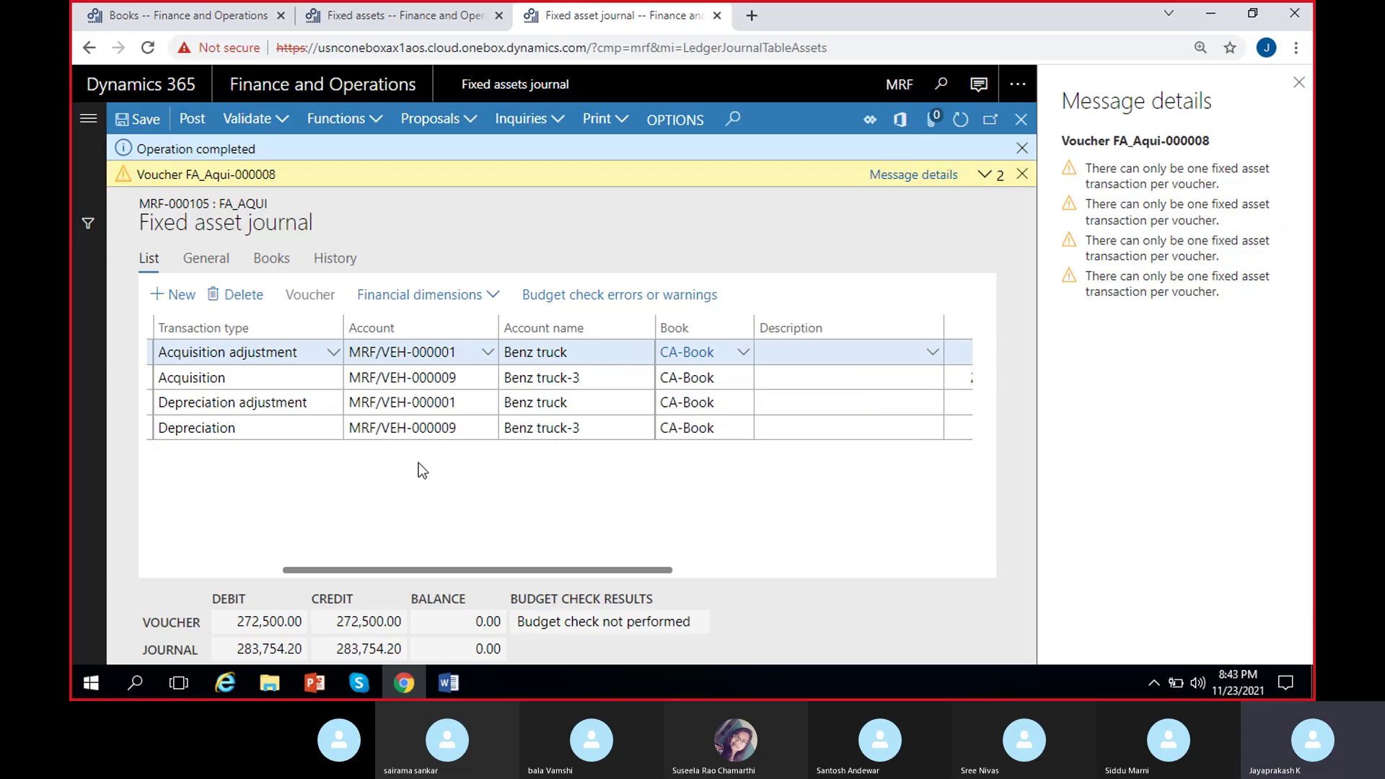
{"action": "scroll", "coordinate": [886, 454], "scroll_direction": "right", "scroll_amount": 3}
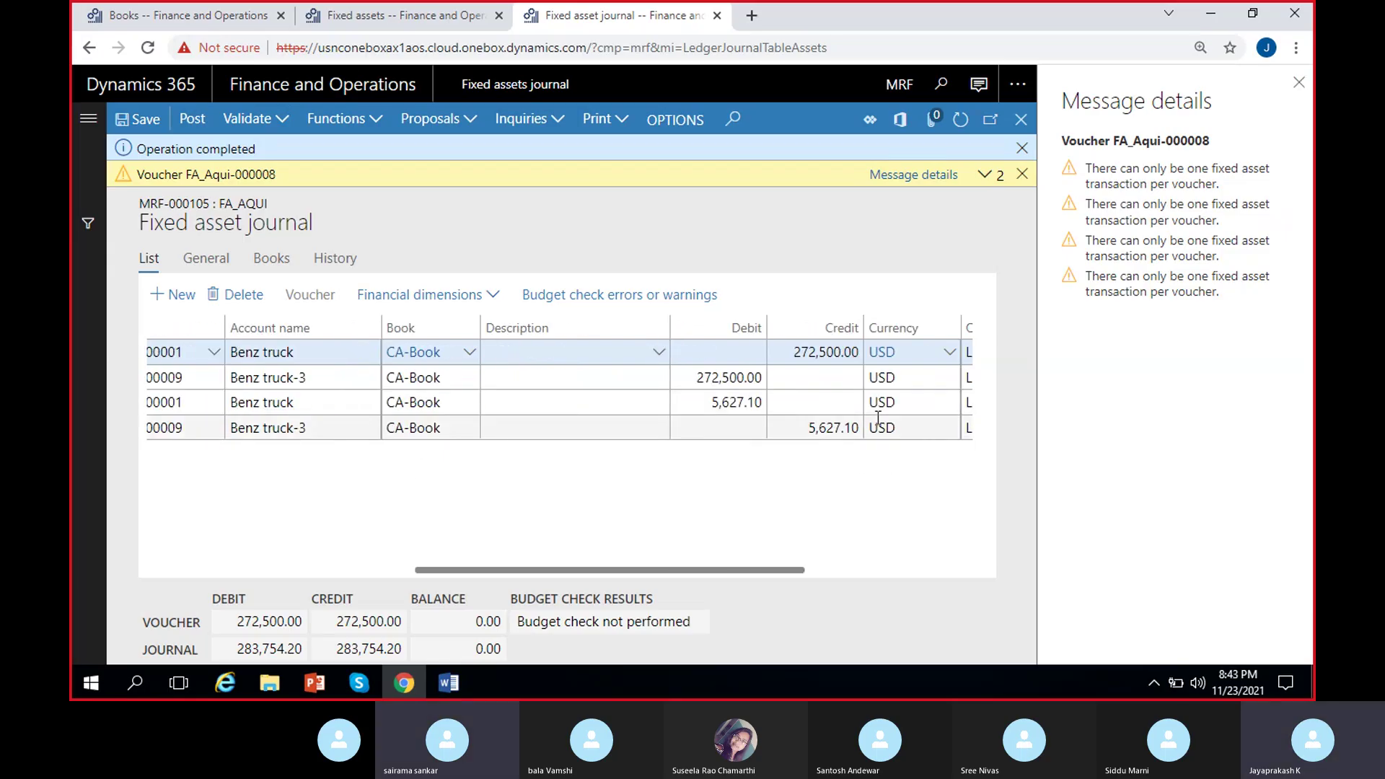
Close the message pane and empty the offset account on the Benz truck and Benz truck-3 depreciation lines.
{"action": "left_click", "coordinate": [1299, 83]}
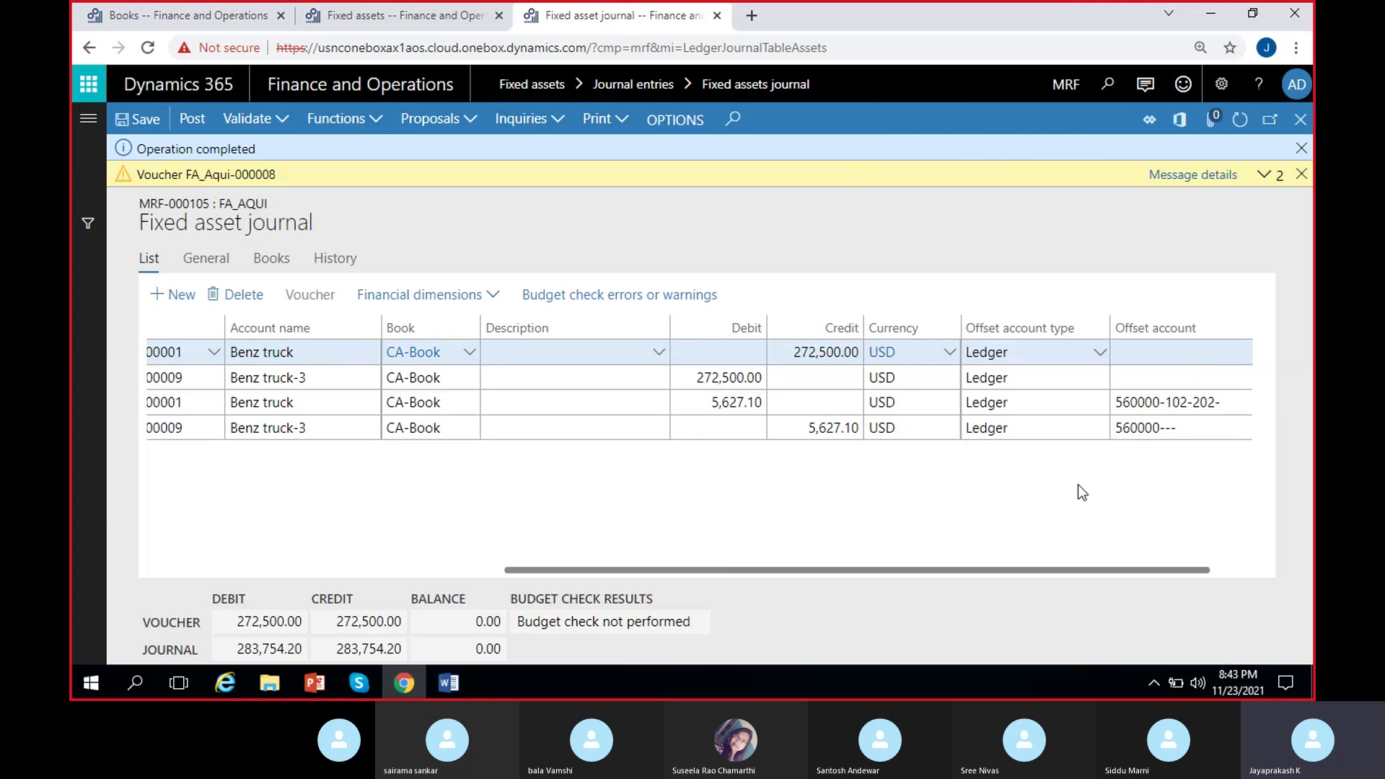
{"action": "scroll", "coordinate": [1075, 488], "scroll_direction": "right", "scroll_amount": 1}
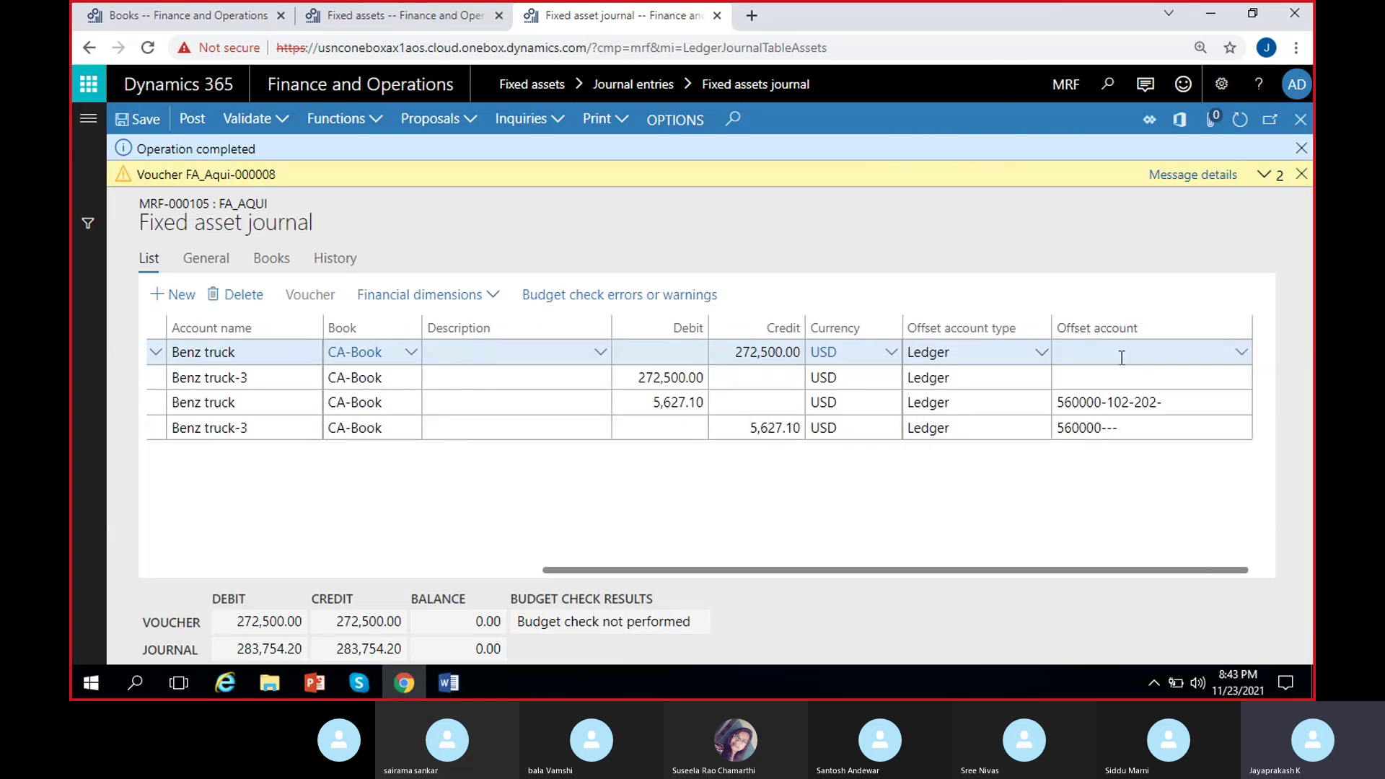
{"action": "left_click", "coordinate": [1192, 410]}
{"action": "left_click", "coordinate": [1178, 405]}
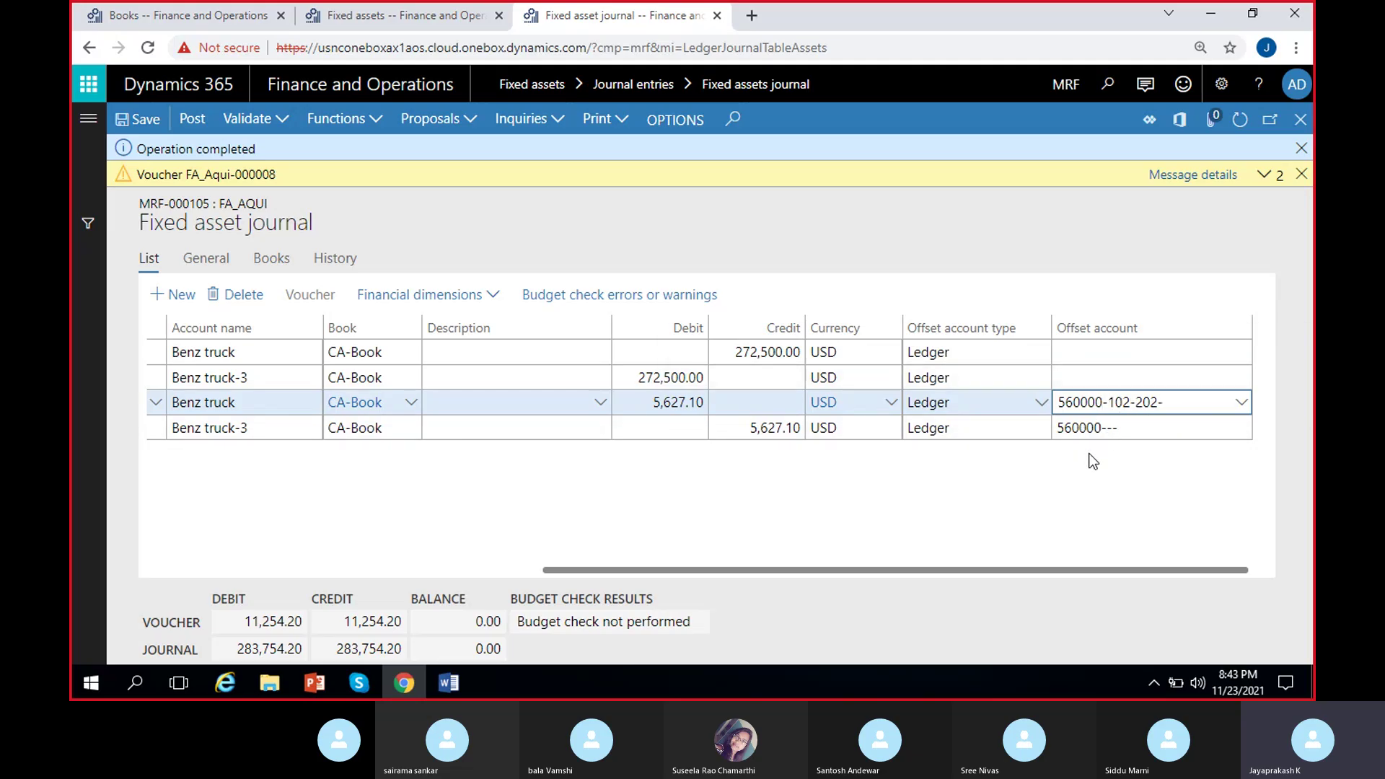
{"action": "left_click_drag", "start_coordinate": [1172, 398], "coordinate": [973, 470]}
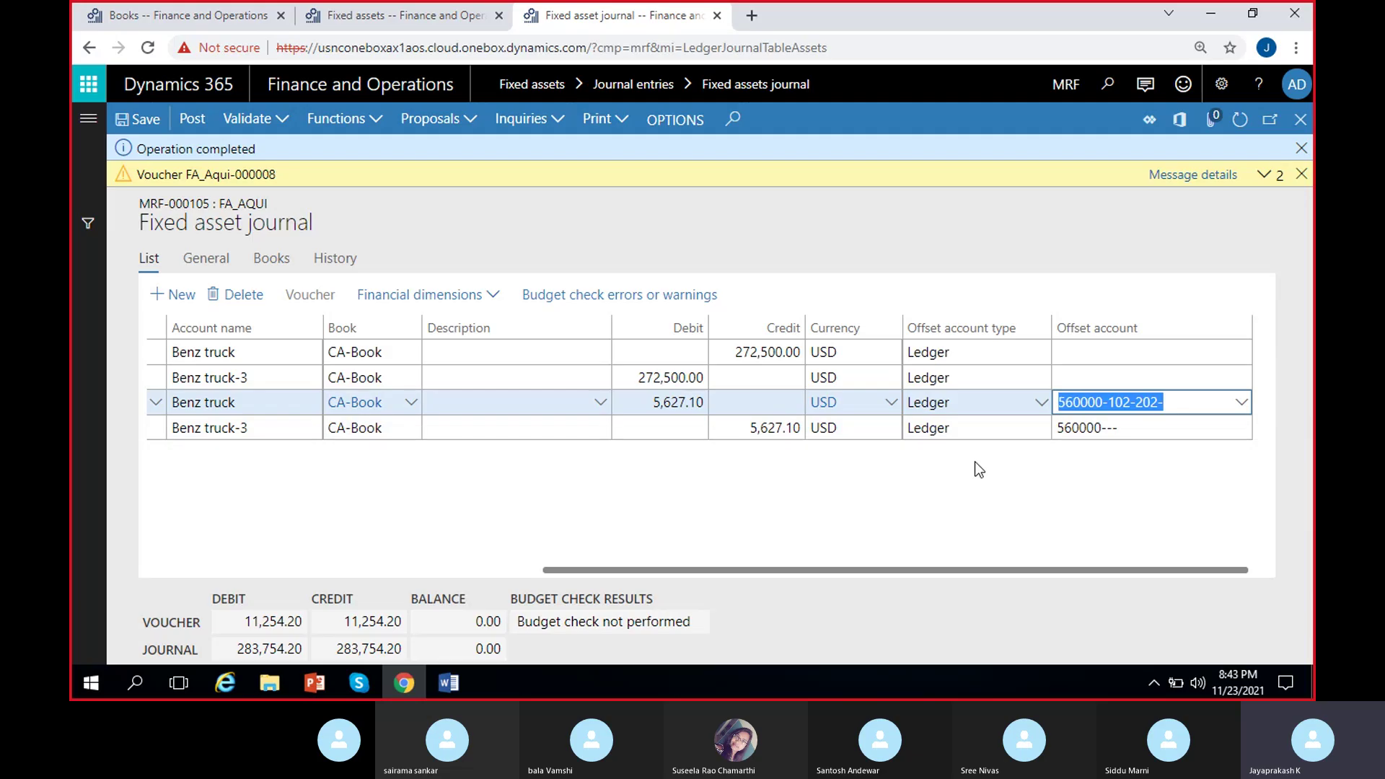
{"action": "key", "text": "BackSpace"}
{"action": "left_click", "coordinate": [1171, 429]}
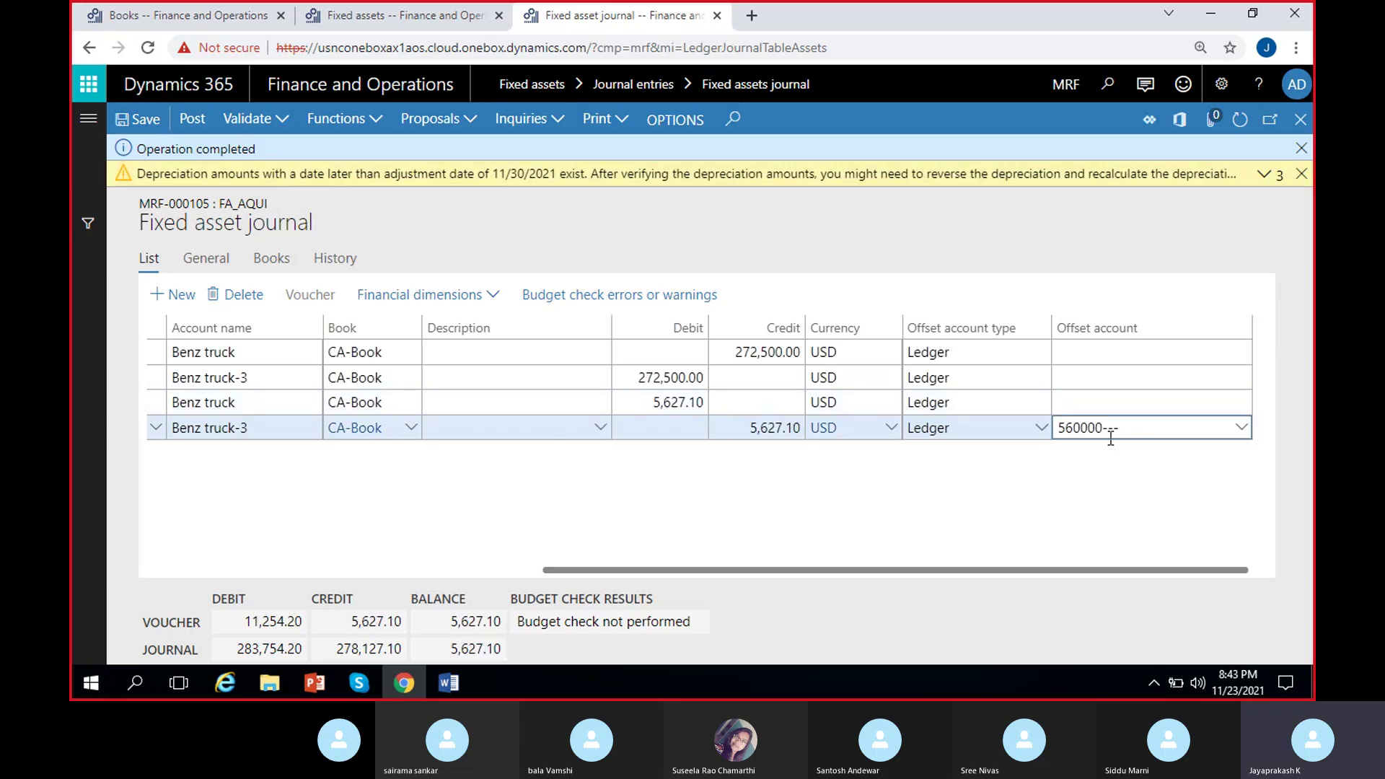
{"action": "key", "text": "ctrl+a"}
{"action": "key", "text": "BackSpace"}
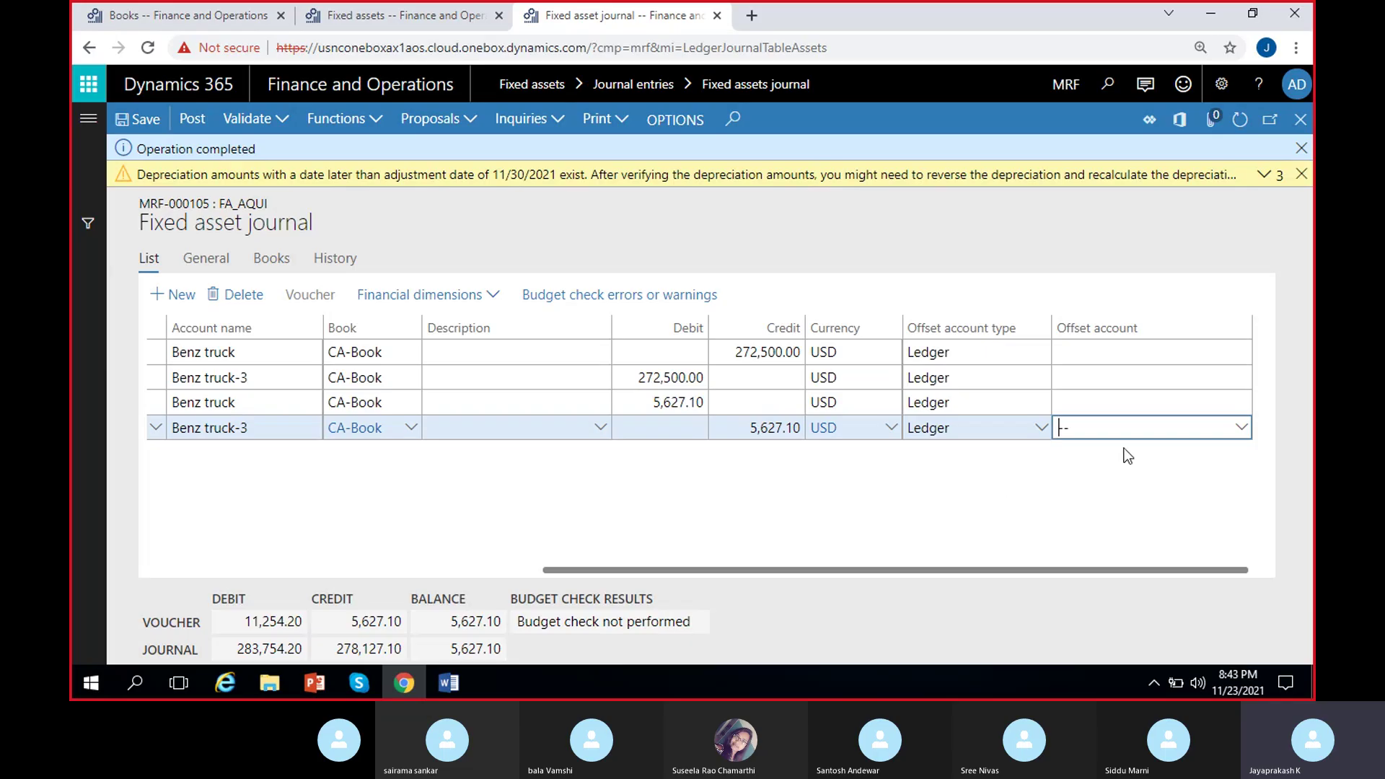
Check the acquisition and depreciation vouchers each show a voucher balance of 0.00.
{"action": "scroll", "coordinate": [425, 540], "scroll_direction": "left", "scroll_amount": 5}
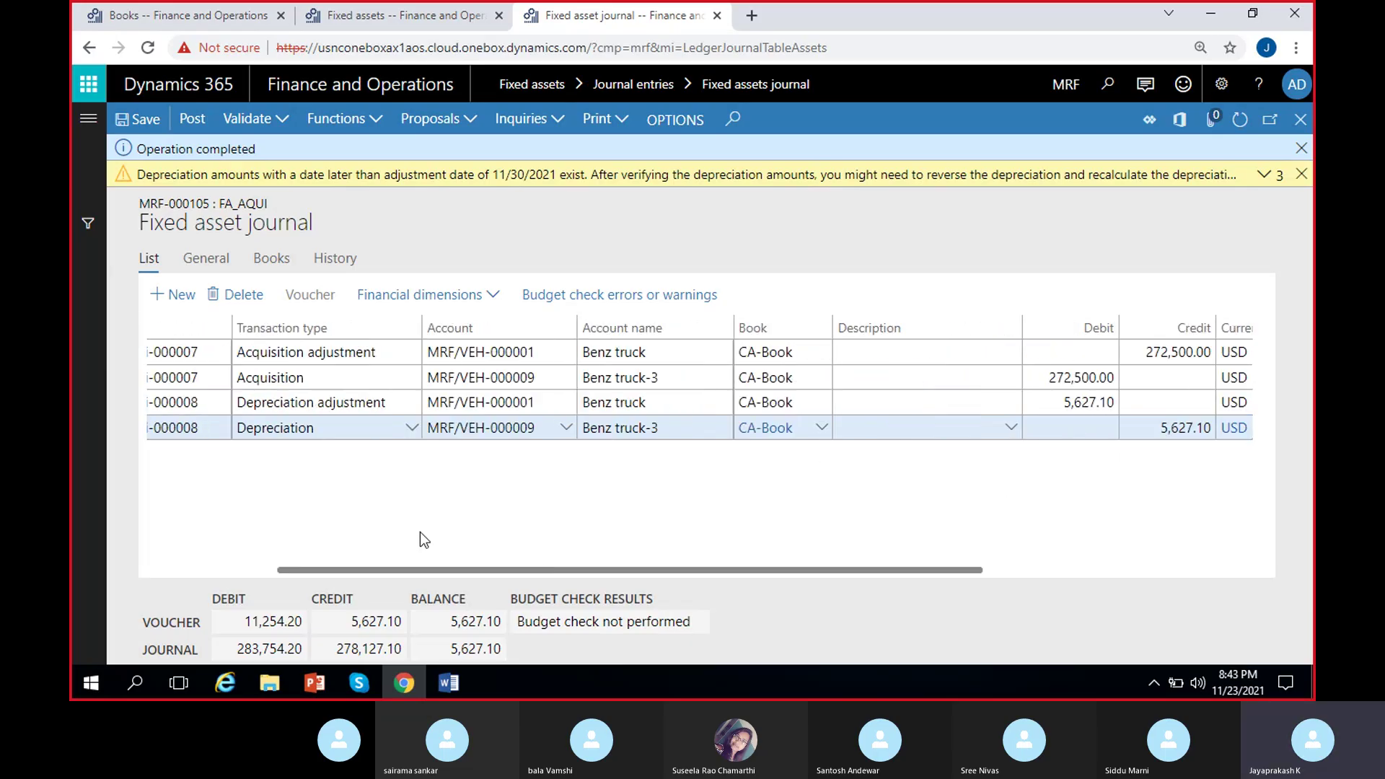
{"action": "scroll", "coordinate": [419, 540], "scroll_direction": "left", "scroll_amount": 3}
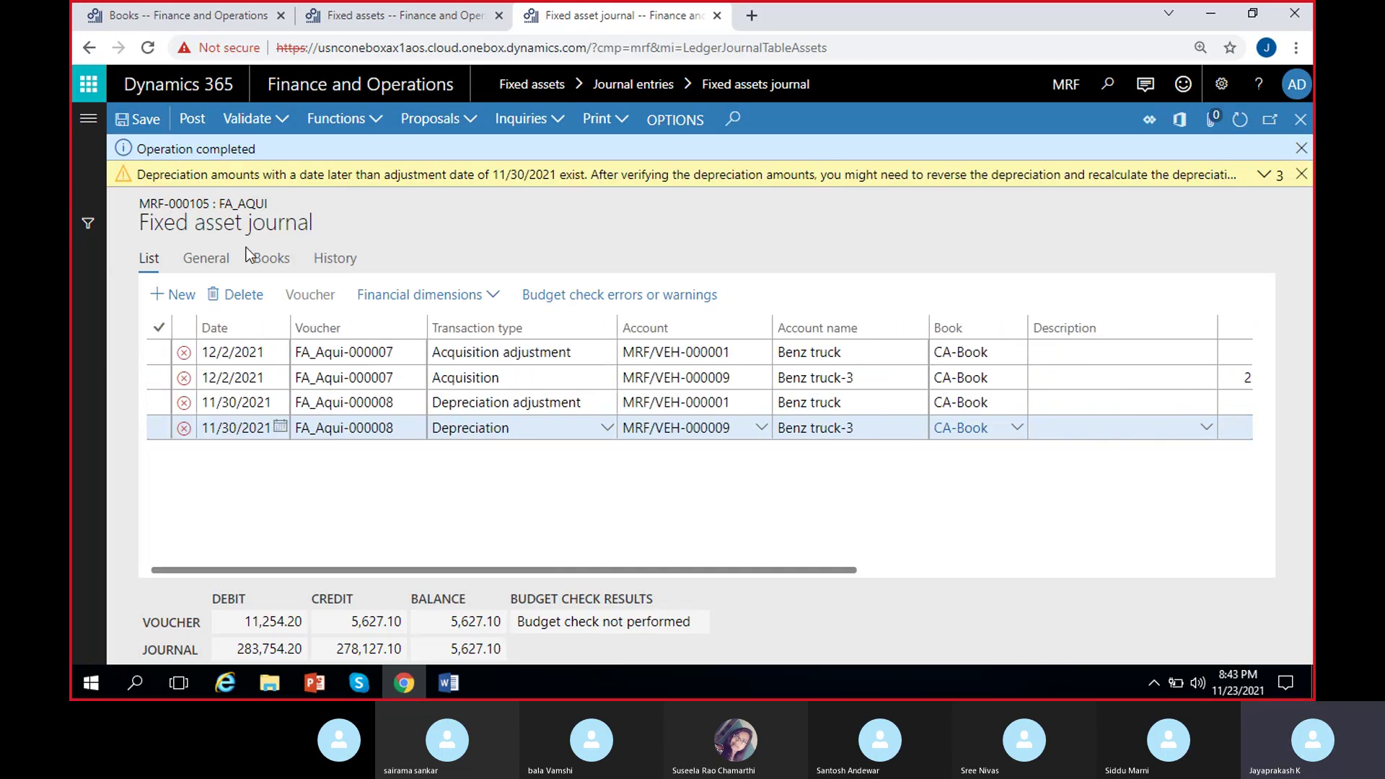
{"action": "scroll", "coordinate": [792, 501], "scroll_direction": "right", "scroll_amount": 2}
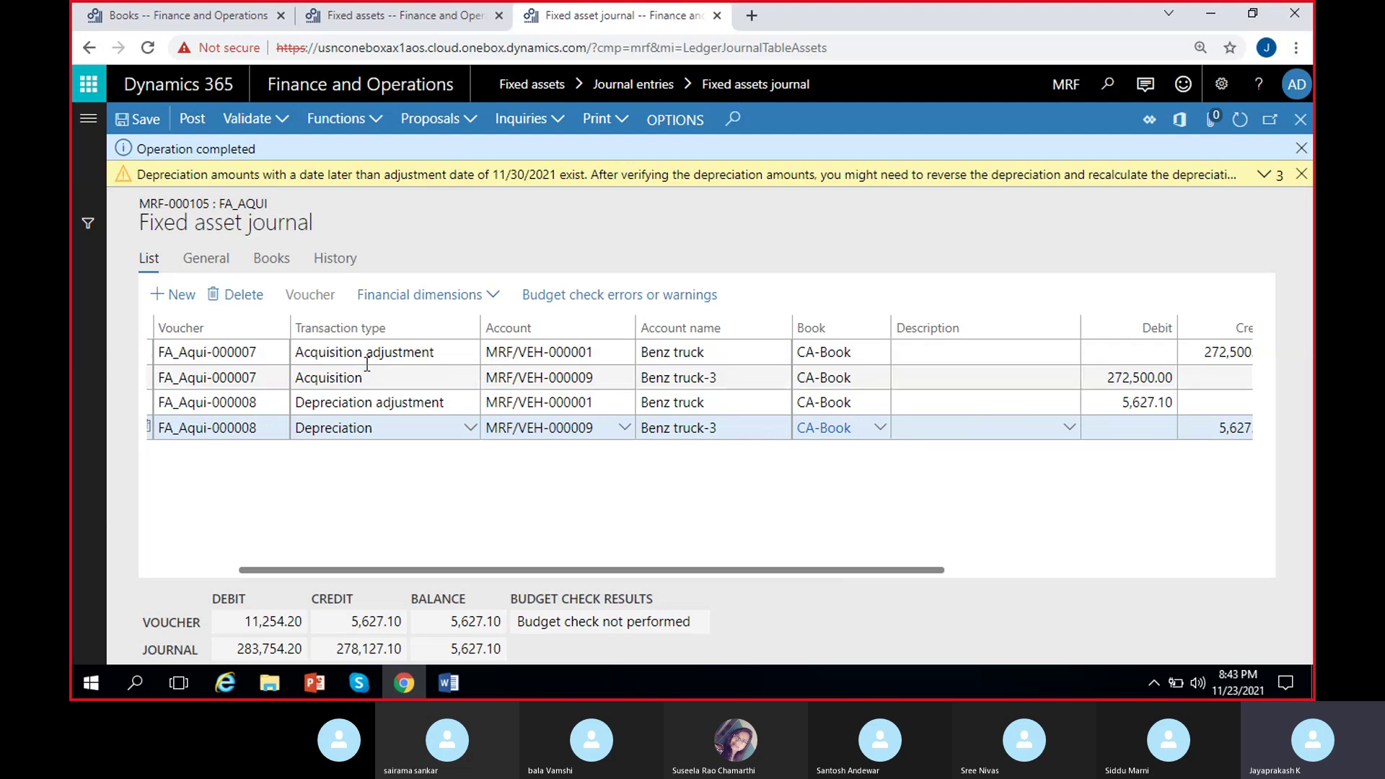
{"action": "left_click", "coordinate": [1146, 377]}
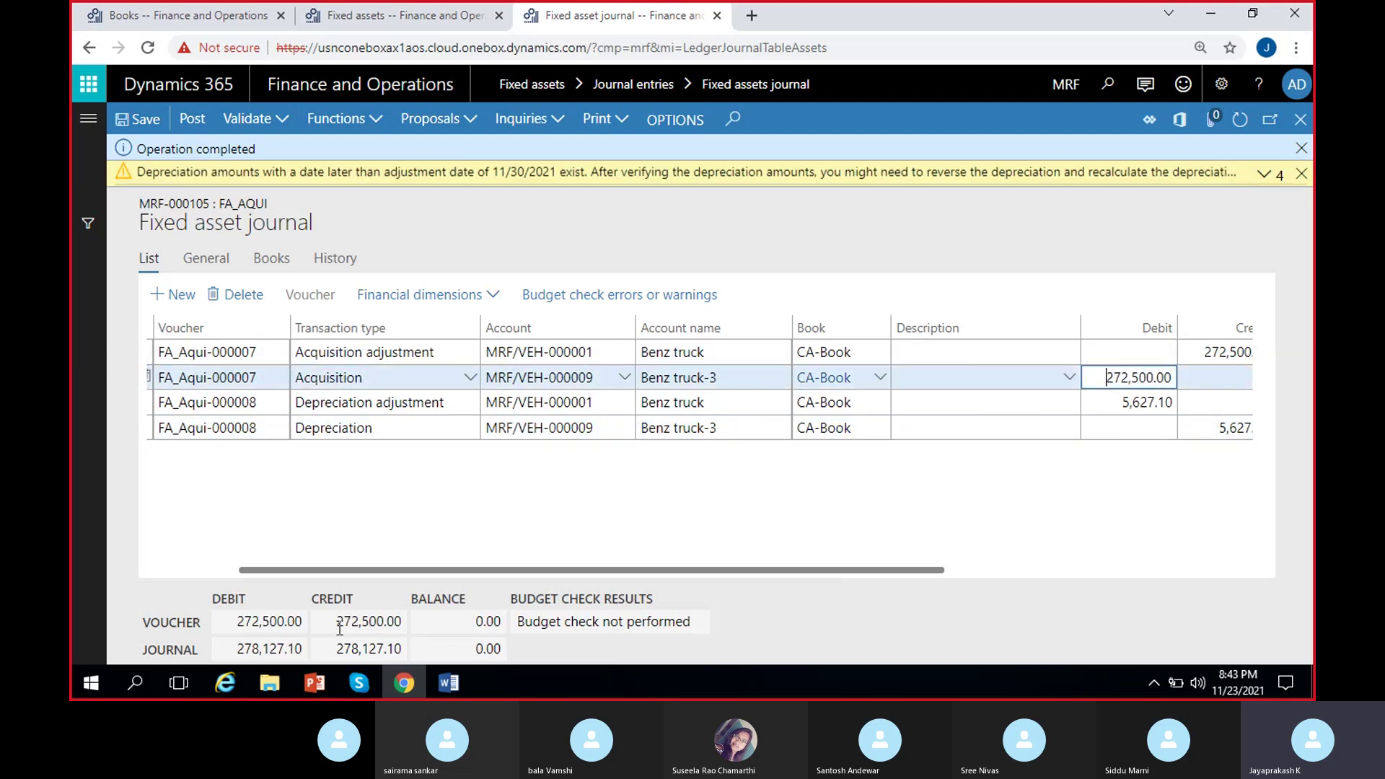
{"action": "left_click", "coordinate": [234, 621]}
{"action": "left_click", "coordinate": [476, 622]}
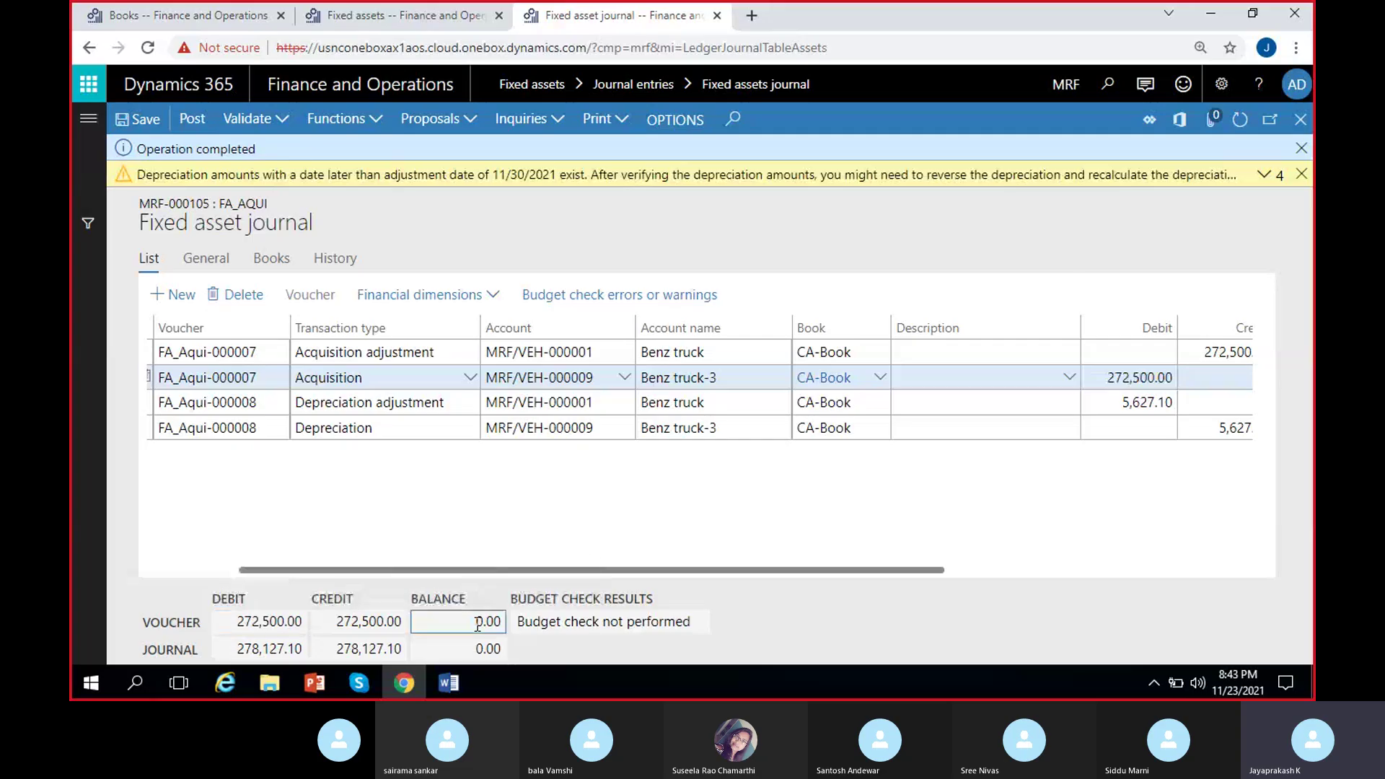
{"action": "left_click", "coordinate": [864, 427]}
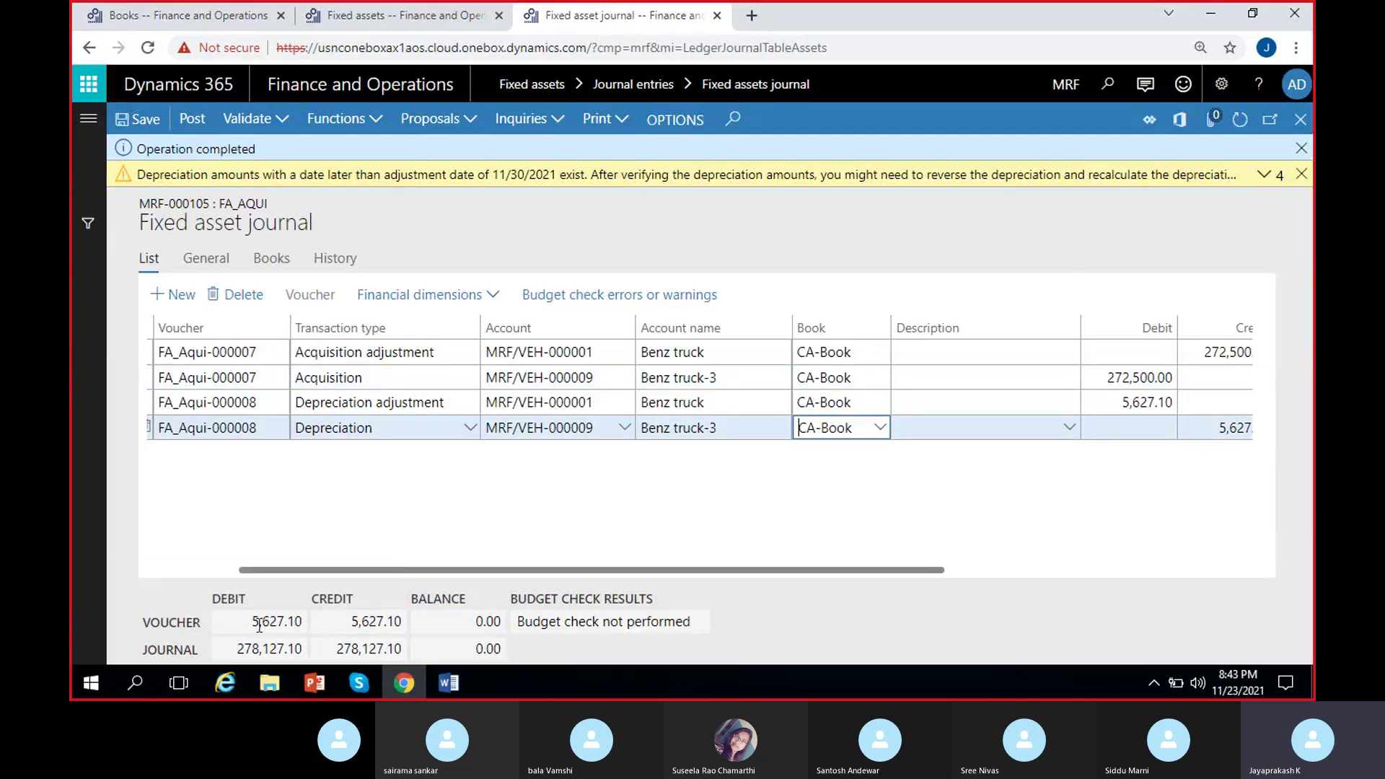
Dismiss the depreciation date warning and the Operation completed notice.
{"action": "left_click", "coordinate": [1301, 175]}
{"action": "left_click", "coordinate": [1302, 175]}
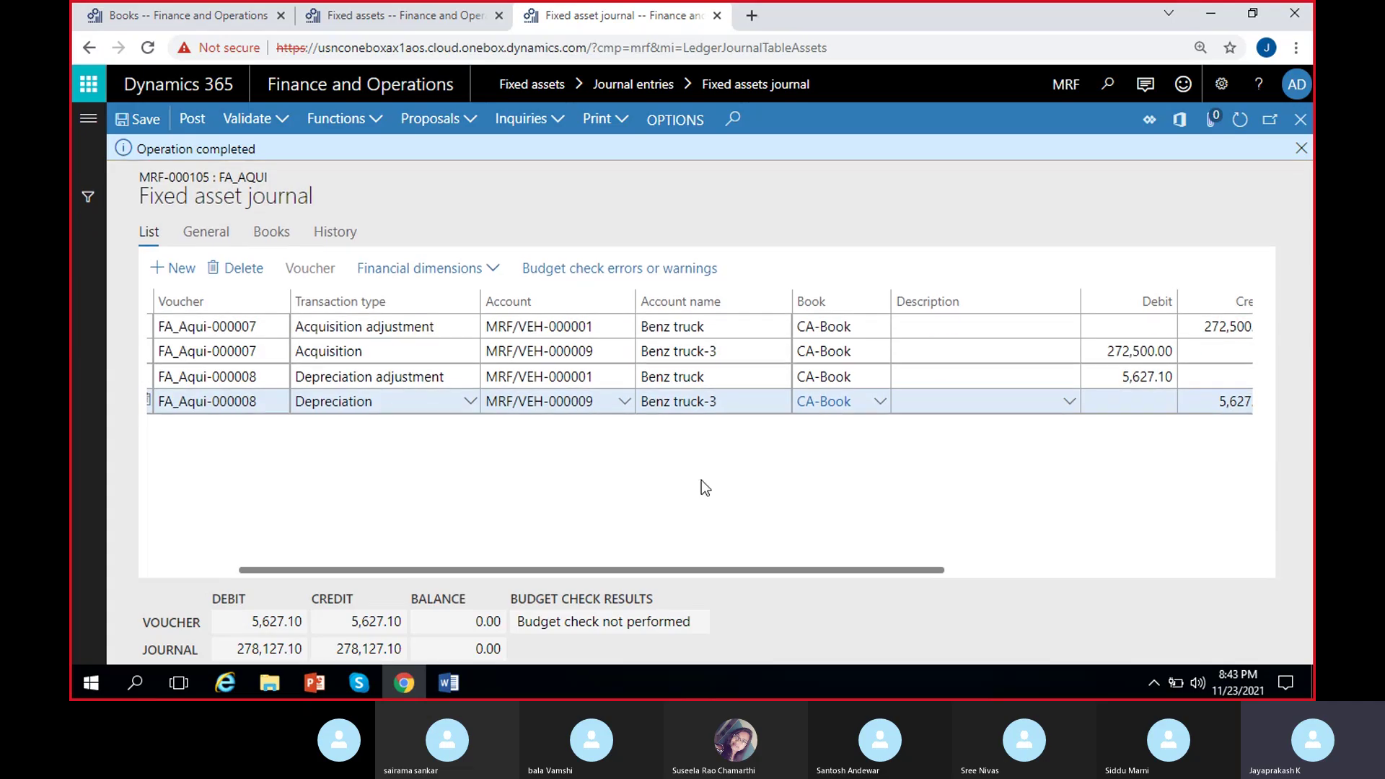
{"action": "left_click", "coordinate": [1301, 148]}
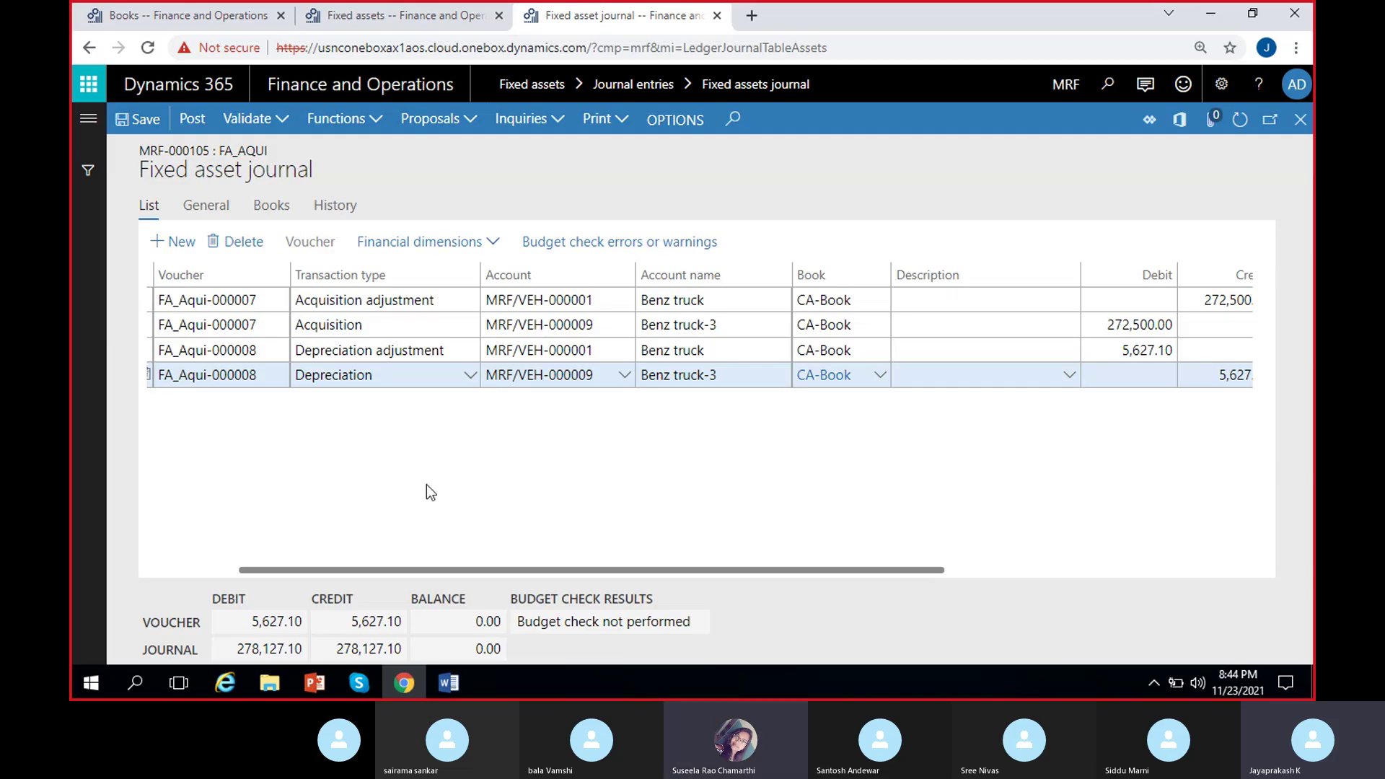
Duplicate the Fixed asset journal's browser tab into a new tab.
{"action": "scroll", "coordinate": [428, 493], "scroll_direction": "left", "scroll_amount": 3}
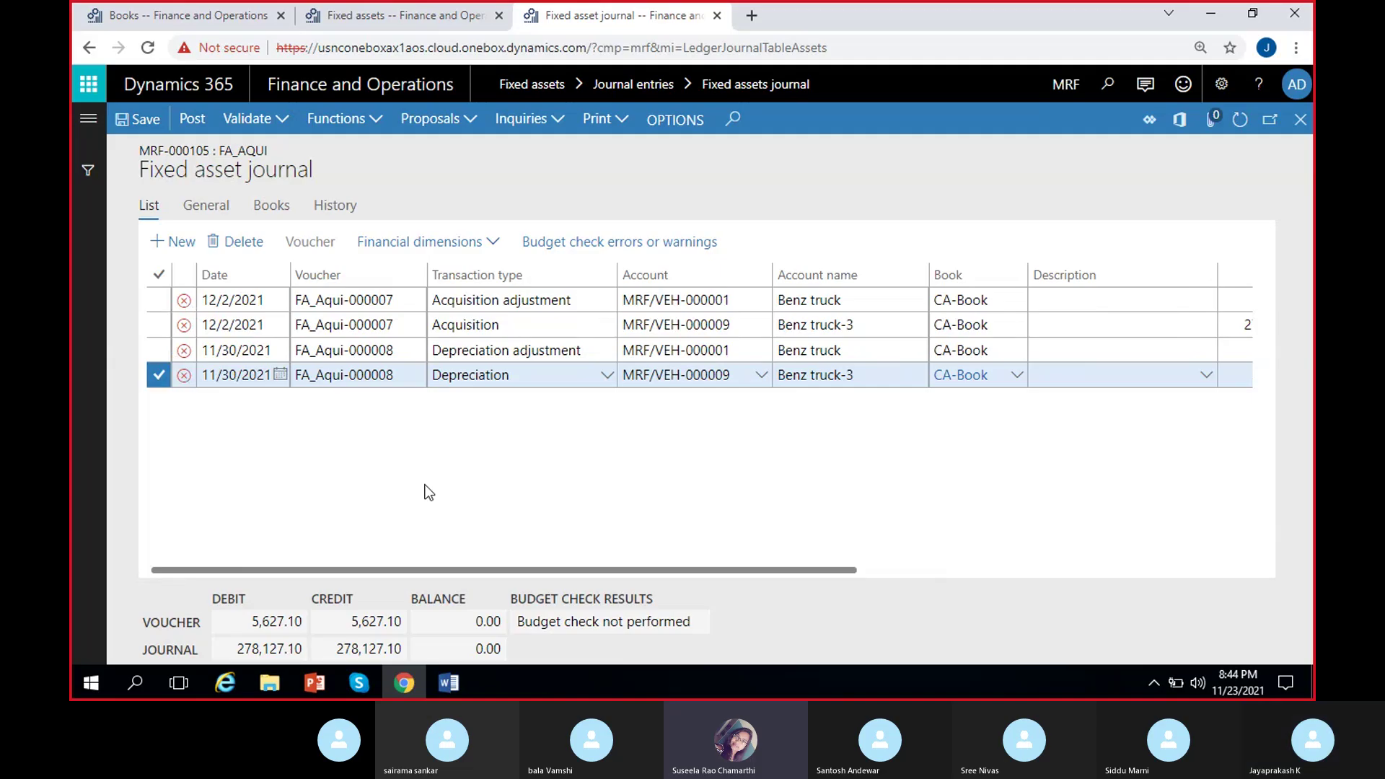
{"action": "right_click", "coordinate": [653, 13]}
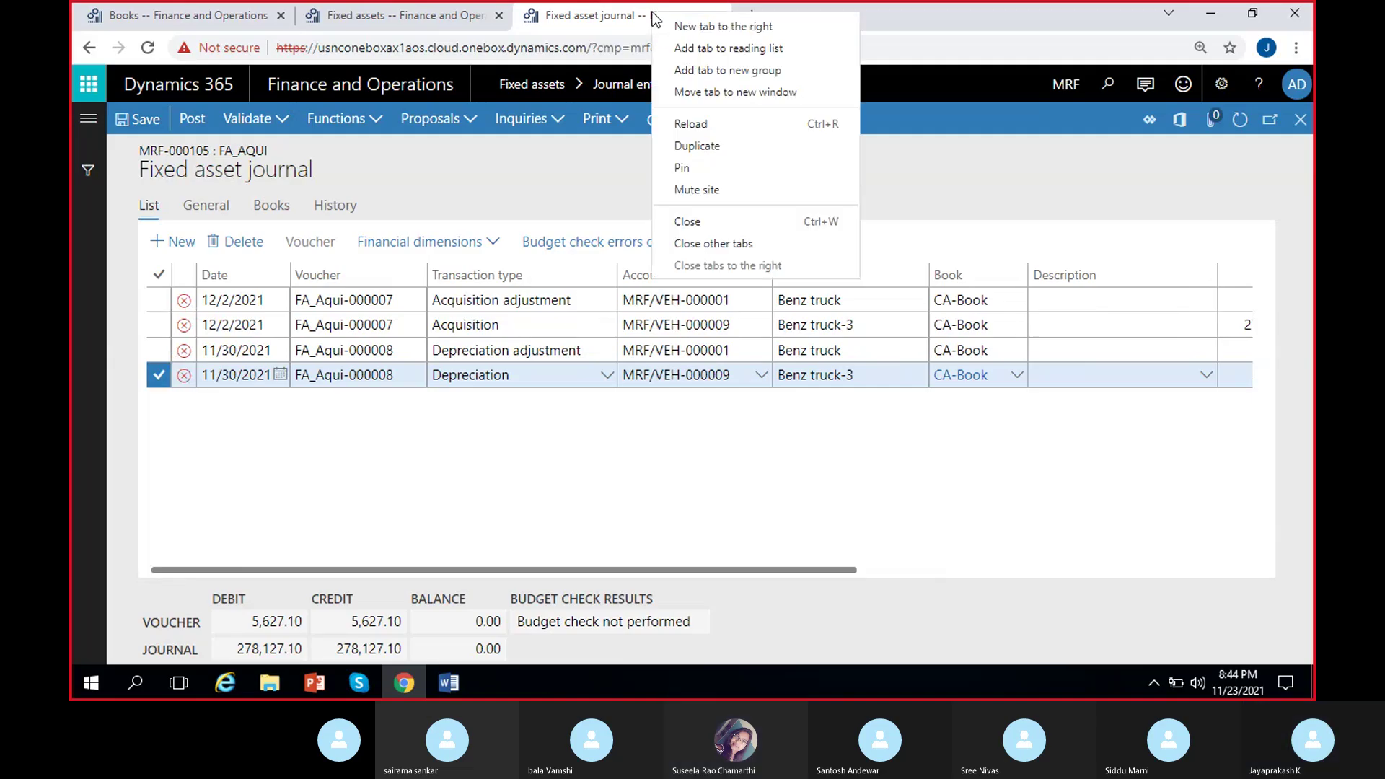
{"action": "left_click", "coordinate": [719, 147]}
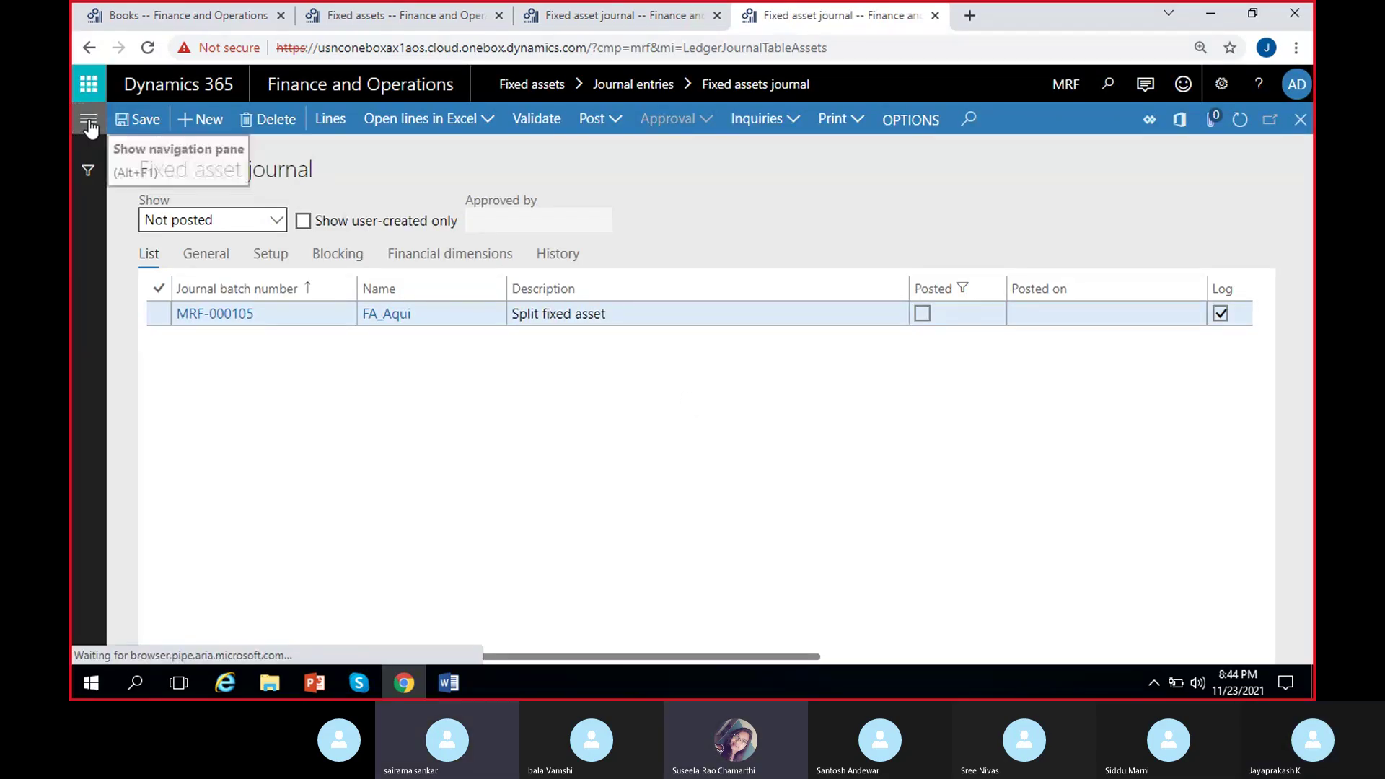
In the new tab, list the General ledger module's pages.
{"action": "left_click", "coordinate": [87, 118]}
{"action": "scroll", "coordinate": [189, 415], "scroll_direction": "down", "scroll_amount": 5}
{"action": "left_click", "coordinate": [144, 402]}
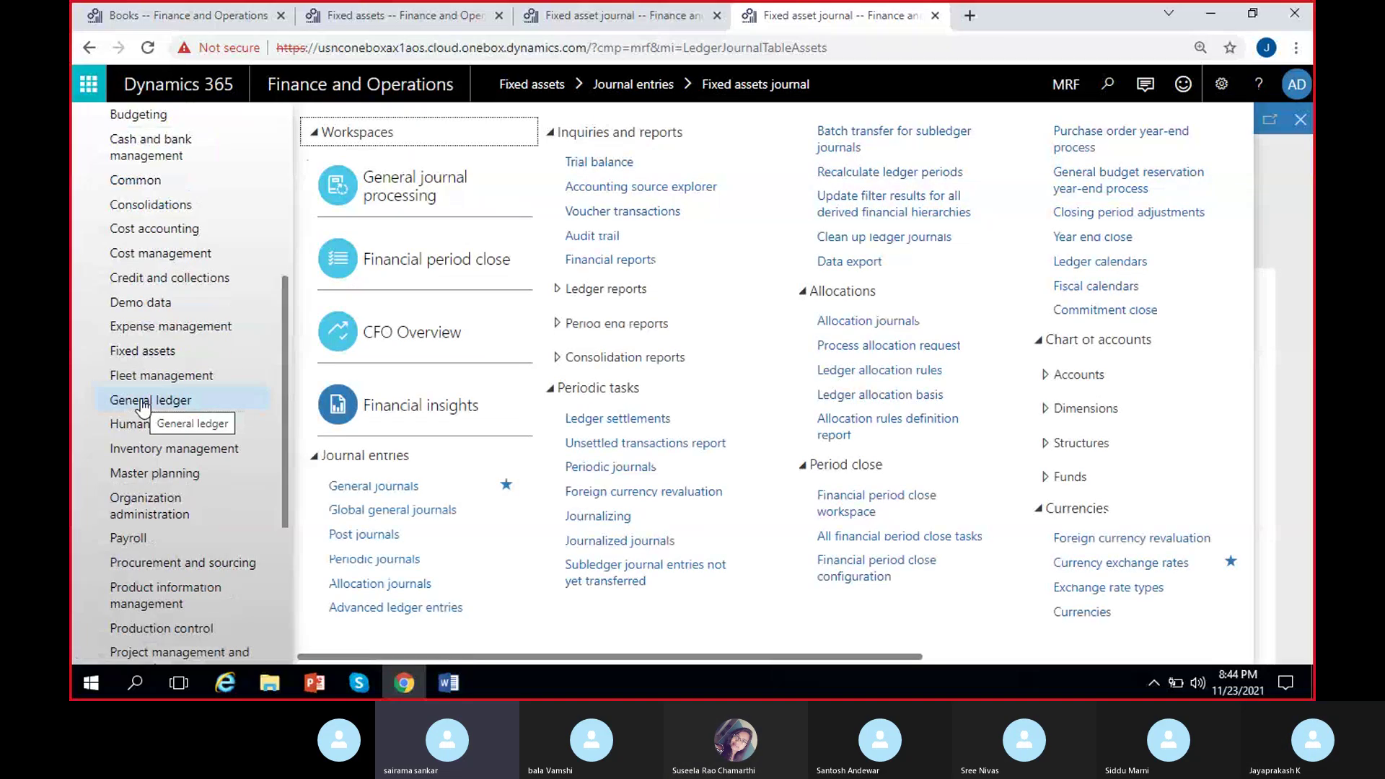
{"action": "left_click_drag", "start_coordinate": [543, 655], "coordinate": [942, 665]}
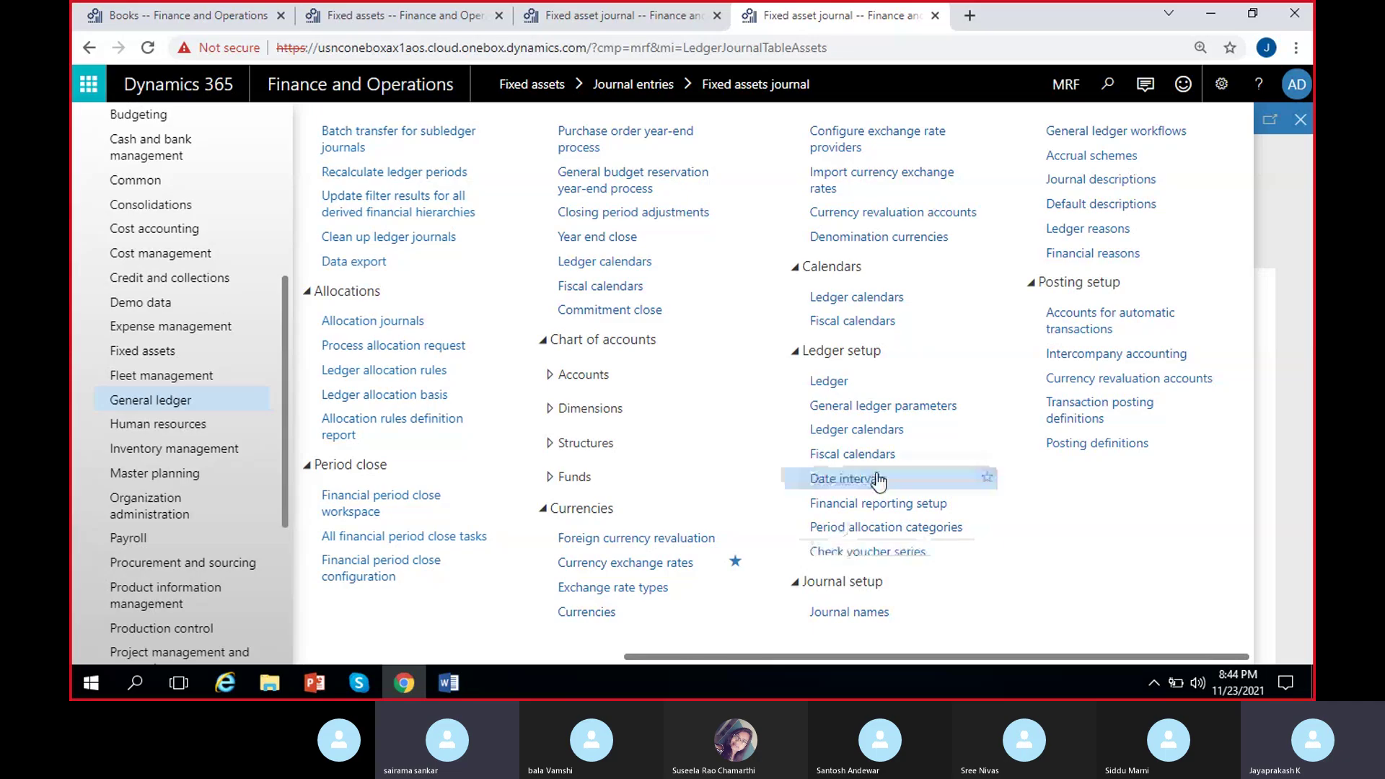
Set 'Allow multiple transactions within one voucher' to Yes in General ledger parameters and dismiss the warning.
{"action": "left_click", "coordinate": [891, 405]}
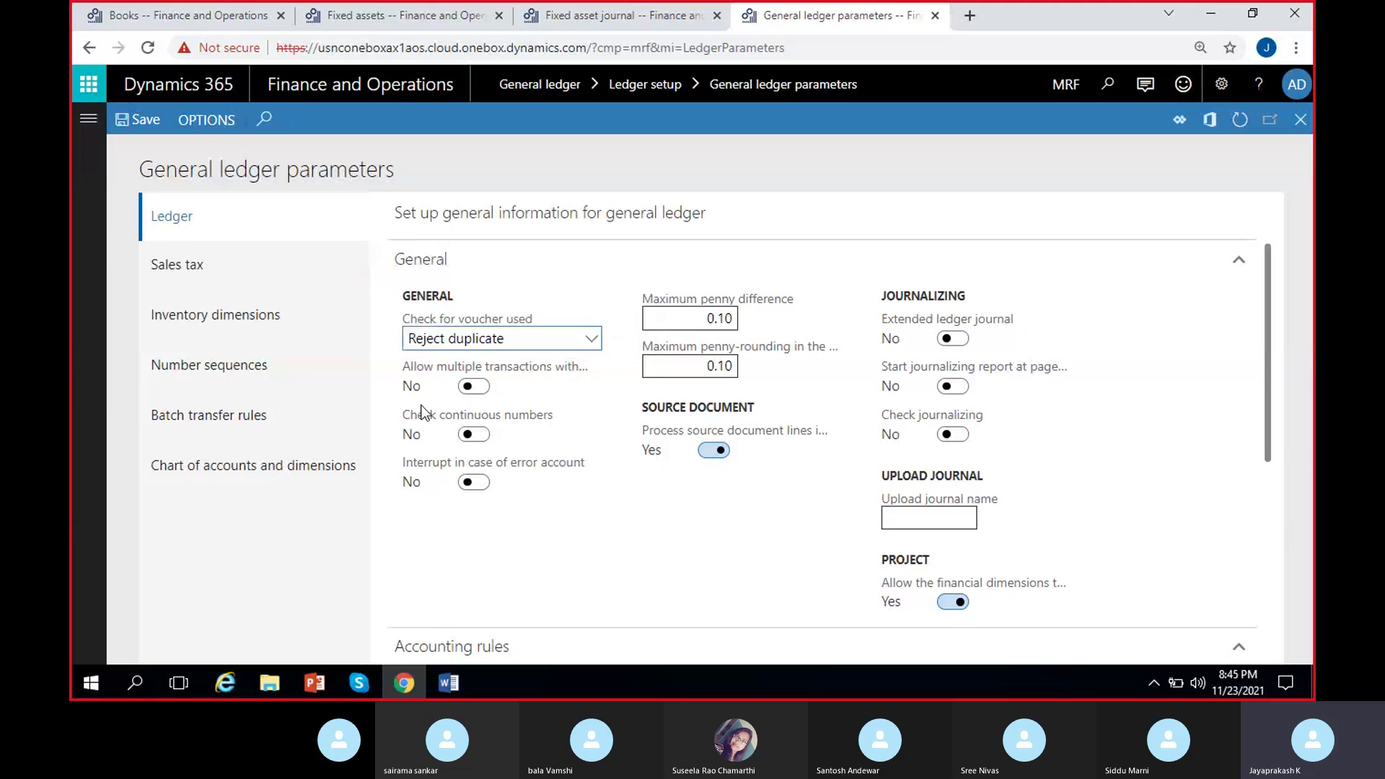
{"action": "mouse_move", "coordinate": [466, 375]}
{"action": "left_click", "coordinate": [481, 388]}
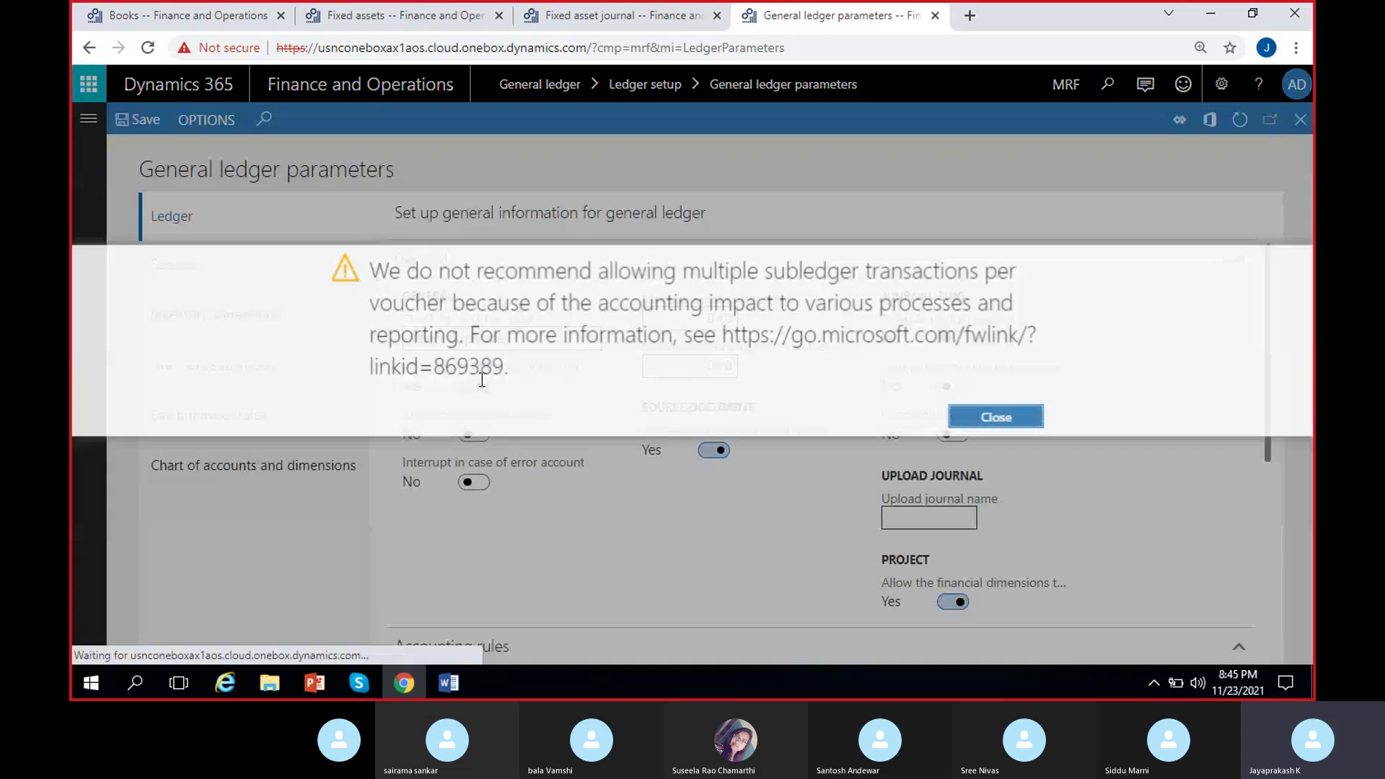
{"action": "left_click", "coordinate": [993, 418]}
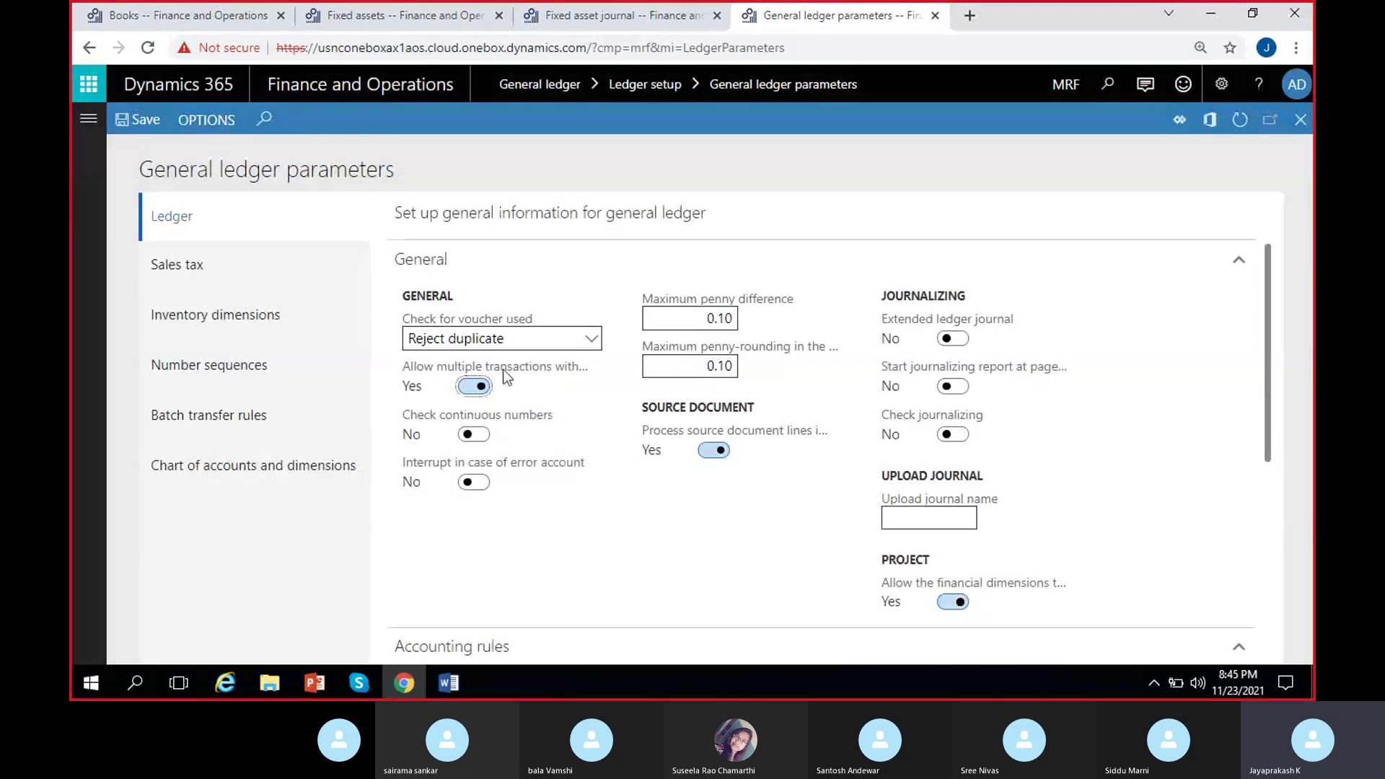
{"action": "mouse_move", "coordinate": [503, 369]}
Refresh journal MRF-000105 in its tab so it picks up the new voucher setting.
{"action": "left_click", "coordinate": [605, 19]}
{"action": "left_click", "coordinate": [1240, 120]}
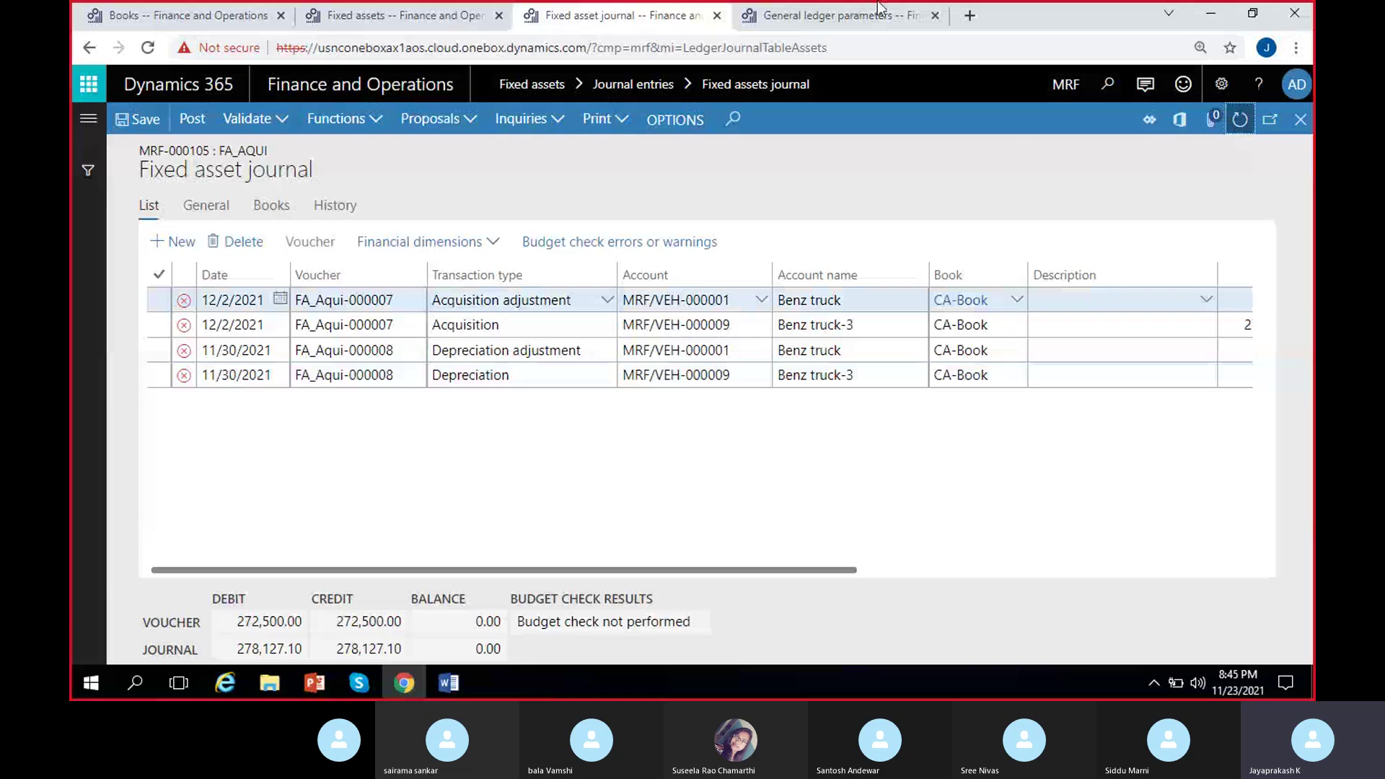
{"action": "left_click", "coordinate": [879, 9]}
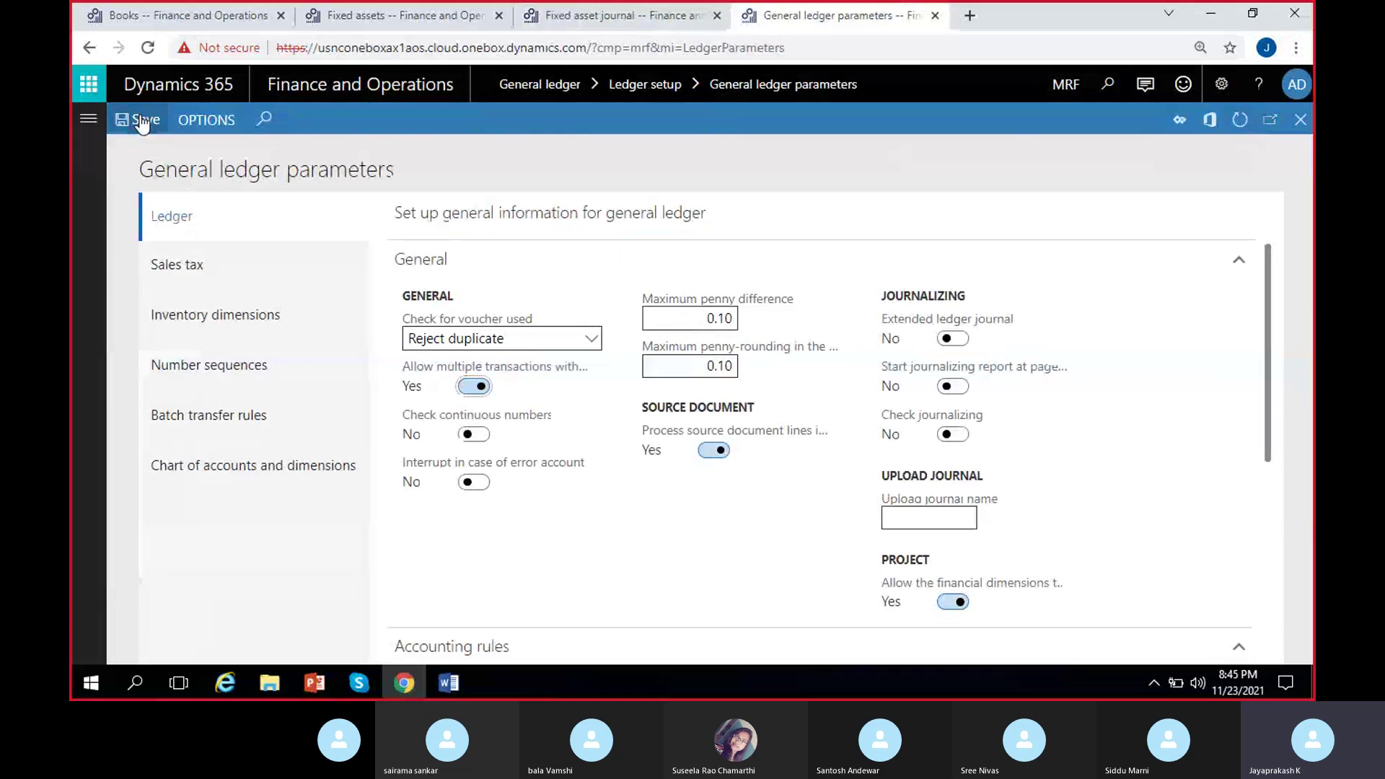
{"action": "left_click", "coordinate": [588, 15]}
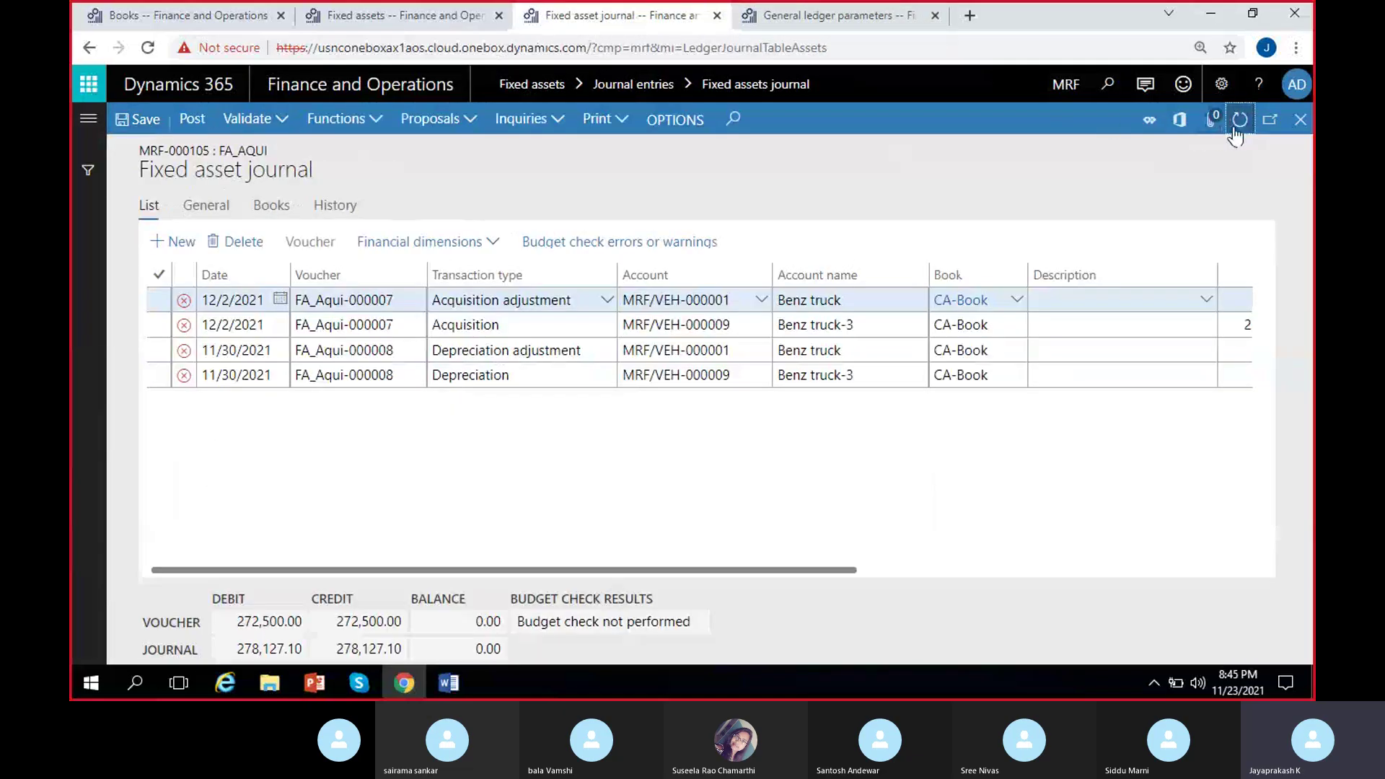
Validate journal MRF-000105 and review then dismiss the validation messages.
{"action": "left_click", "coordinate": [245, 121]}
{"action": "left_click", "coordinate": [244, 146]}
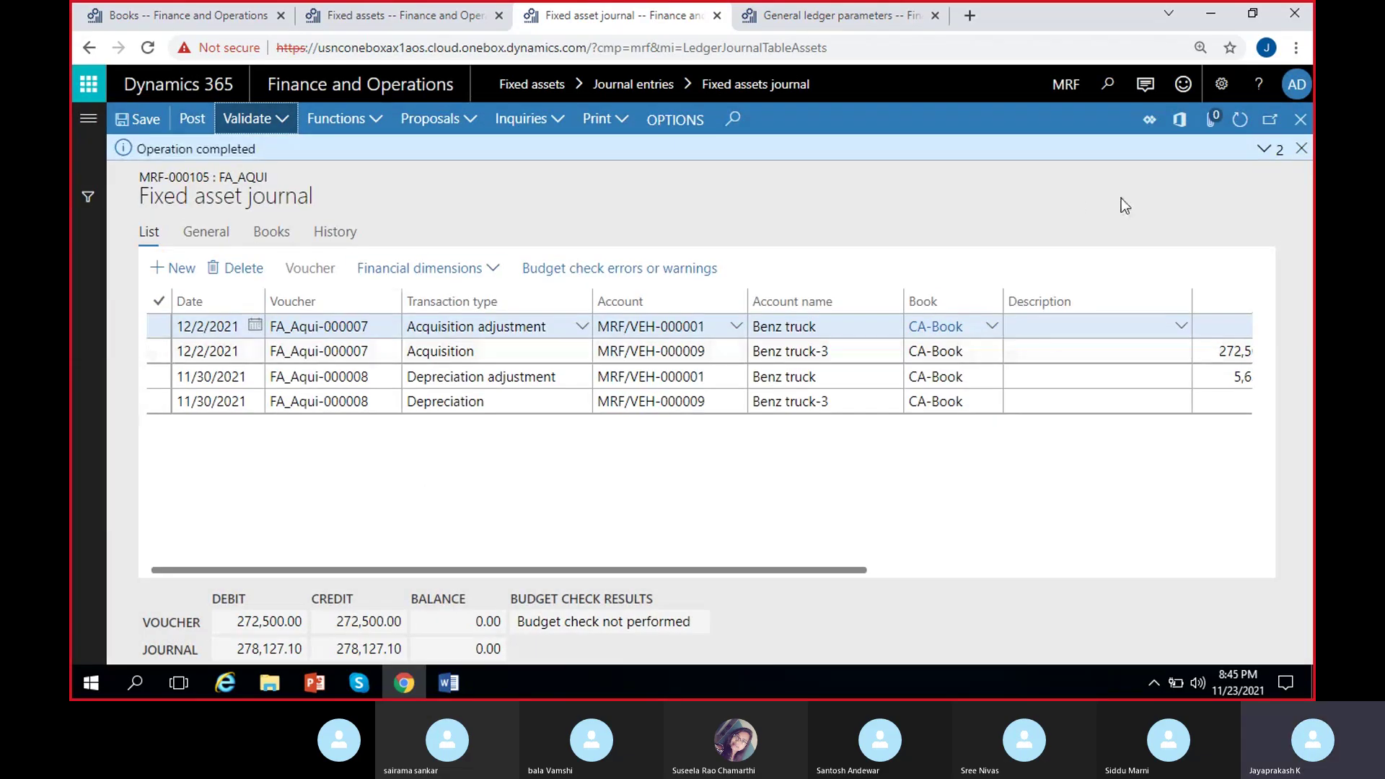
{"action": "left_click", "coordinate": [1266, 150]}
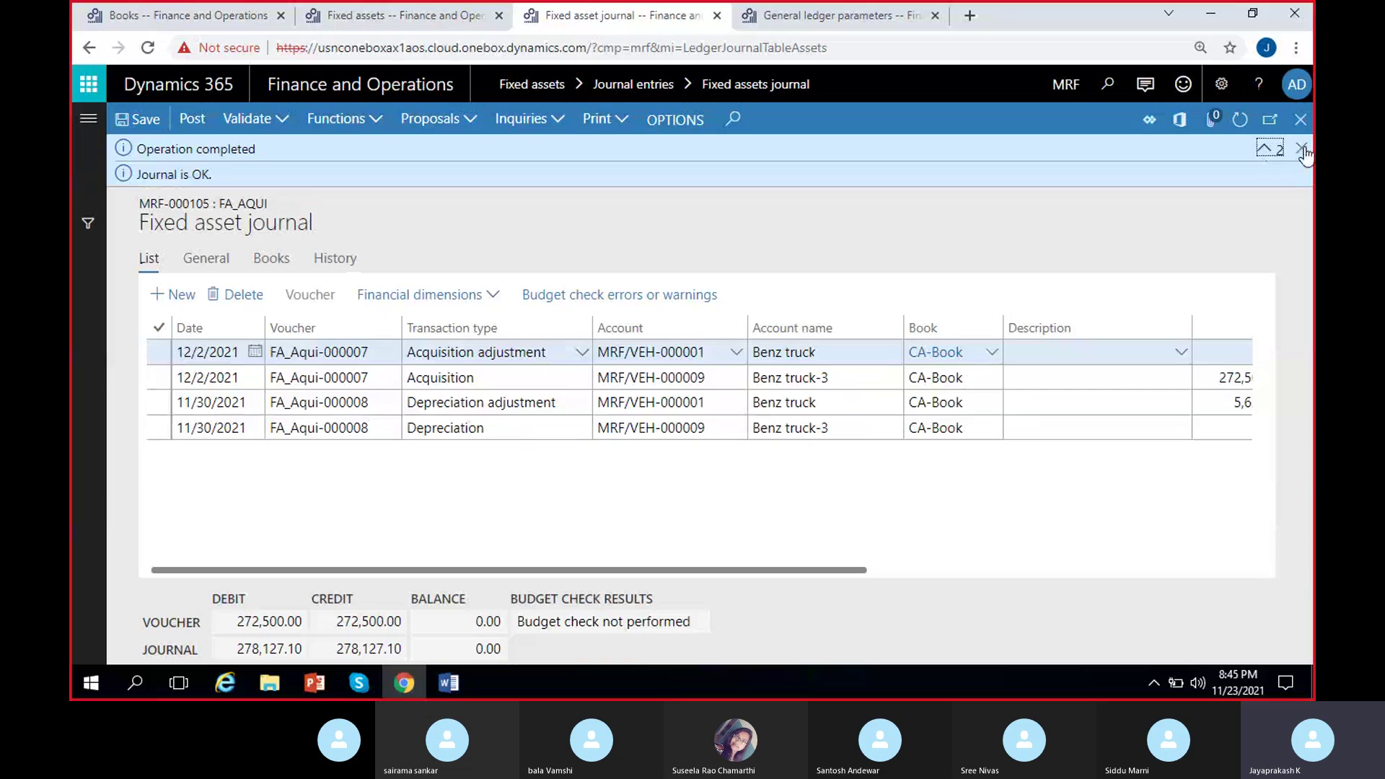
{"action": "left_click", "coordinate": [1301, 148]}
Post the Benz truck split journal and return to the Fixed assets list tab.
{"action": "scroll", "coordinate": [681, 489], "scroll_direction": "right", "scroll_amount": 3}
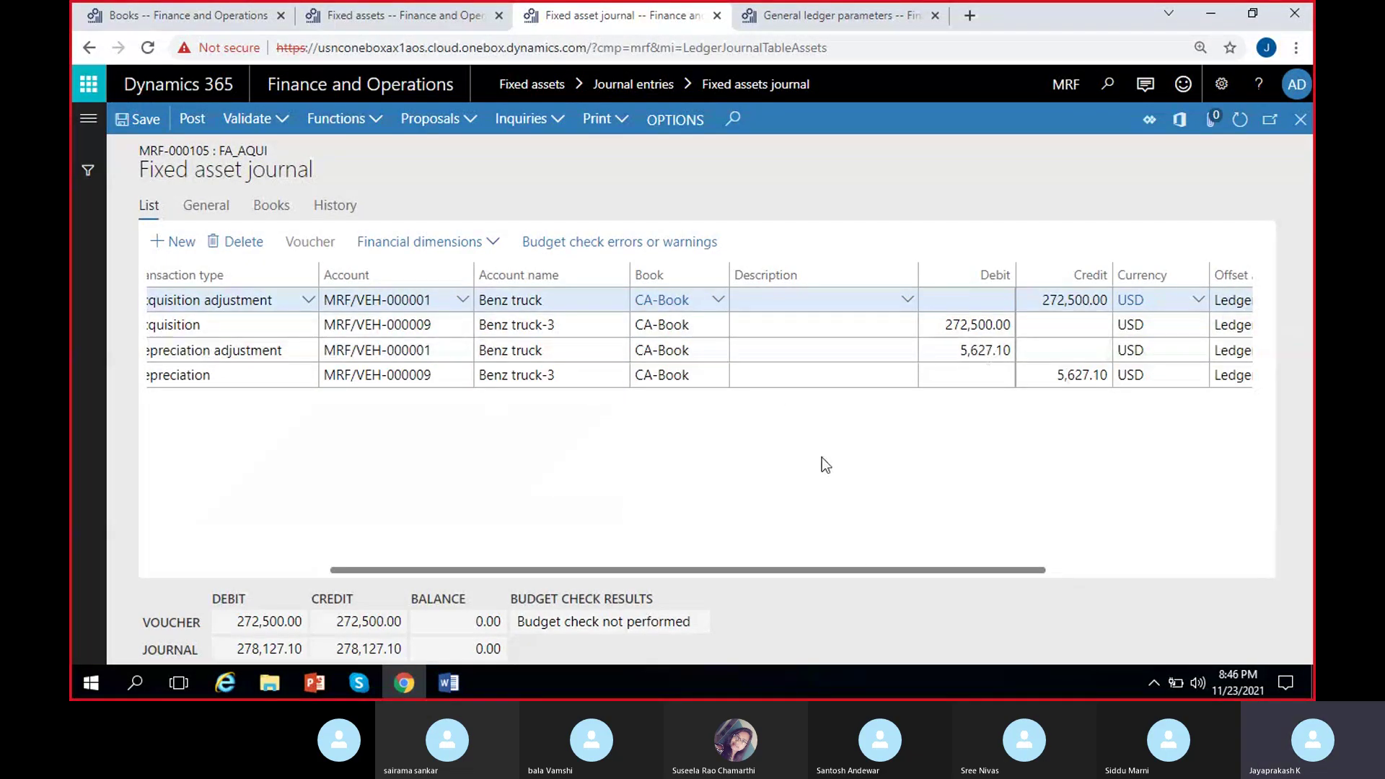
{"action": "scroll", "coordinate": [646, 458], "scroll_direction": "left", "scroll_amount": 3}
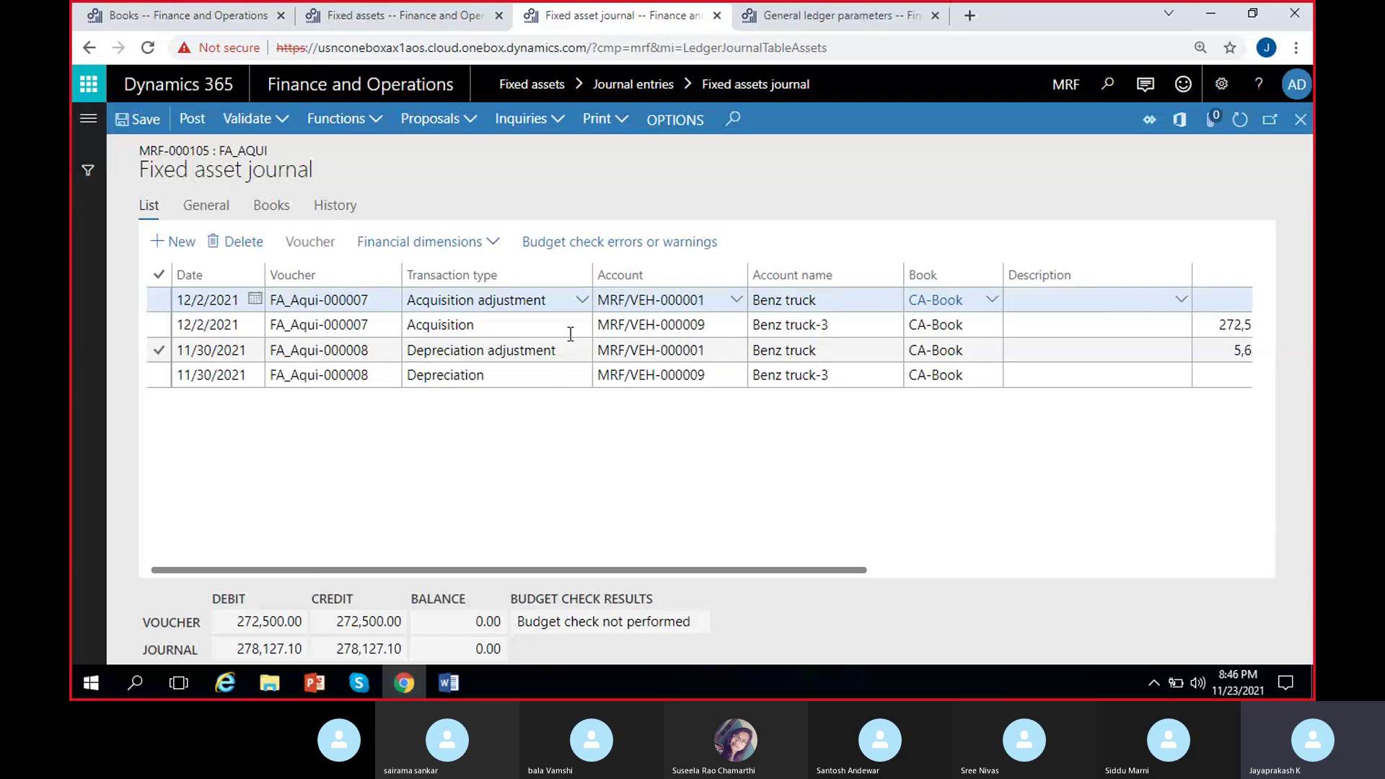
{"action": "scroll", "coordinate": [887, 317], "scroll_direction": "right", "scroll_amount": 3}
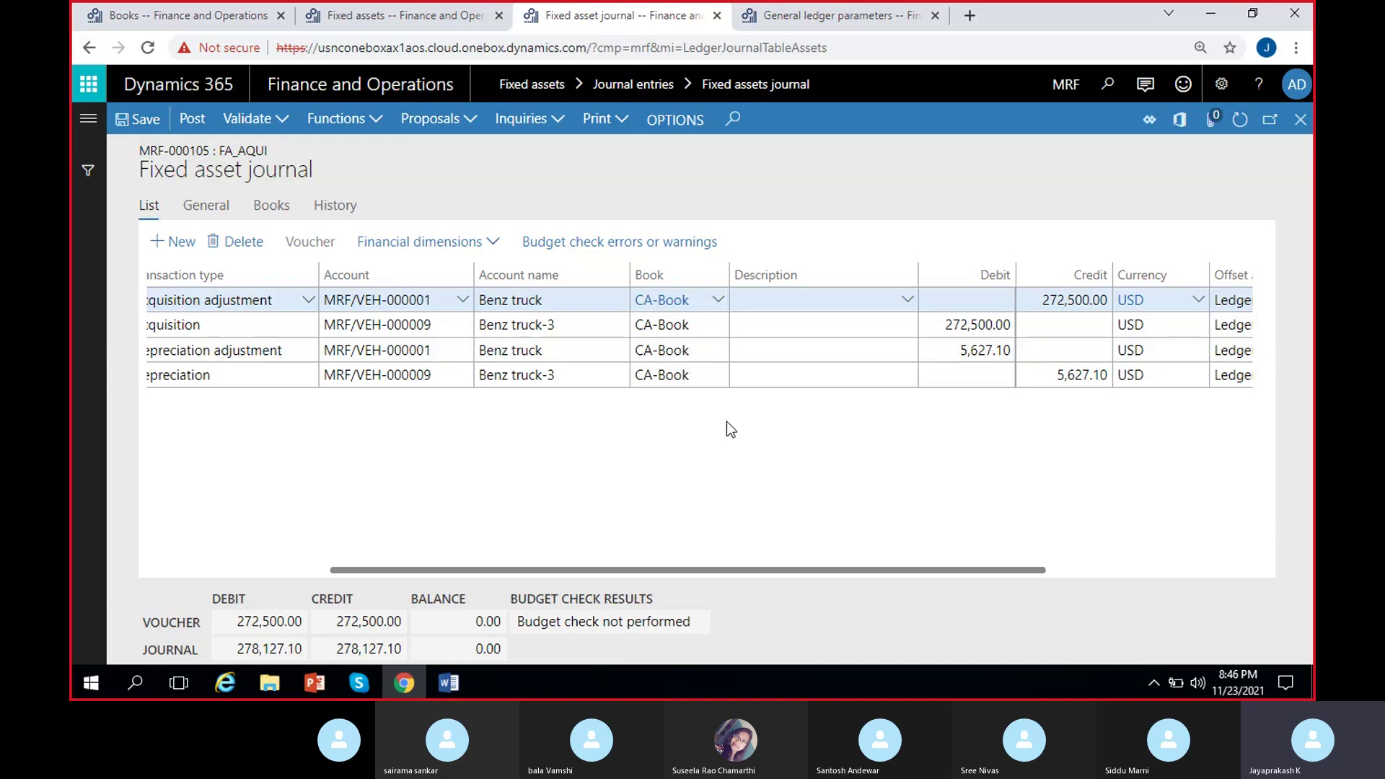
{"action": "scroll", "coordinate": [726, 421], "scroll_direction": "left", "scroll_amount": 2}
{"action": "left_click", "coordinate": [1123, 350]}
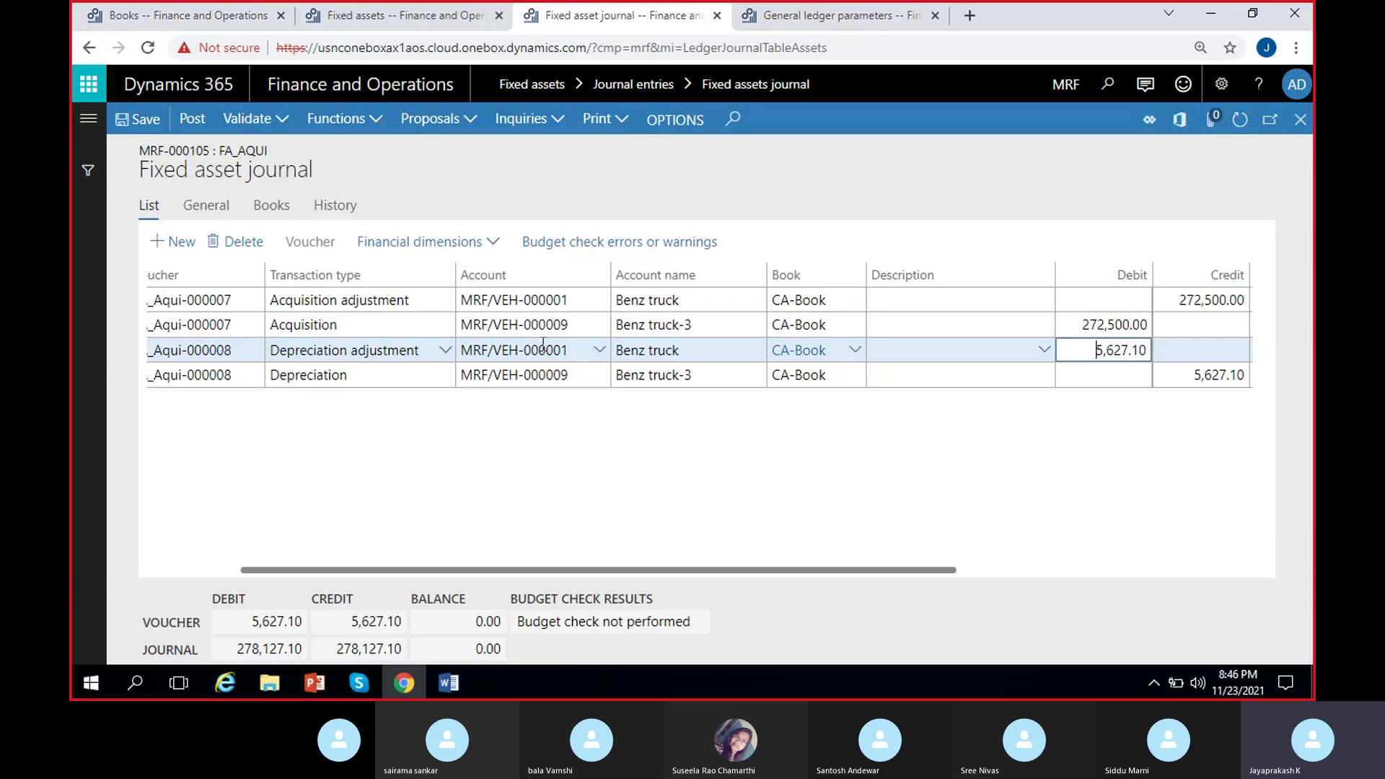
{"action": "scroll", "coordinate": [458, 401], "scroll_direction": "right", "scroll_amount": 2}
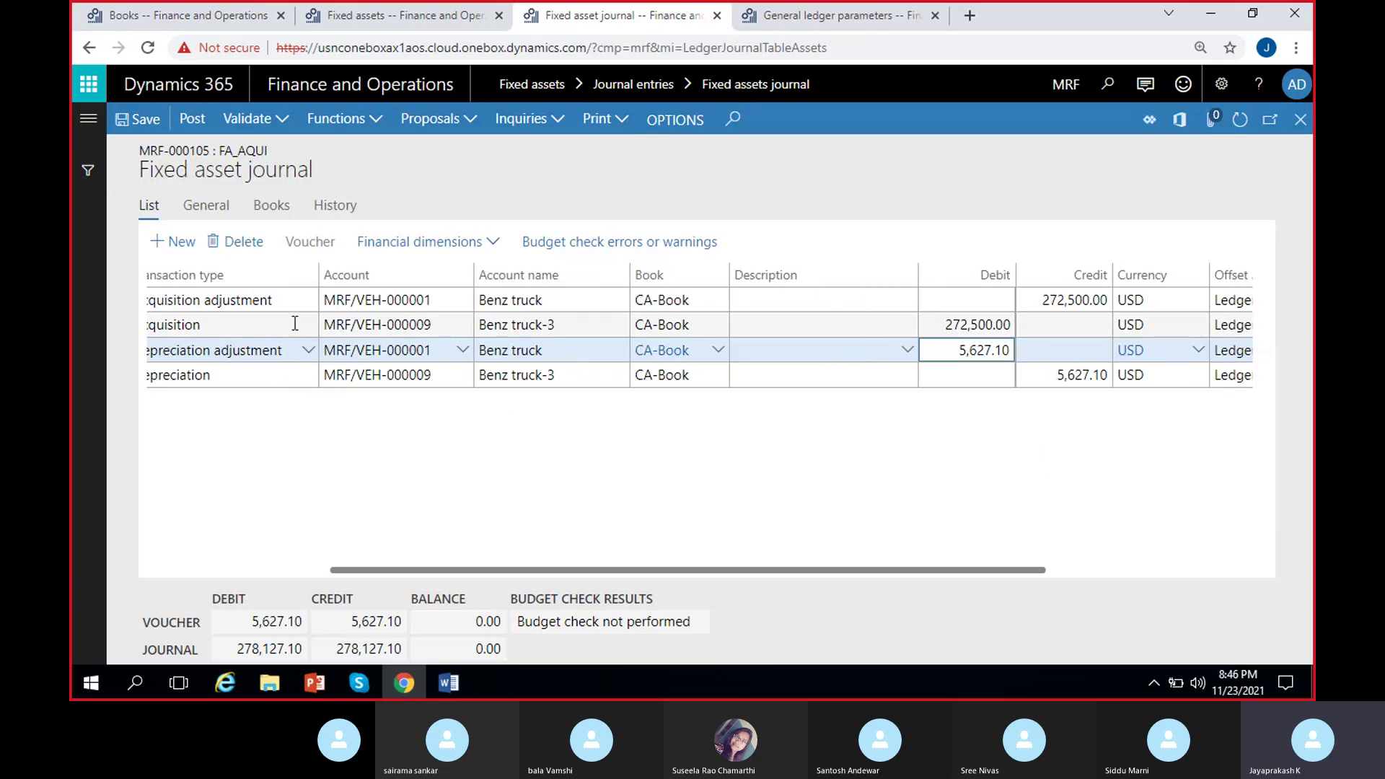
{"action": "left_click", "coordinate": [189, 123]}
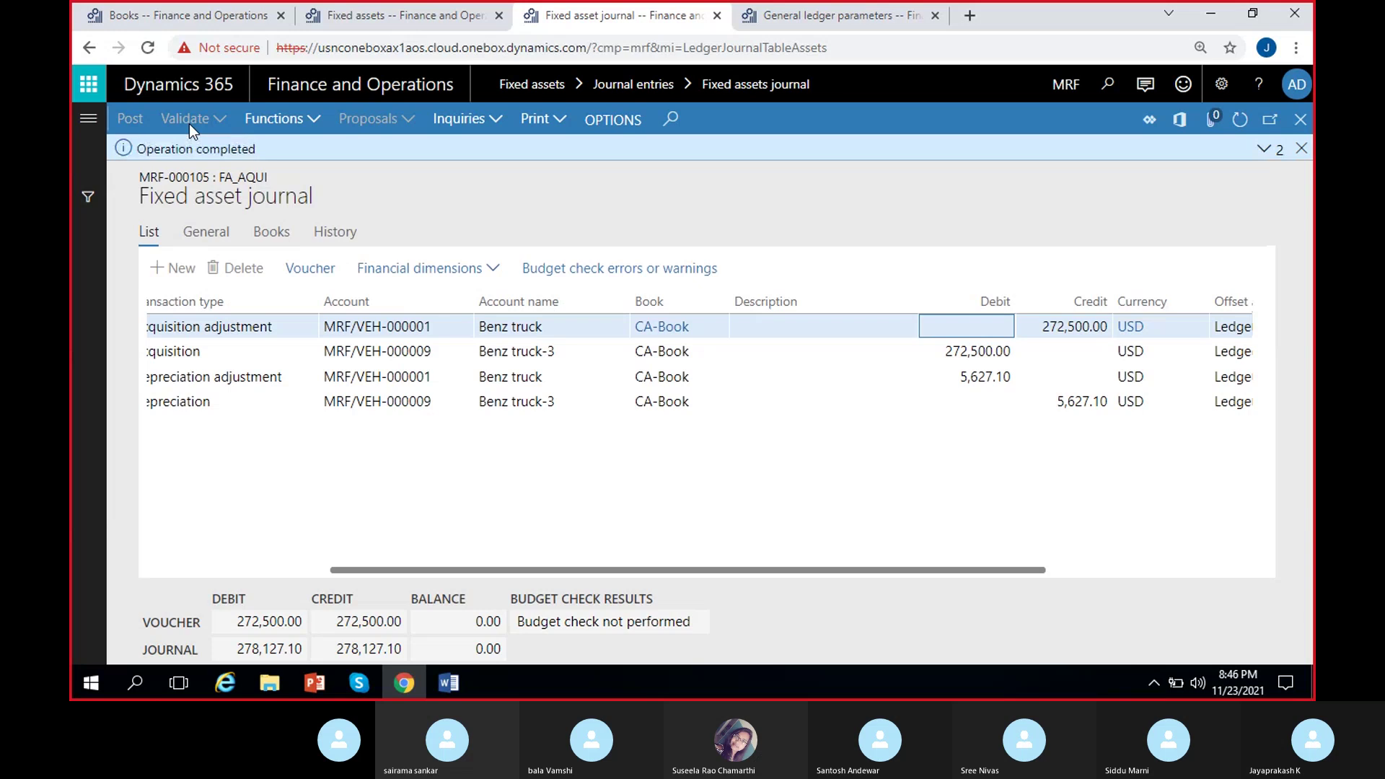
{"action": "left_click", "coordinate": [1300, 149]}
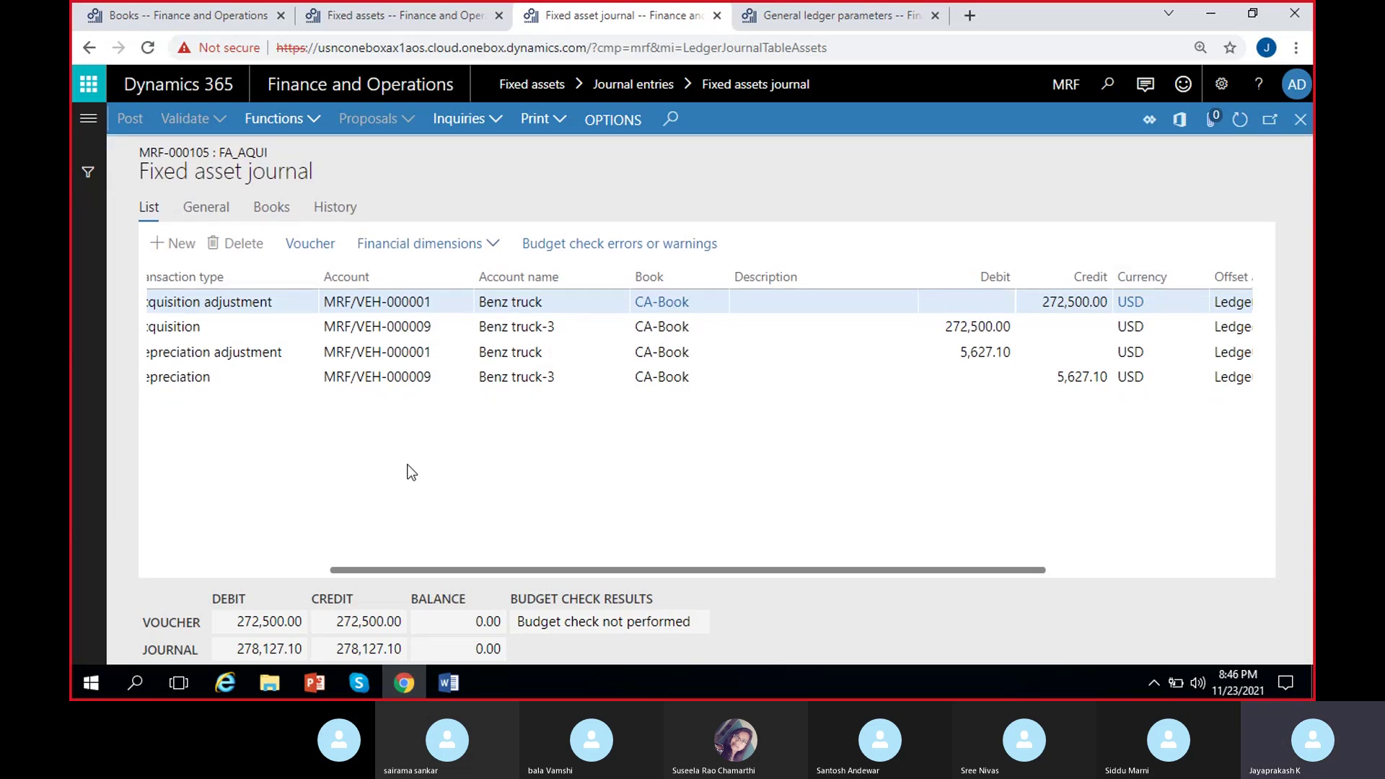
{"action": "left_click", "coordinate": [409, 25]}
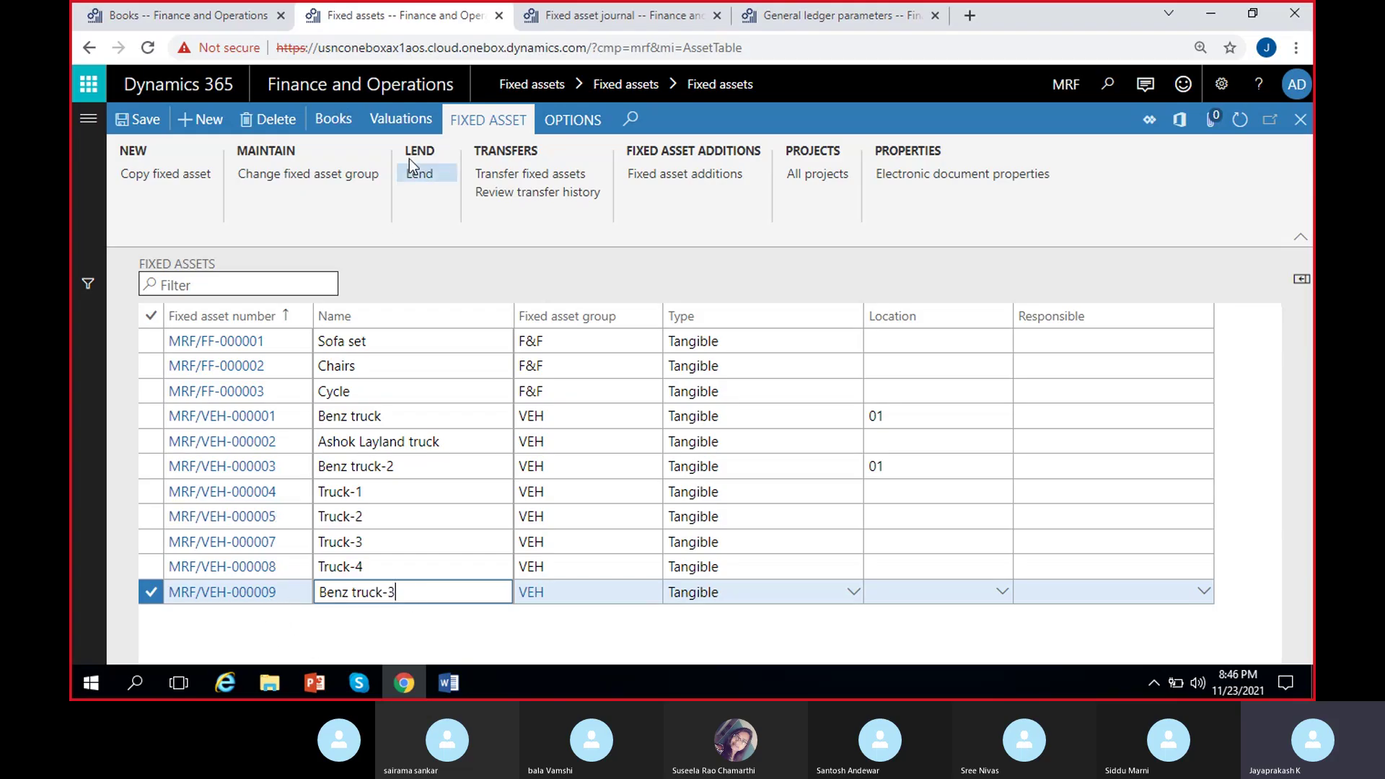
Review Benz truck-3's CA-Book balances: 272,500.00 acquisition, -5,627.10 depreciation and net book value.
{"action": "left_click", "coordinate": [400, 124]}
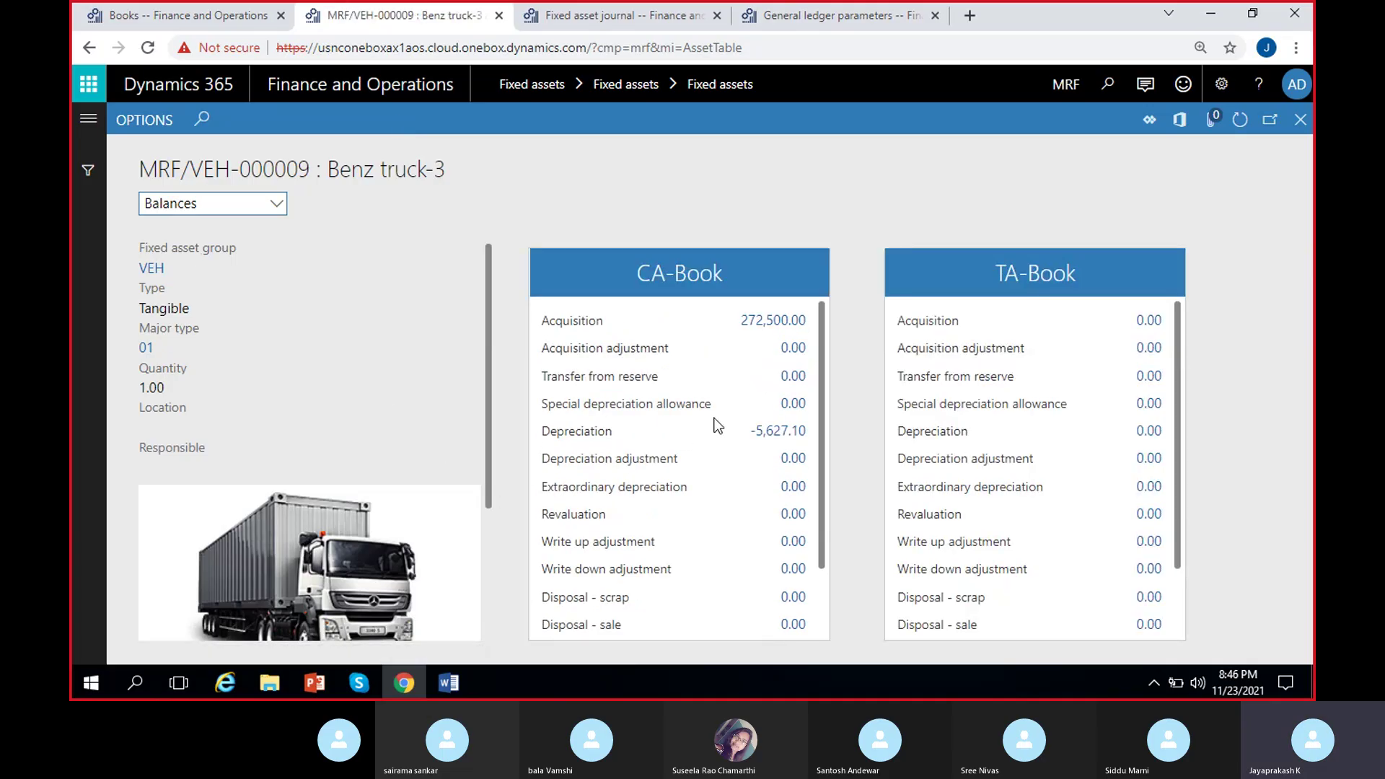
{"action": "key", "text": "Tab"}
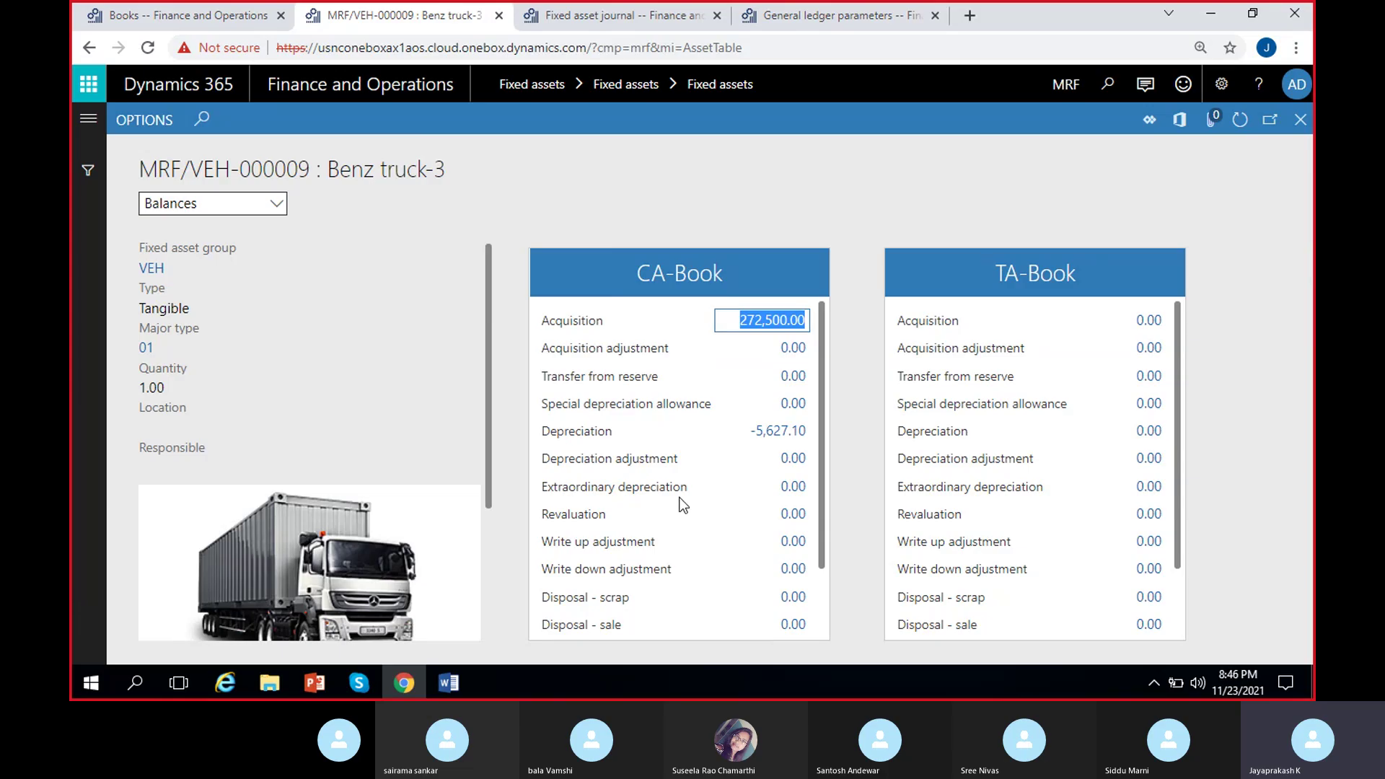
{"action": "left_click", "coordinate": [747, 434]}
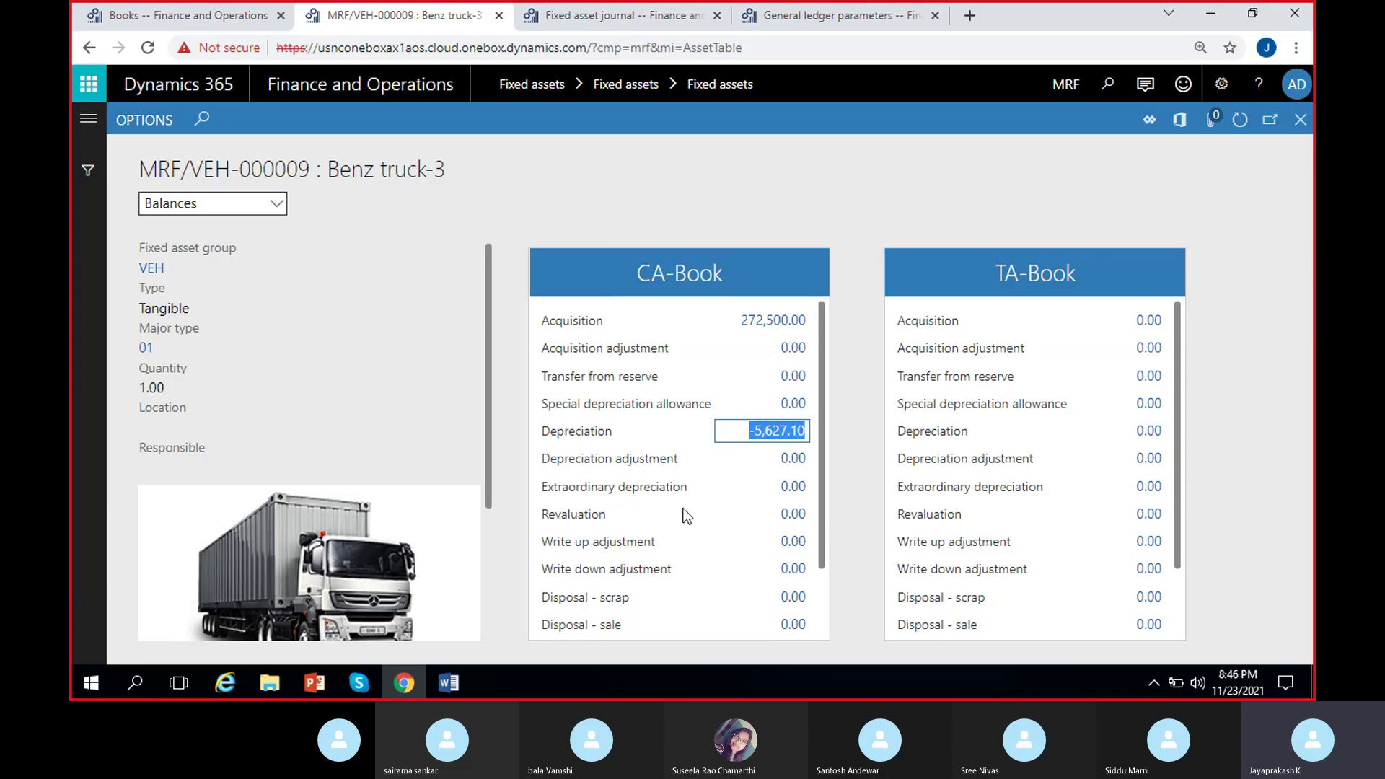
{"action": "scroll", "coordinate": [654, 490], "scroll_direction": "down", "scroll_amount": 1}
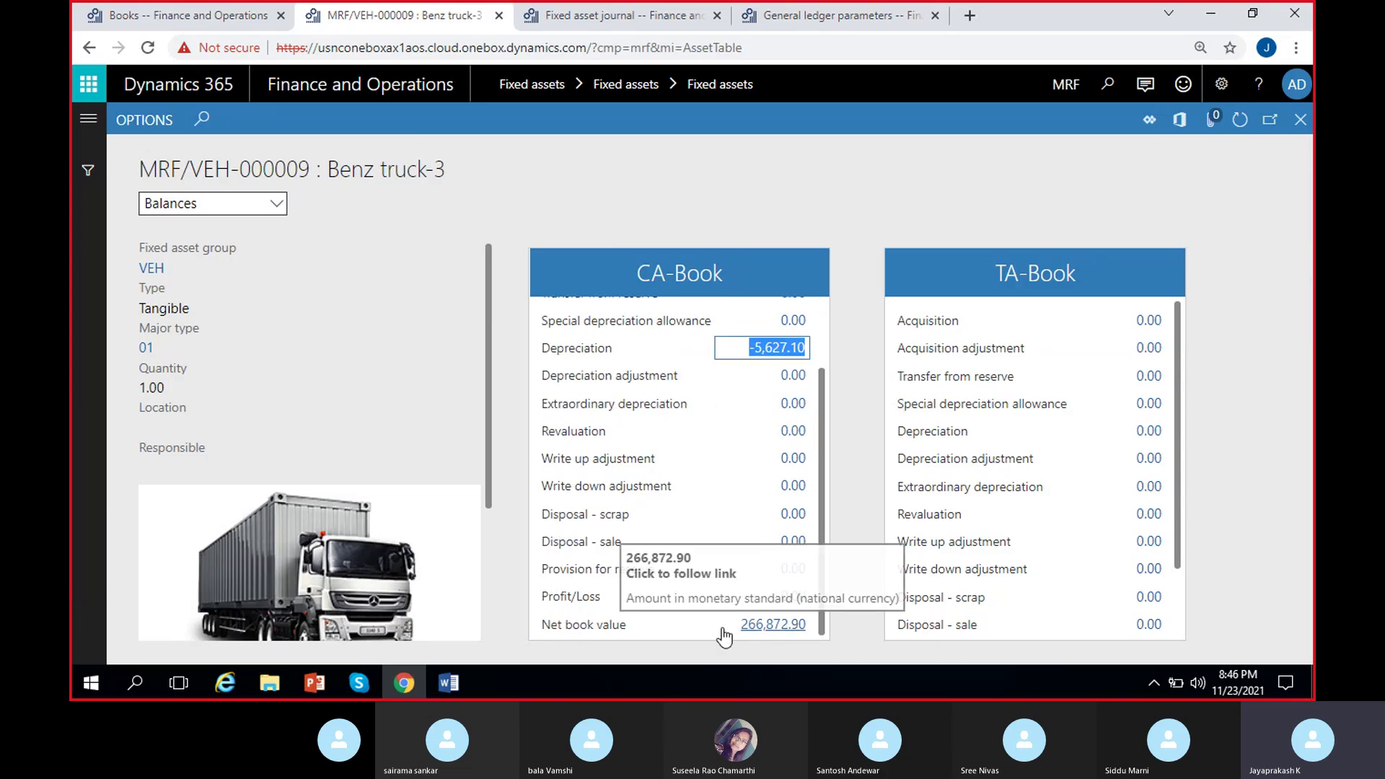
{"action": "left_click", "coordinate": [750, 635]}
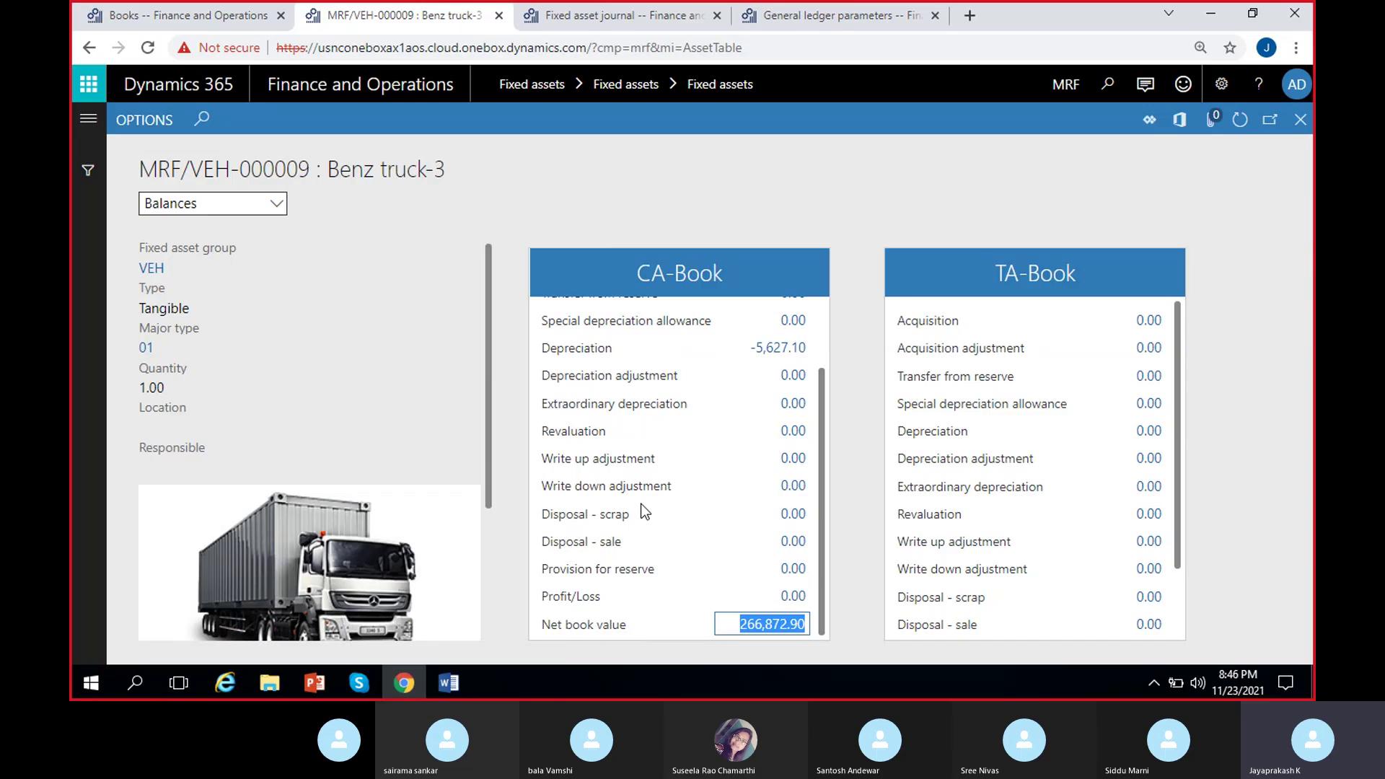
View the transactions behind the CA-Book acquisition amount, then close them.
{"action": "scroll", "coordinate": [641, 503], "scroll_direction": "up", "scroll_amount": 2}
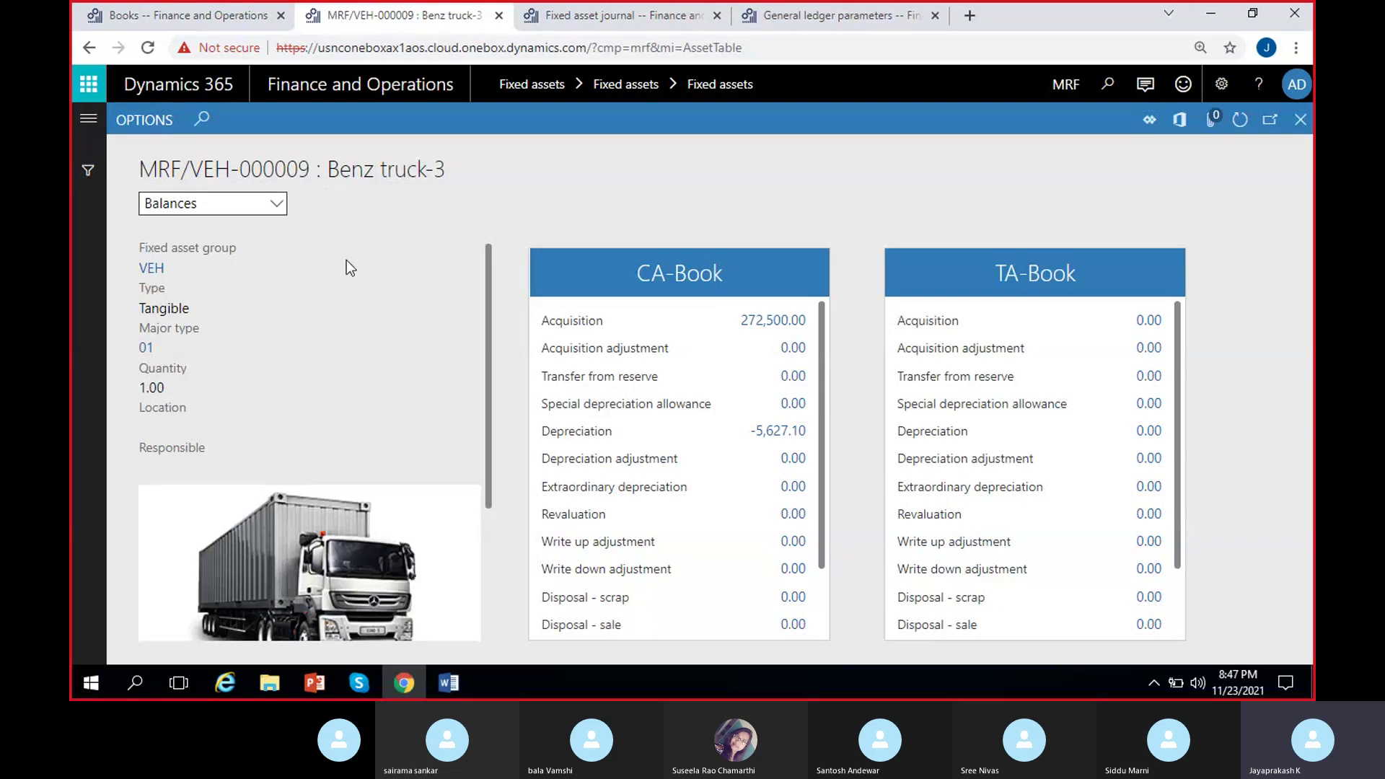
{"action": "left_click", "coordinate": [756, 323]}
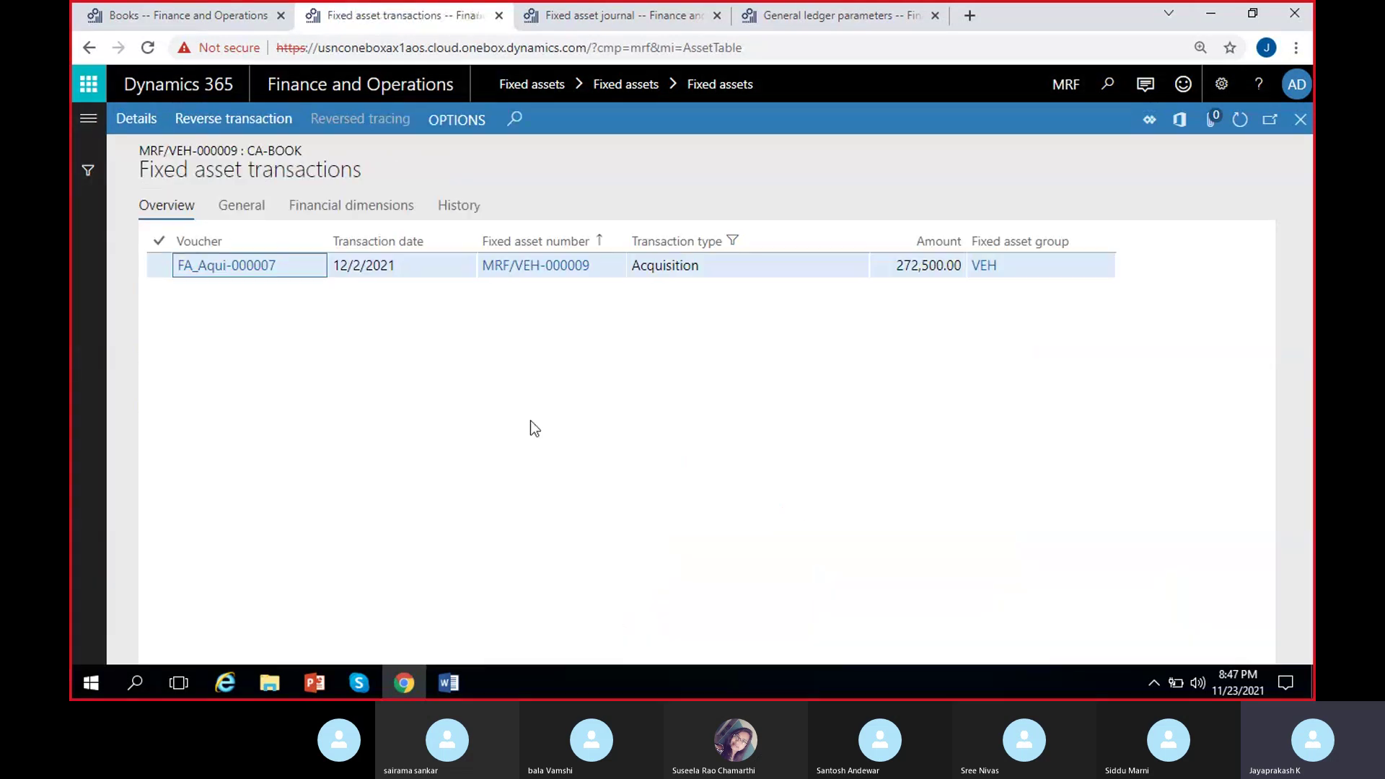
{"action": "left_click", "coordinate": [1300, 120]}
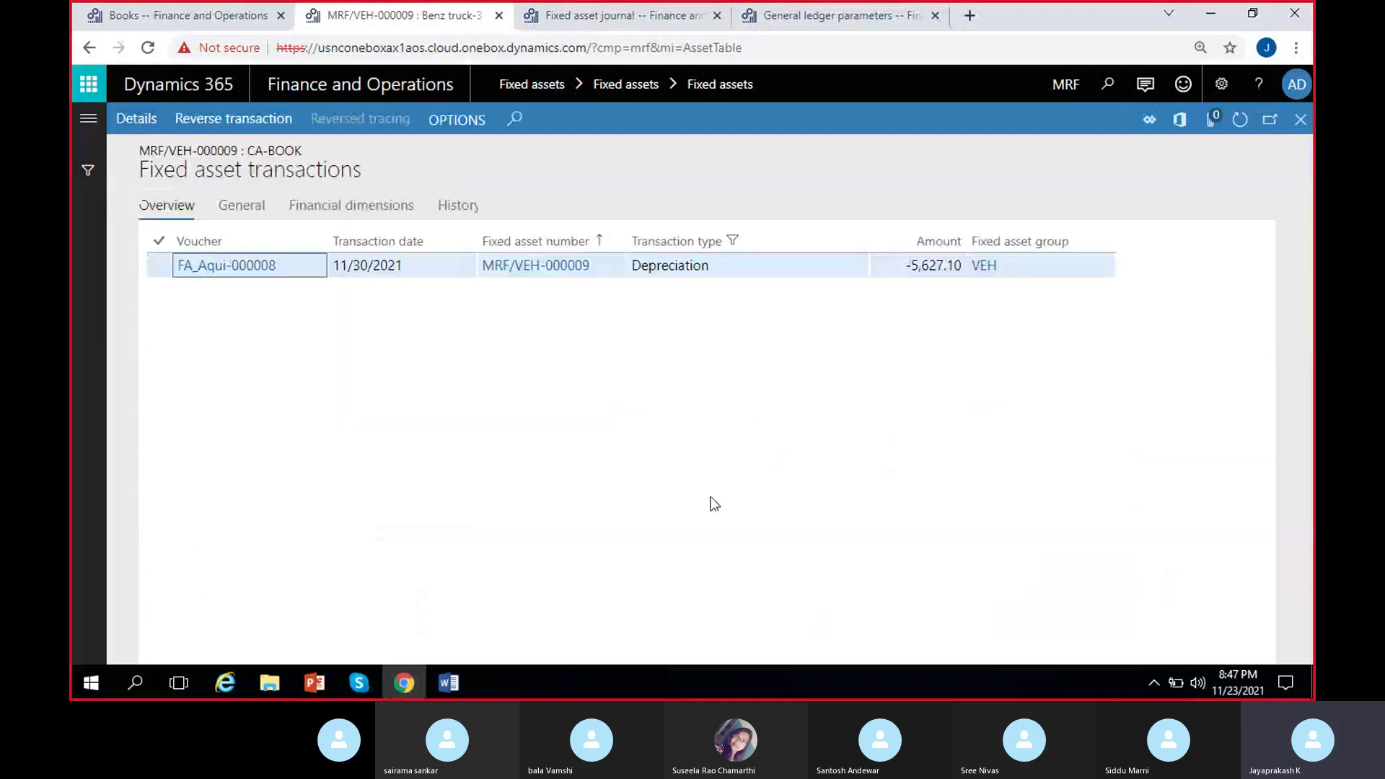
Check the journal's credit and debit amounts for Benz truck and Benz truck-3.
{"action": "left_click", "coordinate": [603, 17]}
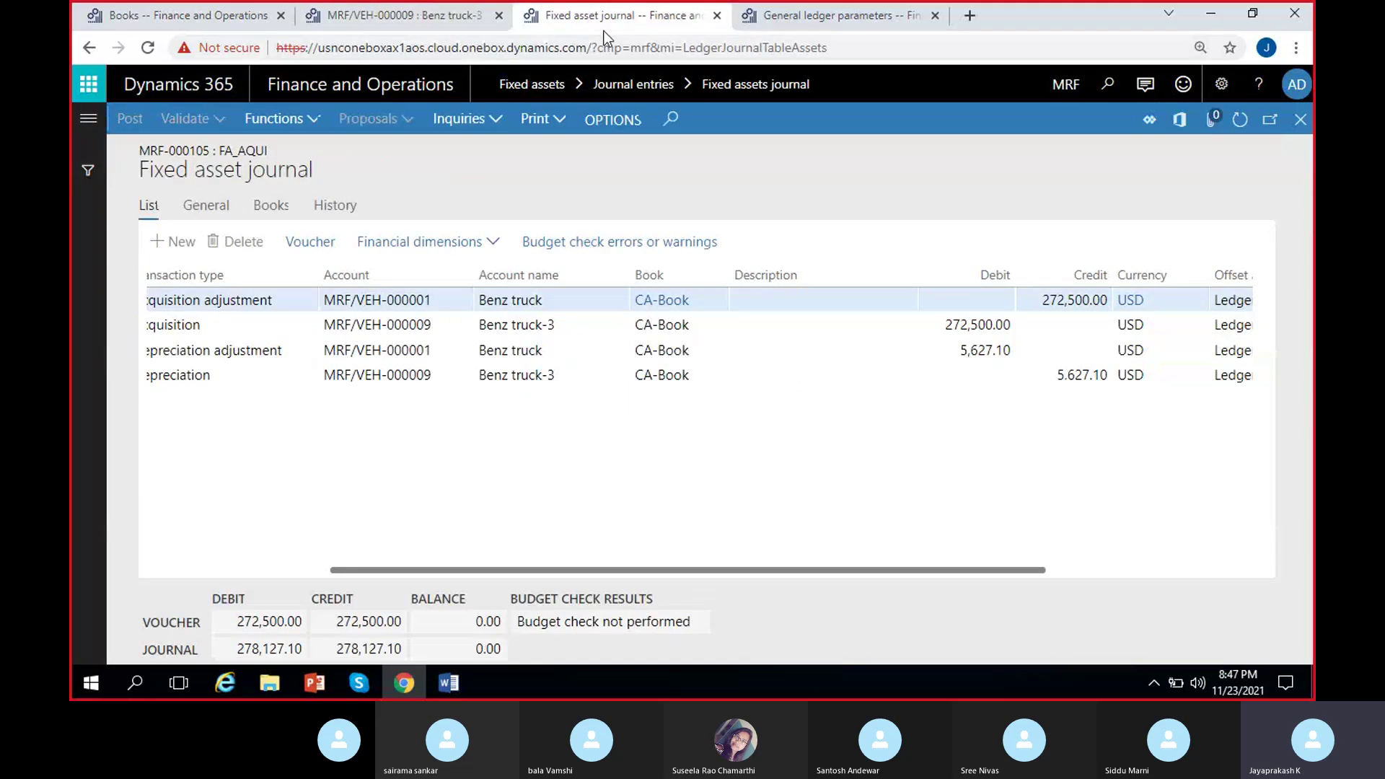
{"action": "left_click", "coordinate": [1043, 298]}
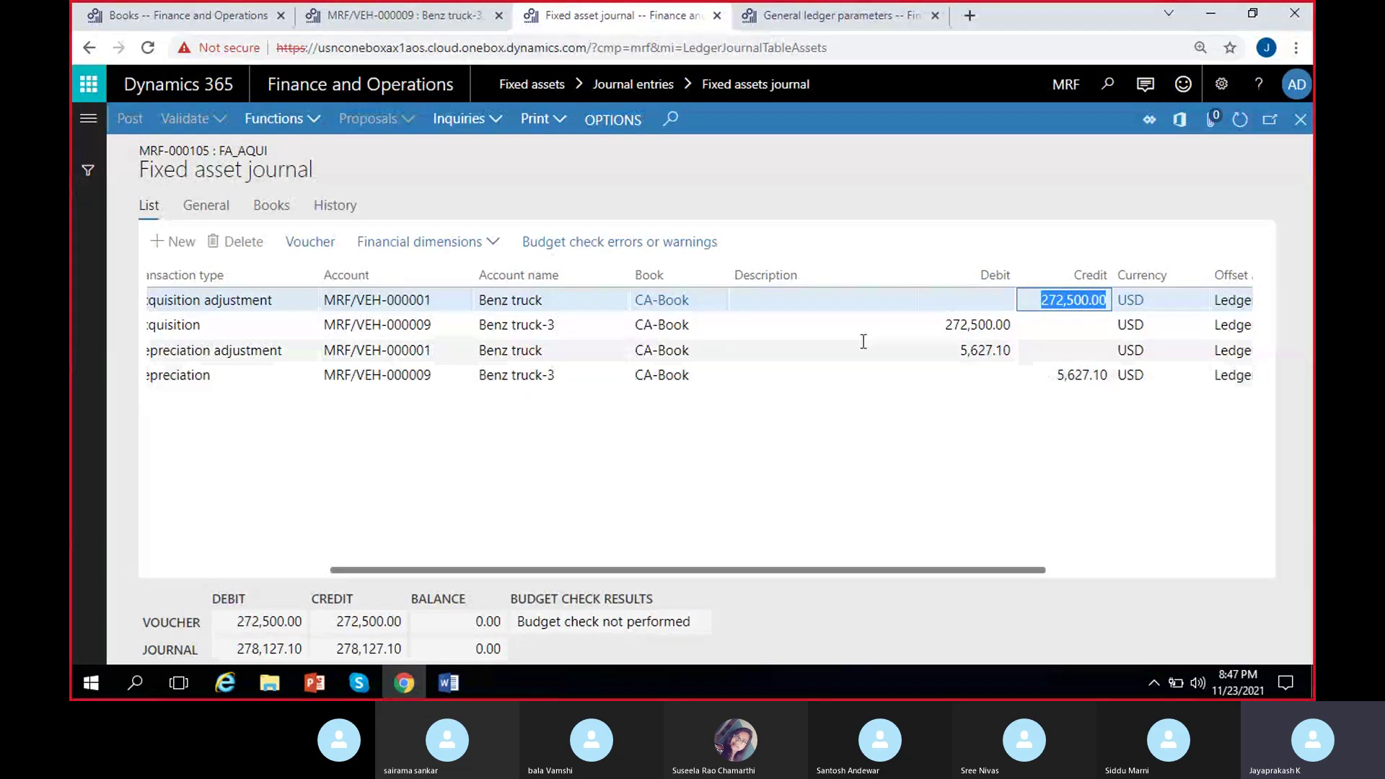
{"action": "left_click", "coordinate": [938, 325]}
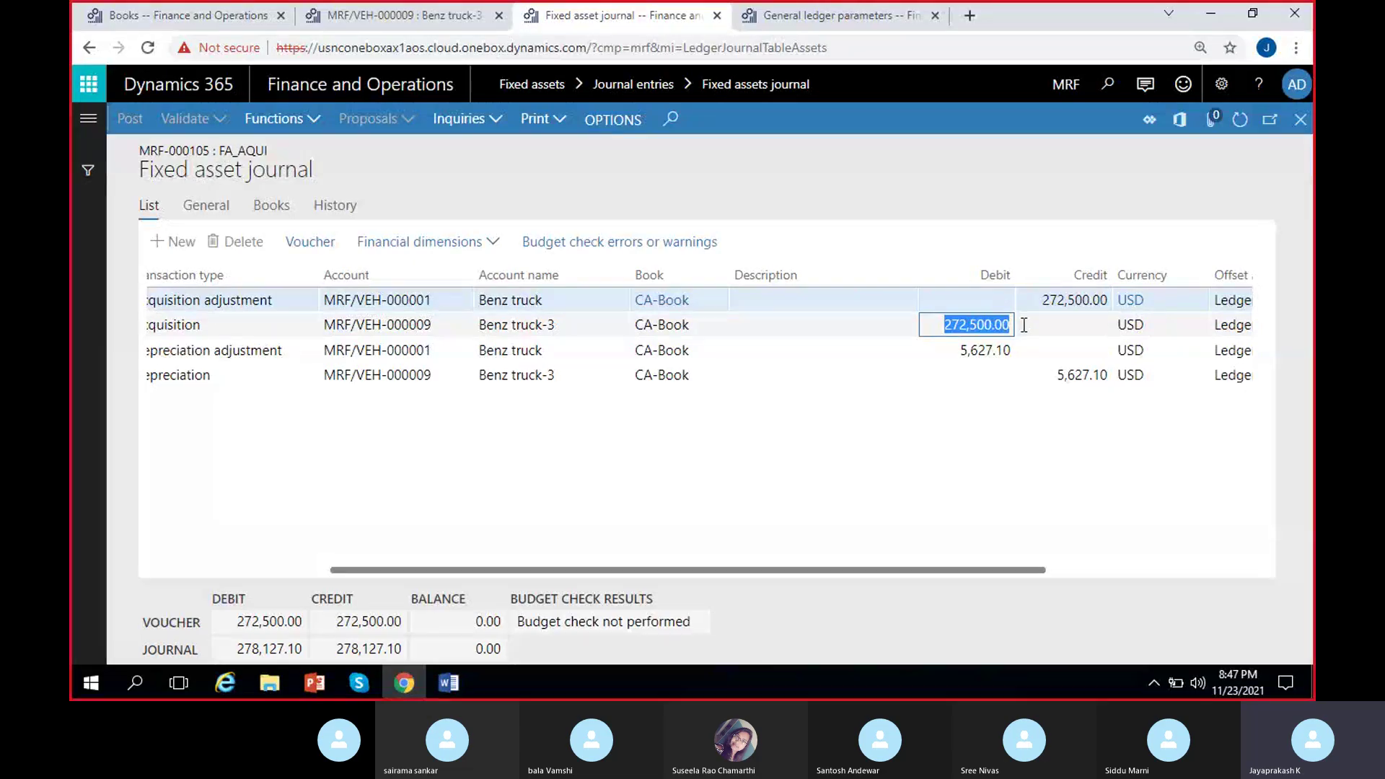
{"action": "left_click", "coordinate": [1056, 374]}
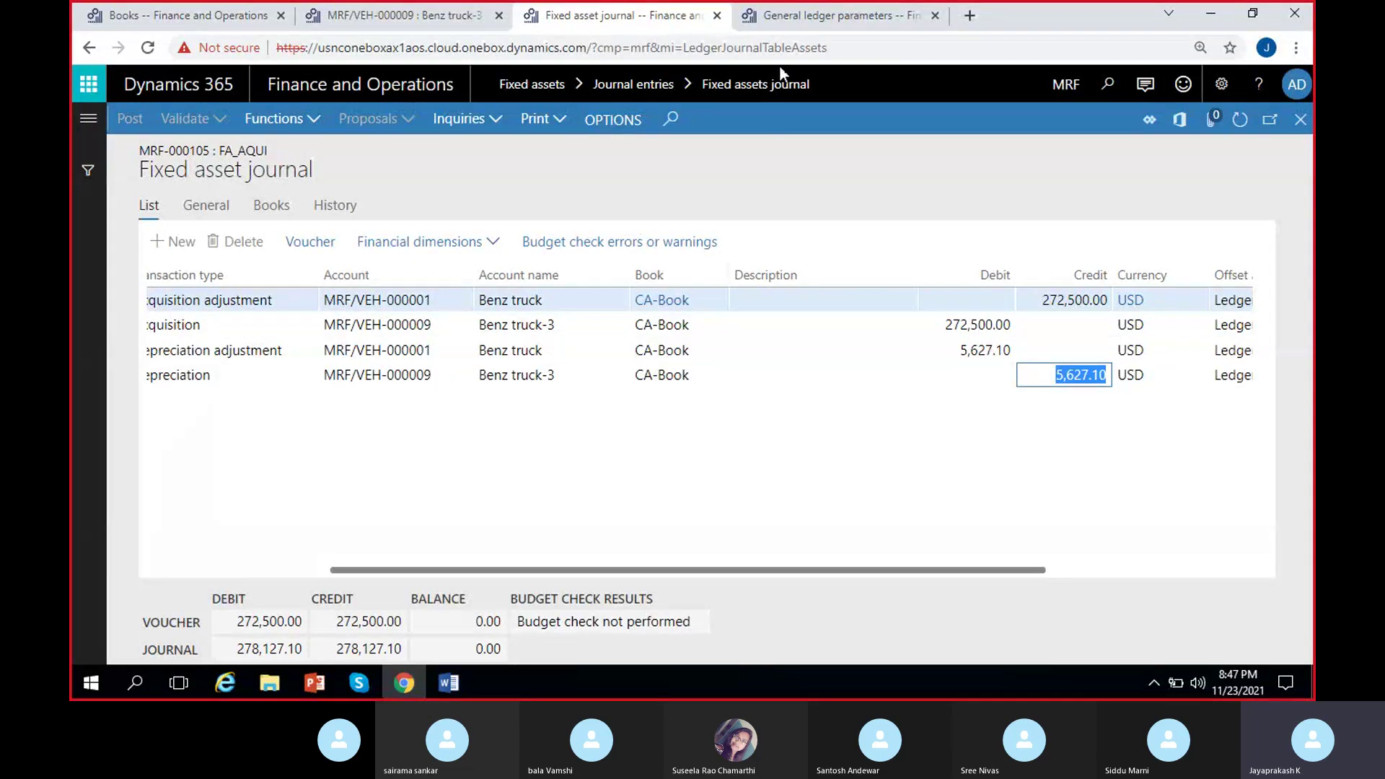
Review Benz truck-3's CA-Book net book value, then return to Benz truck's books.
{"action": "left_click", "coordinate": [411, 14]}
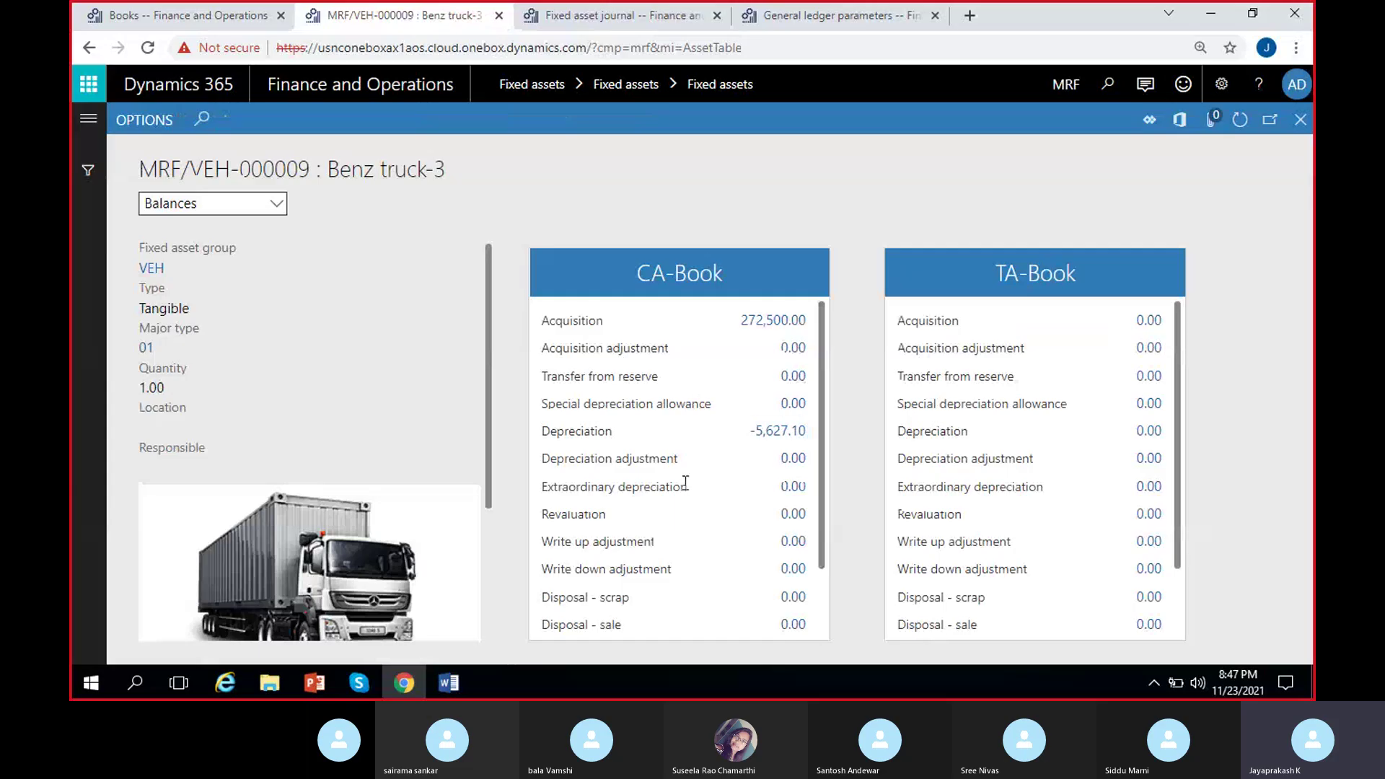
{"action": "scroll", "coordinate": [686, 482], "scroll_direction": "down", "scroll_amount": 2}
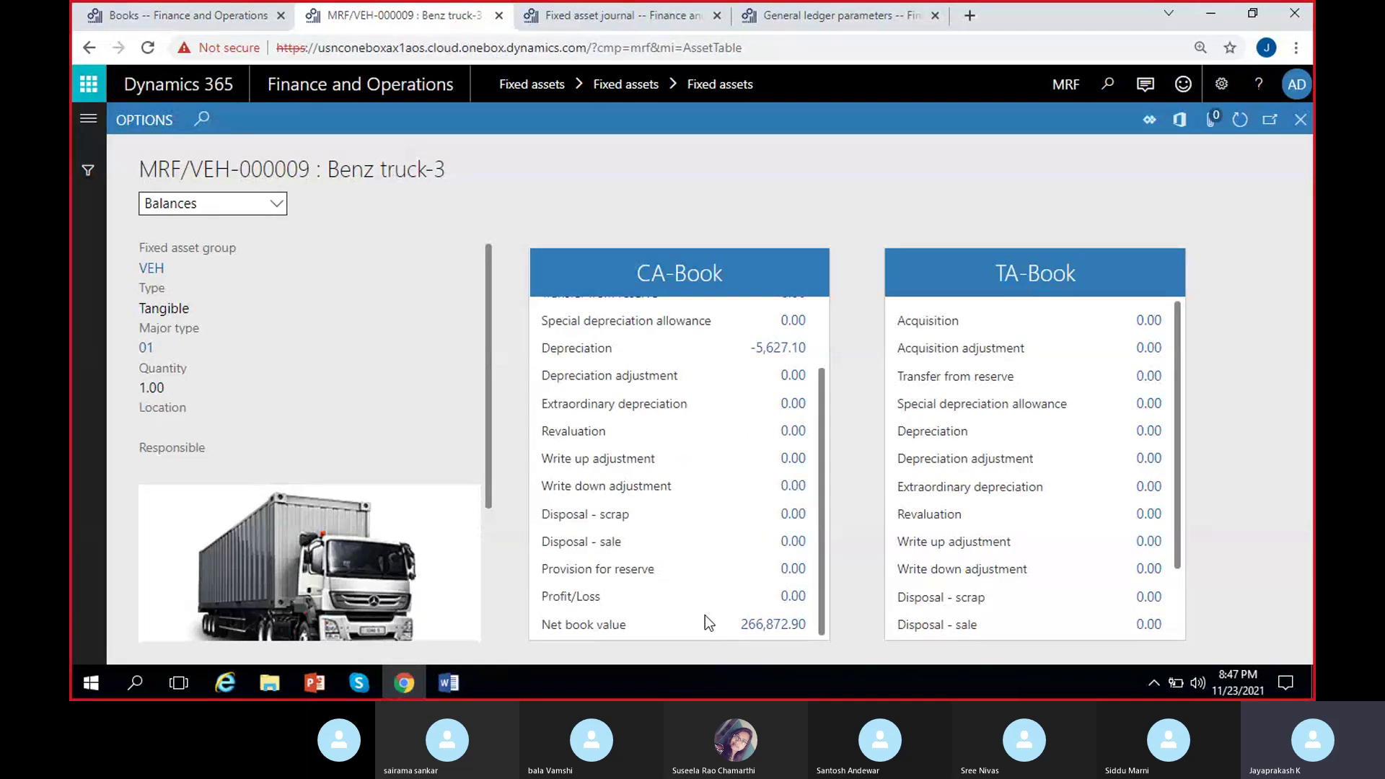
{"action": "scroll", "coordinate": [704, 616], "scroll_direction": "up", "scroll_amount": 3}
{"action": "left_click", "coordinate": [166, 15]}
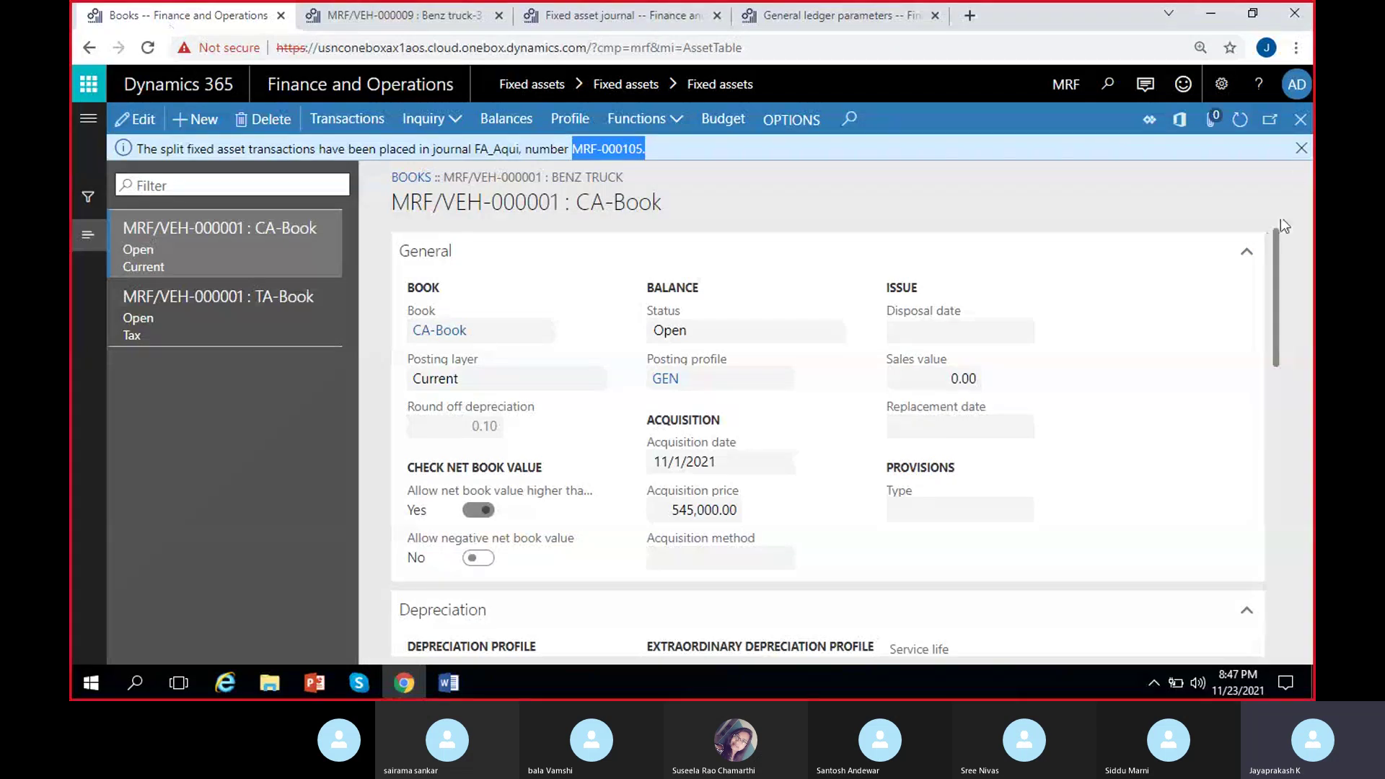
Open Benz truck's balances showing -227,500.00 acquisition and 5,727.10 depreciation adjustments.
{"action": "left_click", "coordinate": [1301, 147]}
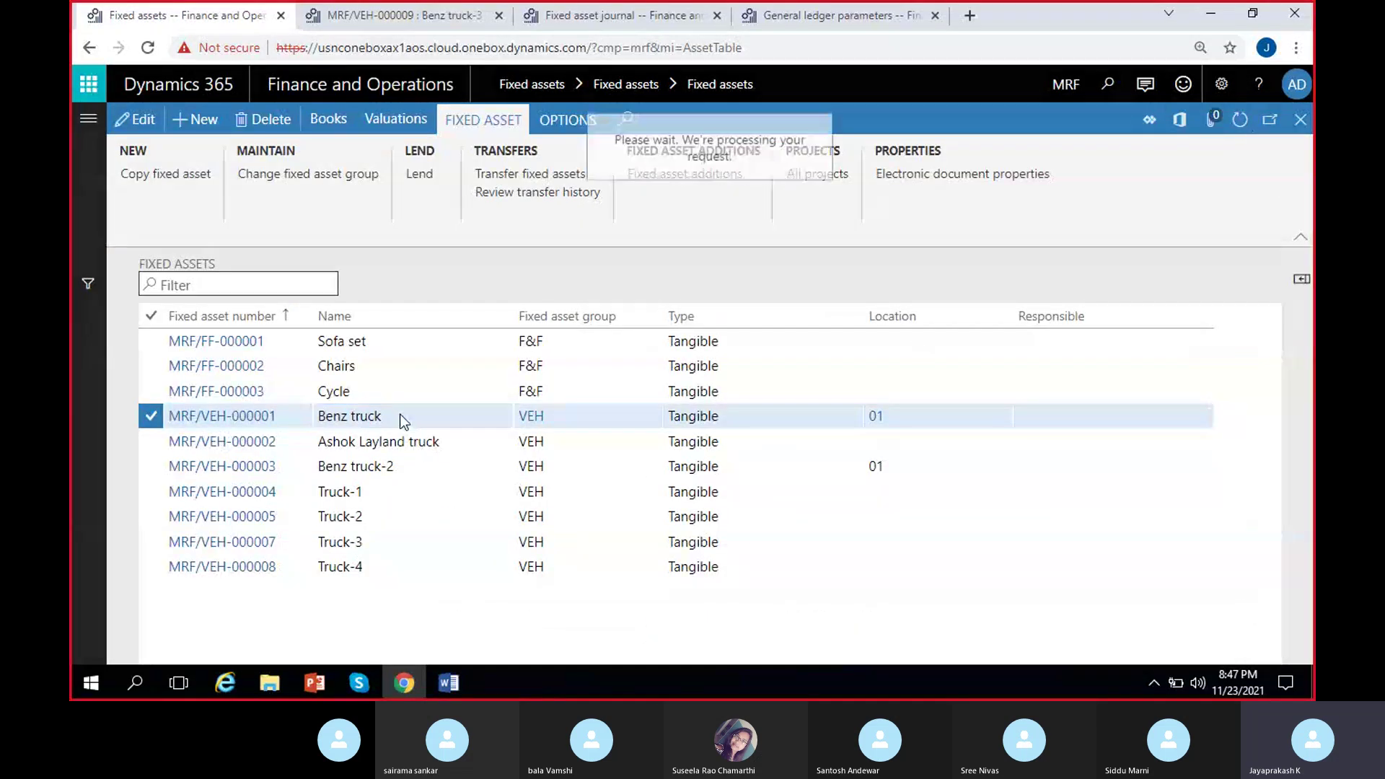
{"action": "left_click", "coordinate": [404, 417]}
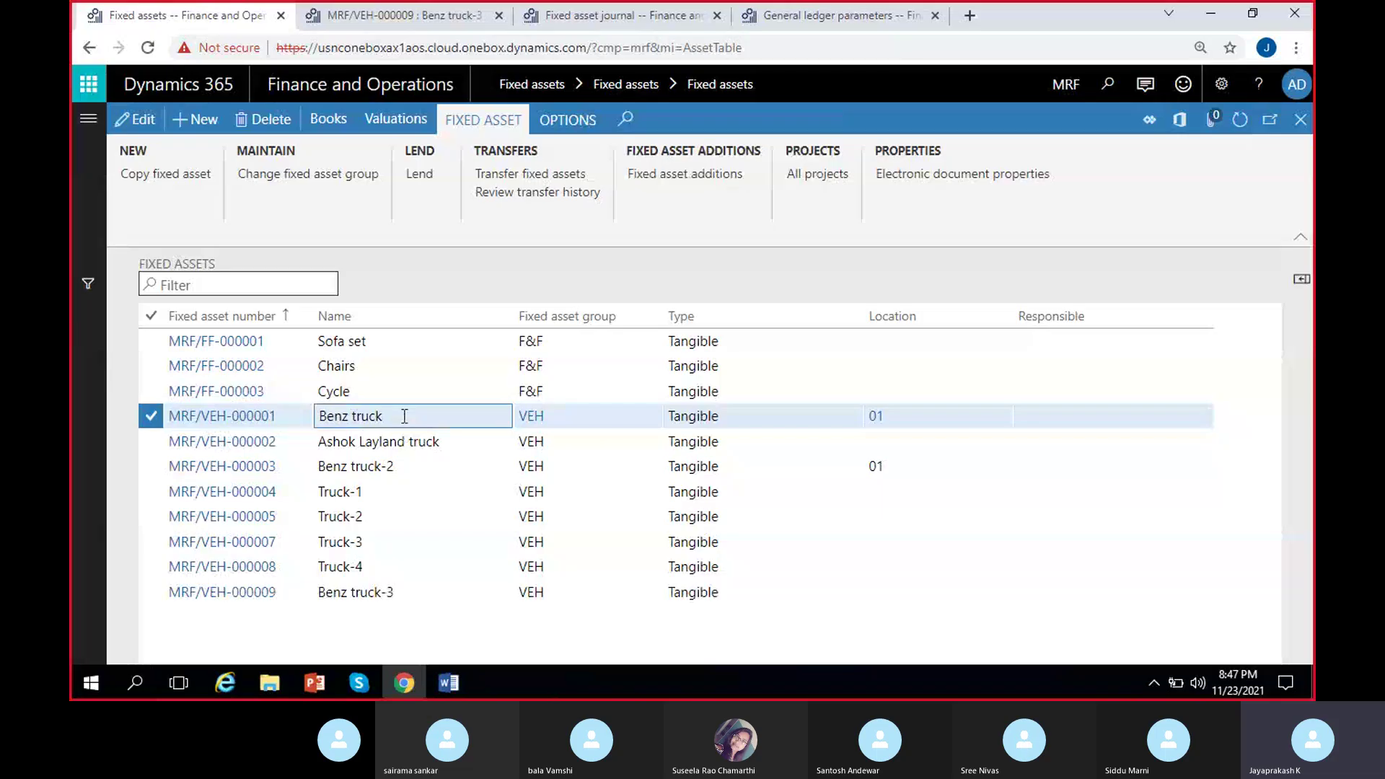
{"action": "left_click", "coordinate": [378, 120]}
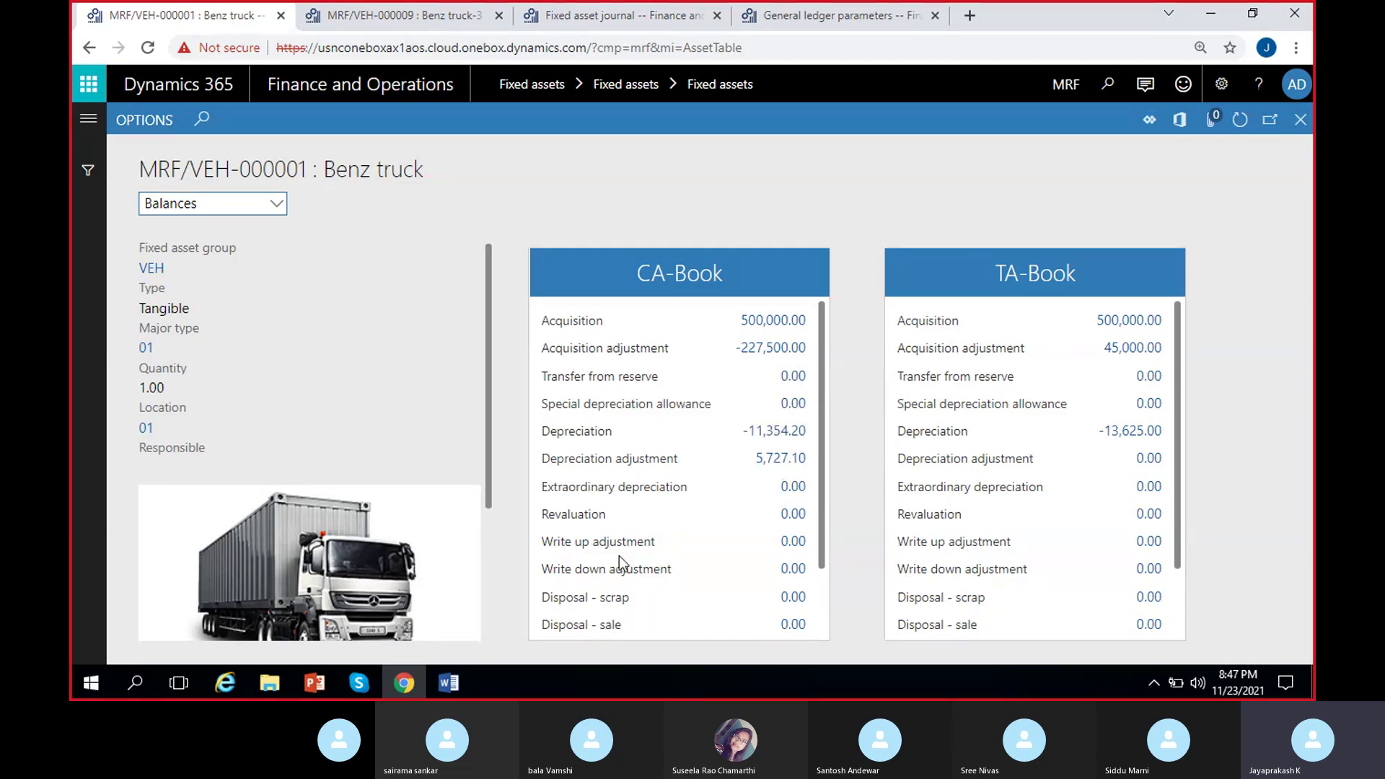
Compare Benz truck's and Benz truck-3's CA-Book balances, then close back to the Fixed assets list.
{"action": "scroll", "coordinate": [636, 539], "scroll_direction": "down", "scroll_amount": 1}
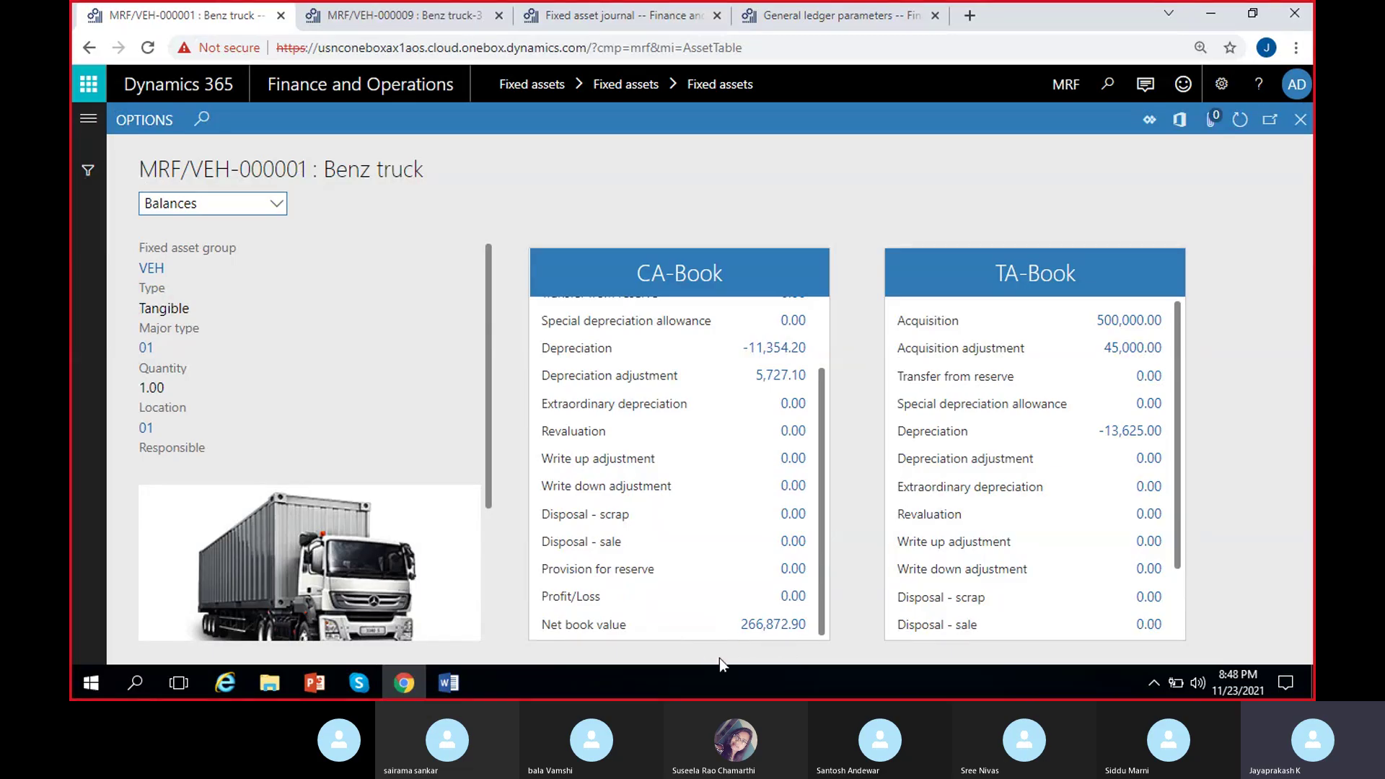
{"action": "key", "text": "ctrl+Tab"}
{"action": "scroll", "coordinate": [760, 494], "scroll_direction": "down", "scroll_amount": 1}
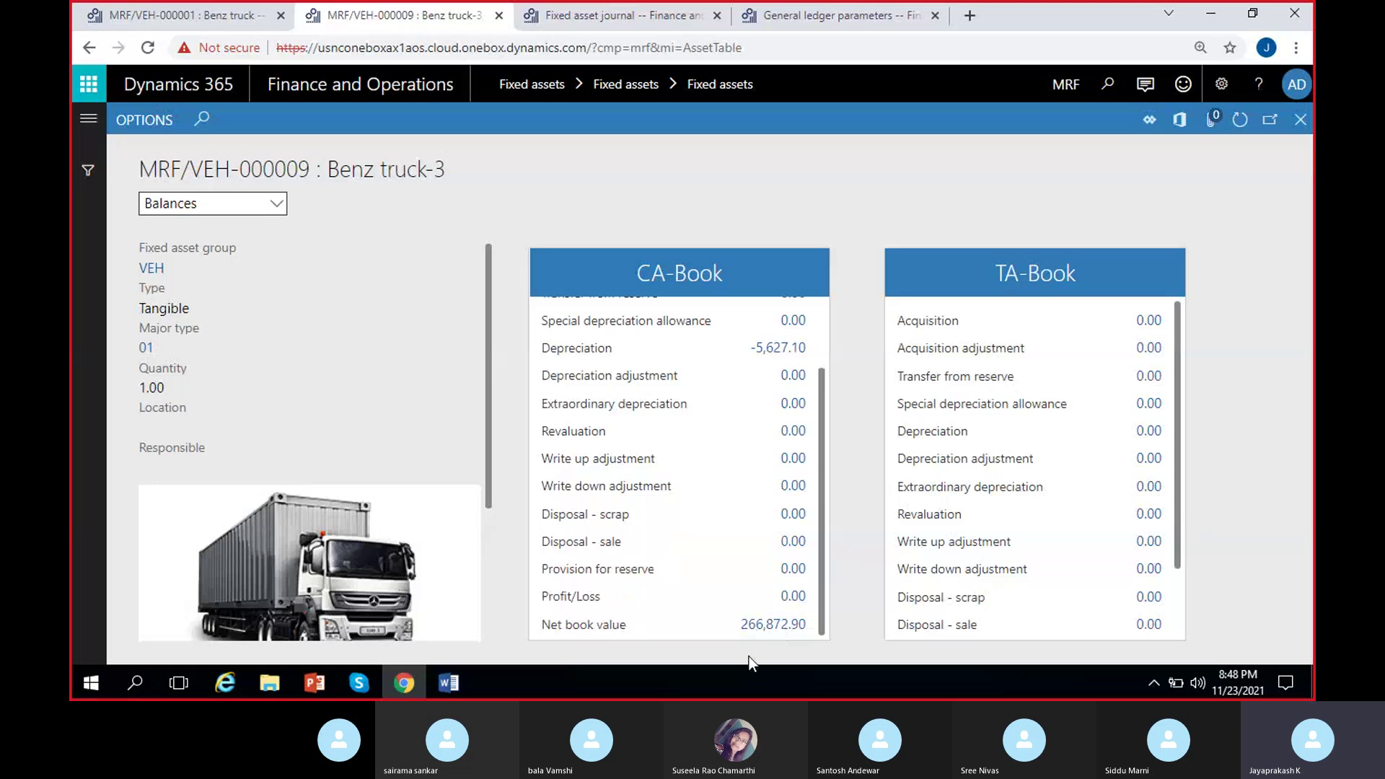
{"action": "left_click", "coordinate": [275, 6]}
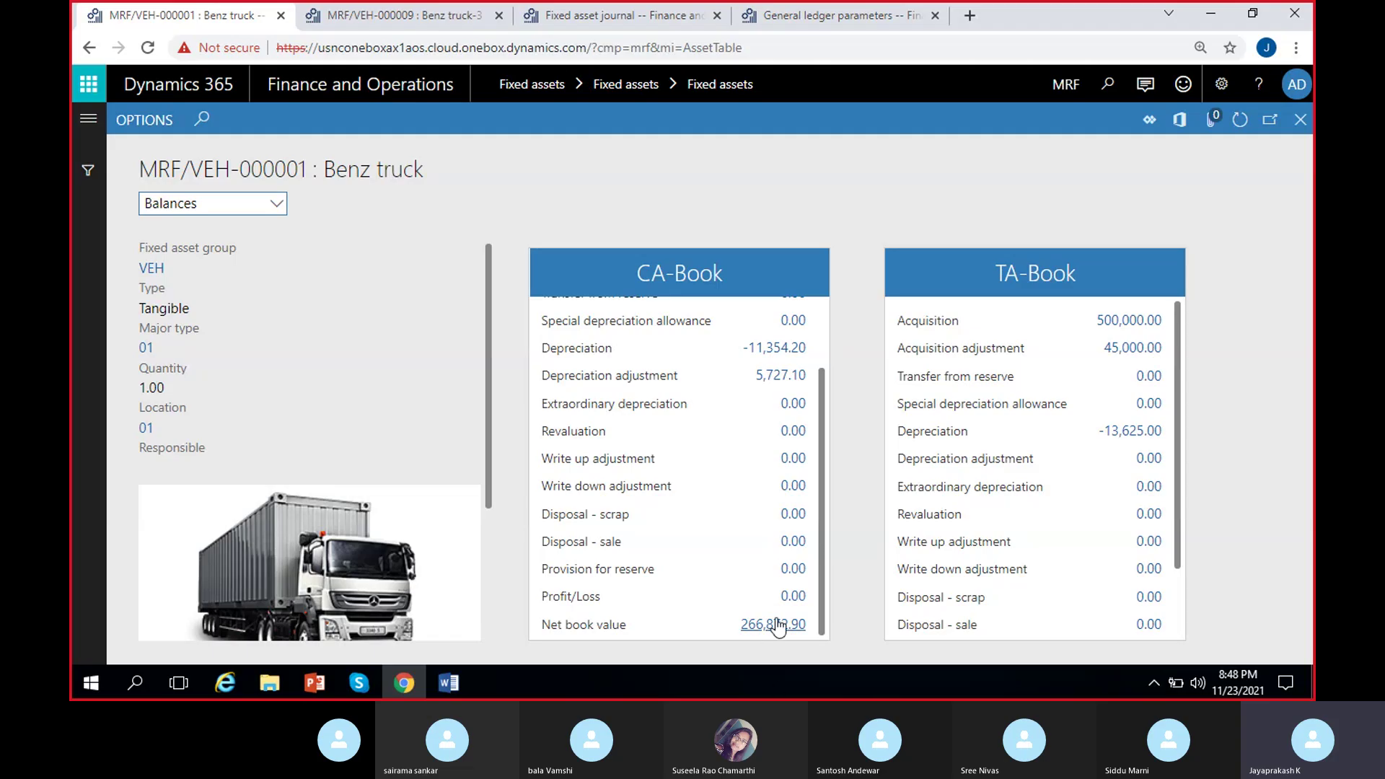
{"action": "left_click", "coordinate": [352, 12]}
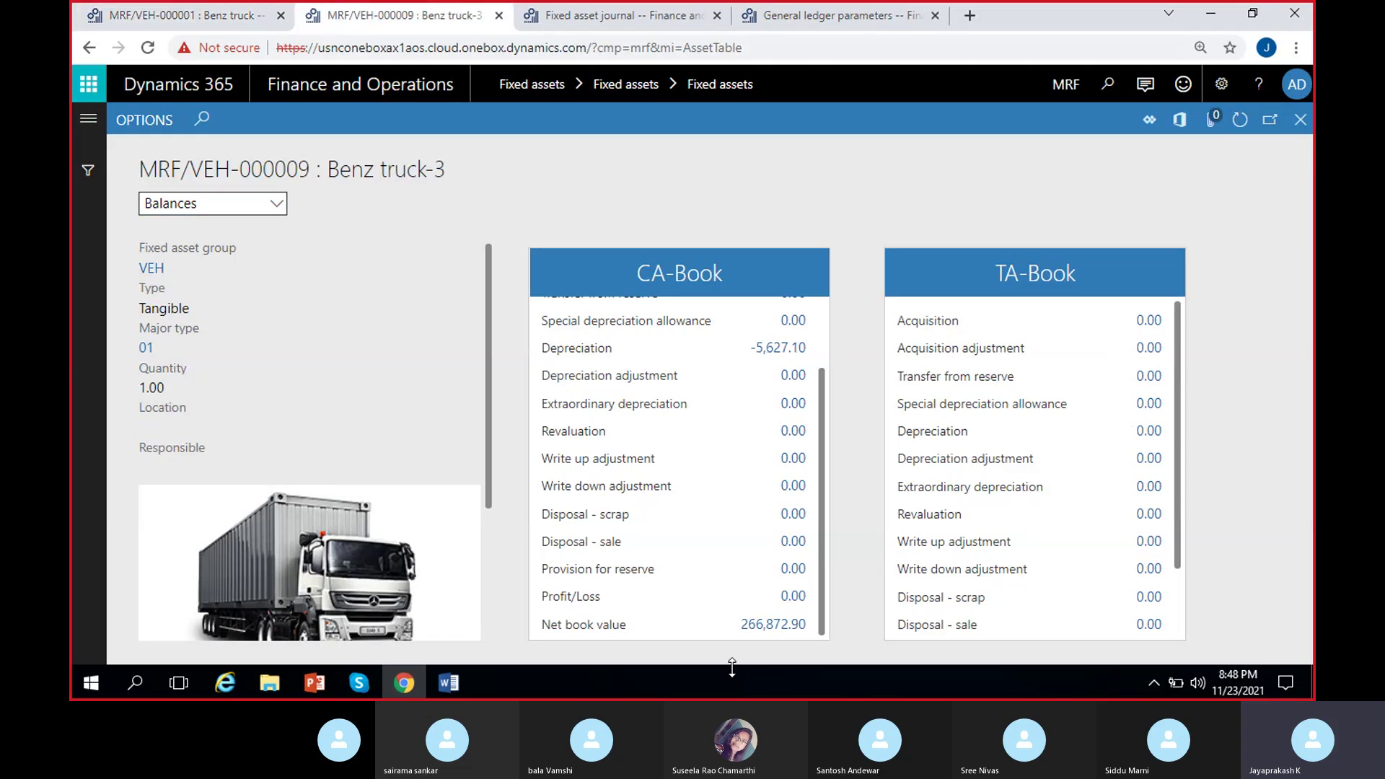
{"action": "key", "text": "ctrl+shift+Tab"}
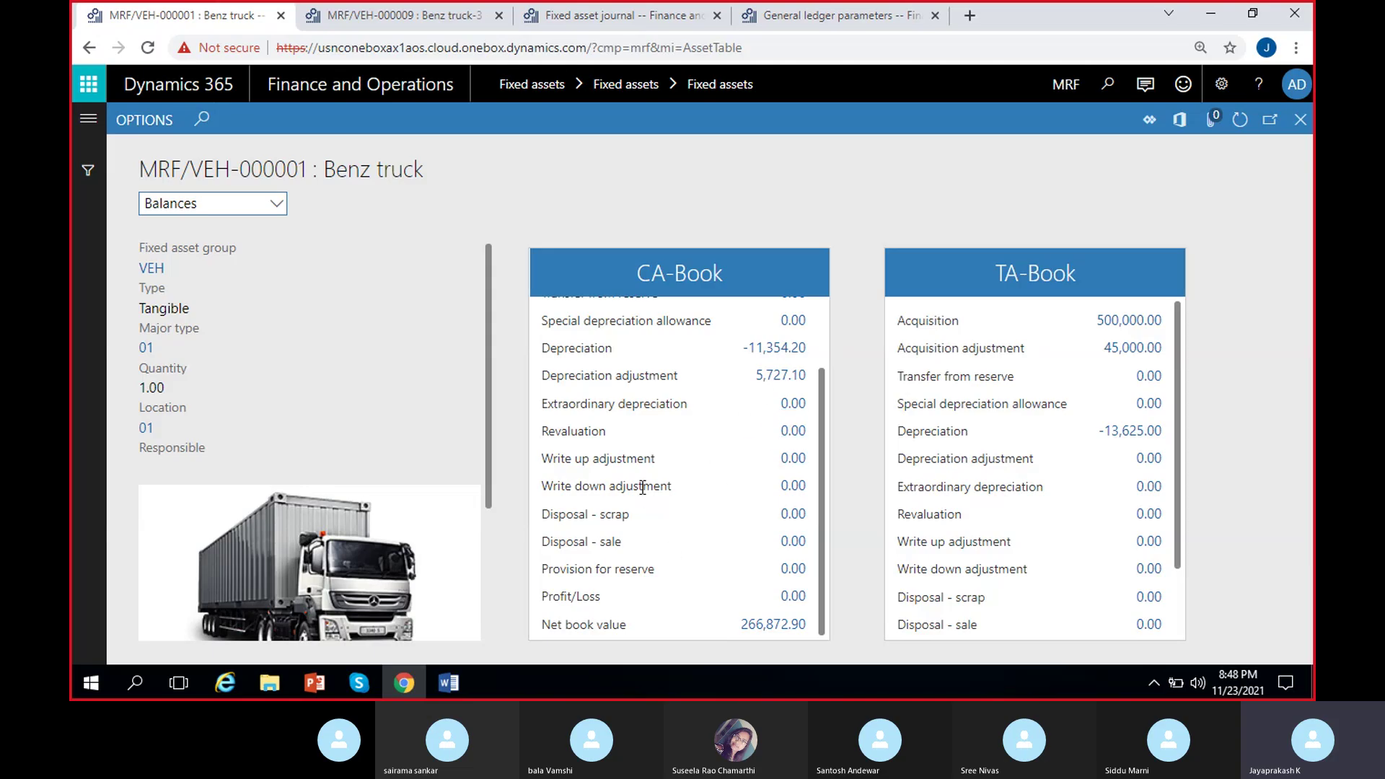
{"action": "scroll", "coordinate": [646, 466], "scroll_direction": "up", "scroll_amount": 2}
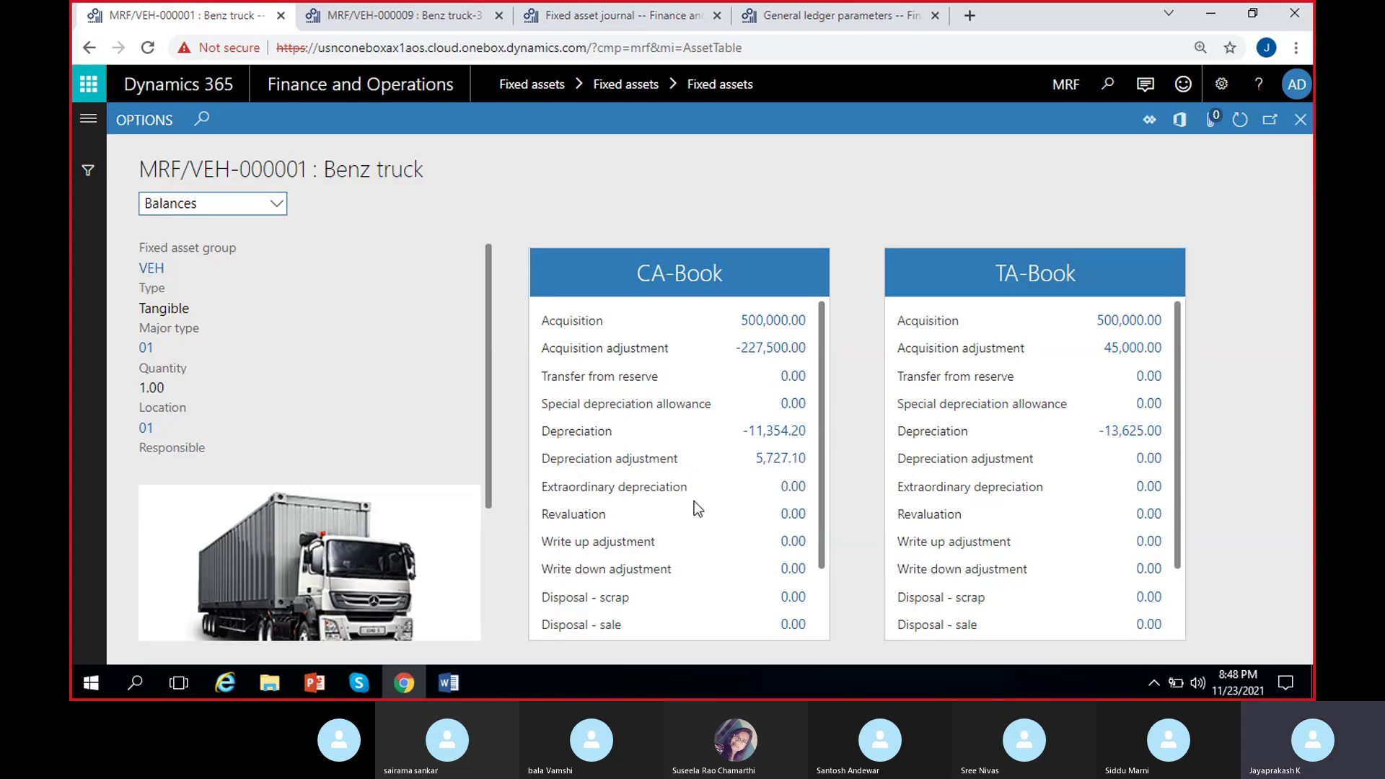
{"action": "left_click", "coordinate": [406, 22]}
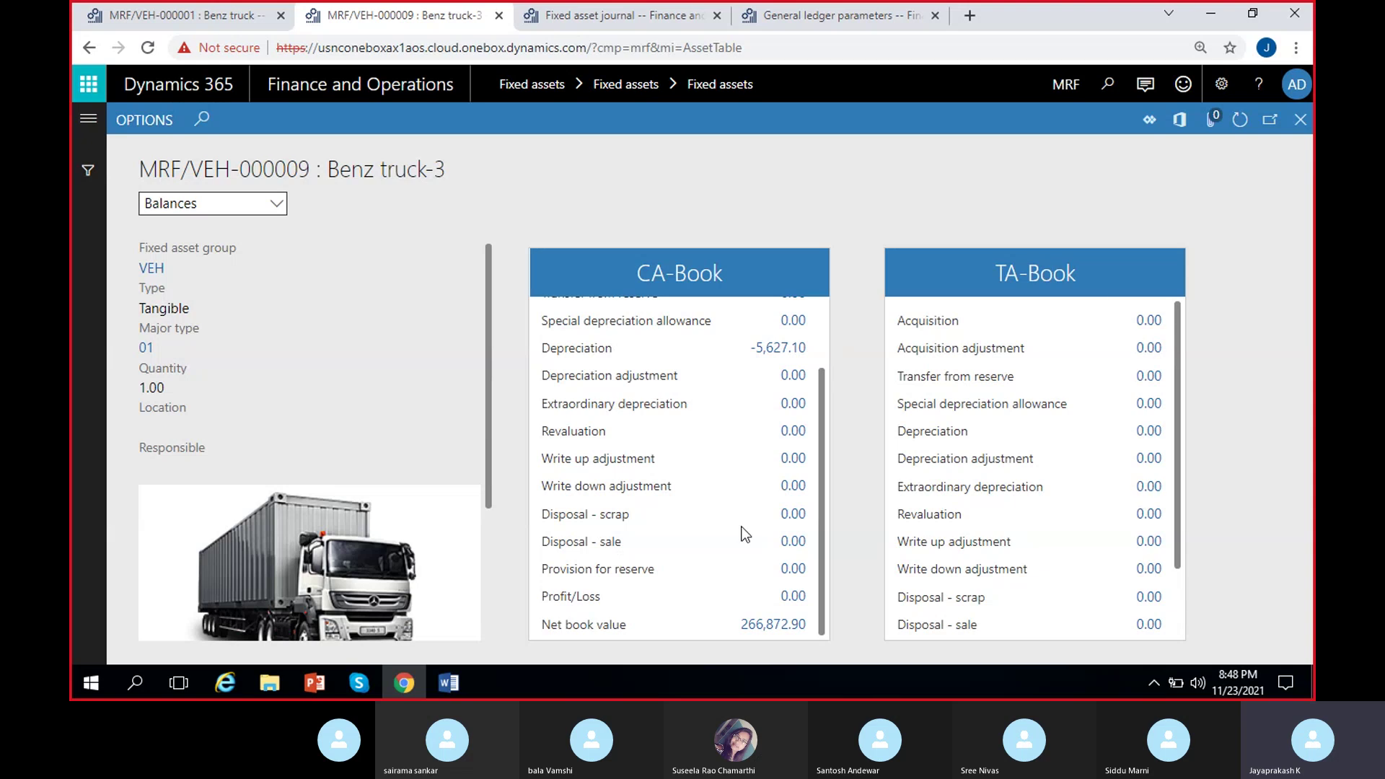
{"action": "scroll", "coordinate": [742, 532], "scroll_direction": "up", "scroll_amount": 2}
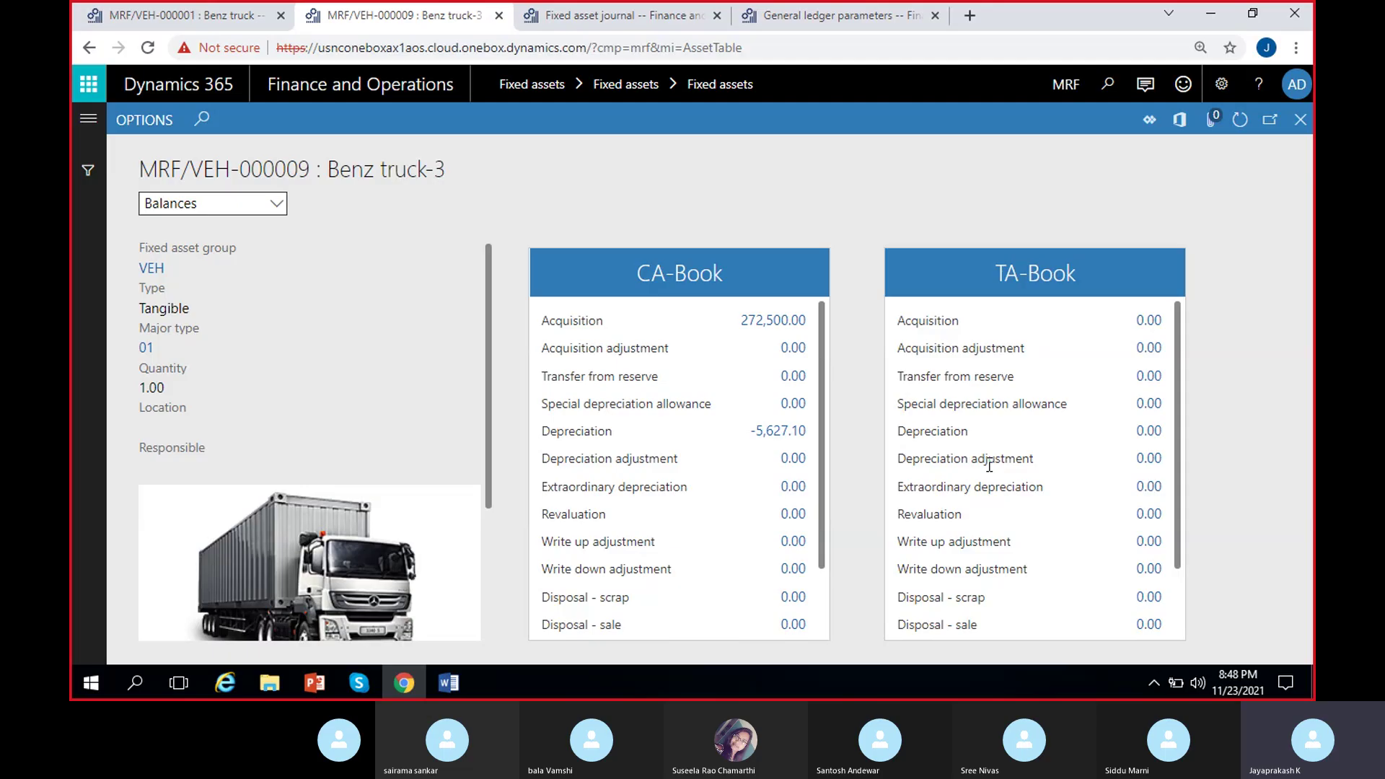
{"action": "left_click", "coordinate": [144, 22]}
{"action": "left_click", "coordinate": [1300, 119]}
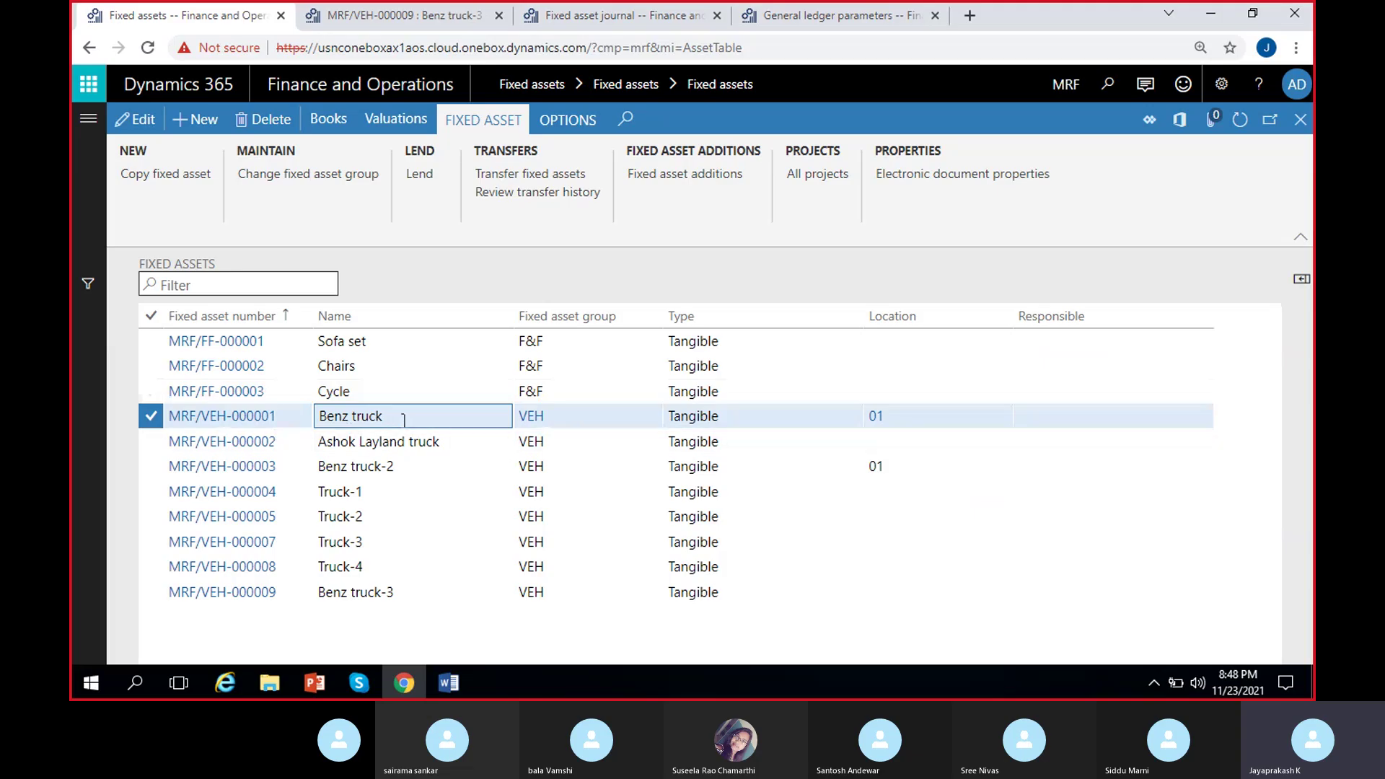
Select Benz truck's TA-Book and start the Split fixed asset function.
{"action": "left_click", "coordinate": [344, 117]}
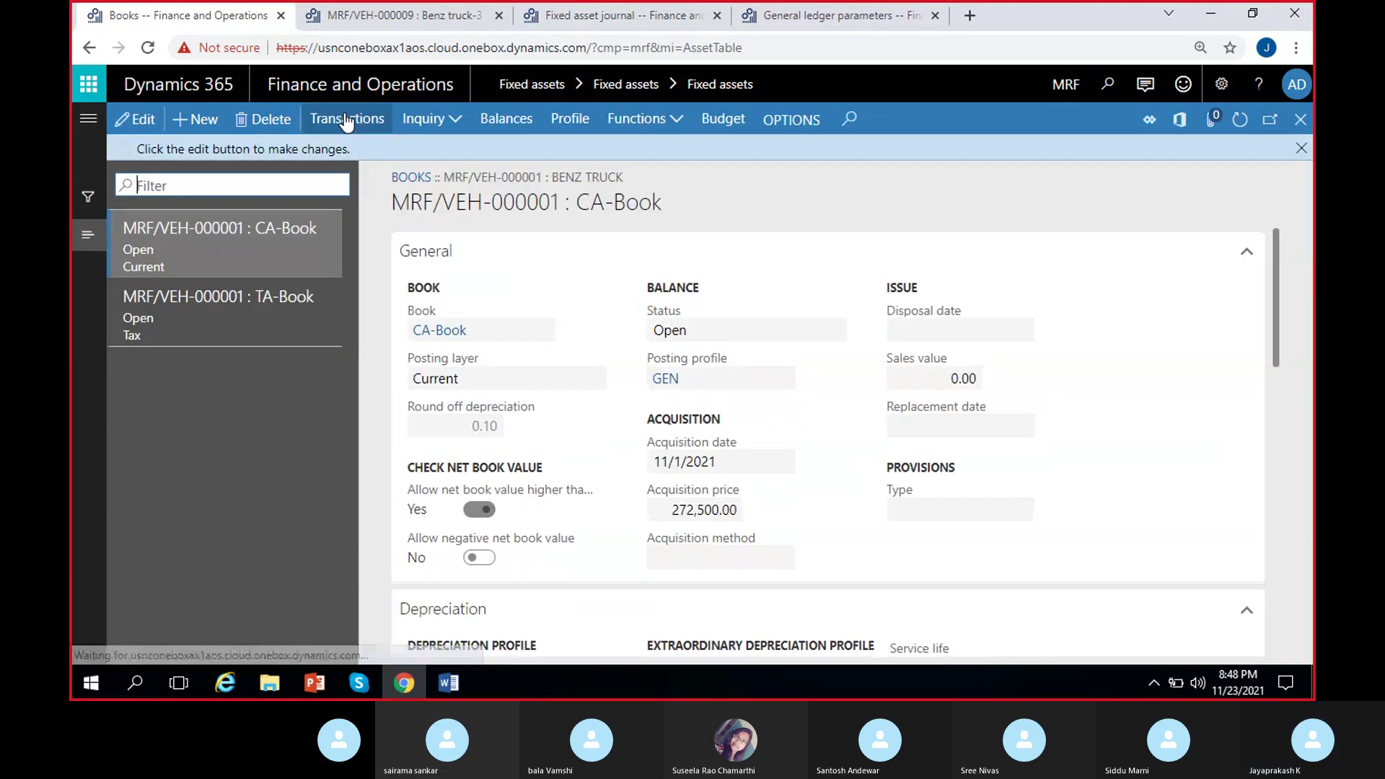
{"action": "left_click", "coordinate": [289, 298]}
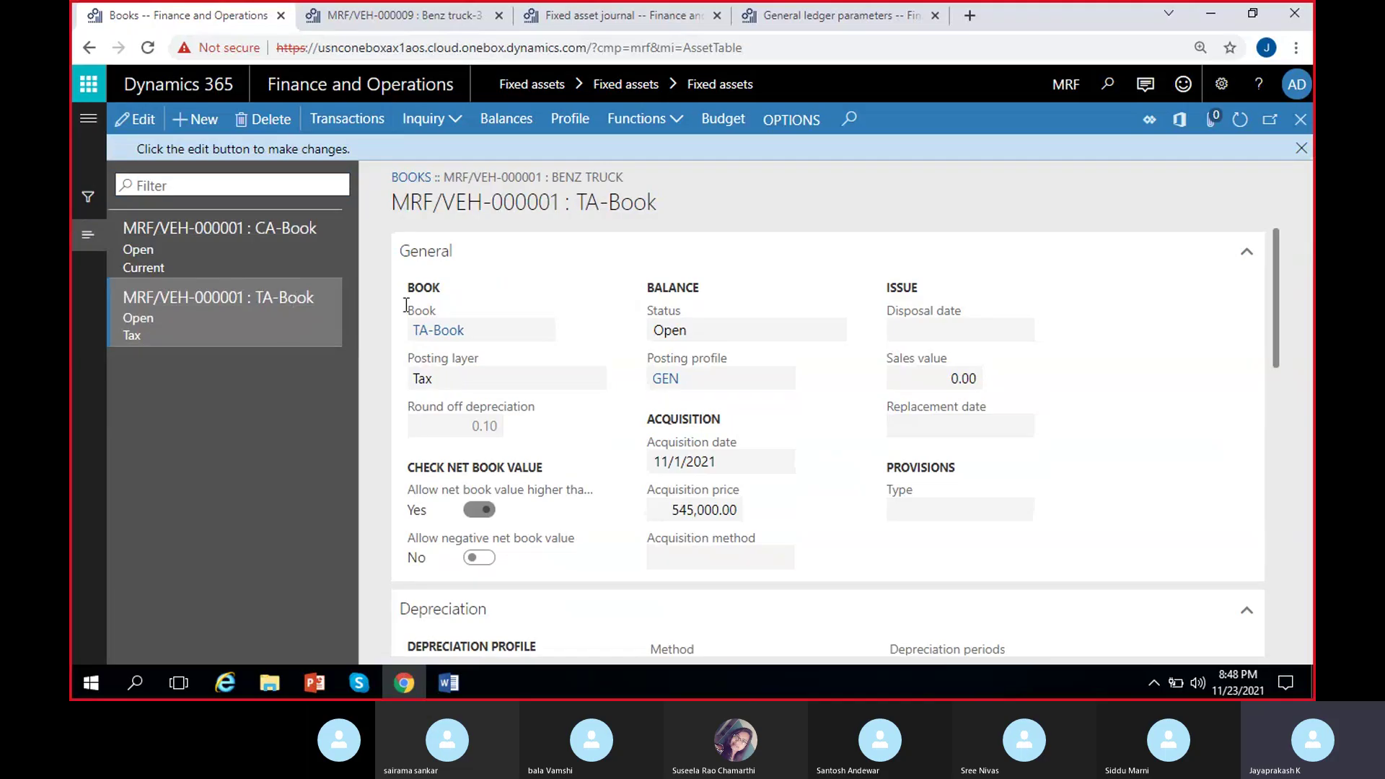
{"action": "left_click", "coordinate": [638, 119]}
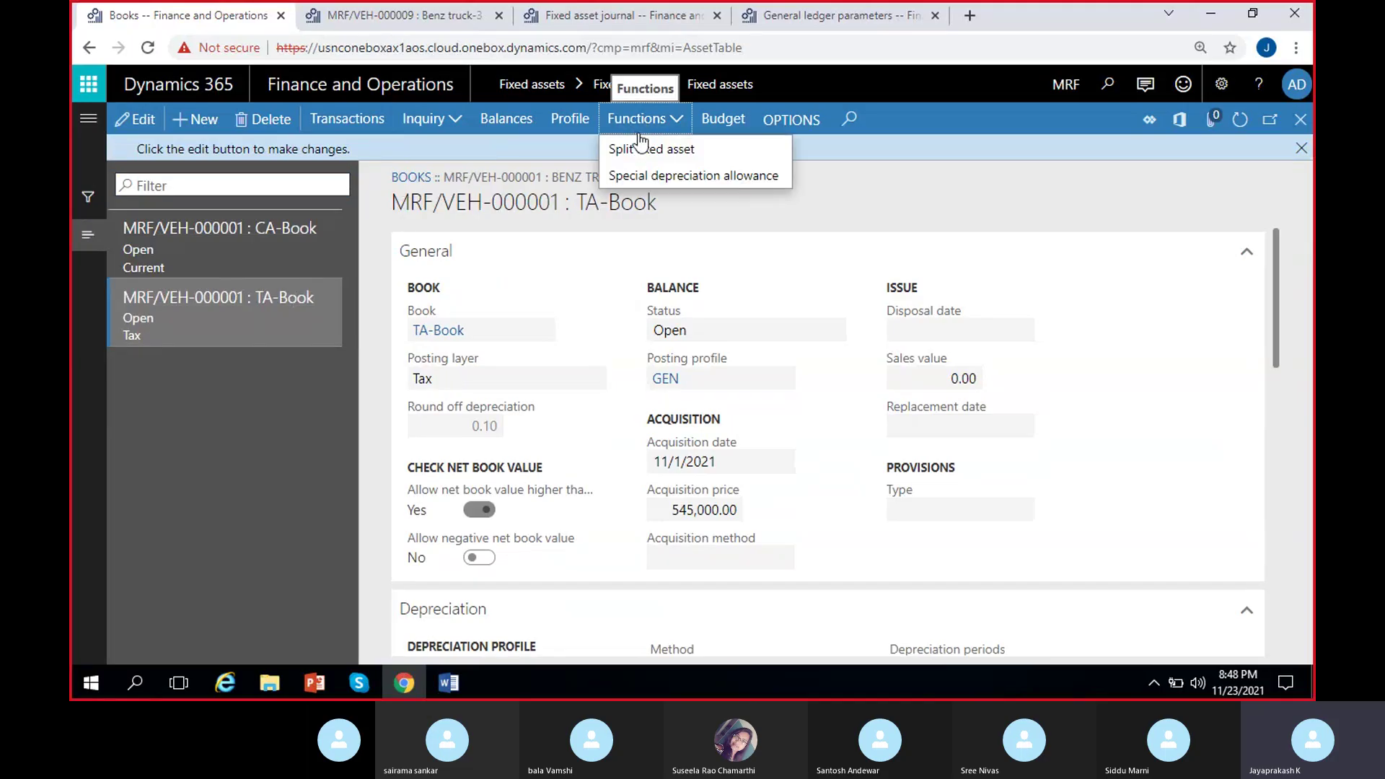
{"action": "left_click", "coordinate": [640, 152]}
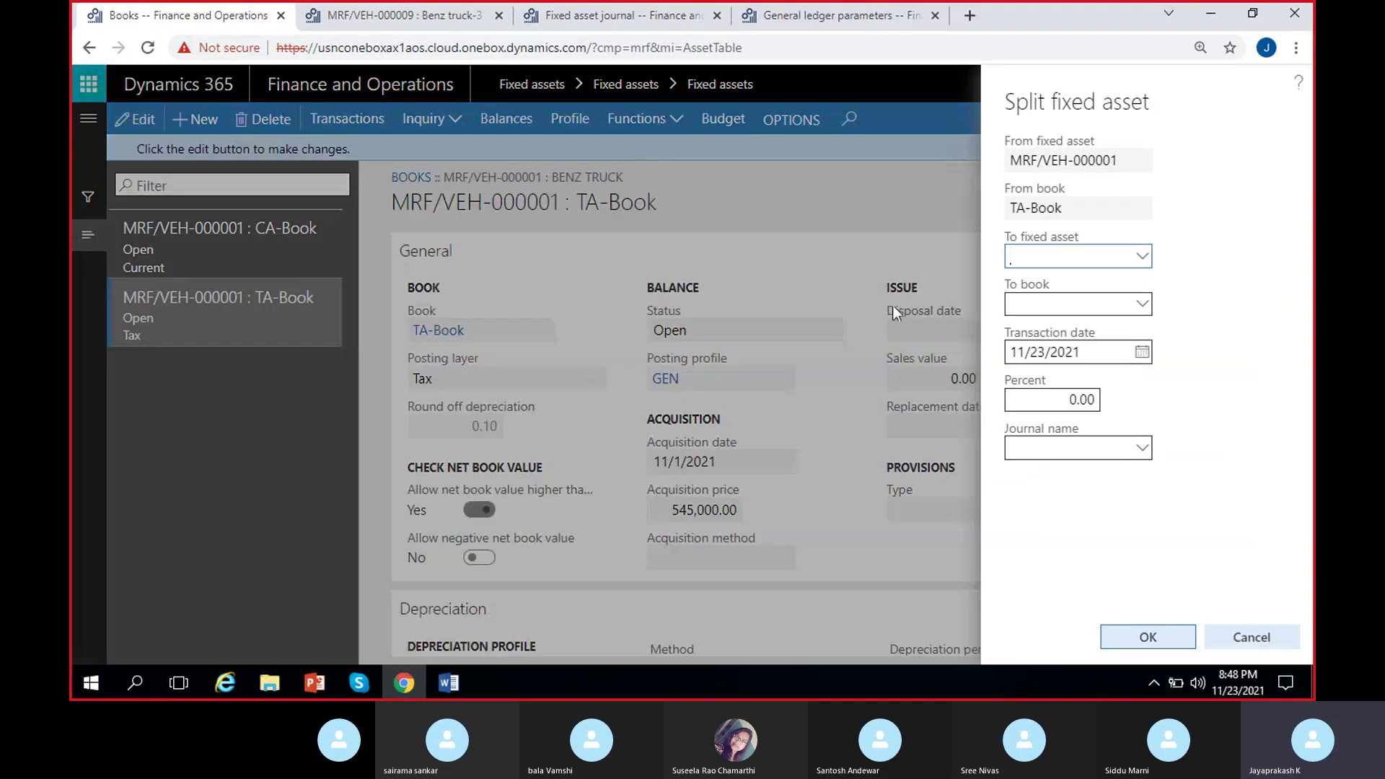
Split 50% into MRF/VEH-000009's TA-Book using journal FA_Aqui_TA.
{"action": "left_click", "coordinate": [1138, 258]}
{"action": "scroll", "coordinate": [892, 419], "scroll_direction": "down", "scroll_amount": 2}
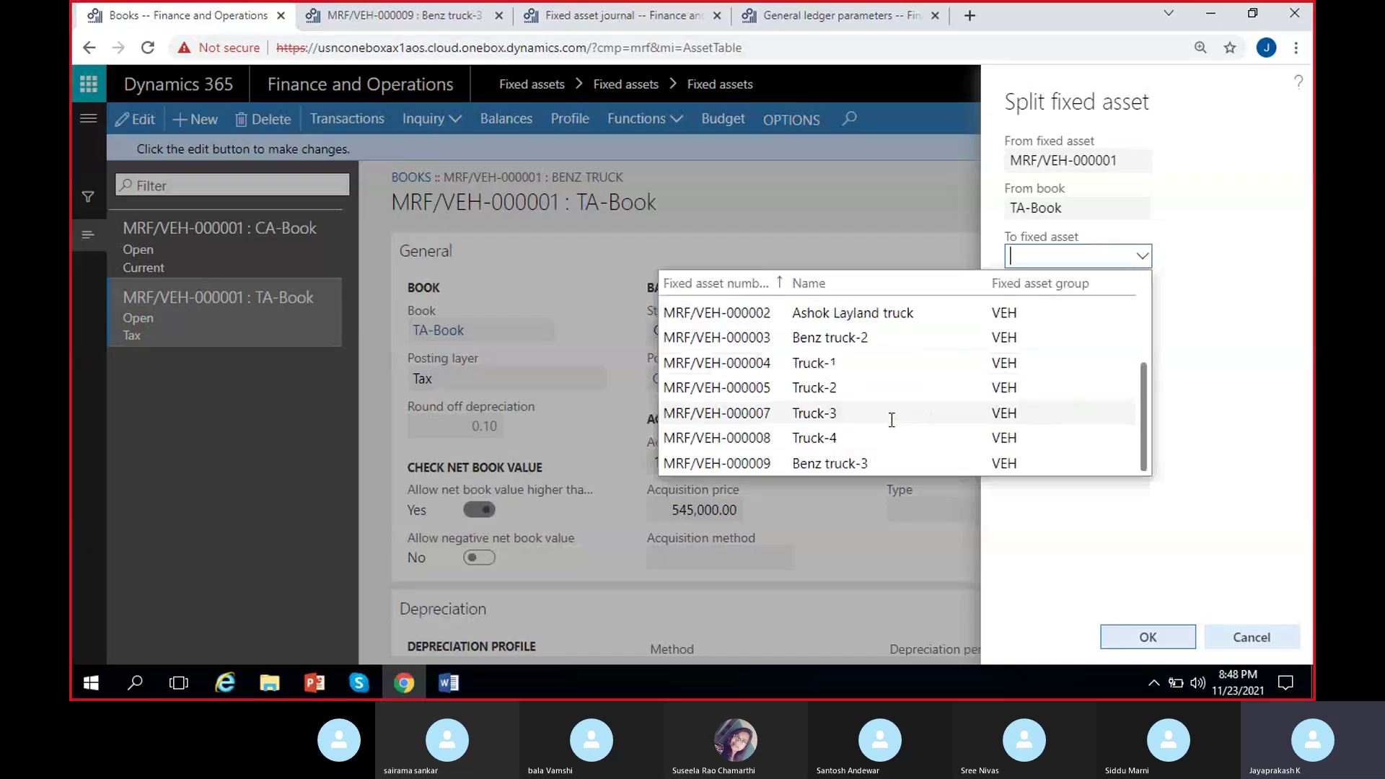
{"action": "left_click", "coordinate": [833, 465]}
{"action": "left_click", "coordinate": [1142, 306]}
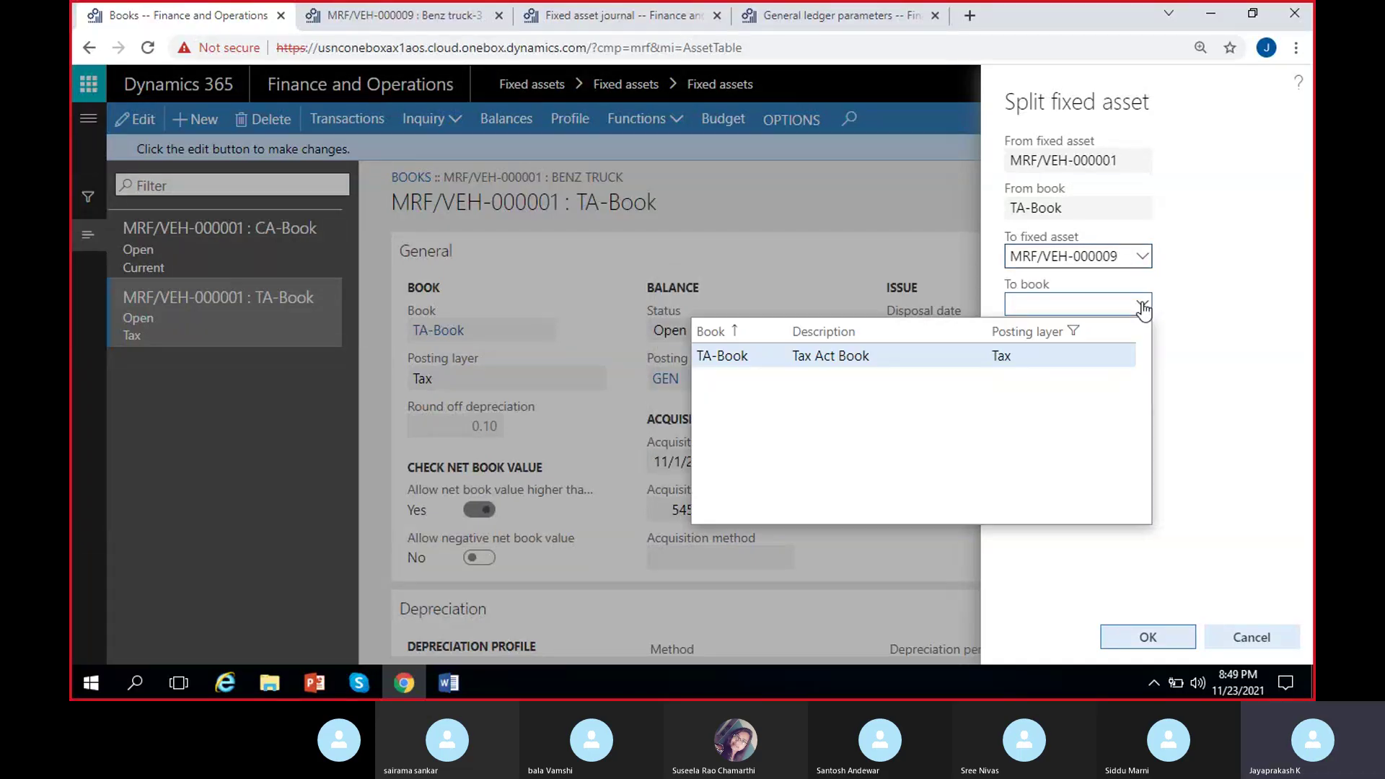
{"action": "left_click", "coordinate": [918, 356]}
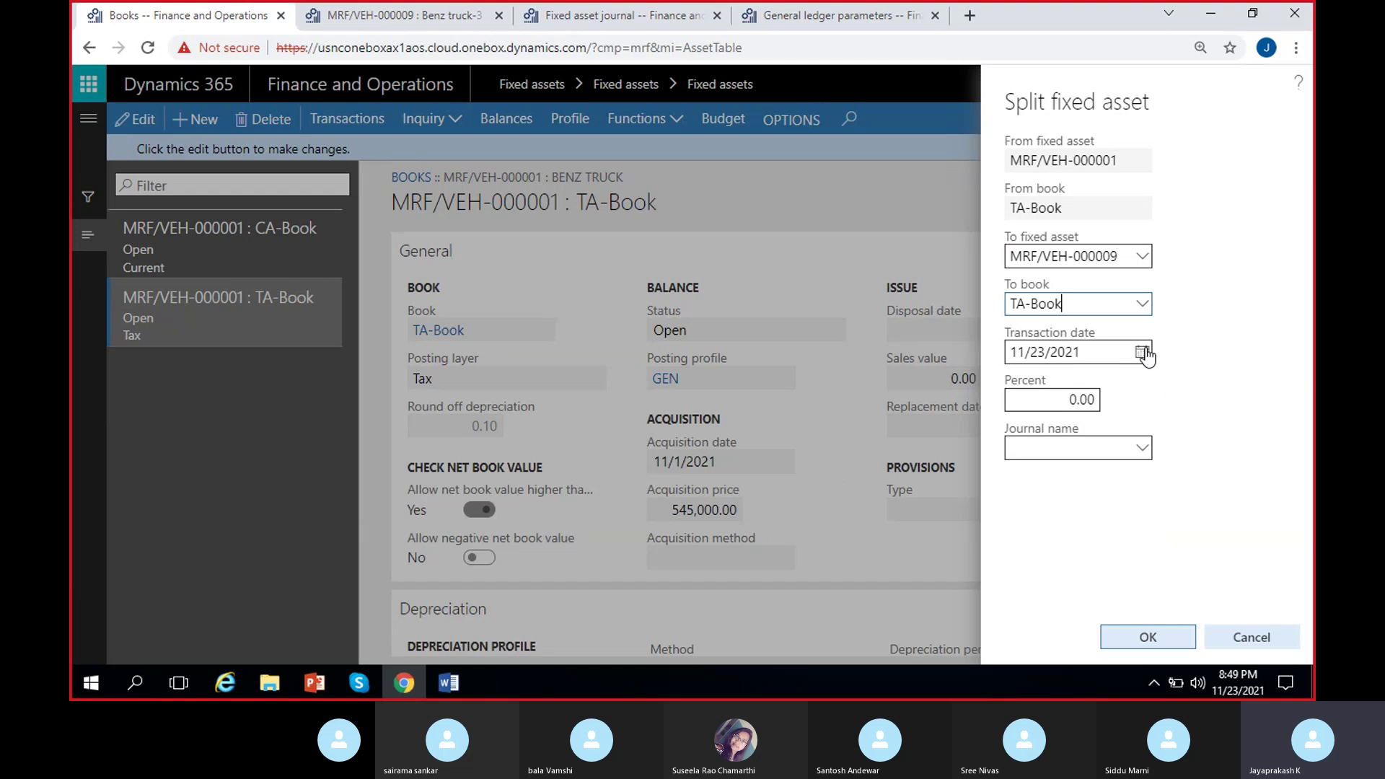
{"action": "left_click", "coordinate": [1051, 402]}
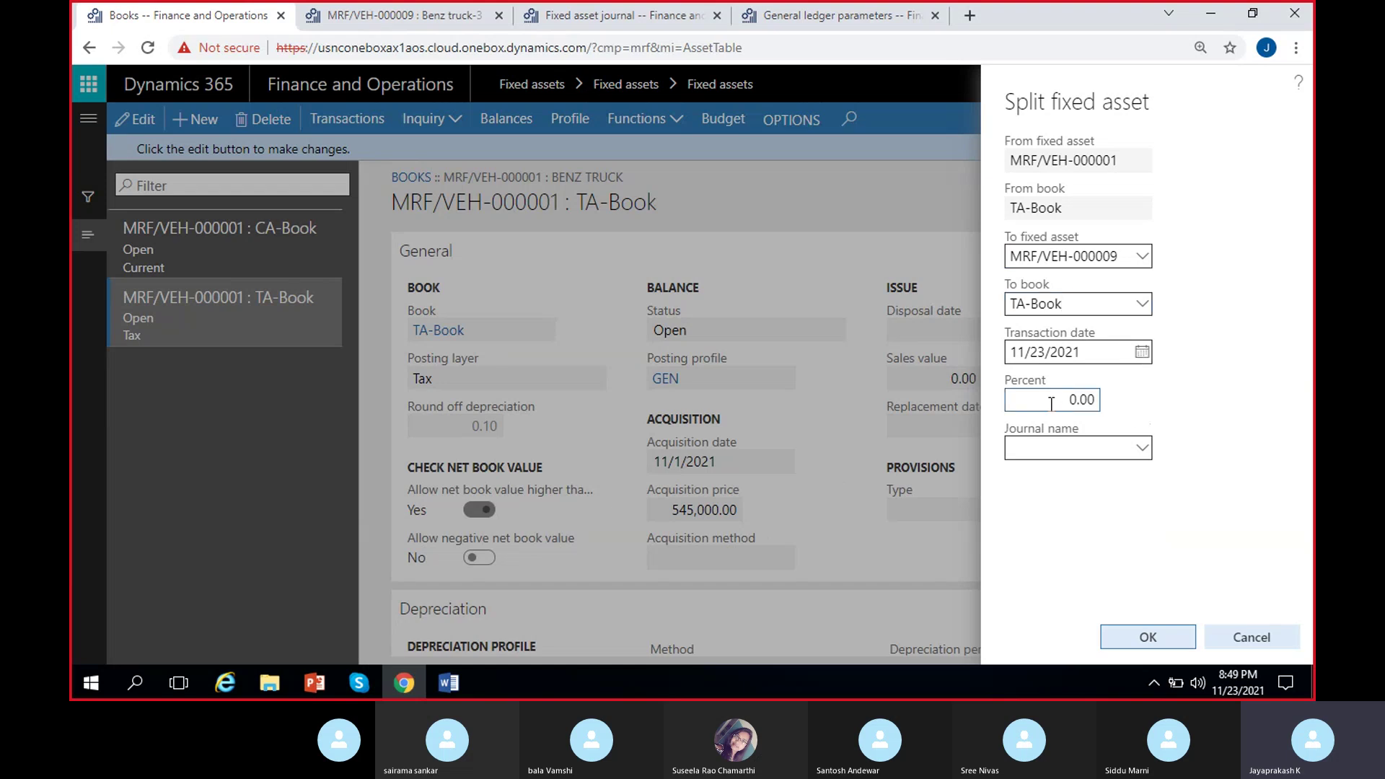
{"action": "left_click", "coordinate": [1142, 450]}
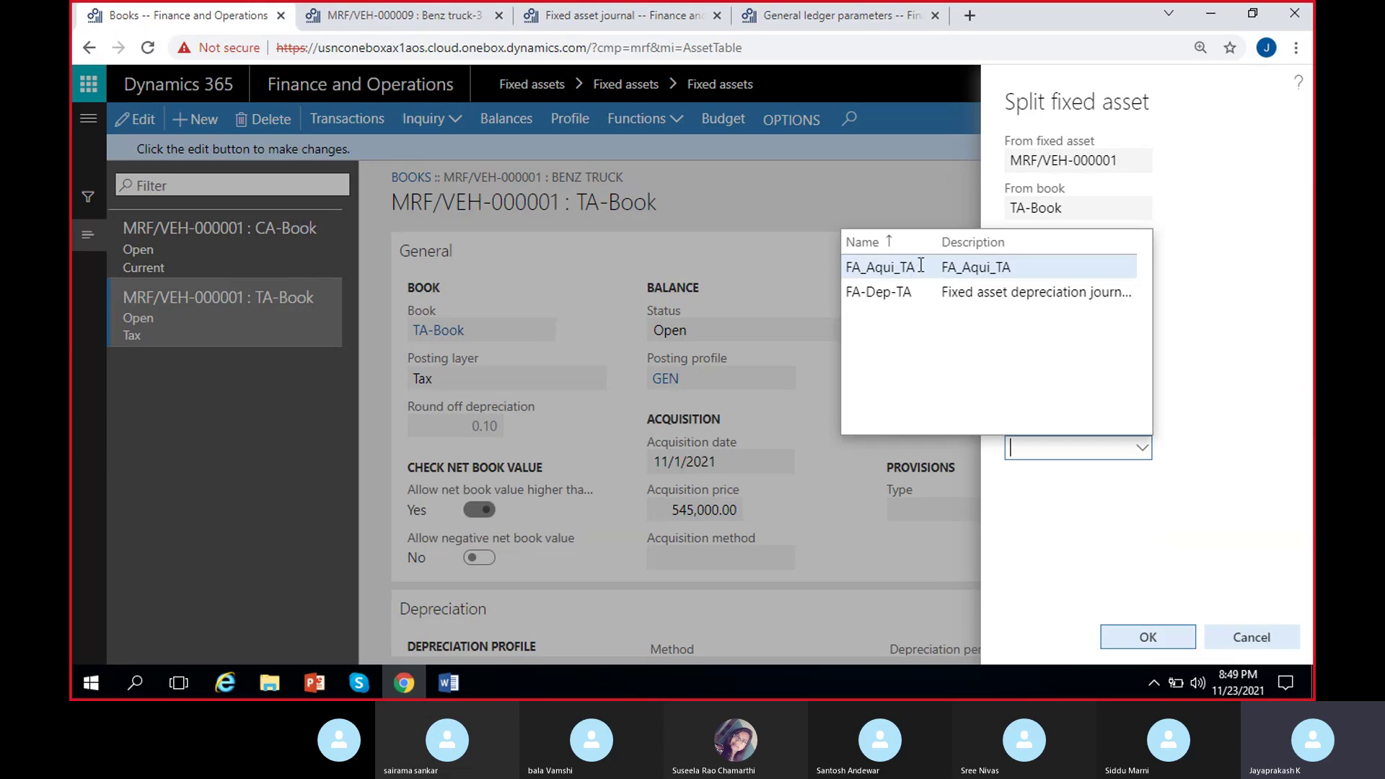
{"action": "left_click", "coordinate": [926, 267]}
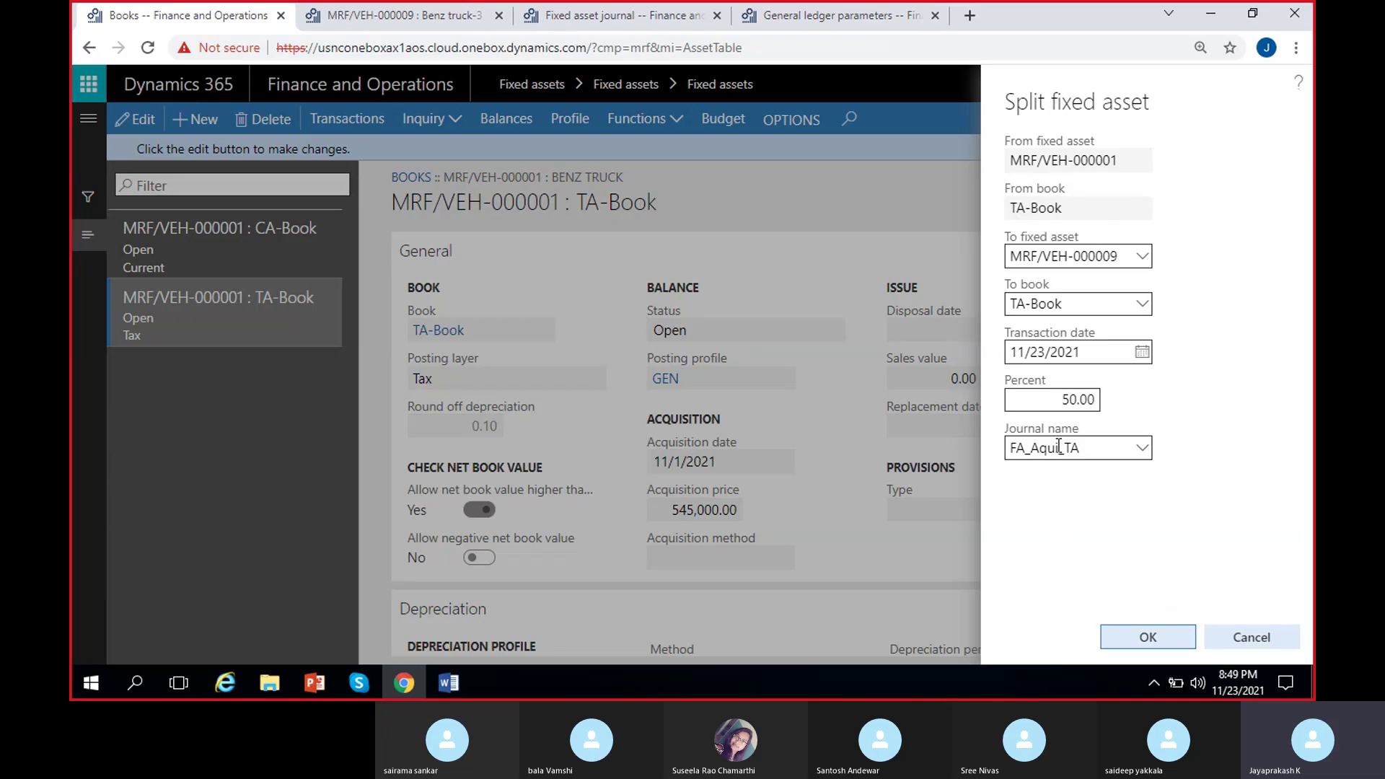
{"action": "left_click", "coordinate": [1143, 633]}
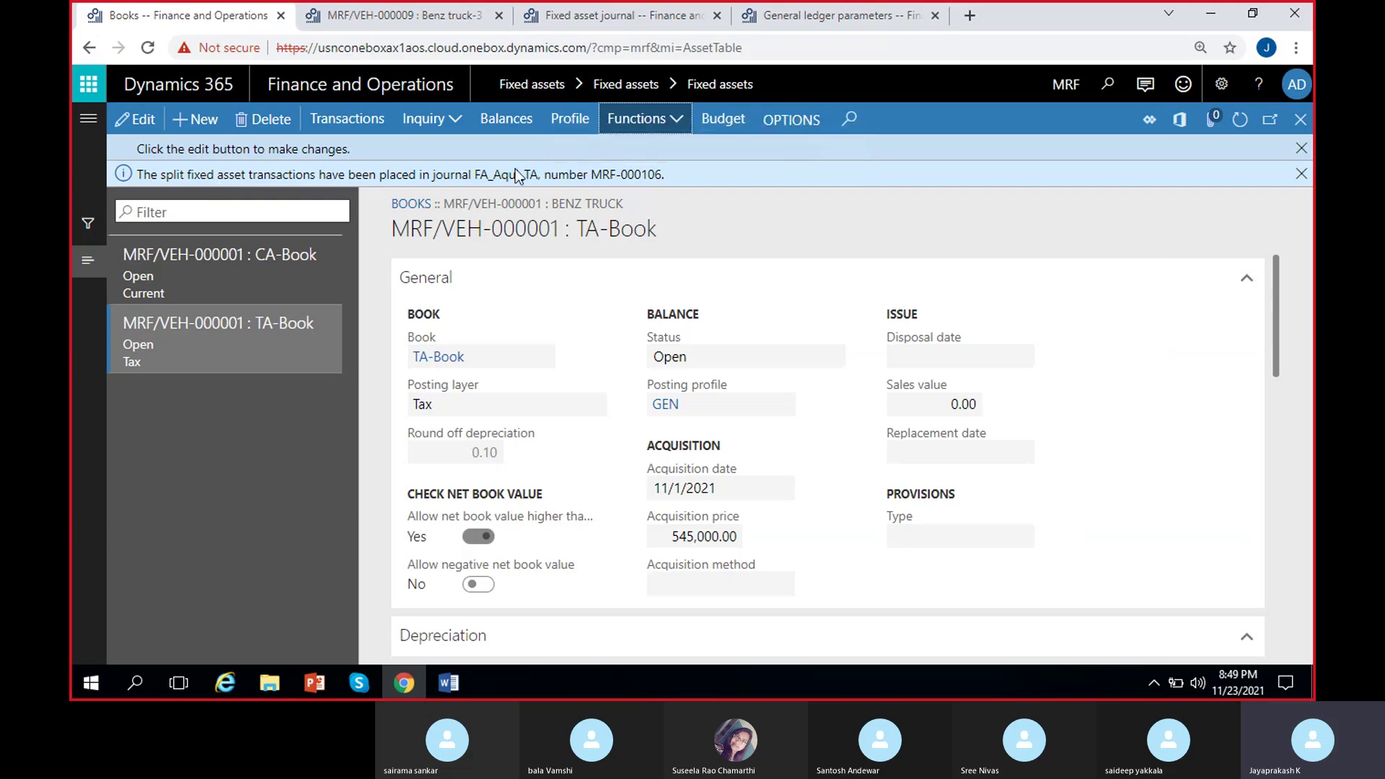
Close the earlier journal's lines and refresh the fixed asset journal list.
{"action": "left_click", "coordinate": [599, 17]}
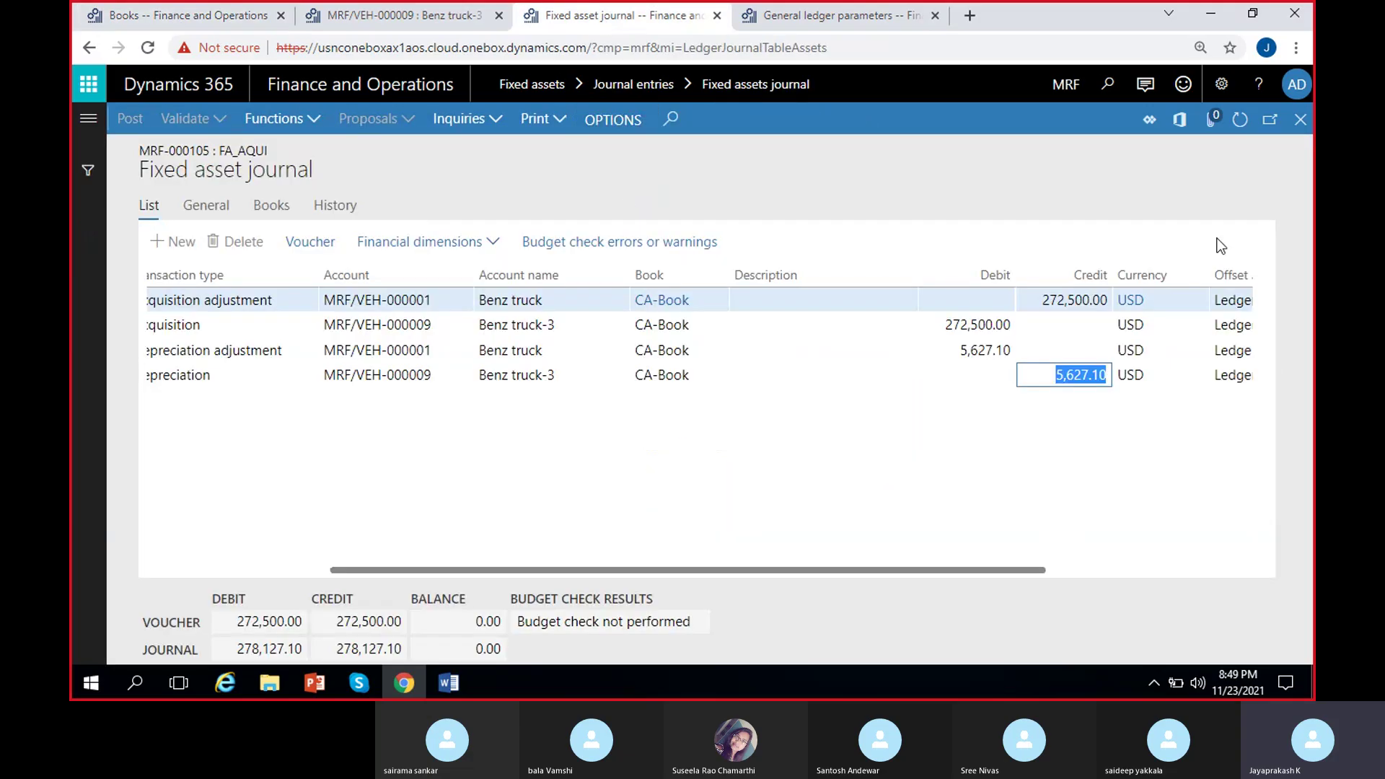
{"action": "left_click", "coordinate": [1300, 120]}
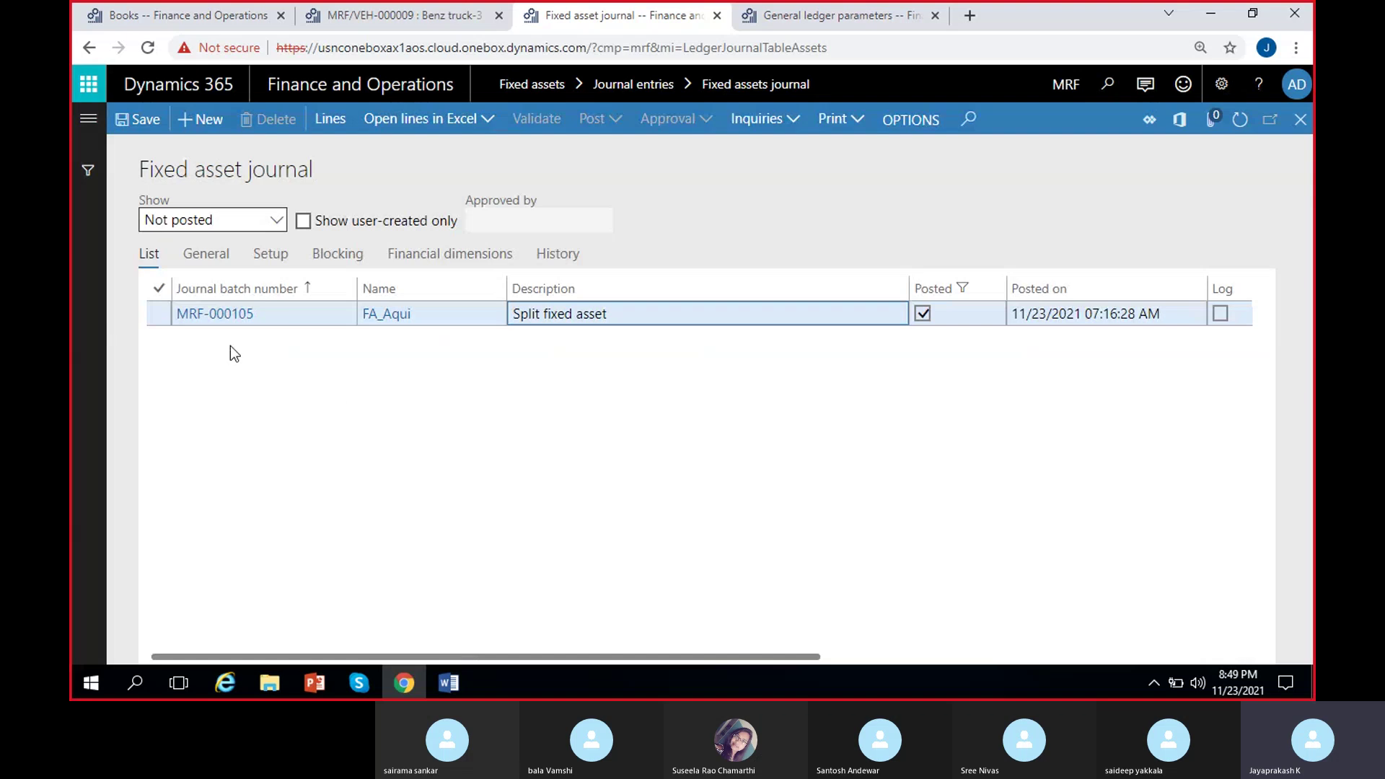
{"action": "left_click", "coordinate": [1238, 121]}
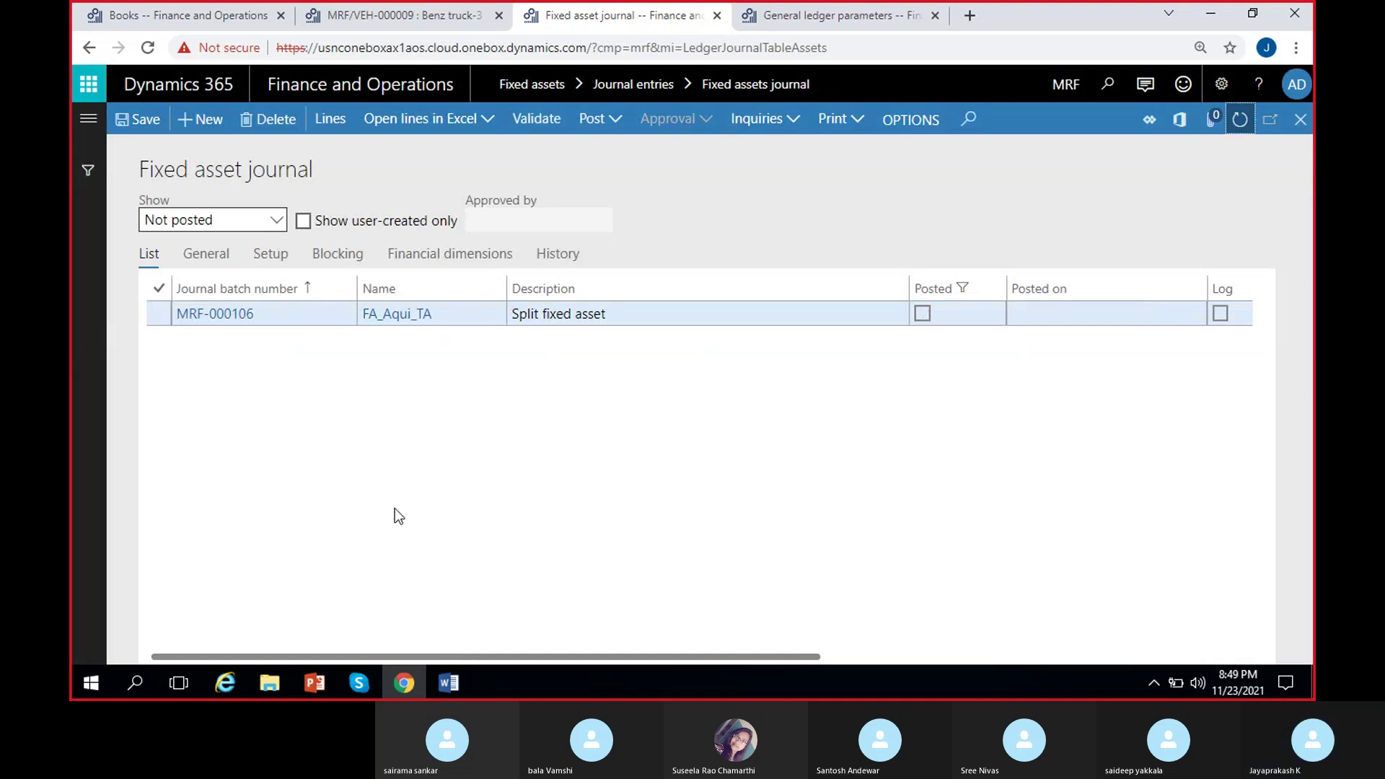
{"action": "left_click", "coordinate": [209, 24]}
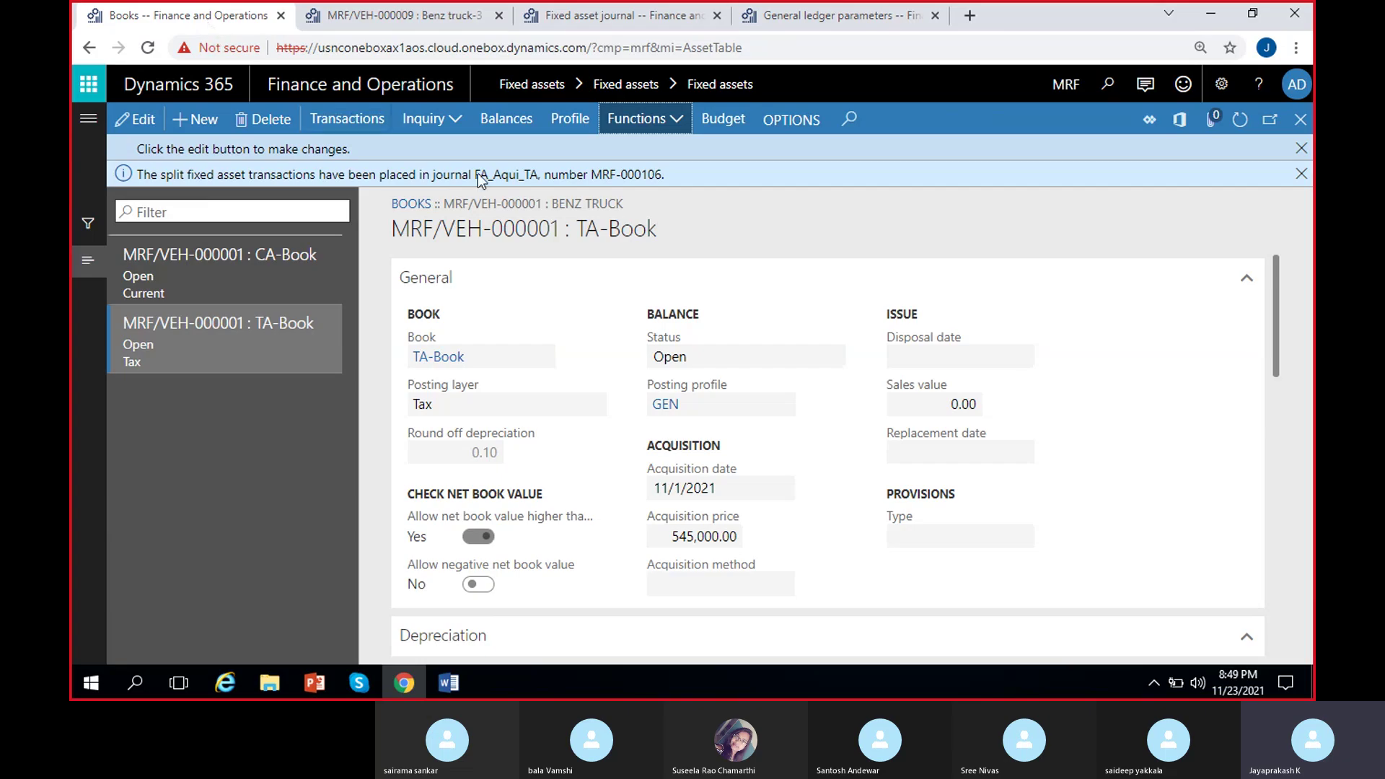
{"action": "left_click", "coordinate": [642, 17]}
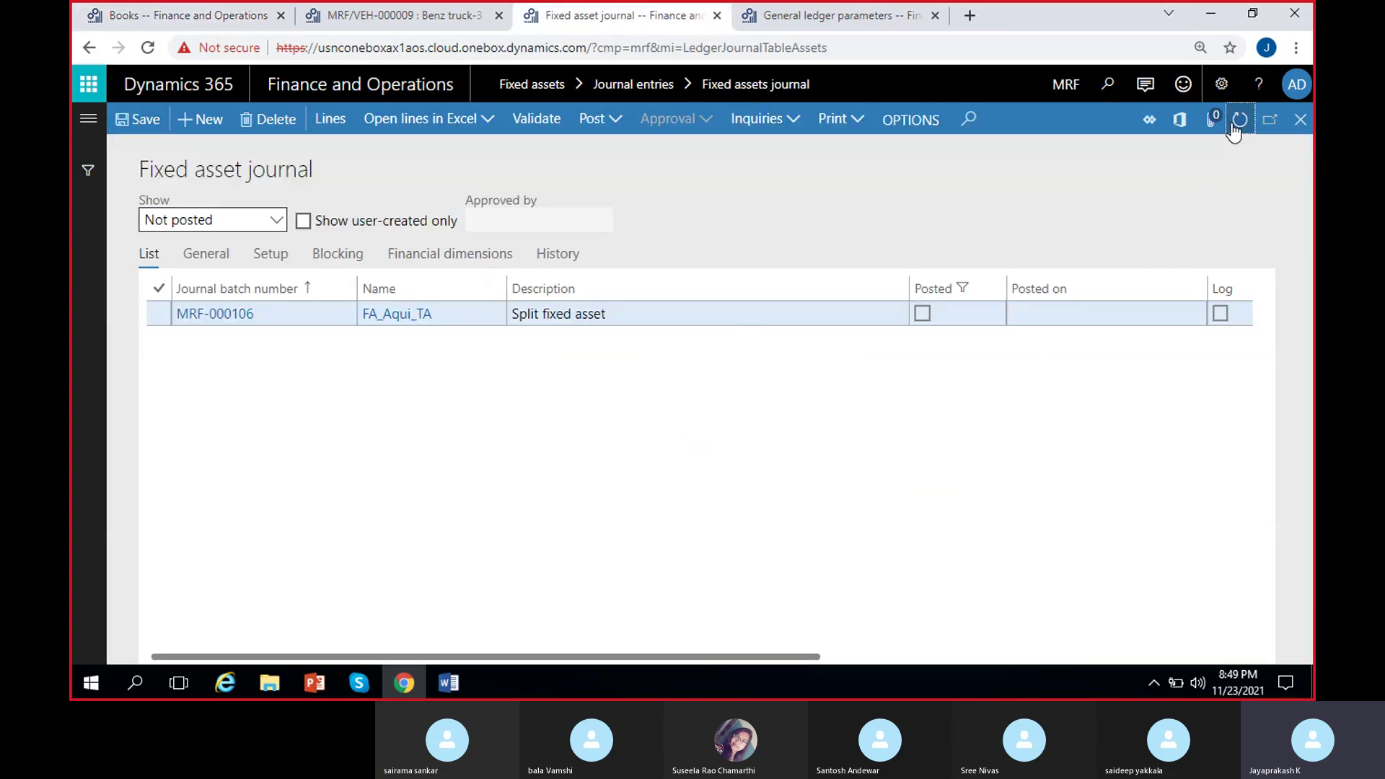
Filter journals to Not posted and open the lines of MRF-000106.
{"action": "left_click", "coordinate": [276, 220]}
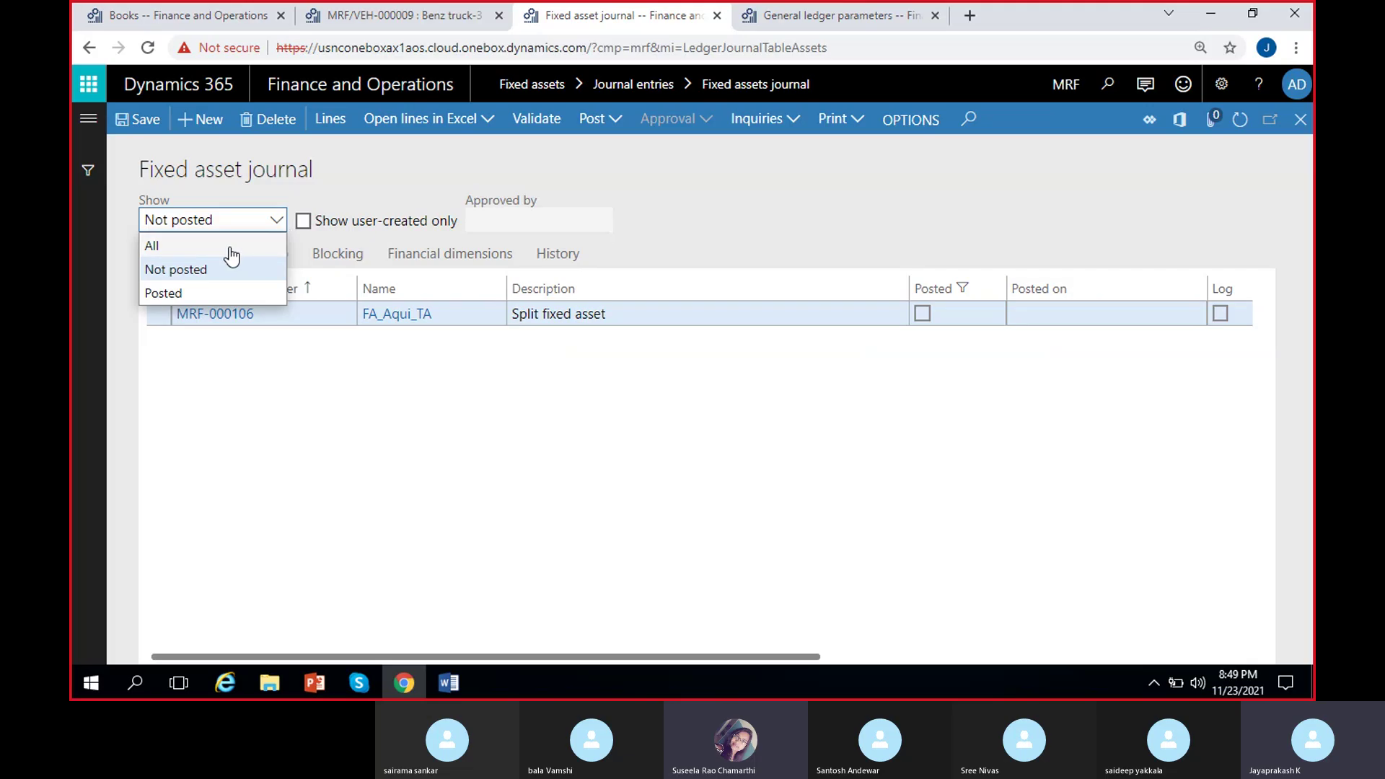
{"action": "left_click", "coordinate": [230, 246]}
{"action": "left_click", "coordinate": [276, 220]}
{"action": "left_click", "coordinate": [209, 272]}
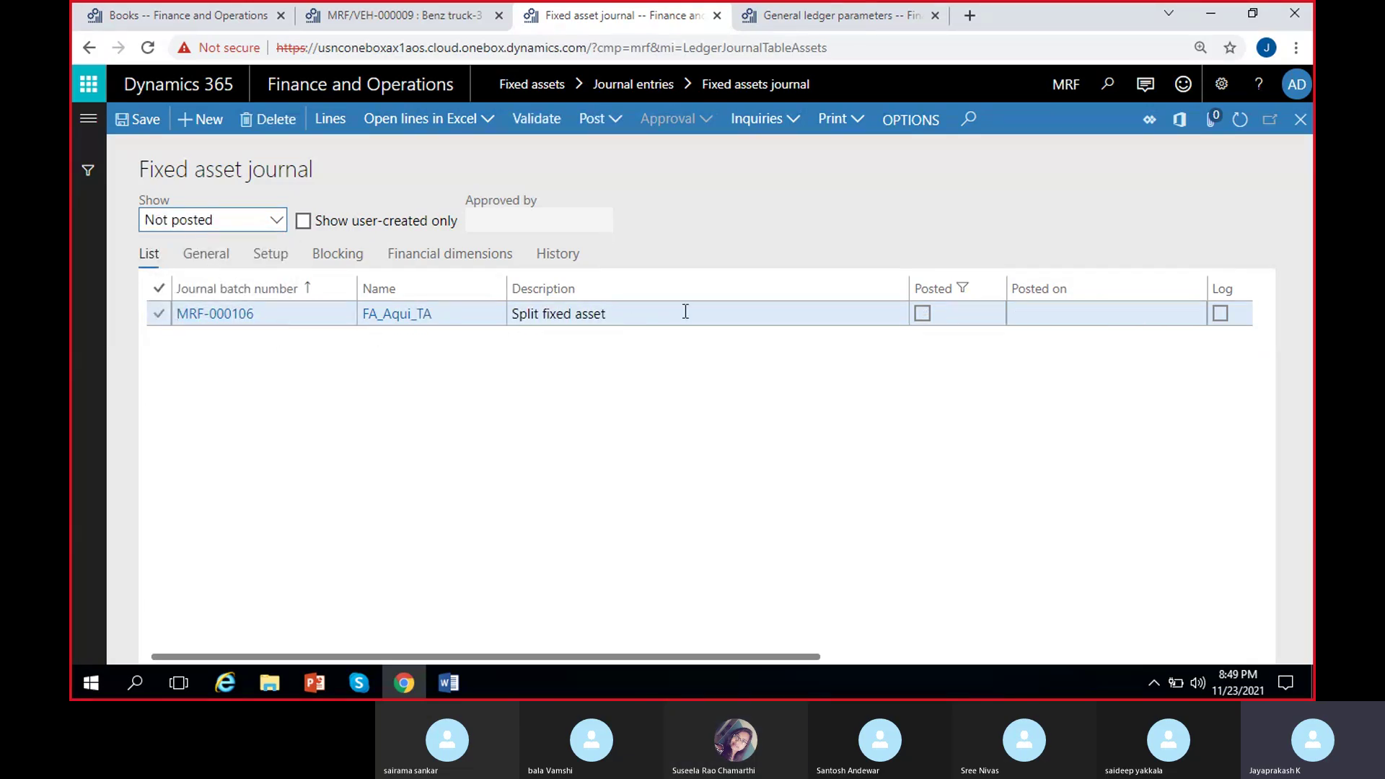
{"action": "left_click", "coordinate": [685, 312]}
{"action": "left_click", "coordinate": [339, 120]}
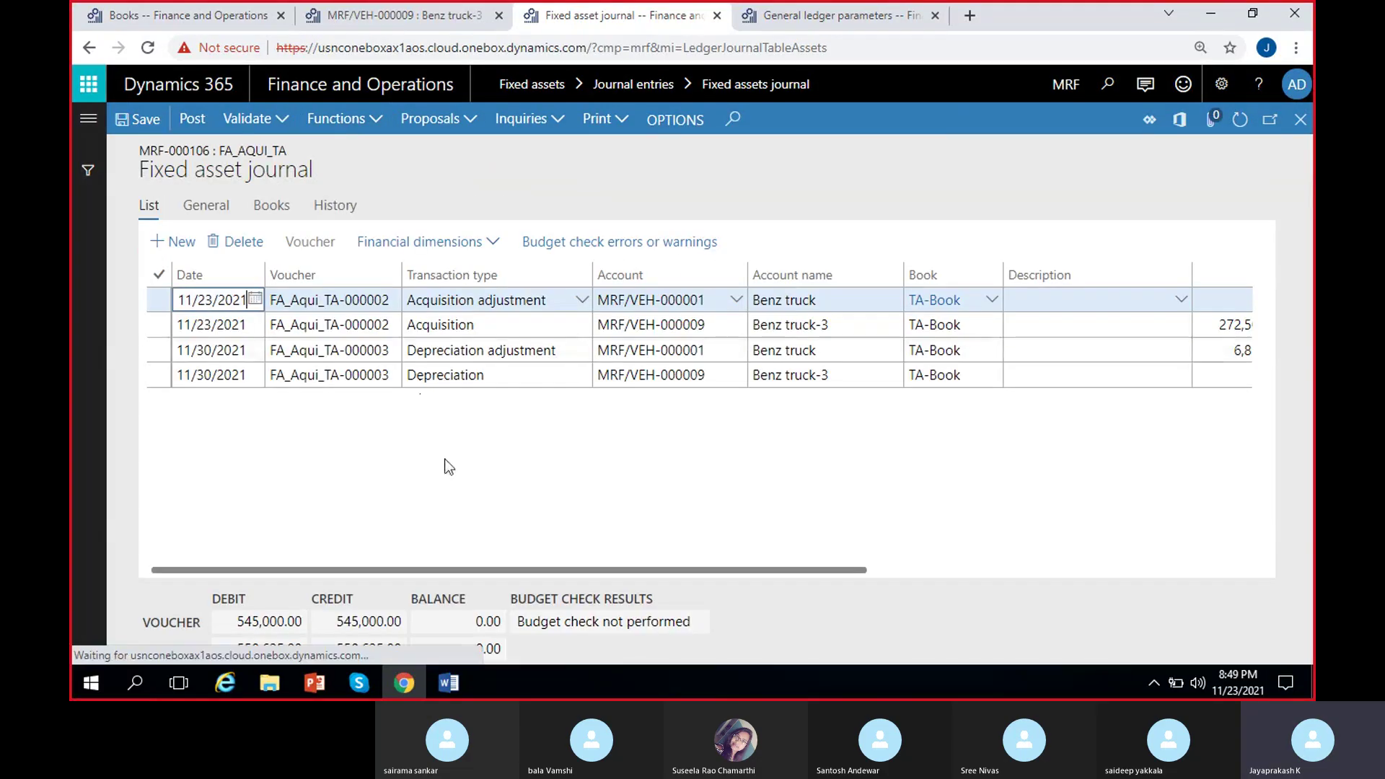
Inspect the offset account values on all four TA-Book journal lines.
{"action": "scroll", "coordinate": [601, 451], "scroll_direction": "right", "scroll_amount": 5}
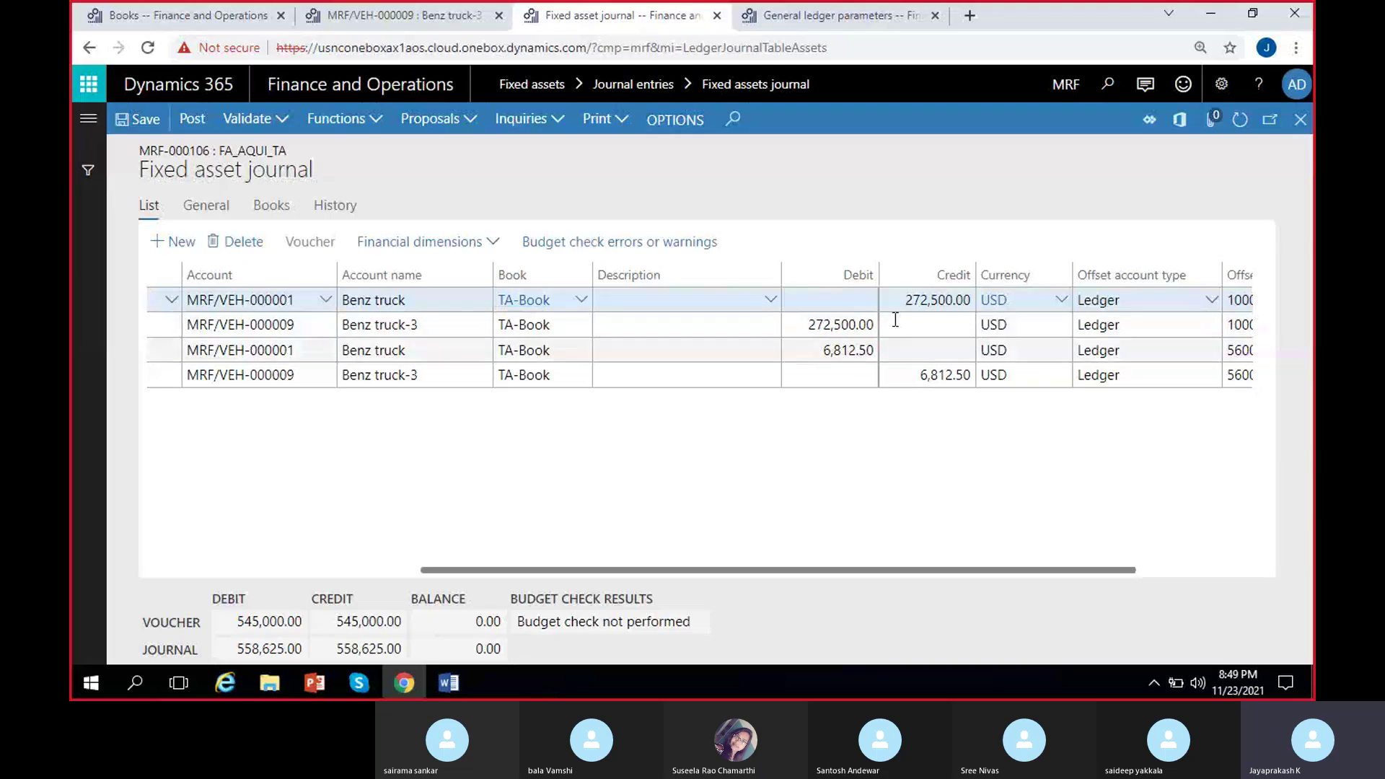
{"action": "left_click", "coordinate": [845, 351]}
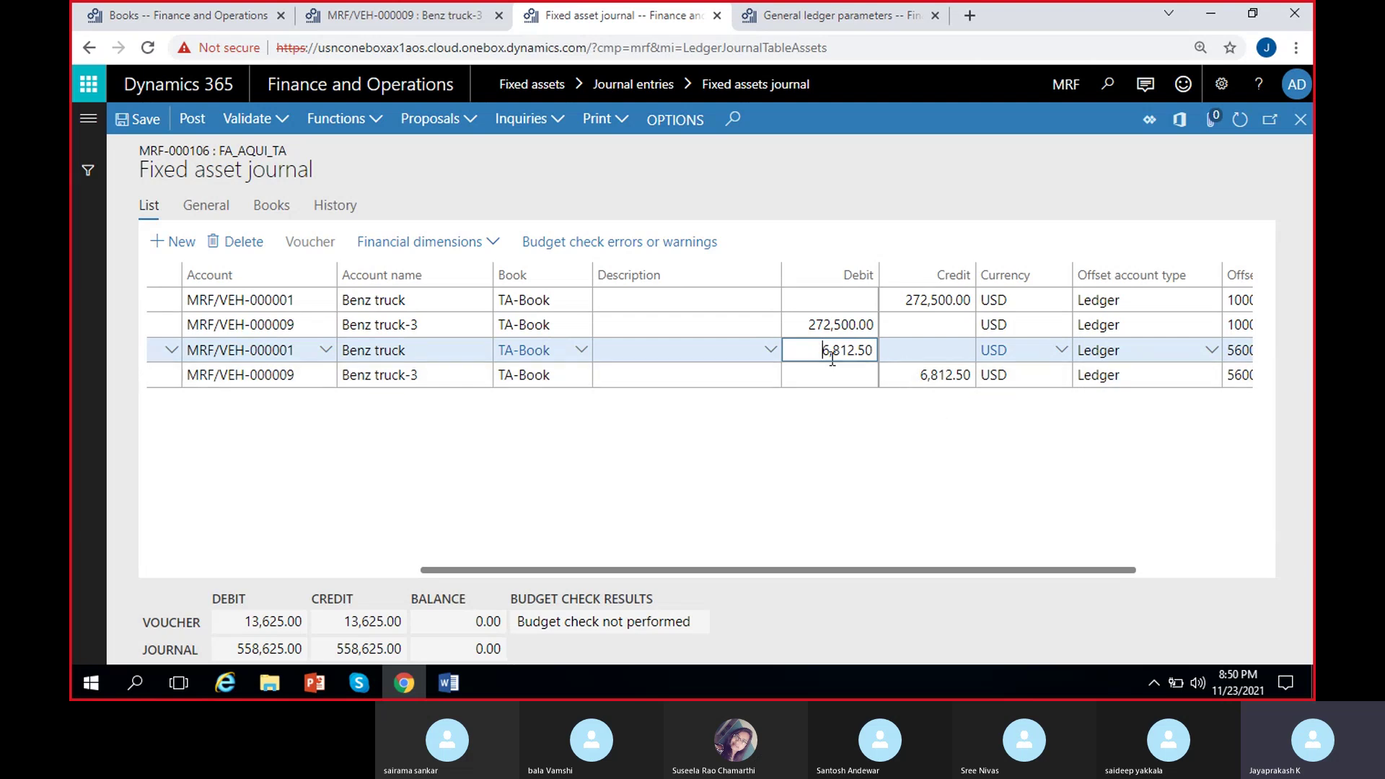
{"action": "key", "text": "Tab"}
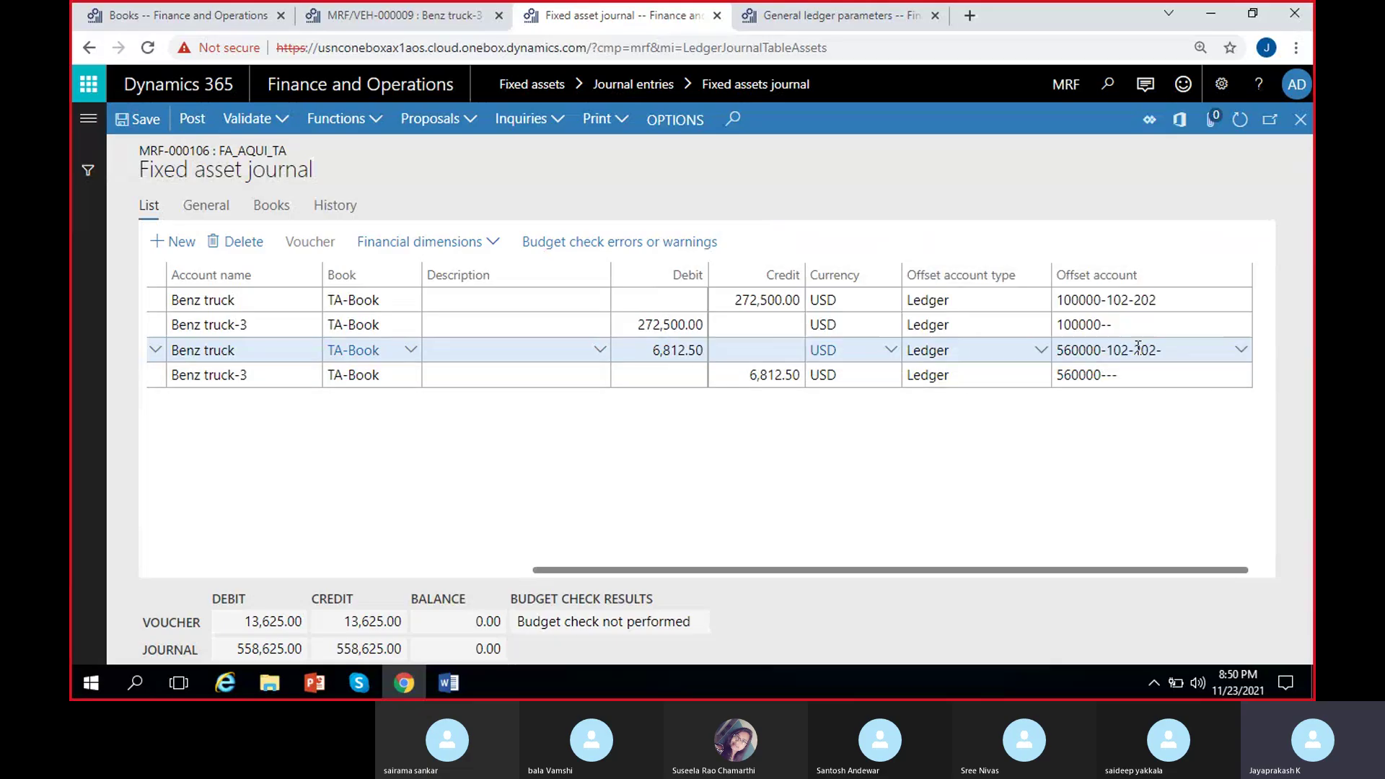
{"action": "left_click", "coordinate": [1087, 324]}
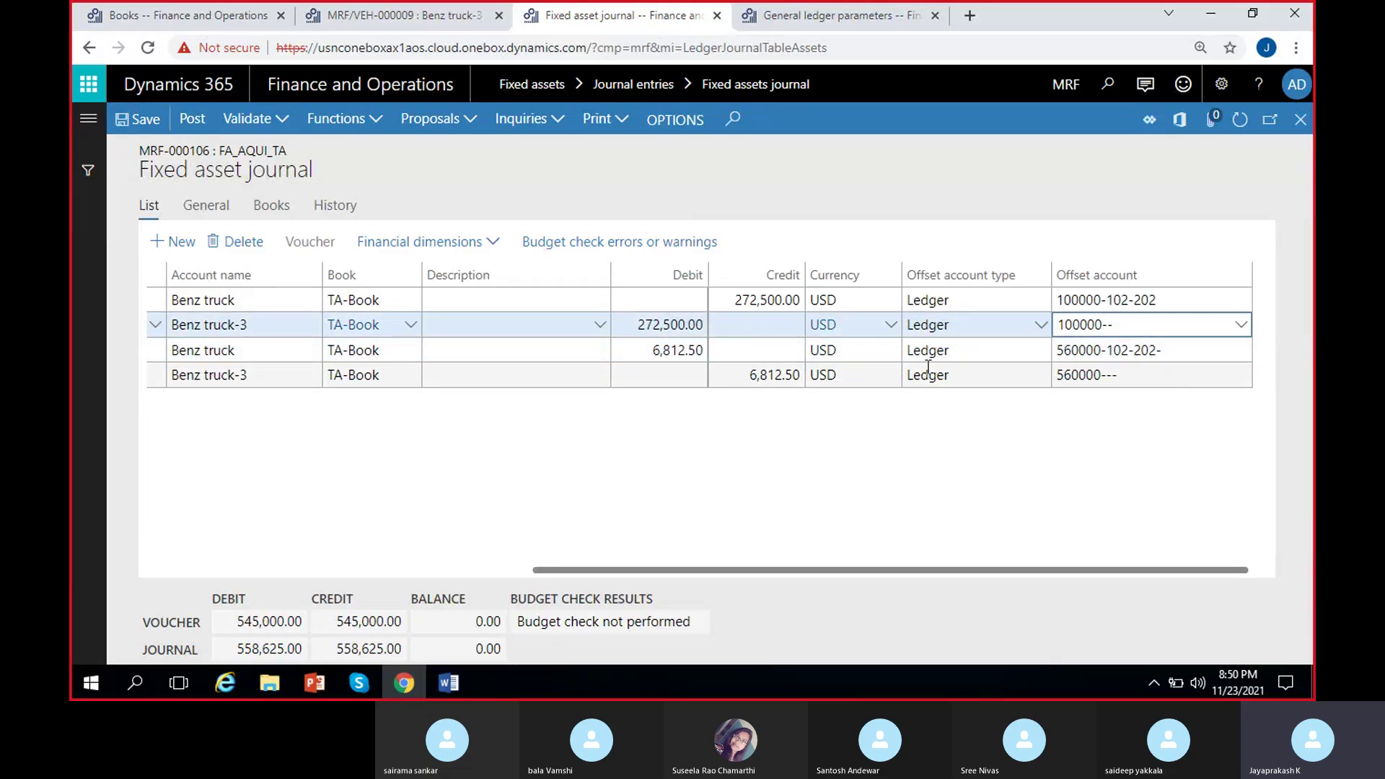
{"action": "left_click", "coordinate": [1089, 305]}
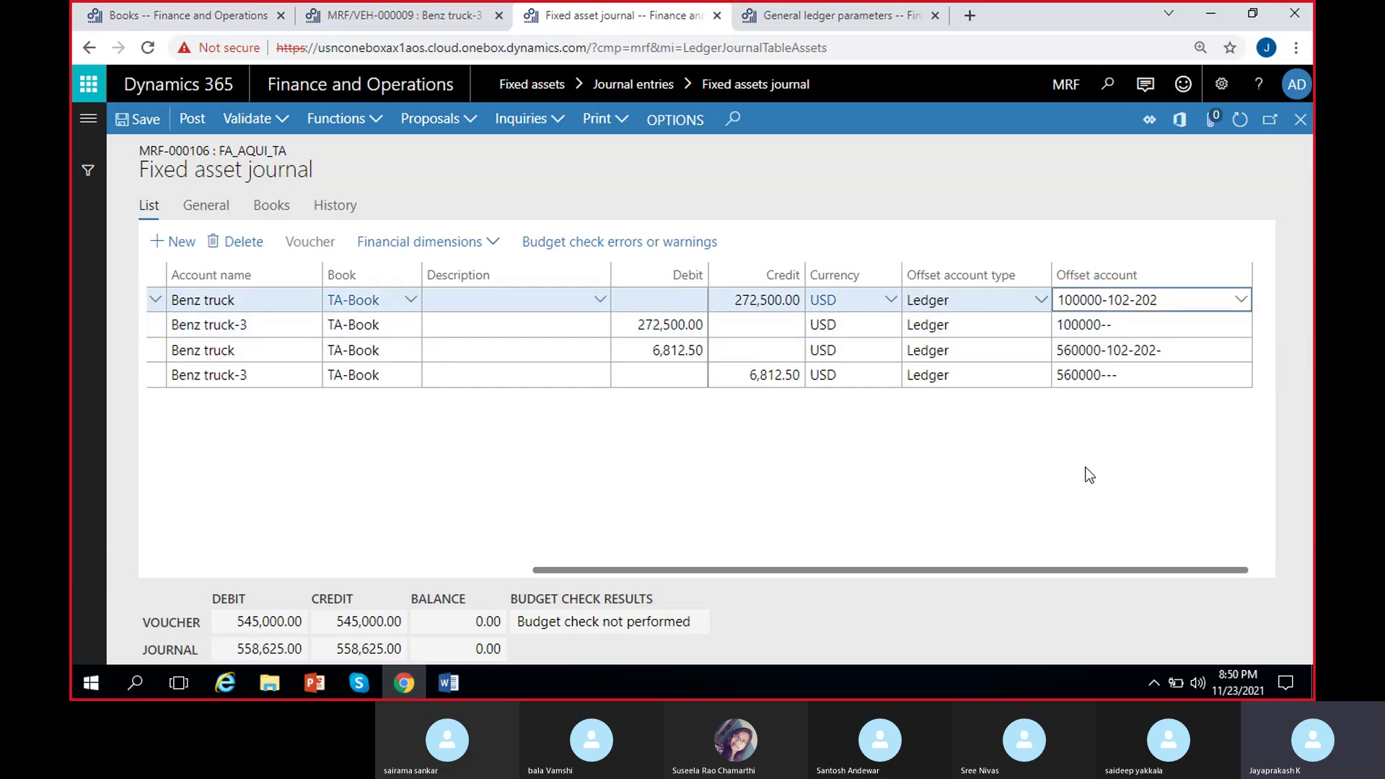
{"action": "left_click", "coordinate": [1078, 350]}
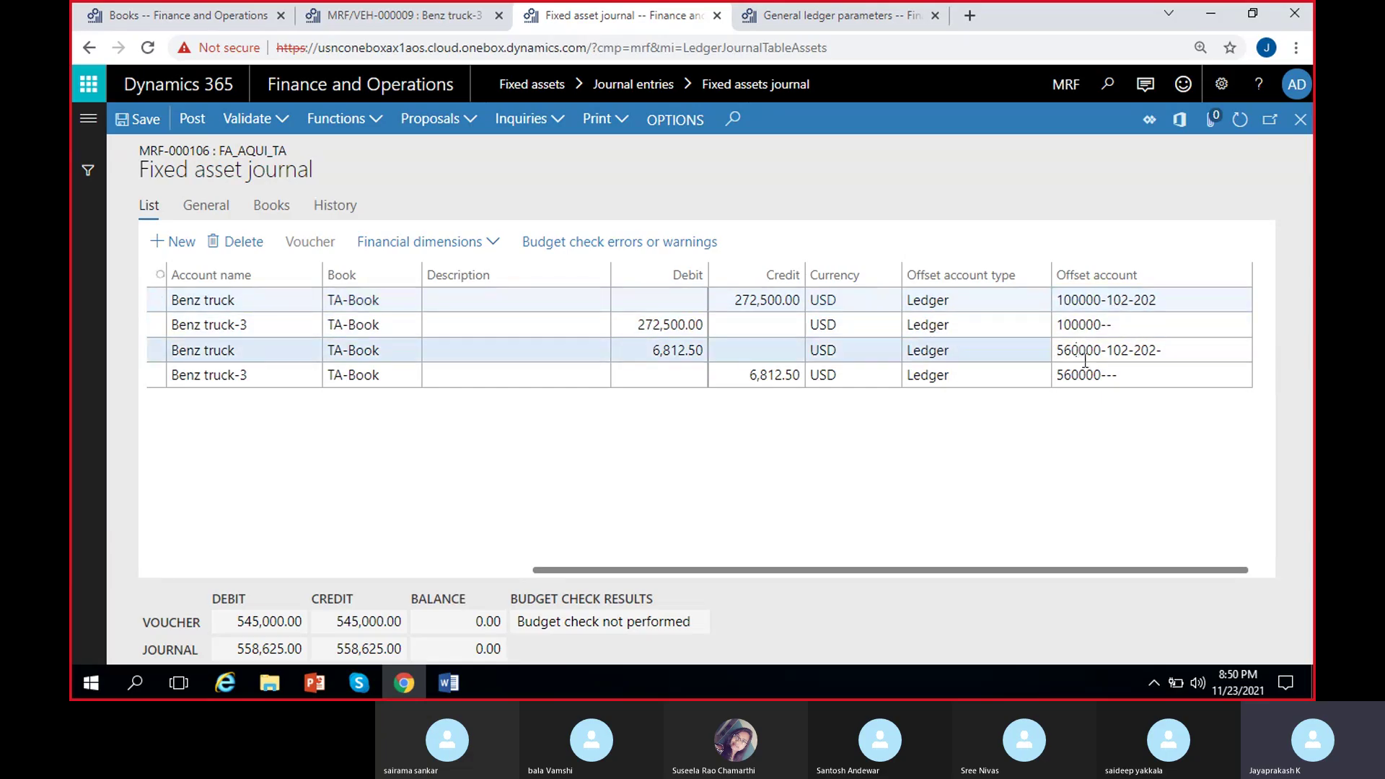
{"action": "left_click", "coordinate": [1092, 378]}
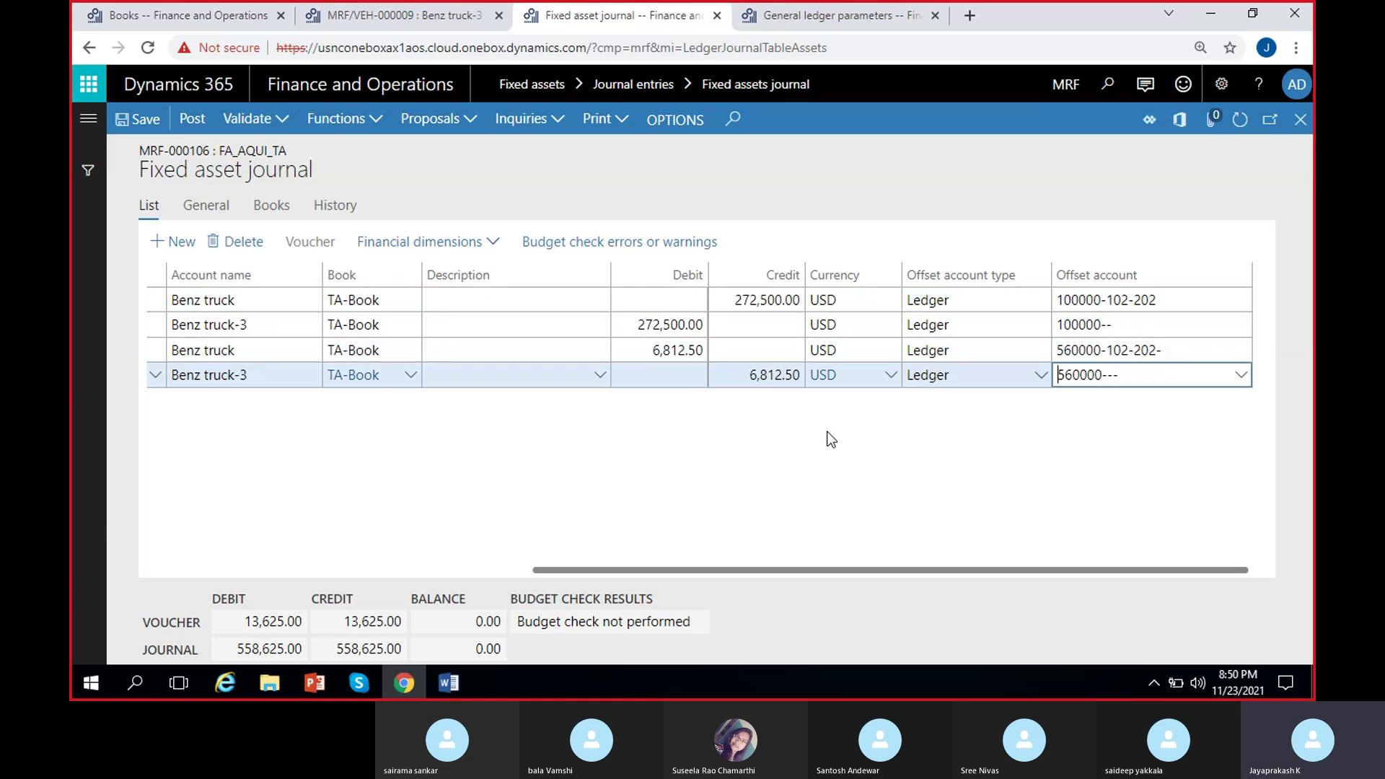
Clear the offset account on all four lines, dismissing the depreciation warnings.
{"action": "left_click", "coordinate": [1188, 301]}
{"action": "key", "text": "ctrl+a"}
{"action": "key", "text": "BackSpace"}
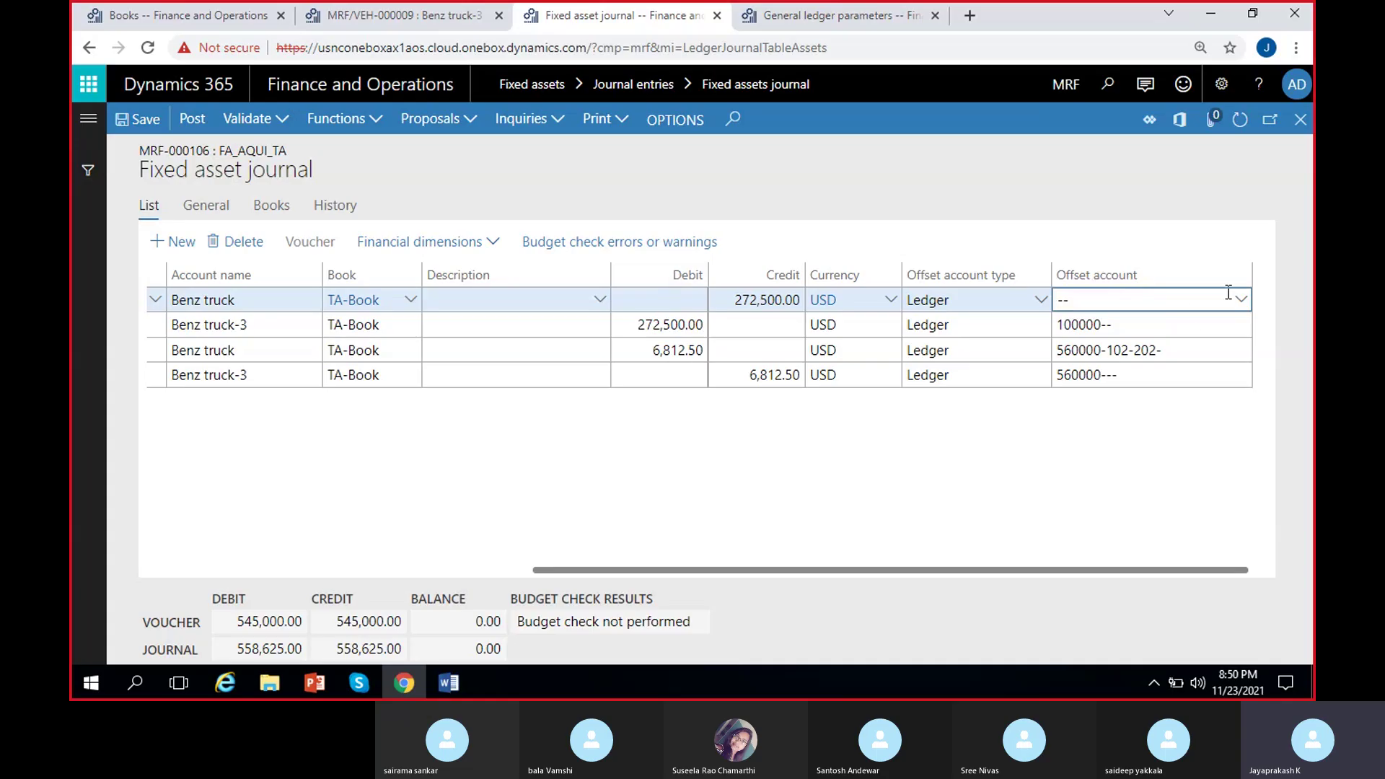
{"action": "left_click", "coordinate": [1173, 322]}
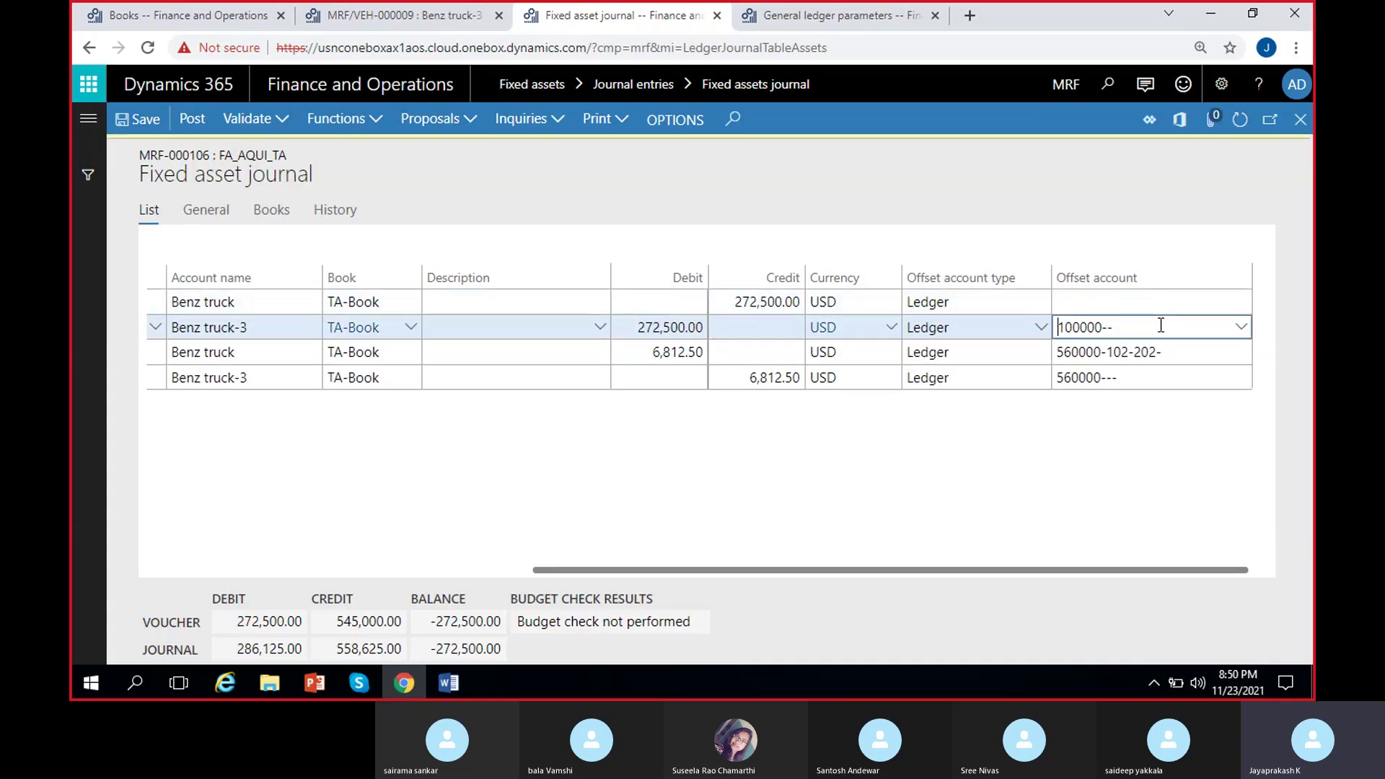
{"action": "key", "text": "ctrl+a"}
{"action": "key", "text": "BackSpace"}
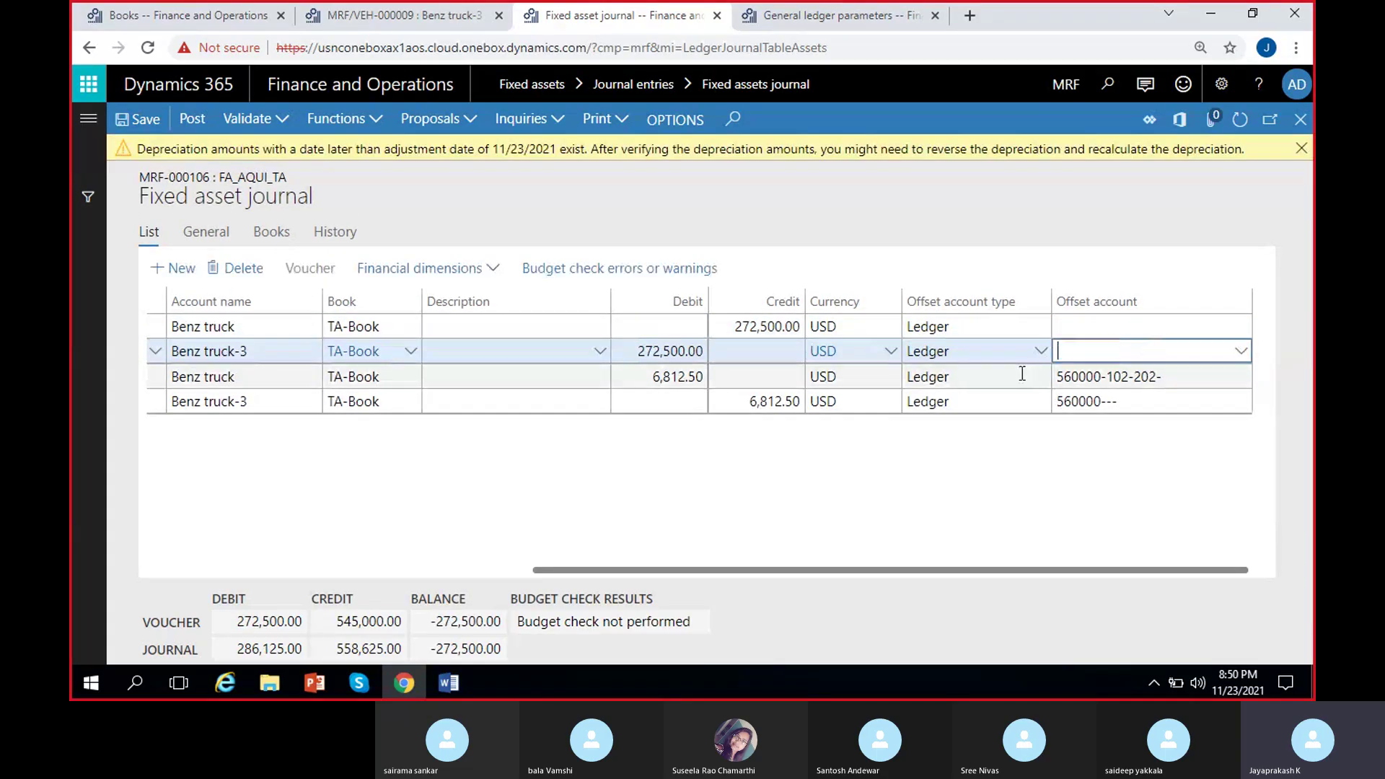
{"action": "left_click", "coordinate": [1301, 148]}
{"action": "left_click", "coordinate": [1189, 354]}
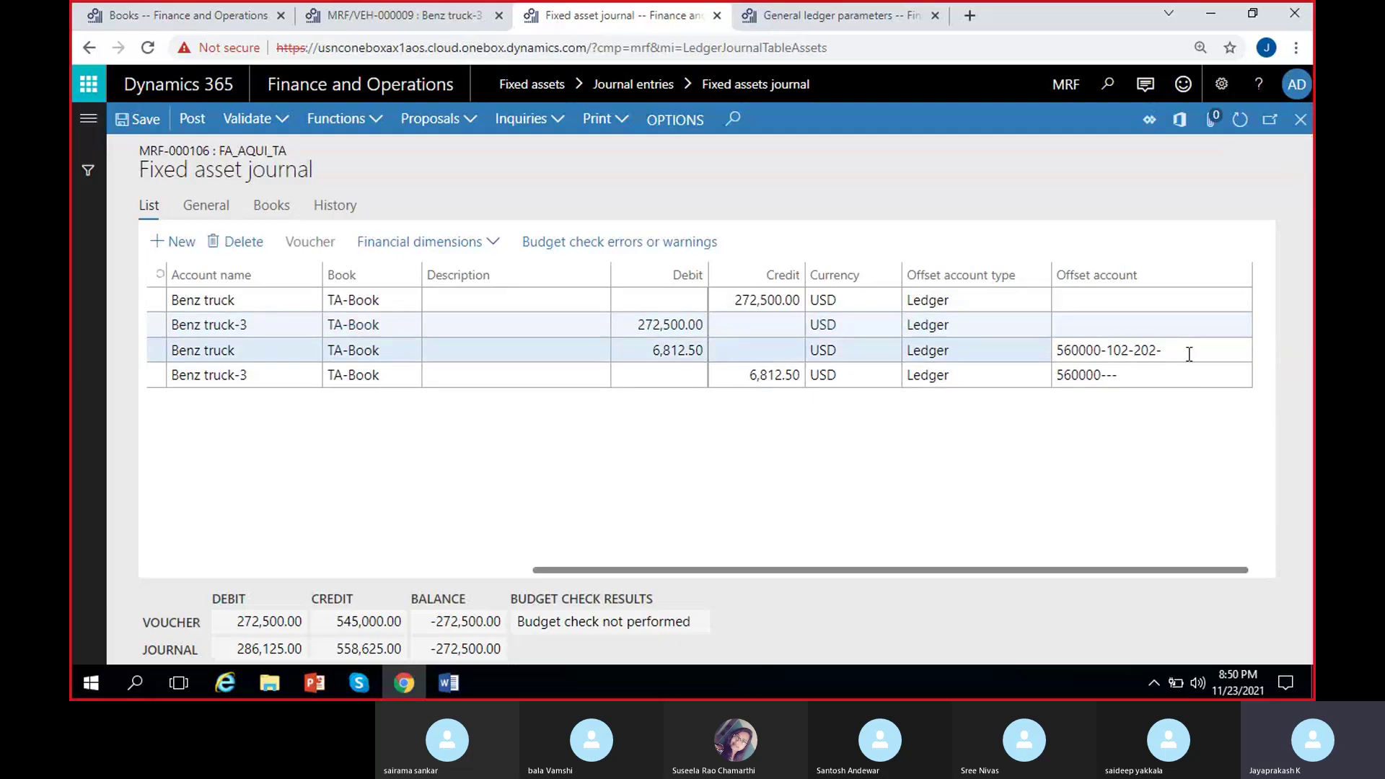
{"action": "key", "text": "BackSpace"}
{"action": "left_click", "coordinate": [1150, 405]}
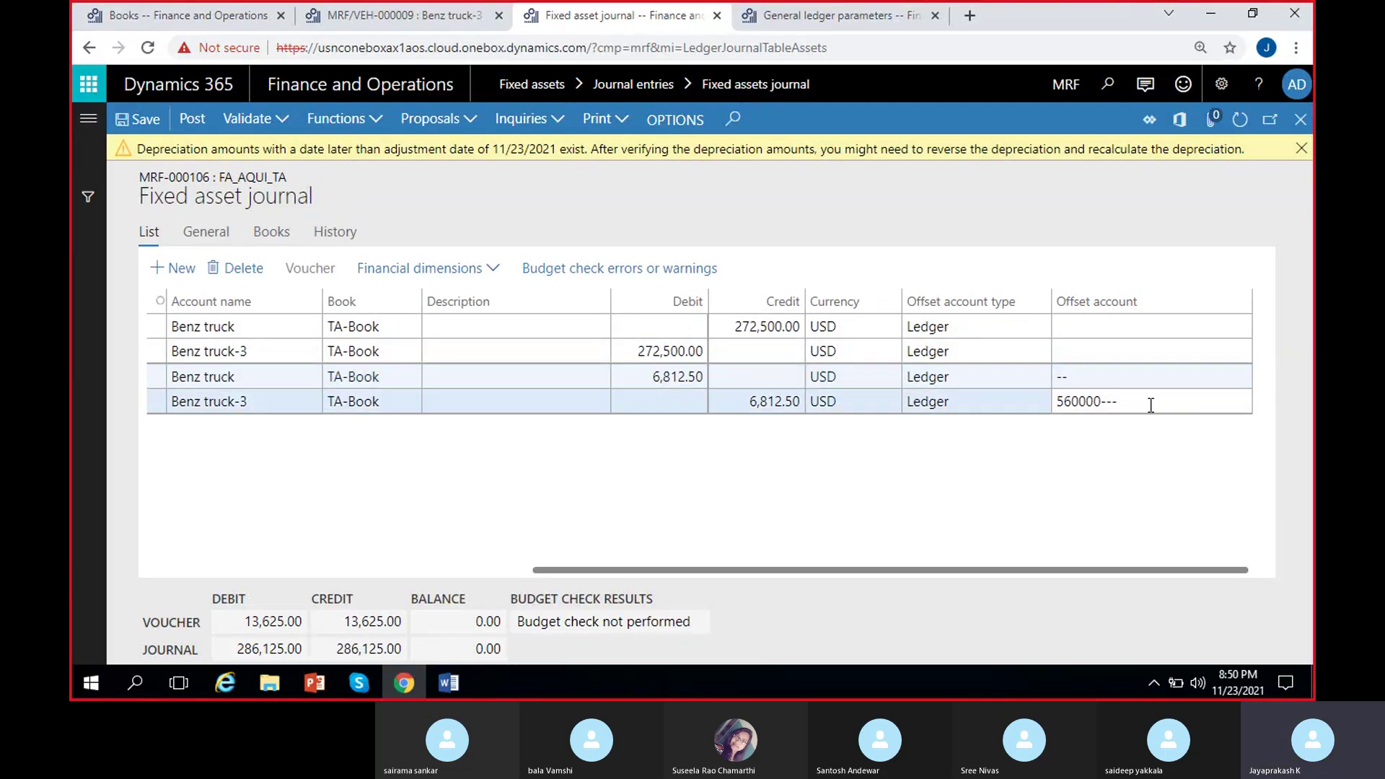
{"action": "key", "text": "BackSpace"}
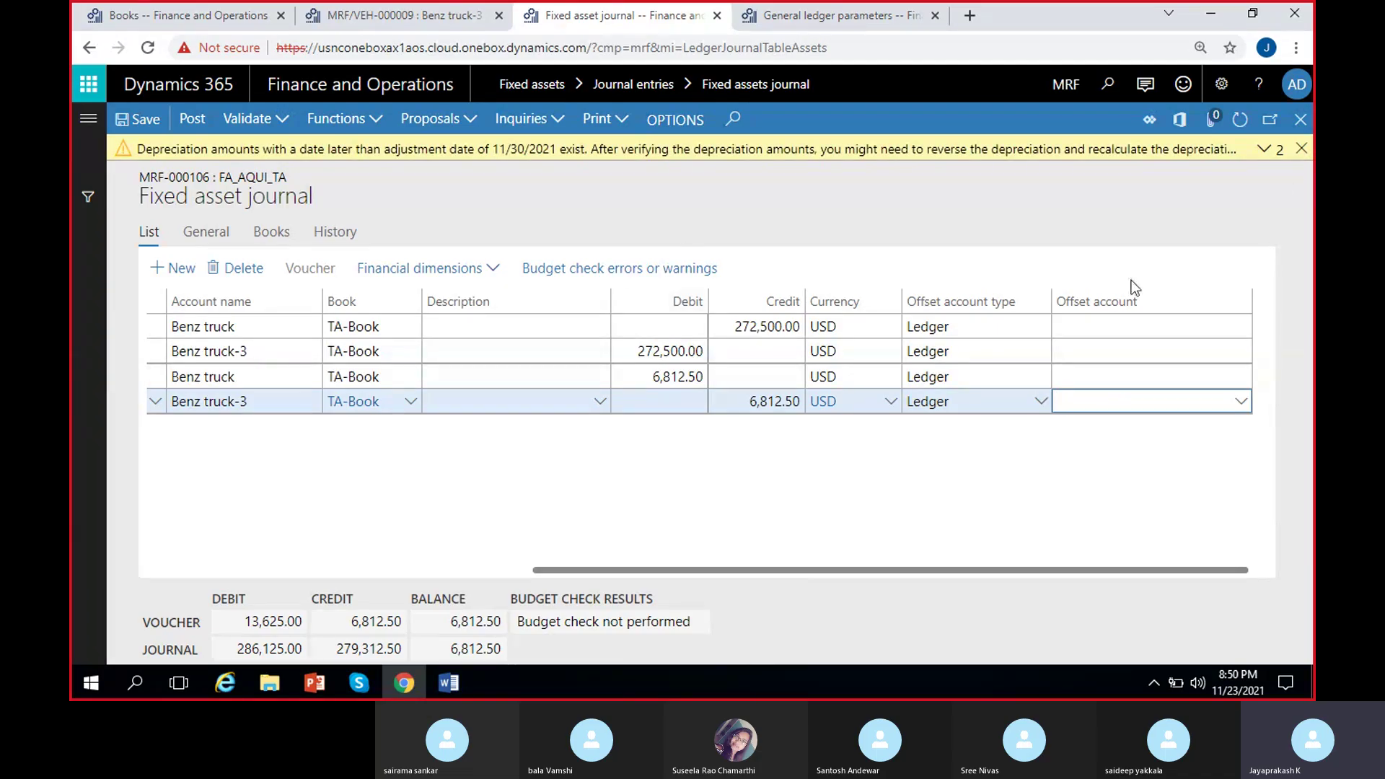
{"action": "left_click", "coordinate": [1302, 150]}
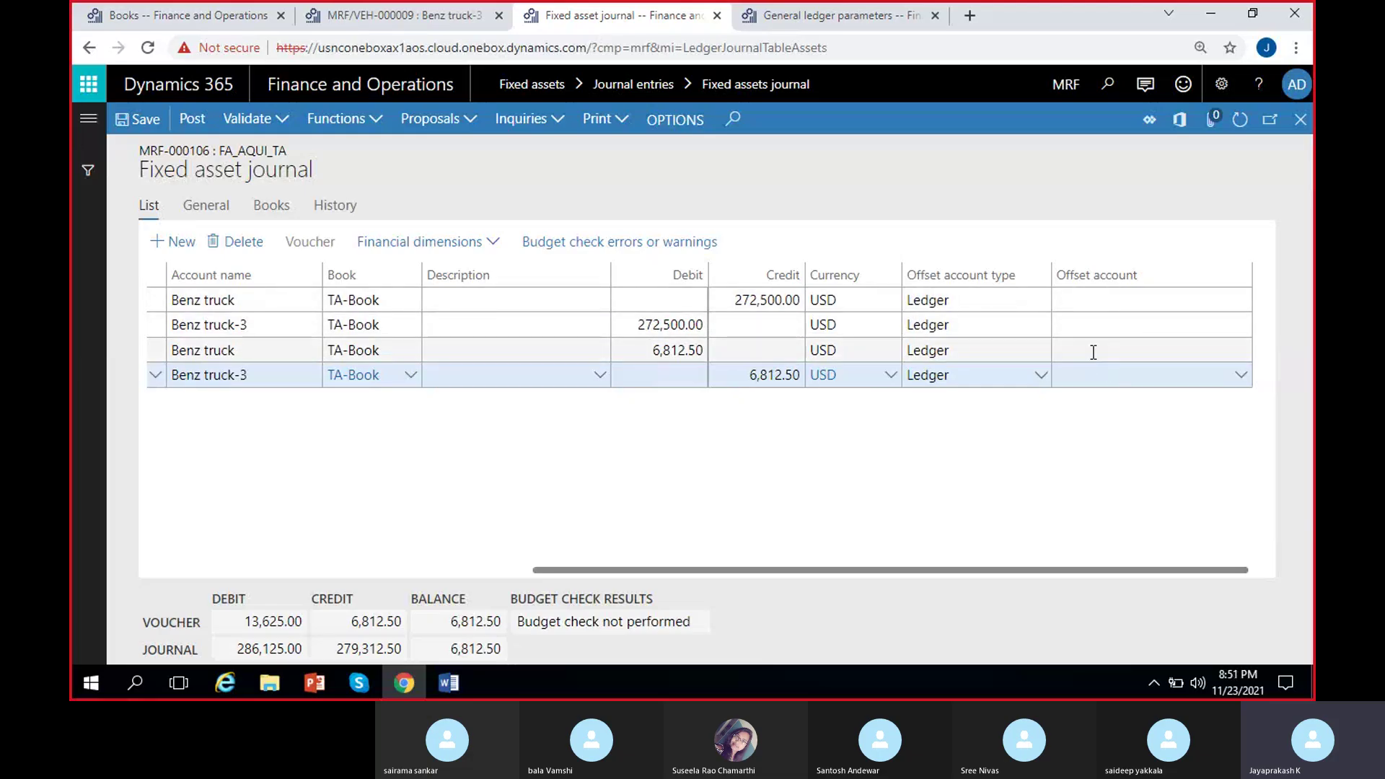
Post the TA-Book fixed asset journal MRF-000106.
{"action": "scroll", "coordinate": [495, 496], "scroll_direction": "left", "scroll_amount": 3}
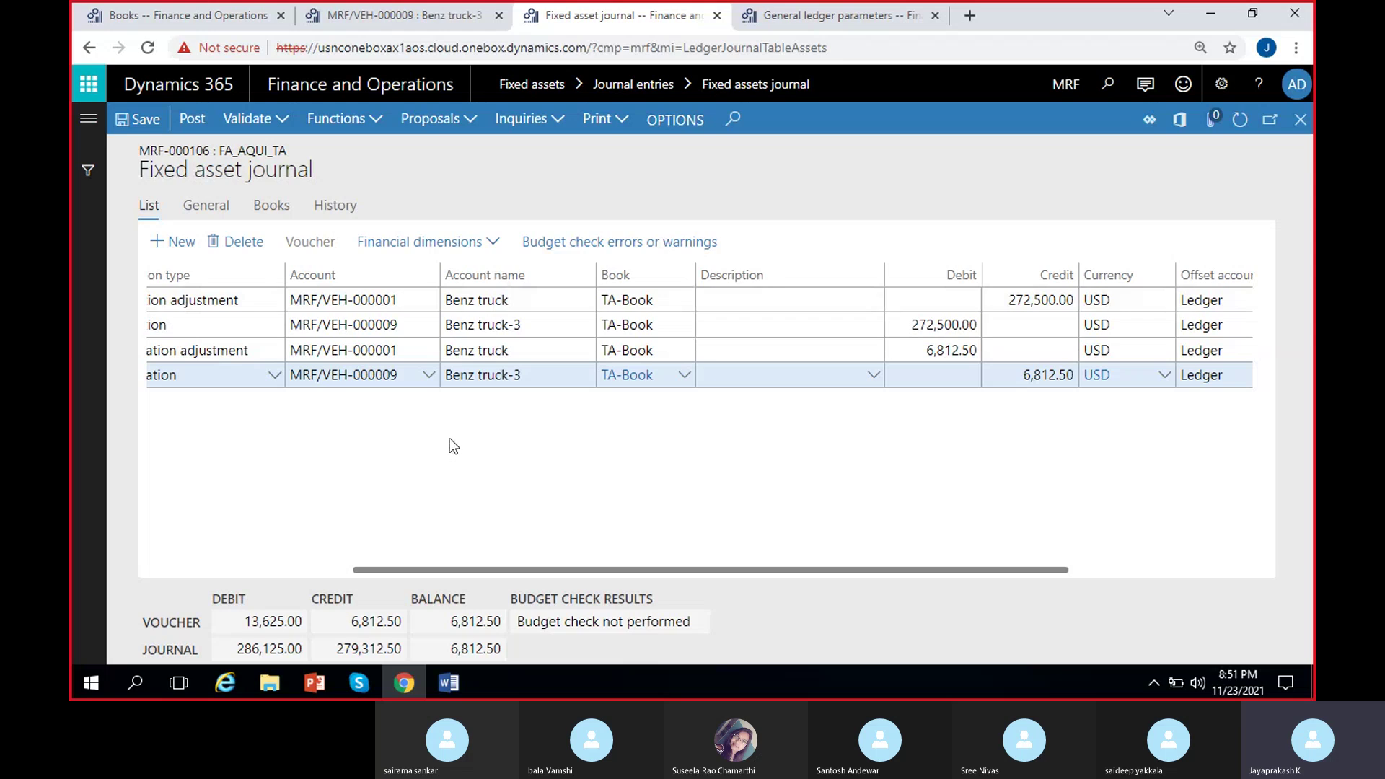
{"action": "scroll", "coordinate": [581, 486], "scroll_direction": "left", "scroll_amount": 3}
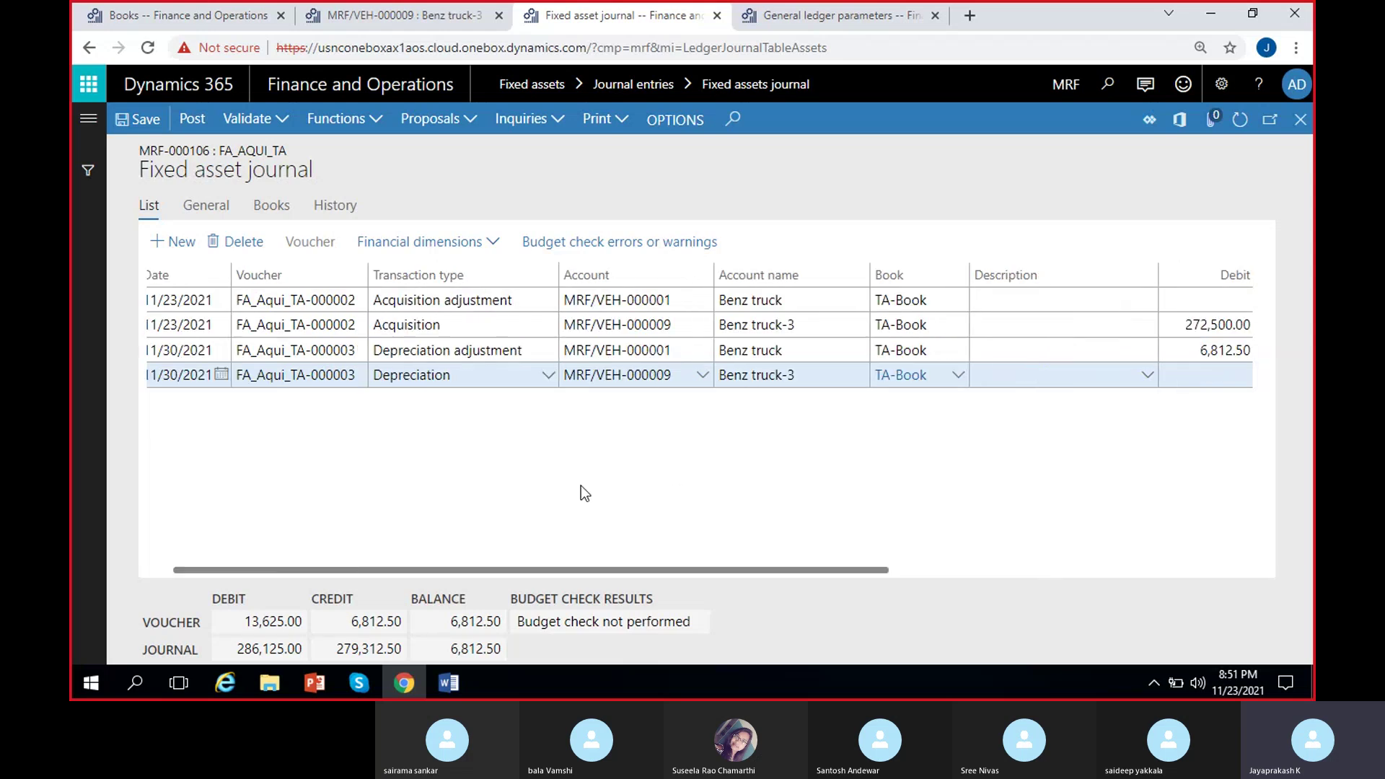
{"action": "scroll", "coordinate": [584, 494], "scroll_direction": "left", "scroll_amount": 1}
{"action": "scroll", "coordinate": [873, 452], "scroll_direction": "right", "scroll_amount": 4}
{"action": "scroll", "coordinate": [872, 451], "scroll_direction": "left", "scroll_amount": 4}
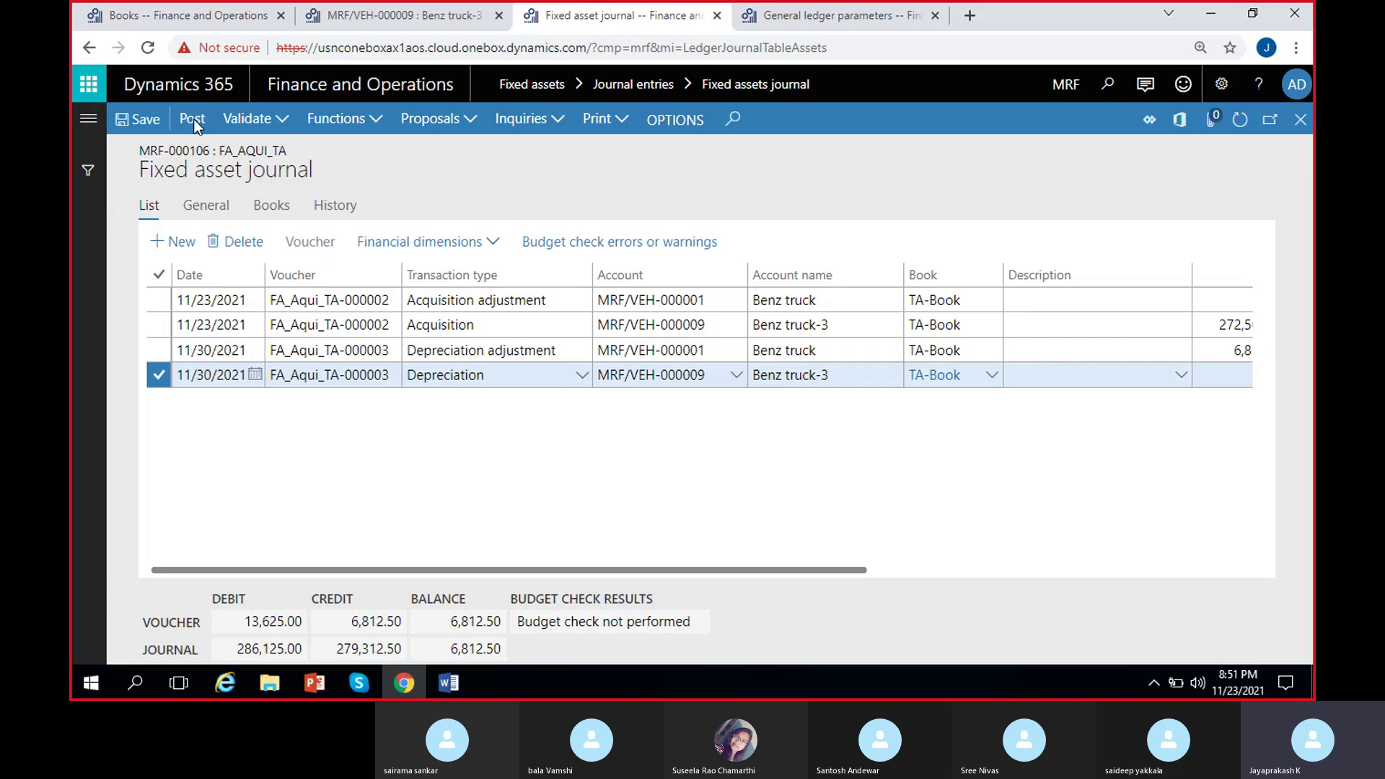
{"action": "left_click", "coordinate": [193, 121]}
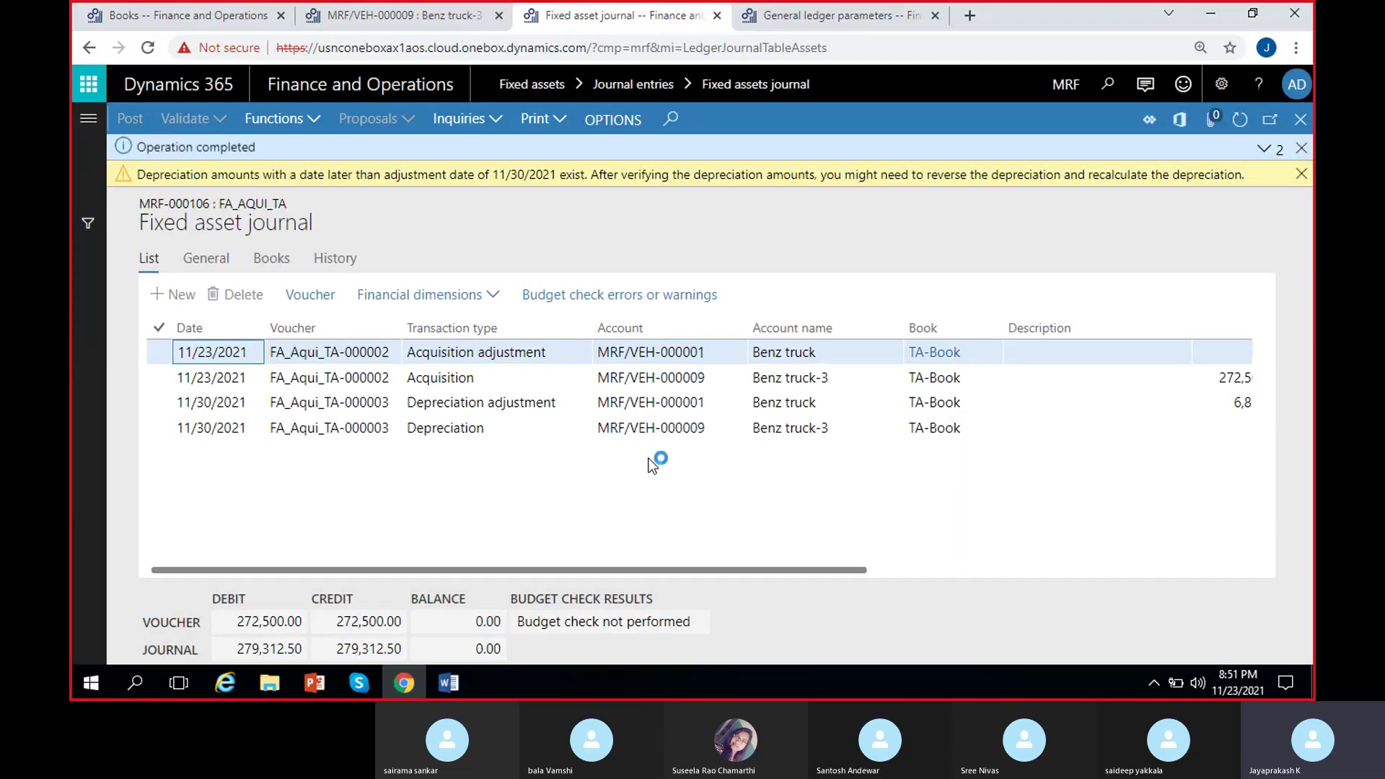
Review the posted lines: 279,312.50 debit and credit with 0.00 balance.
{"action": "left_click", "coordinate": [246, 351]}
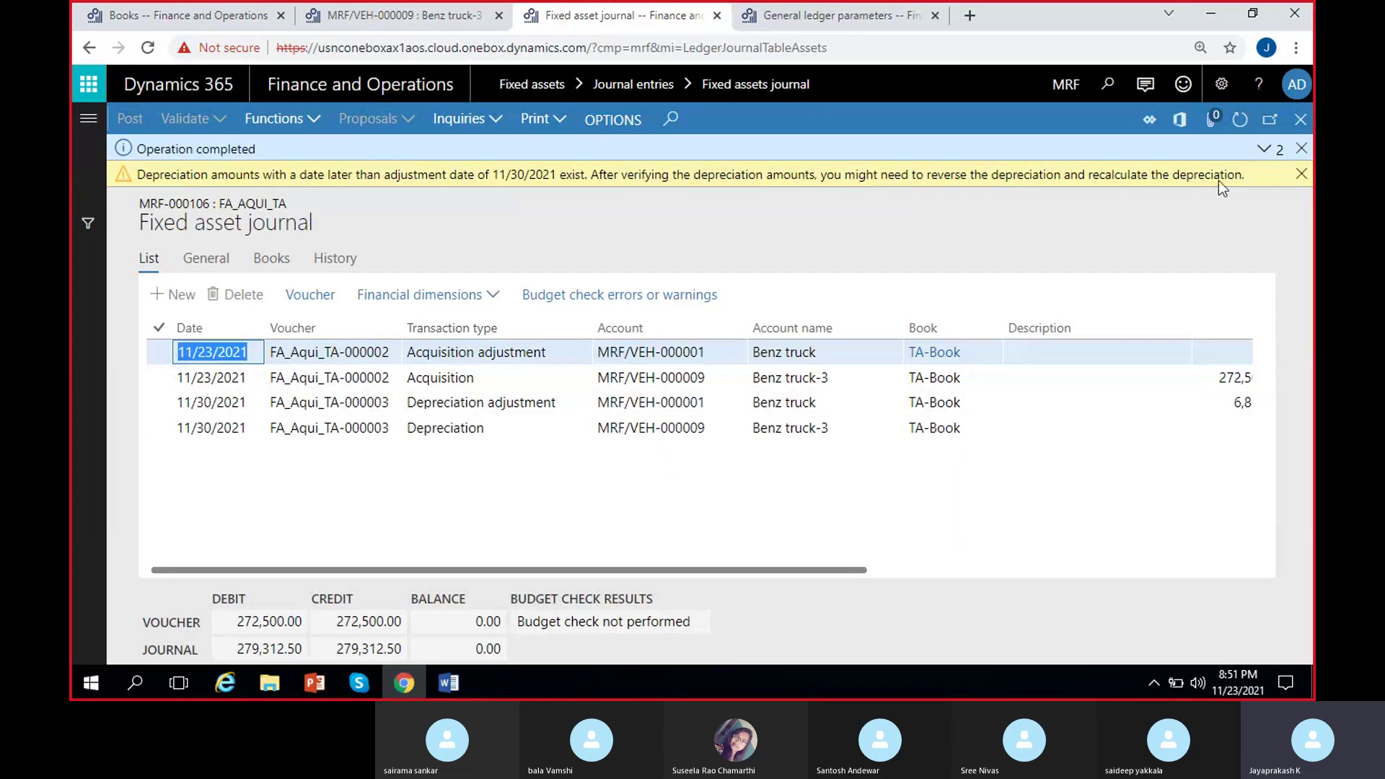
{"action": "left_click", "coordinate": [271, 381]}
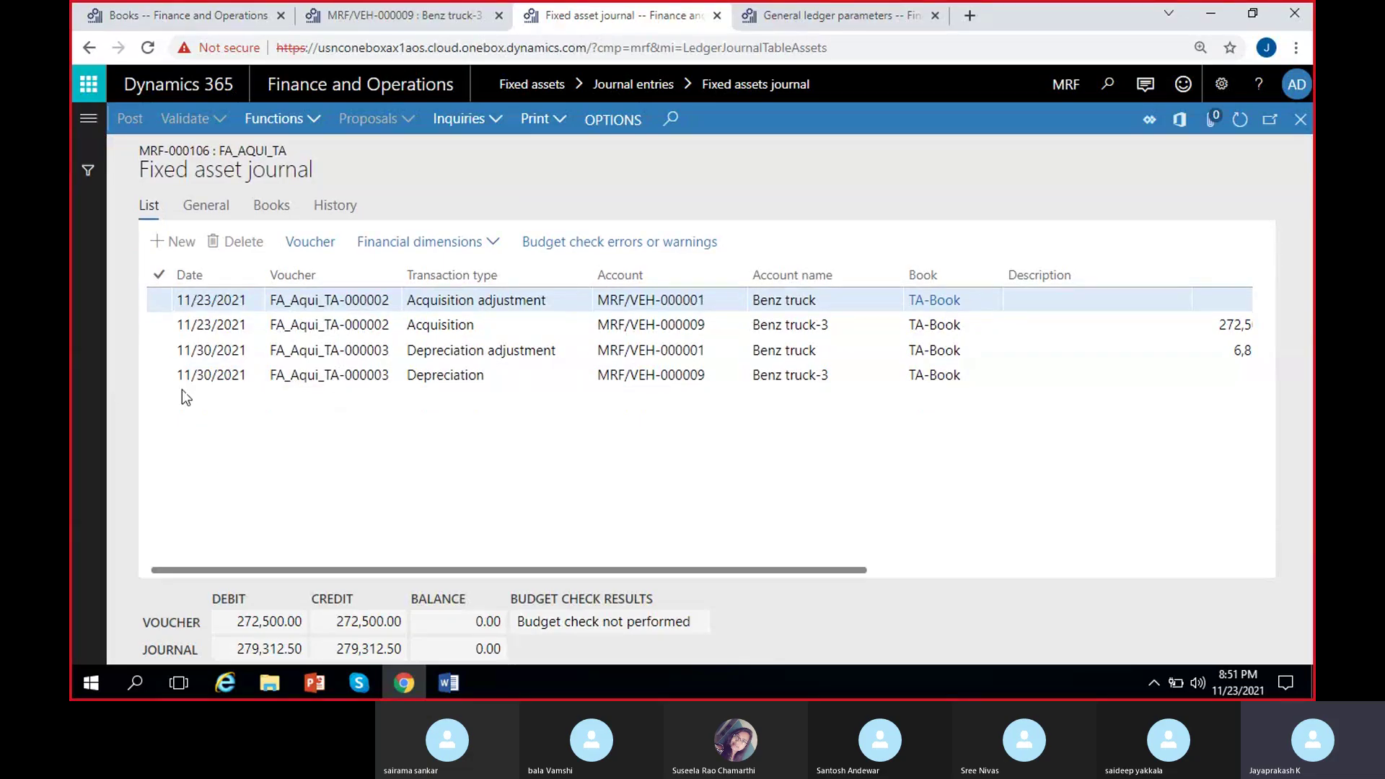
{"action": "left_click", "coordinate": [476, 375]}
{"action": "left_click", "coordinate": [554, 350]}
{"action": "key", "text": "Down"}
{"action": "scroll", "coordinate": [325, 500], "scroll_direction": "right", "scroll_amount": 5}
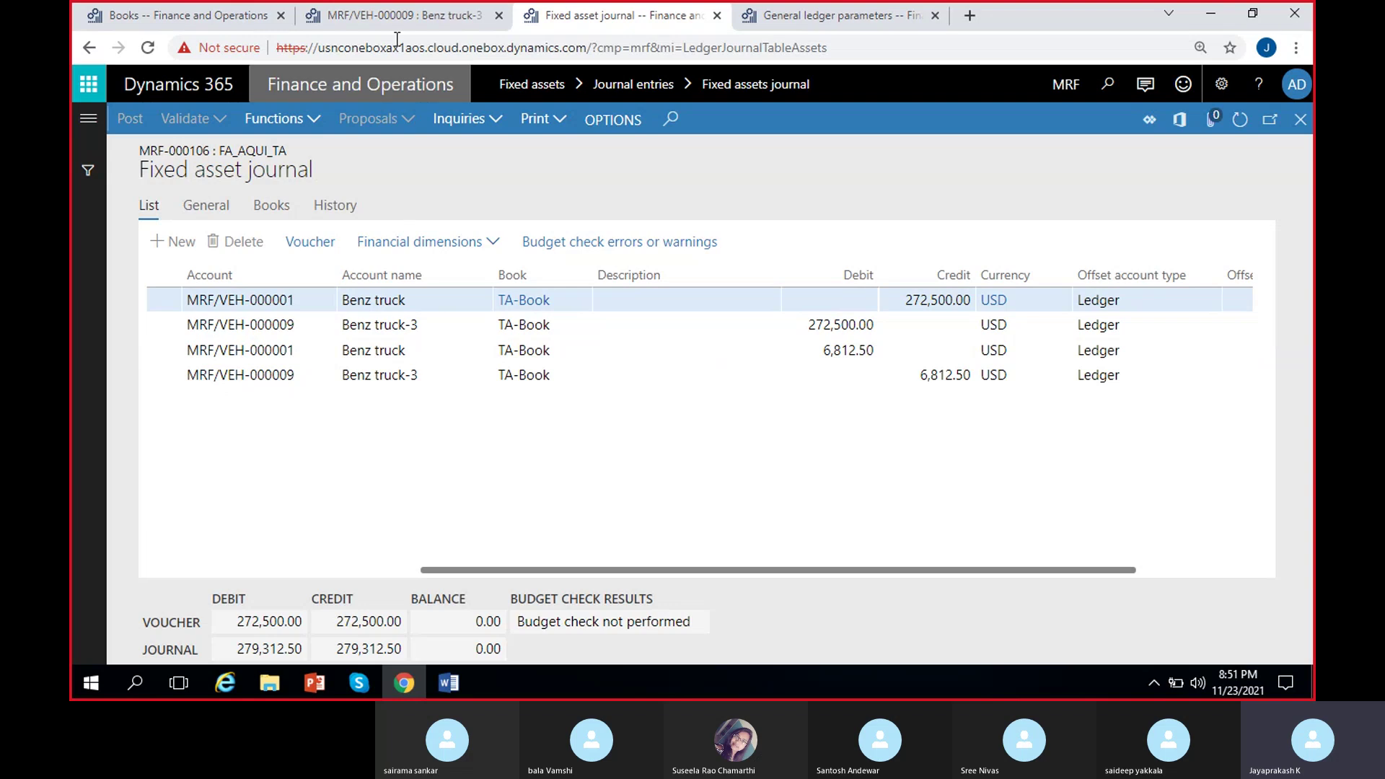
Confirm Benz truck-3's TA-Book shows 272,500.00 acquisition and -6,812.50 depreciation.
{"action": "left_click", "coordinate": [397, 16]}
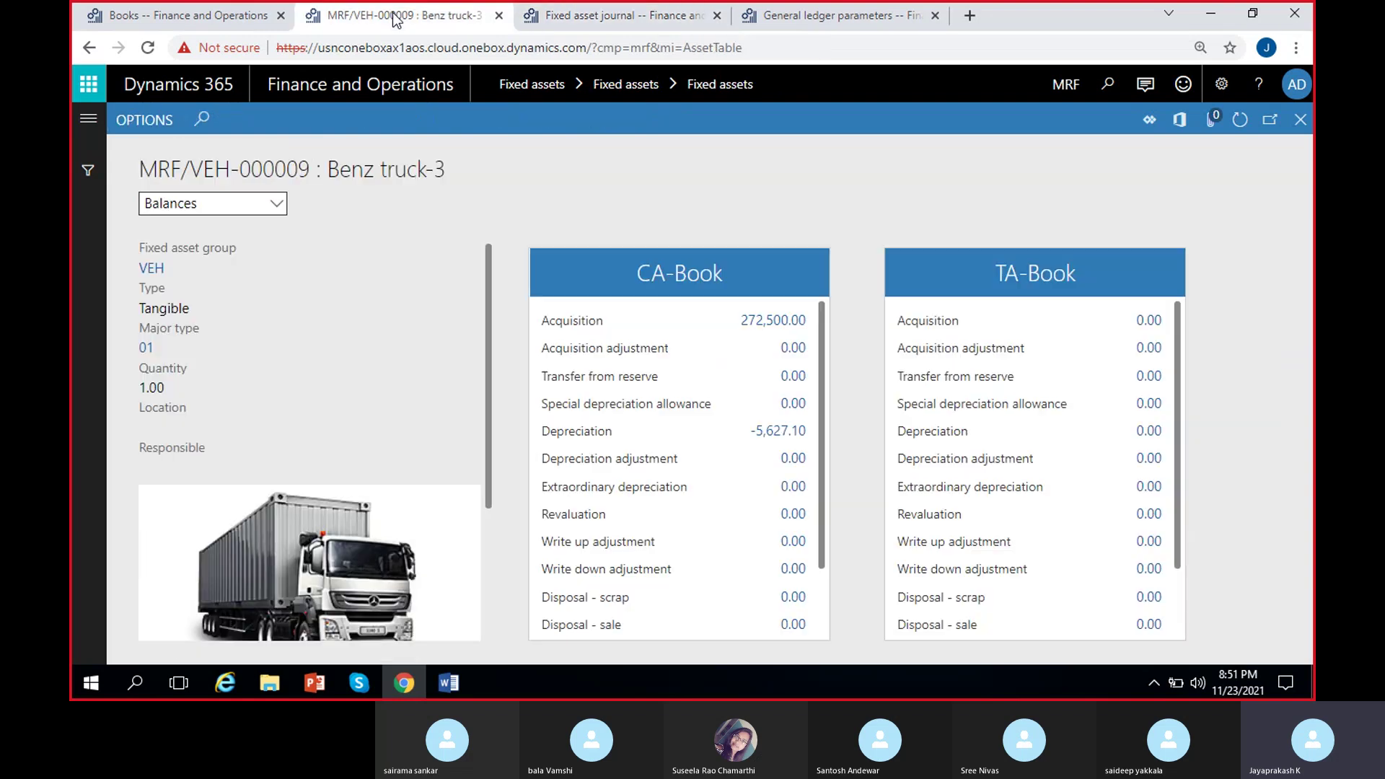
{"action": "left_click", "coordinate": [1240, 120]}
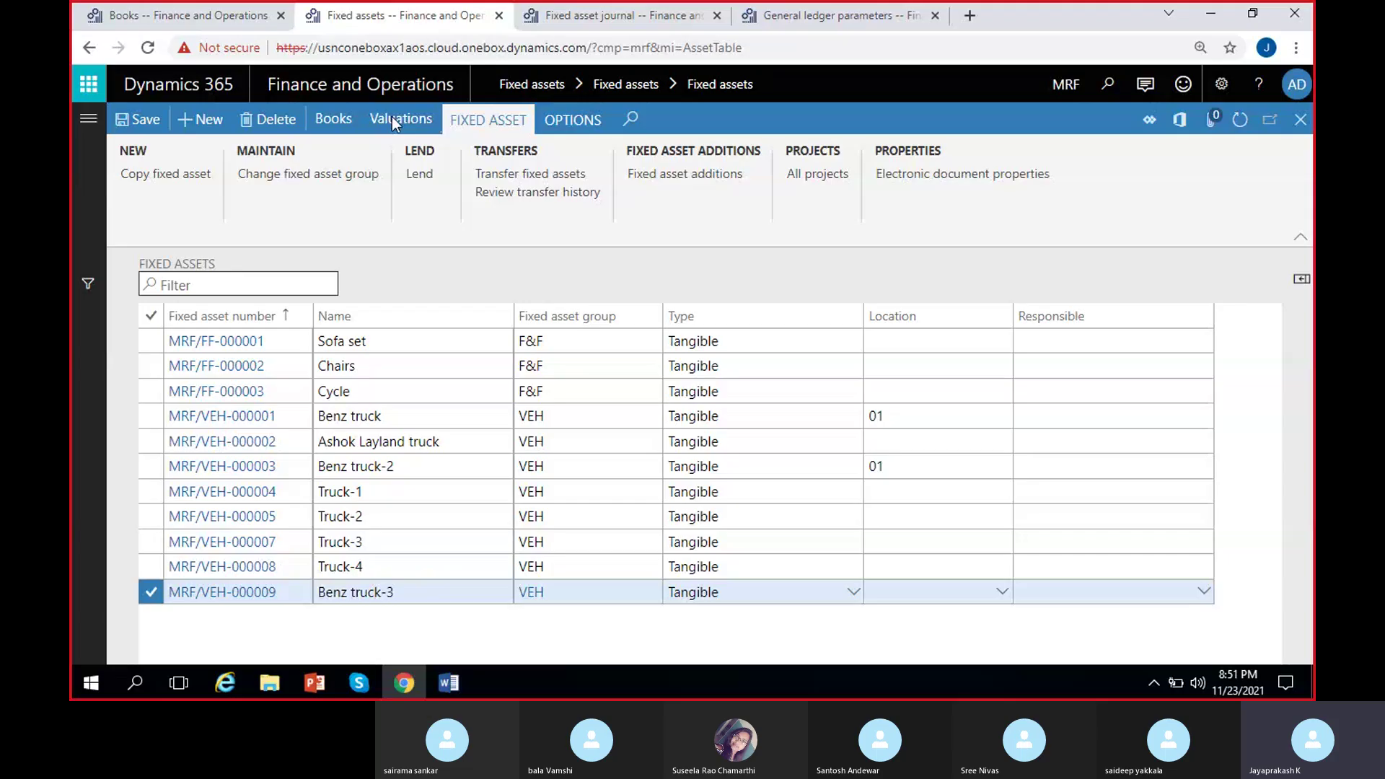
{"action": "left_click", "coordinate": [395, 118]}
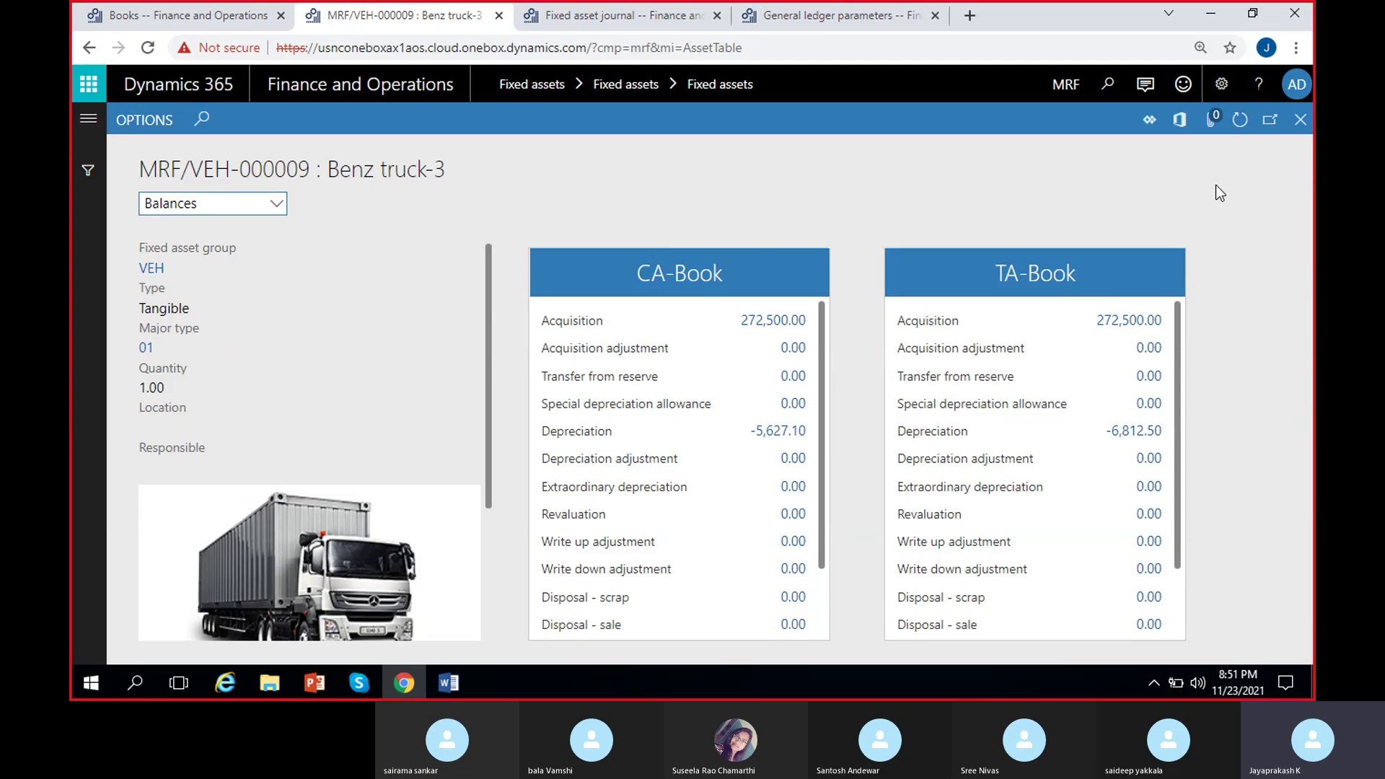
{"action": "left_click", "coordinate": [1300, 120]}
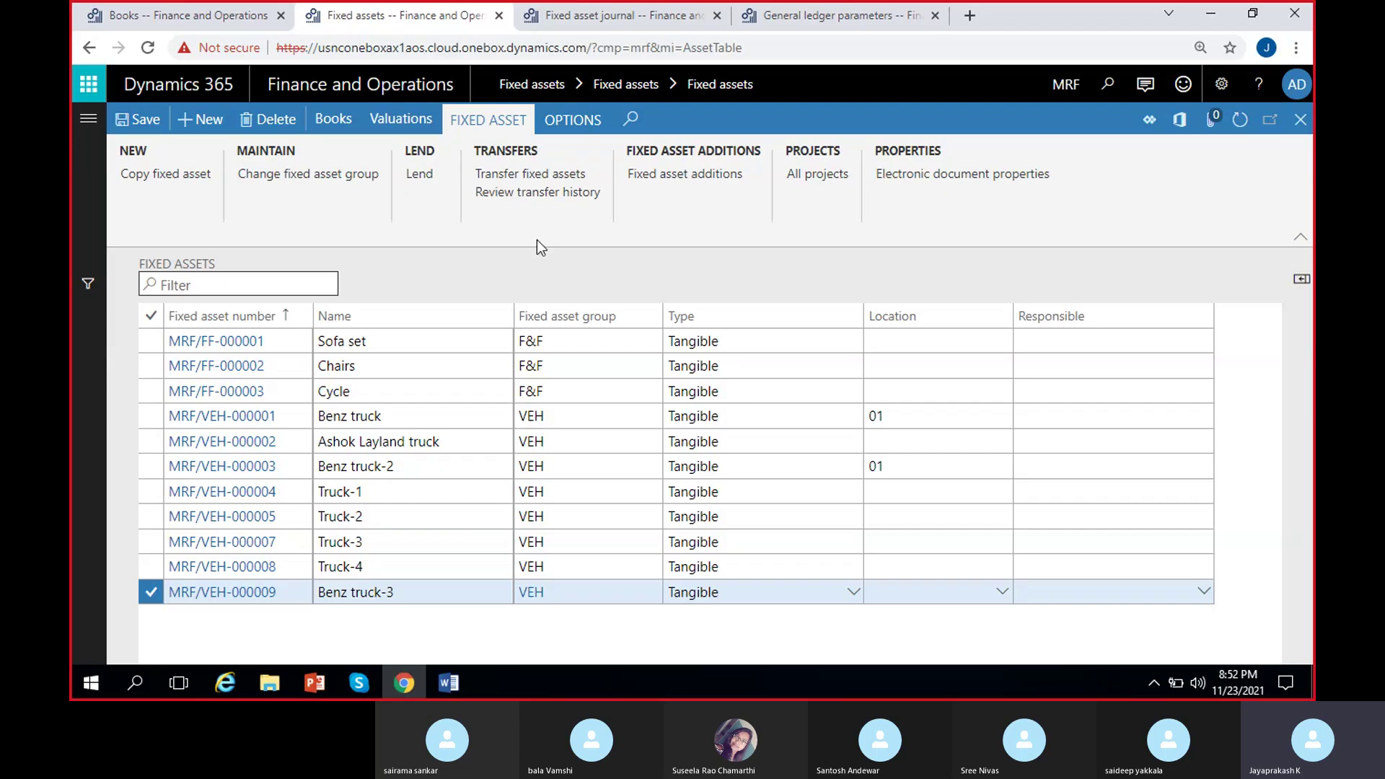
Switch to the Word notes and add blank lines below the module area table.
{"action": "mouse_move", "coordinate": [610, 577]}
{"action": "left_click", "coordinate": [464, 682]}
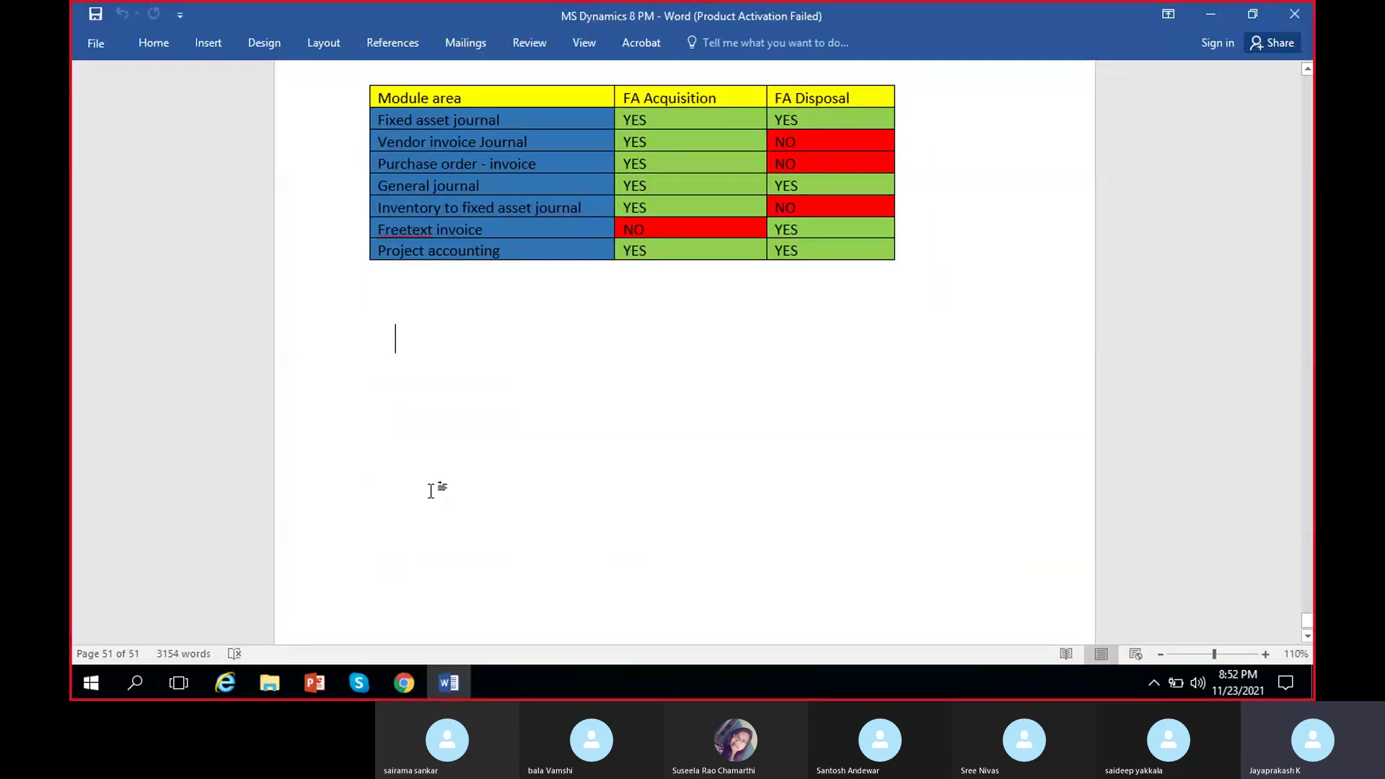
{"action": "key", "text": "Return"}
{"action": "key", "text": "Return"}
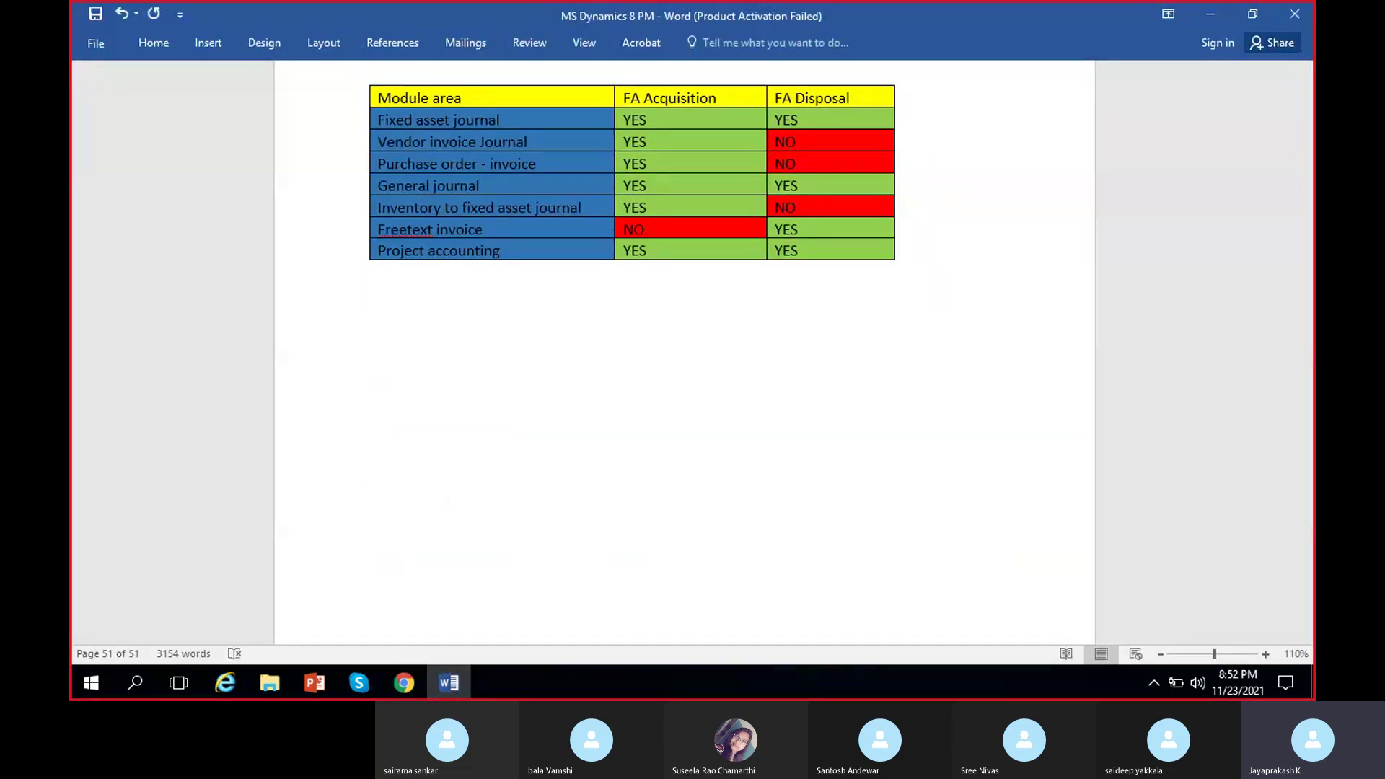
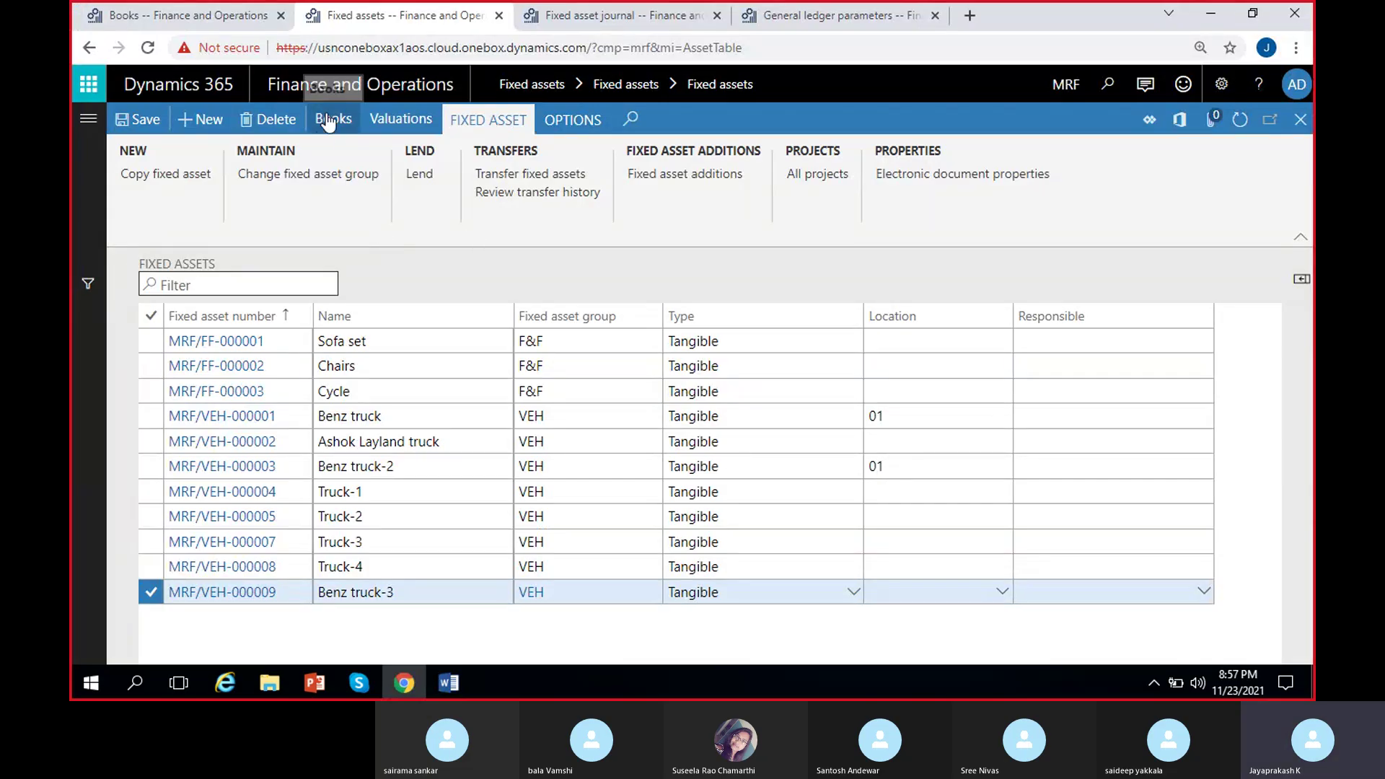
Select Benz truck-3 and then Truck-4 in the fixed assets list.
{"action": "left_click", "coordinate": [414, 590]}
{"action": "left_click", "coordinate": [418, 567]}
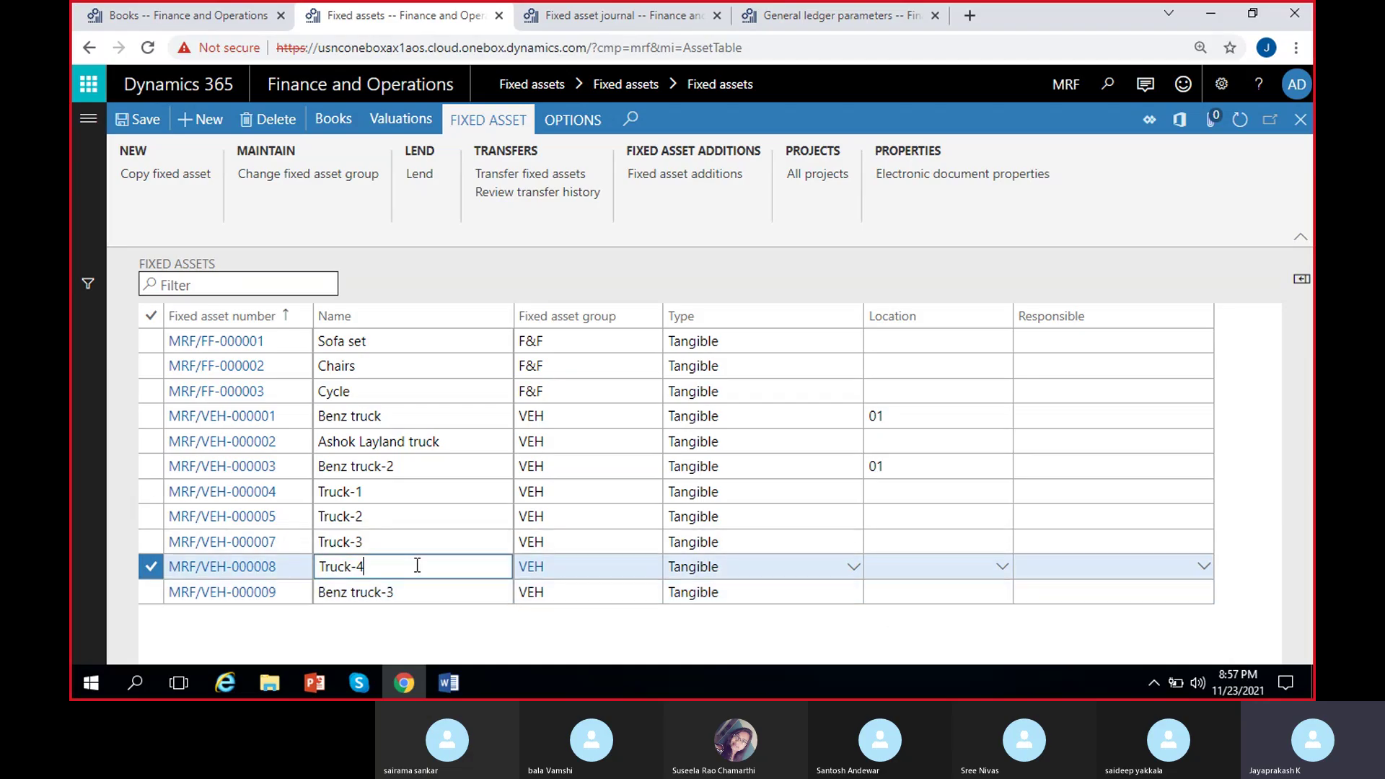
Create and save F&F asset MRF/FF-000004 named 'Furniture carrier', then close the form.
{"action": "left_click", "coordinate": [193, 129]}
{"action": "left_click", "coordinate": [292, 418]}
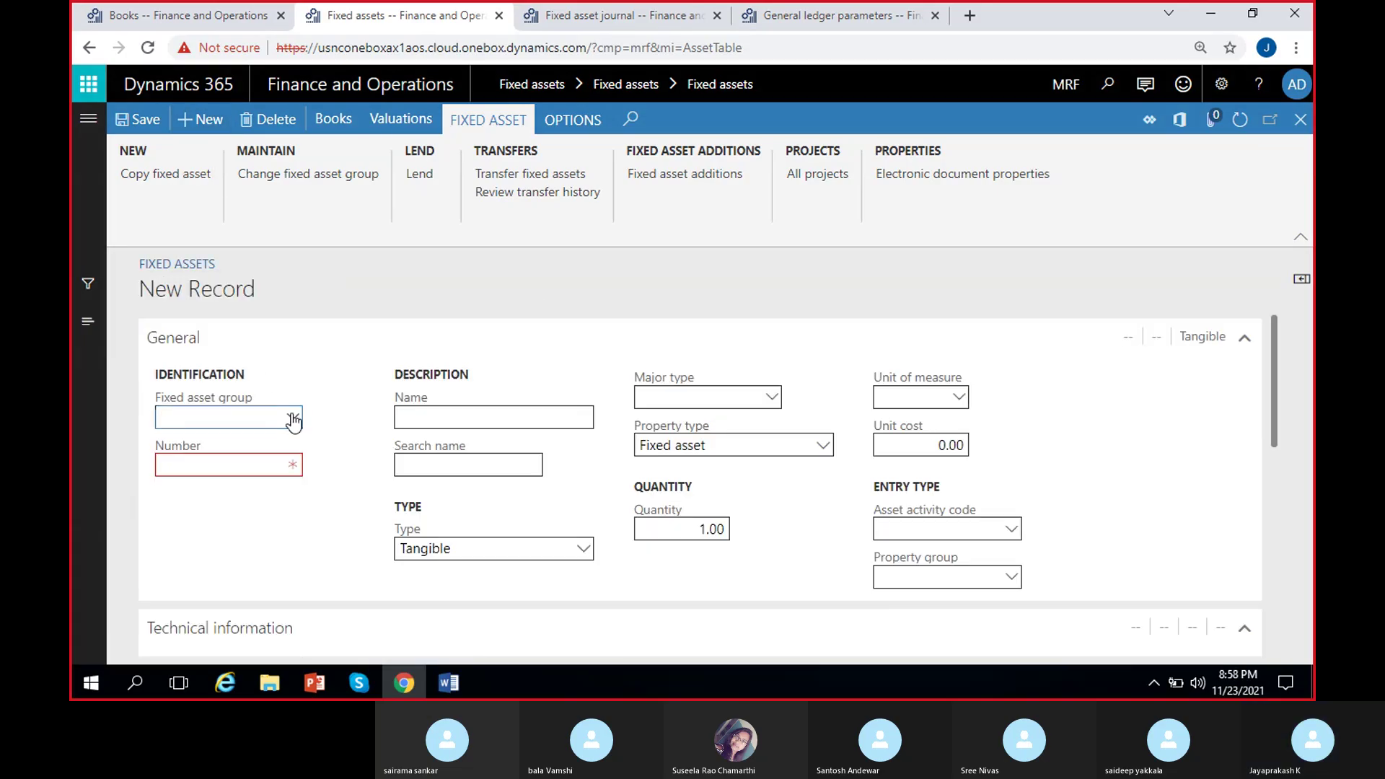
{"action": "left_click", "coordinate": [213, 469]}
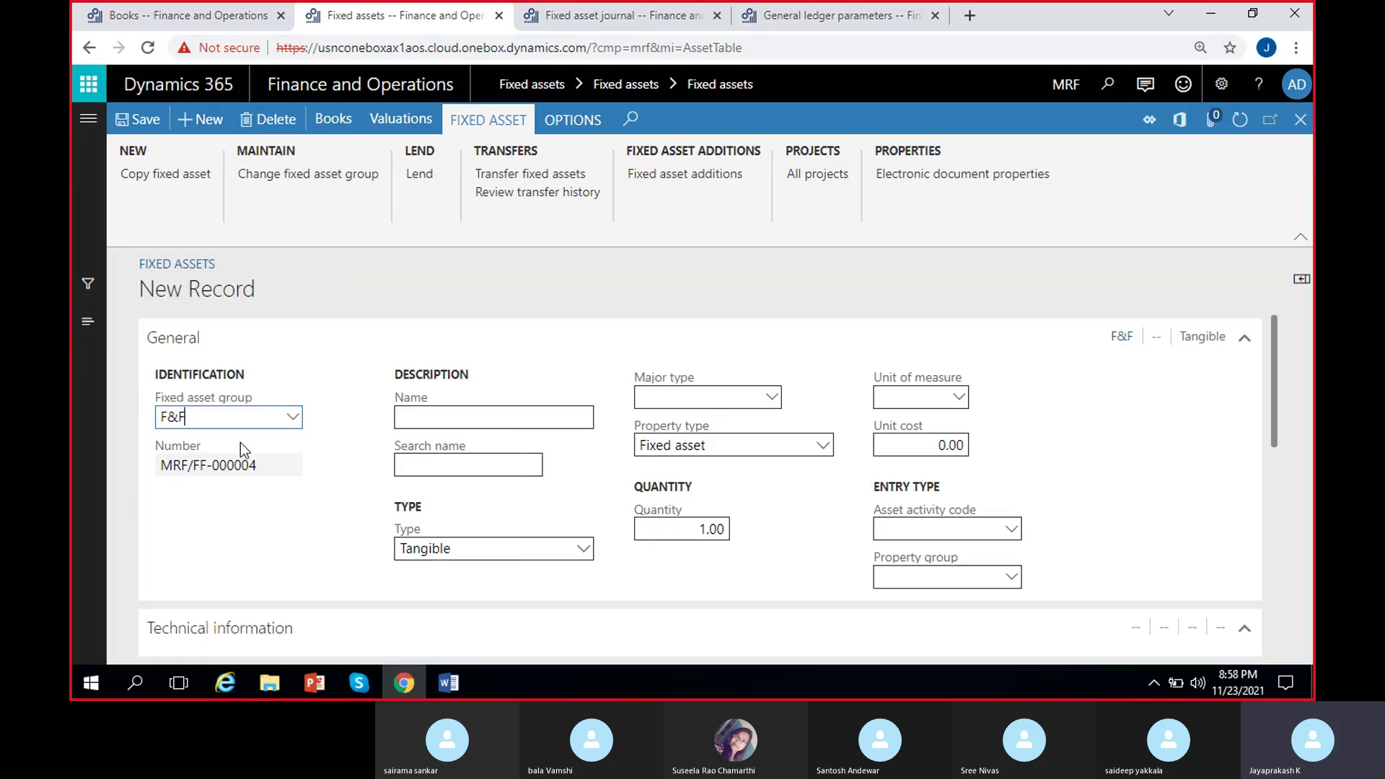
{"action": "left_click", "coordinate": [421, 418]}
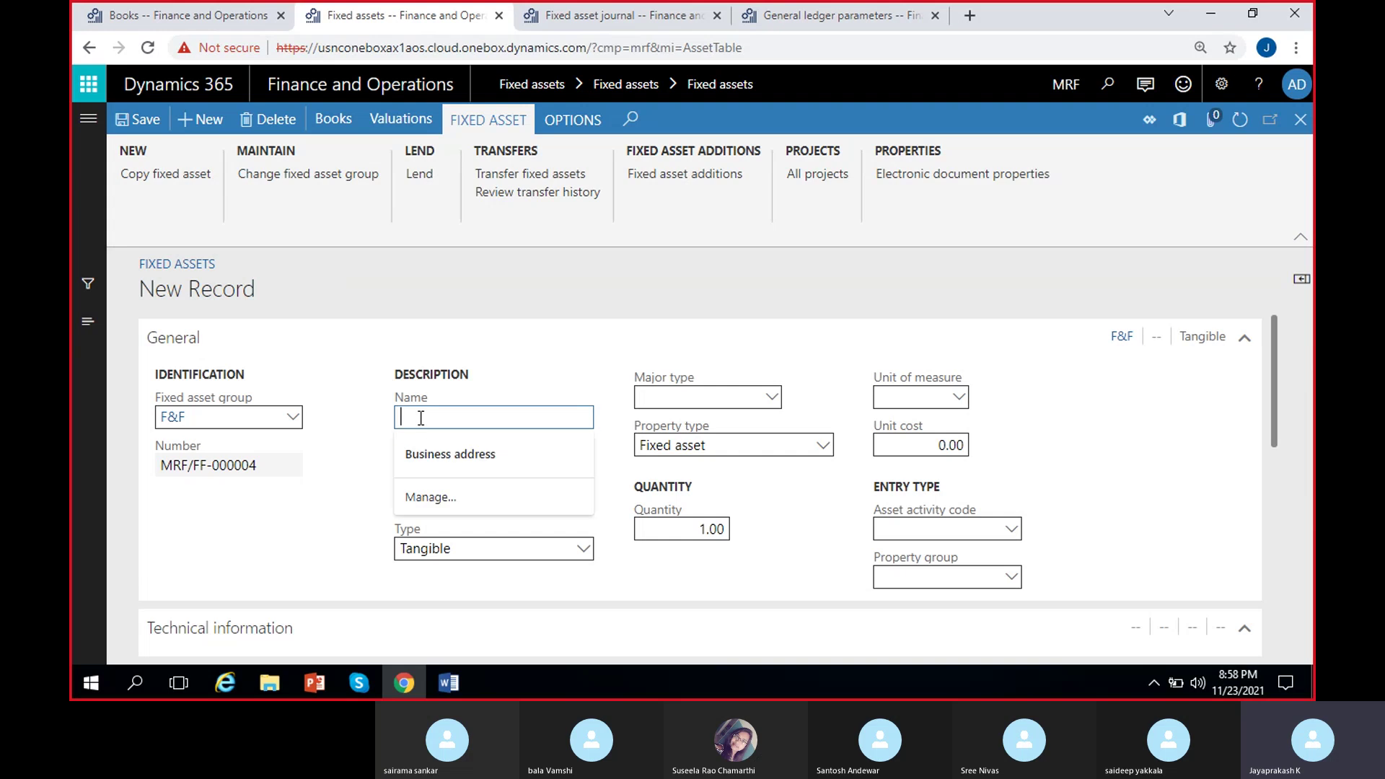
{"action": "type", "text": "Furniture carrier"}
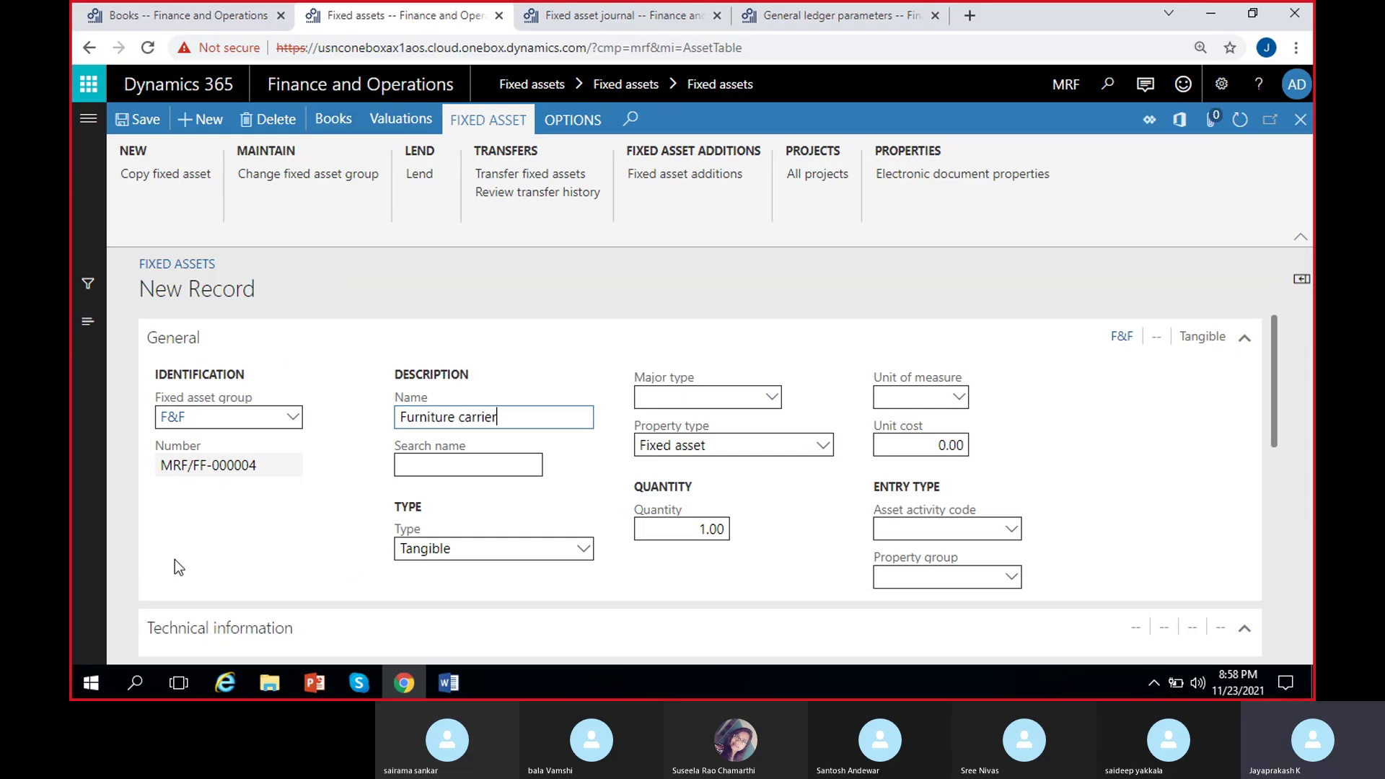
{"action": "left_click", "coordinate": [130, 121]}
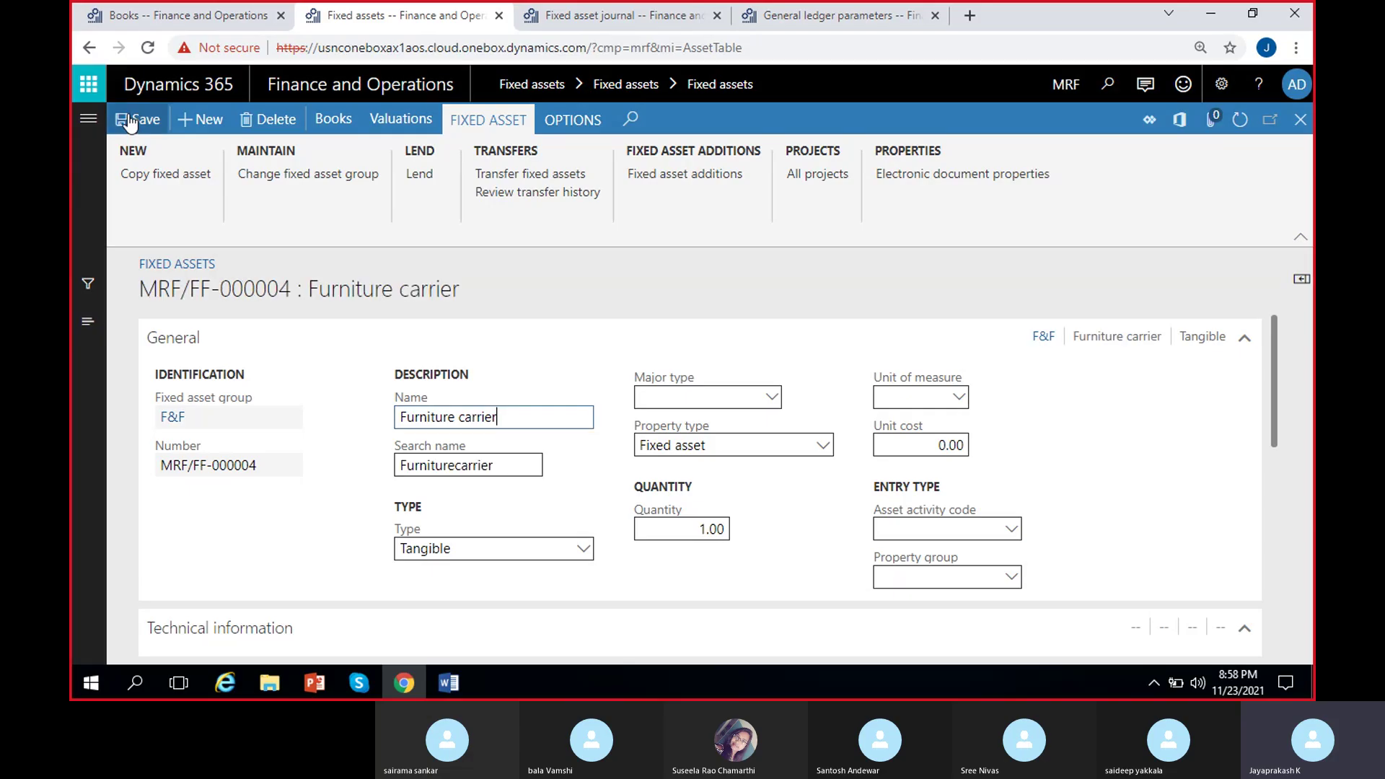
{"action": "left_click", "coordinate": [1300, 120]}
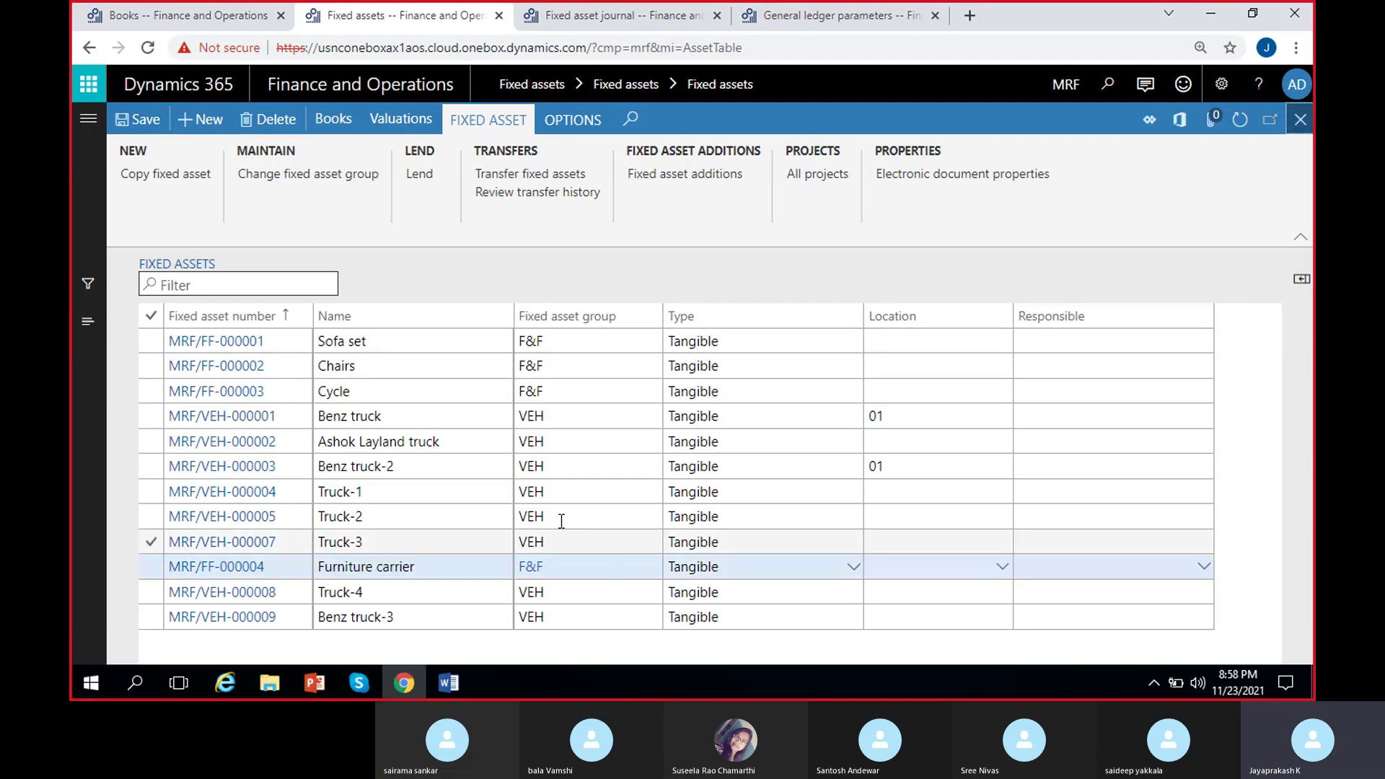
{"action": "left_click", "coordinate": [404, 591]}
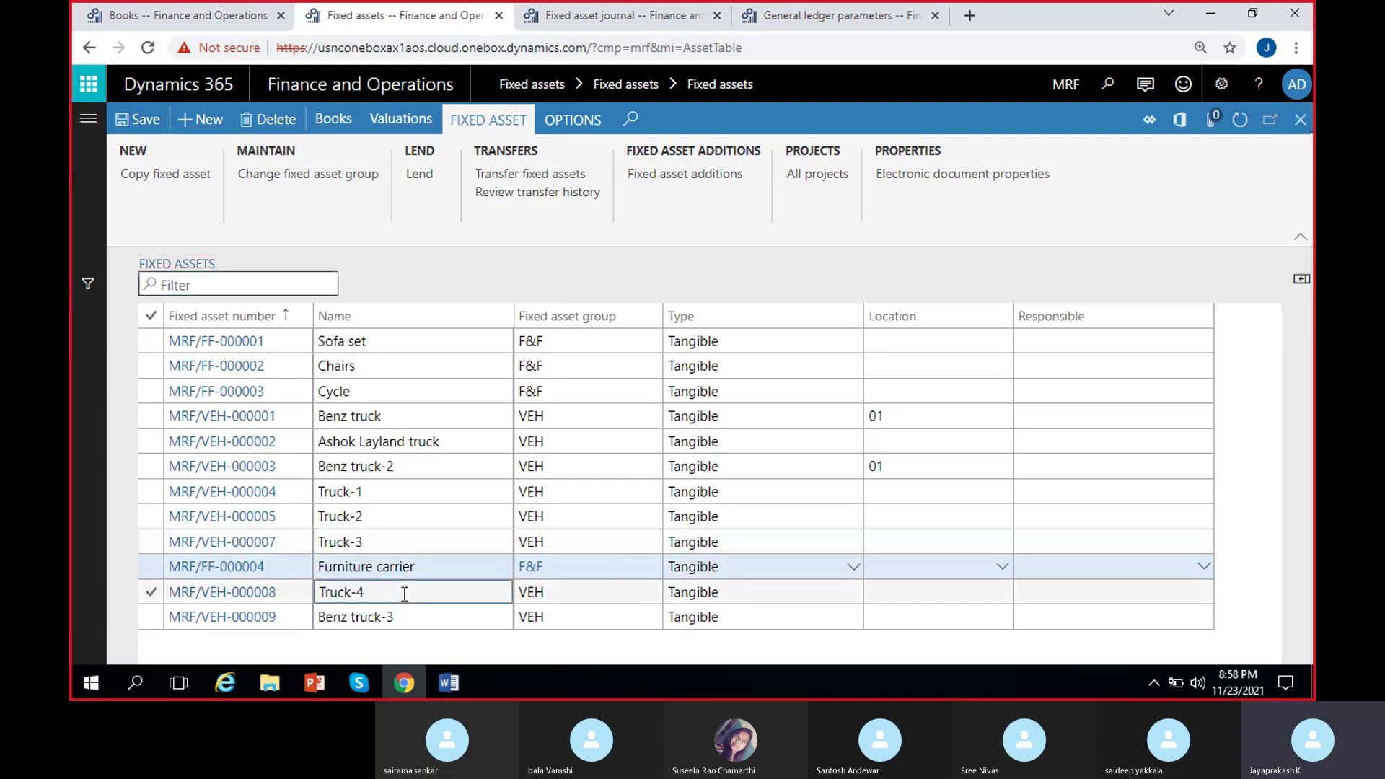
{"action": "left_click", "coordinate": [403, 566]}
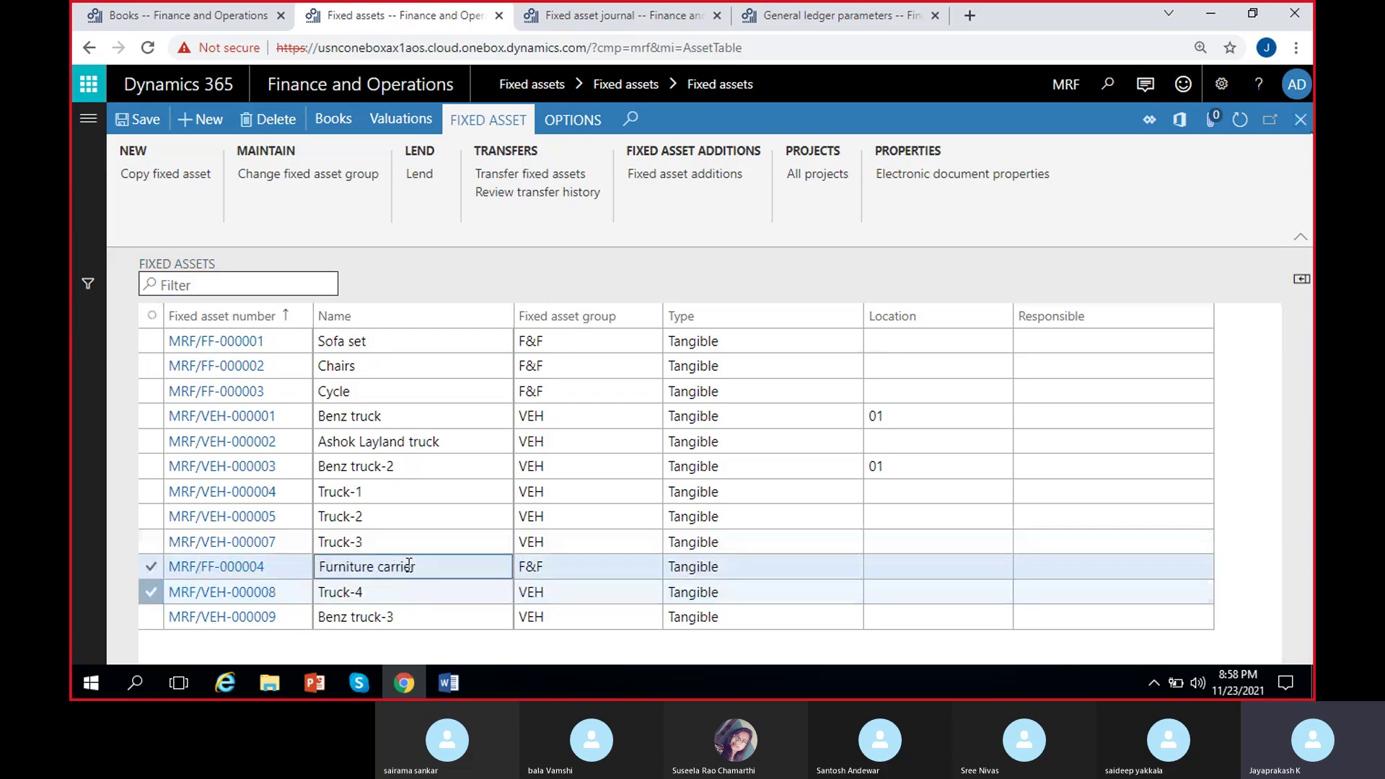
{"action": "left_click", "coordinate": [398, 592]}
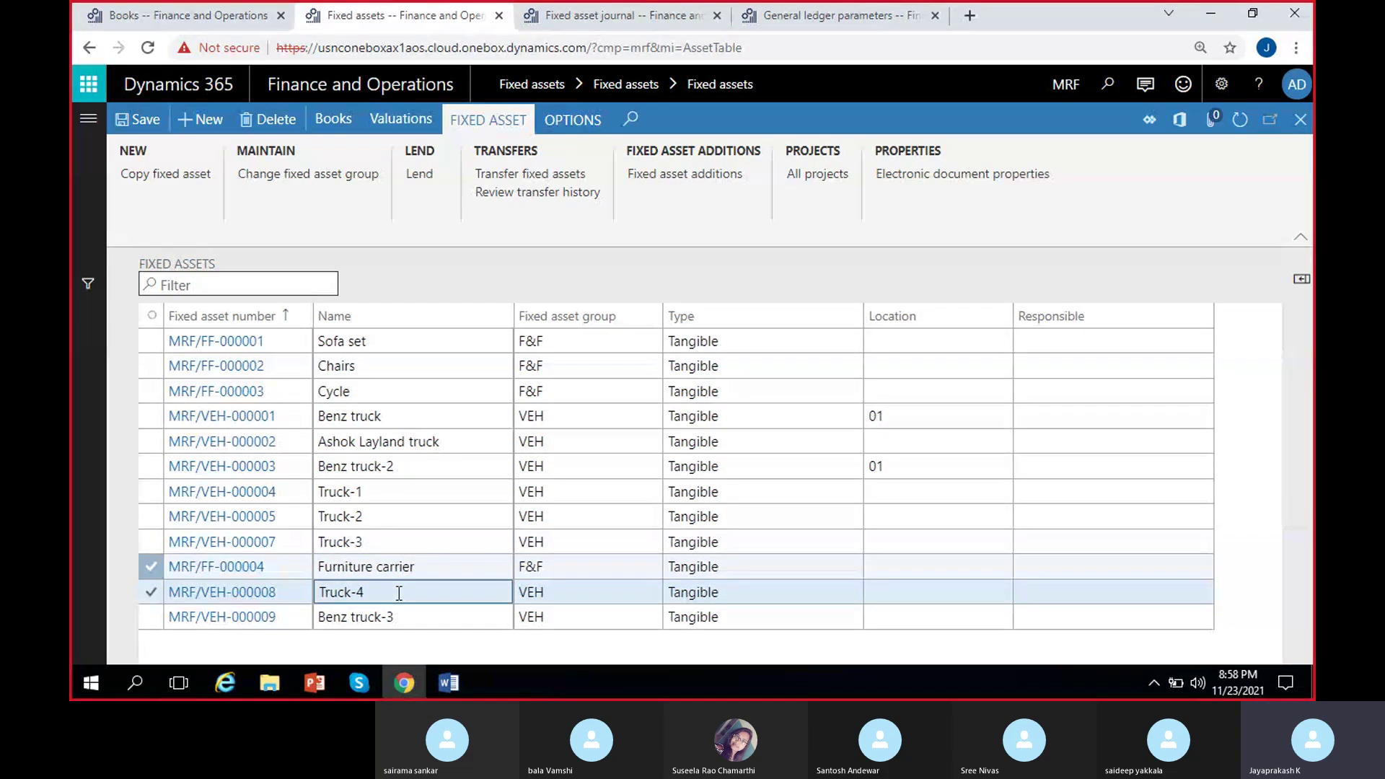
{"action": "left_click", "coordinate": [395, 117]}
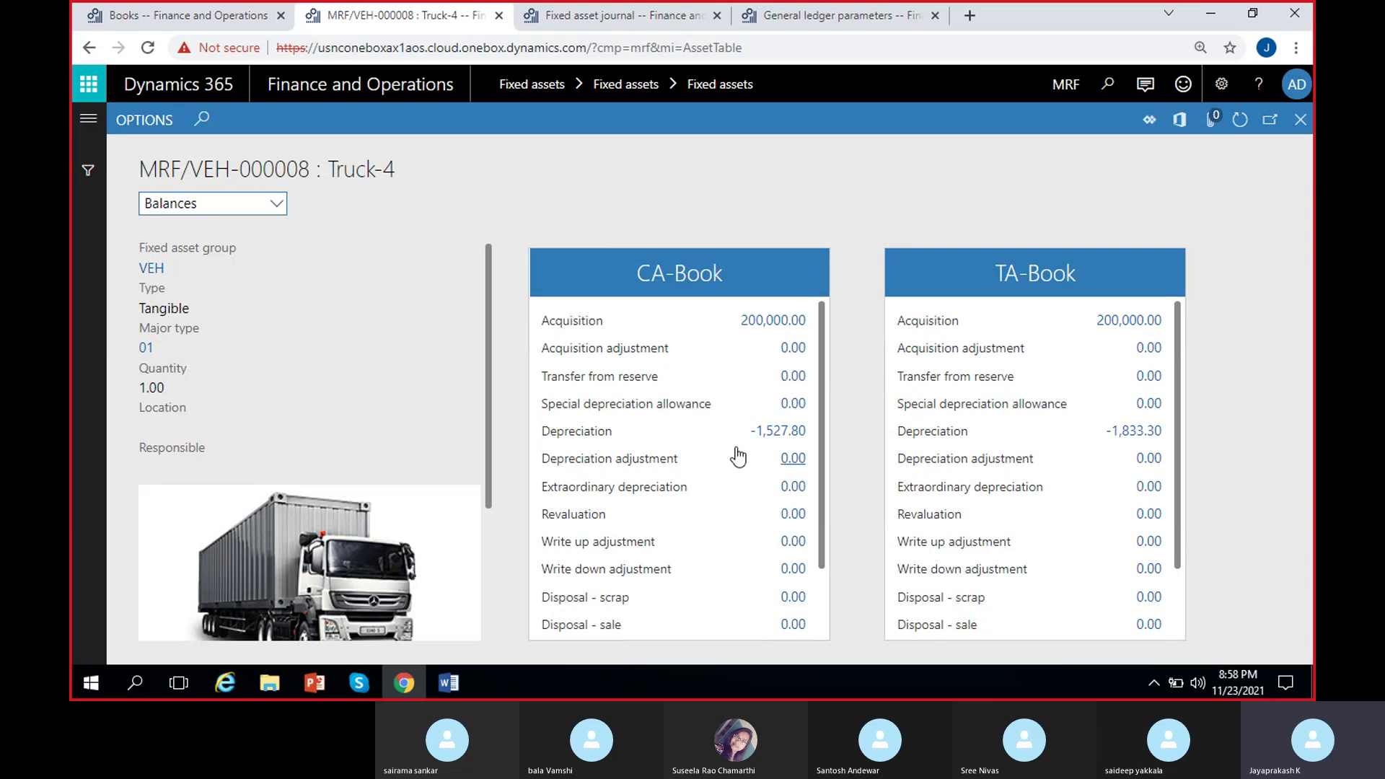
{"action": "scroll", "coordinate": [712, 444], "scroll_direction": "down", "scroll_amount": 1}
{"action": "scroll", "coordinate": [707, 440], "scroll_direction": "up", "scroll_amount": 1}
{"action": "scroll", "coordinate": [728, 497], "scroll_direction": "down", "scroll_amount": 1}
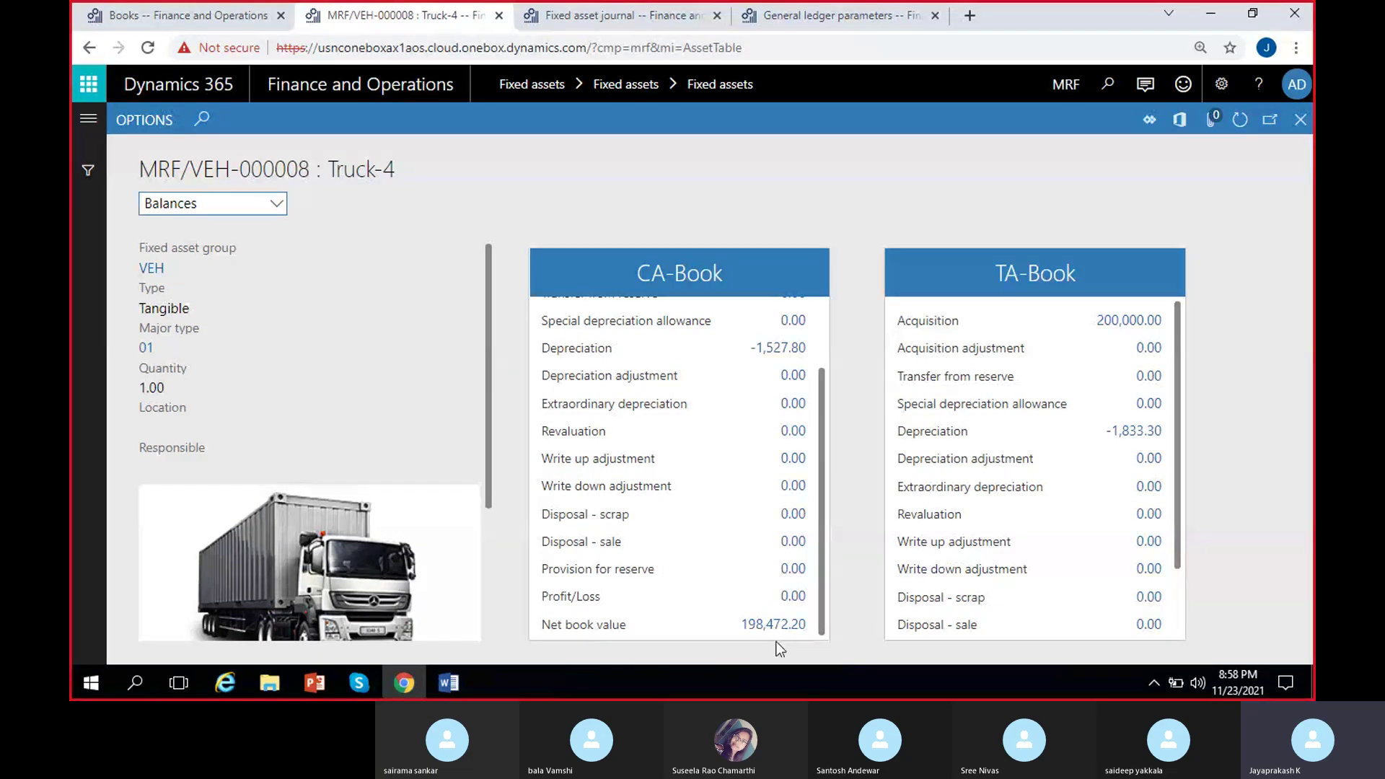
{"action": "scroll", "coordinate": [716, 499], "scroll_direction": "up", "scroll_amount": 1}
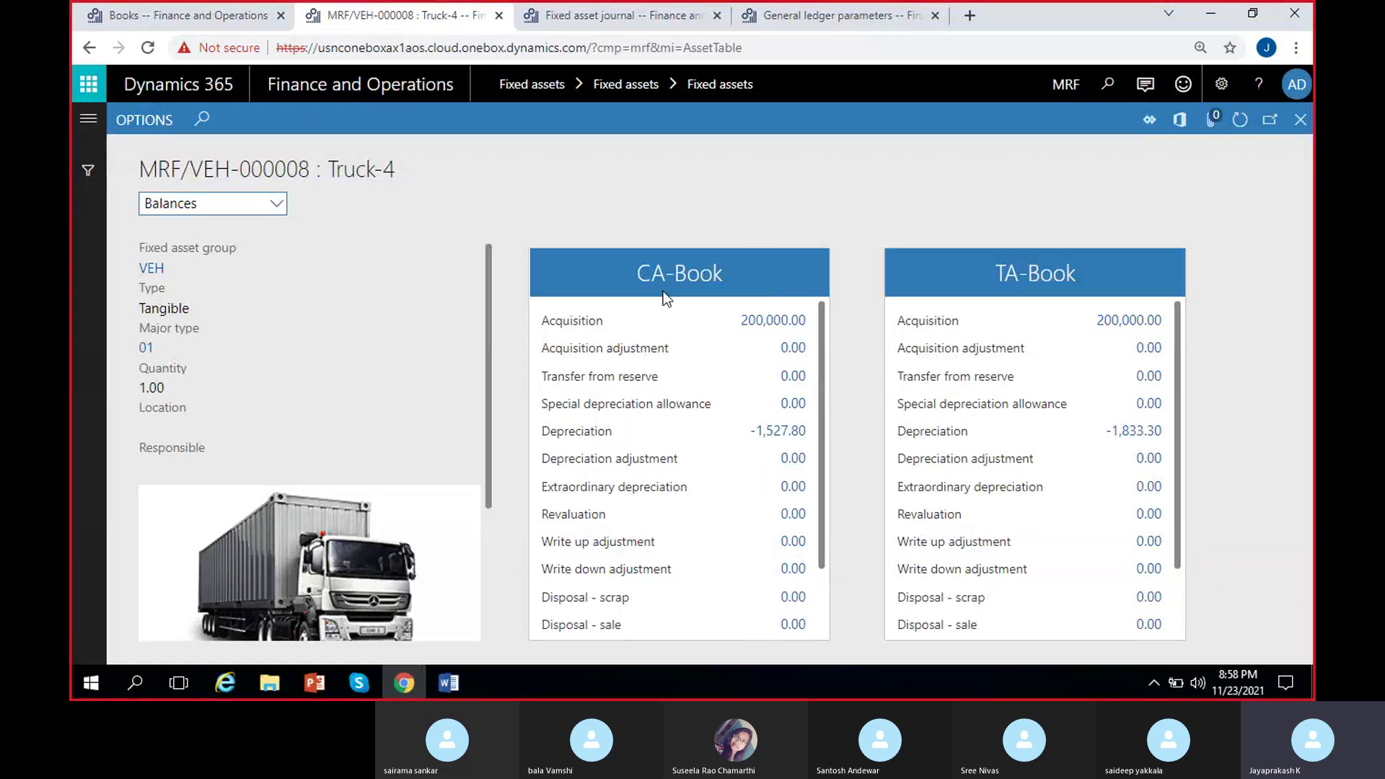
{"action": "left_click", "coordinate": [1299, 122]}
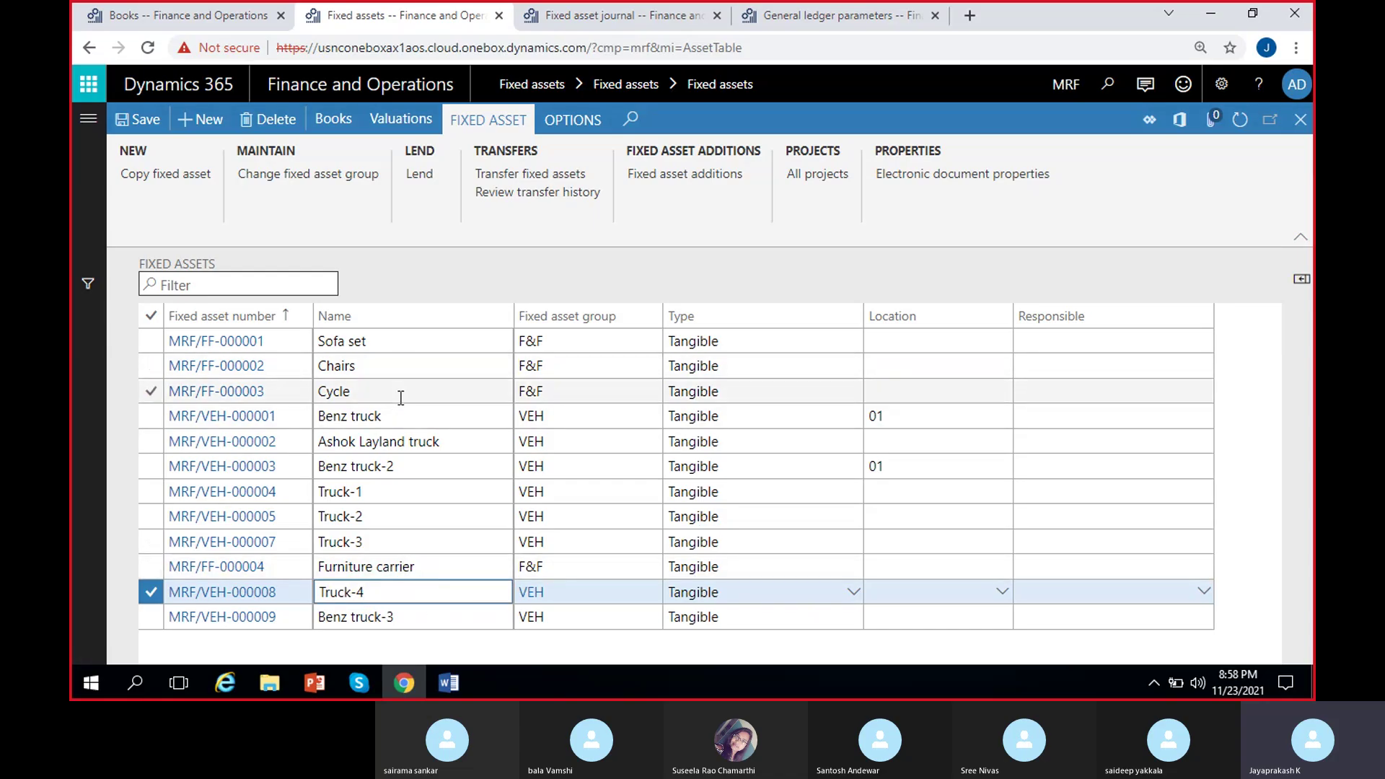
Open Truck-4's value model books and start splitting its CA-Book into another asset.
{"action": "left_click", "coordinate": [390, 566]}
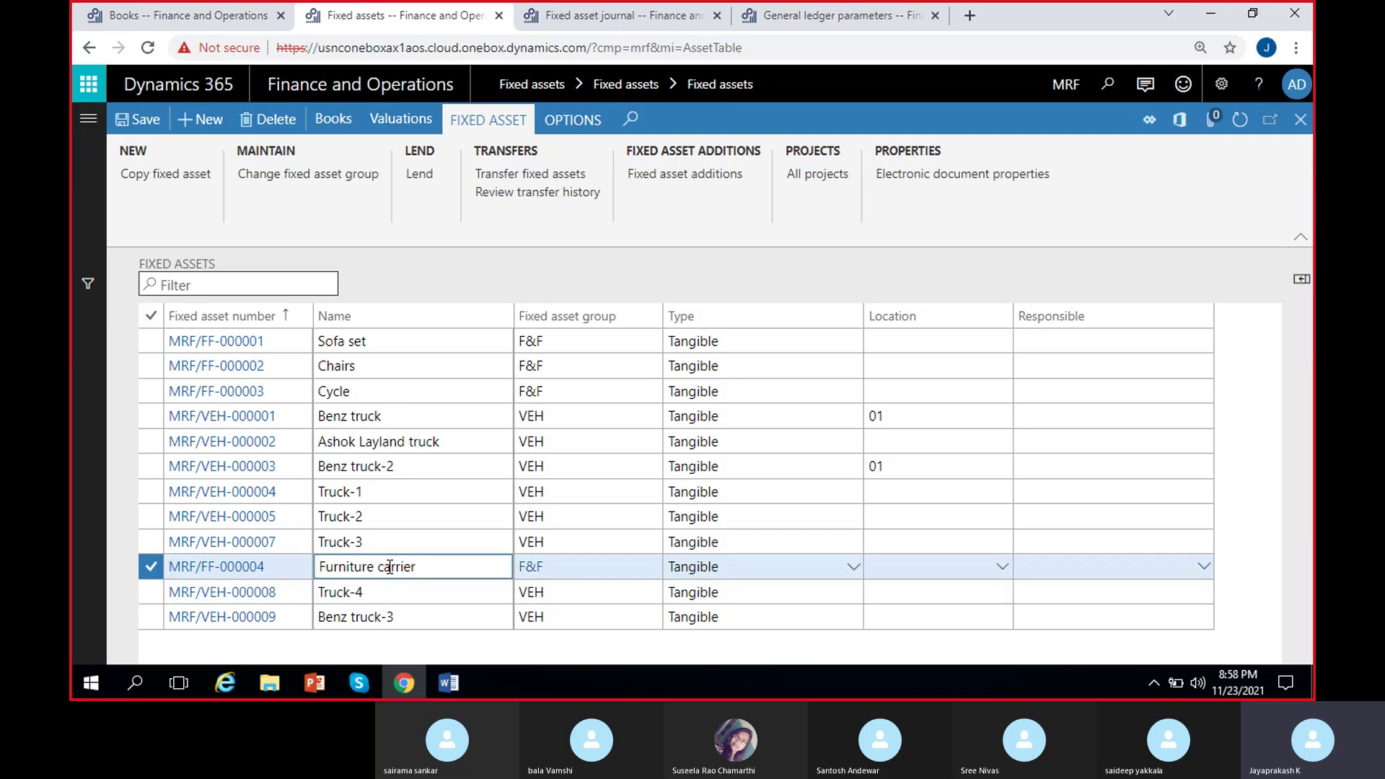
{"action": "left_click", "coordinate": [381, 593]}
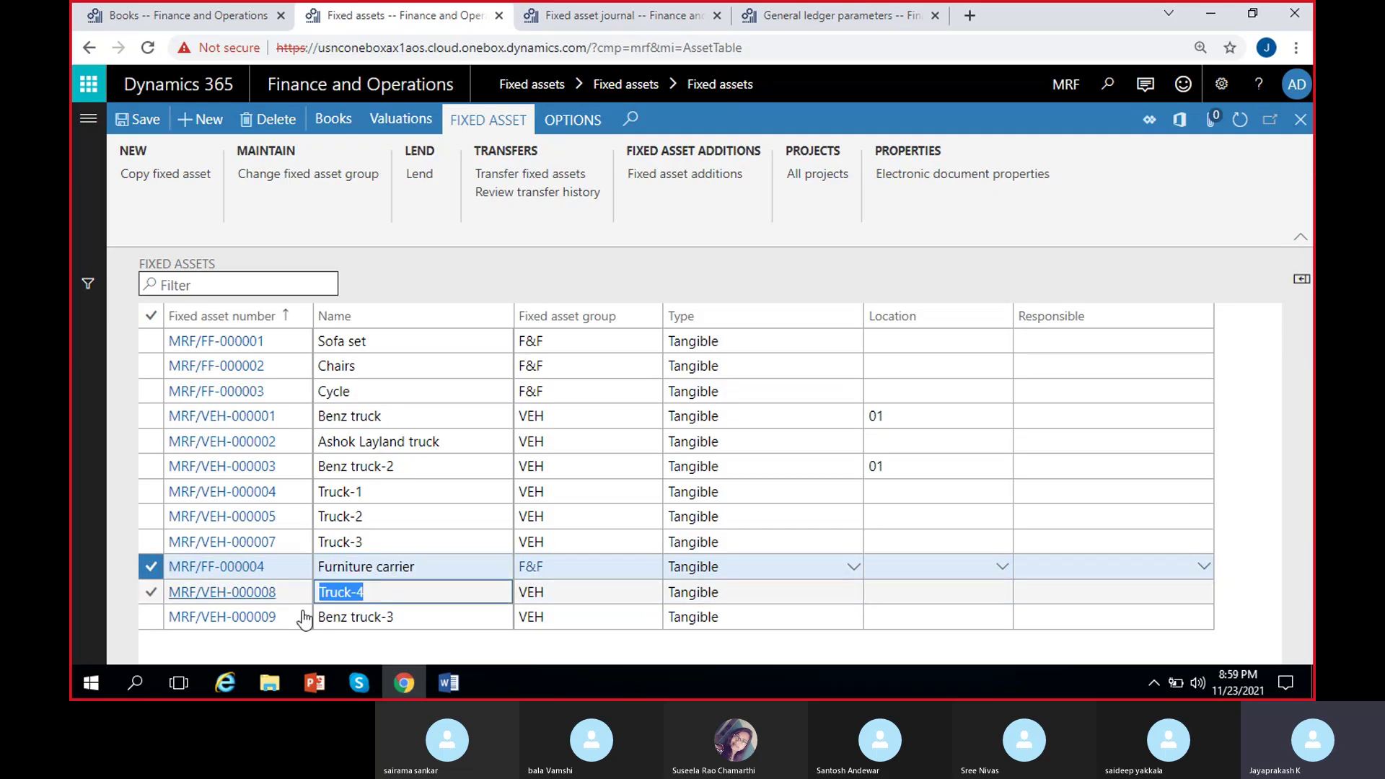
{"action": "key", "text": "Up"}
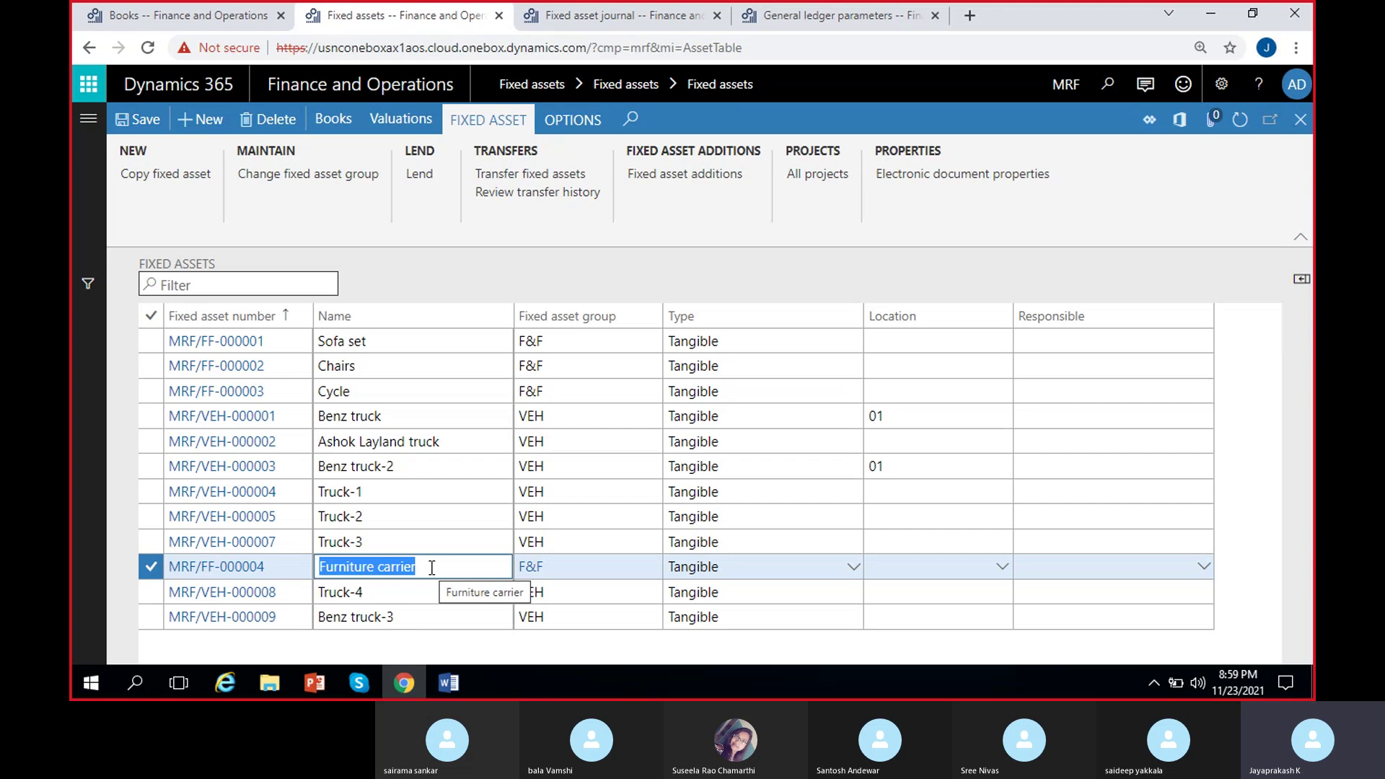
{"action": "left_click", "coordinate": [398, 593]}
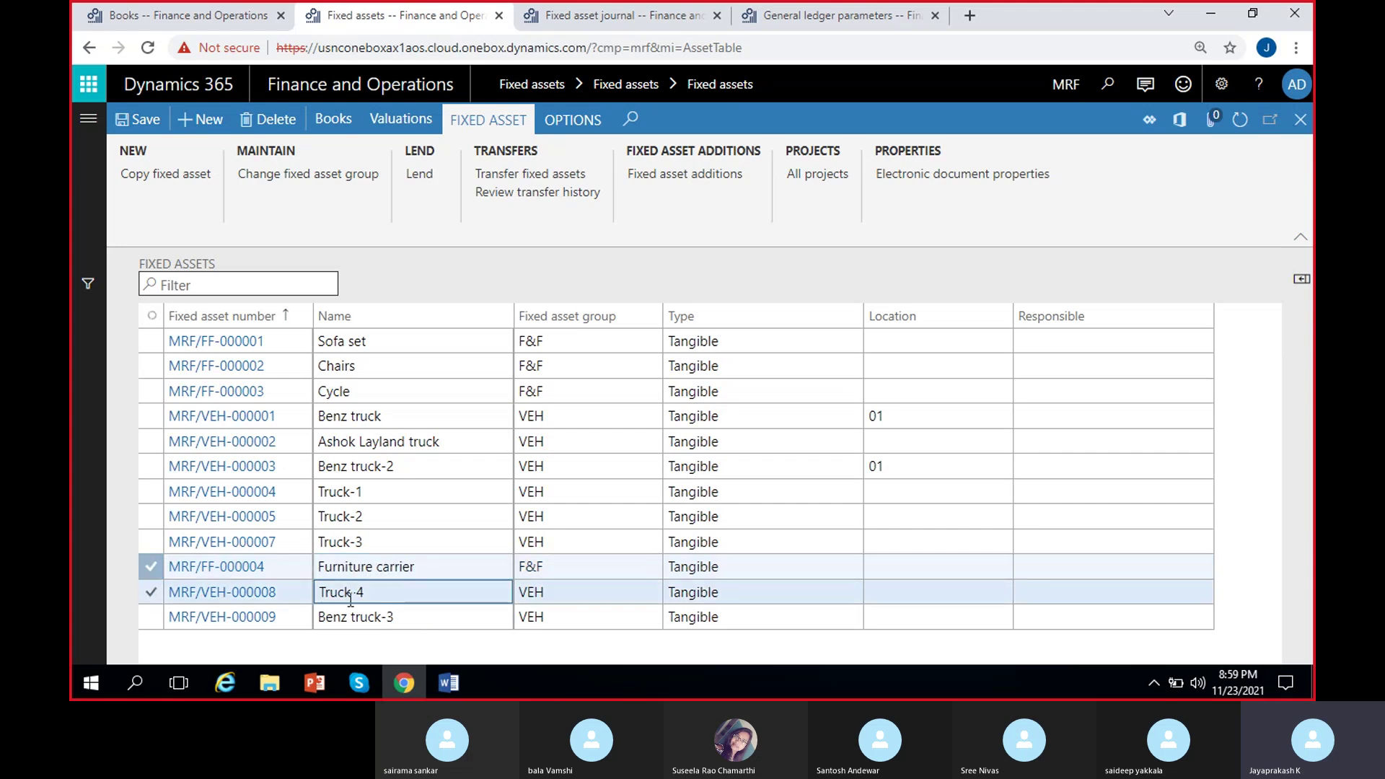
{"action": "left_click", "coordinate": [428, 569]}
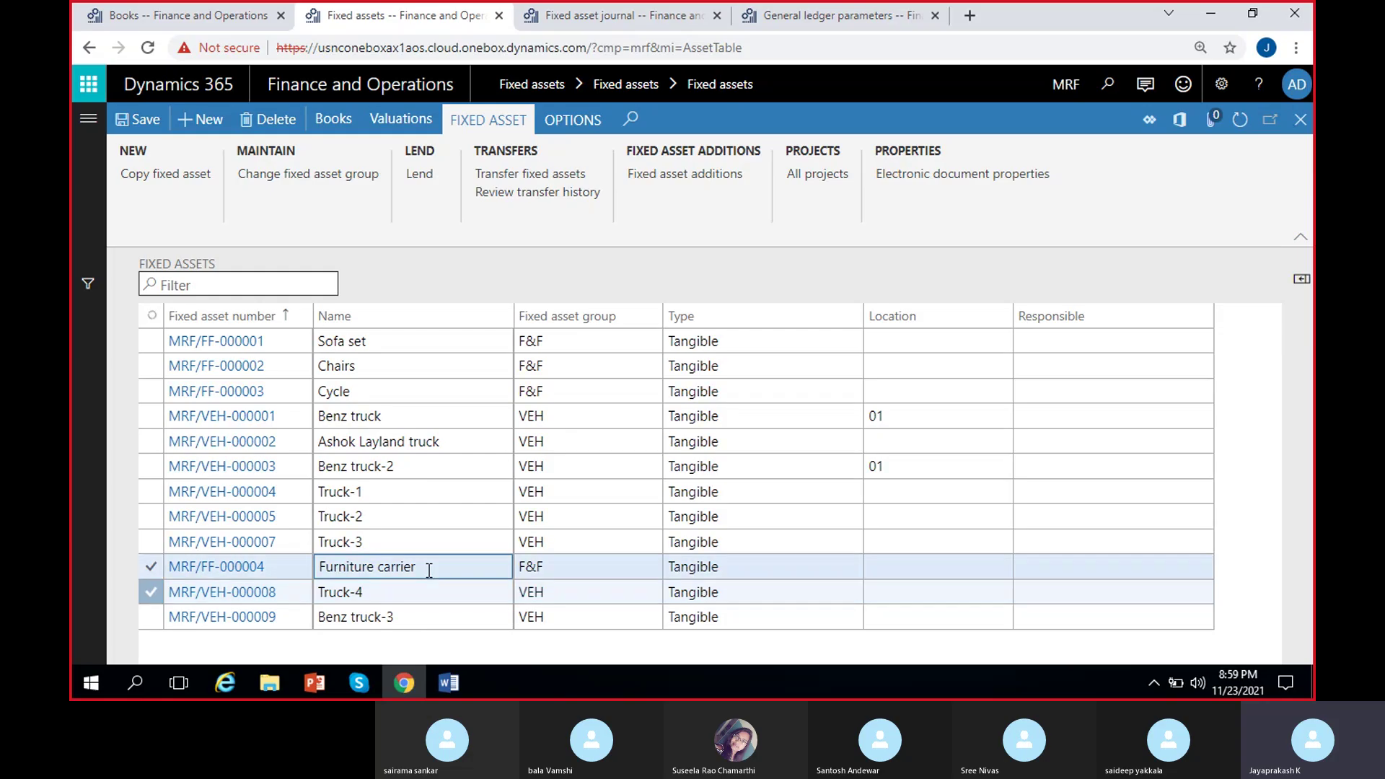
{"action": "left_click", "coordinate": [455, 591]}
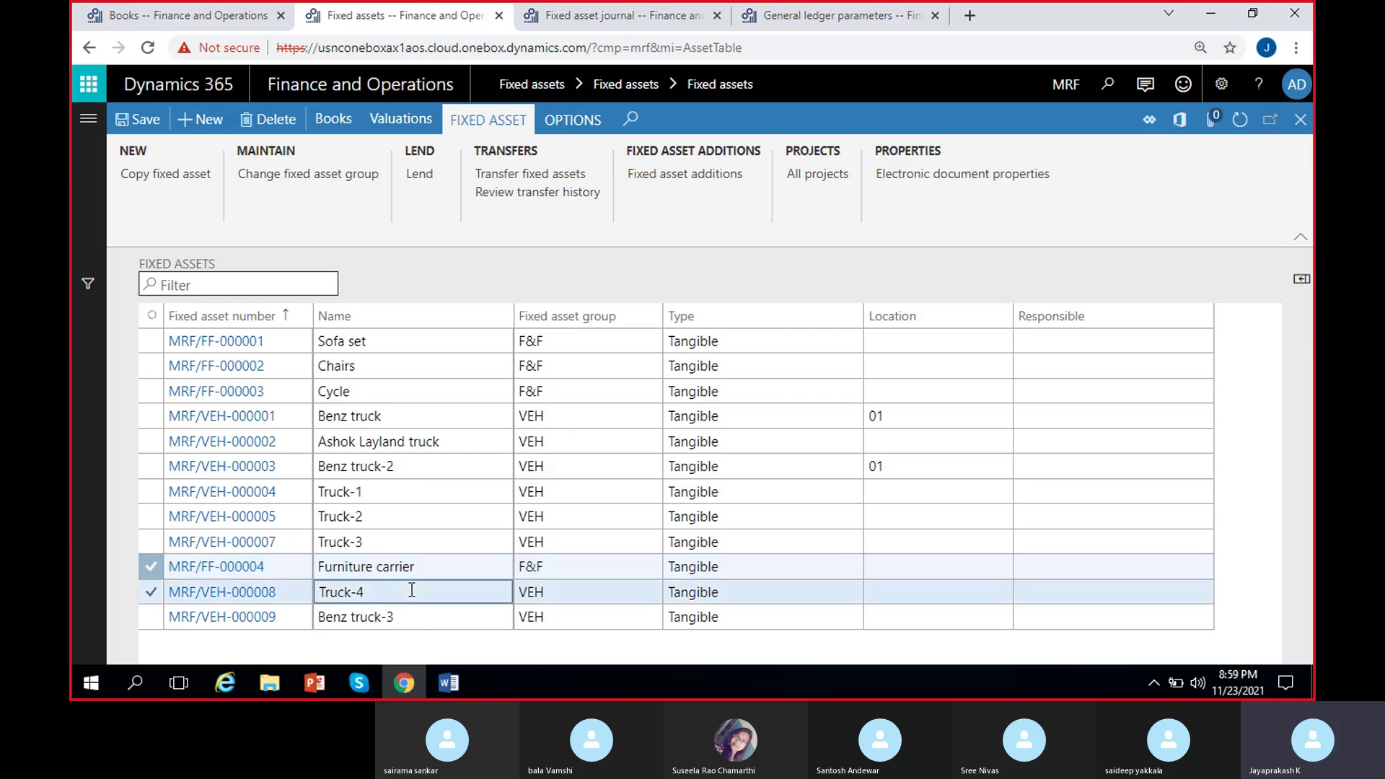
{"action": "left_click", "coordinate": [334, 124]}
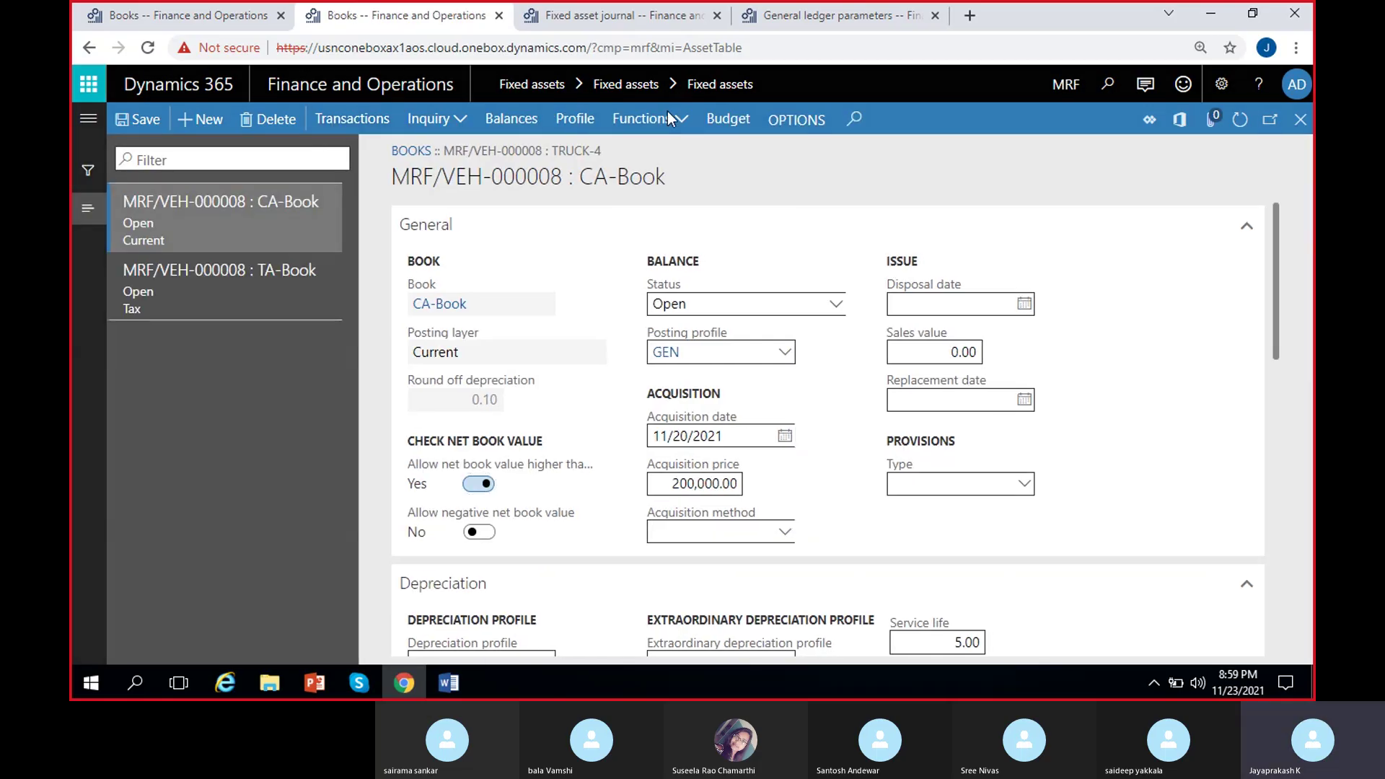
{"action": "left_click", "coordinate": [644, 120]}
{"action": "left_click", "coordinate": [652, 151]}
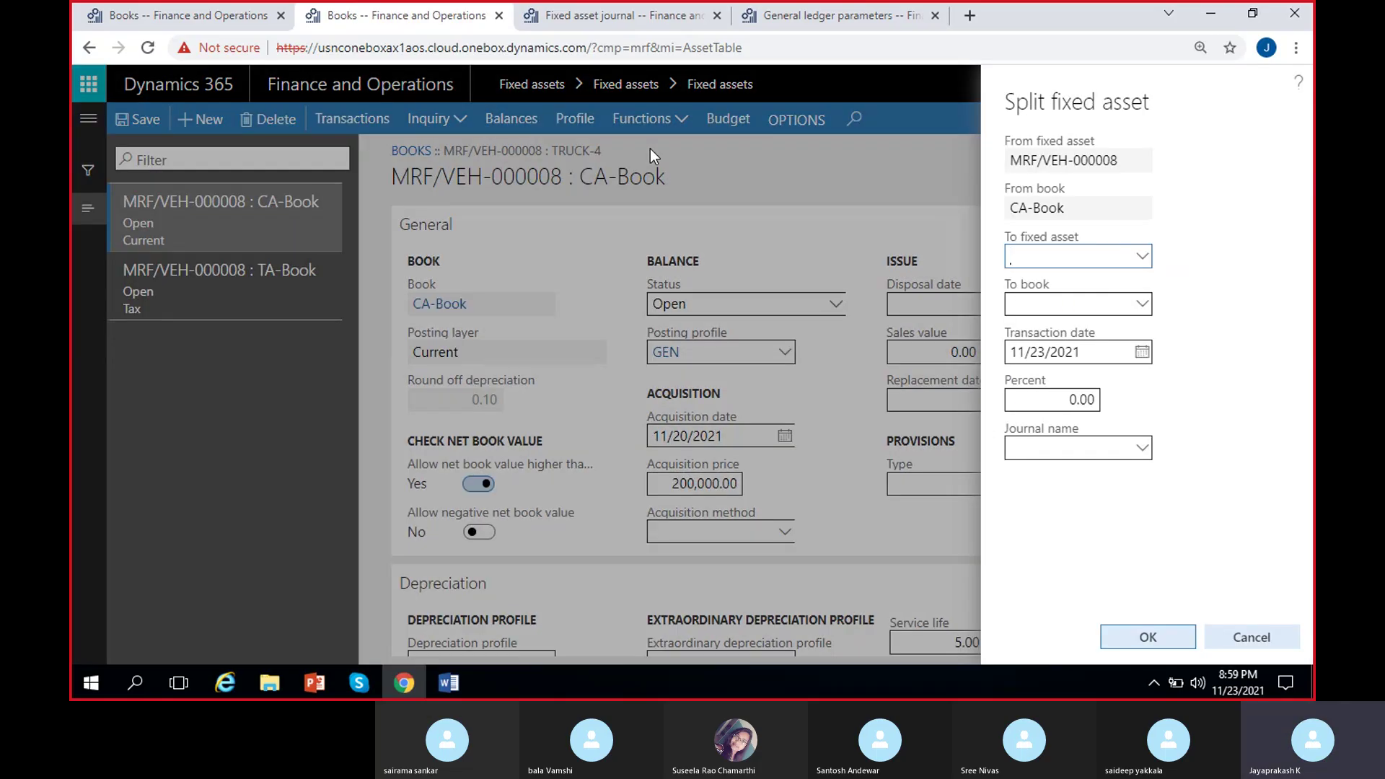
Set the split target to Furniture carrier MRF/FF-000004, book CA-Book, 100 percent.
{"action": "left_click", "coordinate": [1078, 160]}
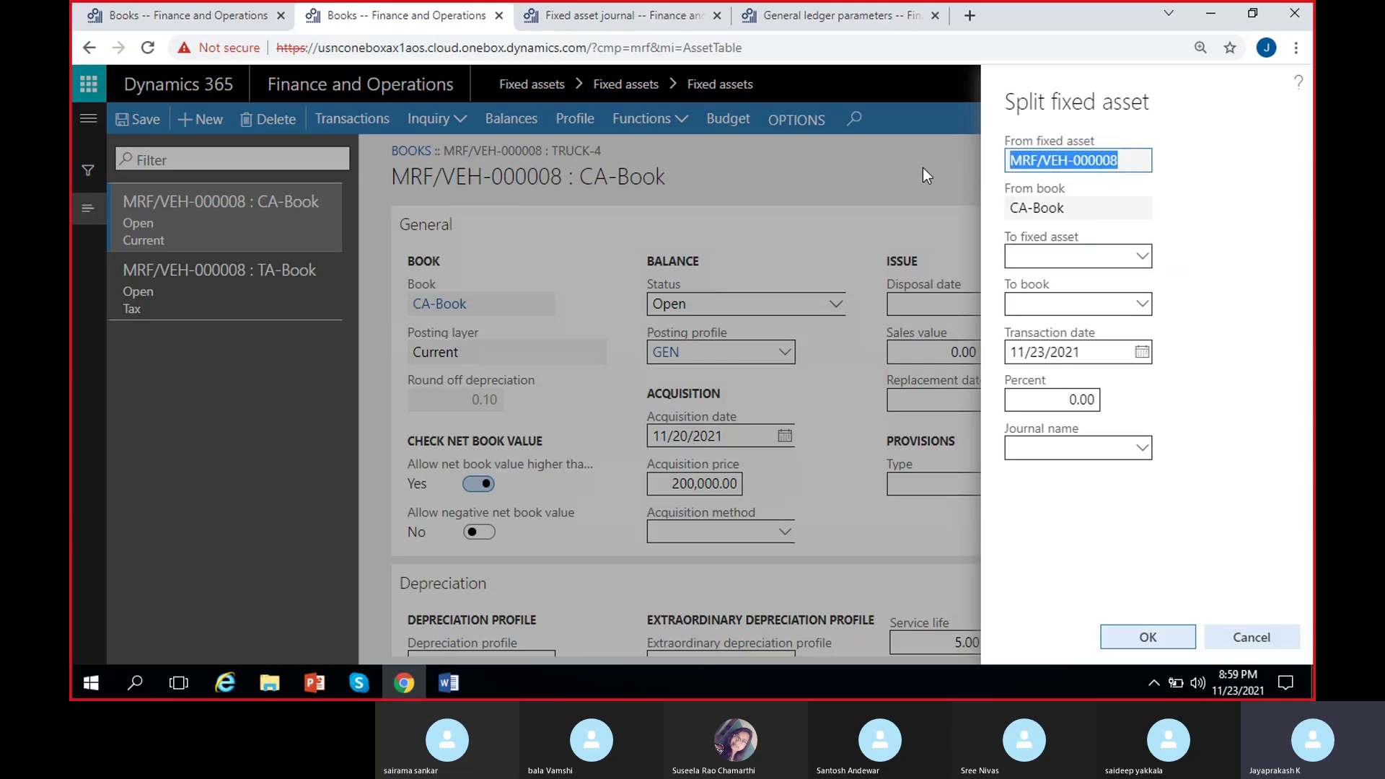
{"action": "left_click", "coordinate": [1093, 207]}
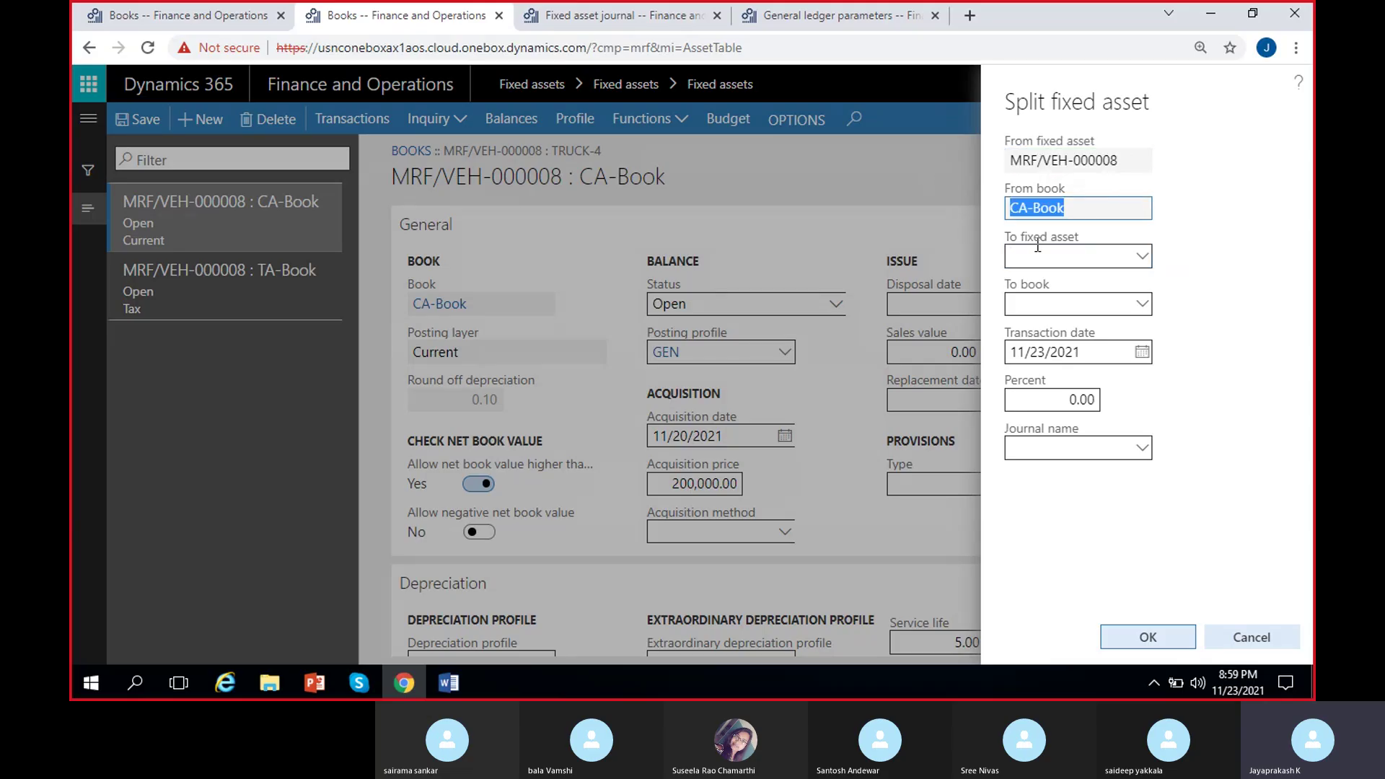
{"action": "left_click", "coordinate": [1143, 257]}
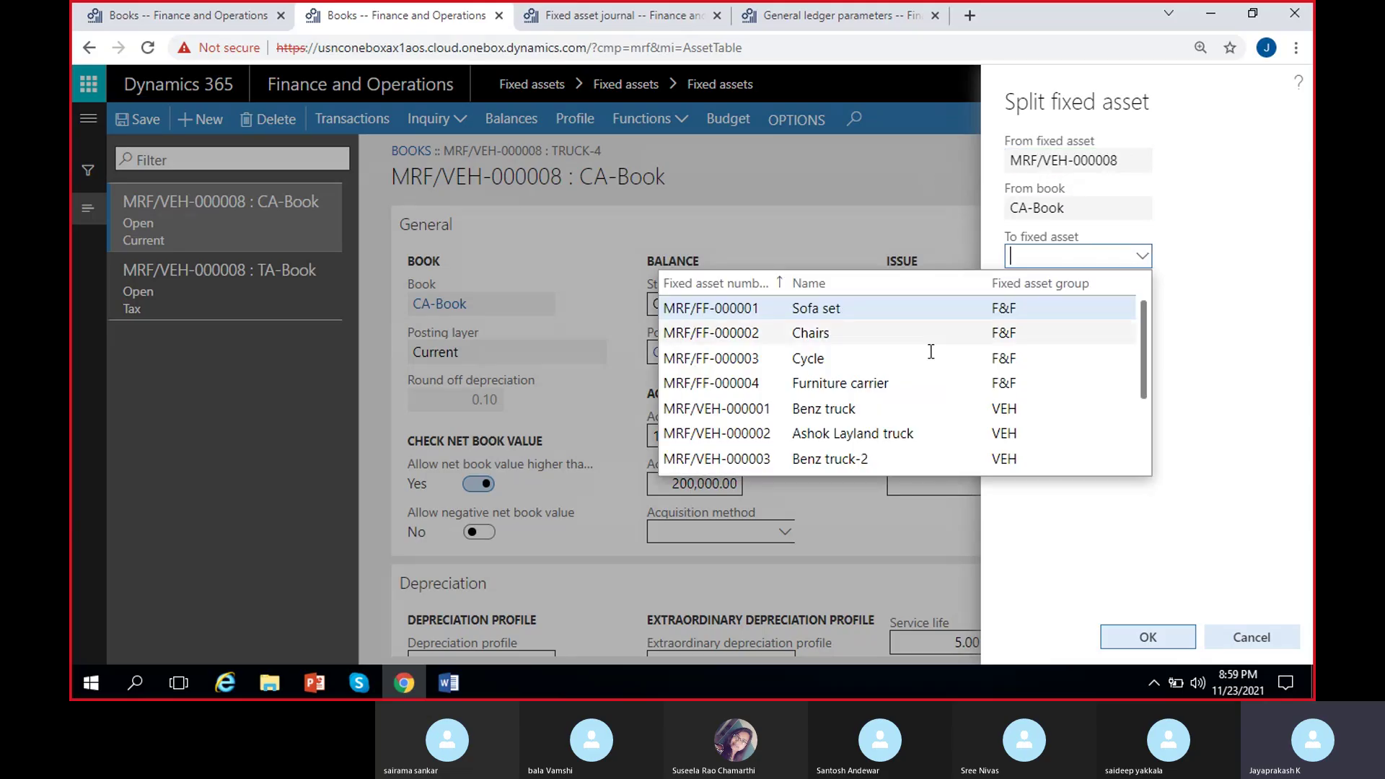
{"action": "left_click", "coordinate": [843, 384]}
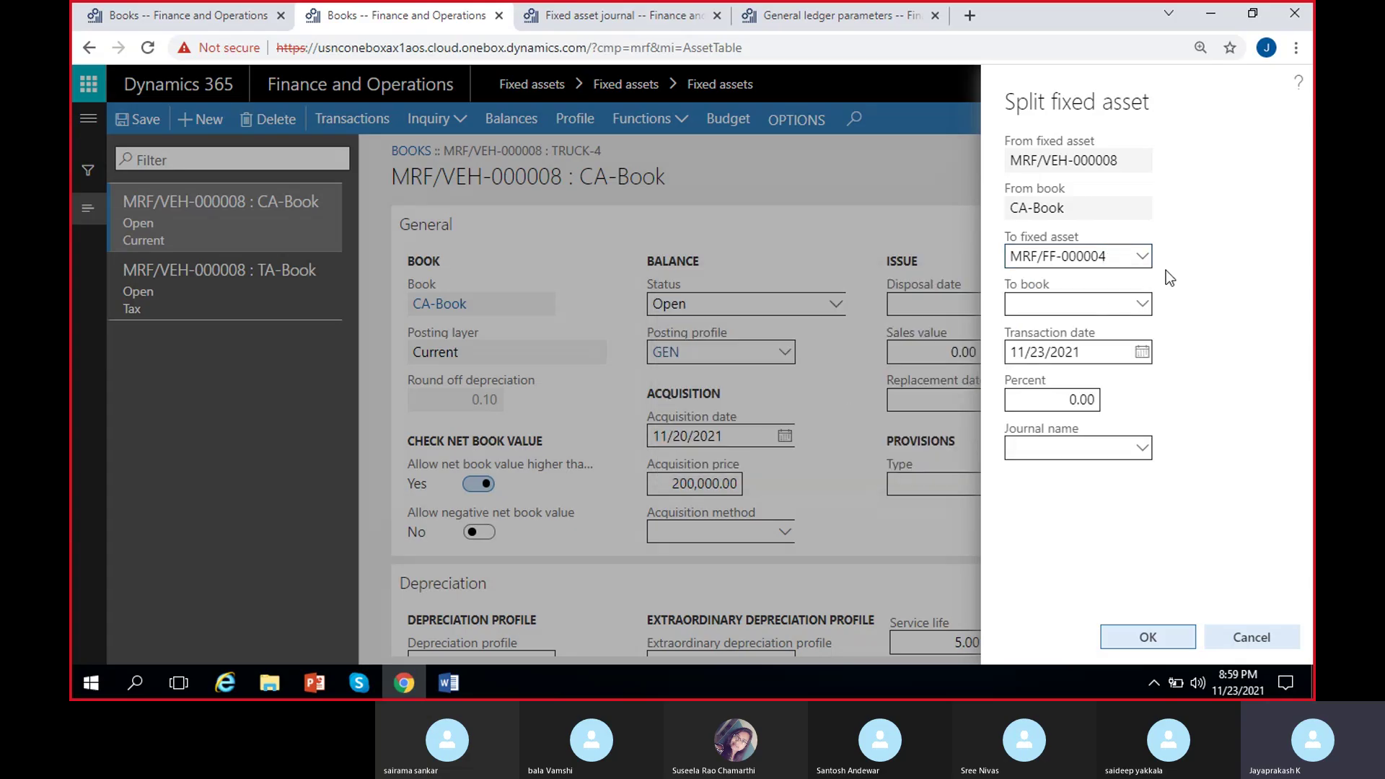
{"action": "left_click", "coordinate": [1140, 308]}
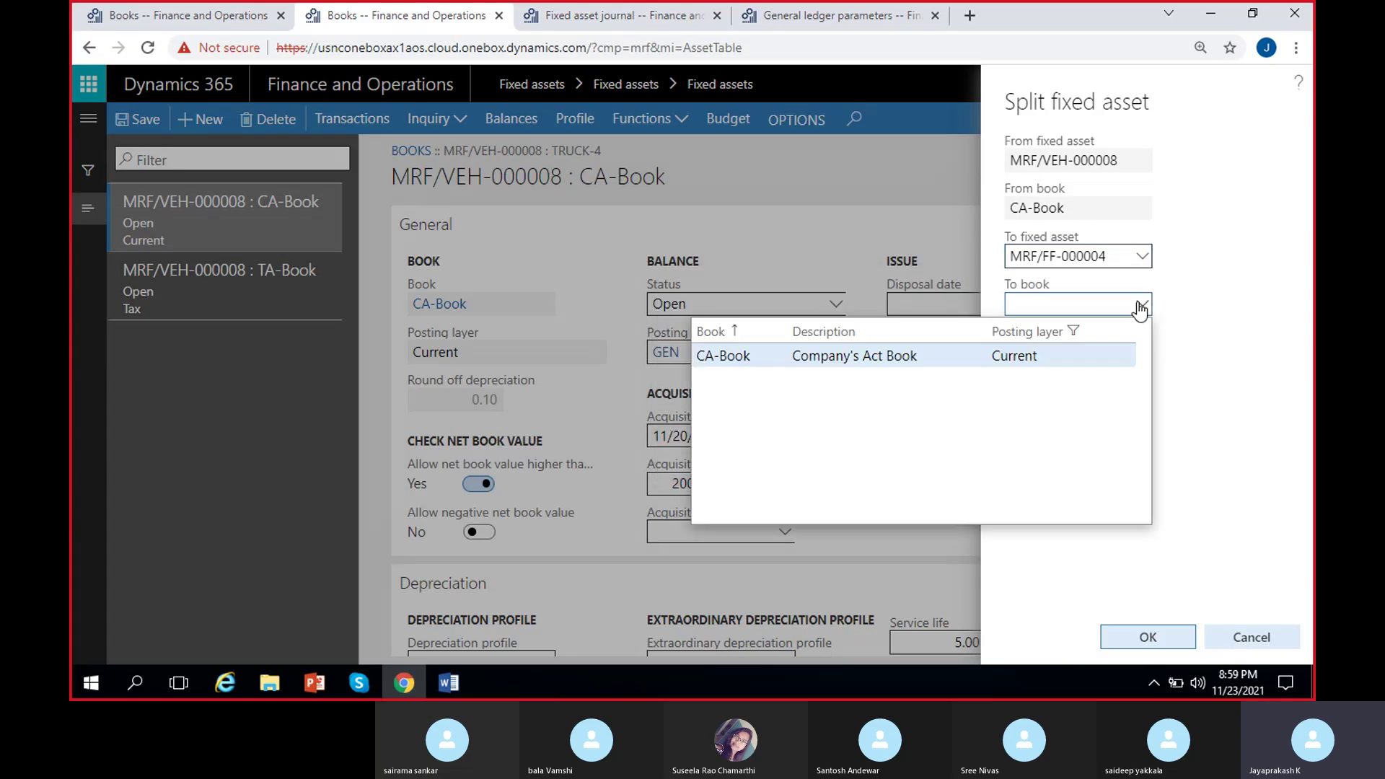
{"action": "left_click", "coordinate": [910, 352]}
{"action": "left_click", "coordinate": [1019, 396]}
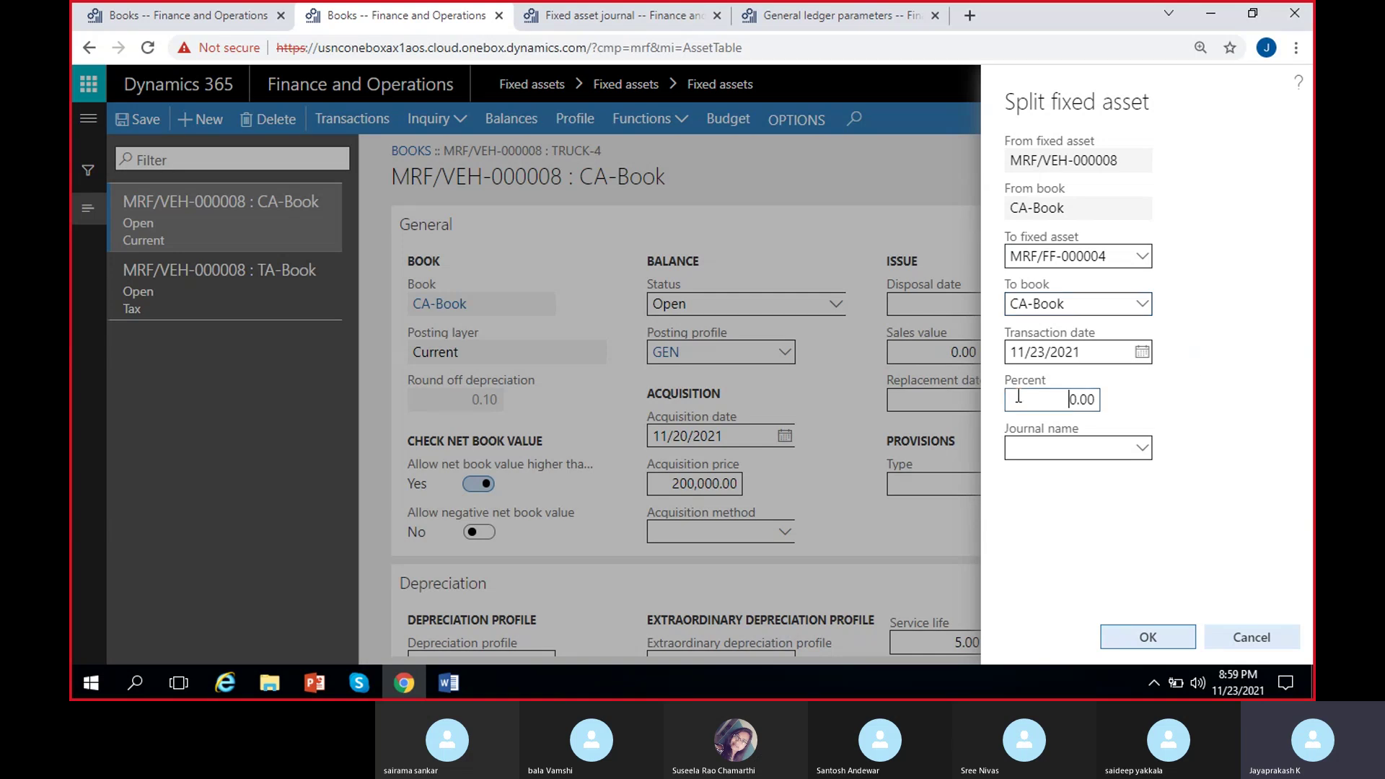
{"action": "left_click", "coordinate": [1073, 582]}
Choose journal name FA_Aqui and run the split.
{"action": "left_click", "coordinate": [1130, 165]}
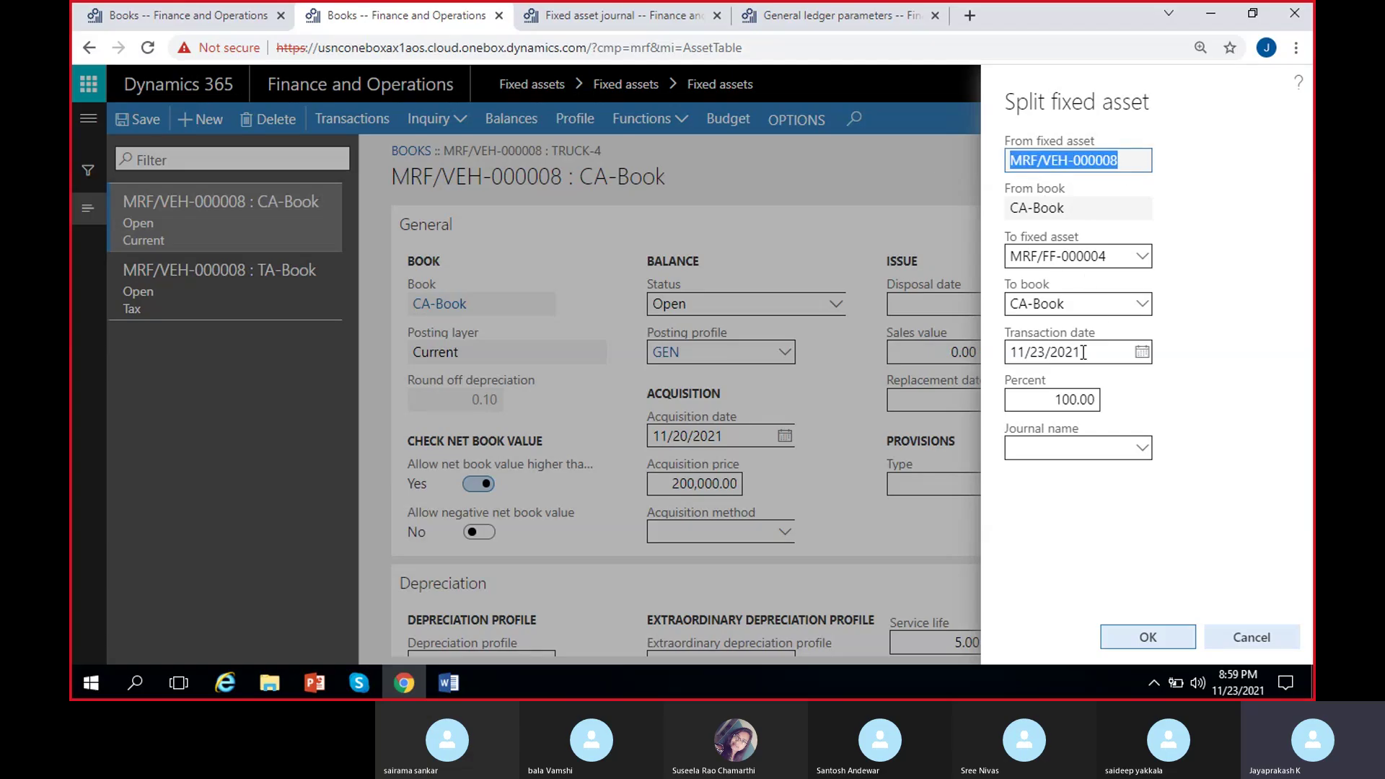
{"action": "left_click", "coordinate": [1192, 344]}
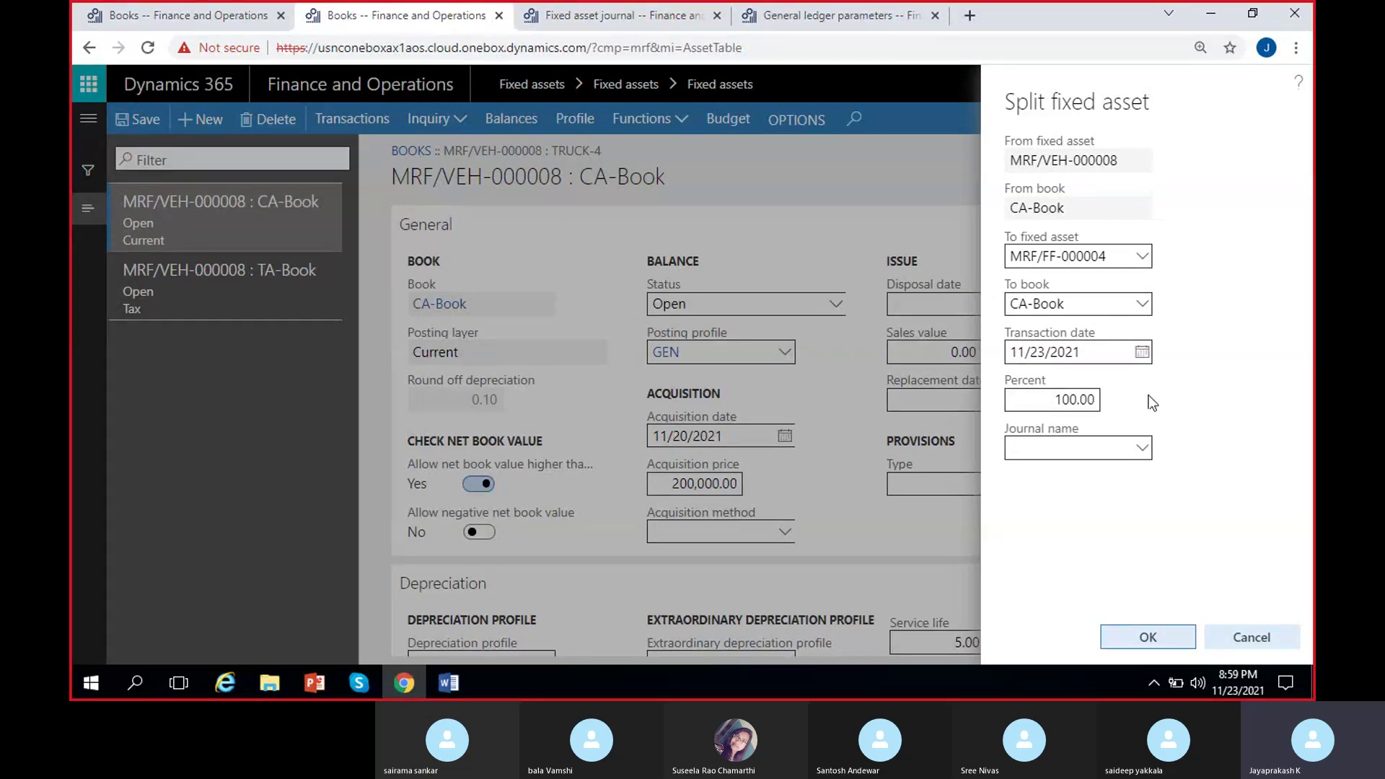
{"action": "left_click", "coordinate": [1143, 448]}
{"action": "left_click", "coordinate": [939, 264]}
{"action": "left_click", "coordinate": [1109, 502]}
{"action": "left_click", "coordinate": [1151, 634]}
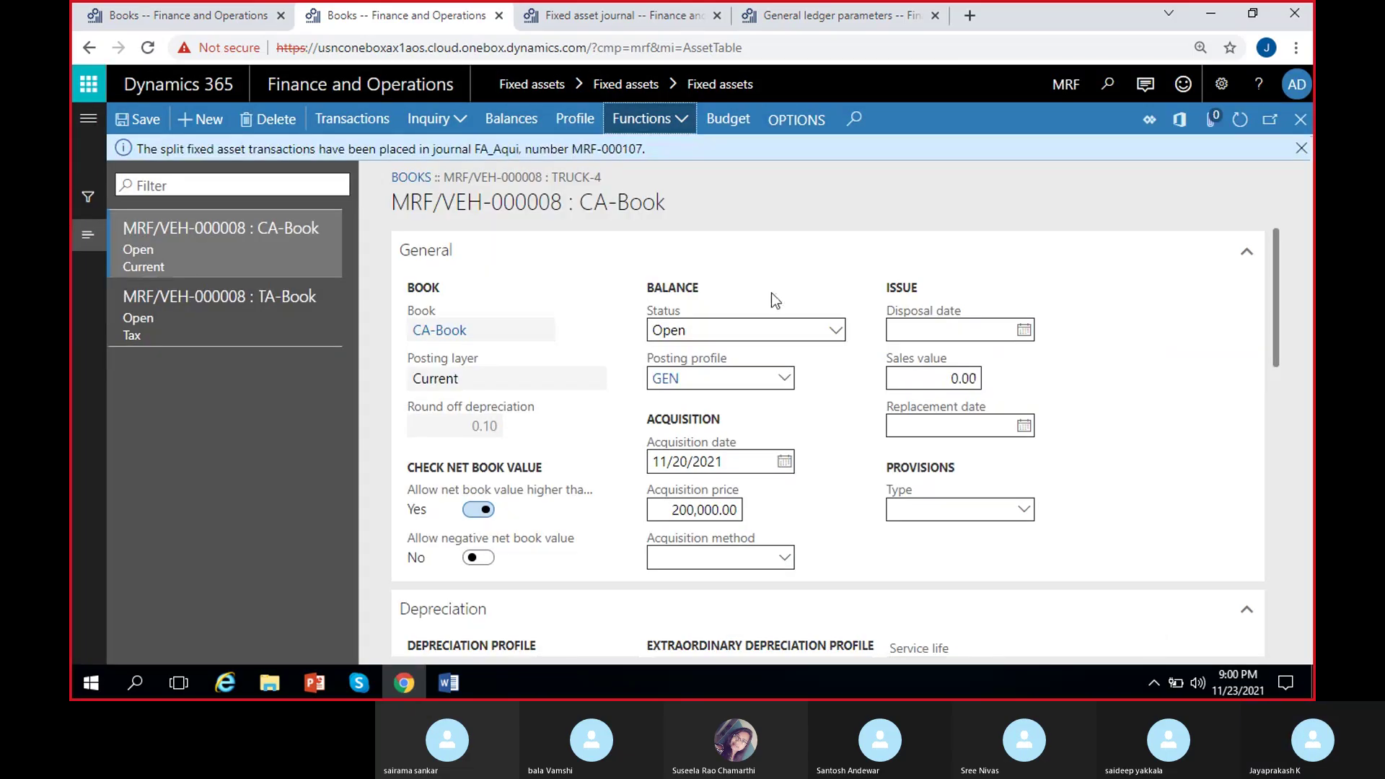
Refresh the fixed asset journal list and select the new journal MRF-000107.
{"action": "left_click", "coordinate": [649, 19]}
{"action": "key", "text": "Escape"}
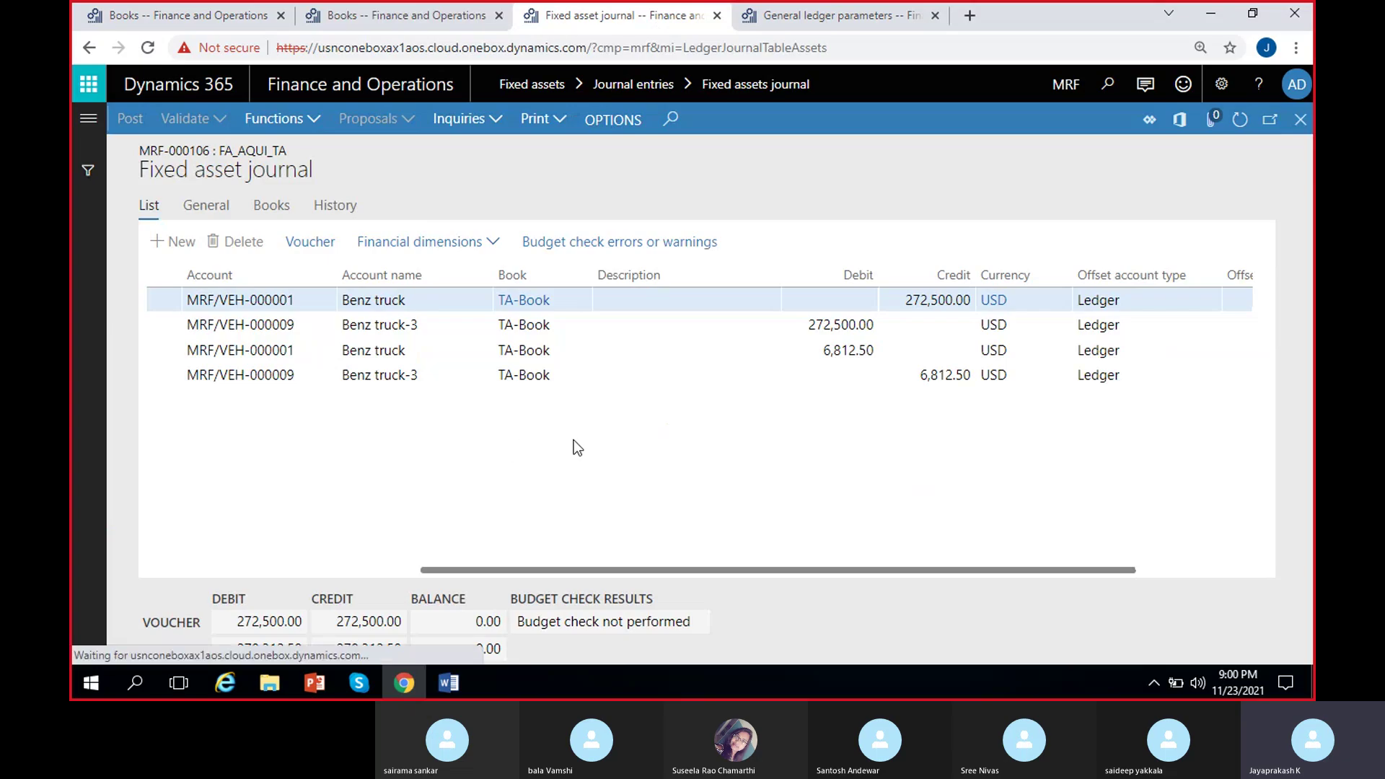
{"action": "left_click", "coordinate": [1234, 125]}
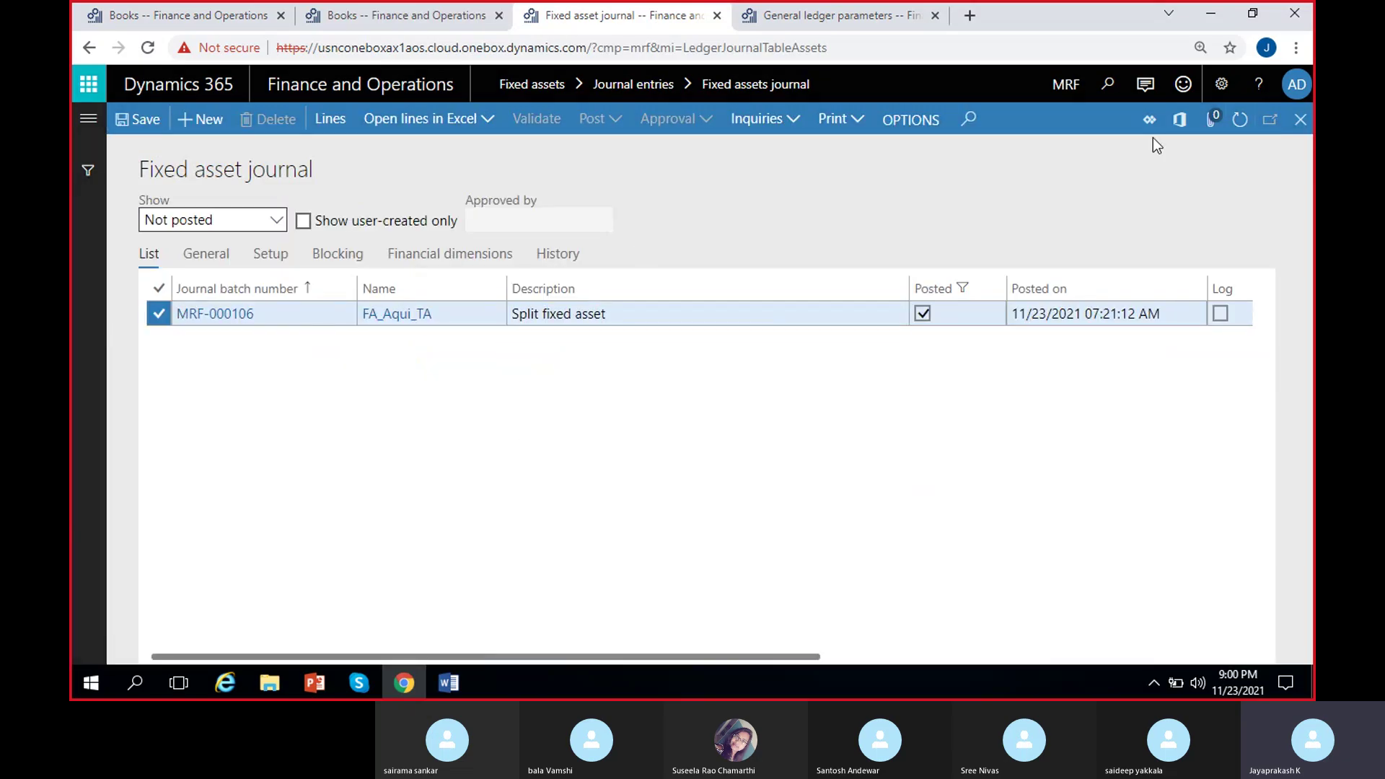
{"action": "left_click", "coordinate": [265, 320]}
In MRF-000107's lines, select the Depreciation adjustment and Depreciation lines, then the acquisition adjustment line.
{"action": "left_click", "coordinate": [333, 122]}
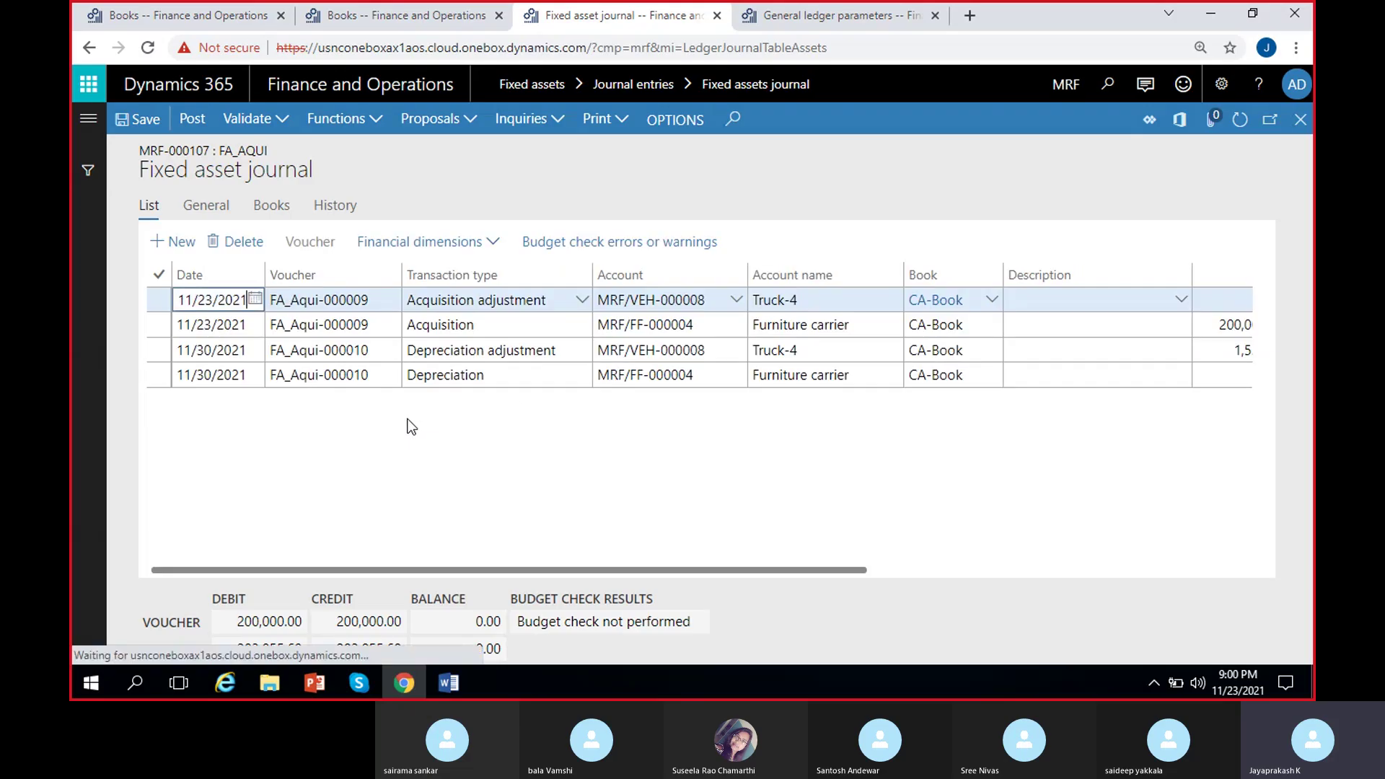
{"action": "scroll", "coordinate": [951, 408], "scroll_direction": "right", "scroll_amount": 3}
{"action": "scroll", "coordinate": [952, 409], "scroll_direction": "left", "scroll_amount": 3}
{"action": "scroll", "coordinate": [1113, 430], "scroll_direction": "right", "scroll_amount": 3}
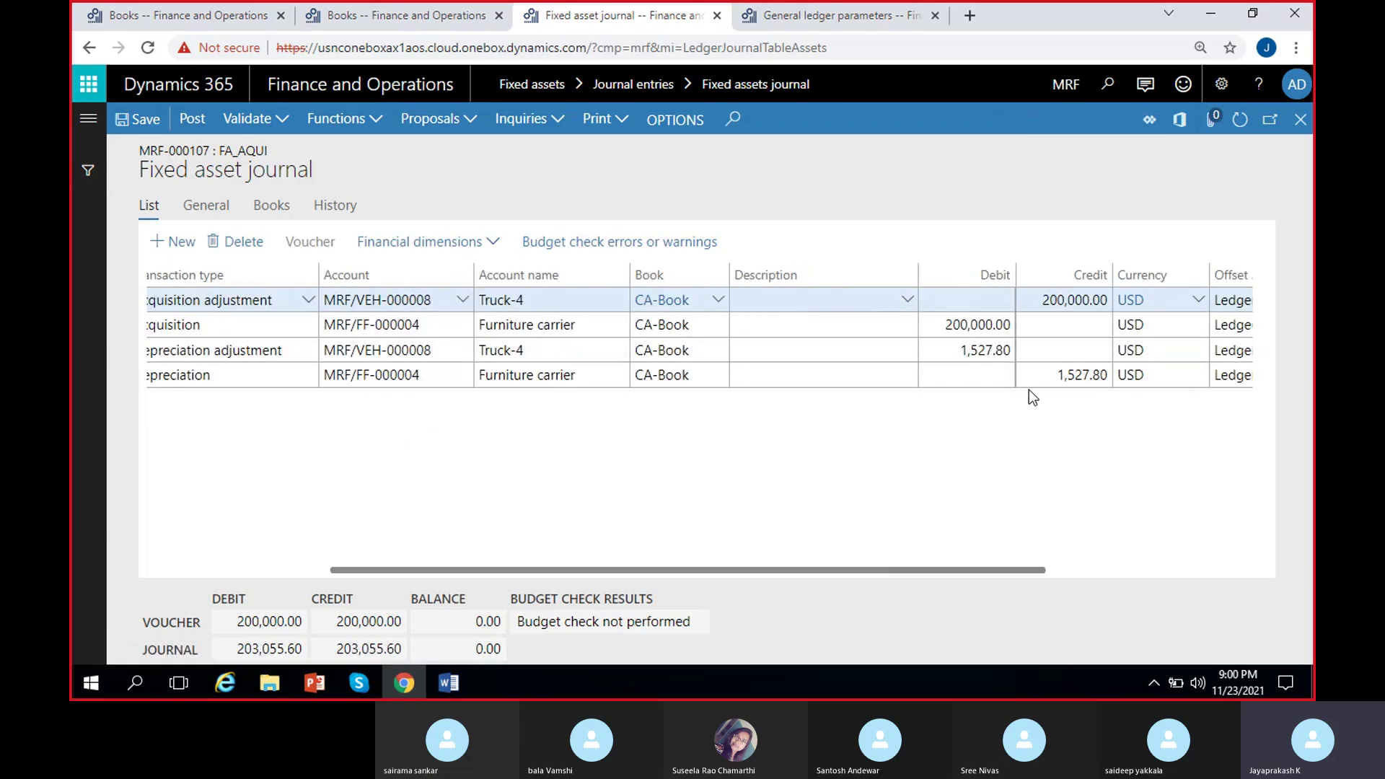
{"action": "scroll", "coordinate": [1030, 395], "scroll_direction": "left", "scroll_amount": 3}
{"action": "left_click", "coordinate": [512, 357]}
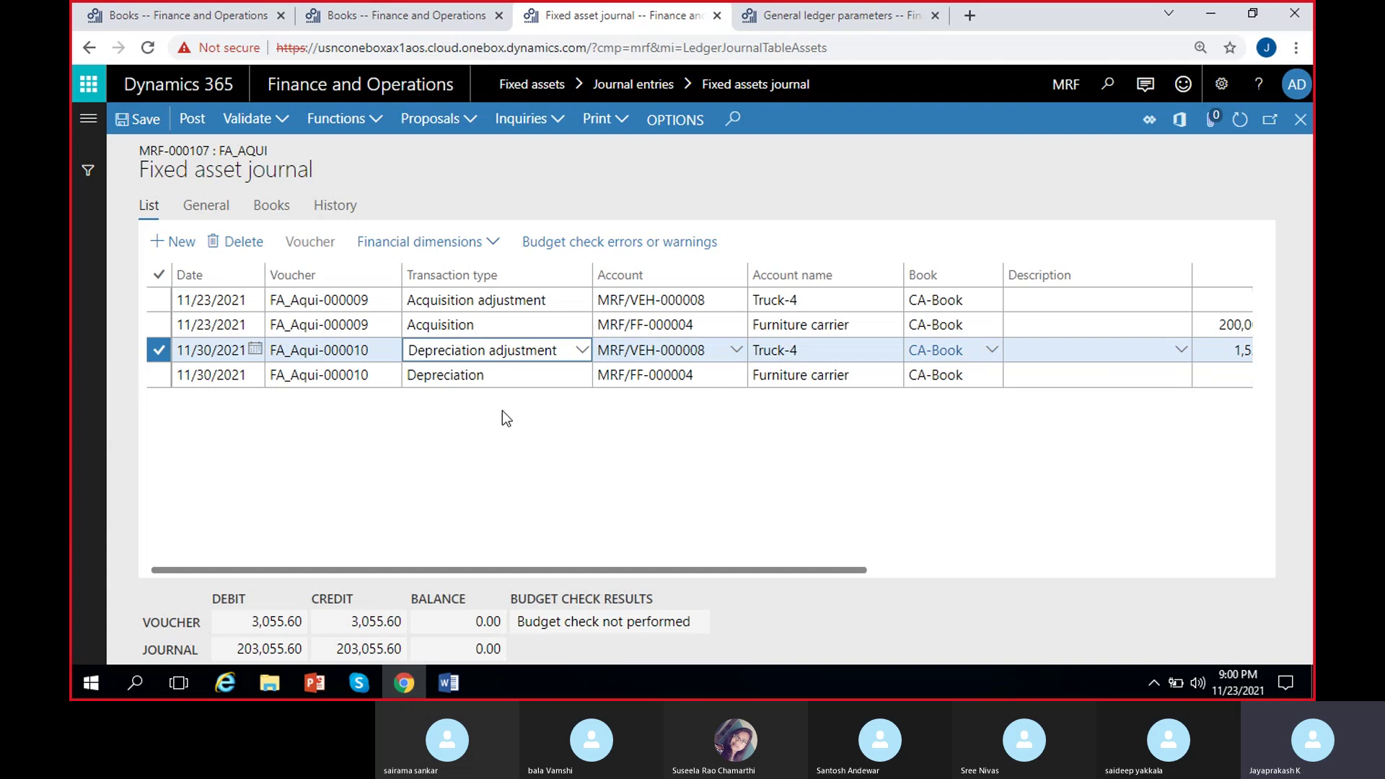
{"action": "left_click", "coordinate": [158, 375]}
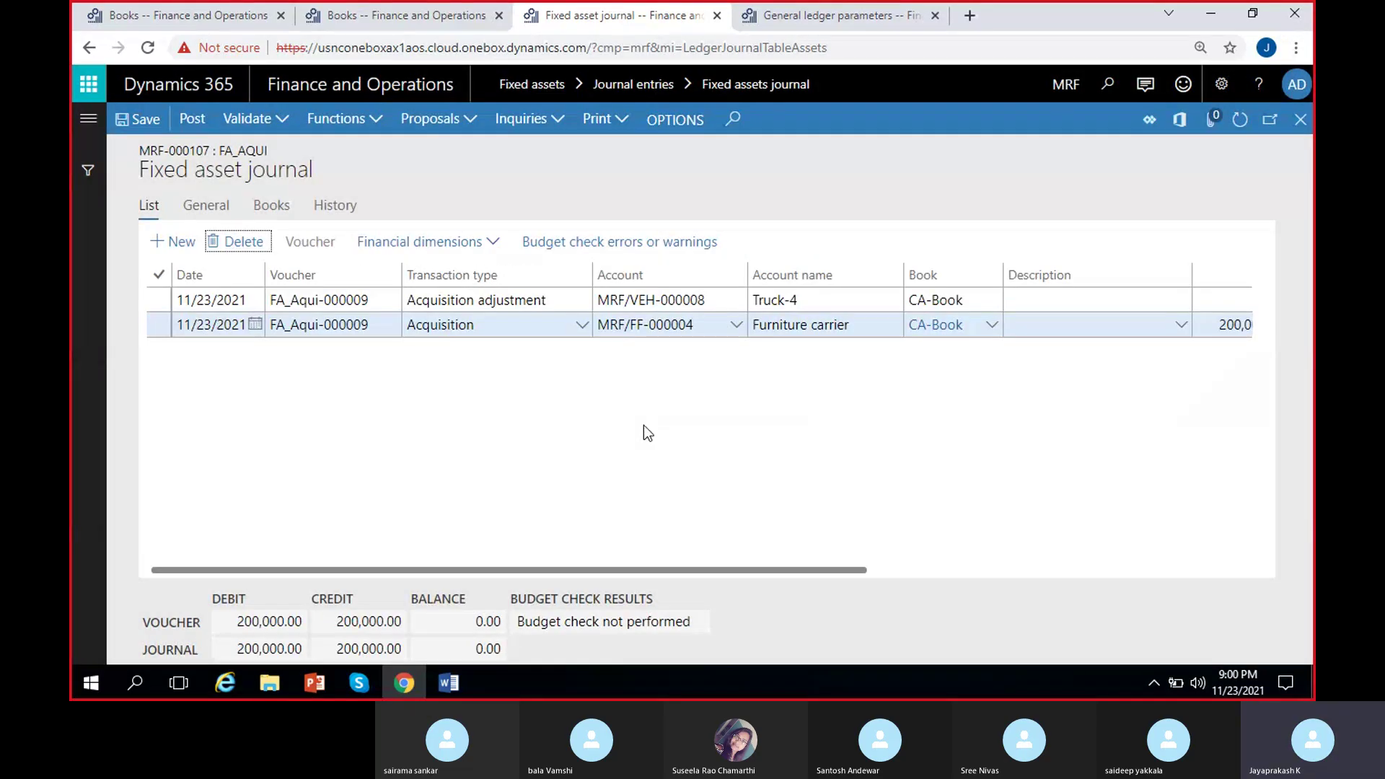
{"action": "left_click", "coordinate": [807, 301]}
{"action": "scroll", "coordinate": [911, 391], "scroll_direction": "right", "scroll_amount": 3}
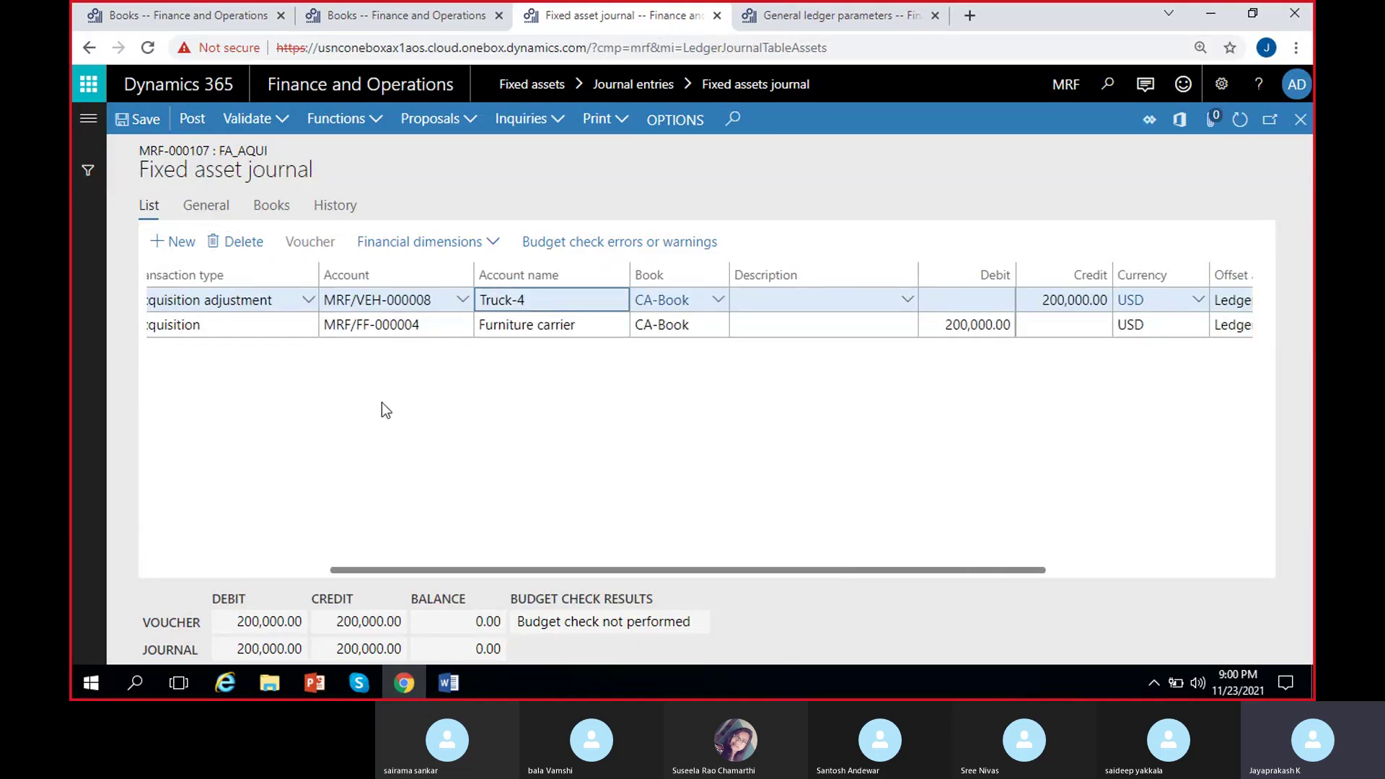
{"action": "scroll", "coordinate": [446, 438], "scroll_direction": "left", "scroll_amount": 3}
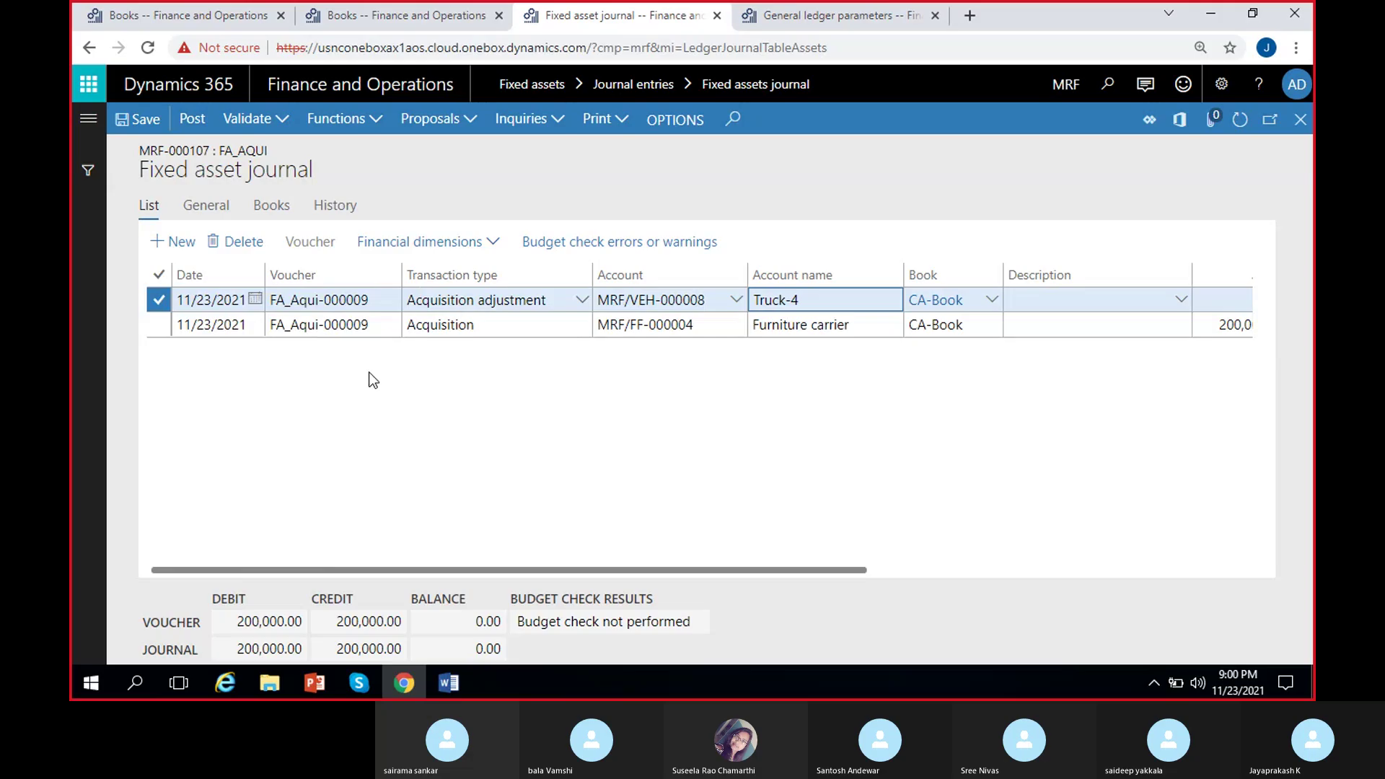
{"action": "left_click", "coordinate": [473, 328]}
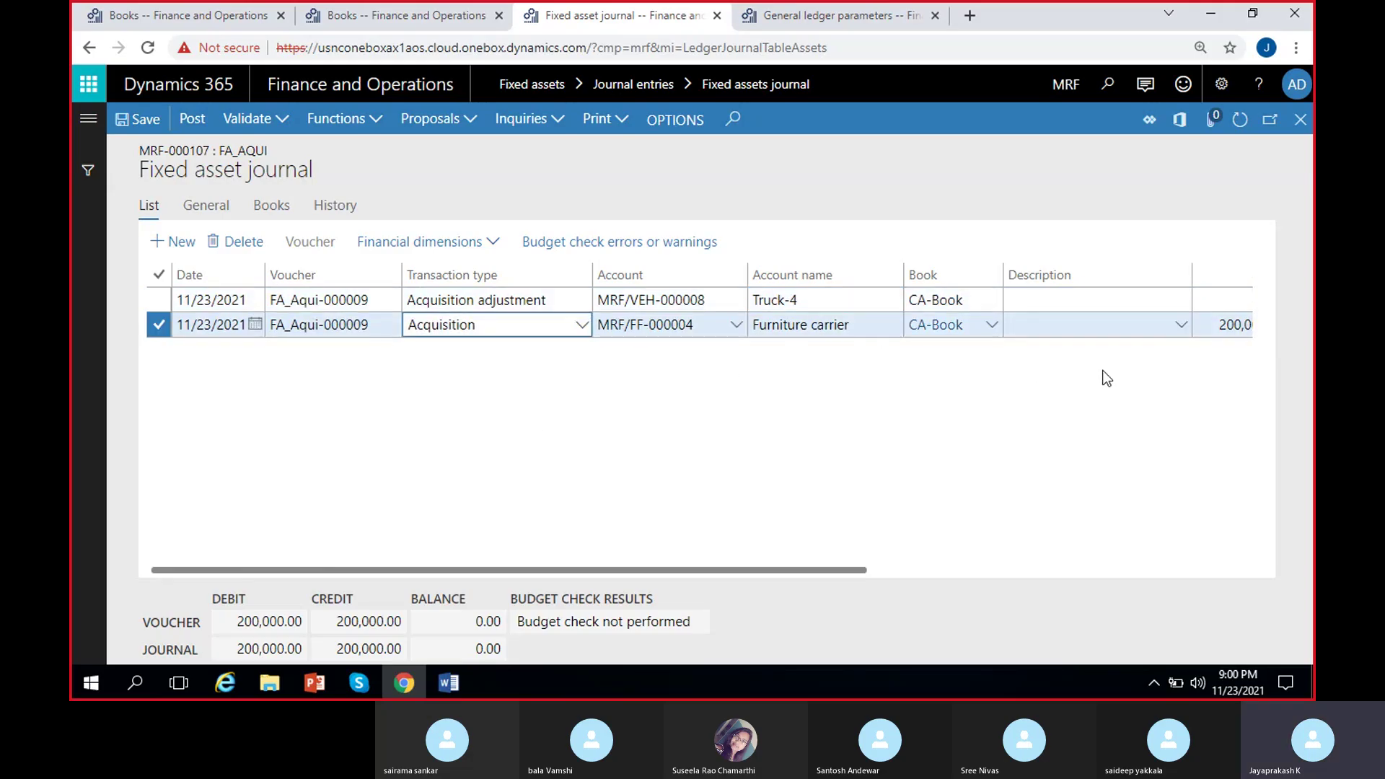
{"action": "scroll", "coordinate": [1067, 360], "scroll_direction": "right", "scroll_amount": 3}
{"action": "left_click", "coordinate": [577, 335]}
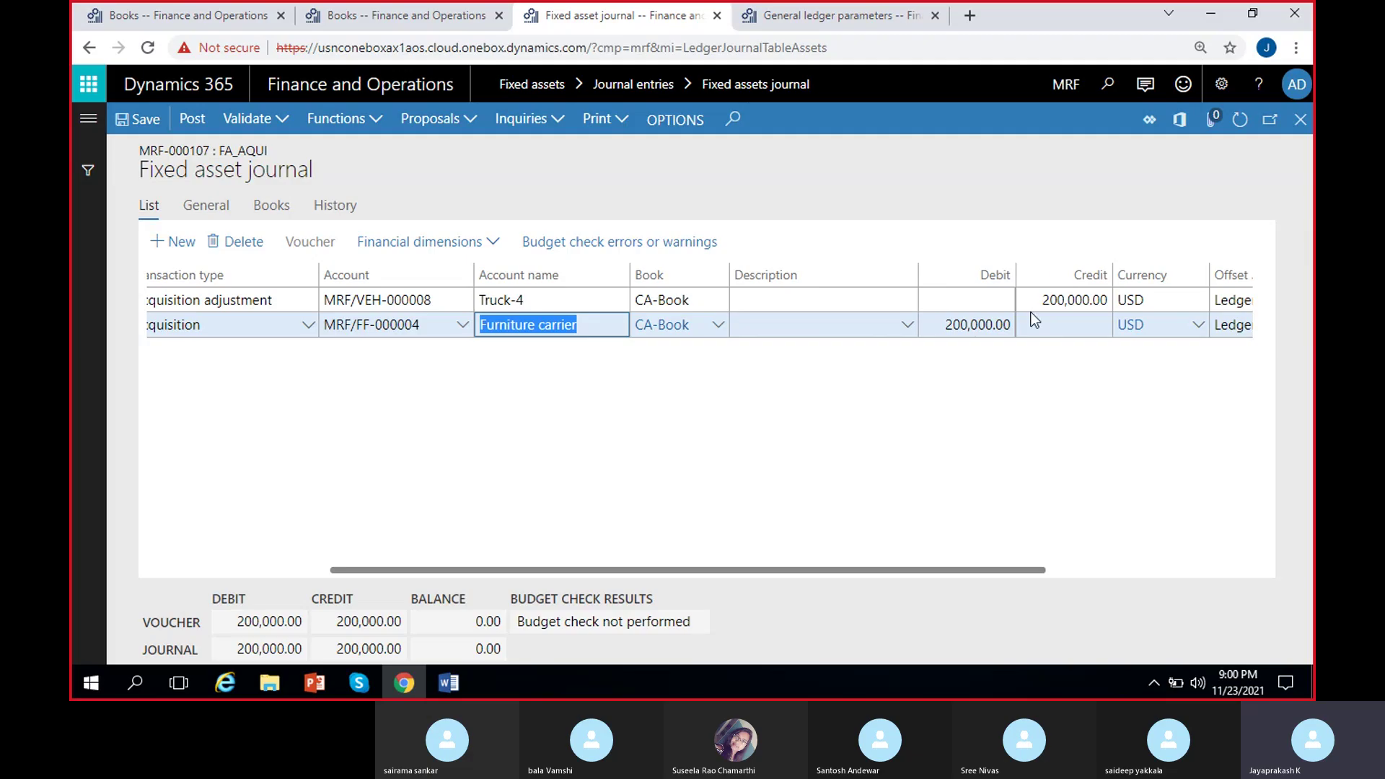
{"action": "left_click_drag", "start_coordinate": [674, 444], "coordinate": [137, 353]}
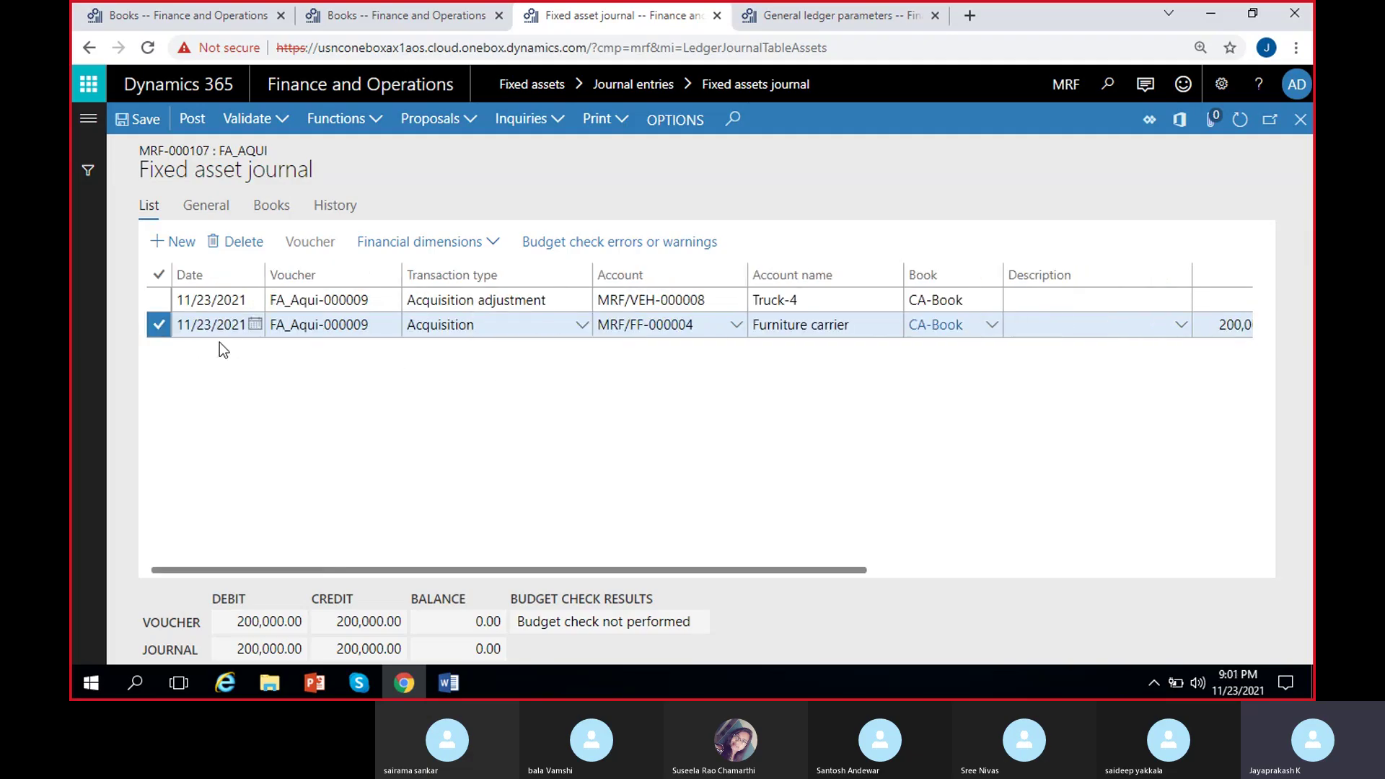
{"action": "left_click", "coordinate": [247, 325]}
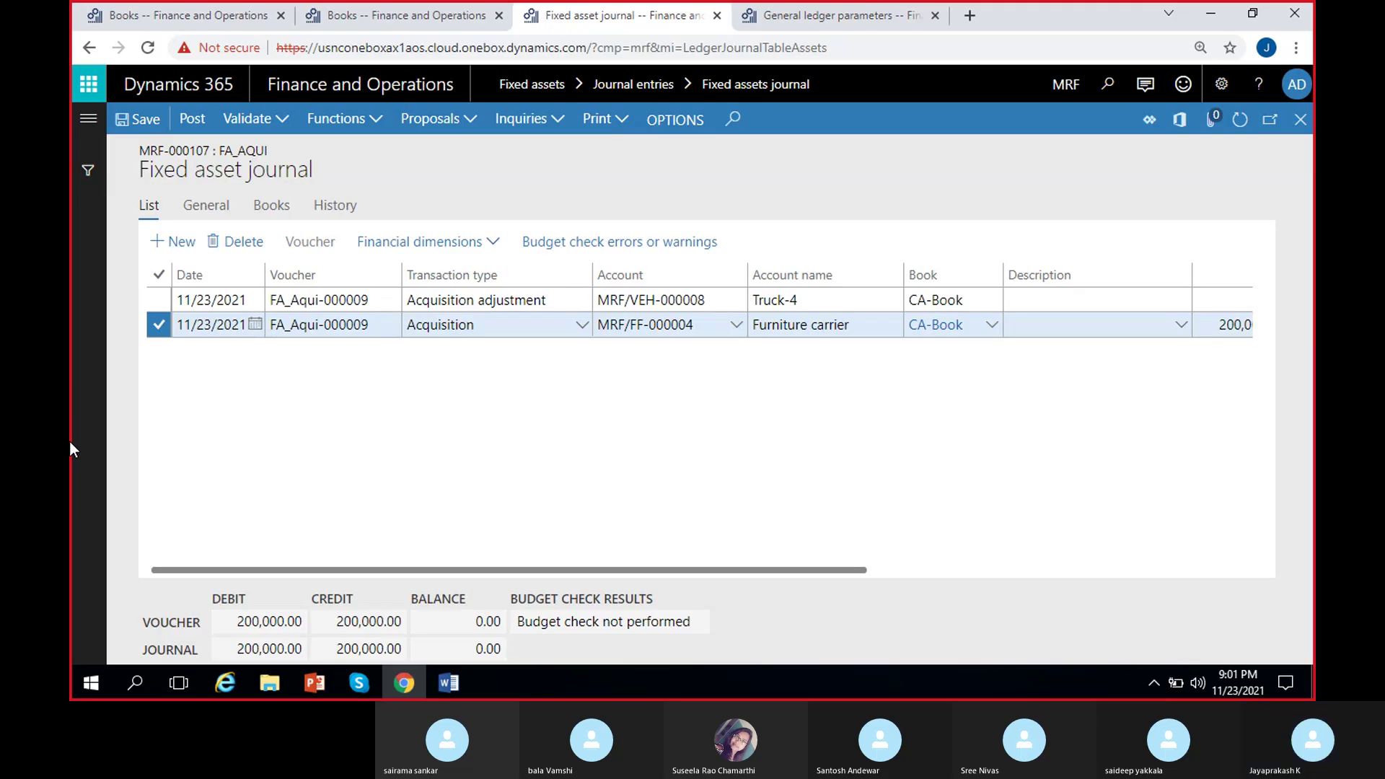
{"action": "left_click", "coordinate": [662, 302]}
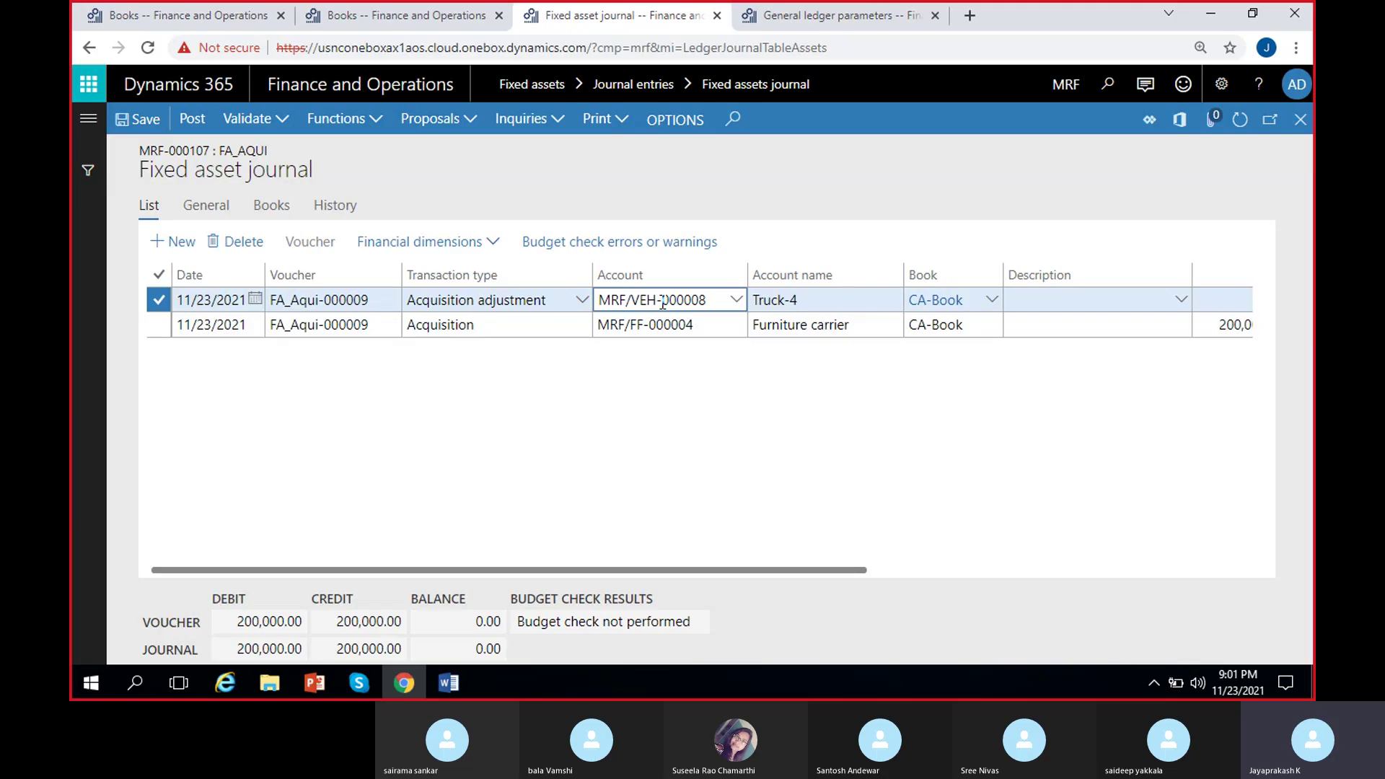
{"action": "left_click", "coordinate": [668, 326]}
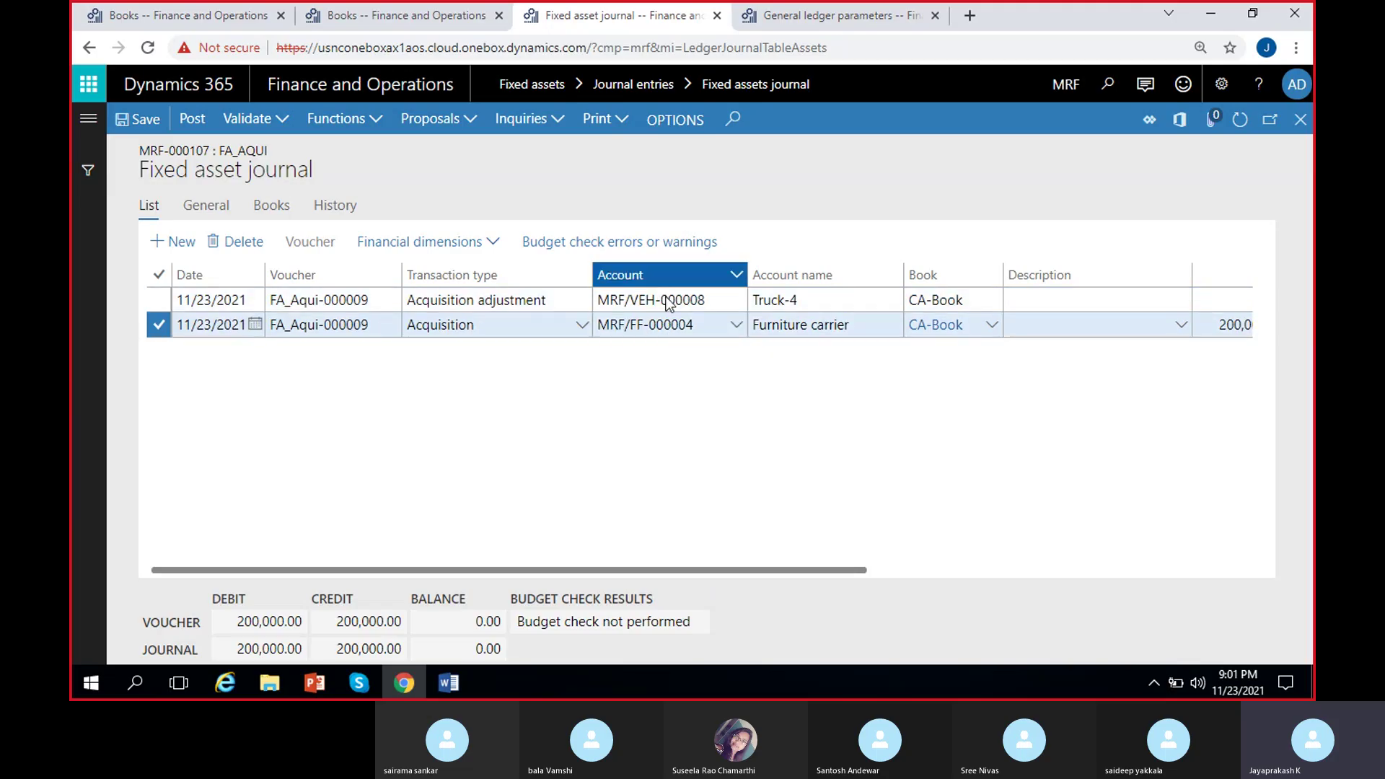
{"action": "left_click", "coordinate": [495, 427]}
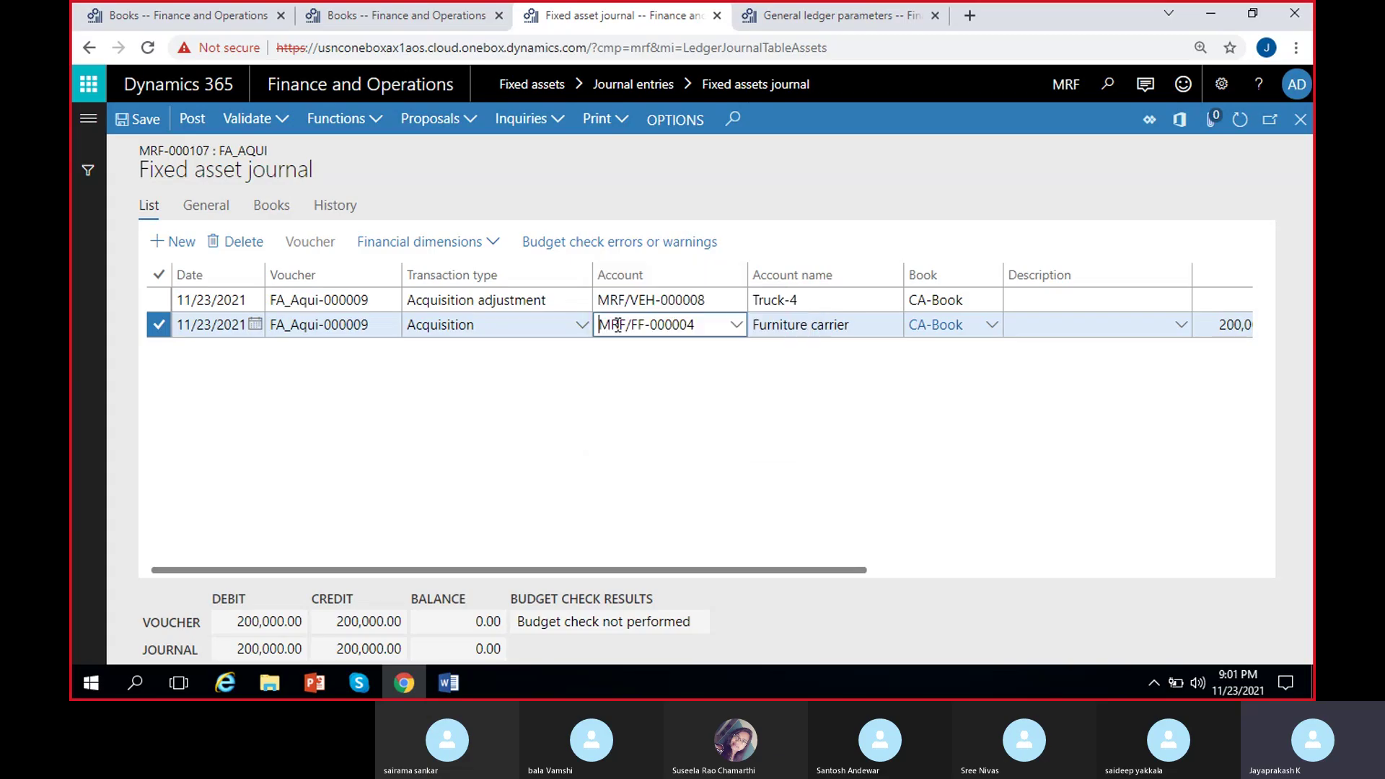
{"action": "left_click", "coordinate": [669, 301]}
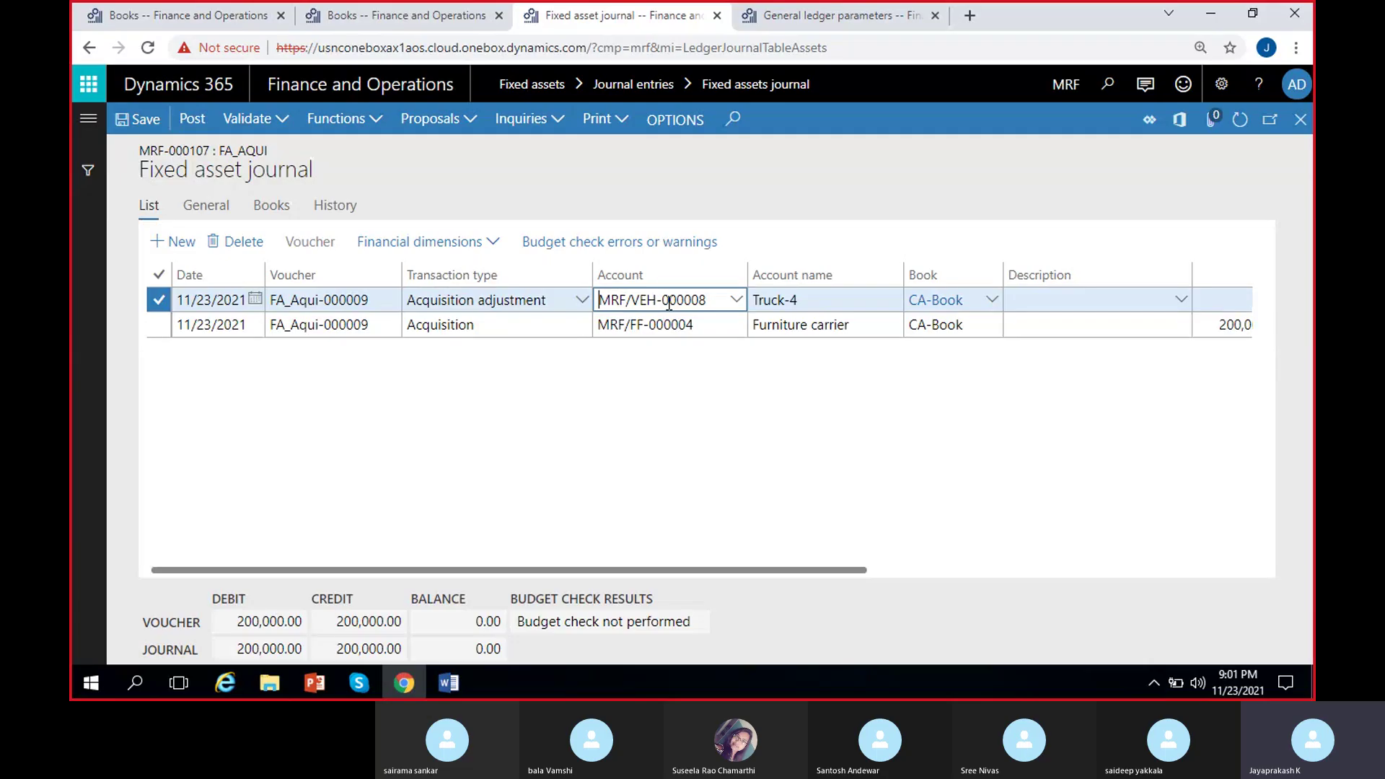
{"action": "left_click", "coordinate": [686, 325]}
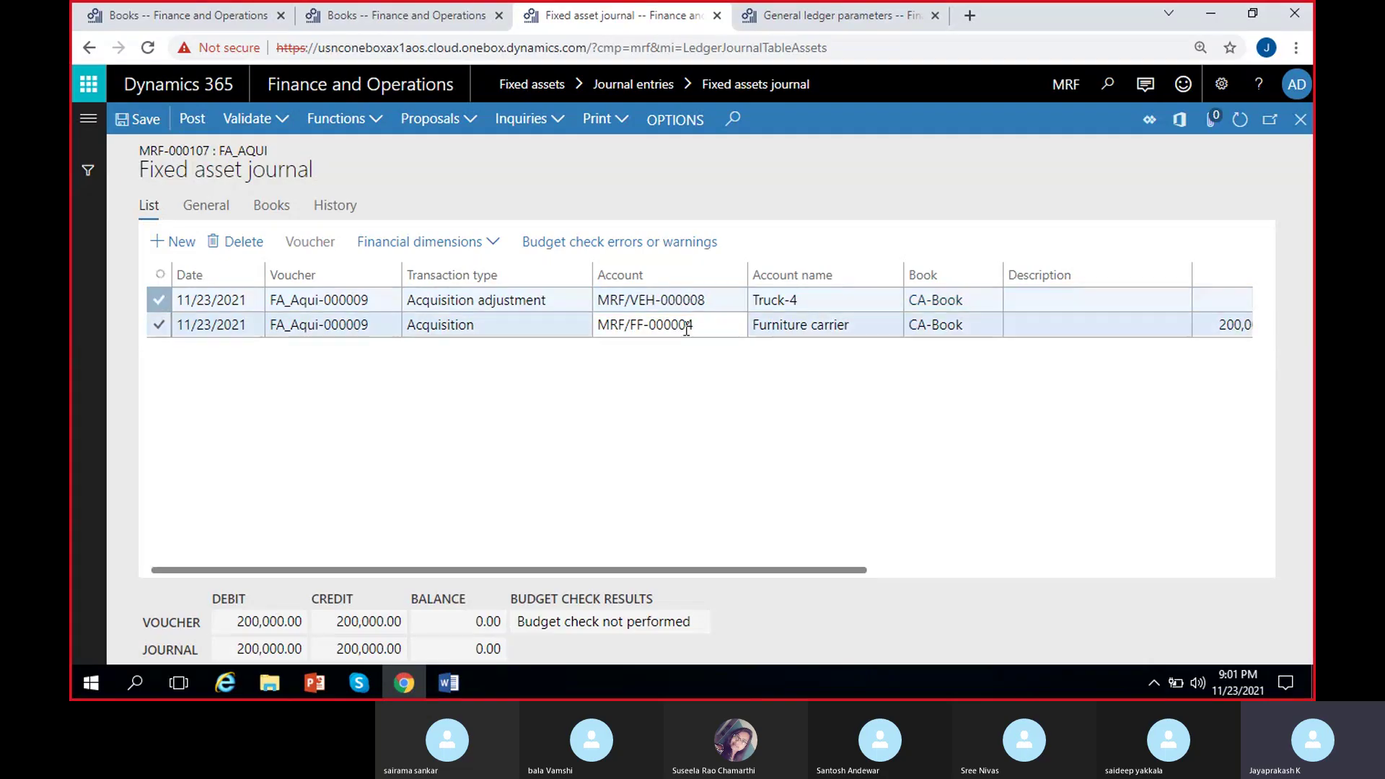
{"action": "left_click", "coordinate": [704, 300], "text": "shift"}
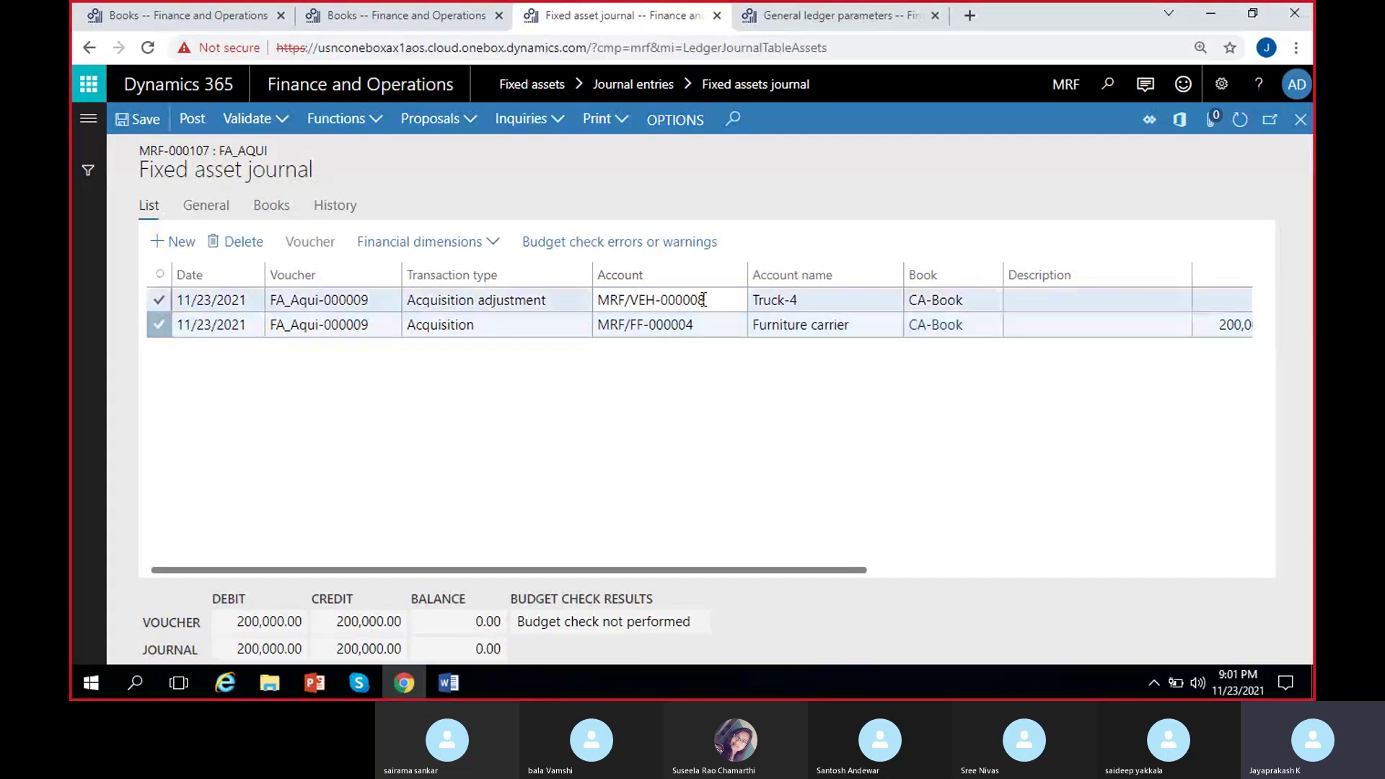
{"action": "left_click", "coordinate": [703, 300]}
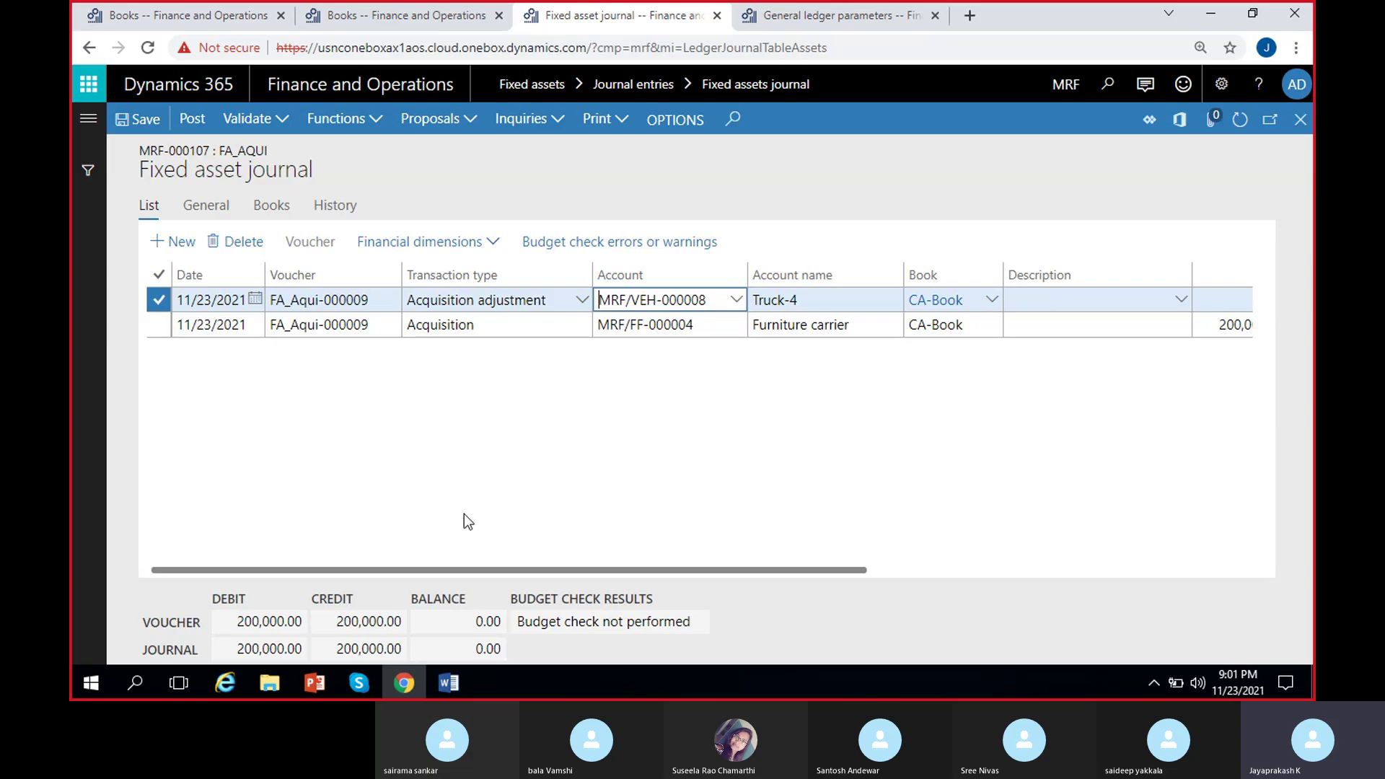
{"action": "scroll", "coordinate": [875, 488], "scroll_direction": "right", "scroll_amount": 5}
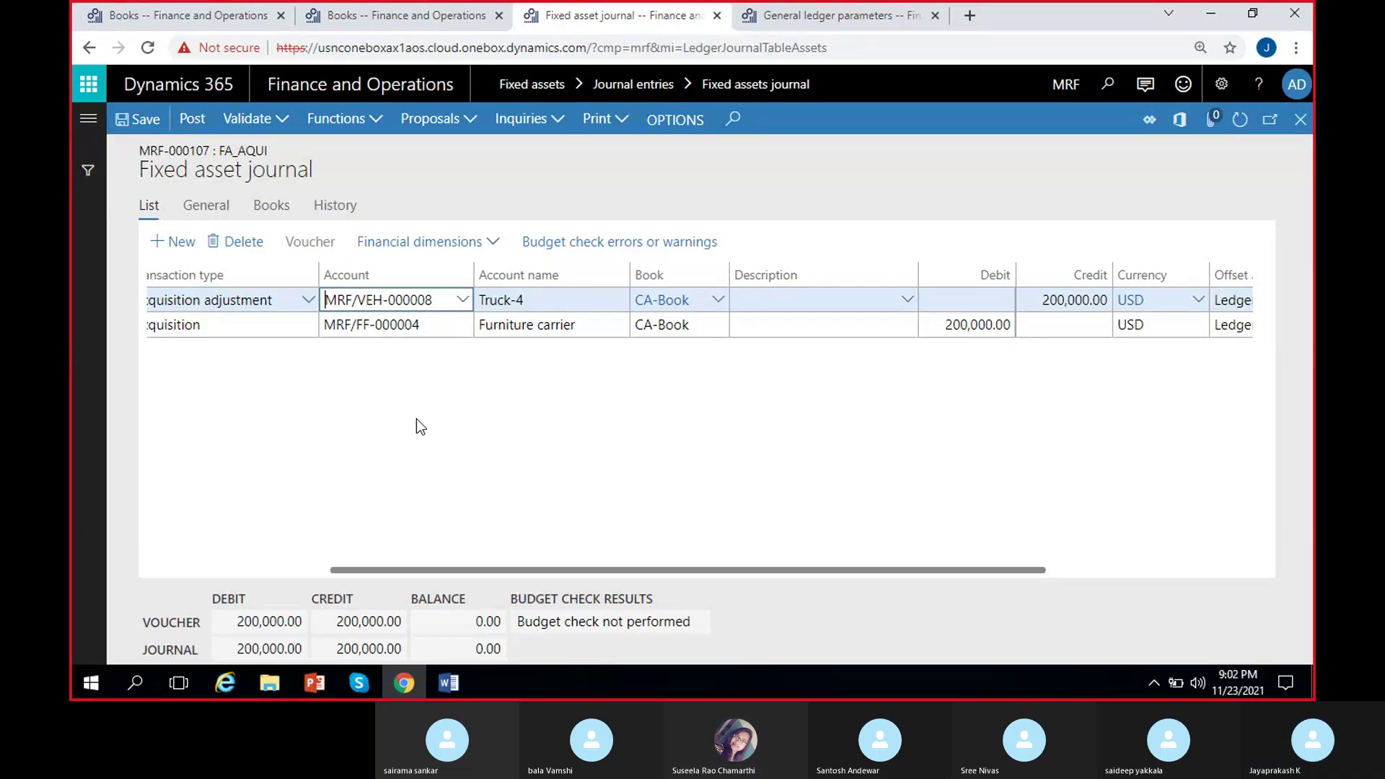
{"action": "scroll", "coordinate": [404, 471], "scroll_direction": "left", "scroll_amount": 4}
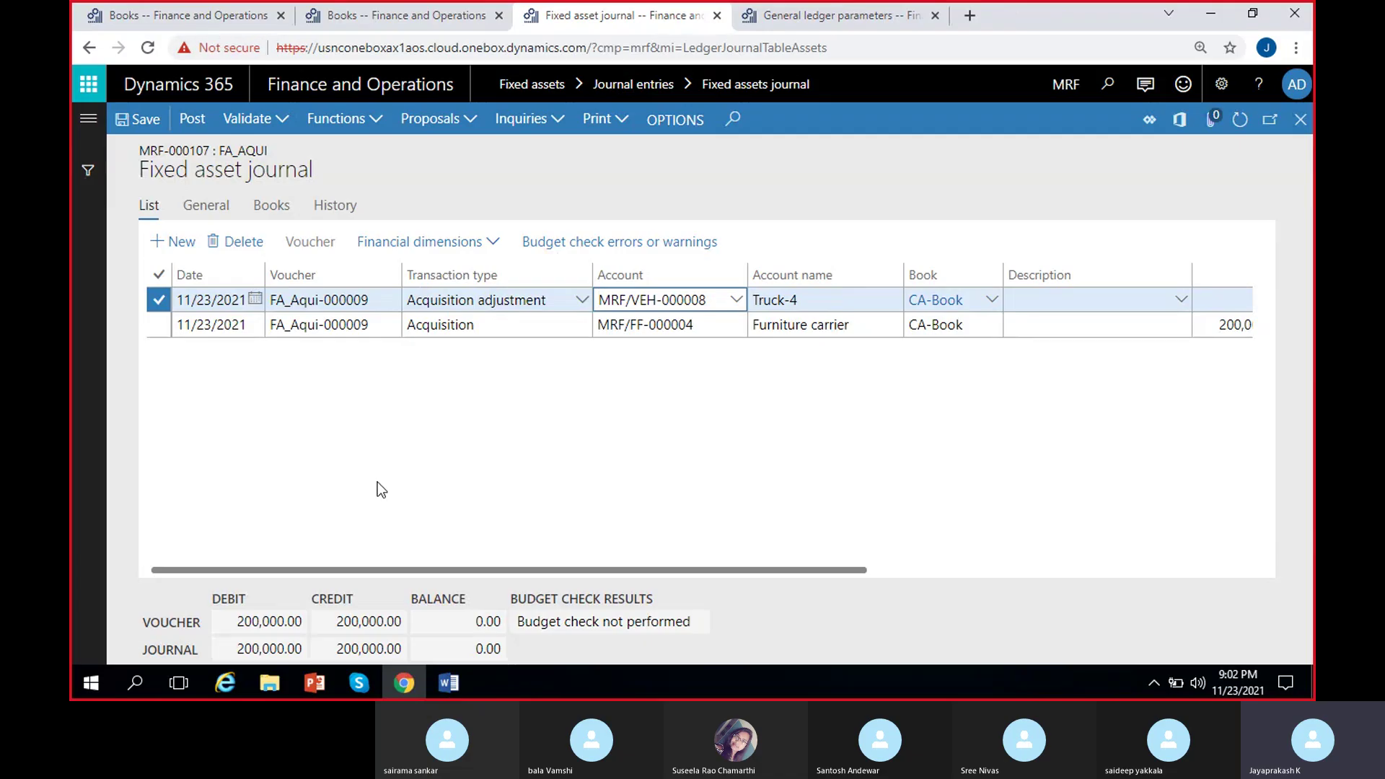
Try posting MRF-000107, dismiss the negative net book value errors, and open CA-Book settings.
{"action": "left_click", "coordinate": [191, 121]}
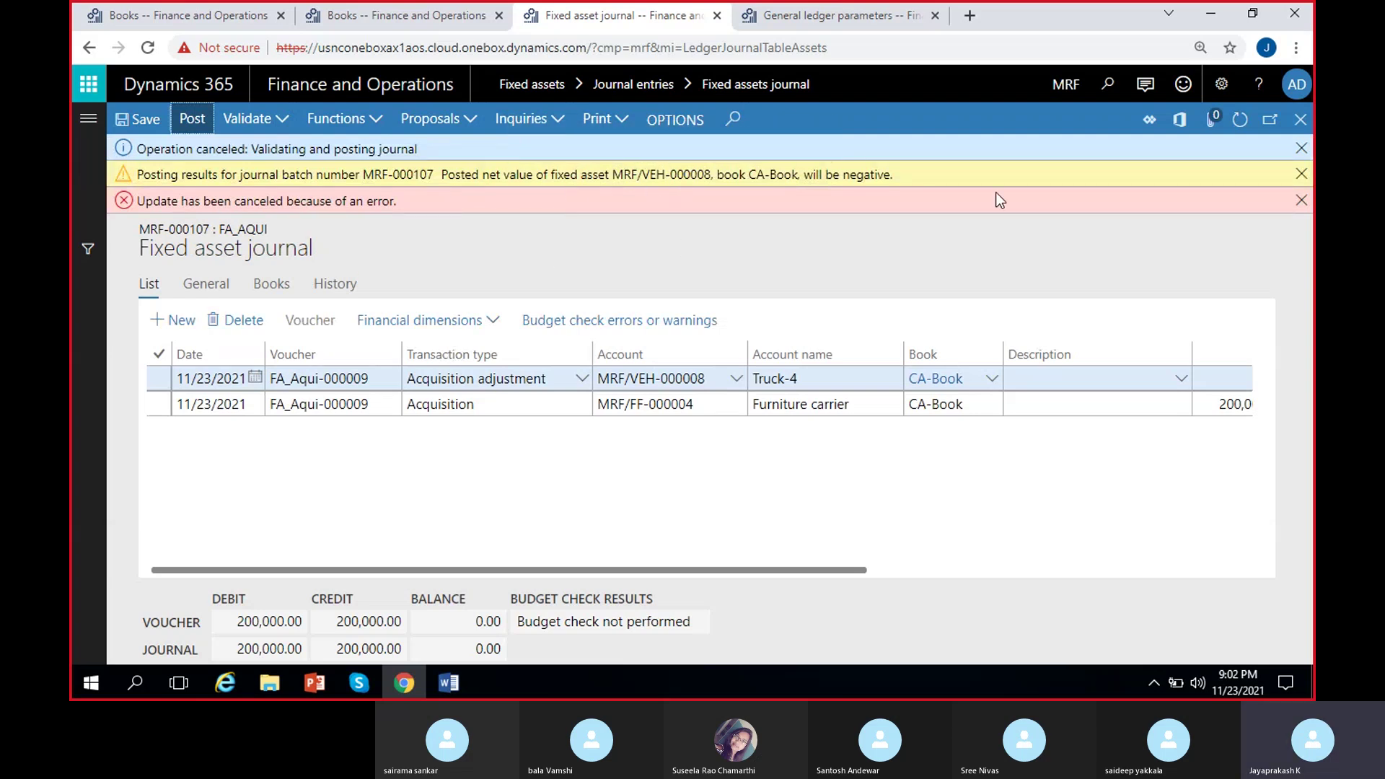
{"action": "left_click", "coordinate": [1300, 199]}
{"action": "left_click", "coordinate": [1300, 174]}
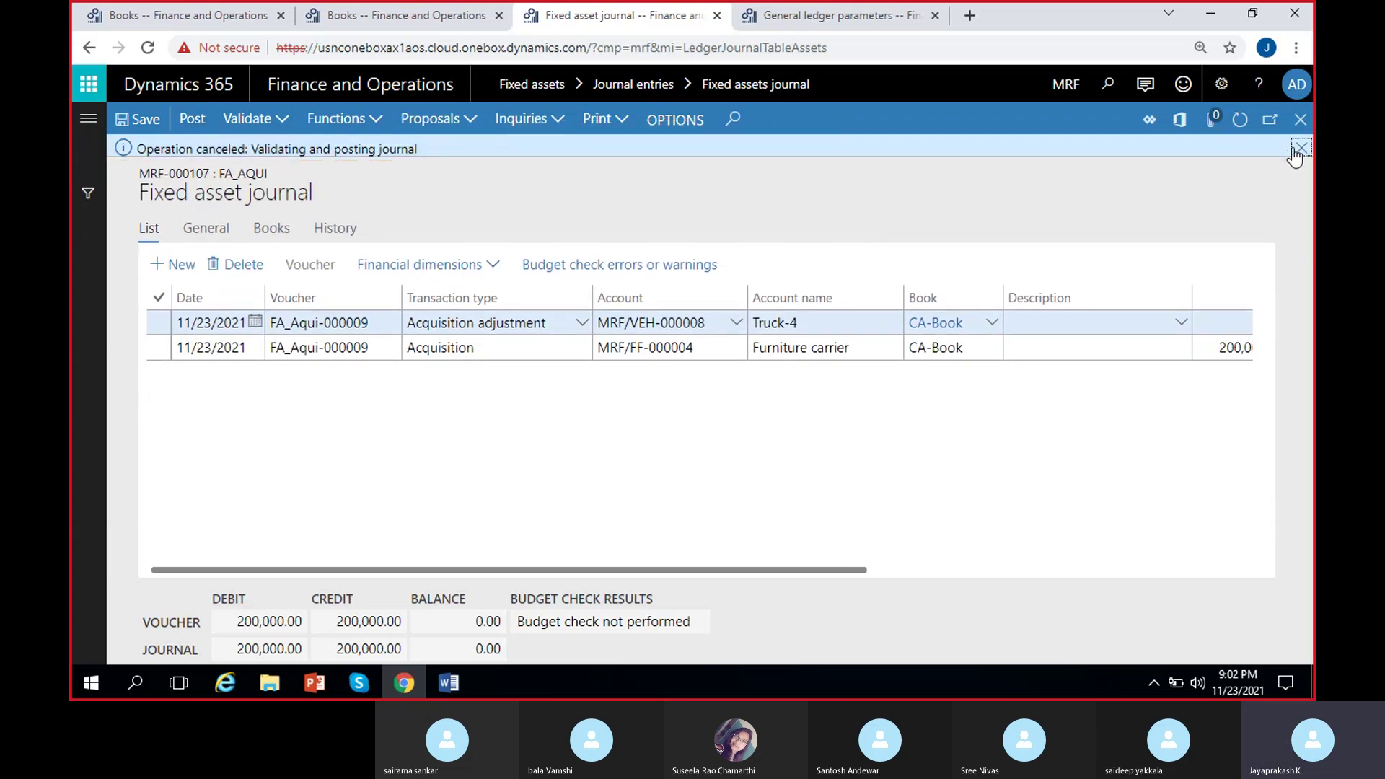
{"action": "left_click", "coordinate": [1299, 149]}
{"action": "scroll", "coordinate": [644, 398], "scroll_direction": "right", "scroll_amount": 5}
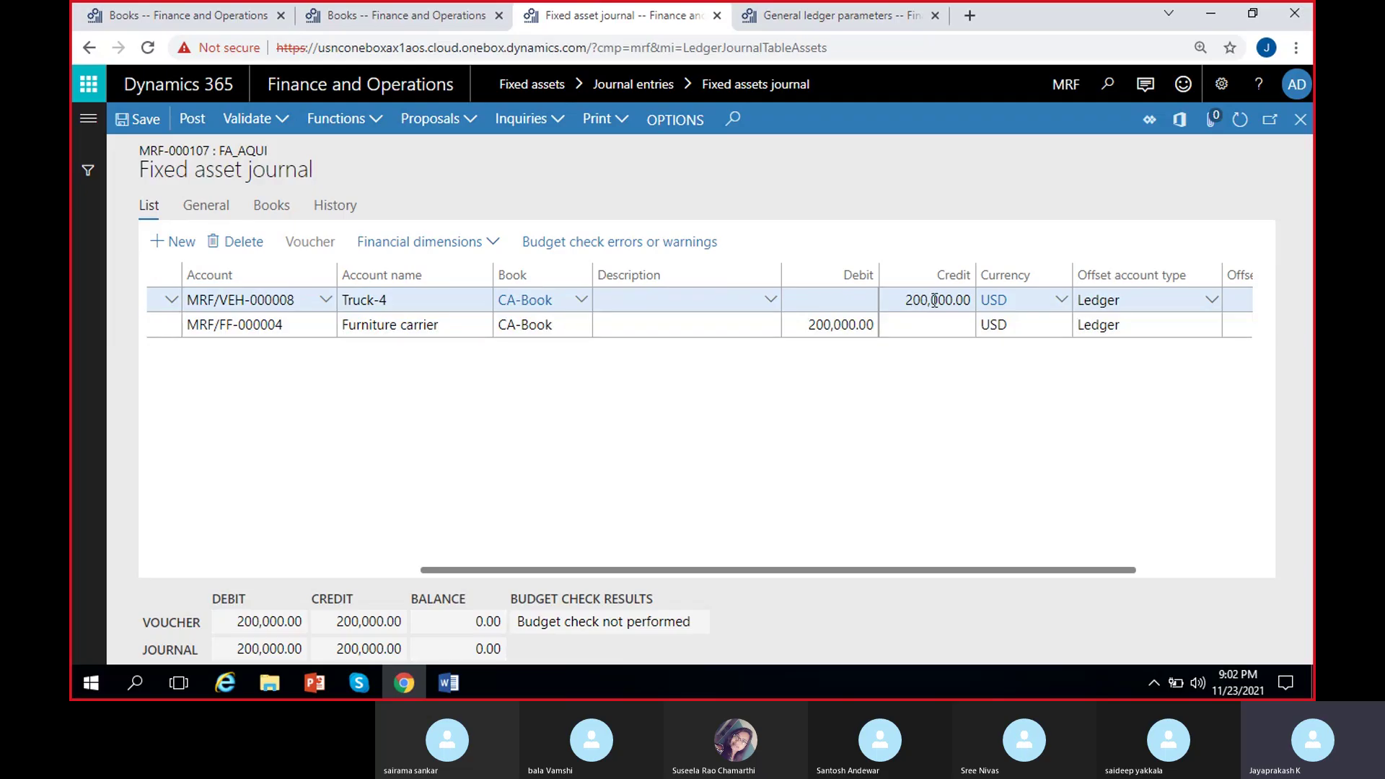
{"action": "scroll", "coordinate": [746, 433], "scroll_direction": "left", "scroll_amount": 5}
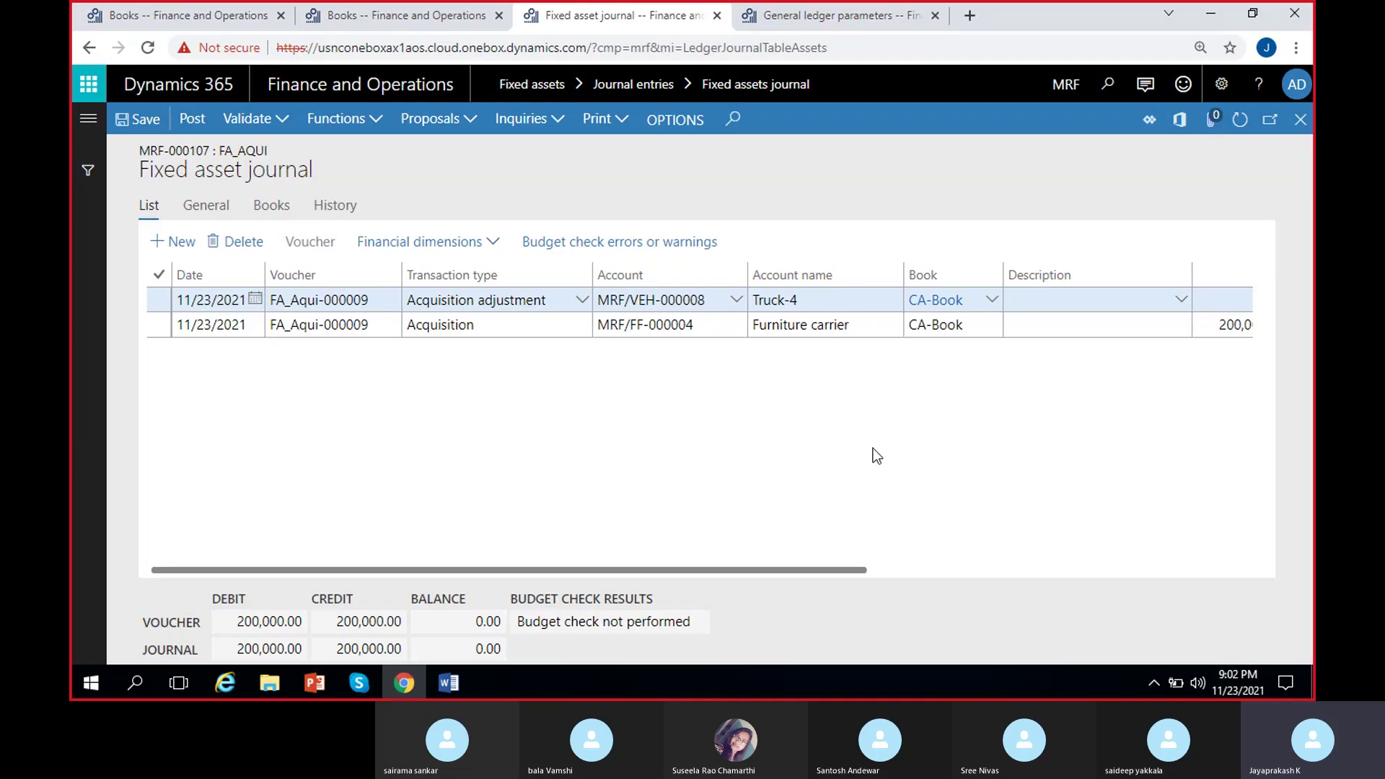
{"action": "left_click", "coordinate": [919, 303]}
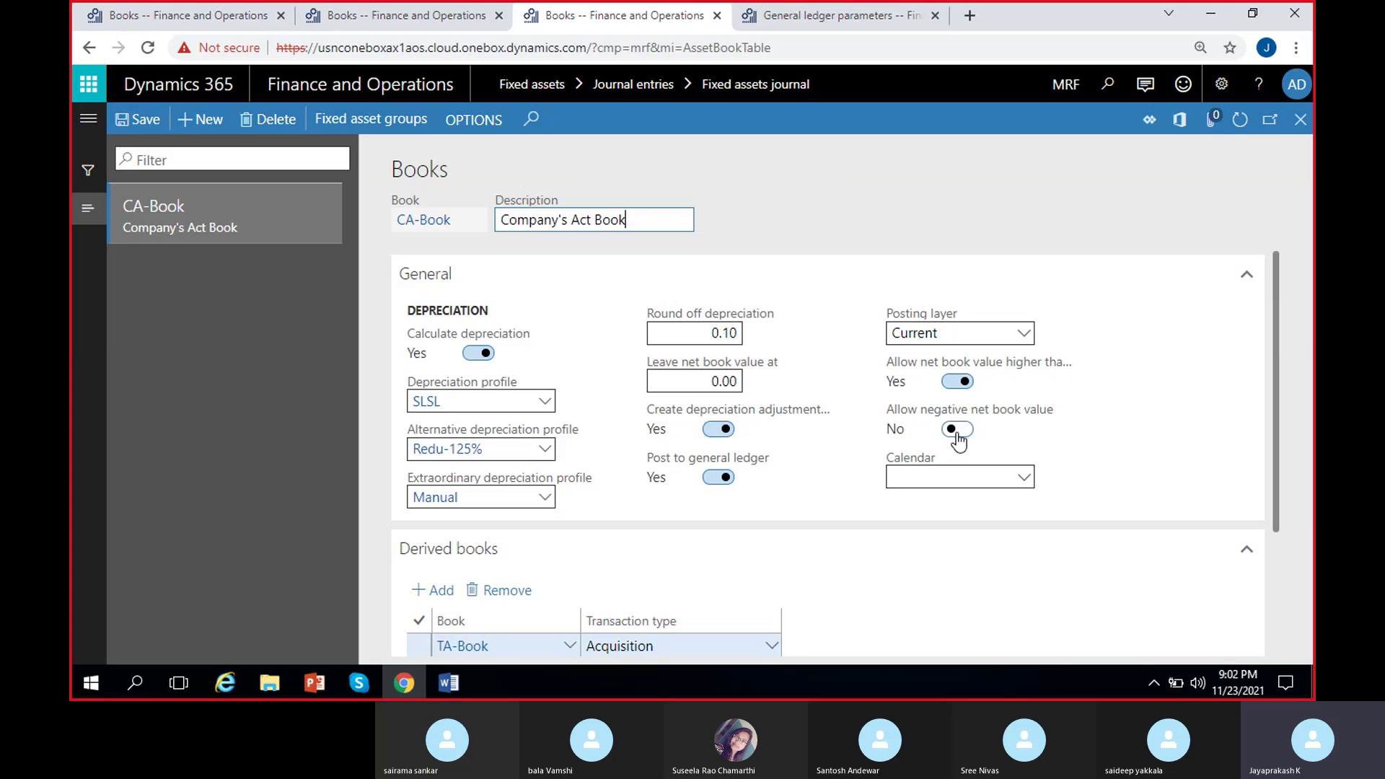
{"action": "left_click", "coordinate": [957, 431]}
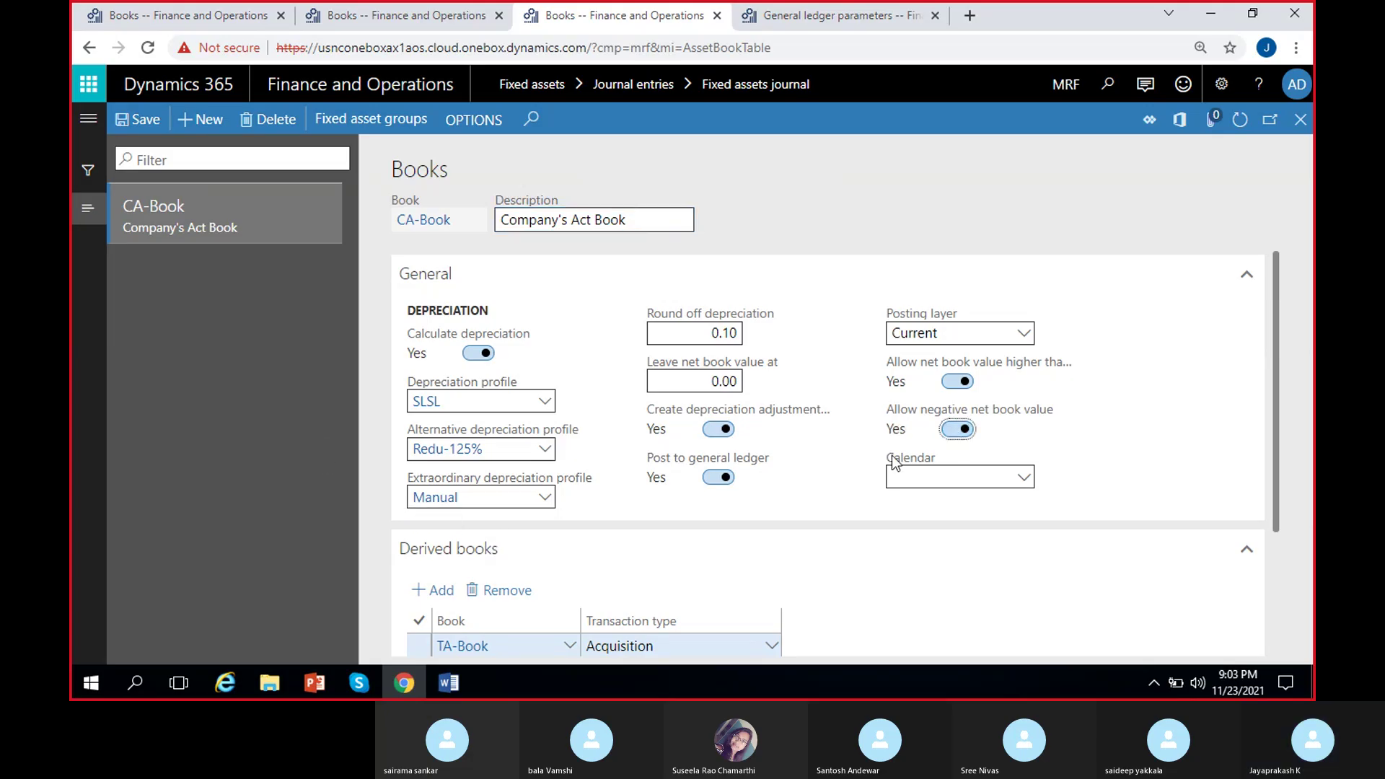
{"action": "left_click", "coordinate": [963, 426]}
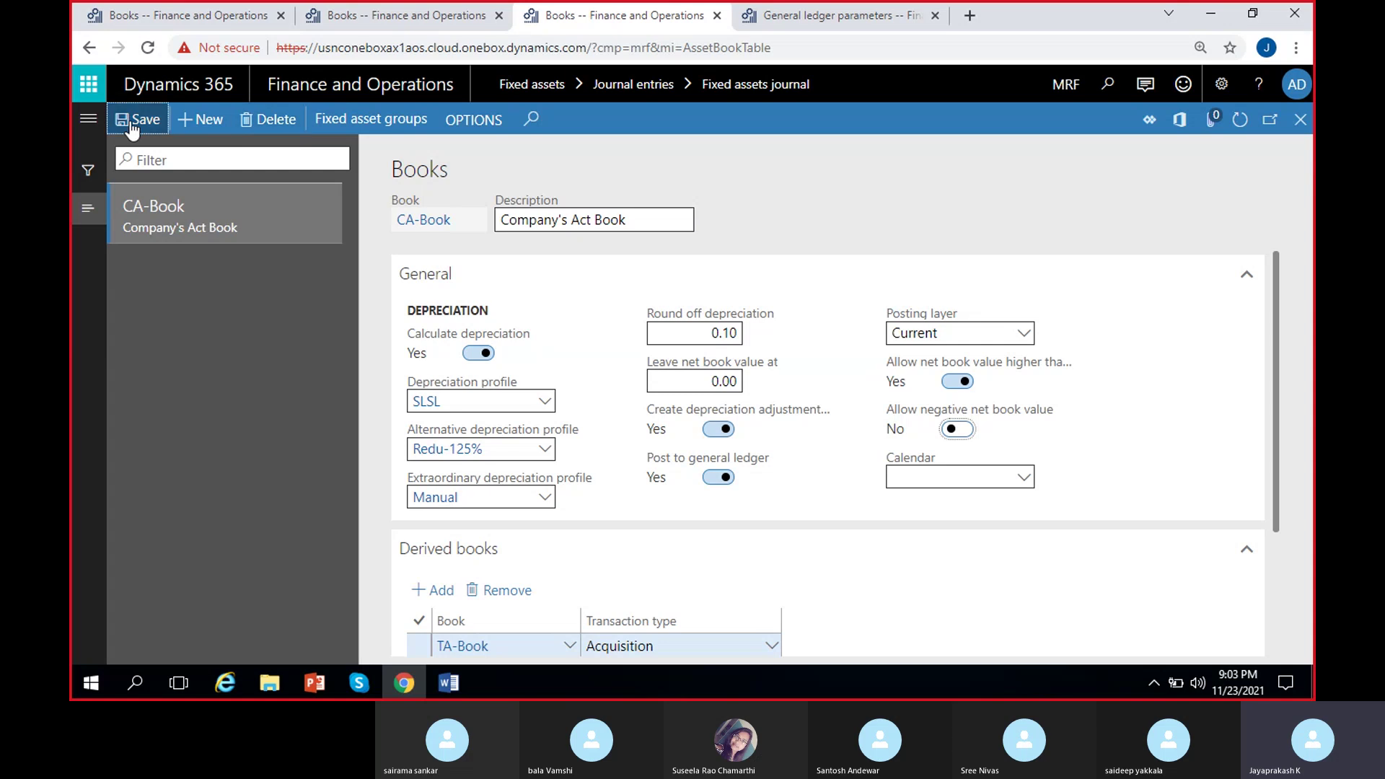
{"action": "left_click", "coordinate": [1298, 130]}
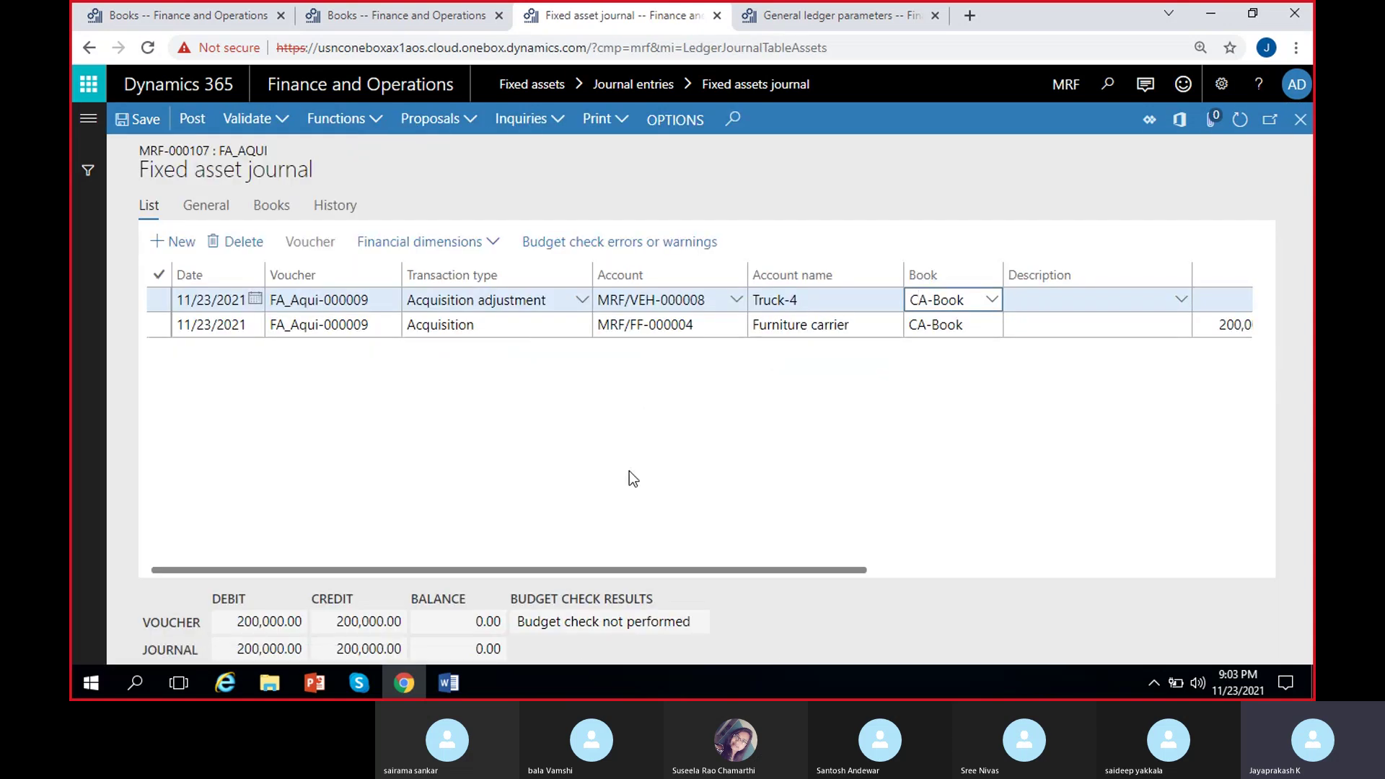
Delete both remaining lines from journal MRF-000107 and return to Truck-4's CA-Book details.
{"action": "left_click", "coordinate": [156, 276]}
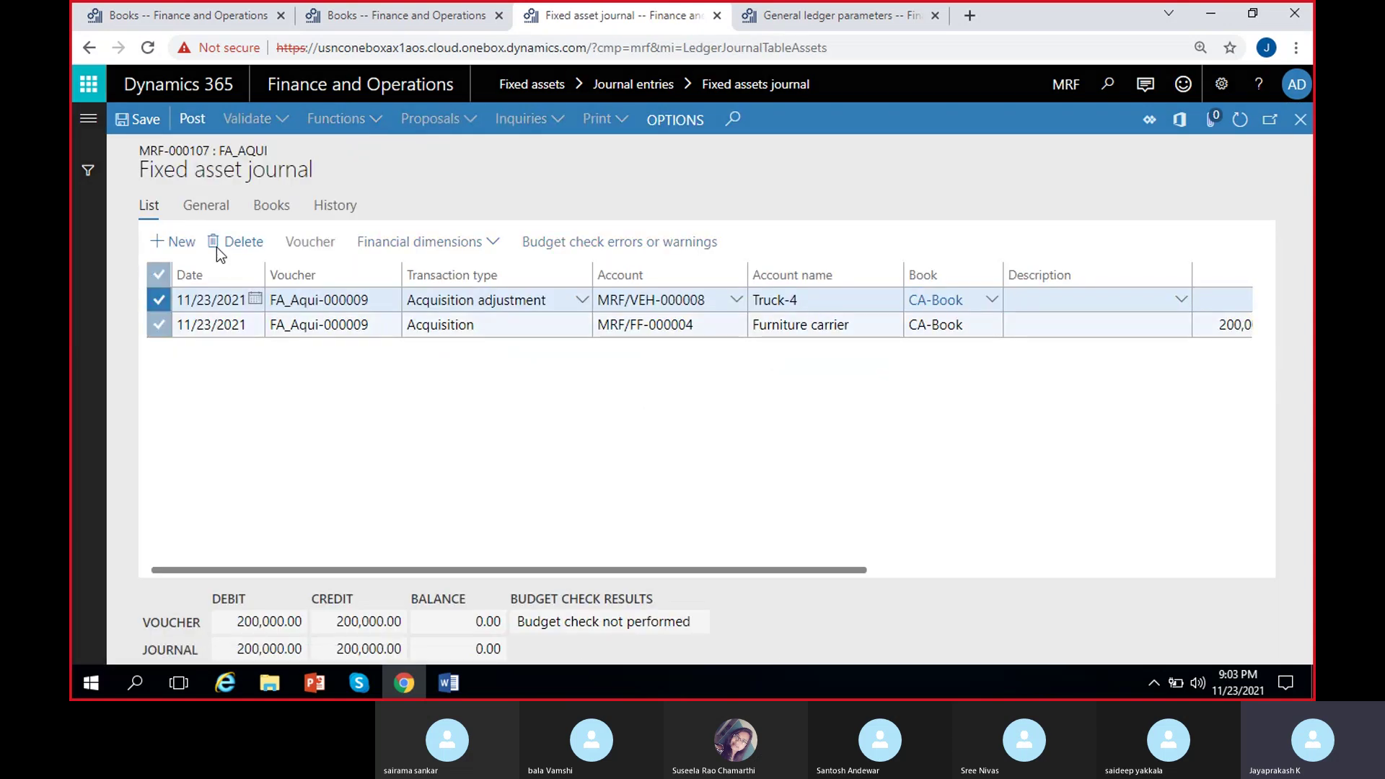
{"action": "left_click", "coordinate": [217, 247]}
{"action": "left_click", "coordinate": [857, 419]}
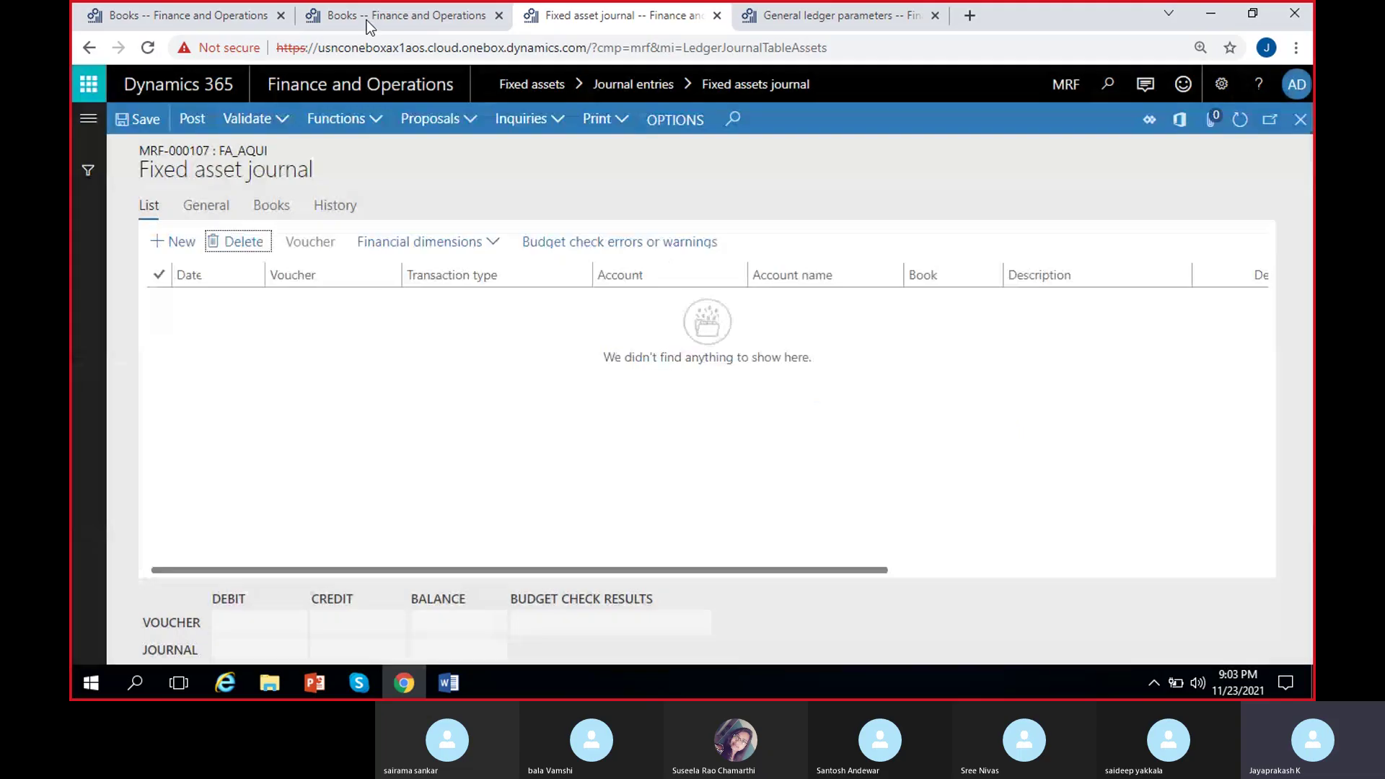
{"action": "left_click", "coordinate": [375, 16]}
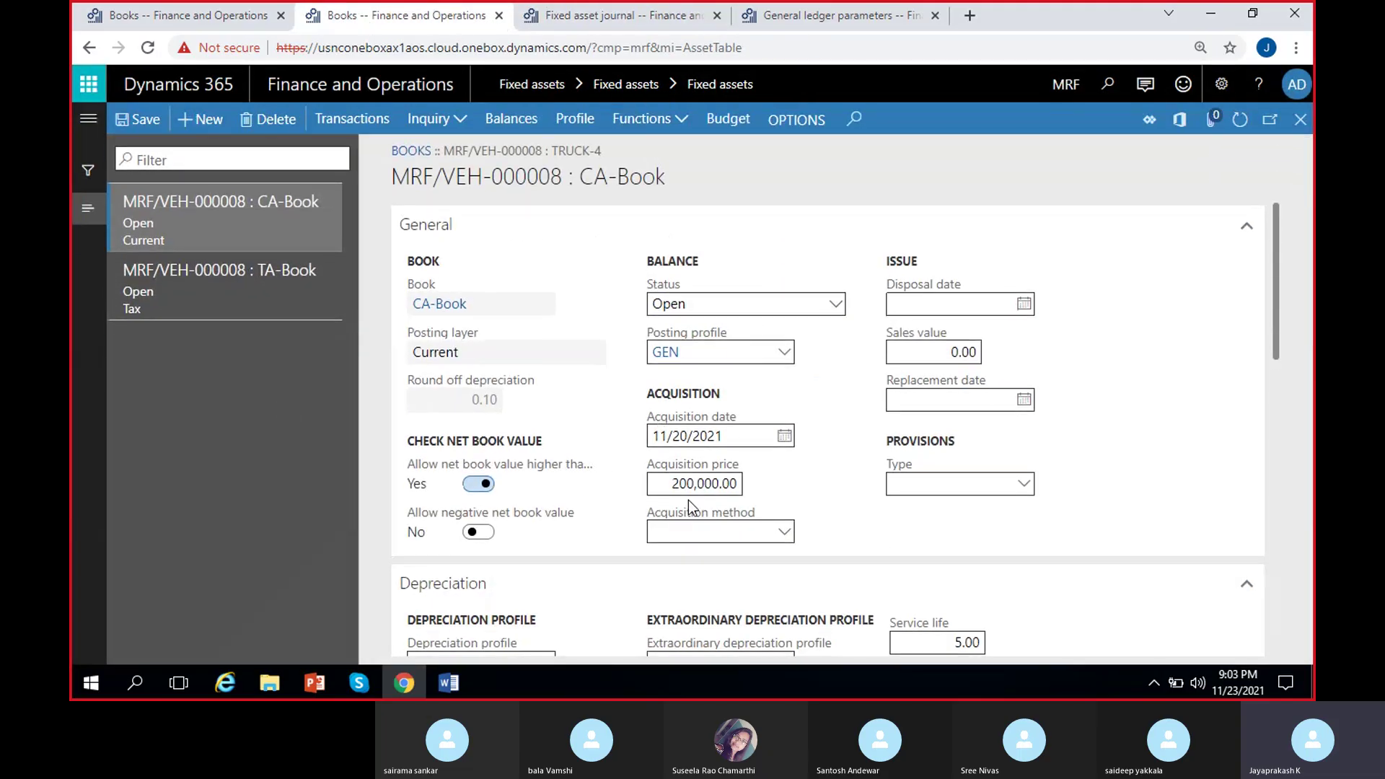
Back in the fixed assets list, review Furniture carrier's CA-Book showing status Not yet acquired.
{"action": "left_click", "coordinate": [1301, 122]}
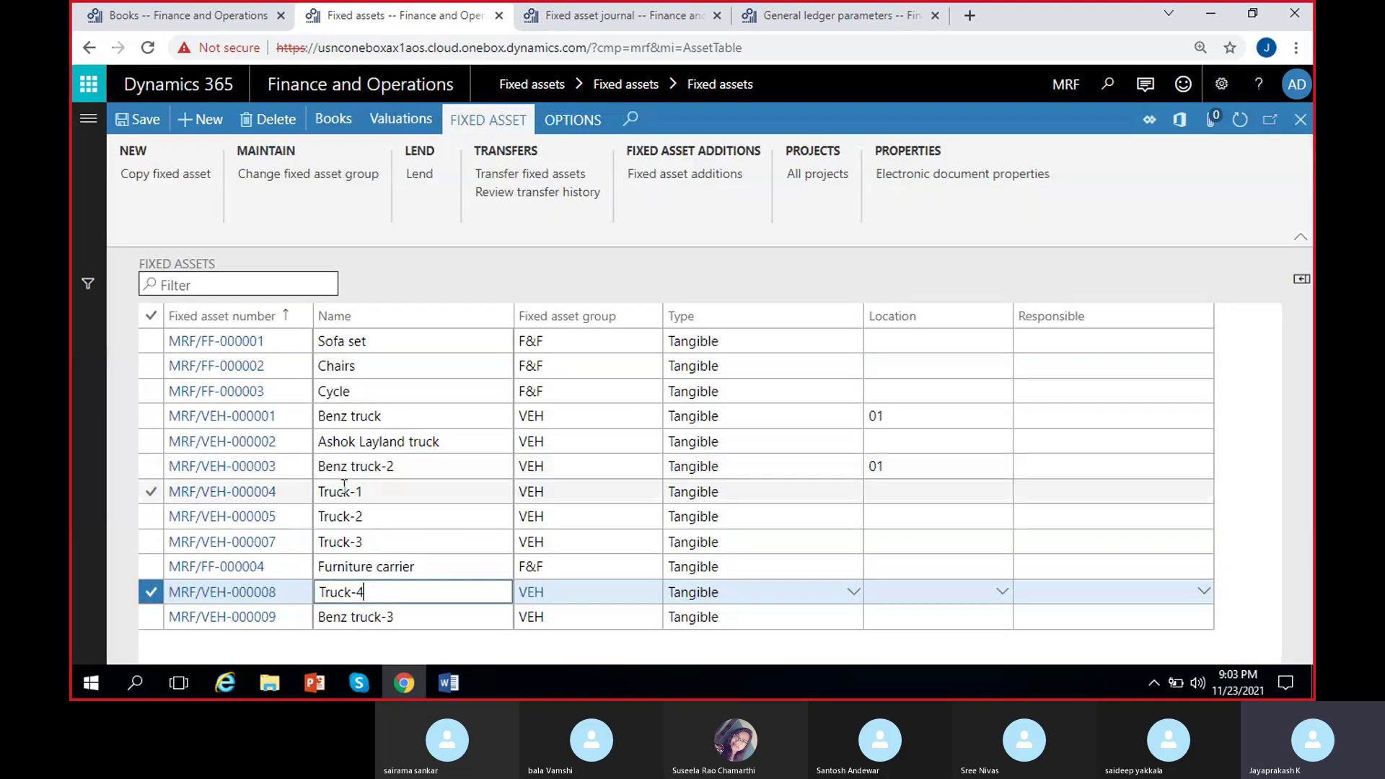
{"action": "left_click", "coordinate": [409, 566]}
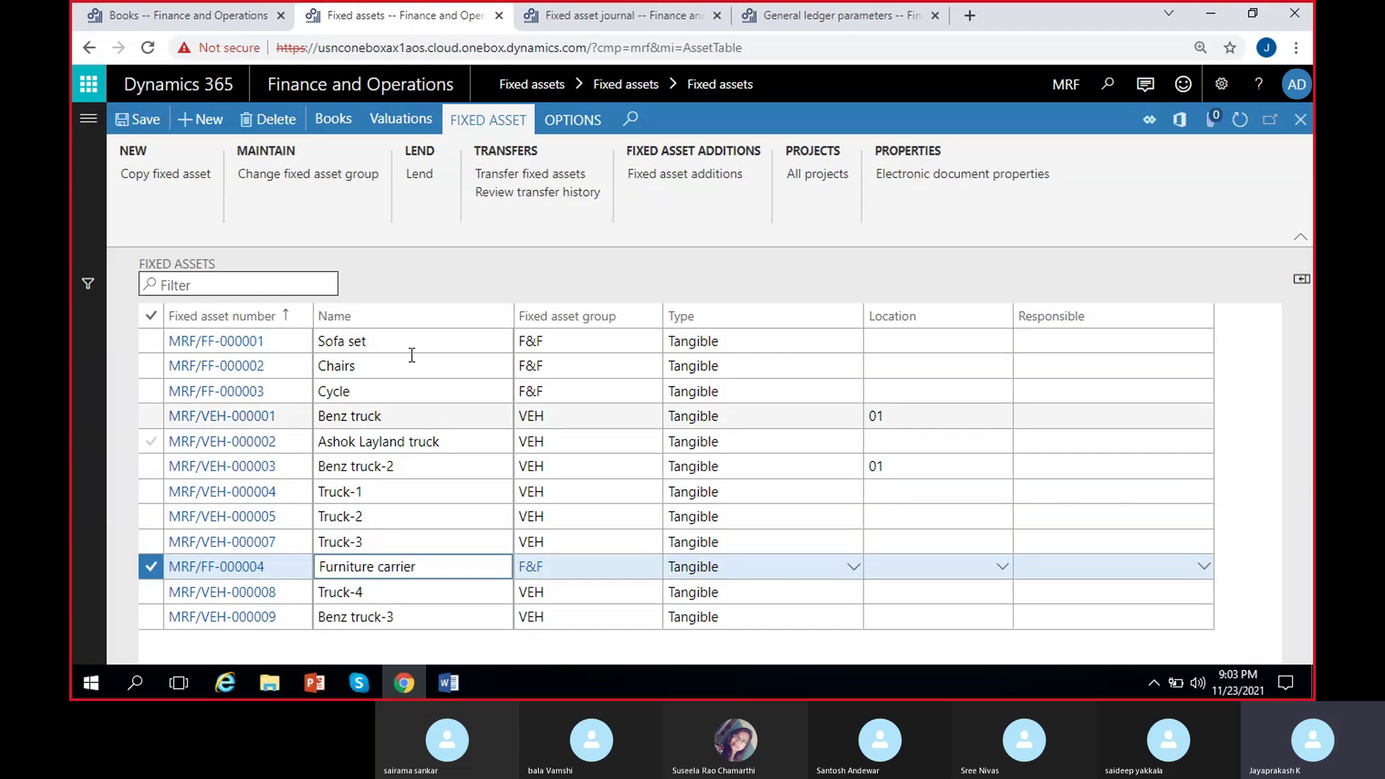
{"action": "left_click", "coordinate": [326, 127]}
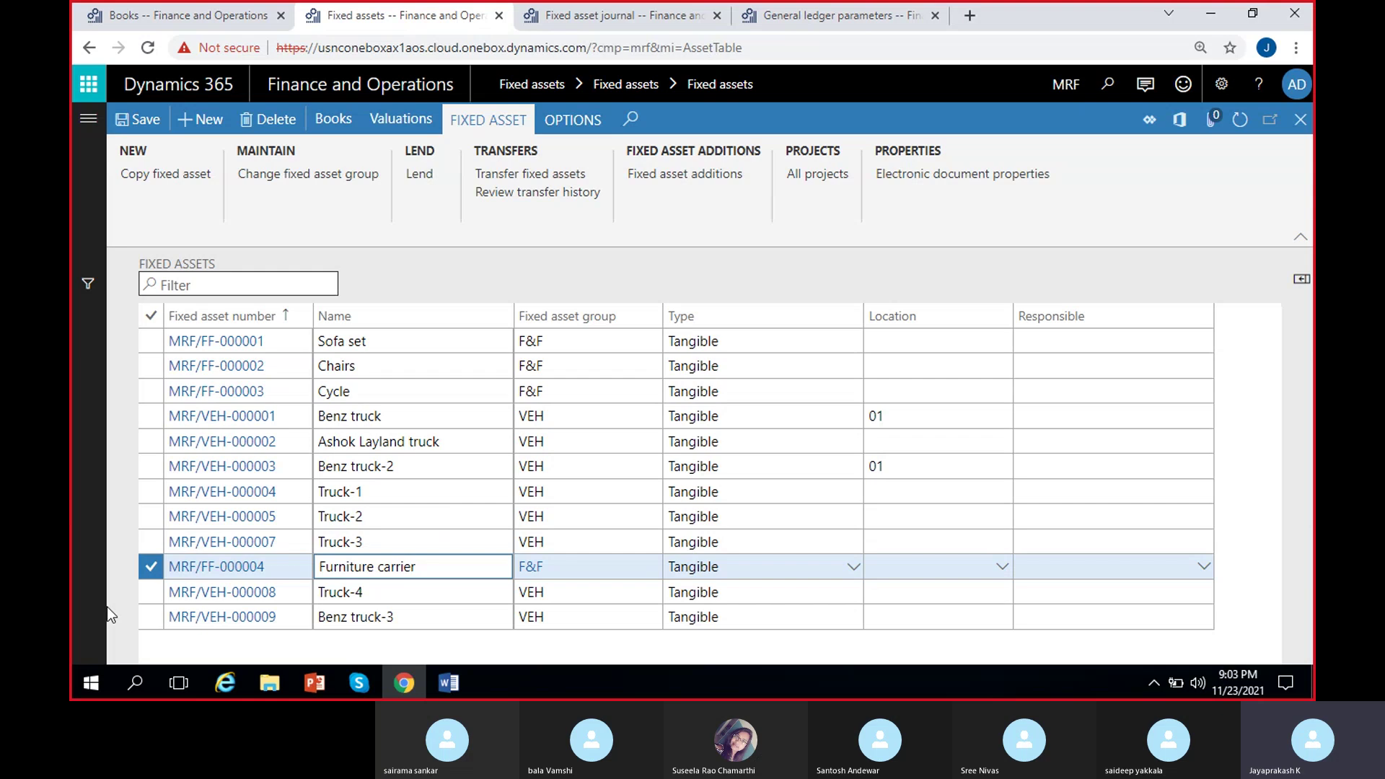
{"action": "left_click", "coordinate": [672, 641]}
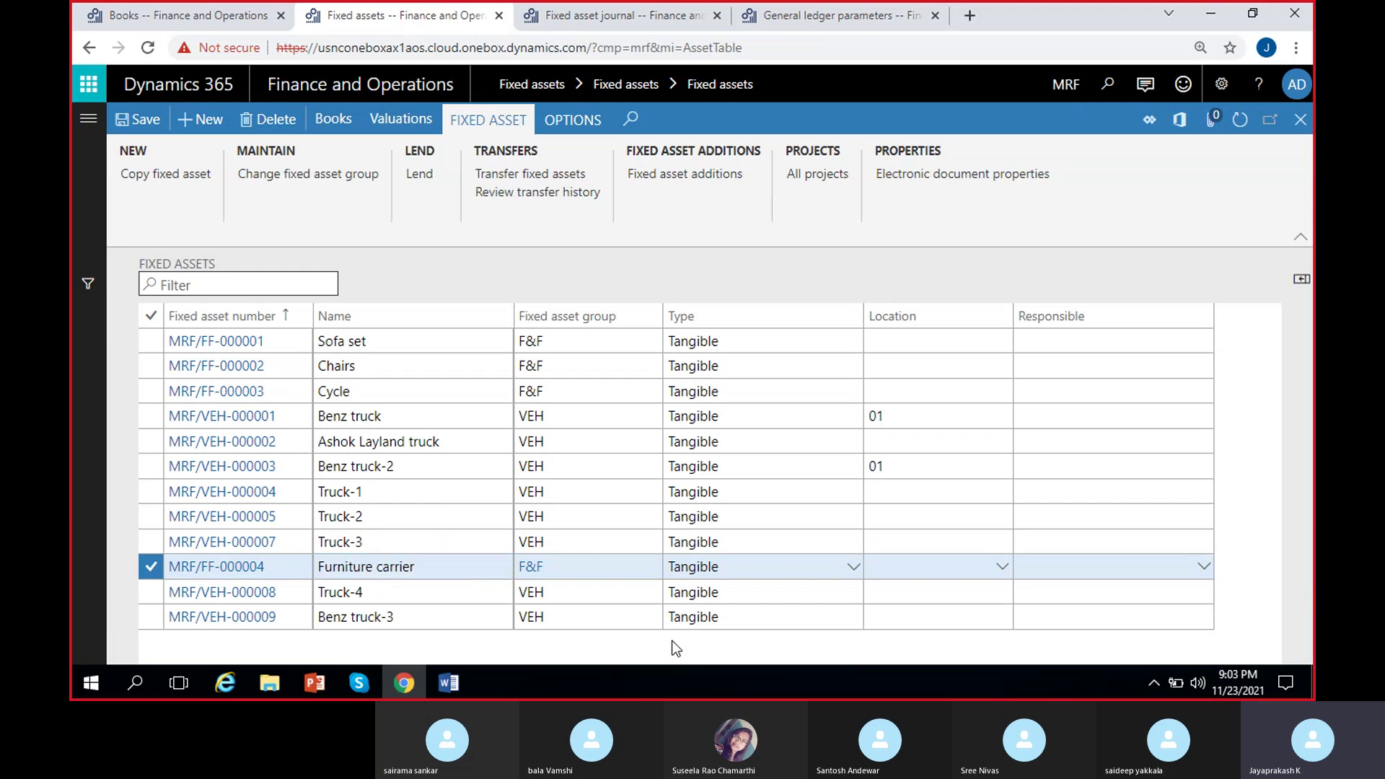